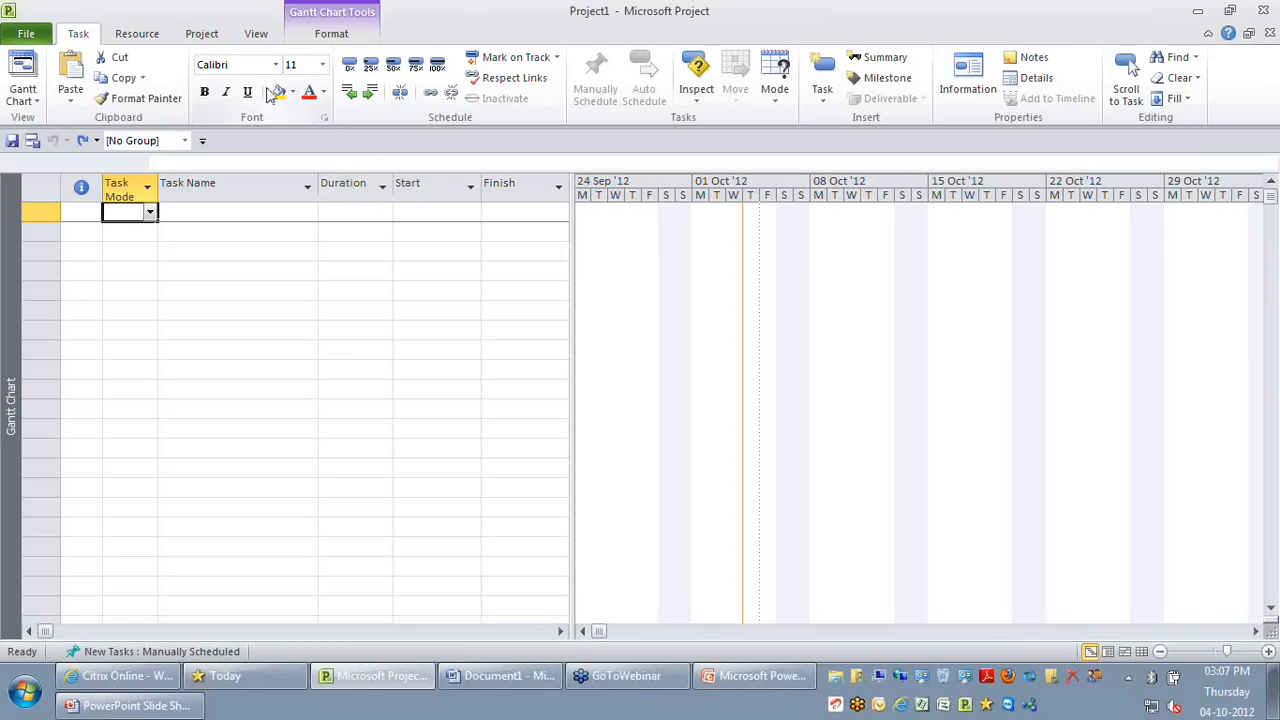
- Open the WBS code definition for the project and set the project code prefix to Sample
{"action": "left_click", "coordinate": [202, 36]}
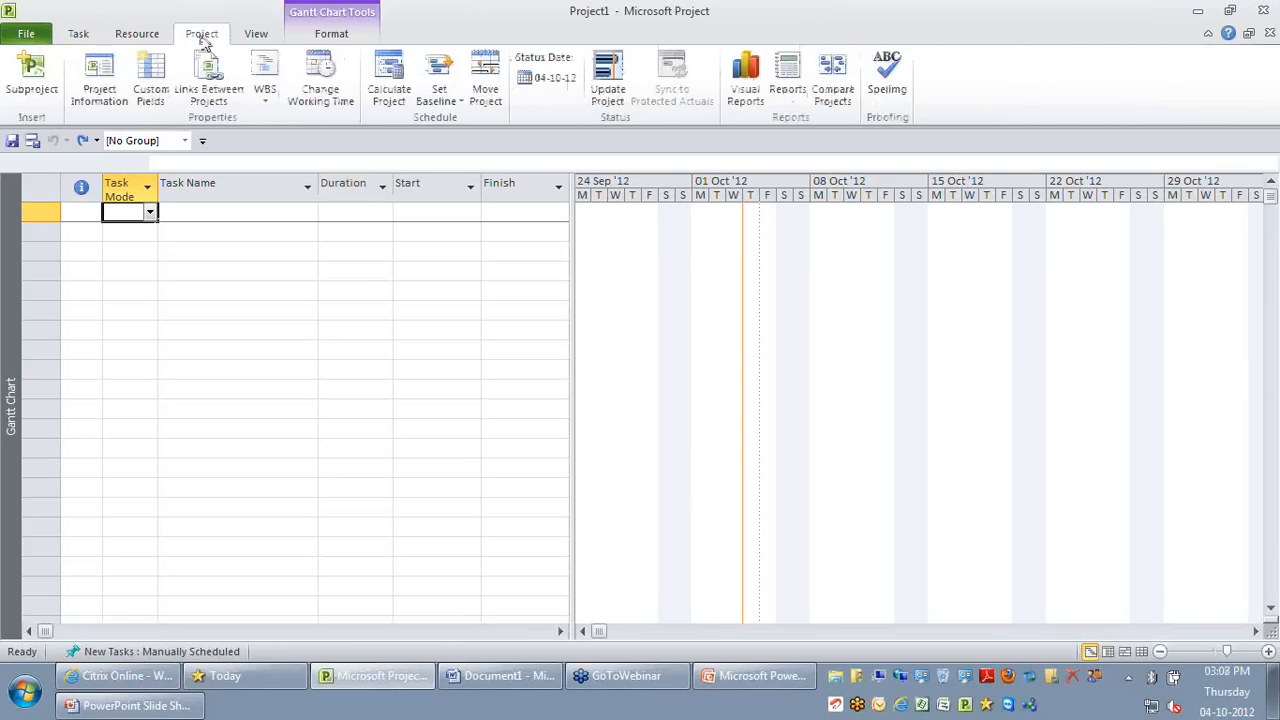
{"action": "left_click", "coordinate": [265, 92]}
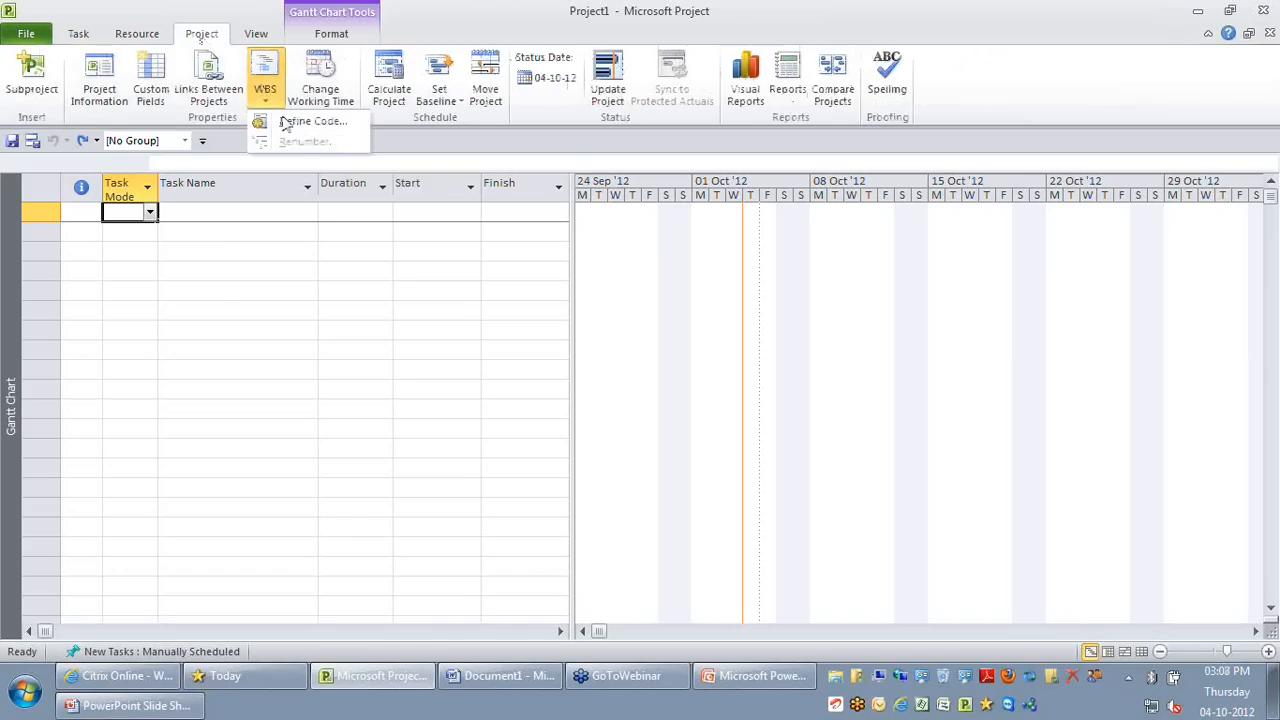
{"action": "left_click", "coordinate": [285, 121]}
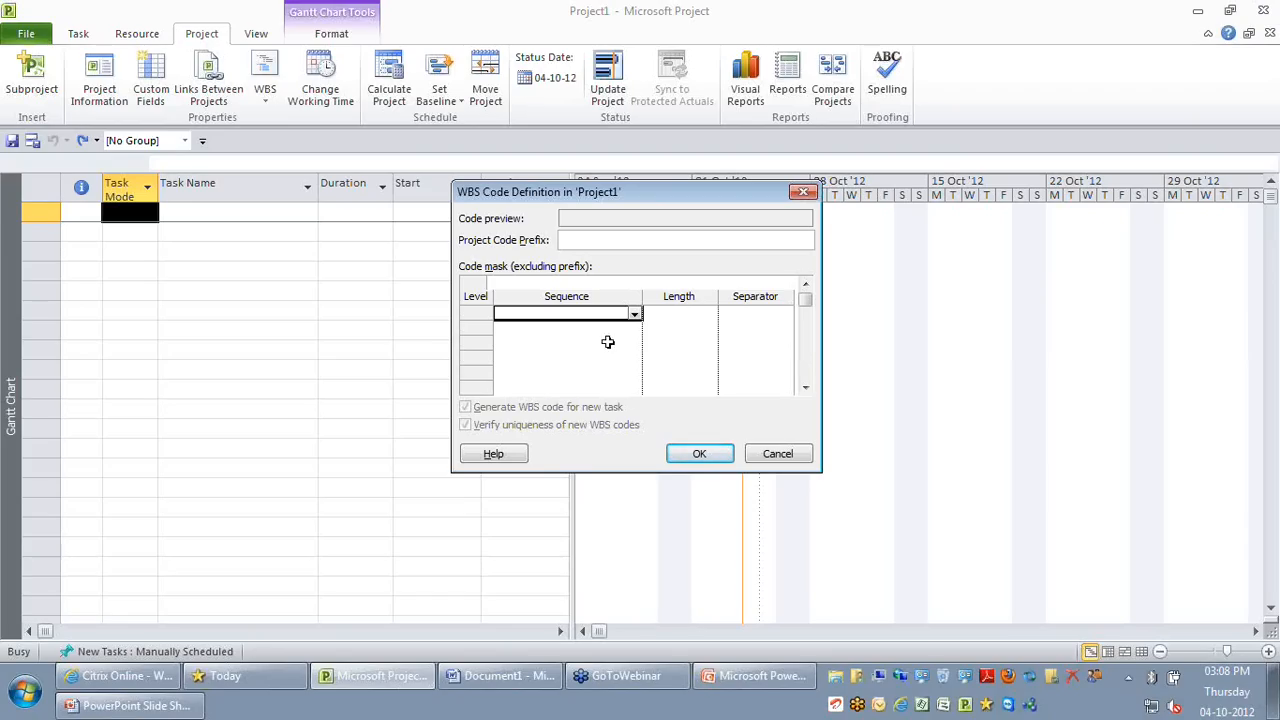
{"action": "left_click", "coordinate": [600, 241]}
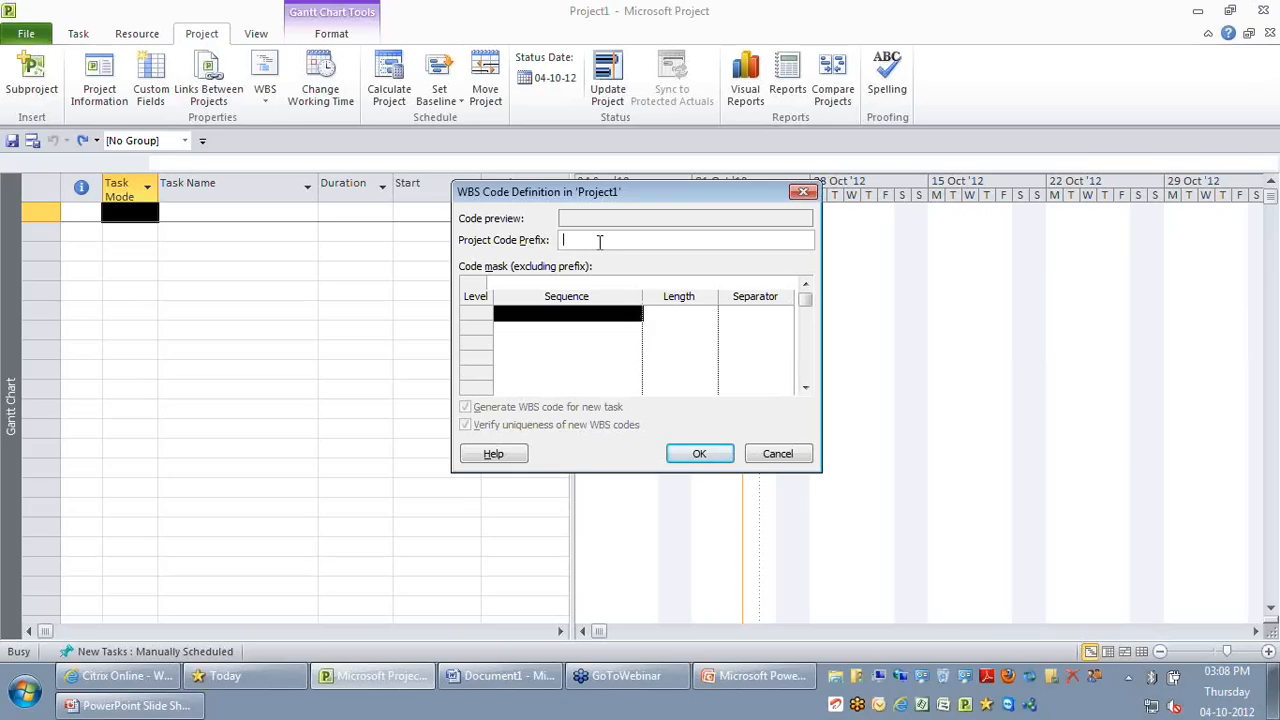
{"action": "type", "text": "Sample"}
- Define the code mask sequences as Numbers (ordered) for level 1, Characters (unordered) for level 2 and Uppercase Letters (ordered) for level 3
{"action": "left_click", "coordinate": [610, 324]}
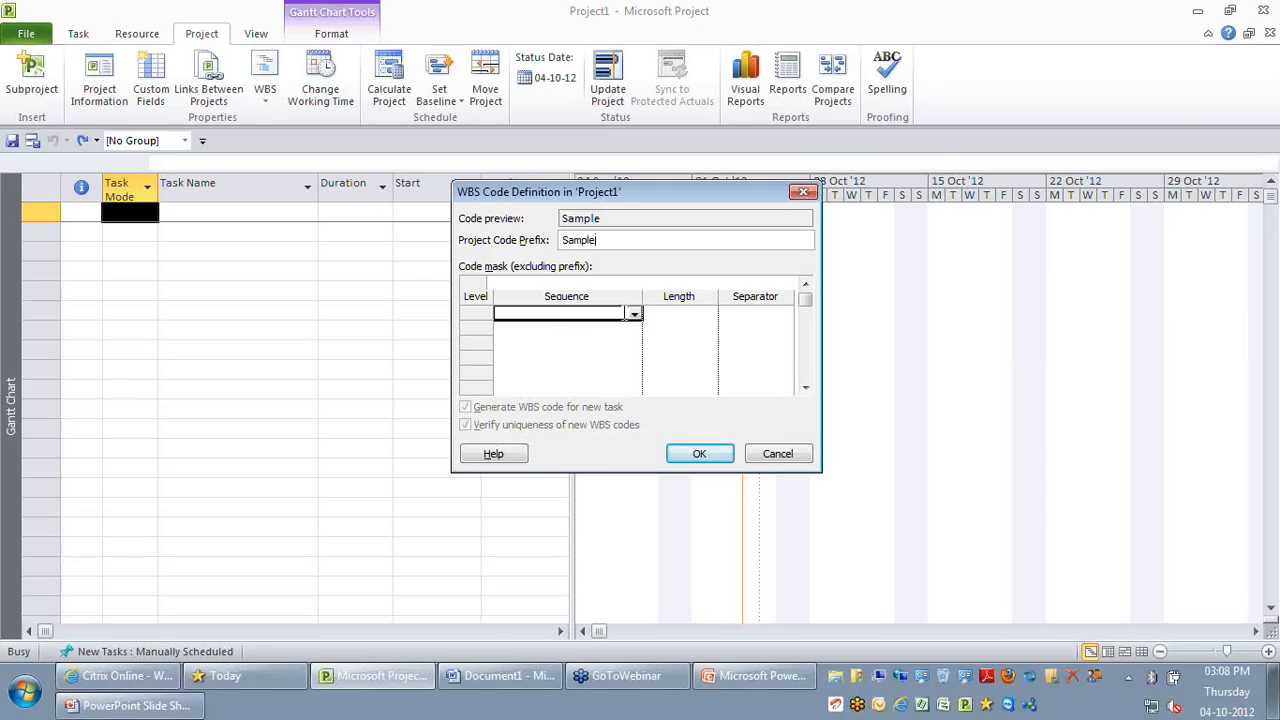
{"action": "left_click", "coordinate": [634, 317]}
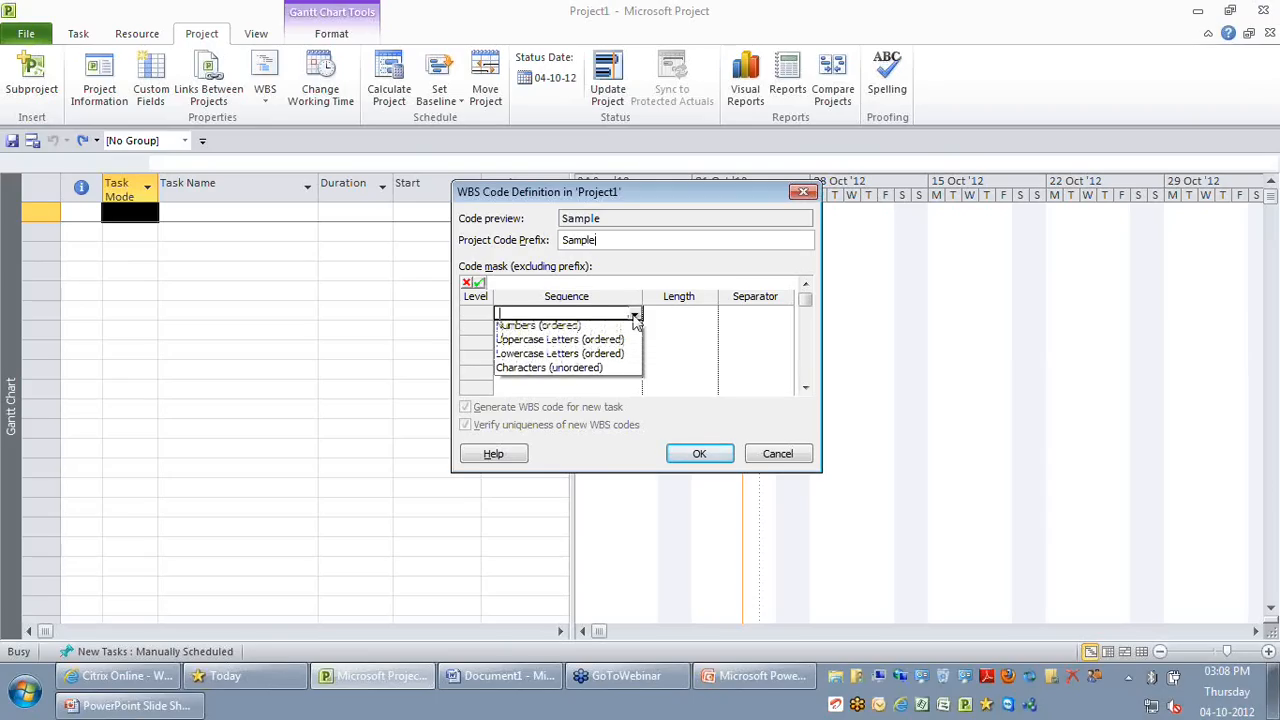
{"action": "left_click", "coordinate": [619, 330]}
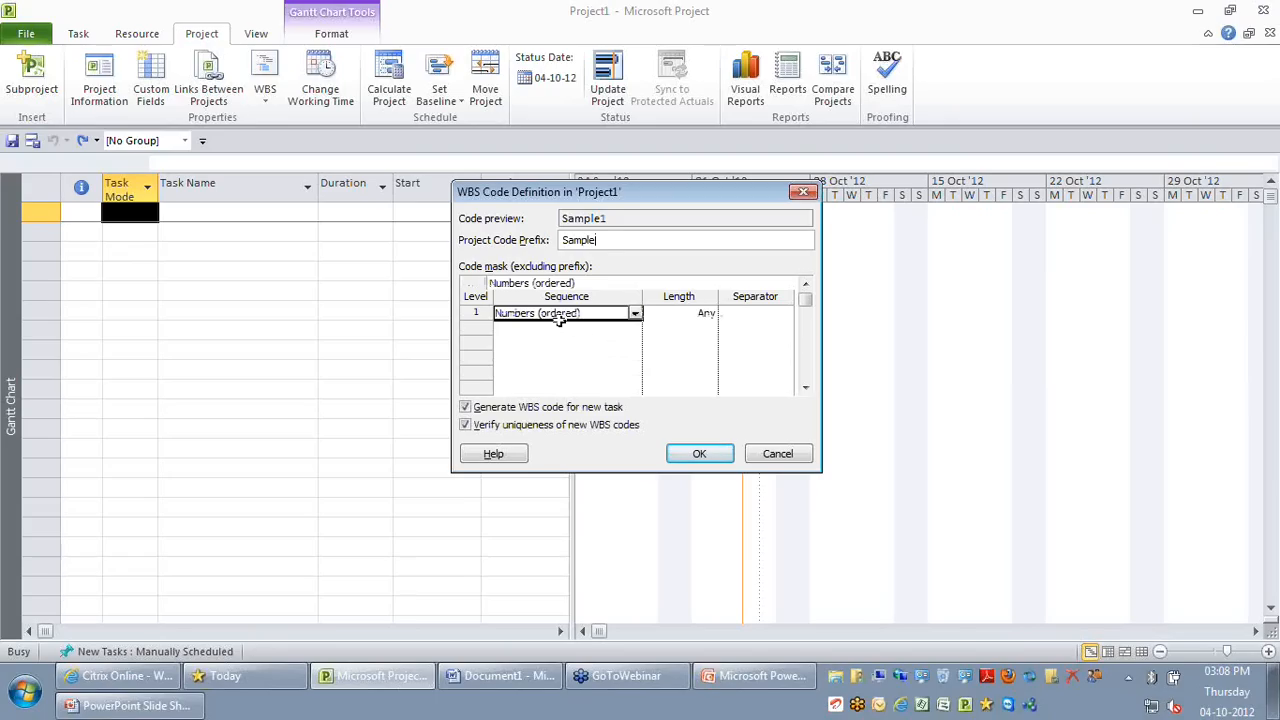
{"action": "left_click", "coordinate": [588, 330]}
{"action": "left_click", "coordinate": [634, 330]}
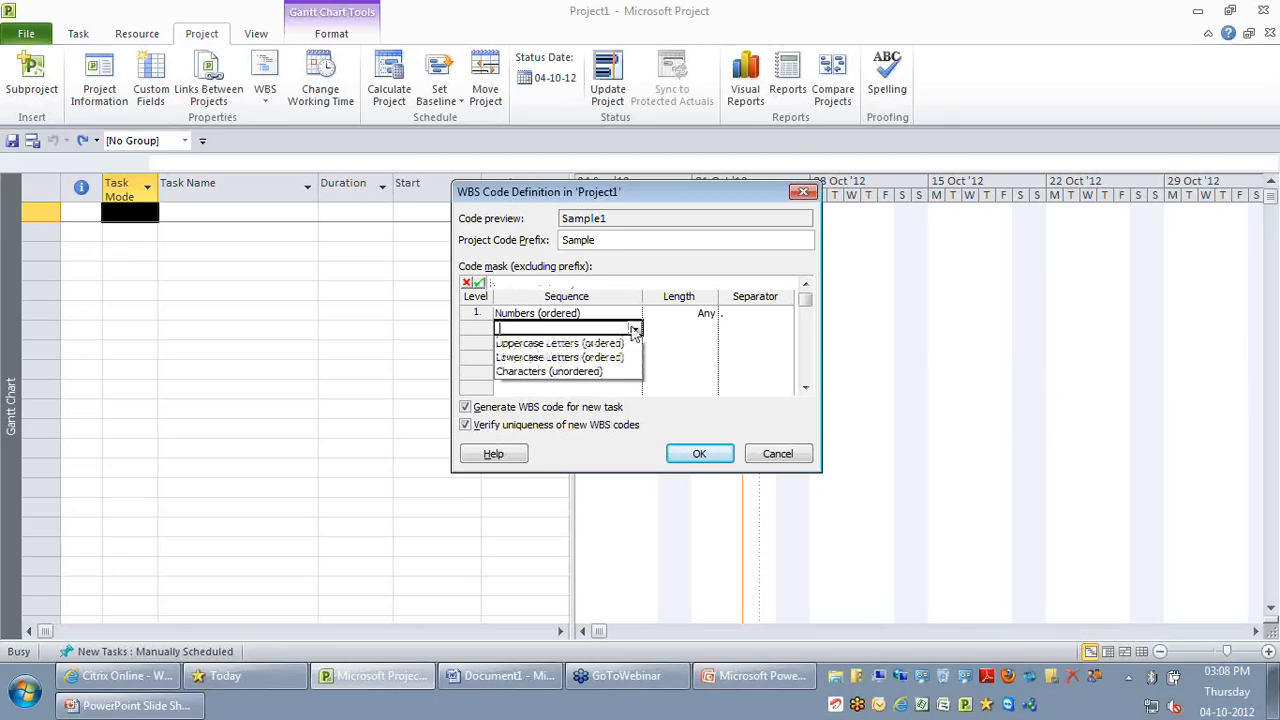
{"action": "left_click", "coordinate": [609, 387]}
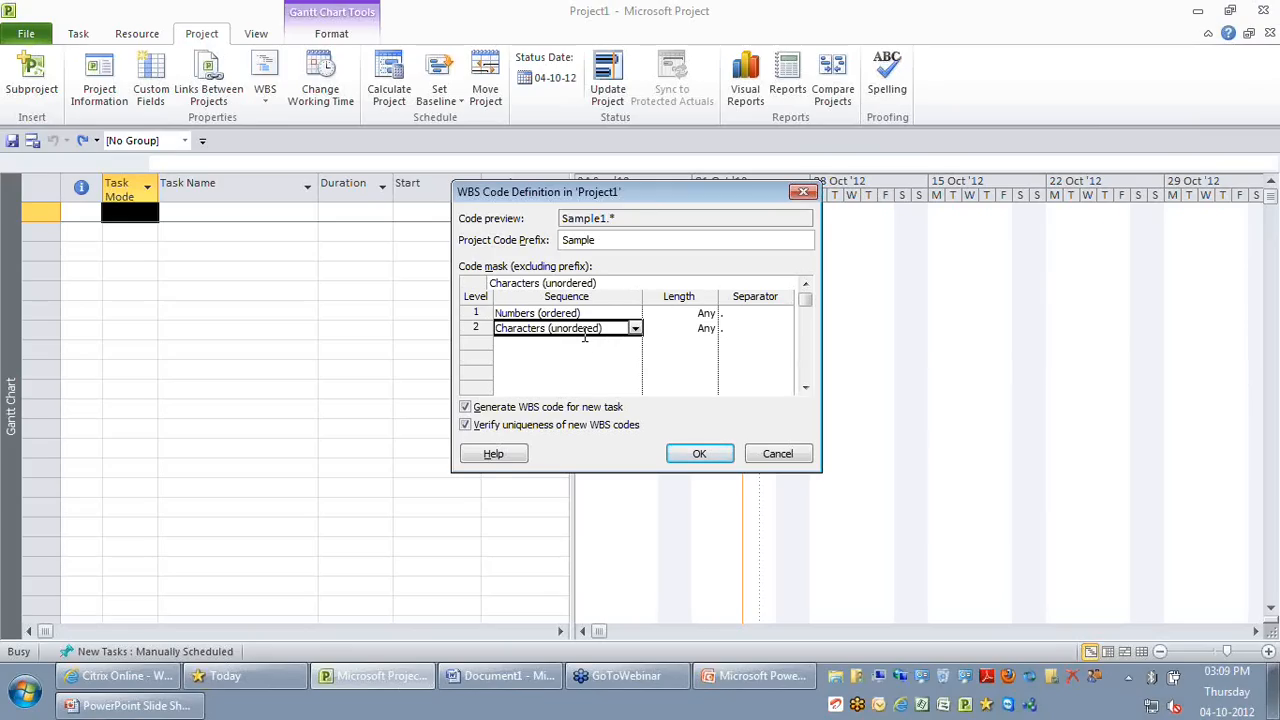
{"action": "left_click", "coordinate": [617, 344]}
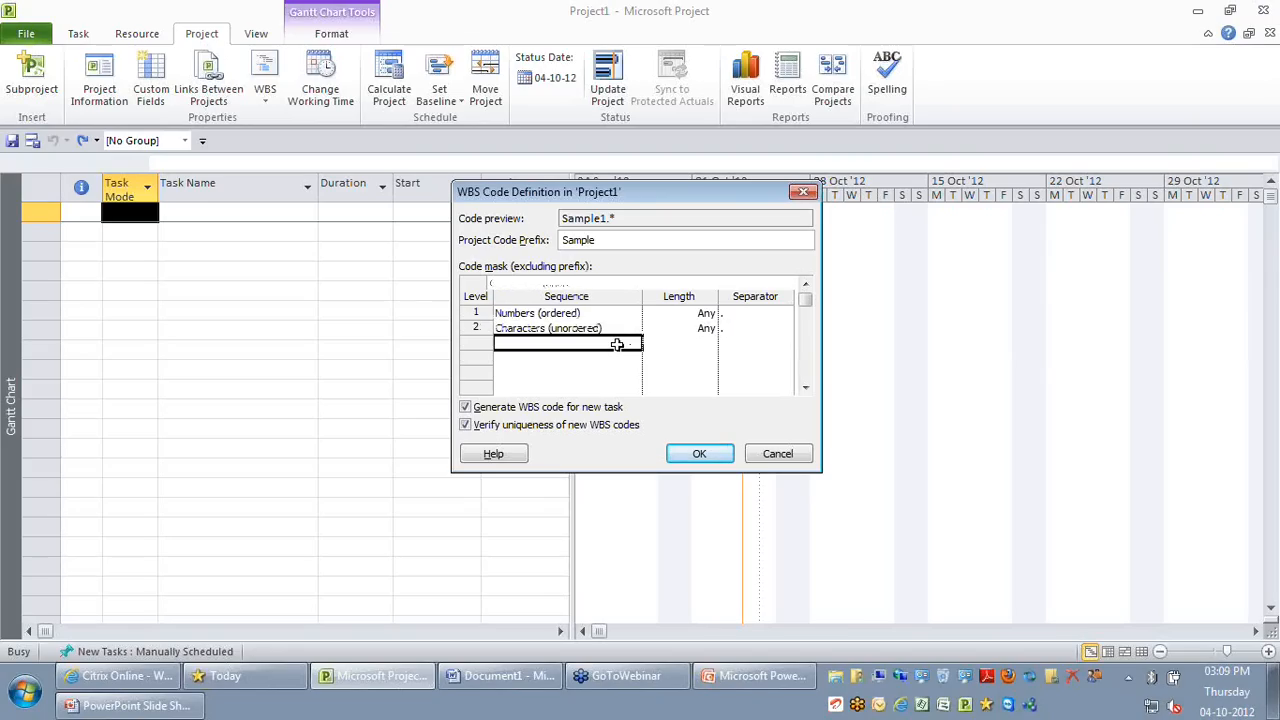
{"action": "left_click", "coordinate": [635, 346]}
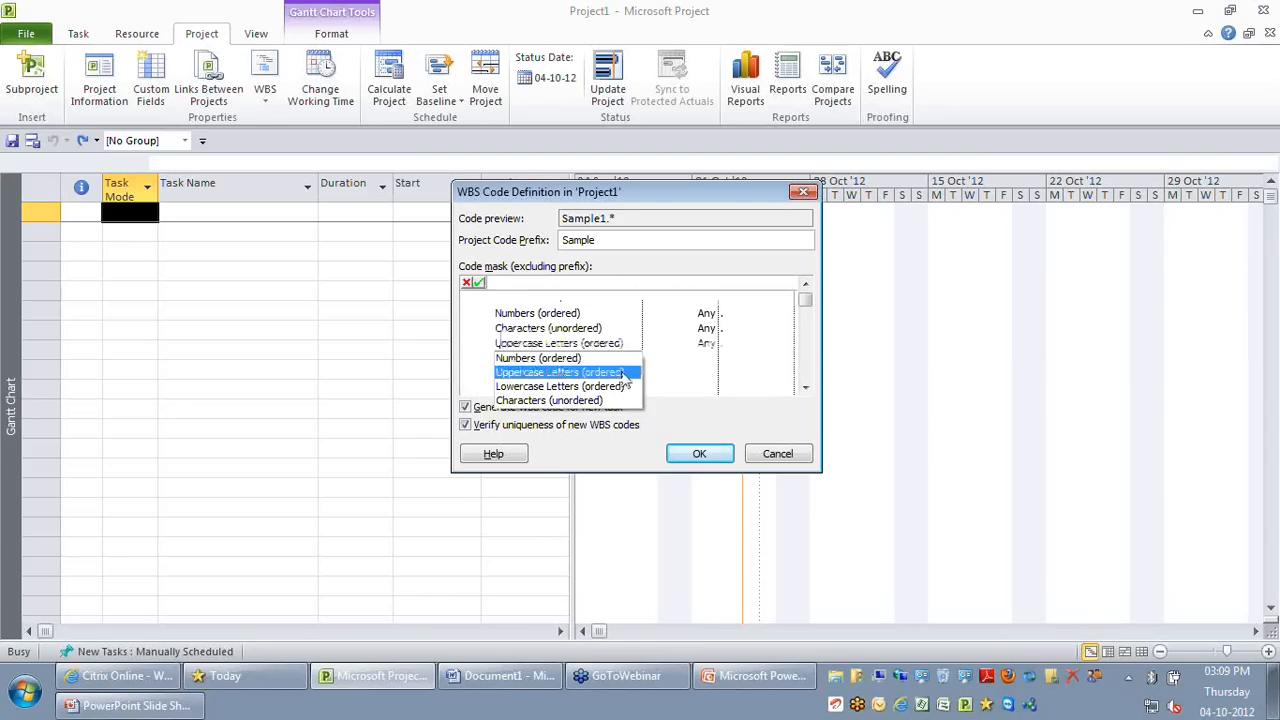
{"action": "left_click", "coordinate": [610, 371]}
{"action": "left_click", "coordinate": [615, 360]}
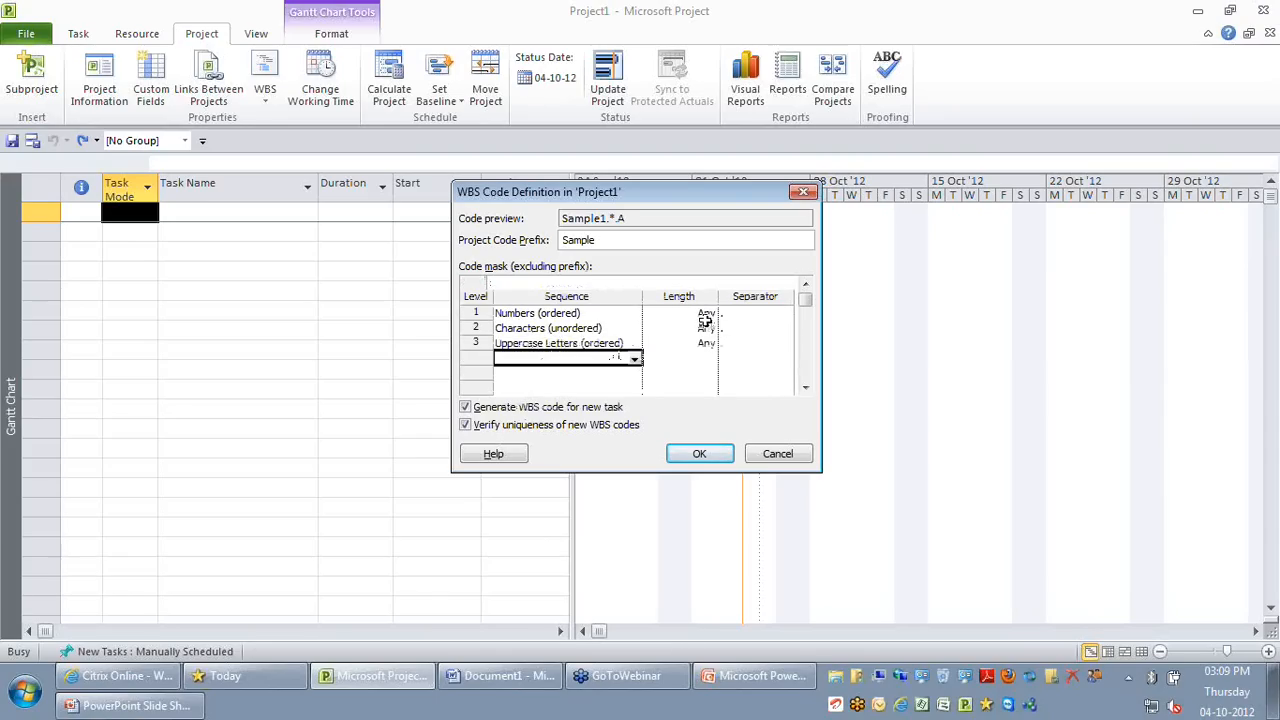
- Set the code mask separators to "/" for level 1 and "+" for level 3, and apply the WBS code definition
{"action": "left_click", "coordinate": [705, 313]}
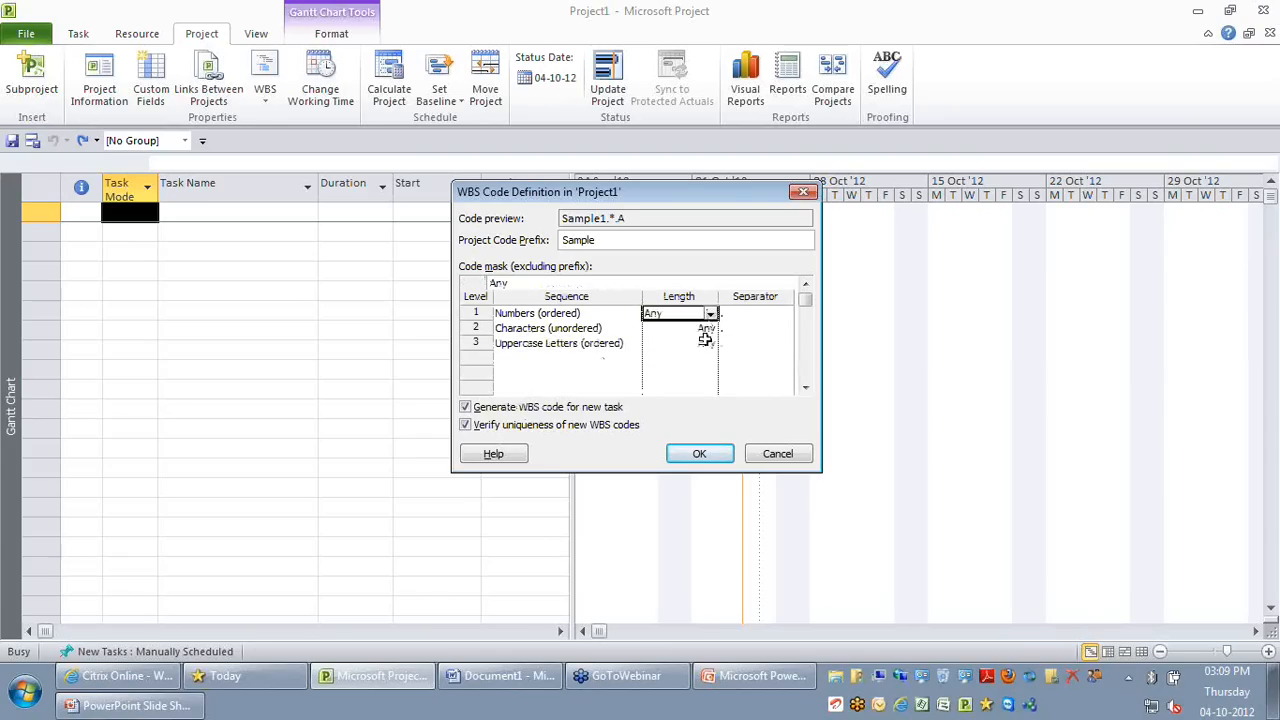
{"action": "left_click", "coordinate": [699, 328]}
{"action": "left_click", "coordinate": [697, 343]}
{"action": "left_click", "coordinate": [765, 314]}
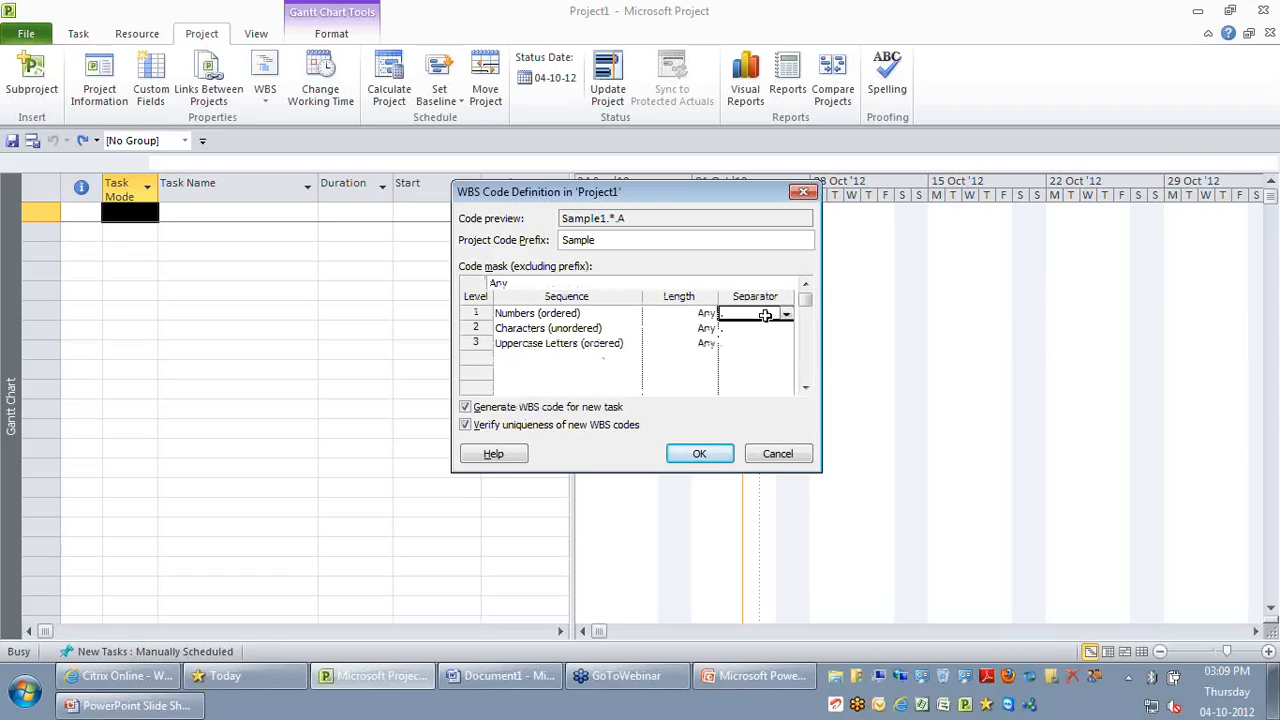
{"action": "left_click", "coordinate": [787, 316]}
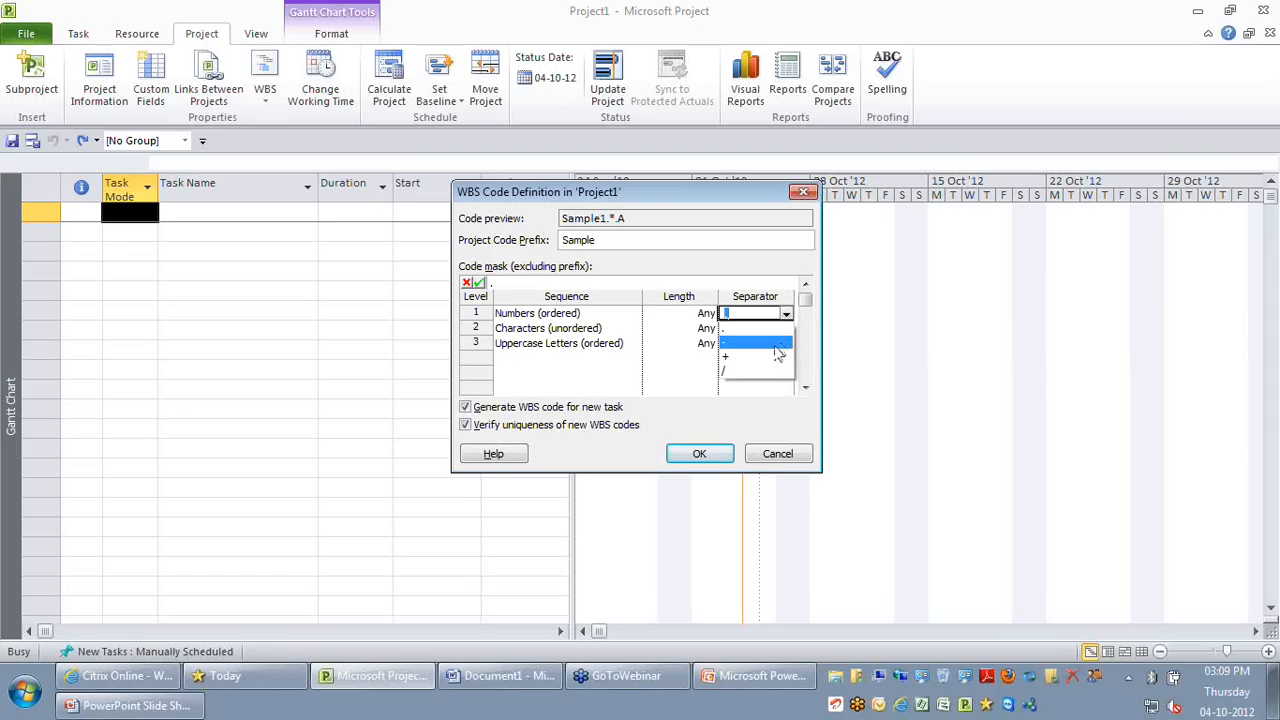
{"action": "left_click", "coordinate": [750, 370]}
{"action": "left_click", "coordinate": [765, 343]}
{"action": "left_click", "coordinate": [786, 344]}
{"action": "left_click", "coordinate": [758, 386]}
{"action": "left_click", "coordinate": [757, 372]}
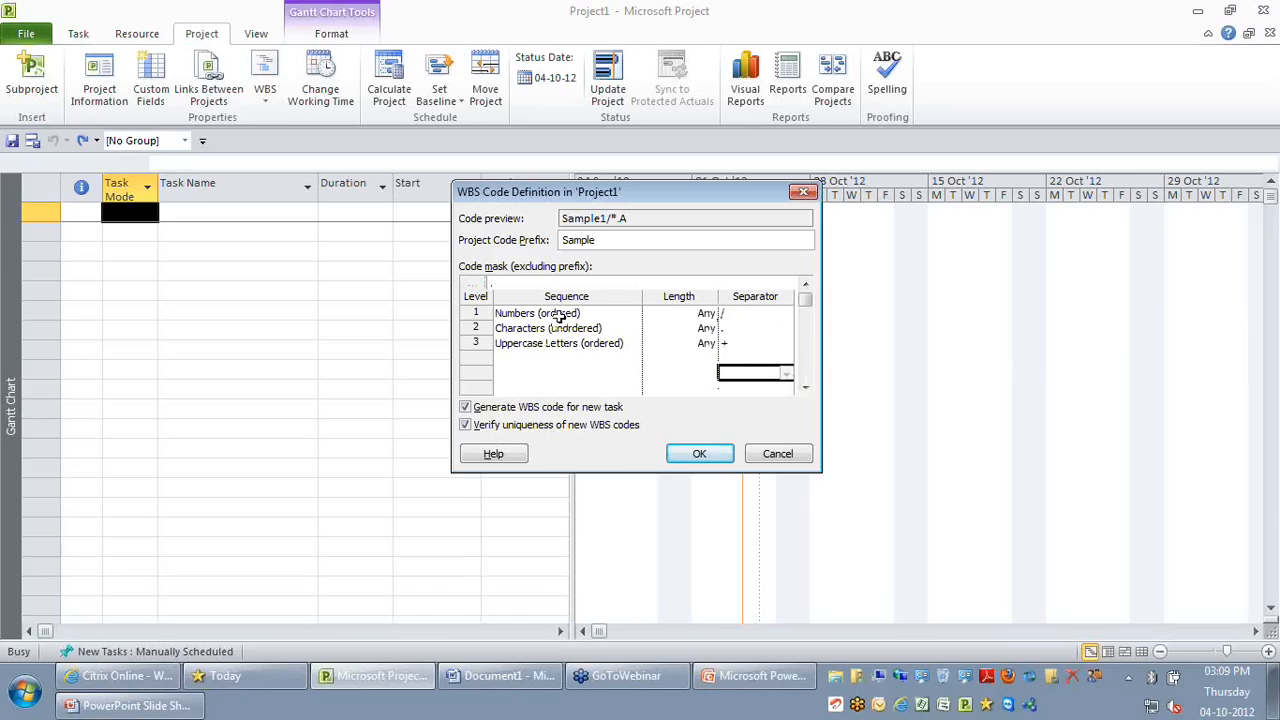
{"action": "left_click", "coordinate": [697, 455]}
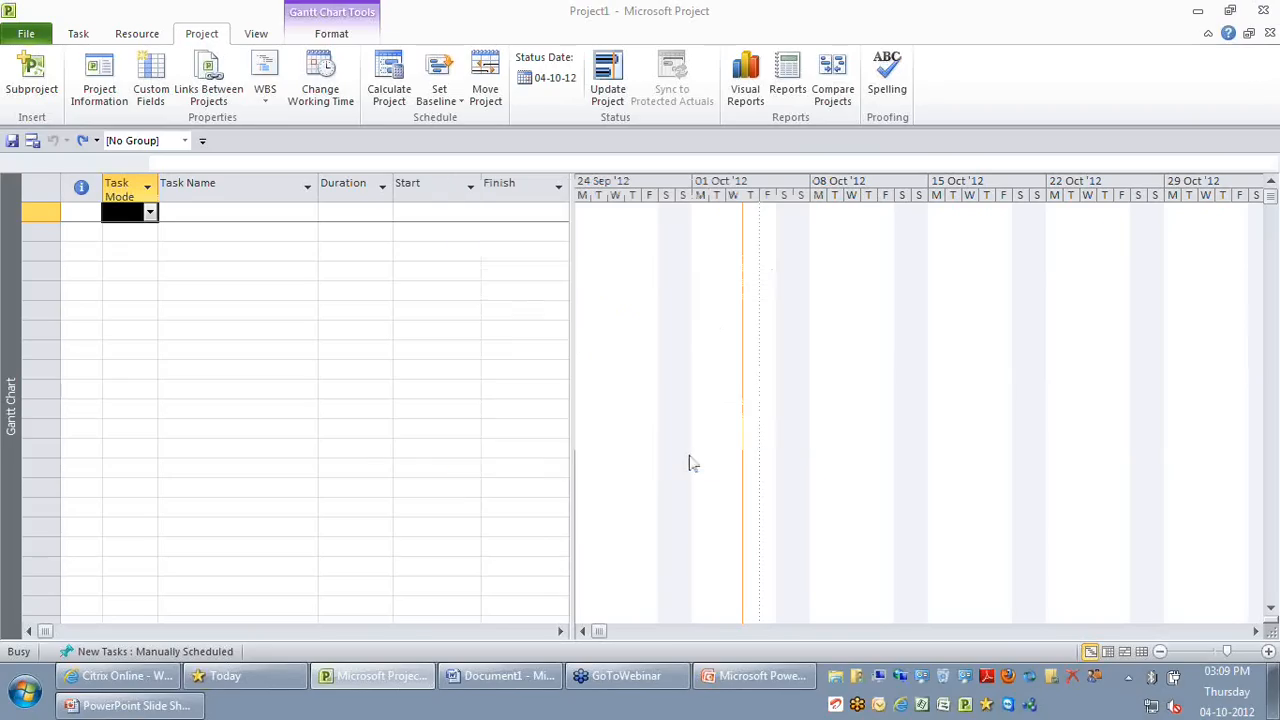
- Show the project summary task in the Gantt Chart's task table
{"action": "left_click", "coordinate": [352, 448]}
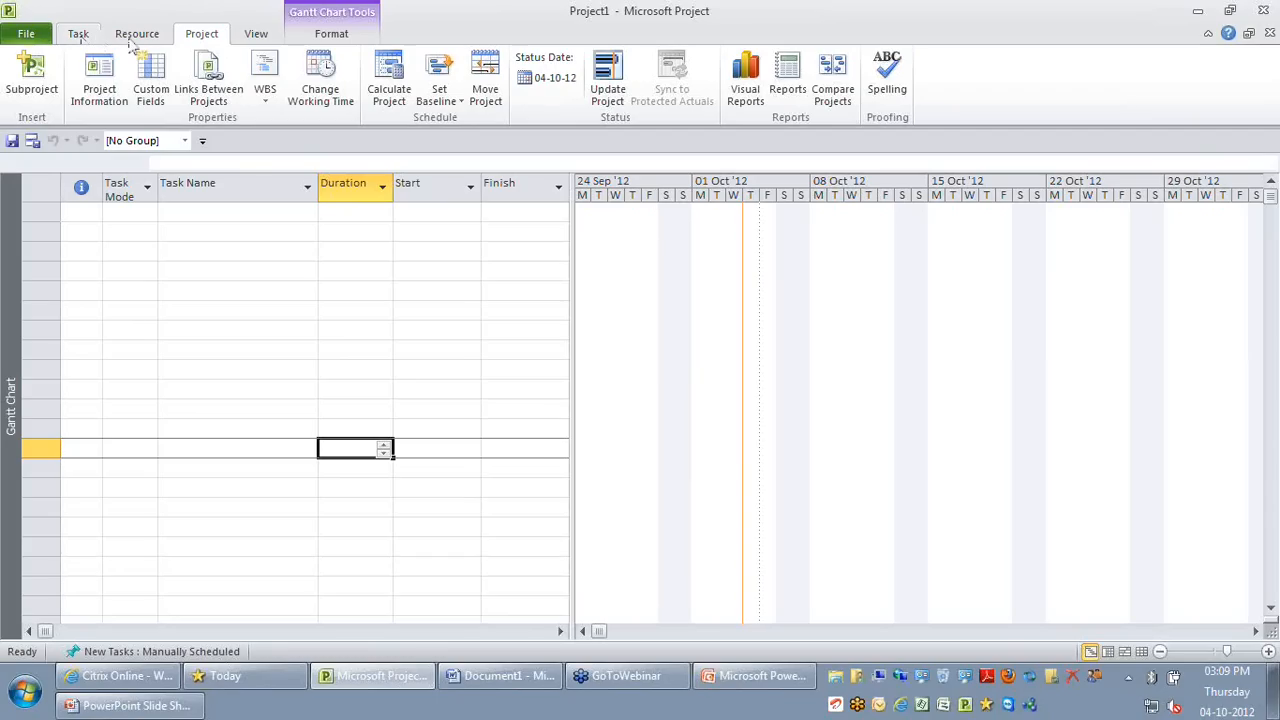
{"action": "left_click", "coordinate": [307, 38]}
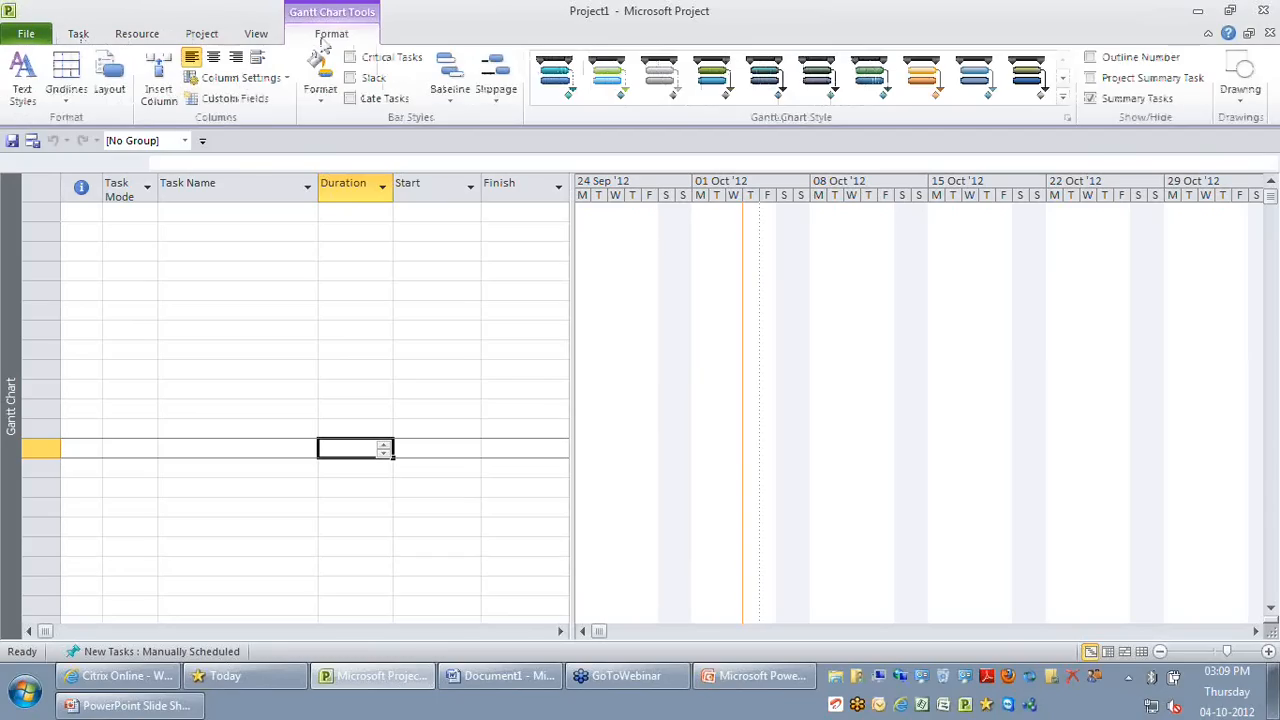
{"action": "left_click", "coordinate": [1145, 88]}
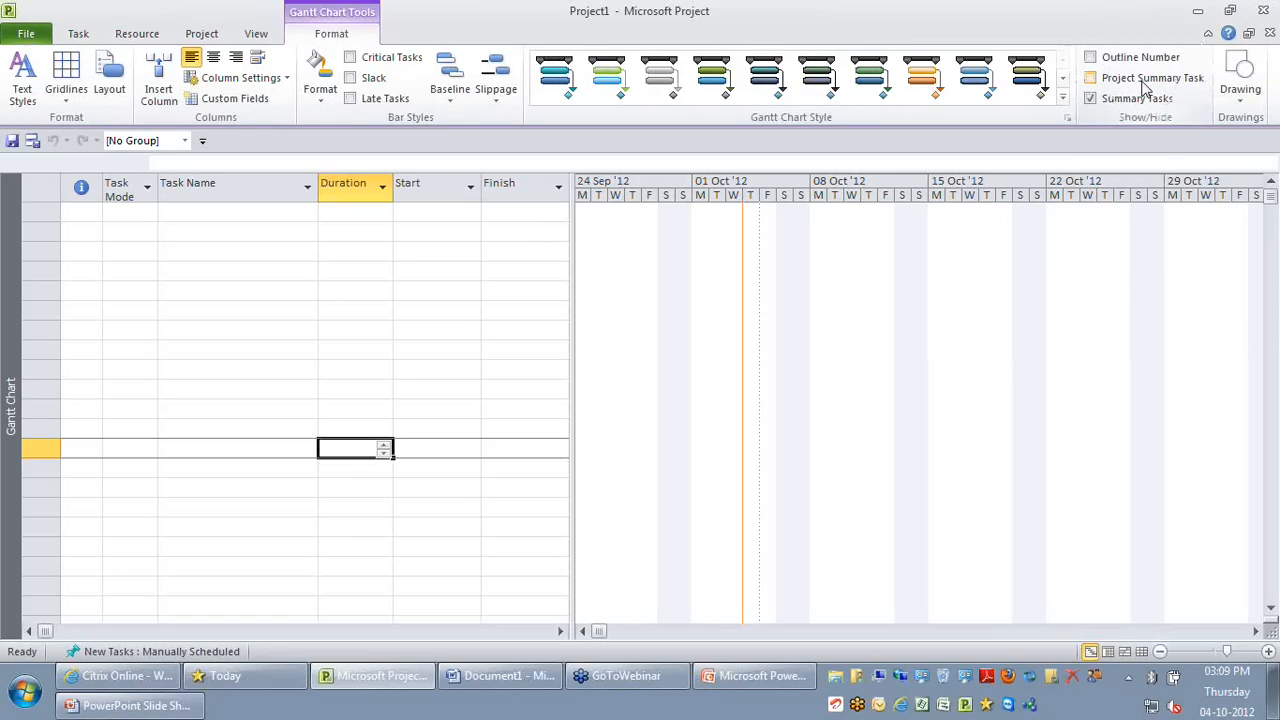
{"action": "left_click", "coordinate": [1146, 87]}
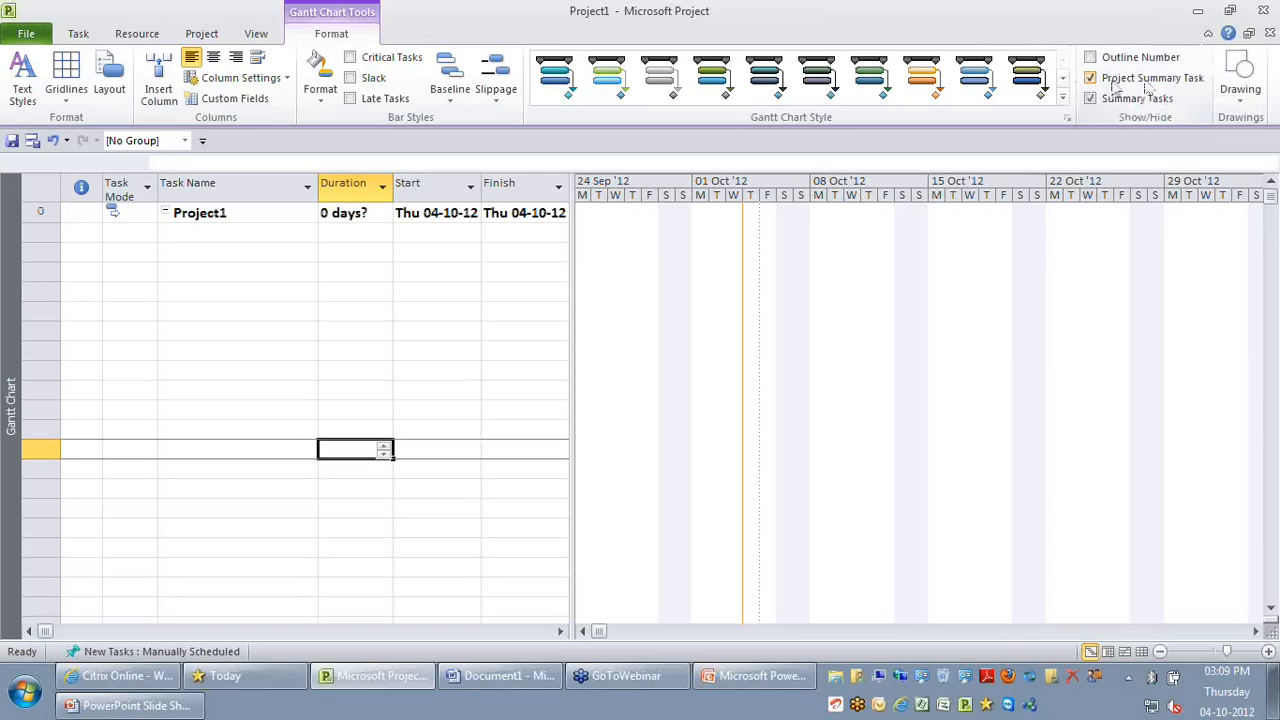
{"action": "left_click", "coordinate": [38, 212]}
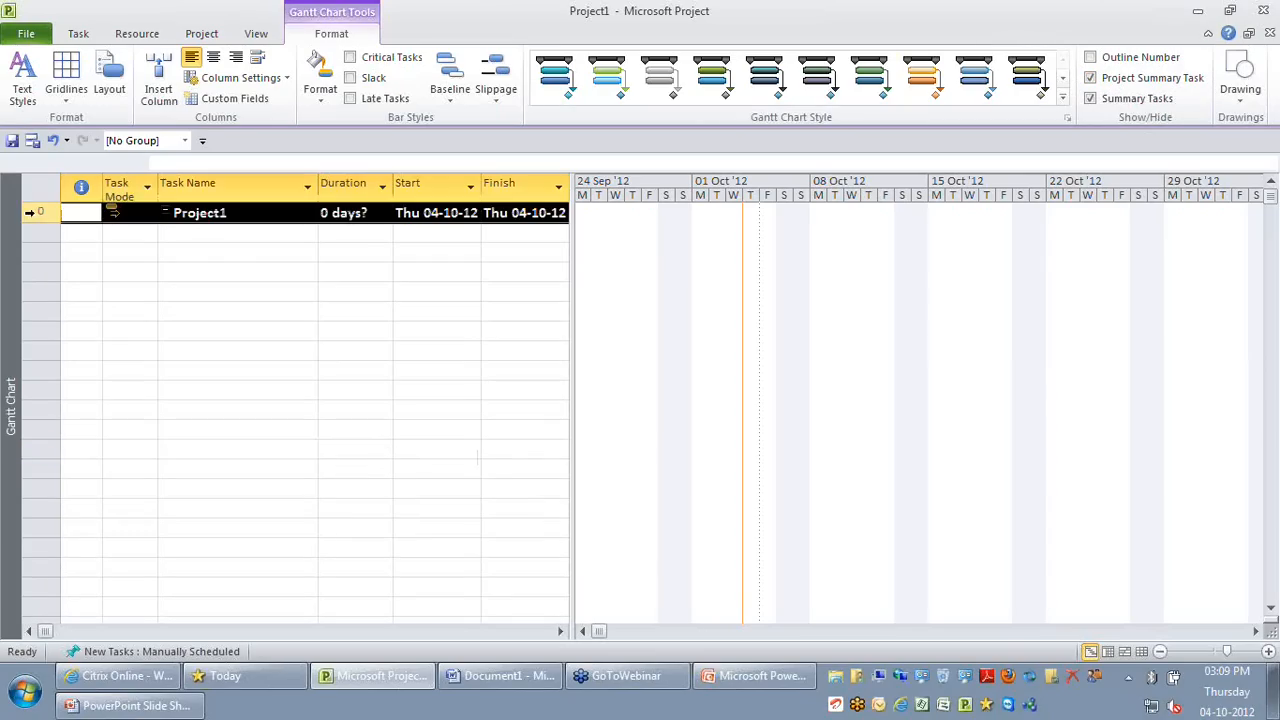
{"action": "left_click", "coordinate": [237, 257]}
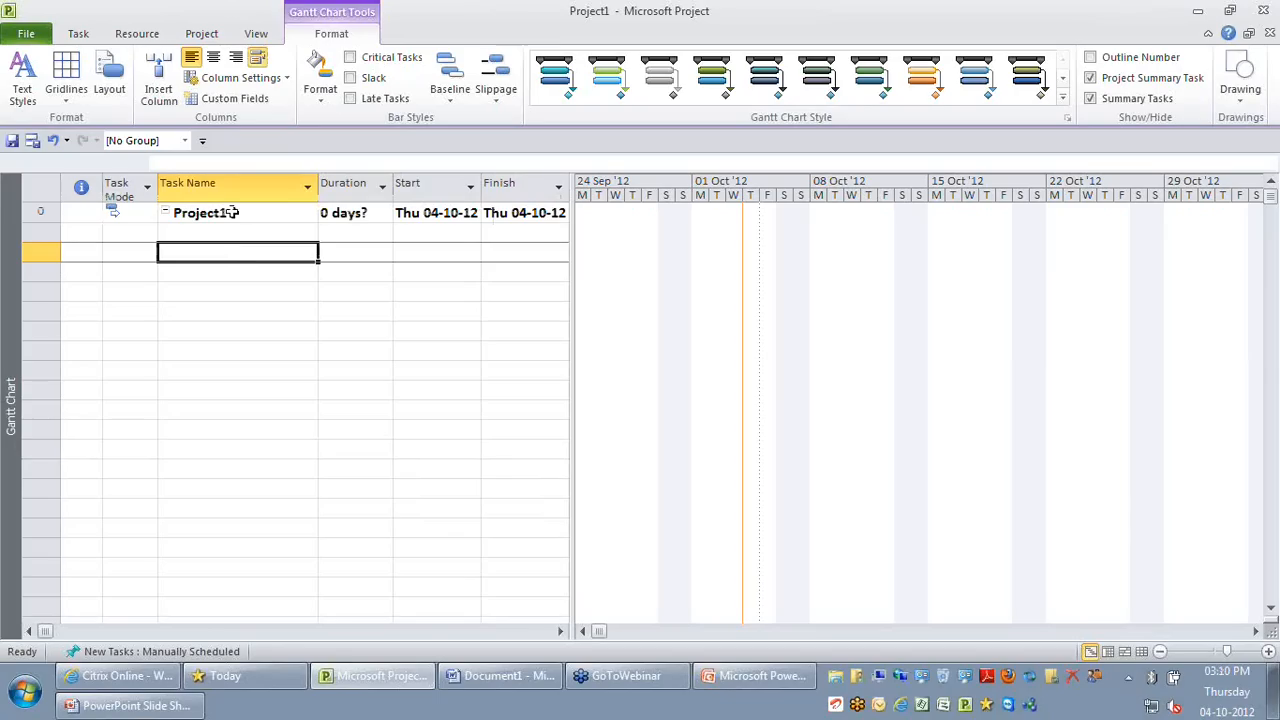
- Rename the project summary task as "Sample project" in its task information
{"action": "left_click", "coordinate": [232, 212]}
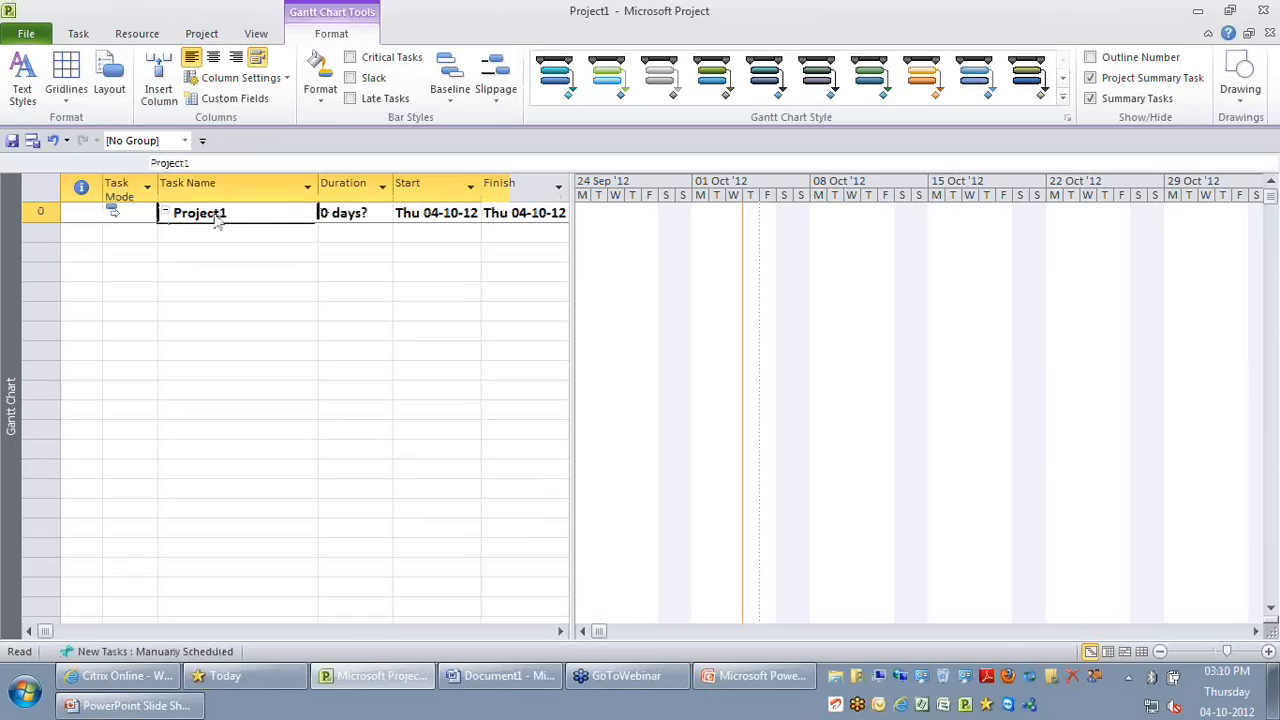
{"action": "double_click", "coordinate": [215, 220]}
{"action": "type", "text": "Sample"}
{"action": "key", "text": "BackSpace"}
{"action": "key", "text": "BackSpace"}
{"action": "key", "text": "BackSpace"}
{"action": "key", "text": "BackSpace"}
{"action": "key", "text": "BackSpace"}
{"action": "key", "text": "BackSpace"}
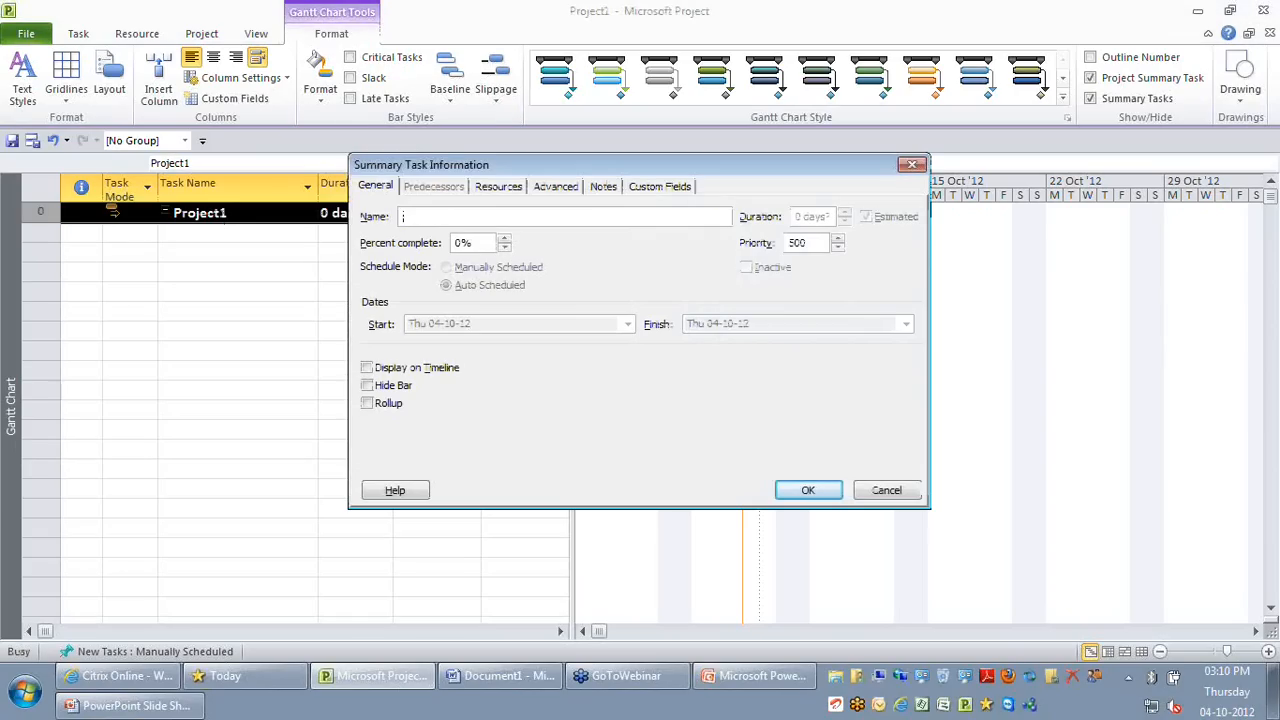
{"action": "type", "text": "Sample proje"}
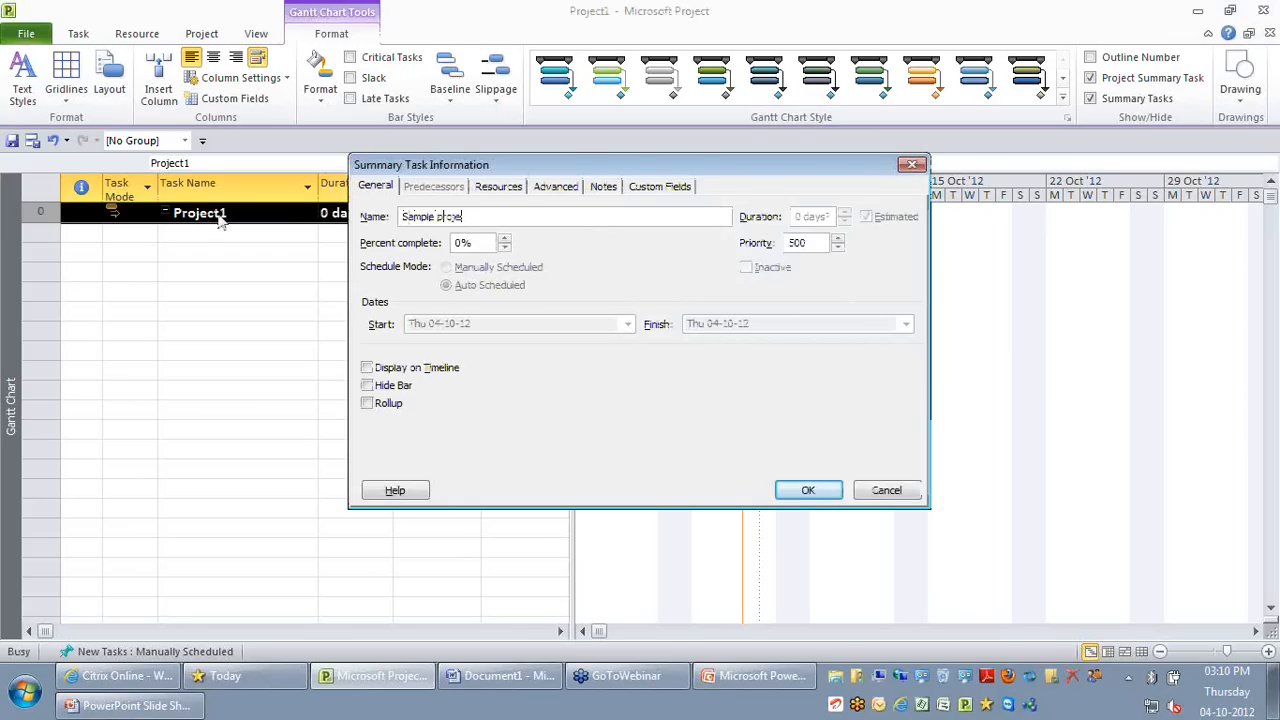
{"action": "type", "text": "ct"}
{"action": "key", "text": "Return"}
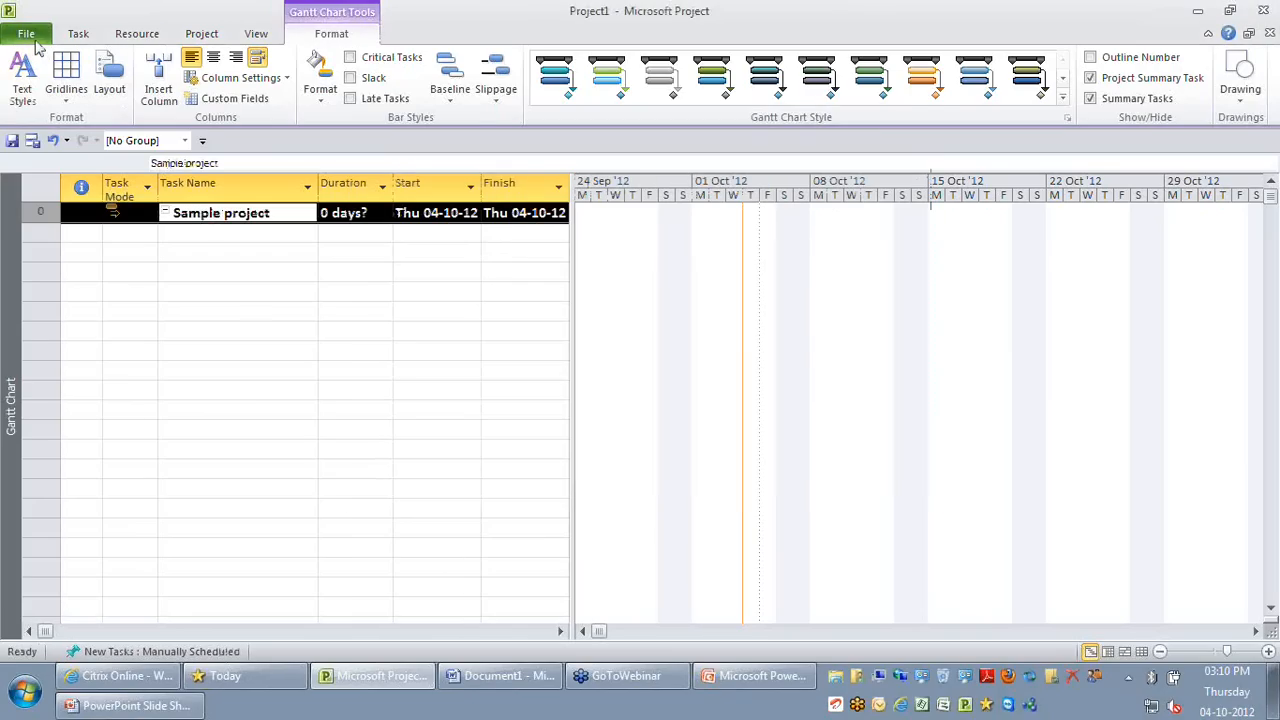
{"action": "left_click", "coordinate": [33, 40]}
{"action": "key", "text": "Escape"}
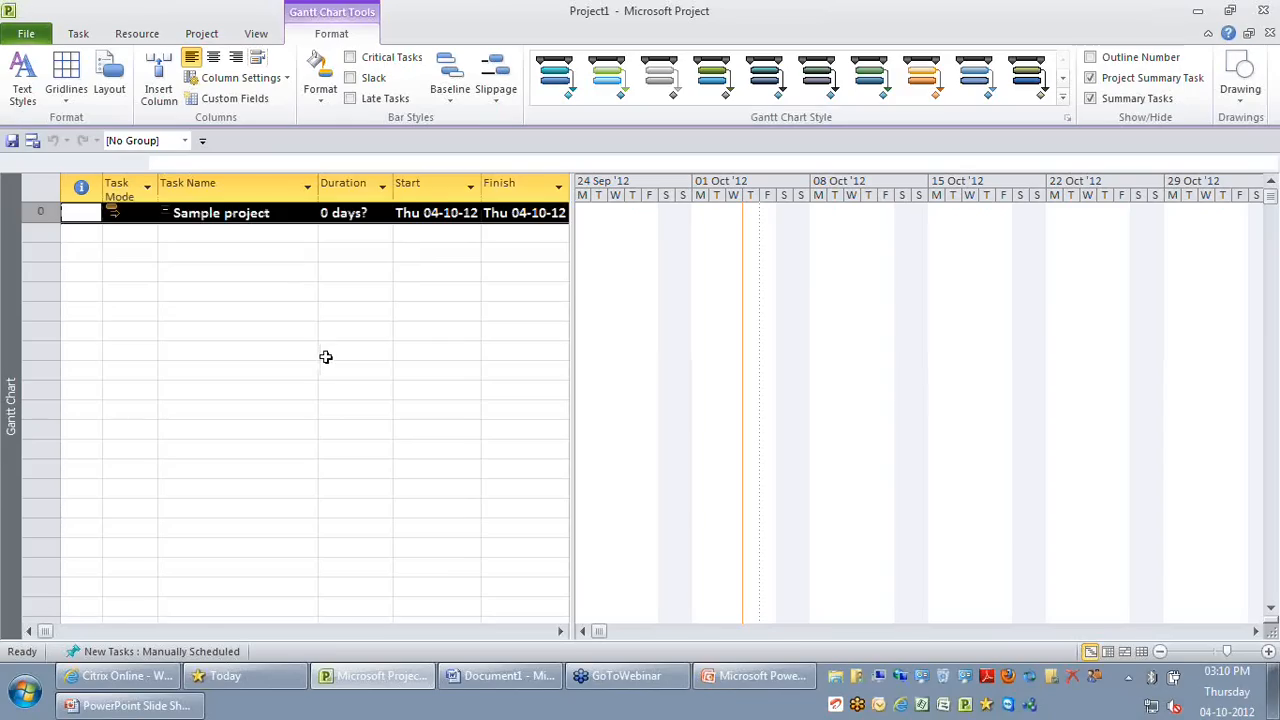
{"action": "left_click_drag", "start_coordinate": [260, 234], "coordinate": [312, 392]}
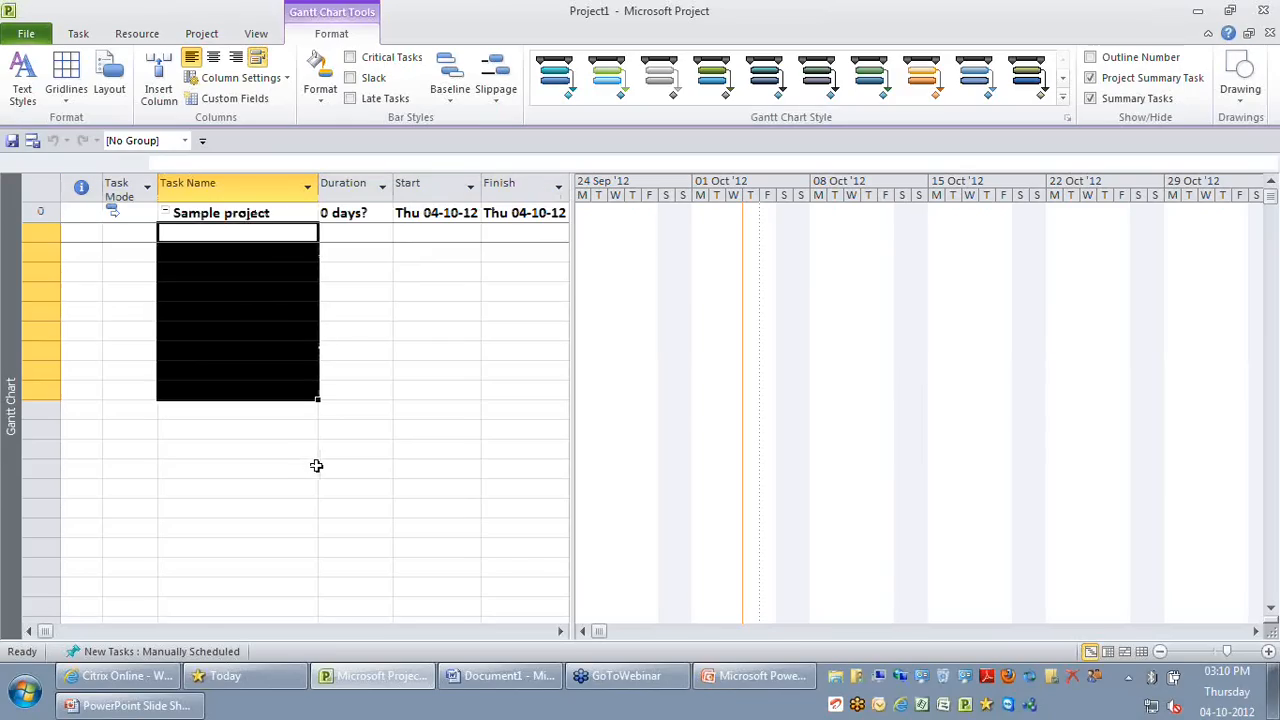
{"action": "left_click", "coordinate": [259, 480]}
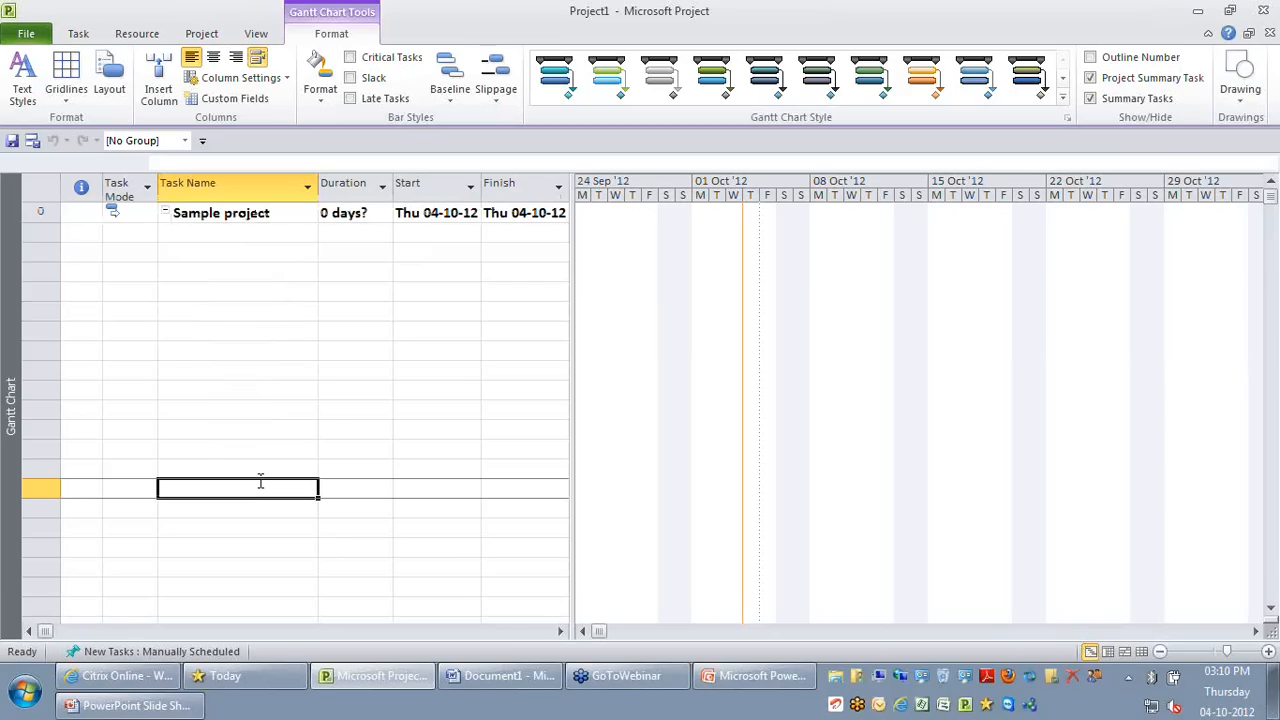
{"action": "left_click_drag", "start_coordinate": [246, 232], "coordinate": [250, 357]}
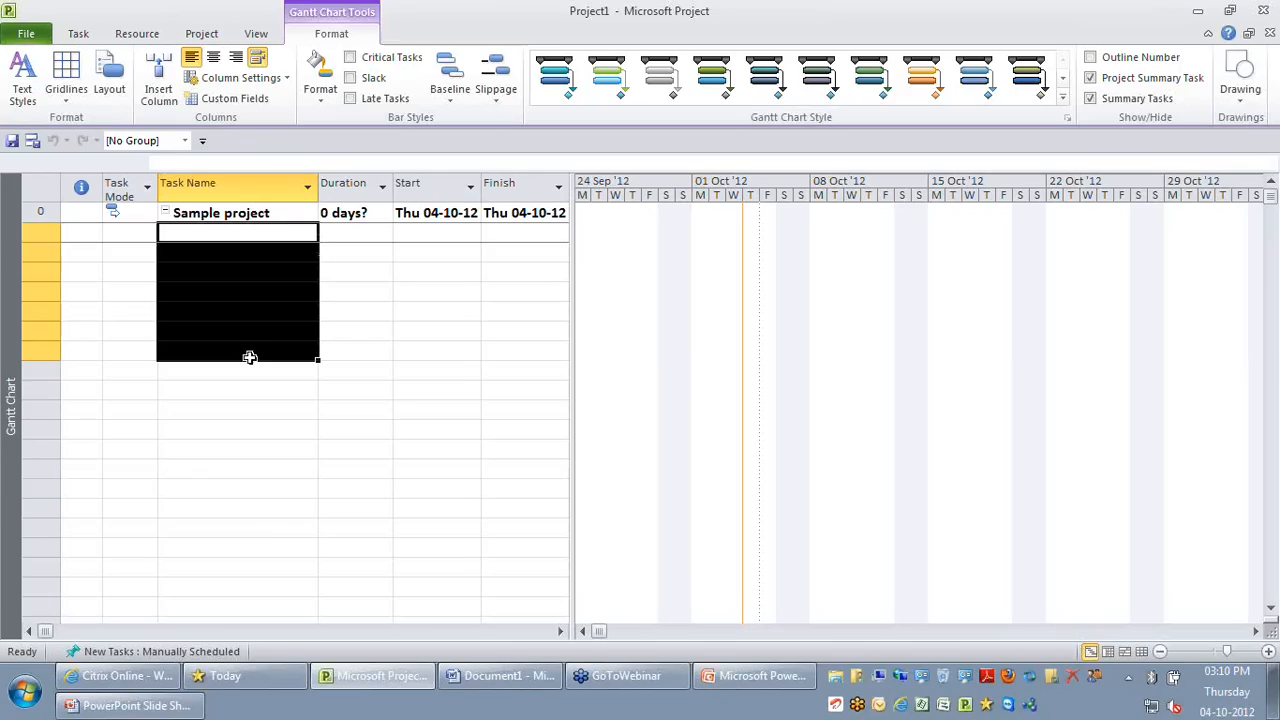
{"action": "left_click", "coordinate": [268, 522]}
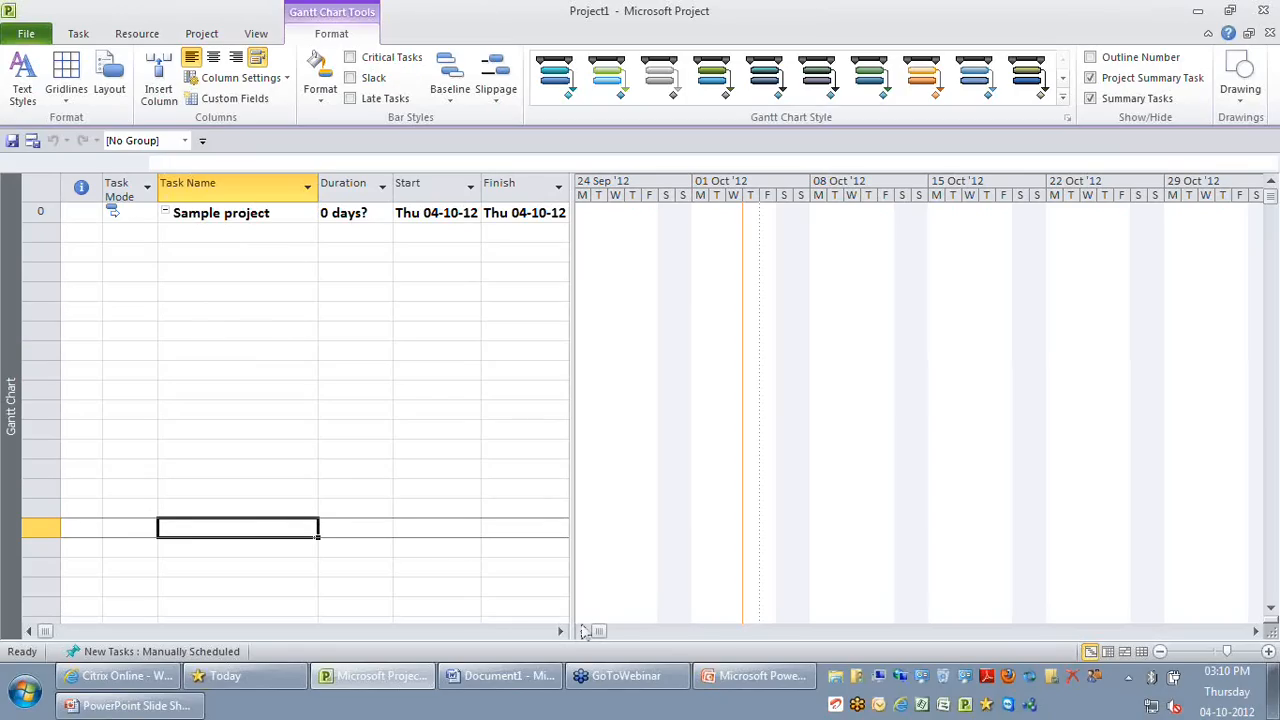
- Switch to the PowerPoint slide show and advance to the Enhanced Copy & Paste slide, revealing its example of pasting a list into Project
{"action": "left_click", "coordinate": [750, 676]}
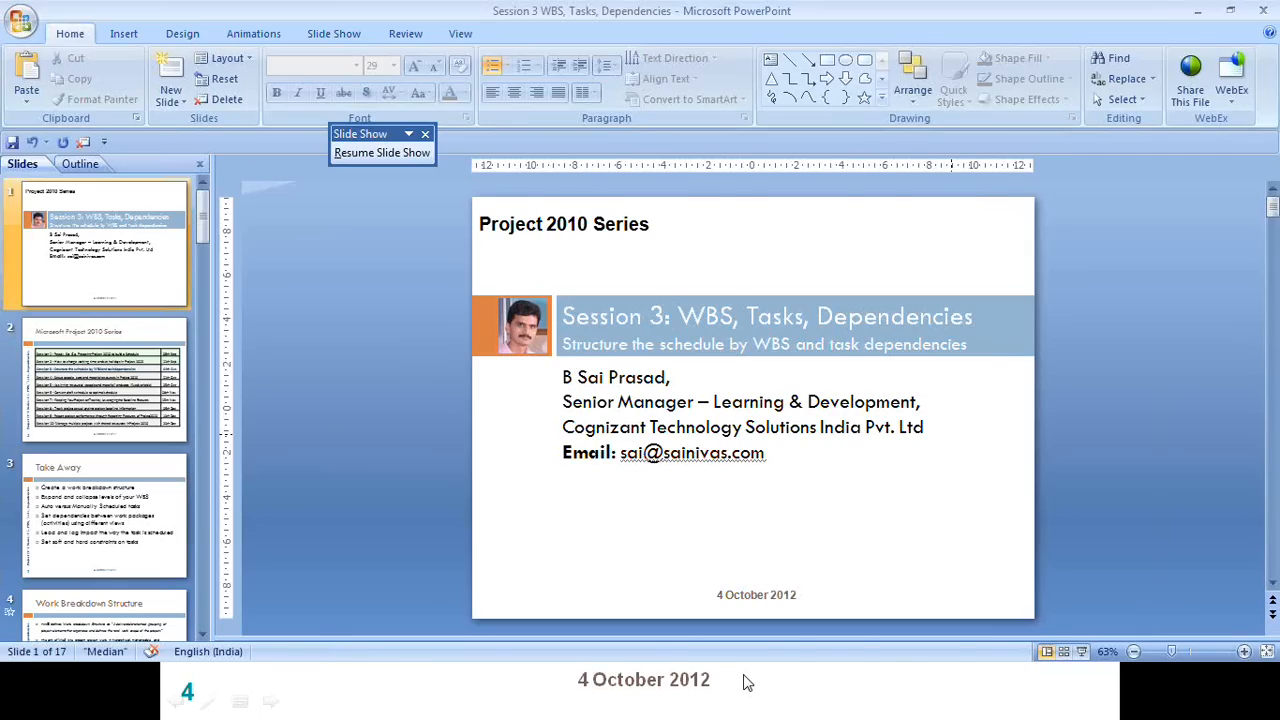
{"action": "left_click", "coordinate": [748, 682]}
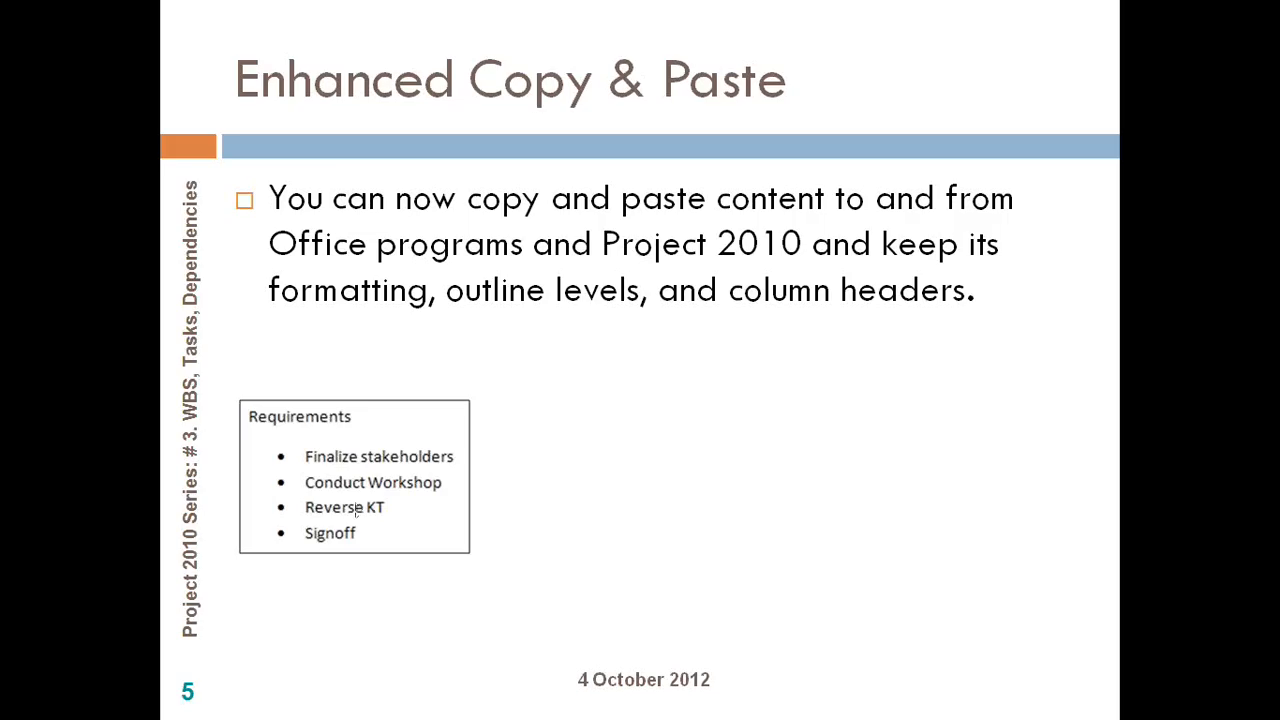
{"action": "key", "text": "Right"}
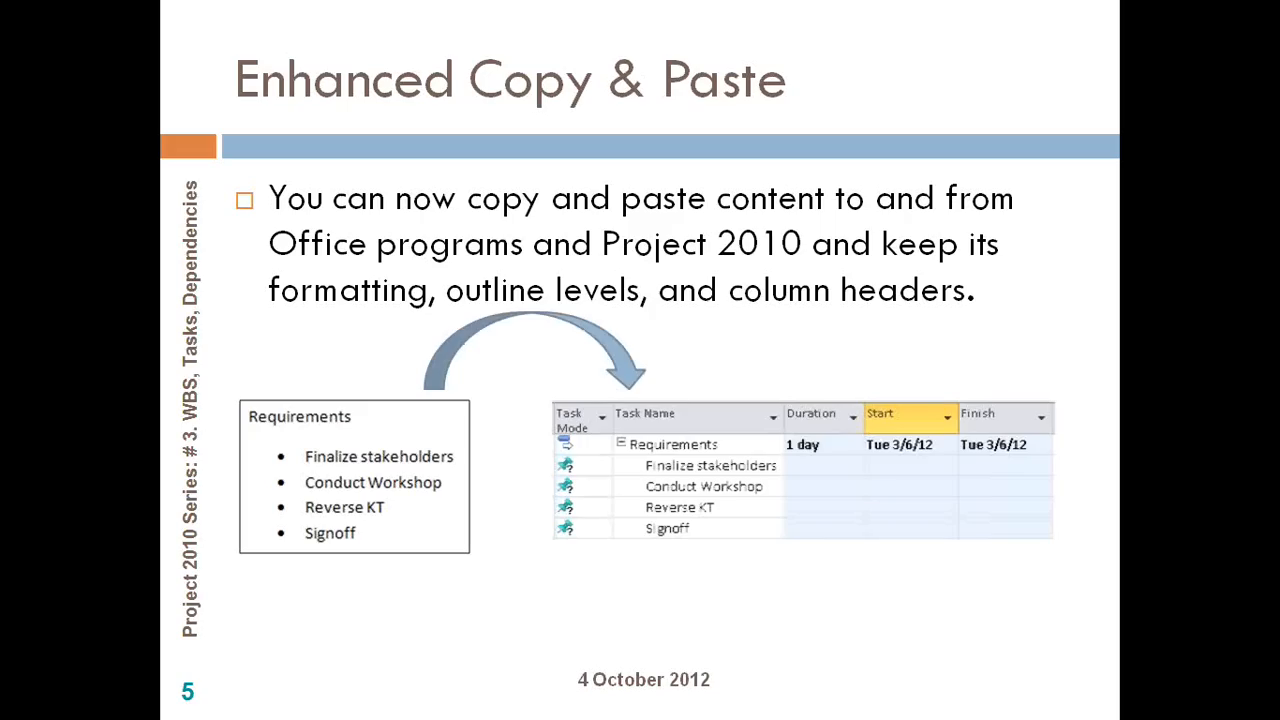
- Switch to the Word document and copy the Requirements heading with its five numbered items
{"action": "key", "text": "alt+Tab"}
{"action": "key", "text": "alt+Tab"}
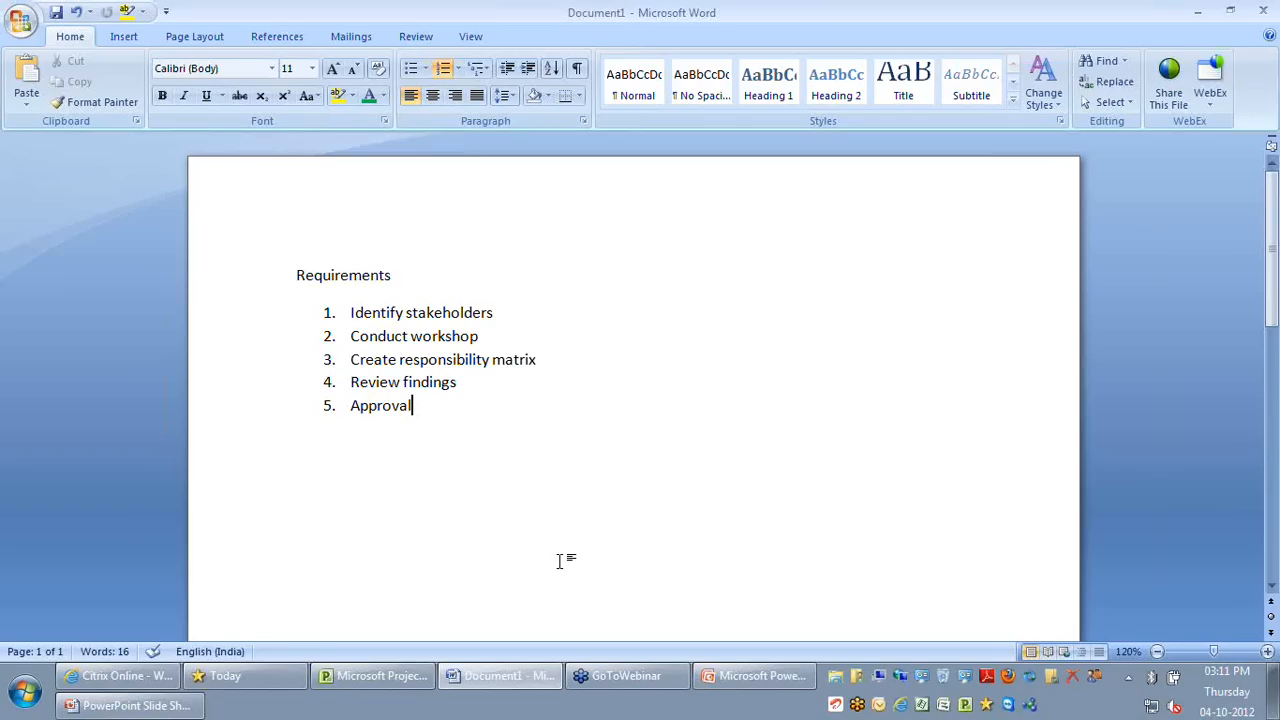
{"action": "left_click_drag", "start_coordinate": [297, 275], "coordinate": [471, 323]}
{"action": "key", "text": "ctrl+c"}
{"action": "left_click", "coordinate": [480, 417]}
{"action": "left_click_drag", "start_coordinate": [486, 426], "coordinate": [272, 296]}
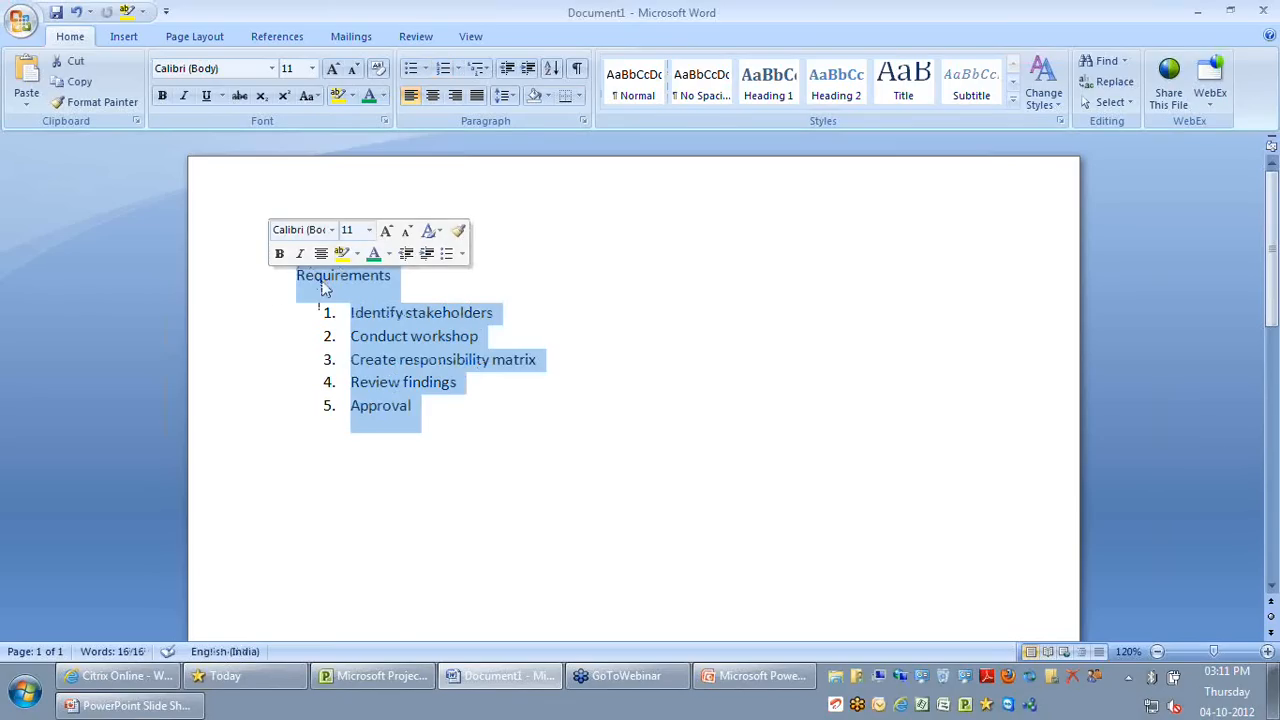
- Switch to Microsoft Project, paste the list below the Sample project summary task, and widen the Task Name column
{"action": "left_click", "coordinate": [386, 684]}
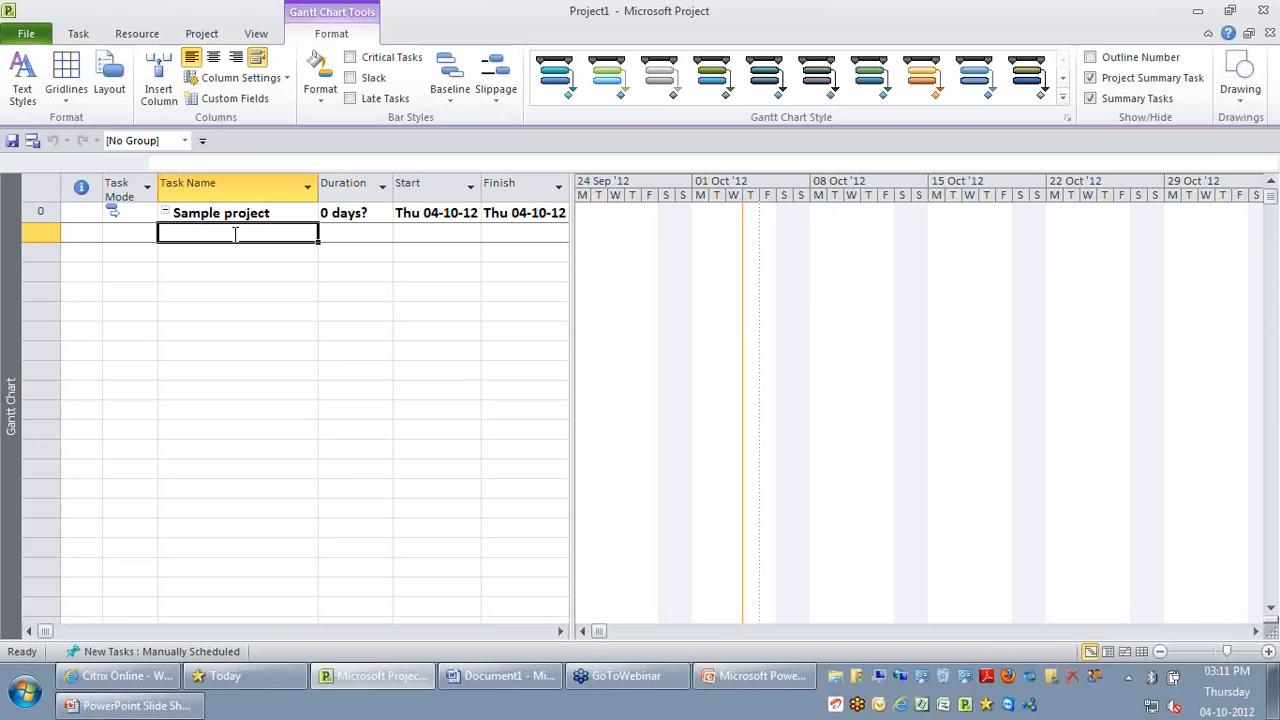
{"action": "right_click", "coordinate": [235, 234]}
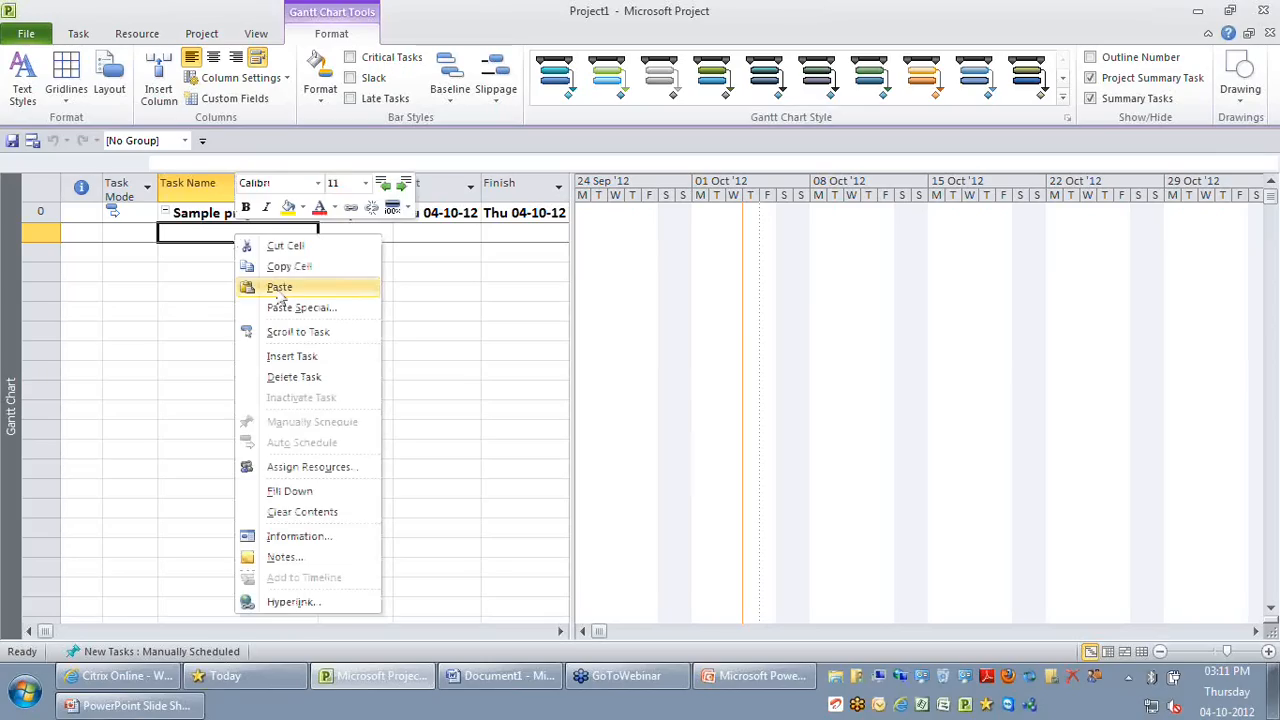
{"action": "left_click", "coordinate": [280, 288]}
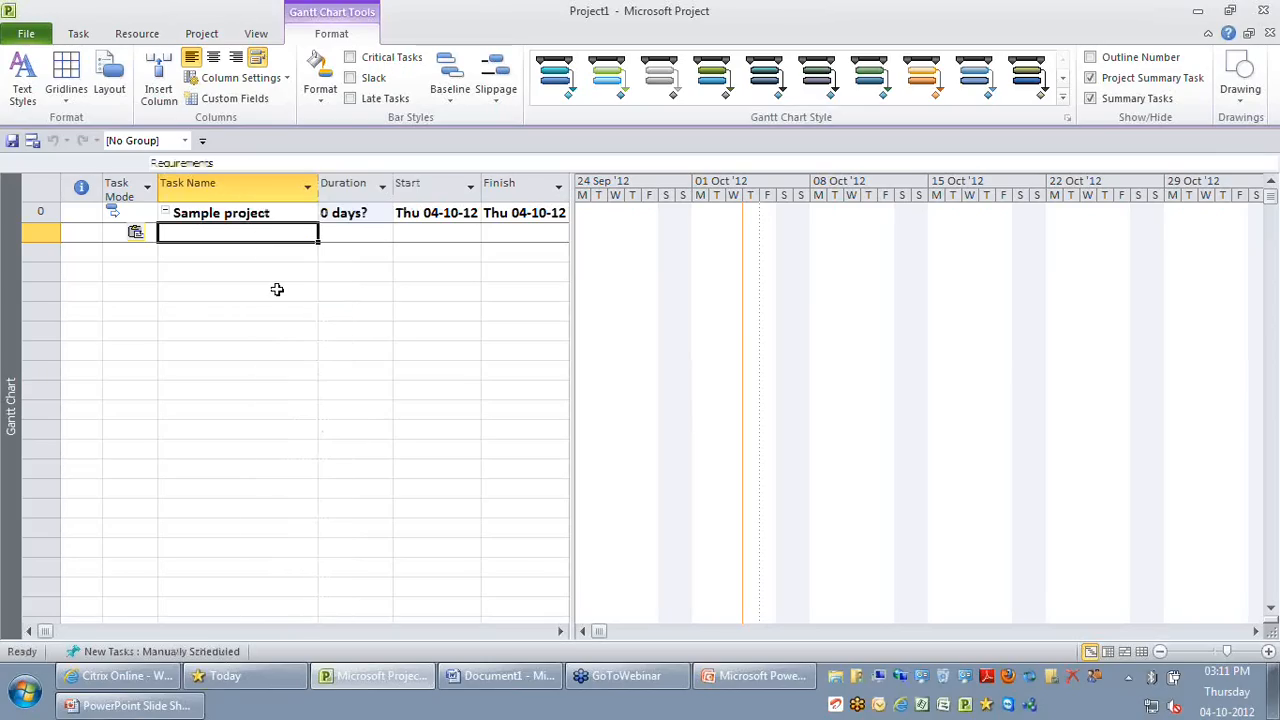
{"action": "left_click", "coordinate": [271, 457]}
{"action": "left_click", "coordinate": [79, 35]}
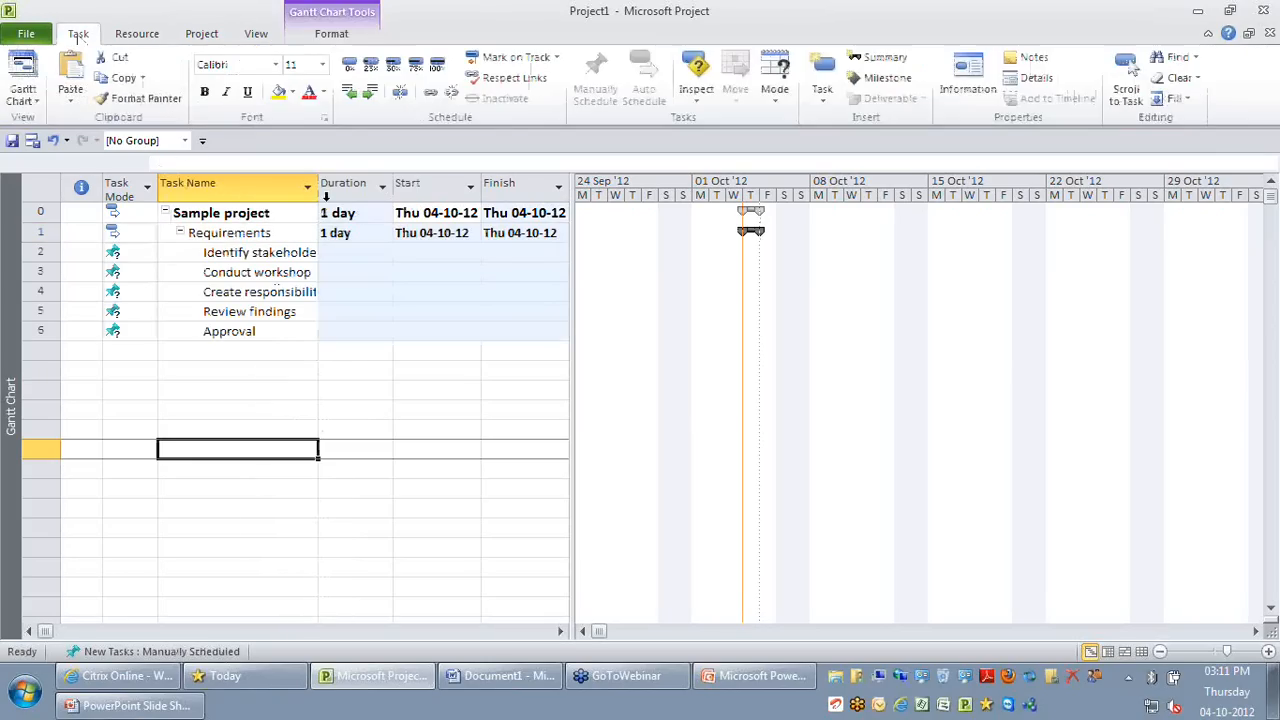
{"action": "left_click_drag", "start_coordinate": [317, 190], "coordinate": [351, 190]}
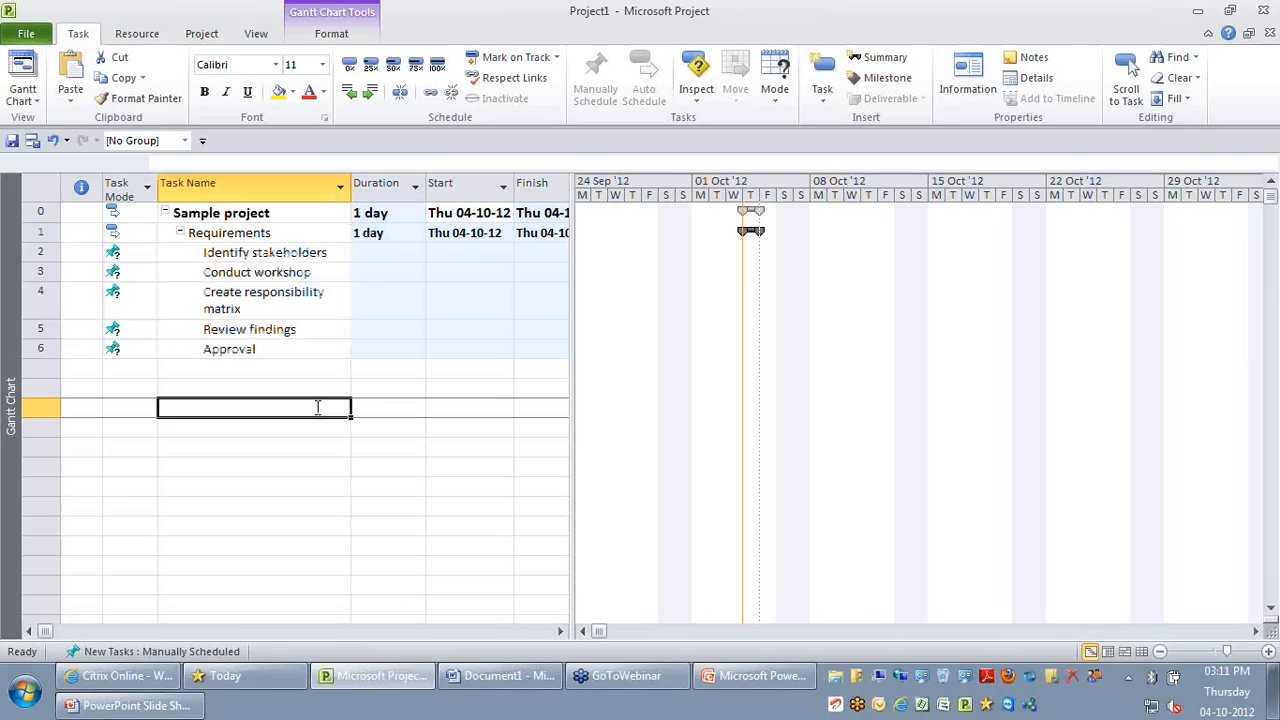
- Collapse the Requirements group and insert a new summary task named "Design" below it
{"action": "left_click", "coordinate": [179, 233]}
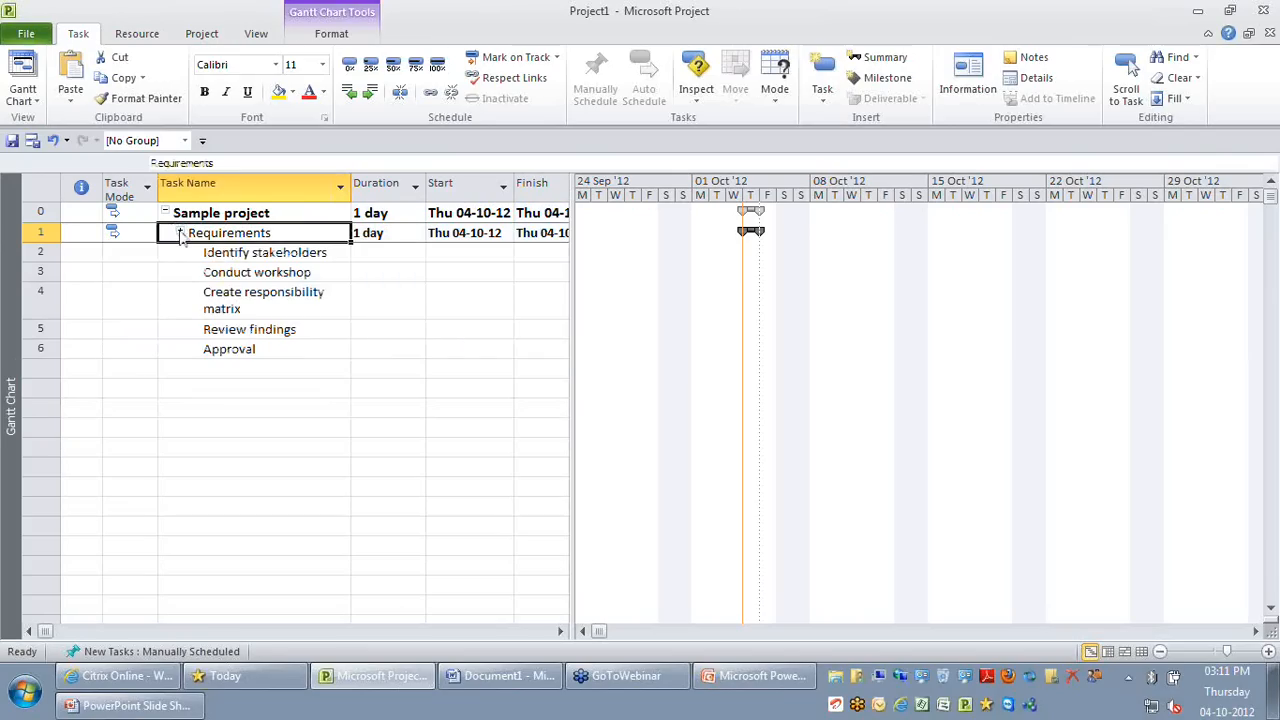
{"action": "left_click", "coordinate": [208, 253]}
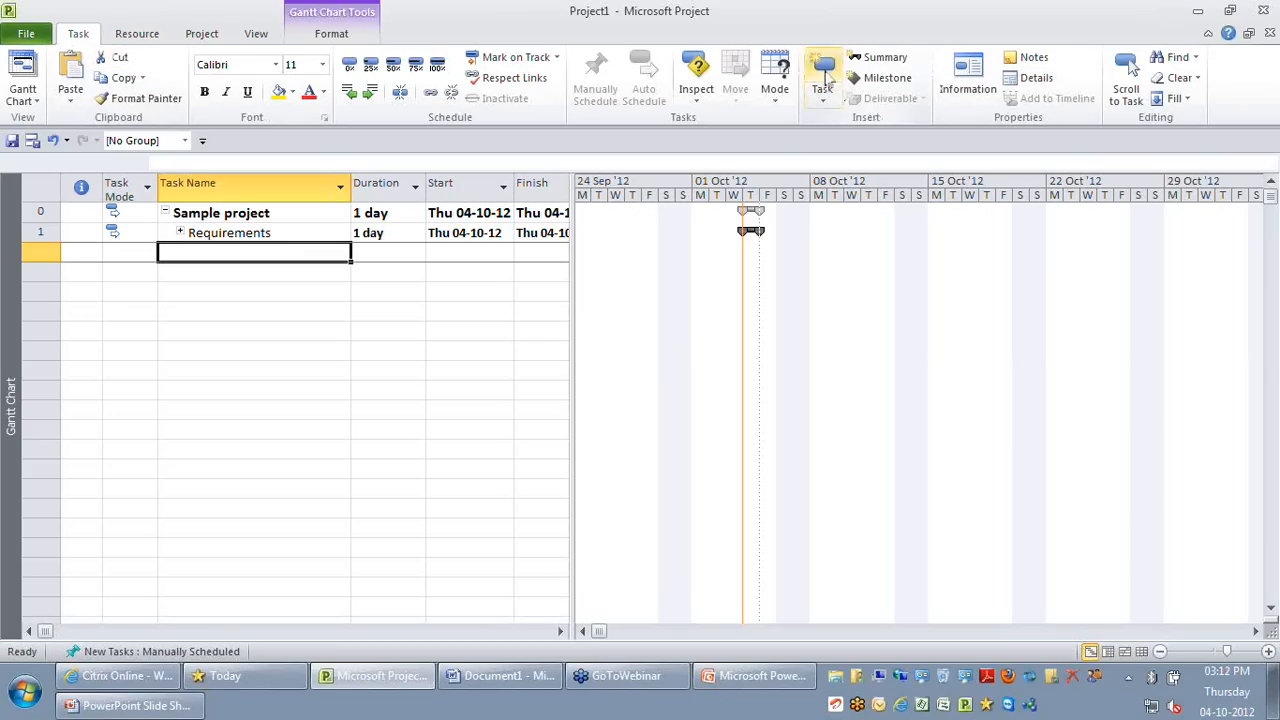
{"action": "left_click", "coordinate": [886, 60]}
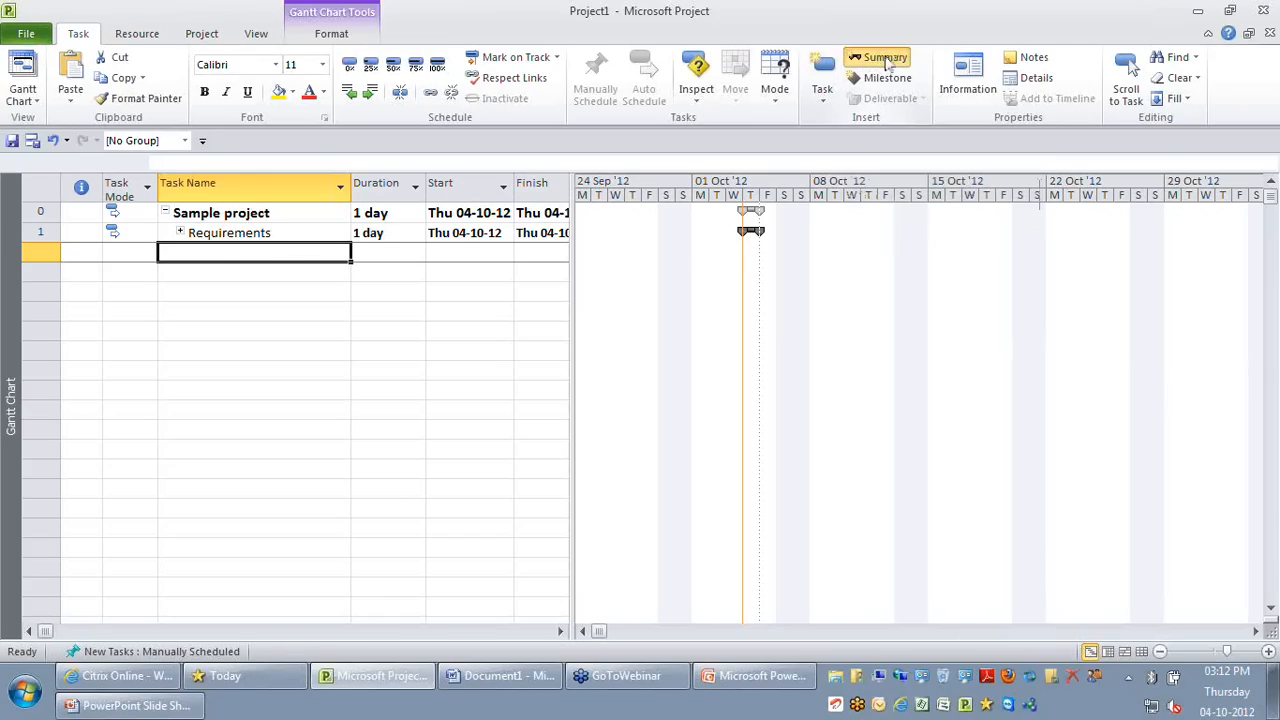
{"action": "left_click", "coordinate": [251, 272]}
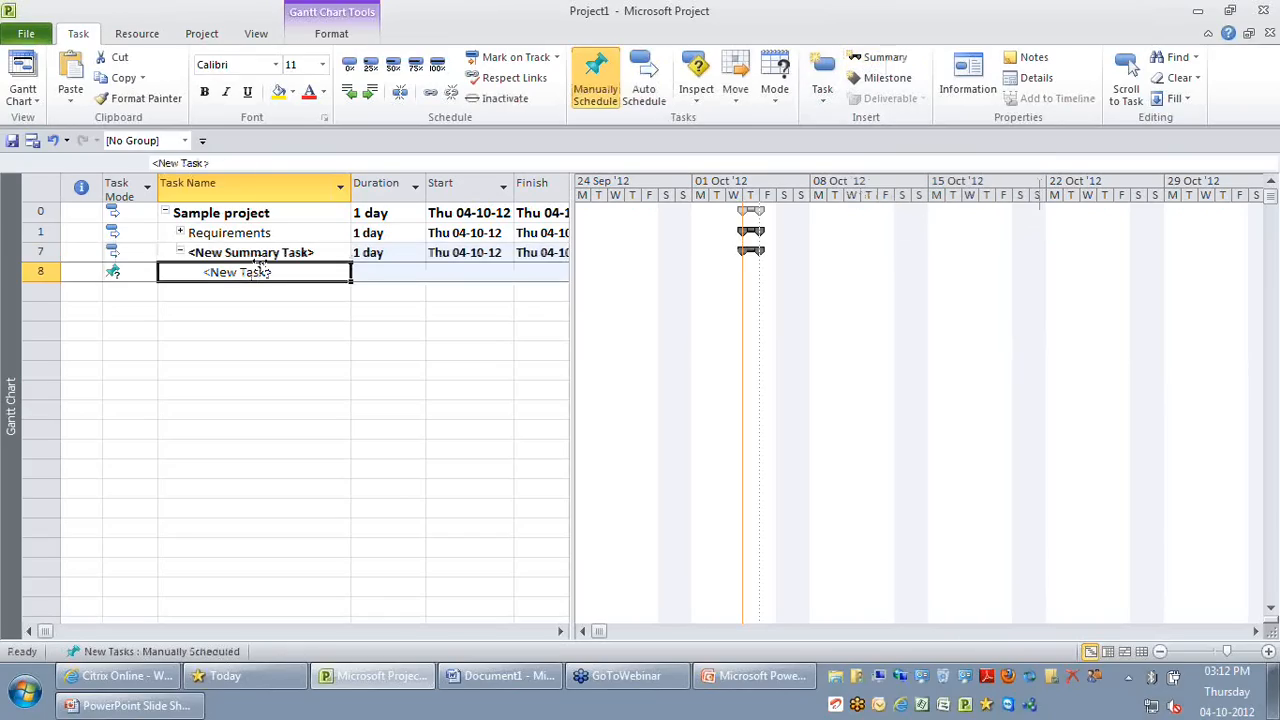
{"action": "left_click", "coordinate": [258, 253]}
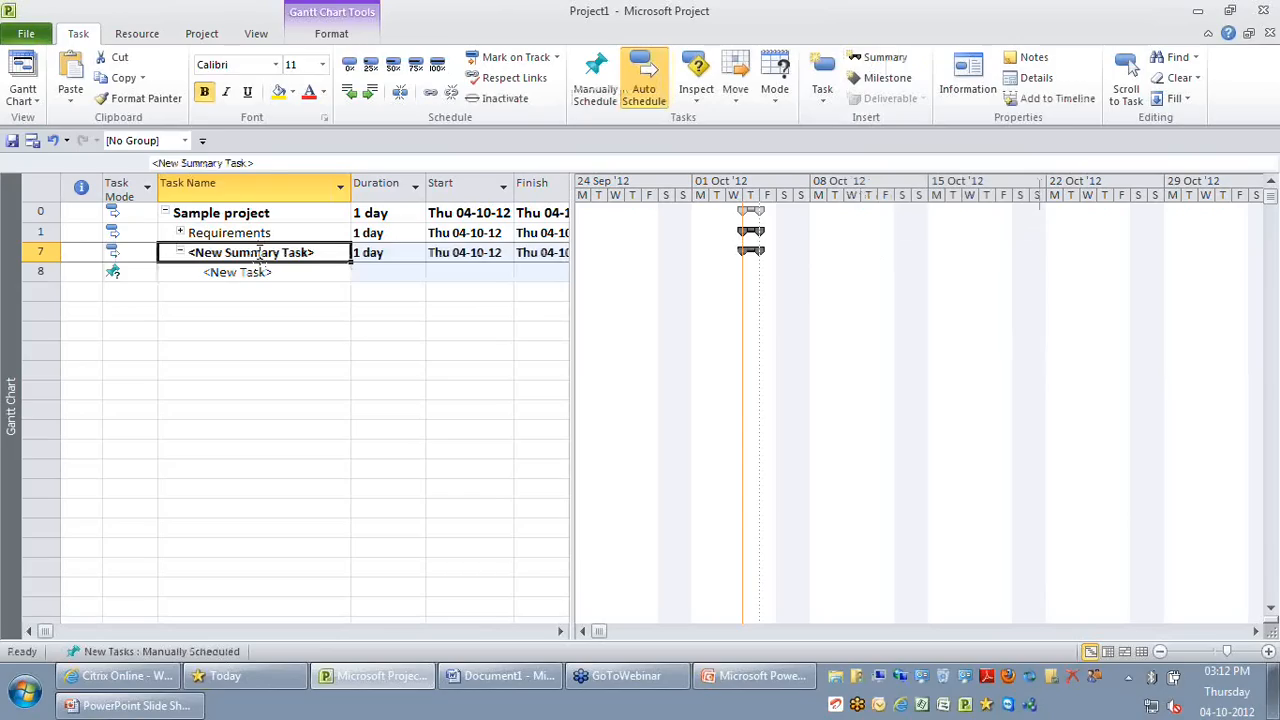
{"action": "type", "text": "Design"}
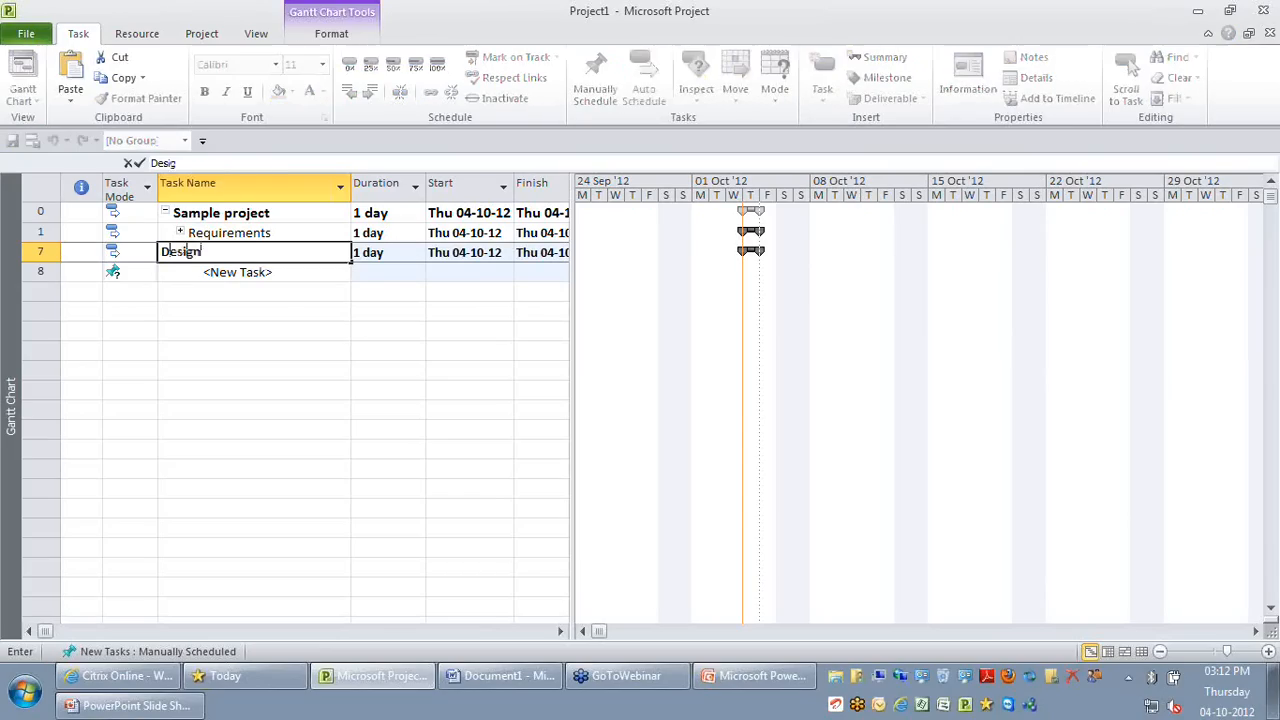
{"action": "key", "text": "Return"}
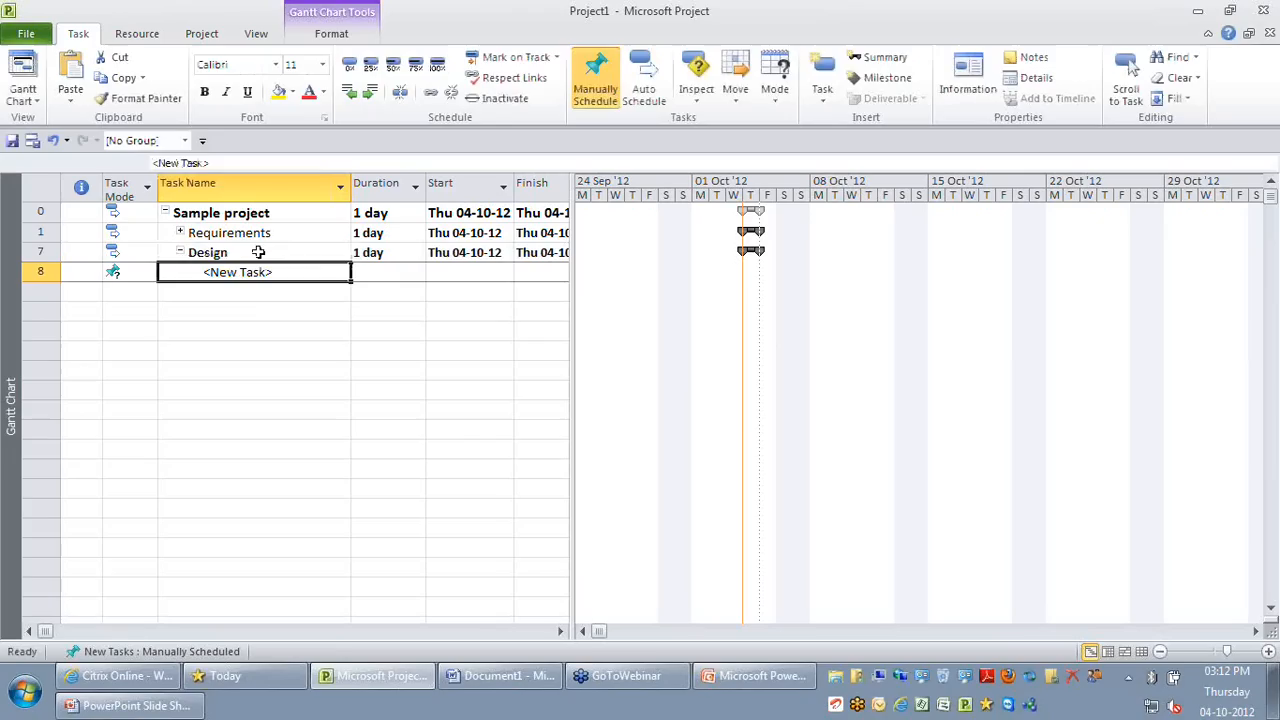
- Name the first subtask under Design "Meeting" and add the subtasks "Prepare design" and "Approval" below it
{"action": "type", "text": "Meetin"}
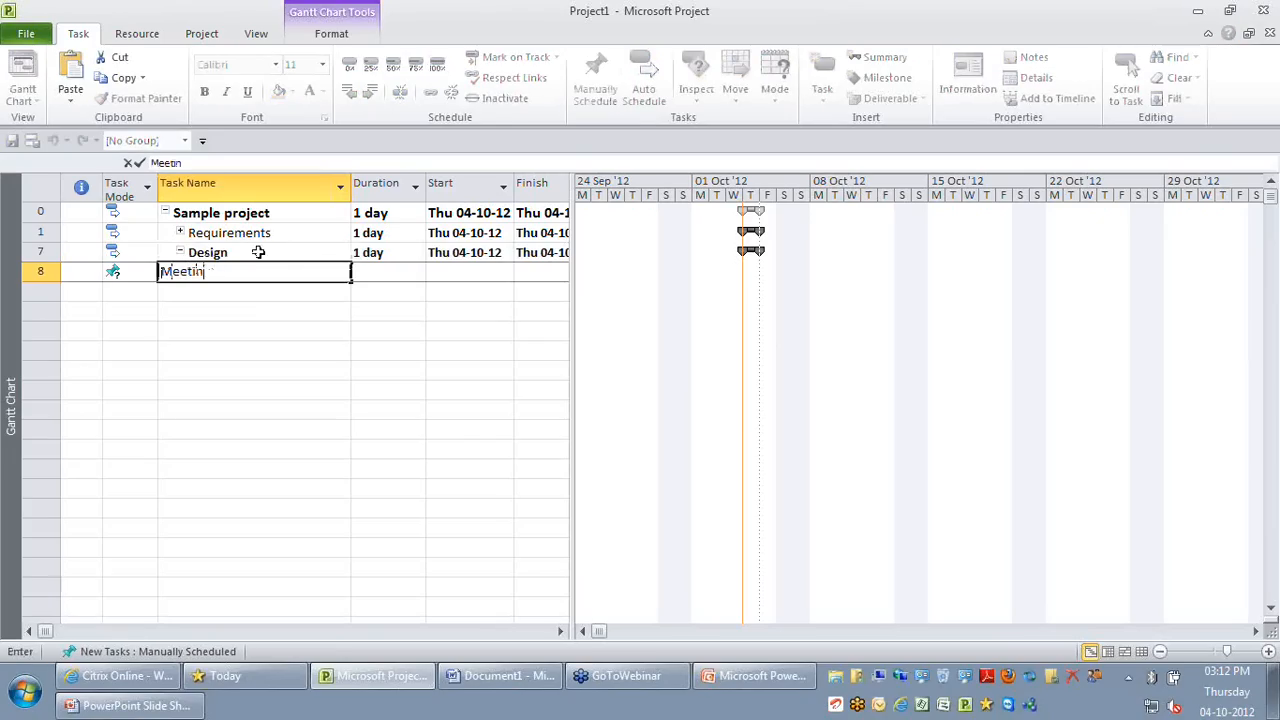
{"action": "type", "text": "g"}
{"action": "key", "text": "Return"}
{"action": "type", "text": "Prepare design"}
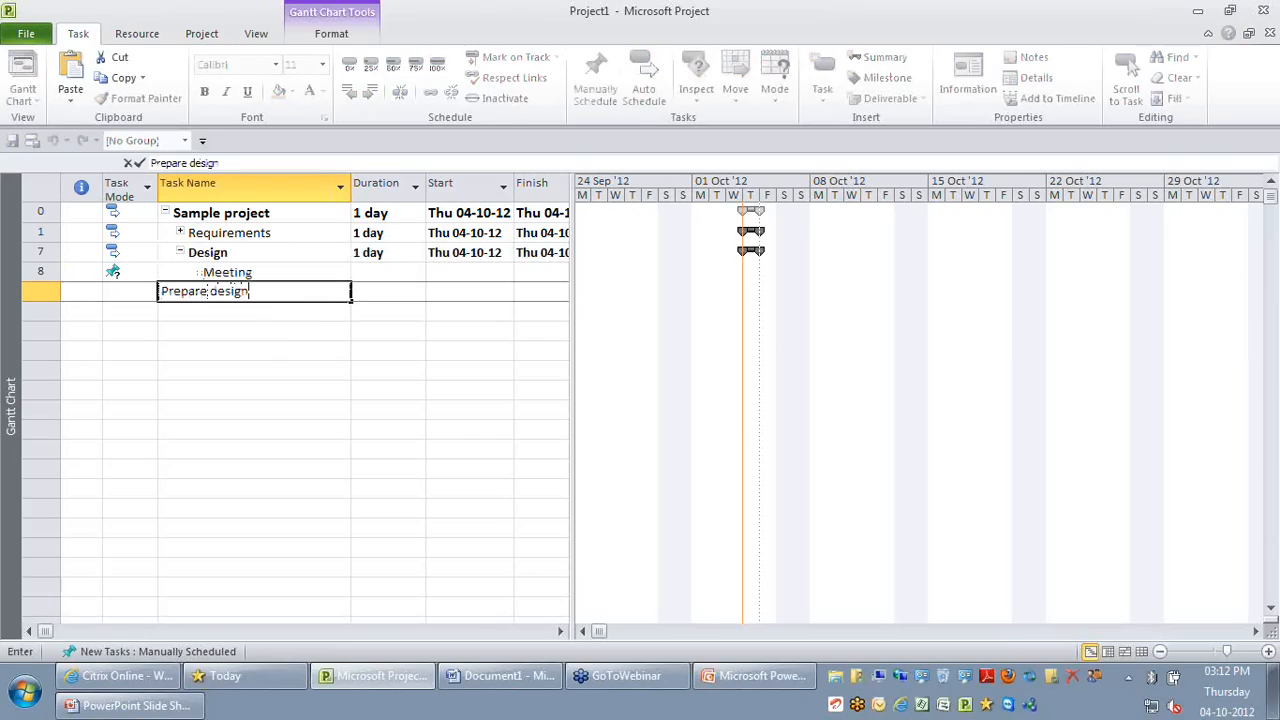
{"action": "key", "text": "Return"}
{"action": "type", "text": "Approvi"}
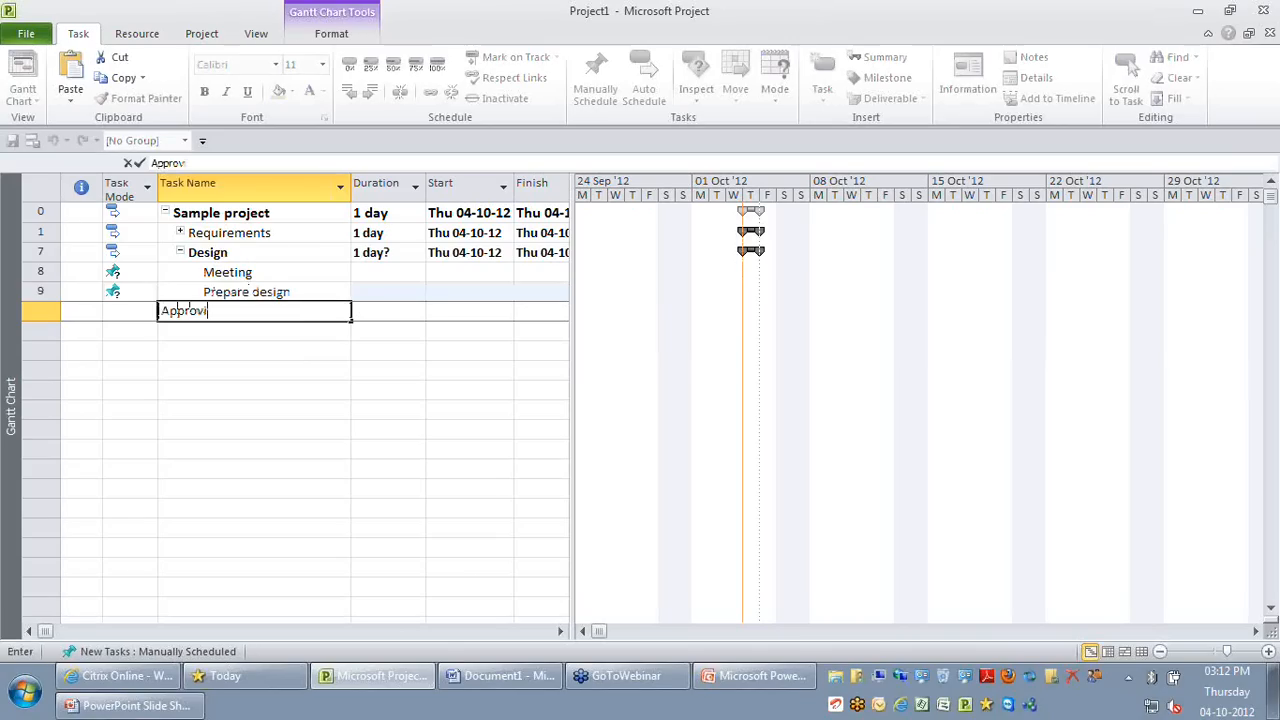
{"action": "key", "text": "BackSpace"}
{"action": "type", "text": "al"}
{"action": "key", "text": "Return"}
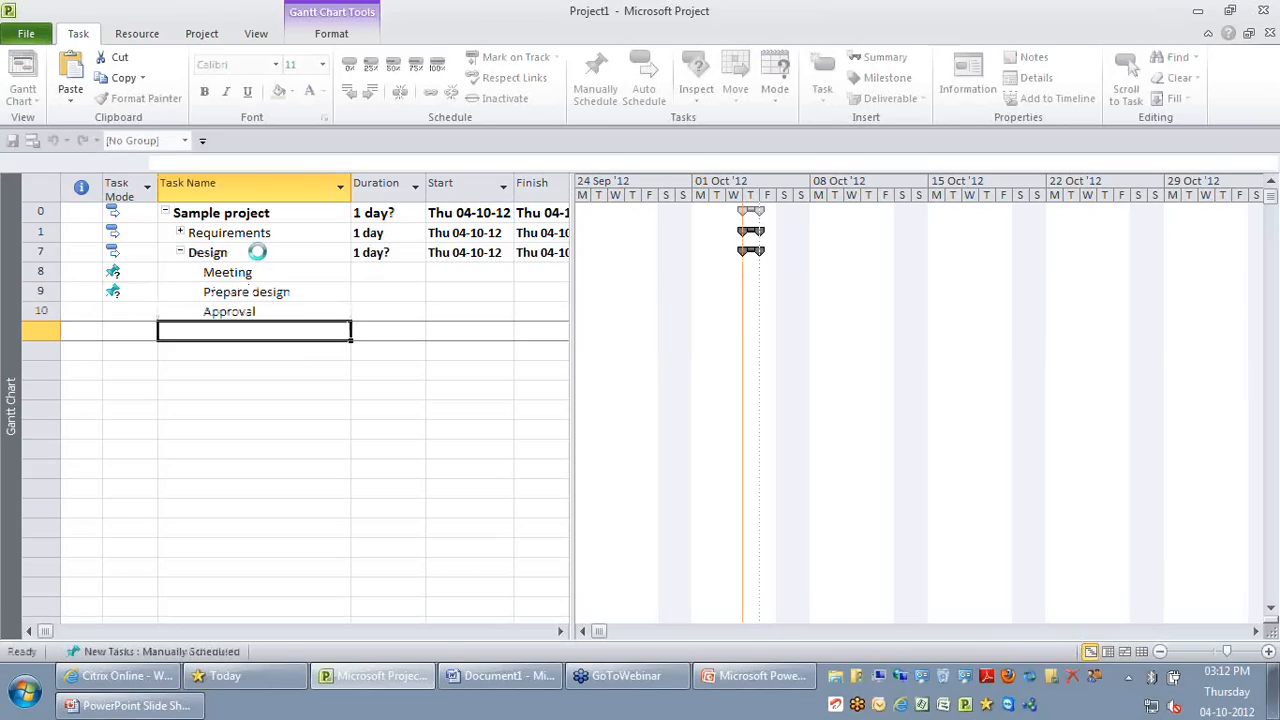
- Expand the Requirements group and widen the task table so the Finish column shows in full
{"action": "left_click", "coordinate": [180, 232]}
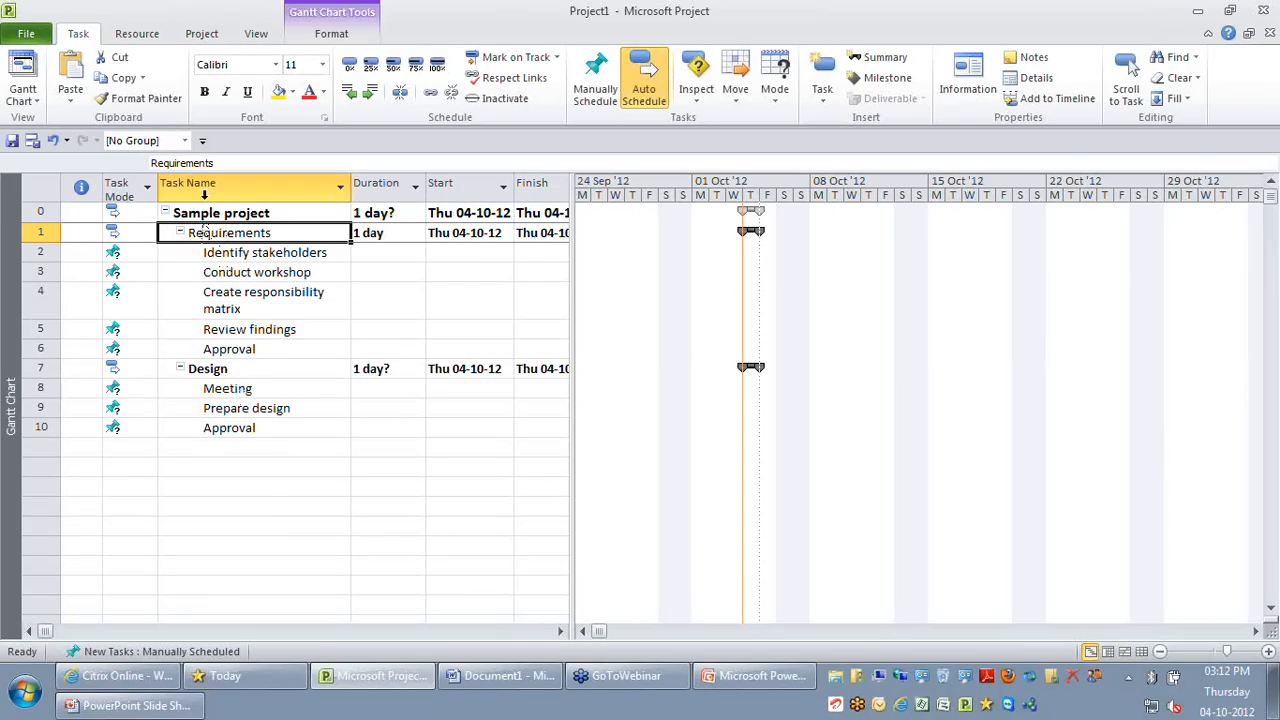
{"action": "left_click", "coordinate": [207, 183]}
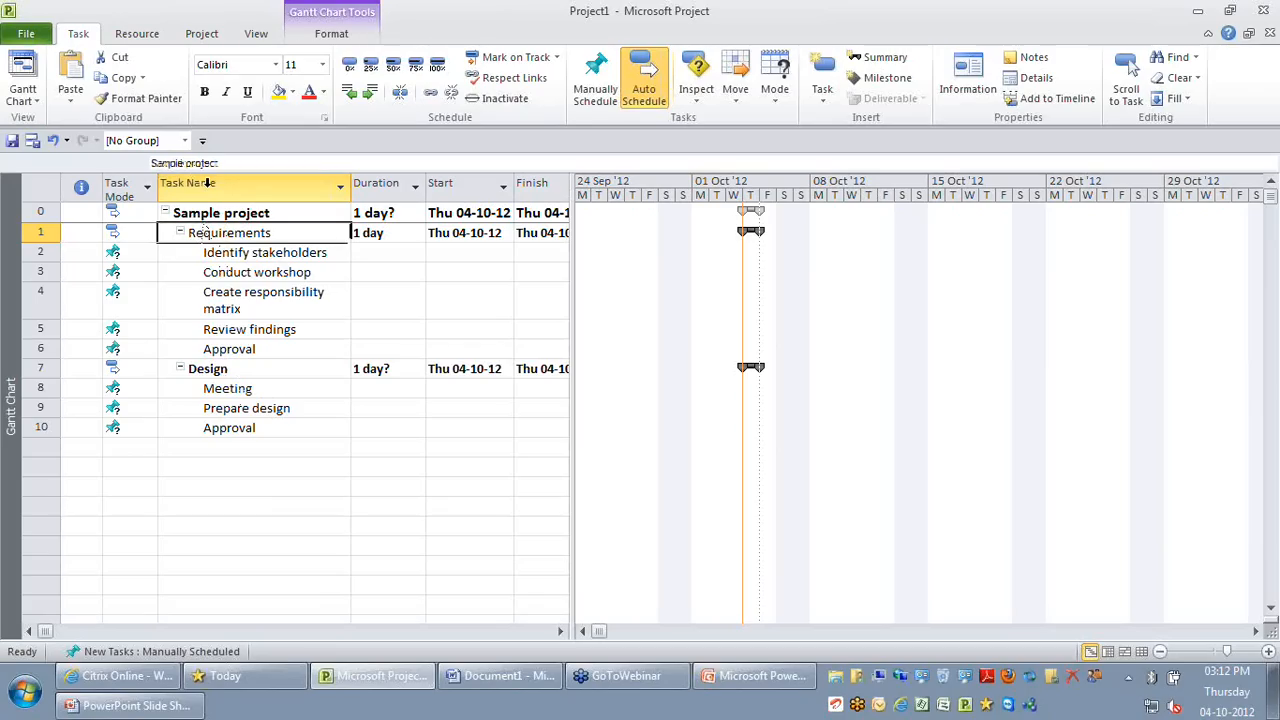
{"action": "left_click", "coordinate": [207, 183]}
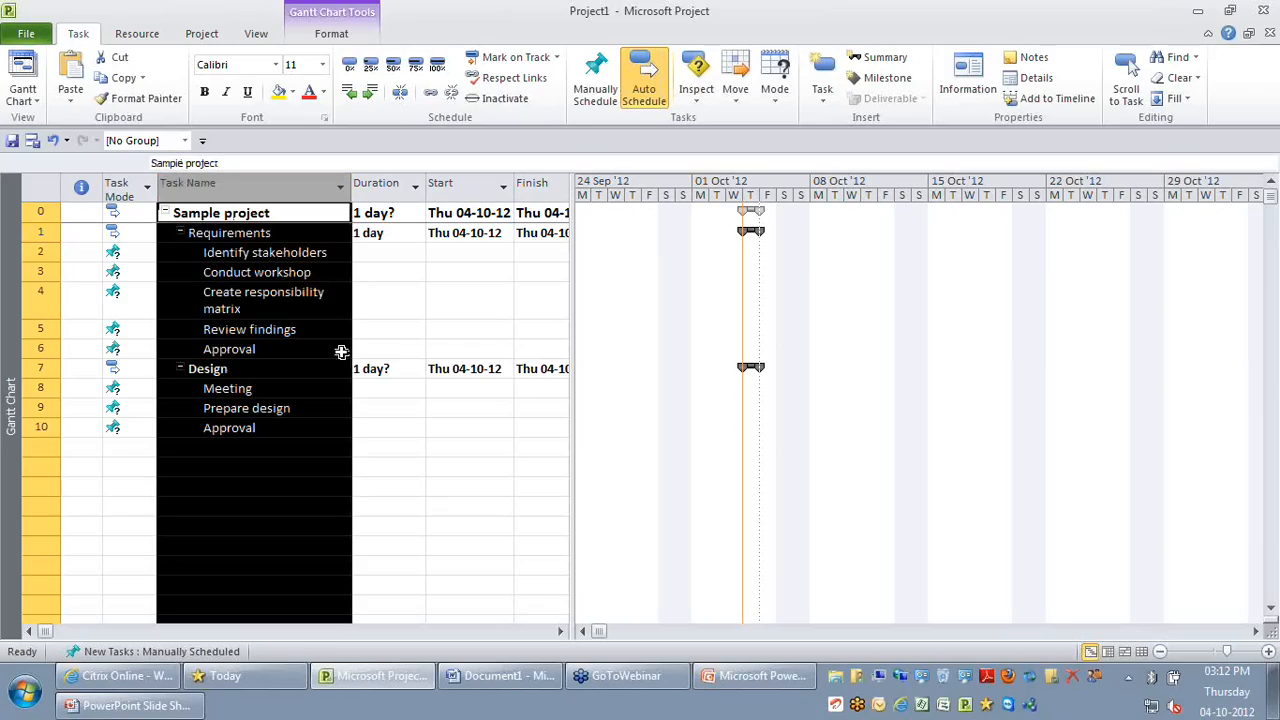
{"action": "left_click_drag", "start_coordinate": [576, 274], "coordinate": [628, 275]}
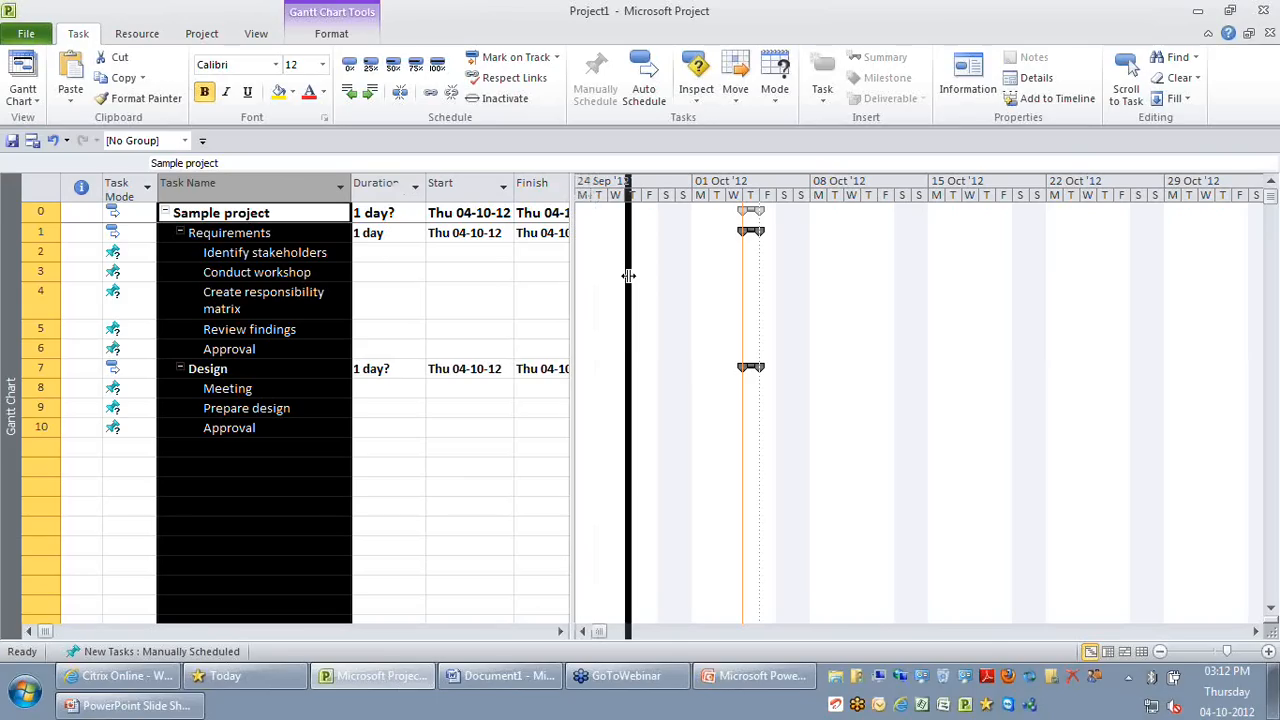
{"action": "left_click_drag", "start_coordinate": [628, 275], "coordinate": [630, 275]}
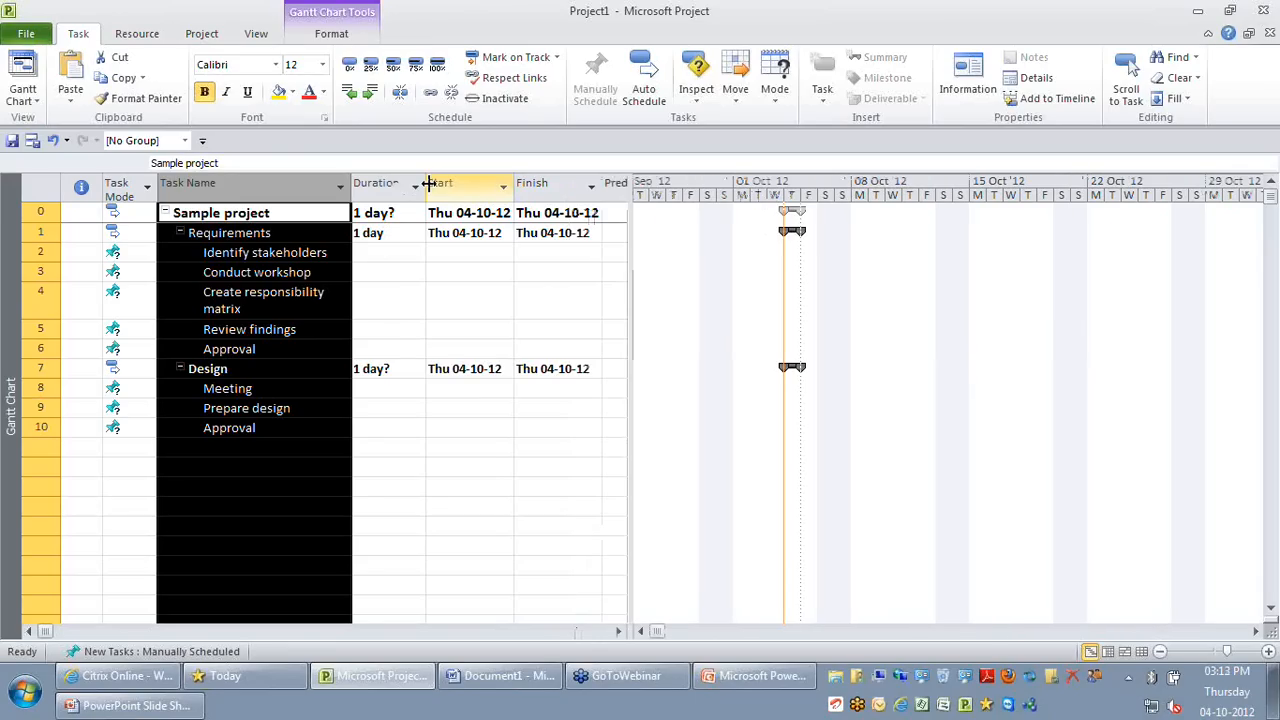
- Widen the Task Mode column so its heading fits on one line
{"action": "left_click", "coordinate": [499, 192]}
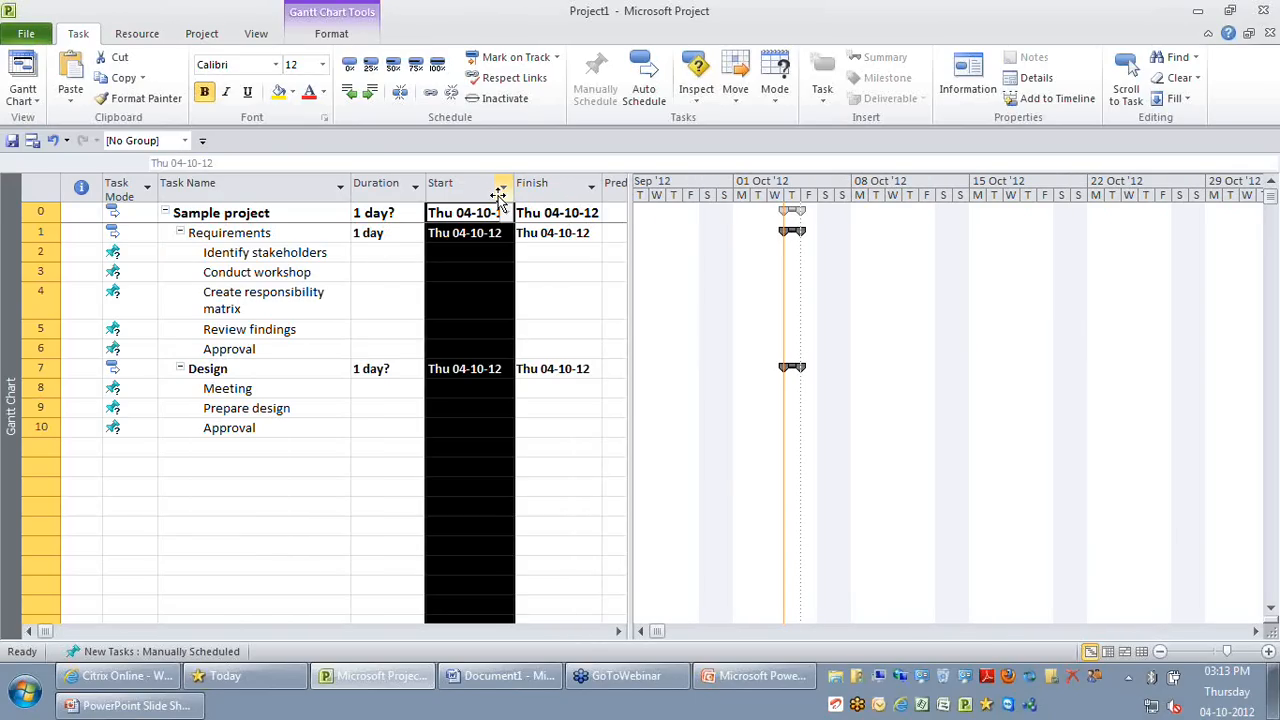
{"action": "key", "text": "Right"}
{"action": "left_click", "coordinate": [552, 329]}
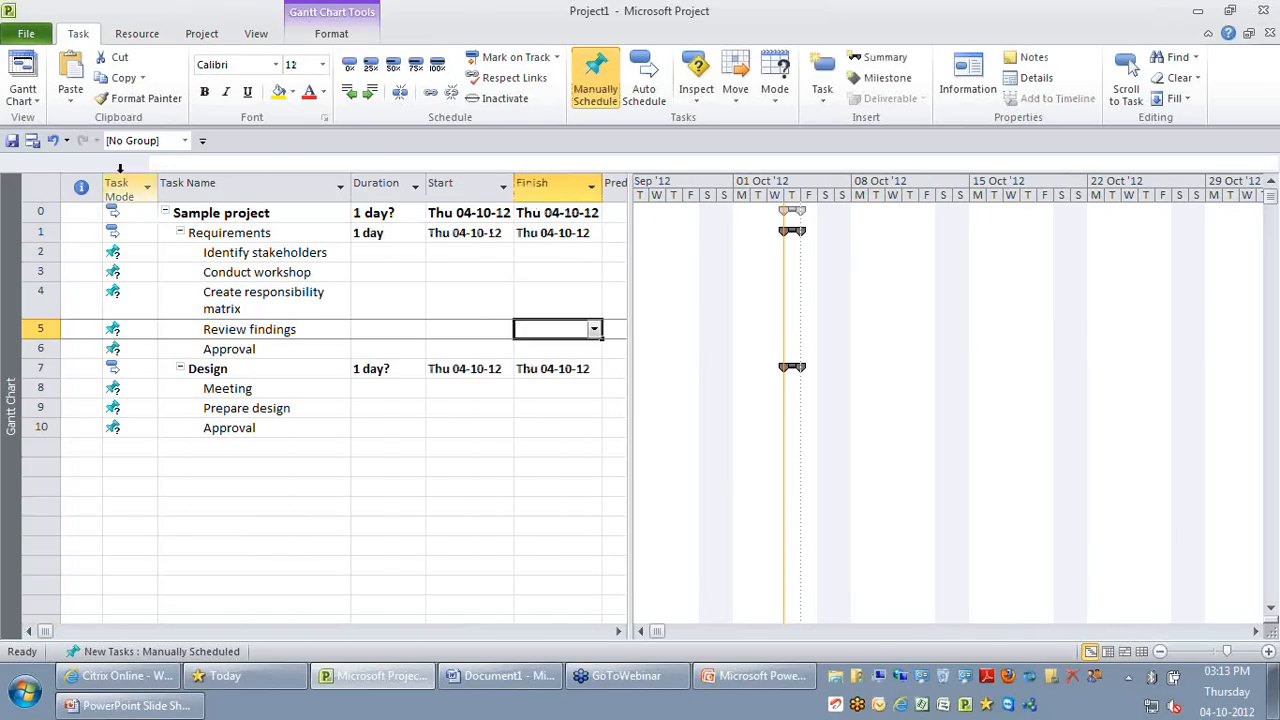
{"action": "left_click", "coordinate": [122, 185]}
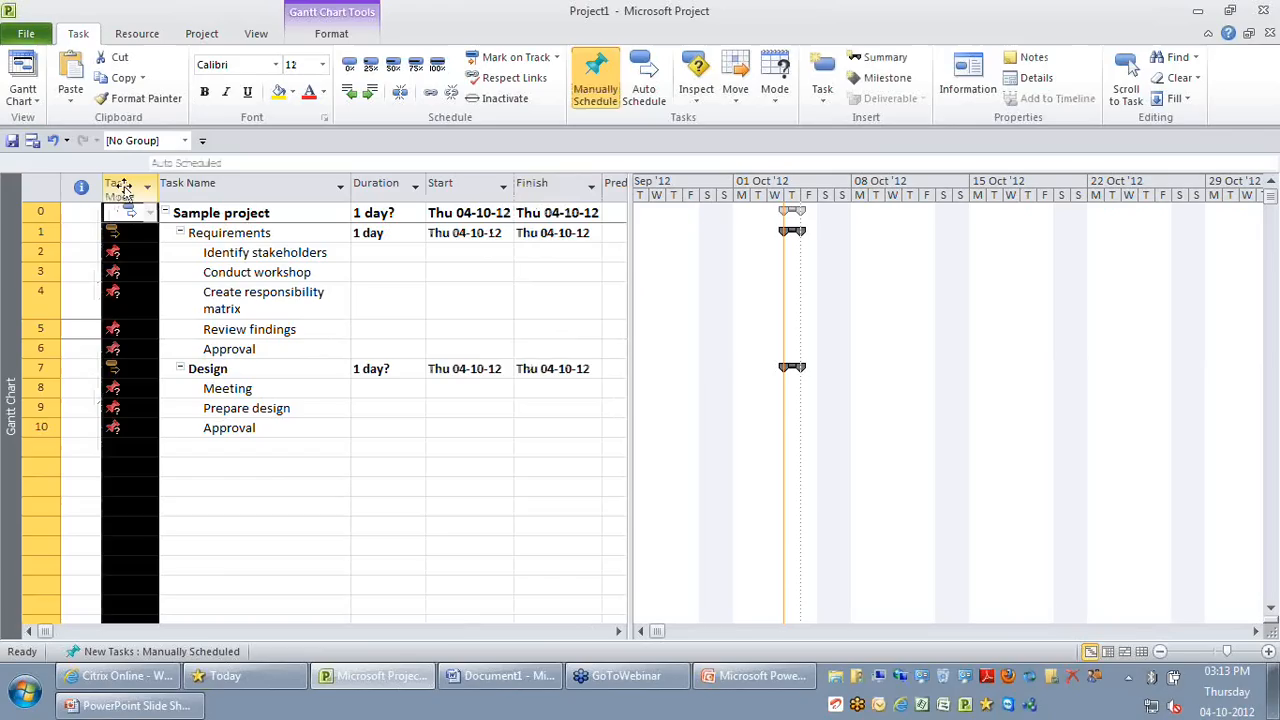
{"action": "left_click", "coordinate": [205, 252]}
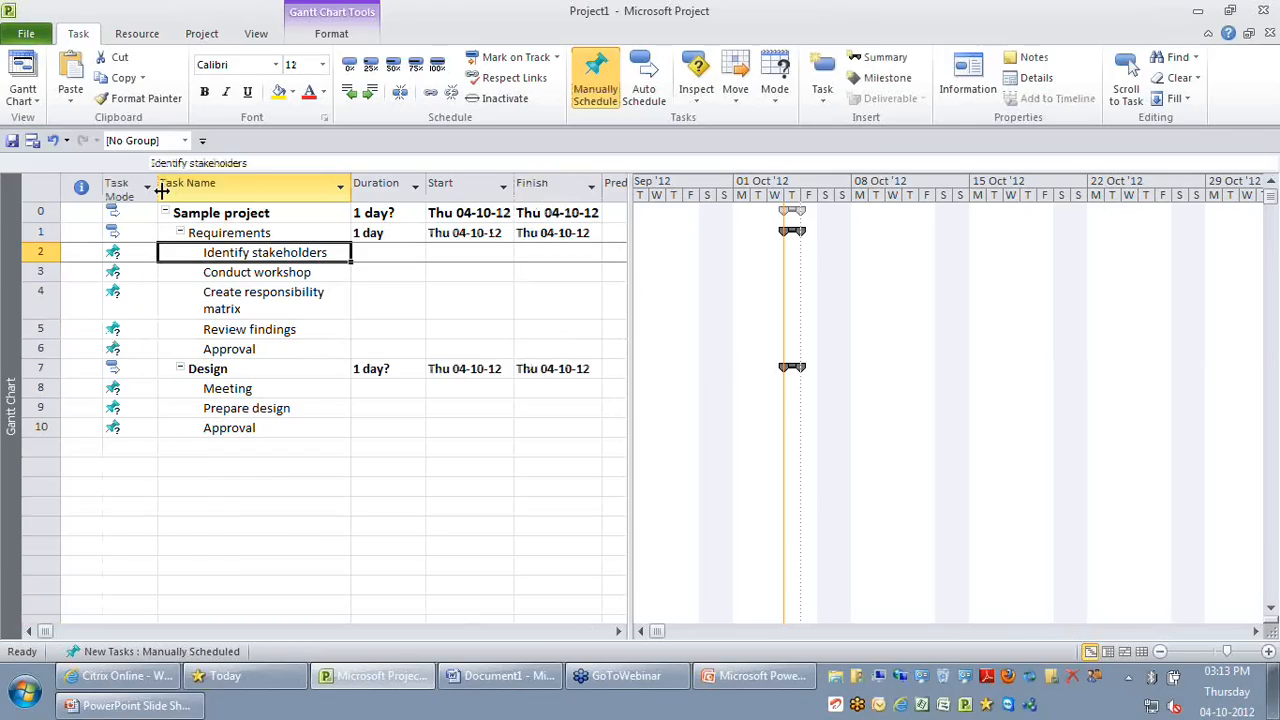
{"action": "left_click_drag", "start_coordinate": [161, 190], "coordinate": [184, 190]}
- View the scheduling modes available for the Identify stakeholders task
{"action": "mouse_move", "coordinate": [121, 256]}
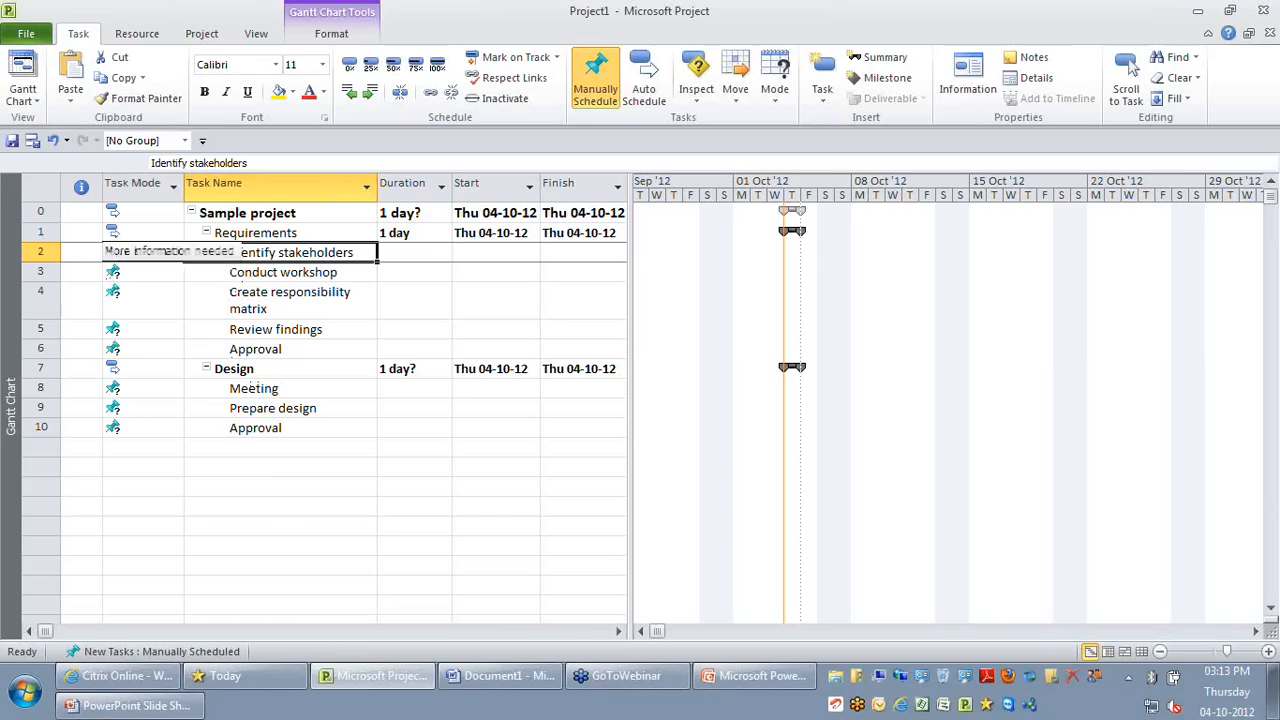
{"action": "left_click", "coordinate": [176, 252]}
{"action": "left_click", "coordinate": [181, 256]}
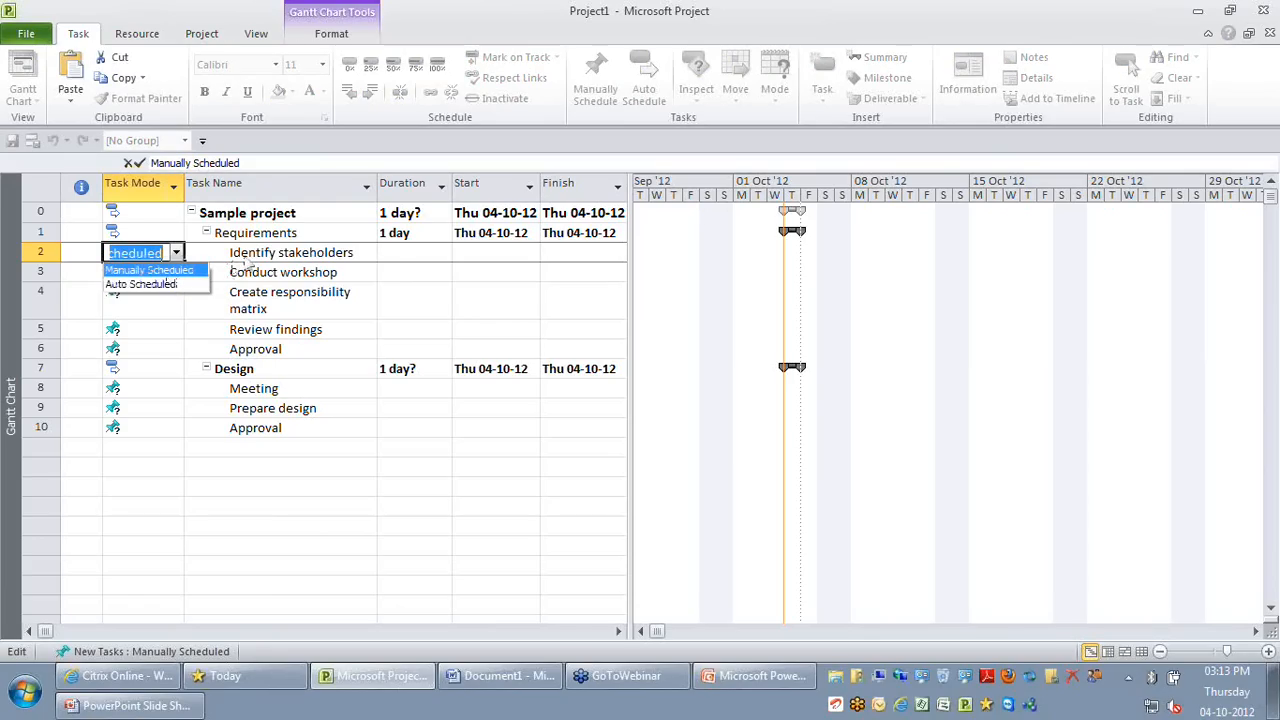
{"action": "left_click", "coordinate": [243, 257]}
{"action": "left_click", "coordinate": [243, 255]}
{"action": "left_click", "coordinate": [138, 256]}
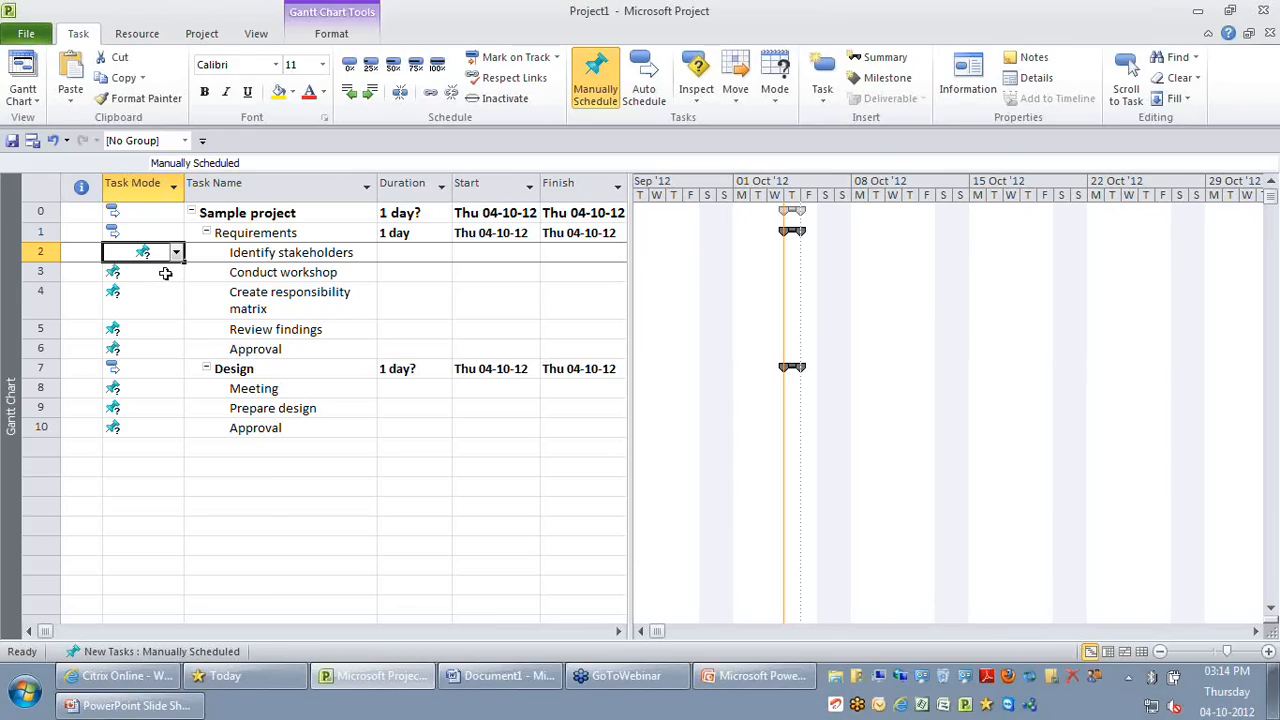
- Examine the task modes of Identify stakeholders and Conduct workshop, and the duration of the Requirements summary task
{"action": "left_click", "coordinate": [166, 273]}
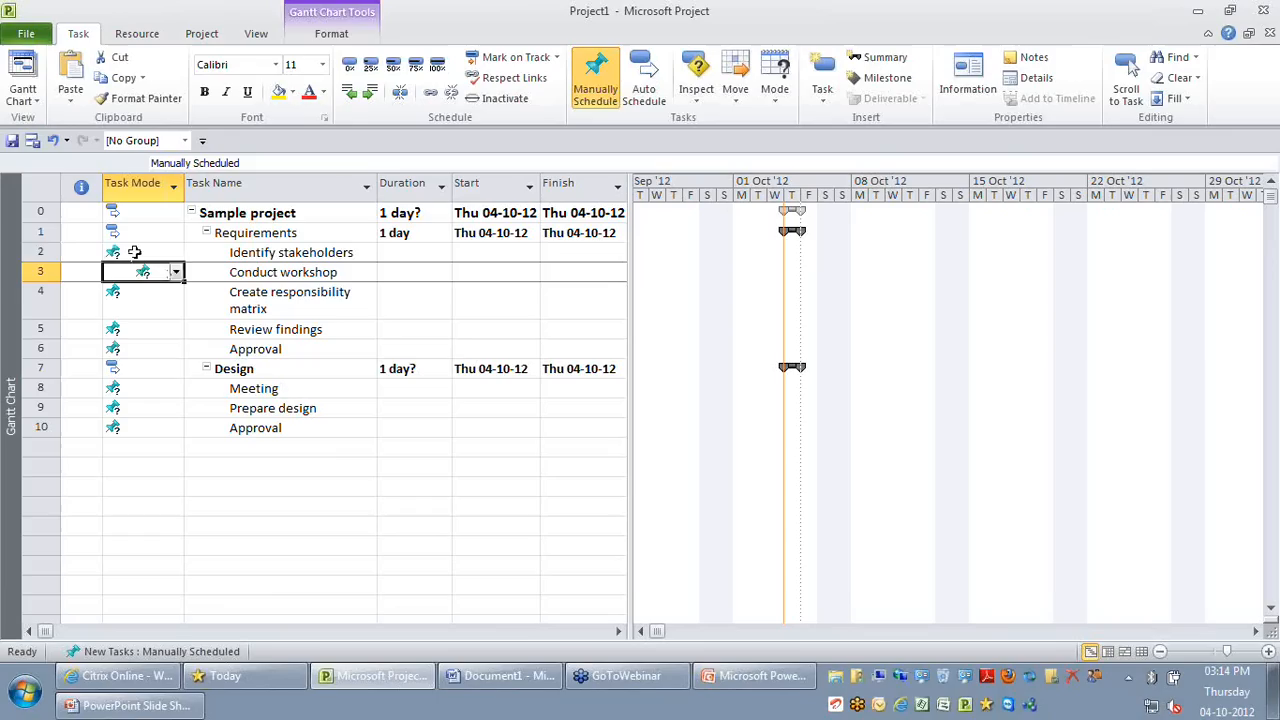
{"action": "left_click", "coordinate": [136, 252]}
{"action": "left_click", "coordinate": [162, 272]}
{"action": "left_click", "coordinate": [140, 251]}
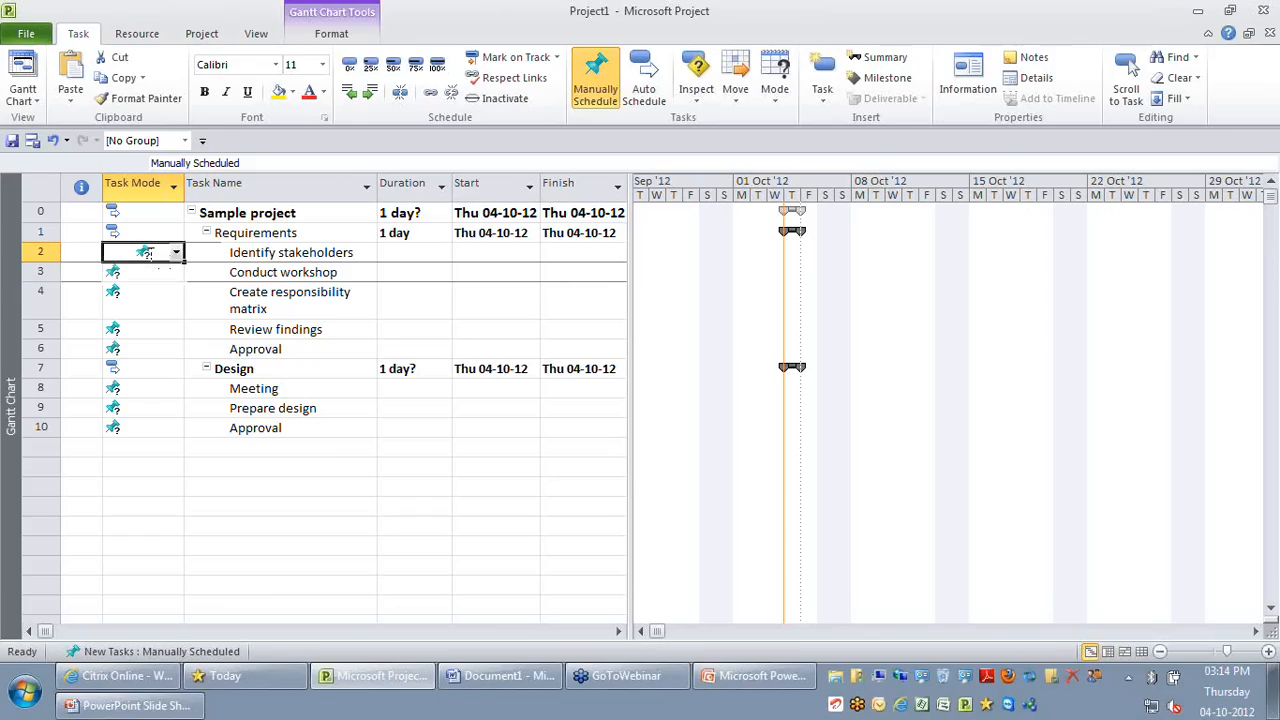
{"action": "left_click", "coordinate": [172, 274]}
{"action": "left_click", "coordinate": [160, 254]}
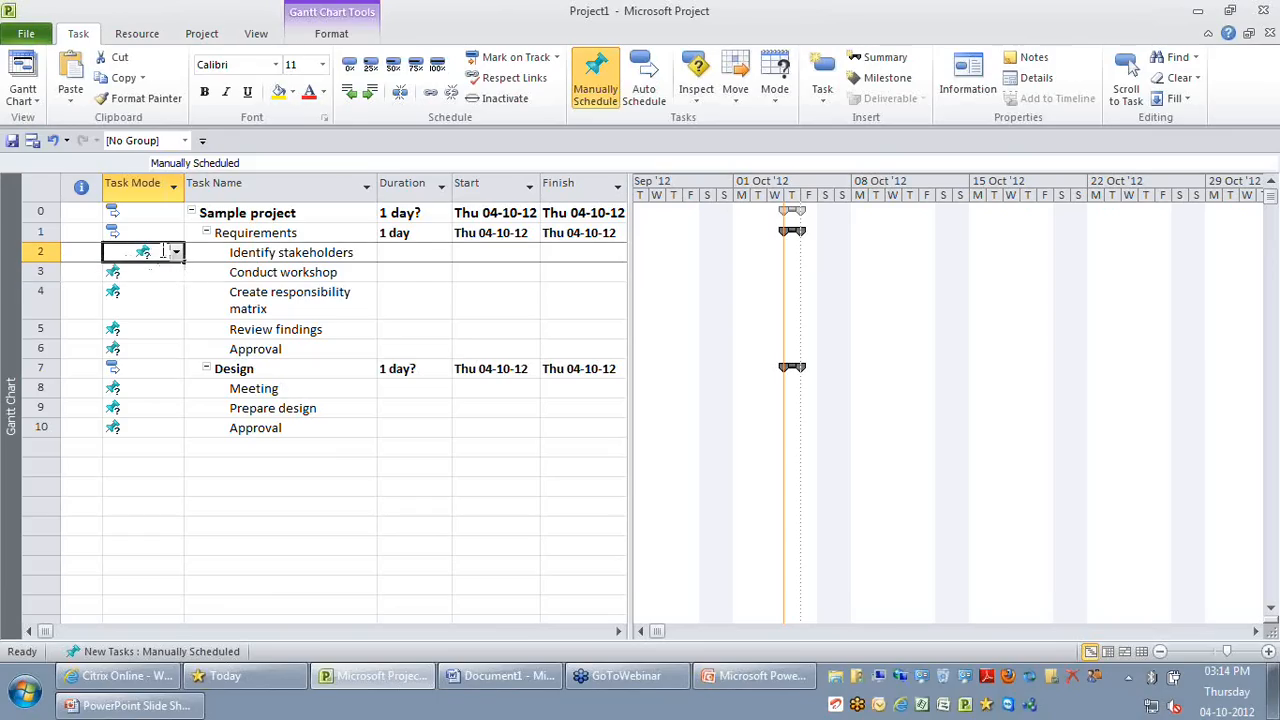
{"action": "left_click", "coordinate": [425, 252]}
{"action": "left_click", "coordinate": [260, 232]}
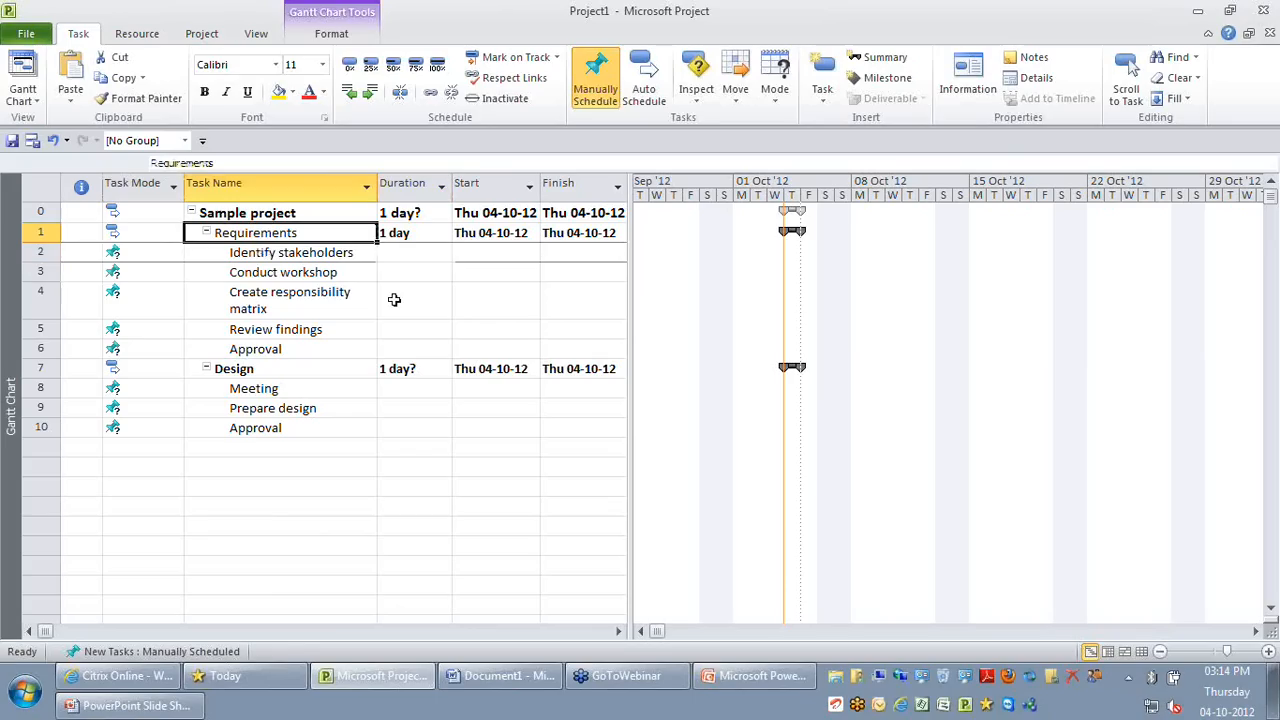
{"action": "left_click", "coordinate": [409, 233]}
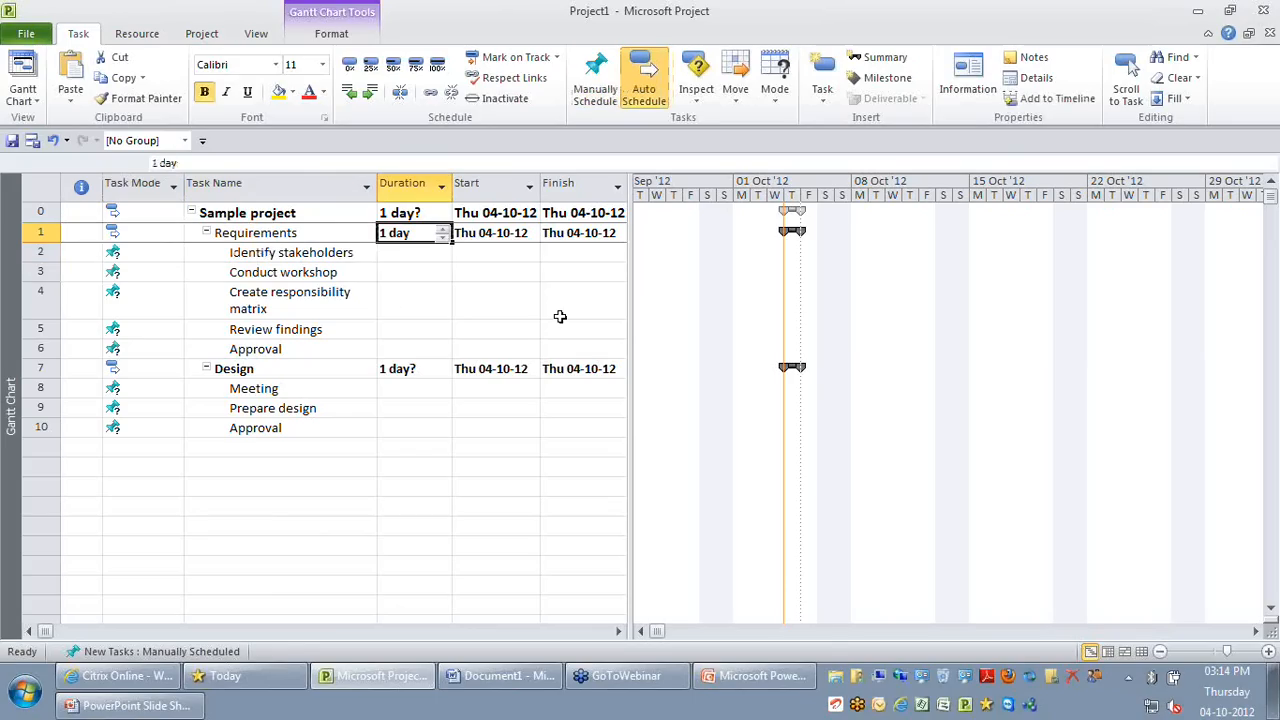
- Set the Requirements summary task's duration to 5 days and view the scheduling modes available for it
{"action": "type", "text": "5"}
{"action": "key", "text": "Return"}
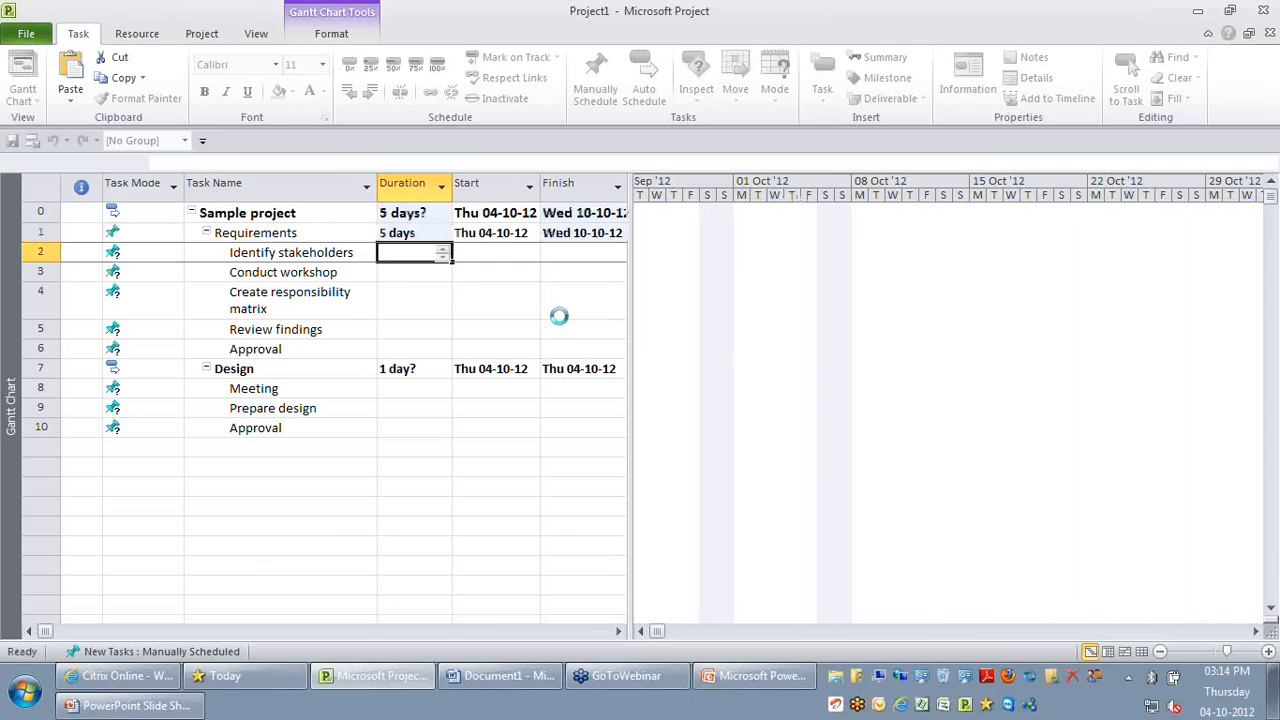
{"action": "key", "text": "Up"}
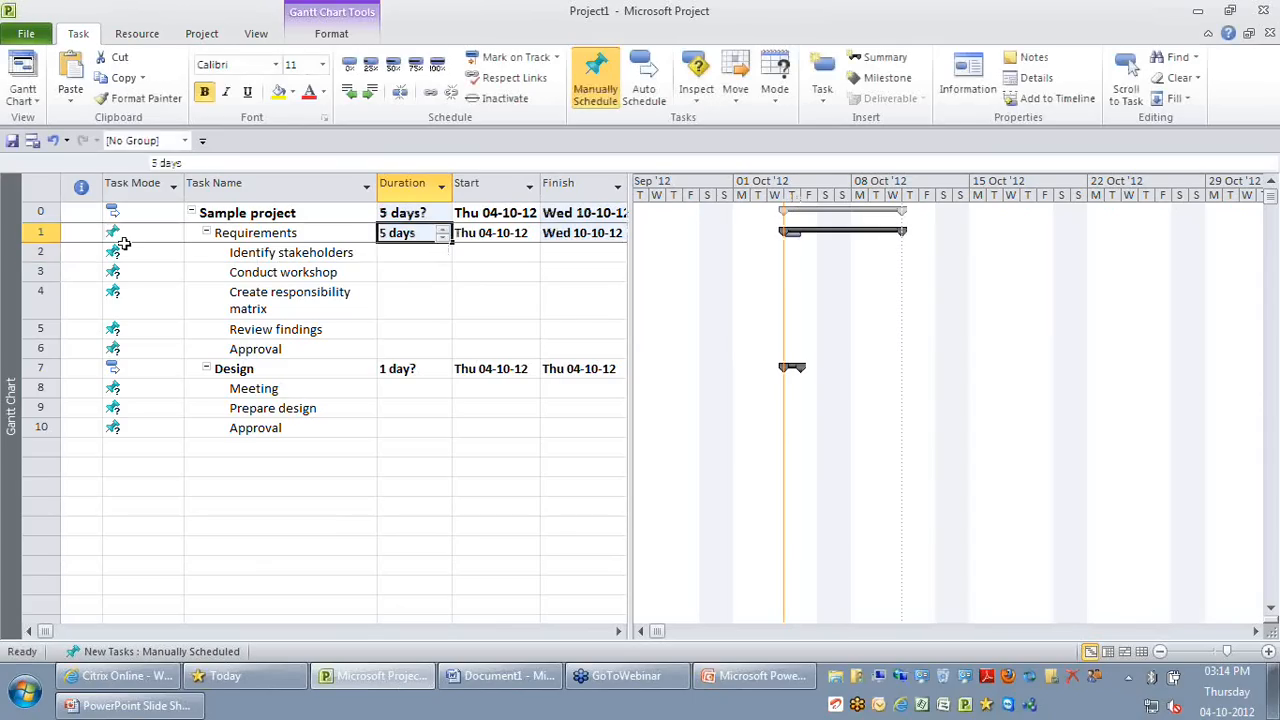
{"action": "left_click", "coordinate": [120, 232]}
{"action": "left_click", "coordinate": [177, 233]}
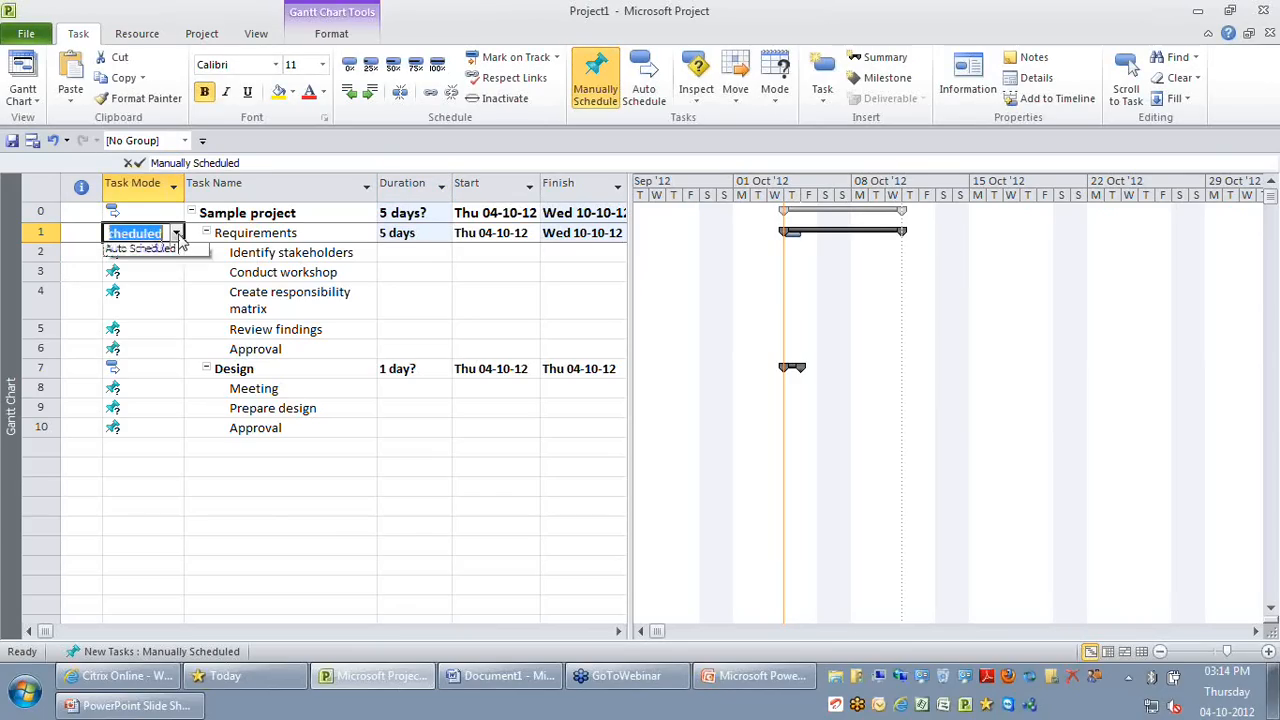
- Set the duration of the Identify stakeholders task to 4 days, leaving its start and finish blank
{"action": "left_click", "coordinate": [414, 253]}
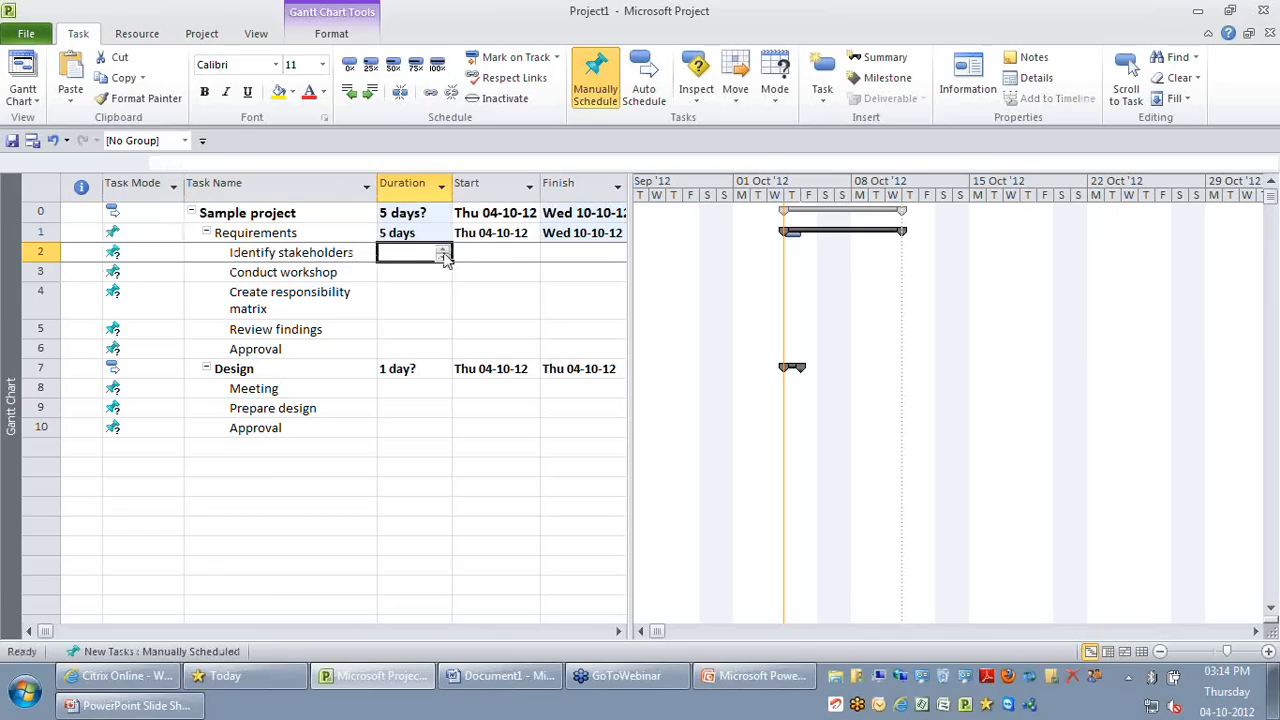
{"action": "left_click", "coordinate": [500, 254]}
{"action": "left_click", "coordinate": [574, 259]}
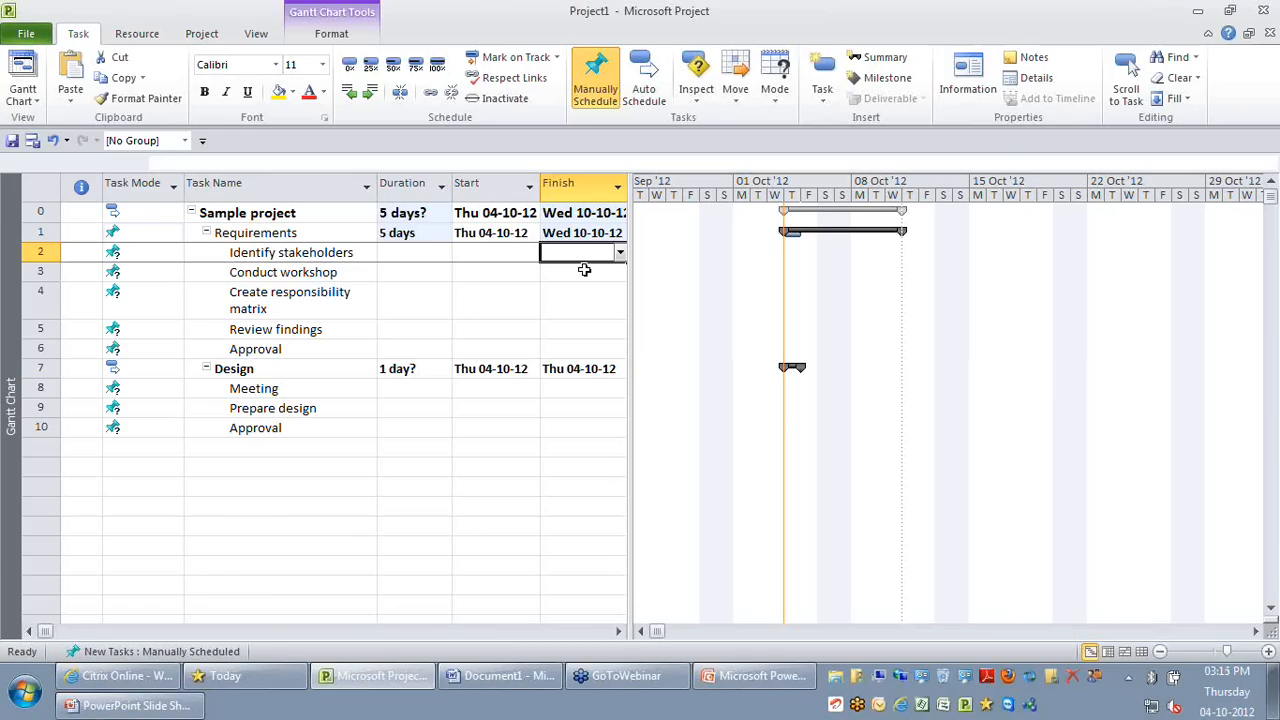
{"action": "key", "text": "Left"}
{"action": "key", "text": "Left"}
{"action": "key", "text": "Left"}
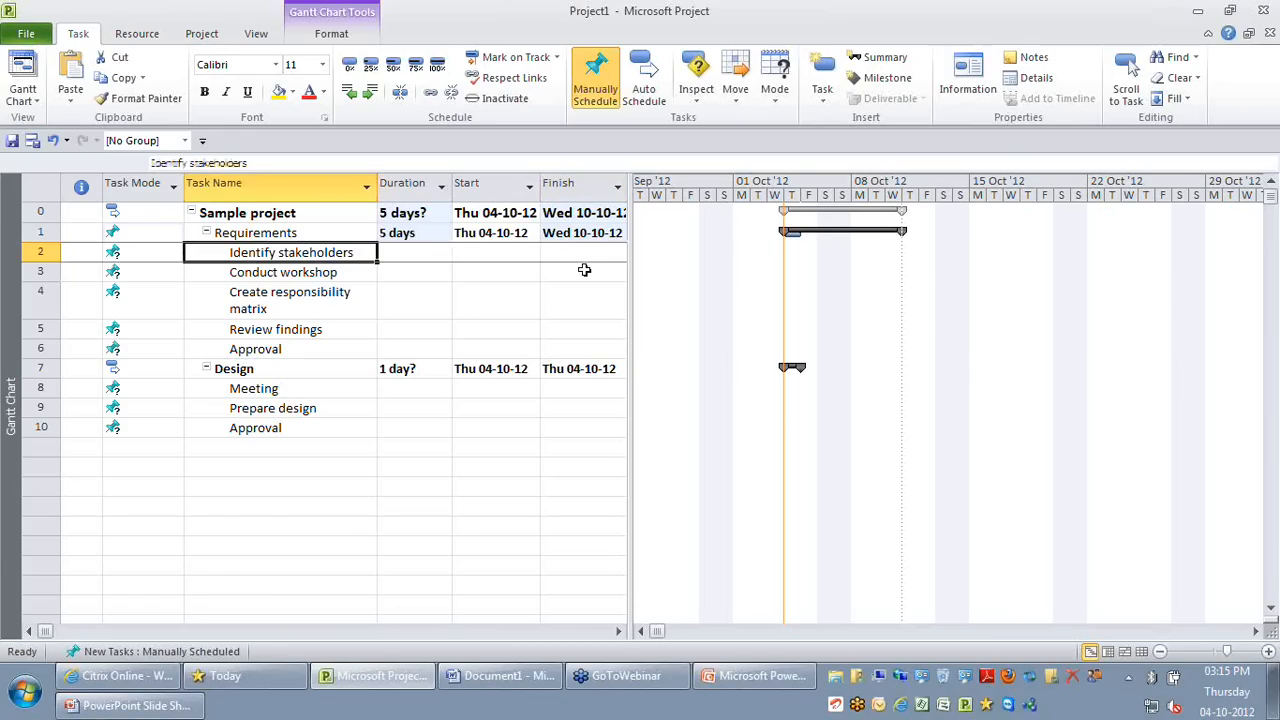
{"action": "key", "text": "Right"}
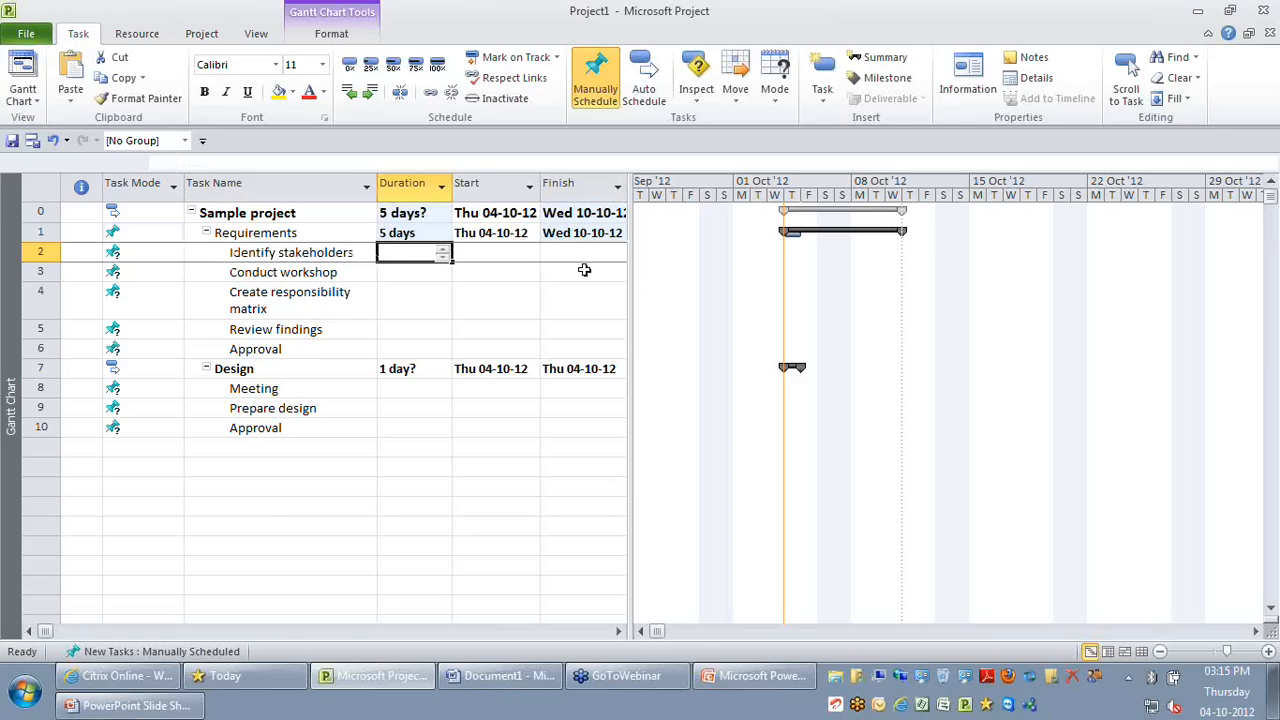
{"action": "type", "text": "4 d"}
{"action": "key", "text": "Return"}
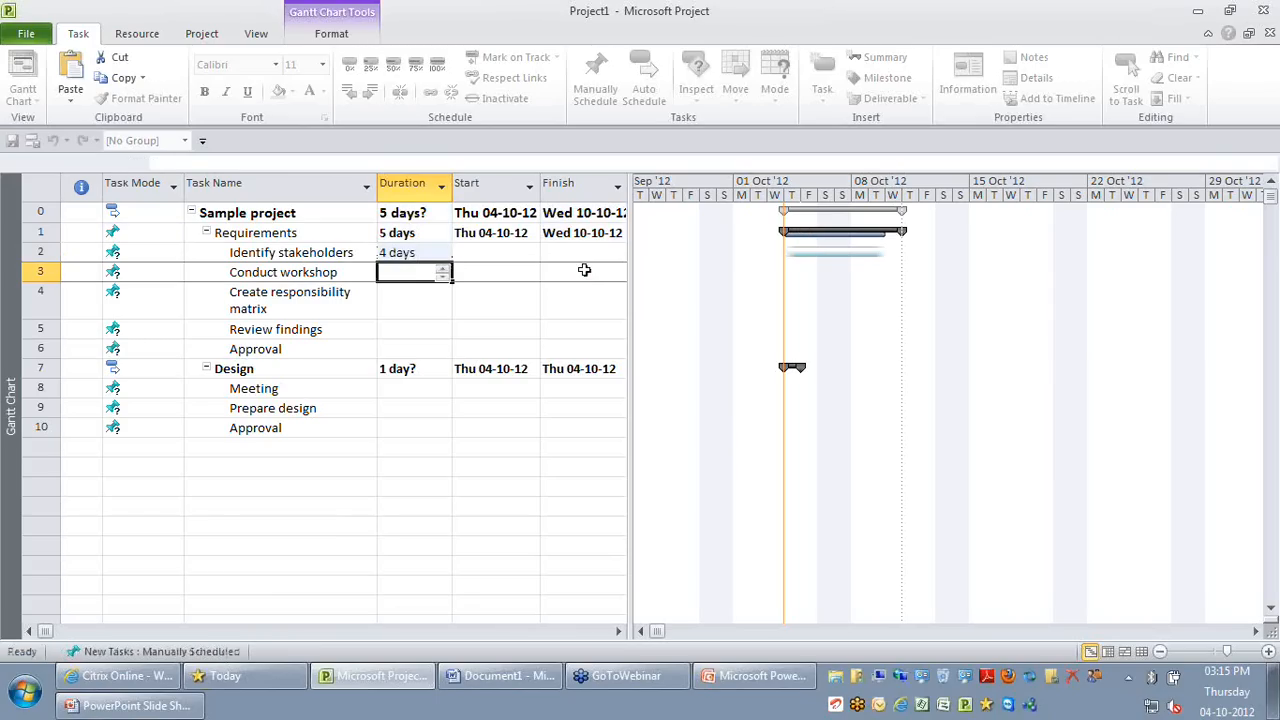
- Enter "need clarification" as the duration of Conduct workshop and set its finish date to Fri 19-10-12
{"action": "type", "text": "need clar"}
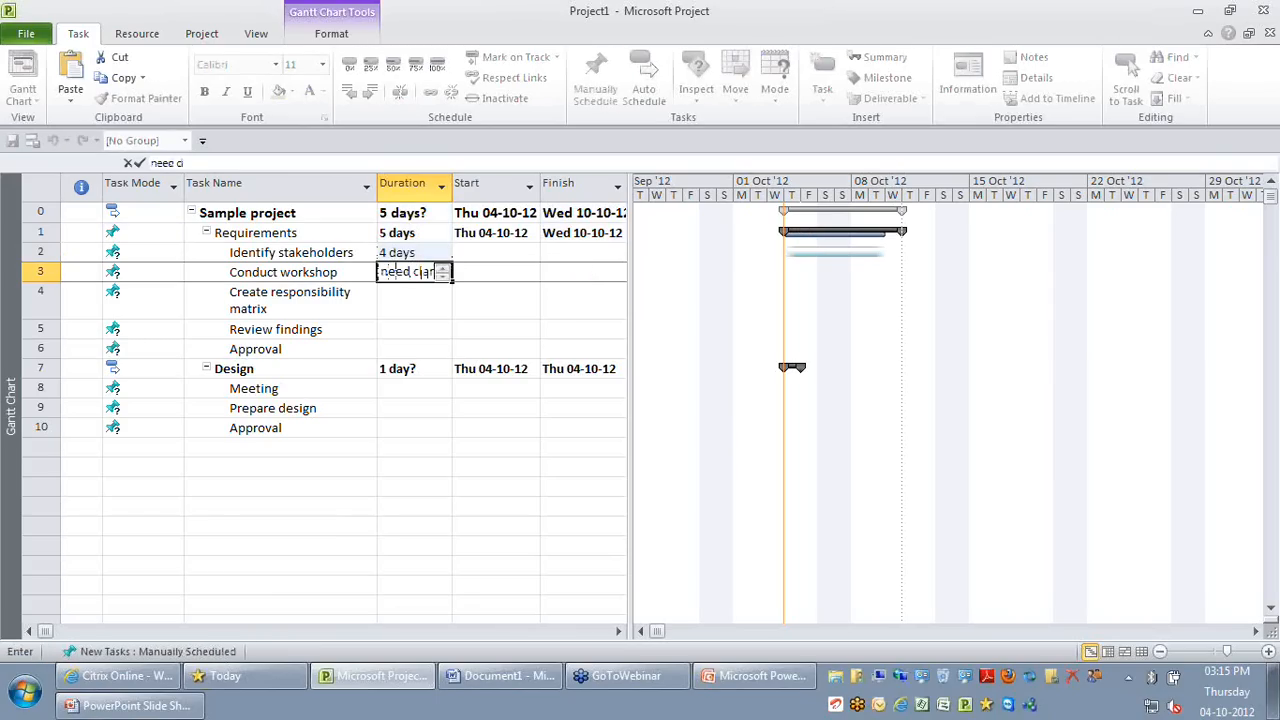
{"action": "type", "text": "ification"}
{"action": "key", "text": "Return"}
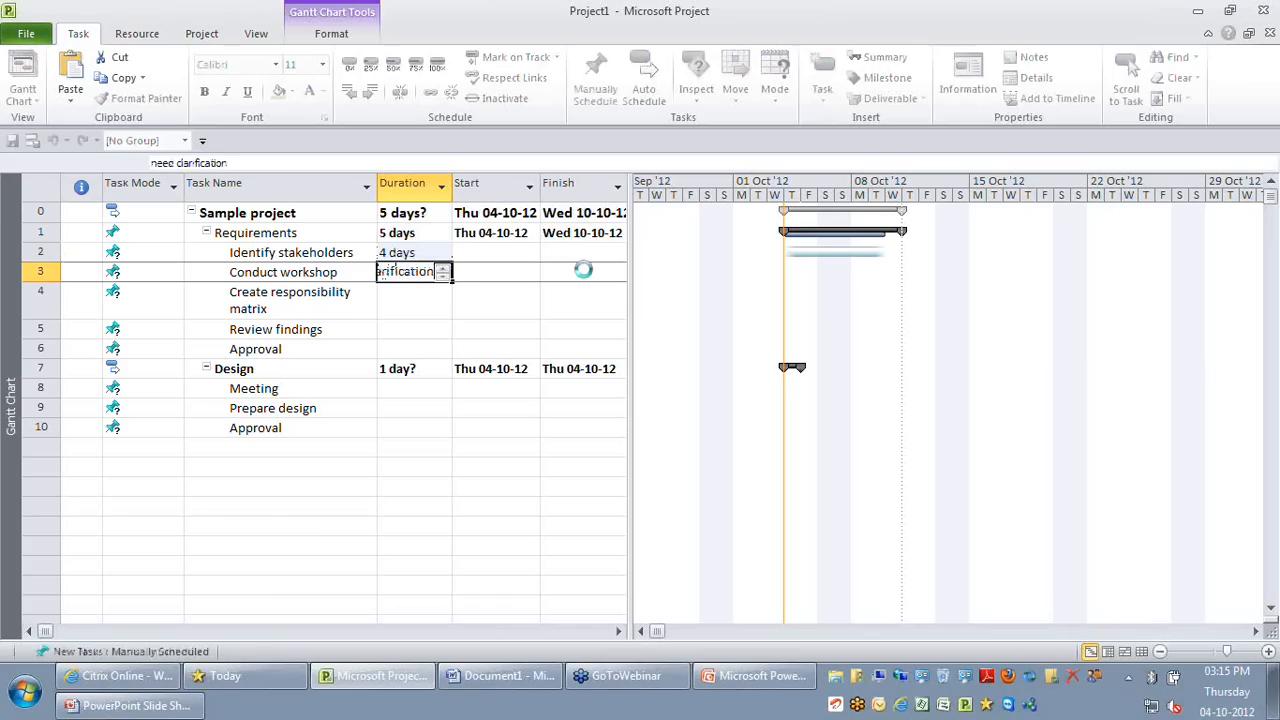
{"action": "left_click", "coordinate": [584, 275]}
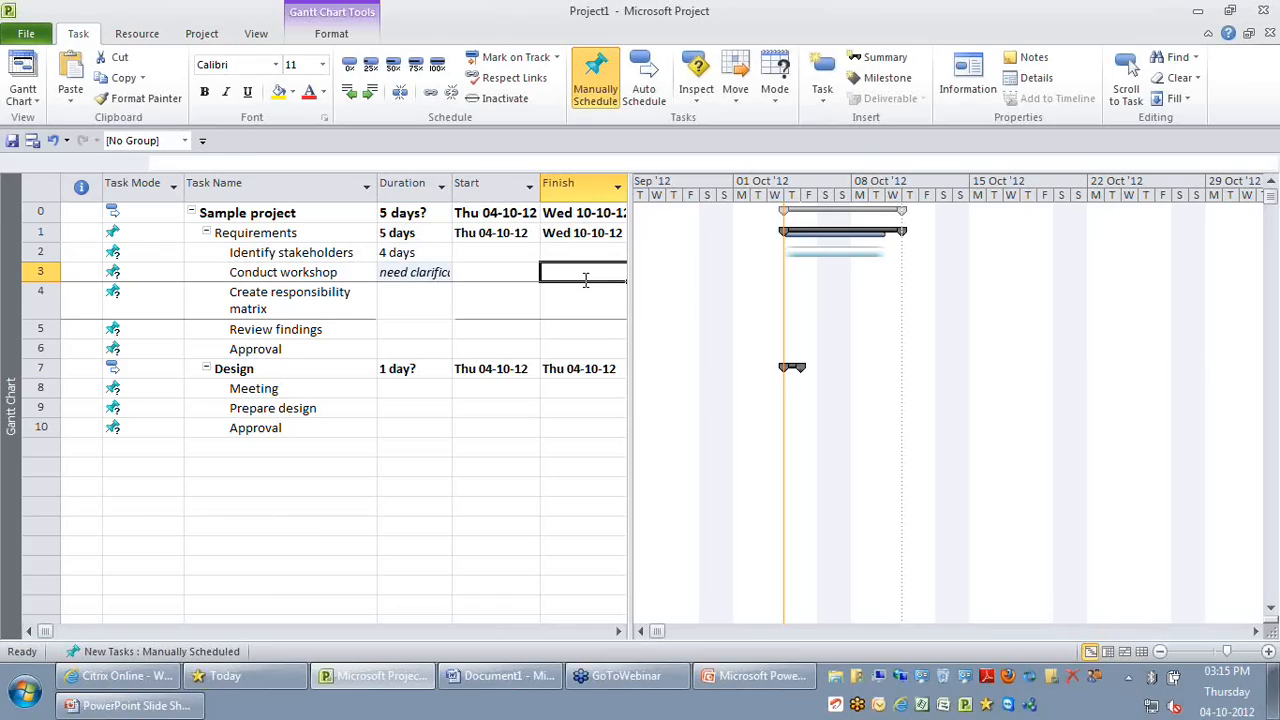
{"action": "left_click", "coordinate": [585, 278]}
{"action": "left_click", "coordinate": [619, 274]}
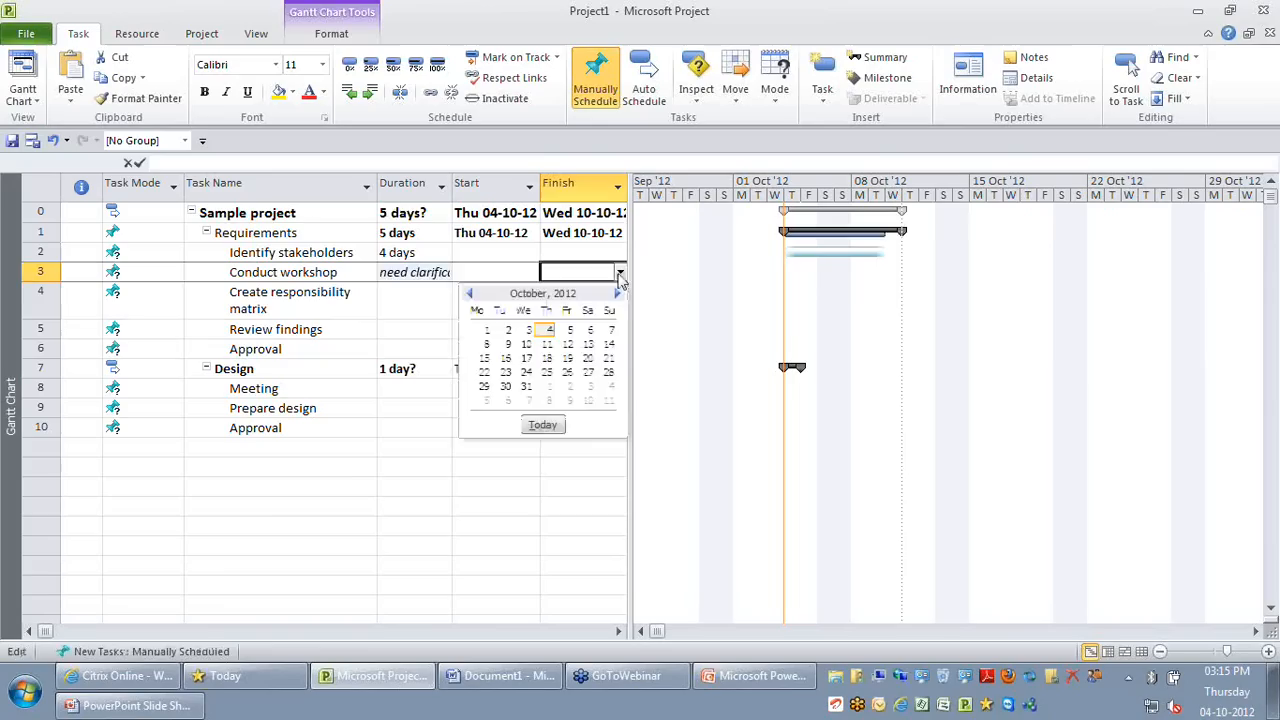
{"action": "left_click", "coordinate": [567, 358]}
{"action": "left_click", "coordinate": [409, 253]}
{"action": "left_click_drag", "start_coordinate": [405, 272], "coordinate": [551, 334]}
{"action": "left_click", "coordinate": [503, 294]}
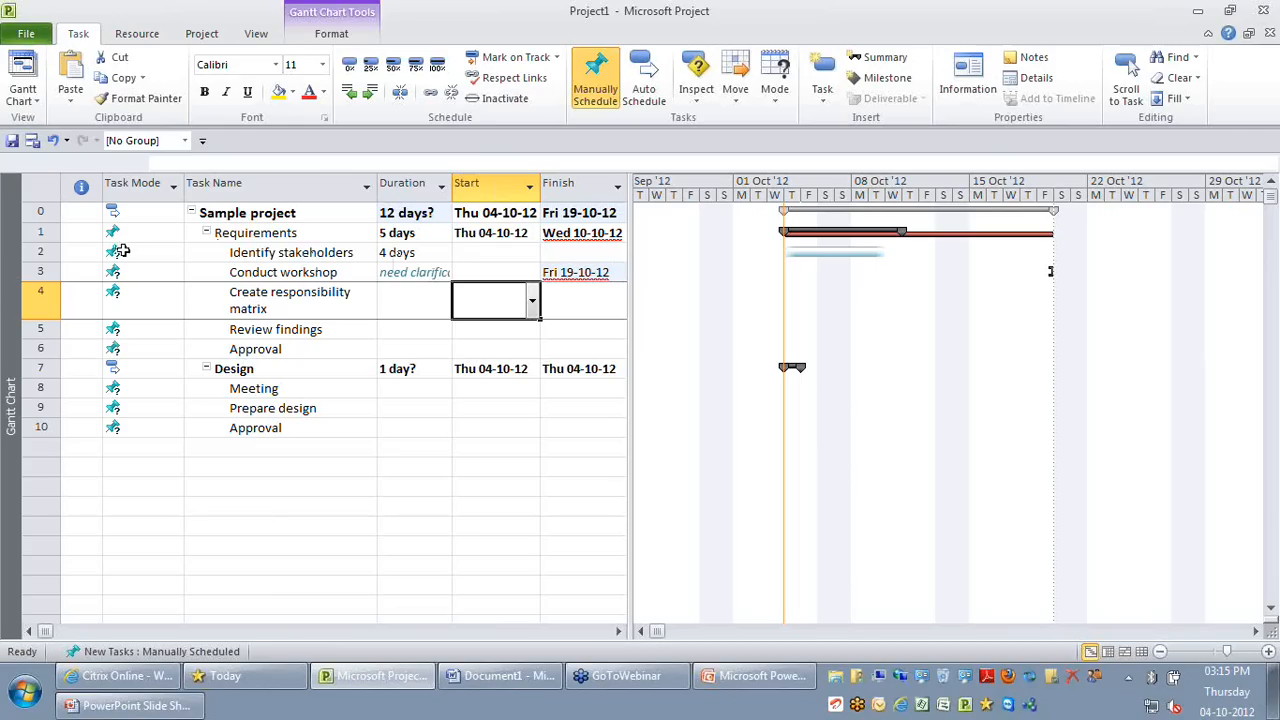
- Set the start date of the Identify stakeholders task to Thu 04-10-12
{"action": "left_click_drag", "start_coordinate": [304, 256], "coordinate": [566, 345]}
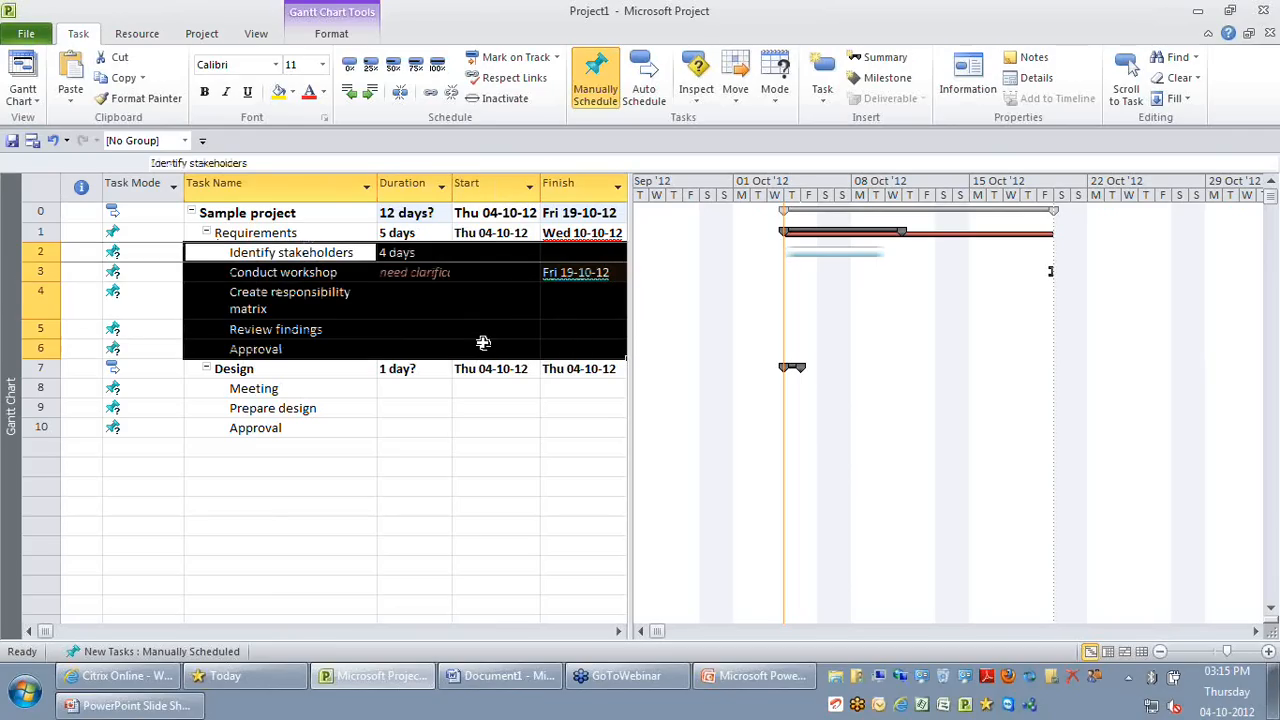
{"action": "left_click", "coordinate": [342, 287]}
{"action": "left_click", "coordinate": [343, 257]}
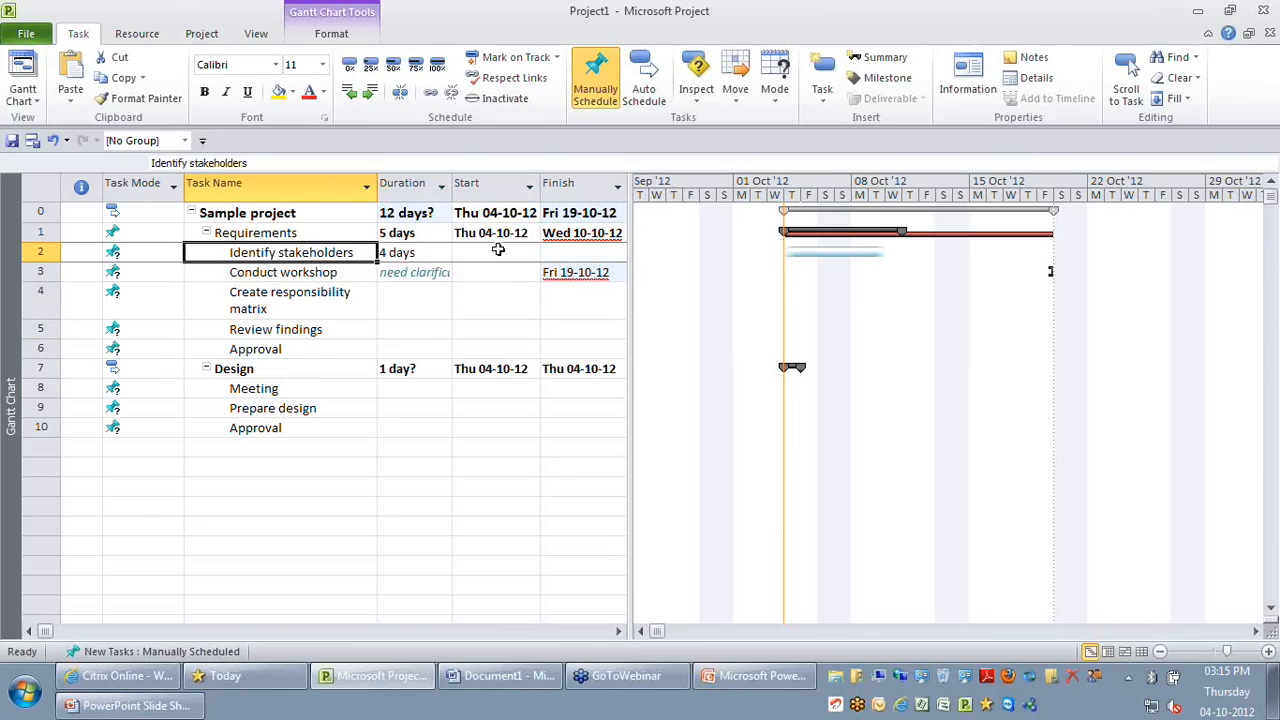
{"action": "left_click", "coordinate": [503, 252]}
{"action": "left_click", "coordinate": [532, 253]}
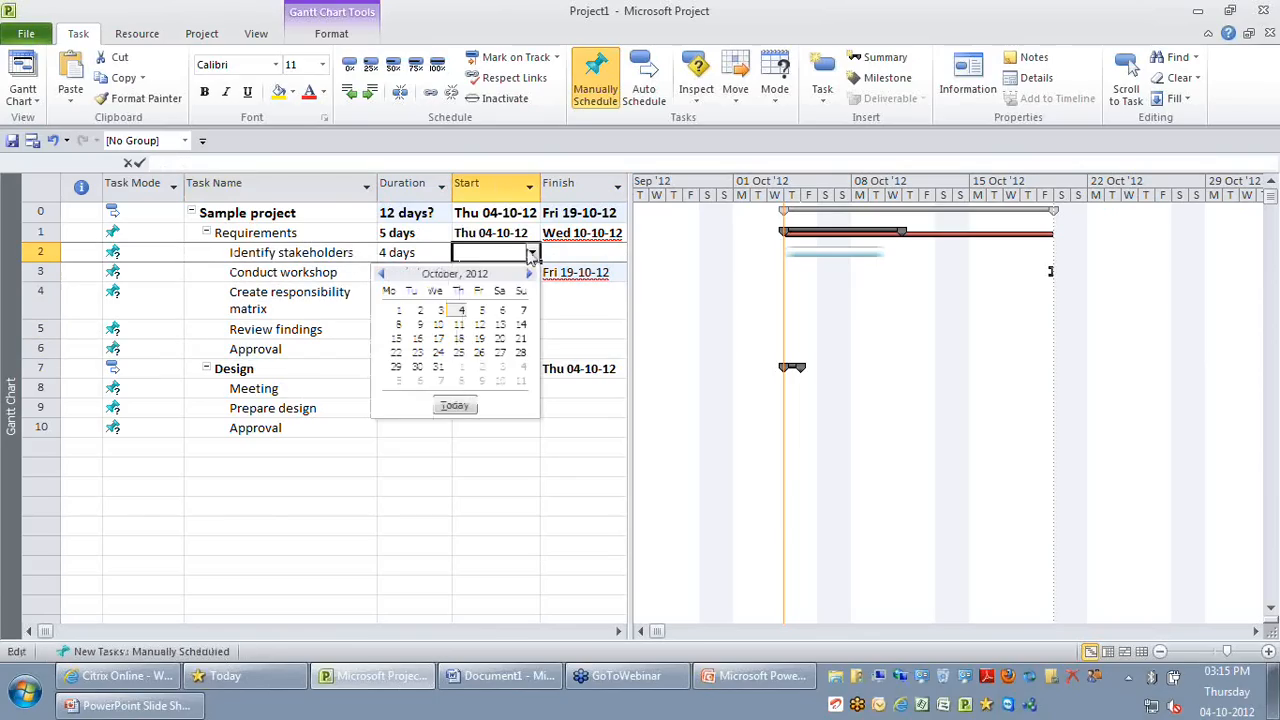
{"action": "left_click", "coordinate": [459, 311]}
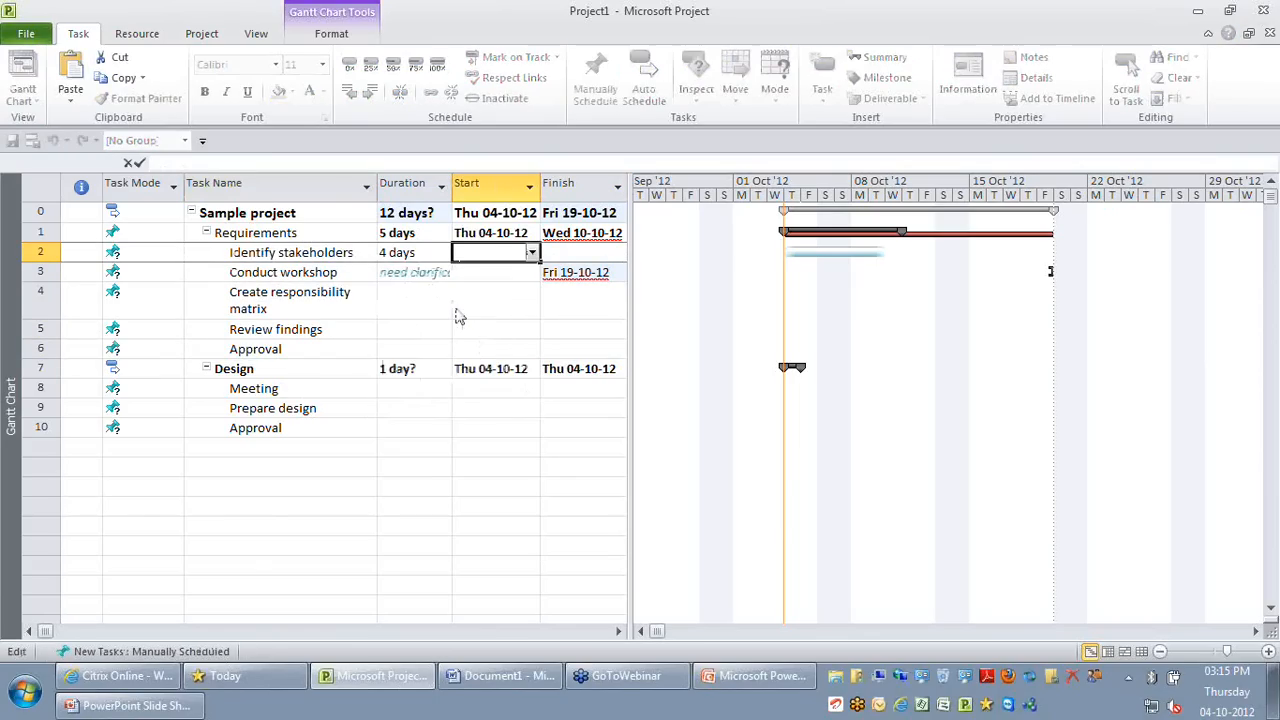
{"action": "left_click", "coordinate": [520, 329]}
{"action": "left_click", "coordinate": [519, 255]}
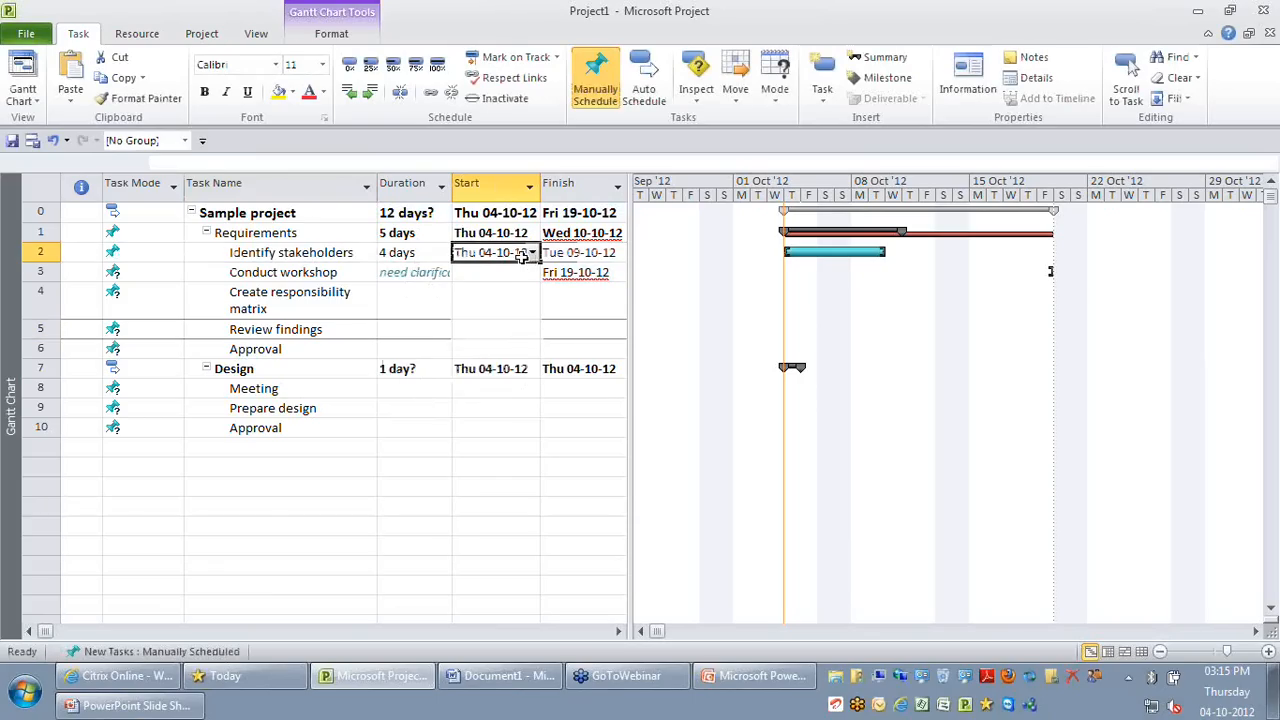
- Set the start date of the Conduct workshop task to Thu 11-10-12
{"action": "left_click", "coordinate": [325, 273]}
{"action": "left_click", "coordinate": [535, 278]}
{"action": "left_click", "coordinate": [533, 274]}
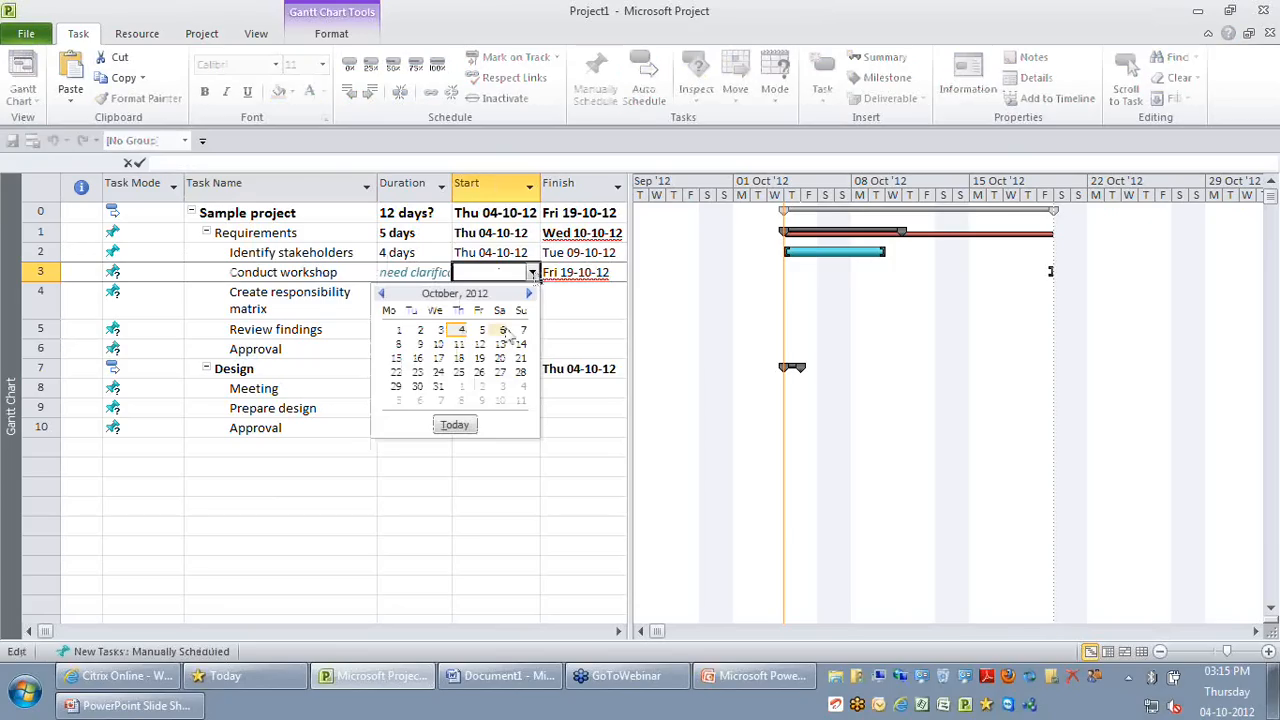
{"action": "left_click", "coordinate": [460, 344]}
{"action": "left_click", "coordinate": [501, 334]}
- Link Conduct workshop as the successor of Identify stakeholders and widen the task table to show the Predecessors column
{"action": "left_click_drag", "start_coordinate": [257, 255], "coordinate": [280, 272]}
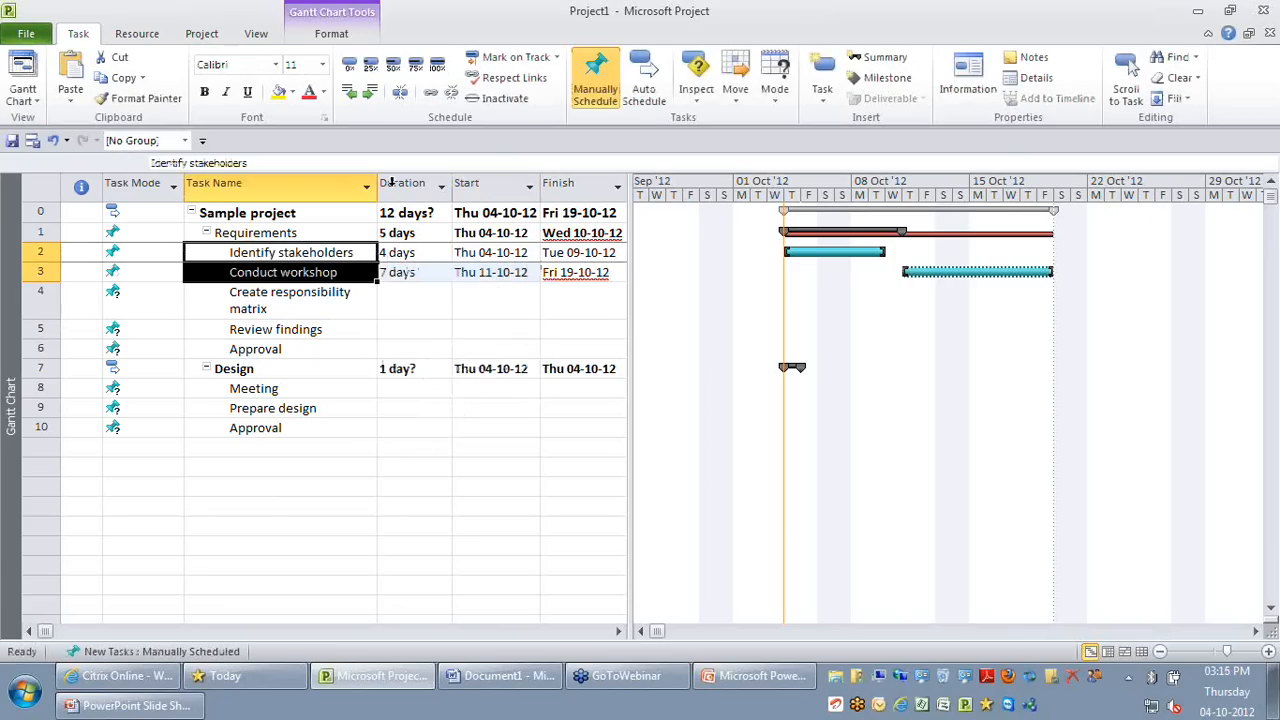
{"action": "left_click", "coordinate": [430, 93]}
{"action": "left_click", "coordinate": [495, 300]}
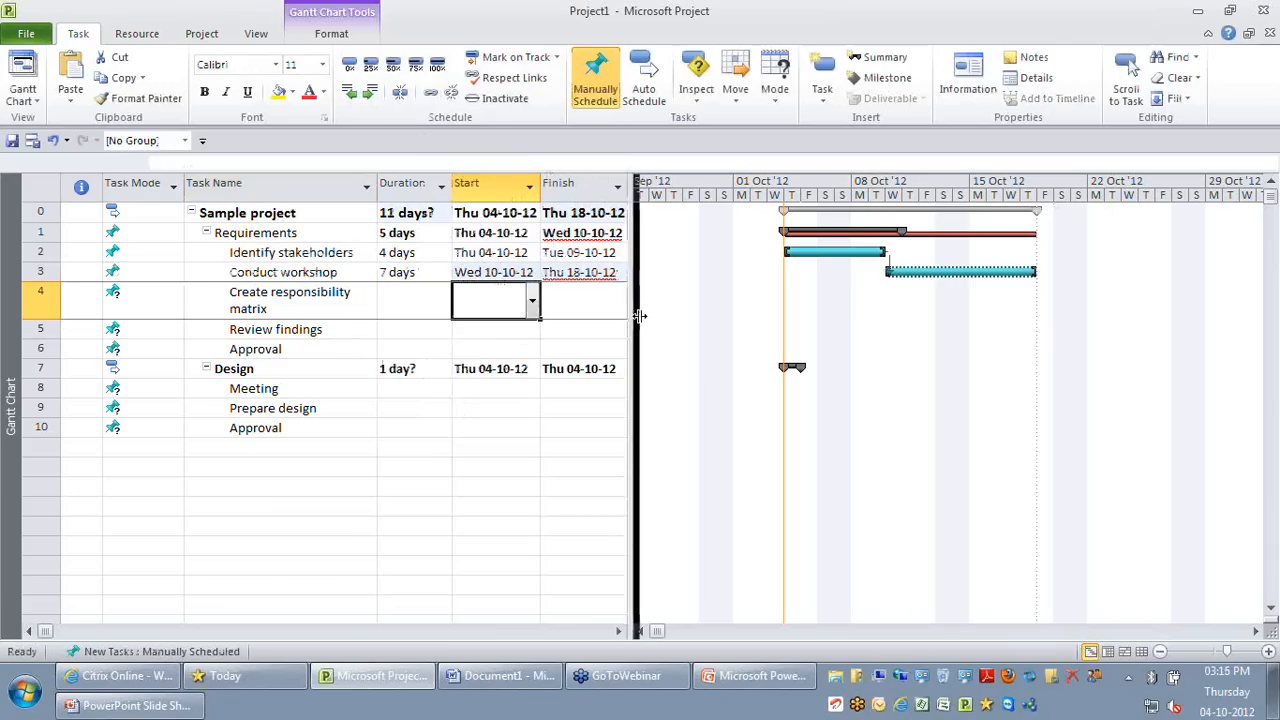
{"action": "left_click_drag", "start_coordinate": [651, 313], "coordinate": [735, 305]}
{"action": "left_click", "coordinate": [665, 272]}
- Set the duration of the Identify stakeholders task to 7 days
{"action": "left_click", "coordinate": [247, 254]}
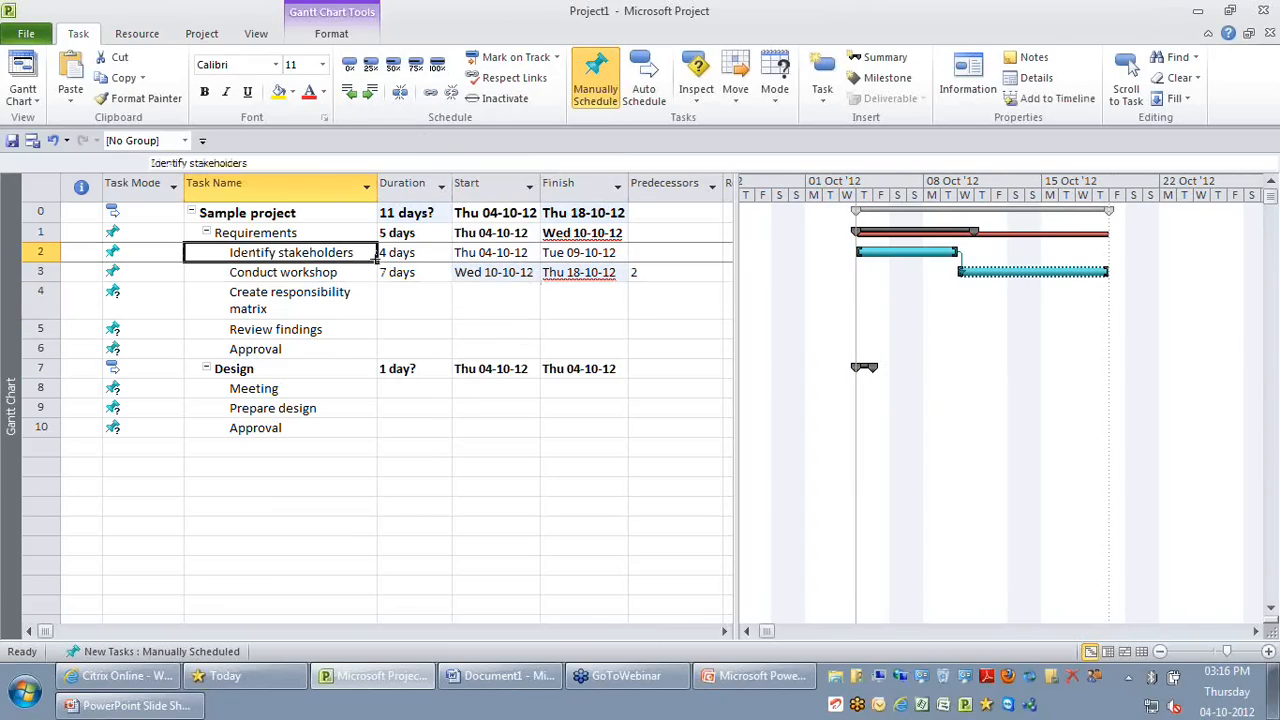
{"action": "left_click", "coordinate": [400, 254]}
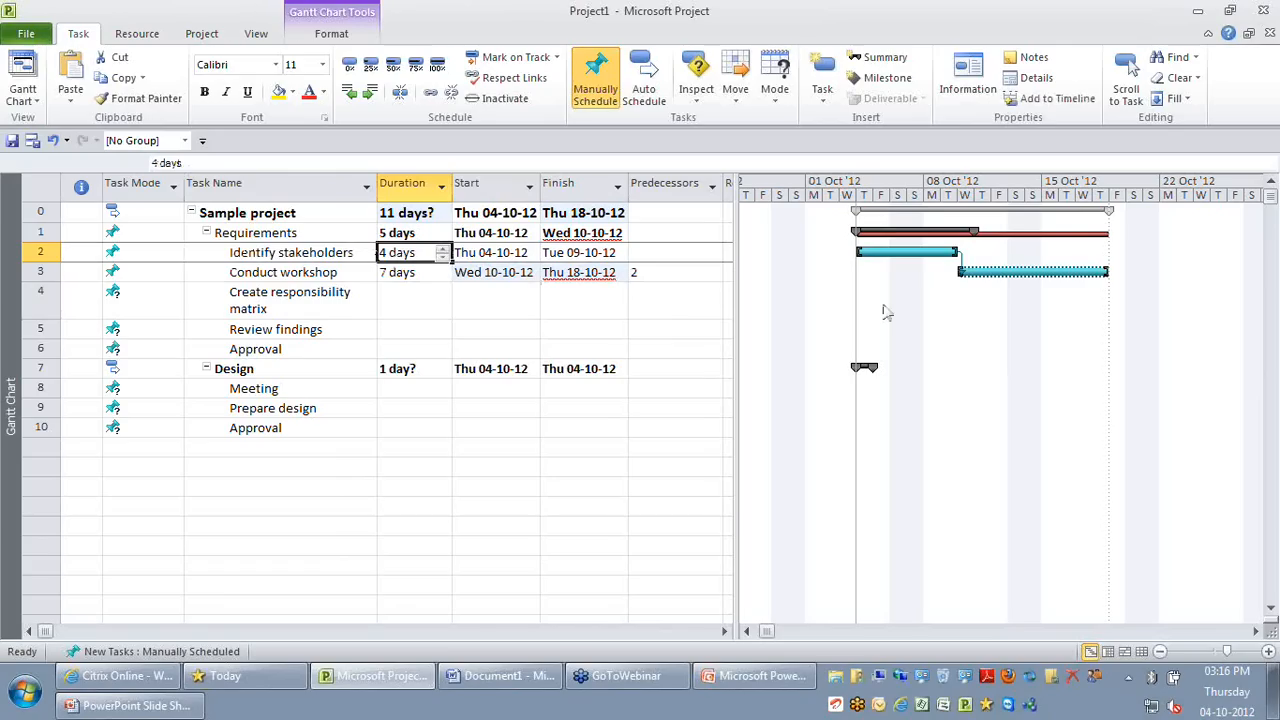
{"action": "type", "text": "7"}
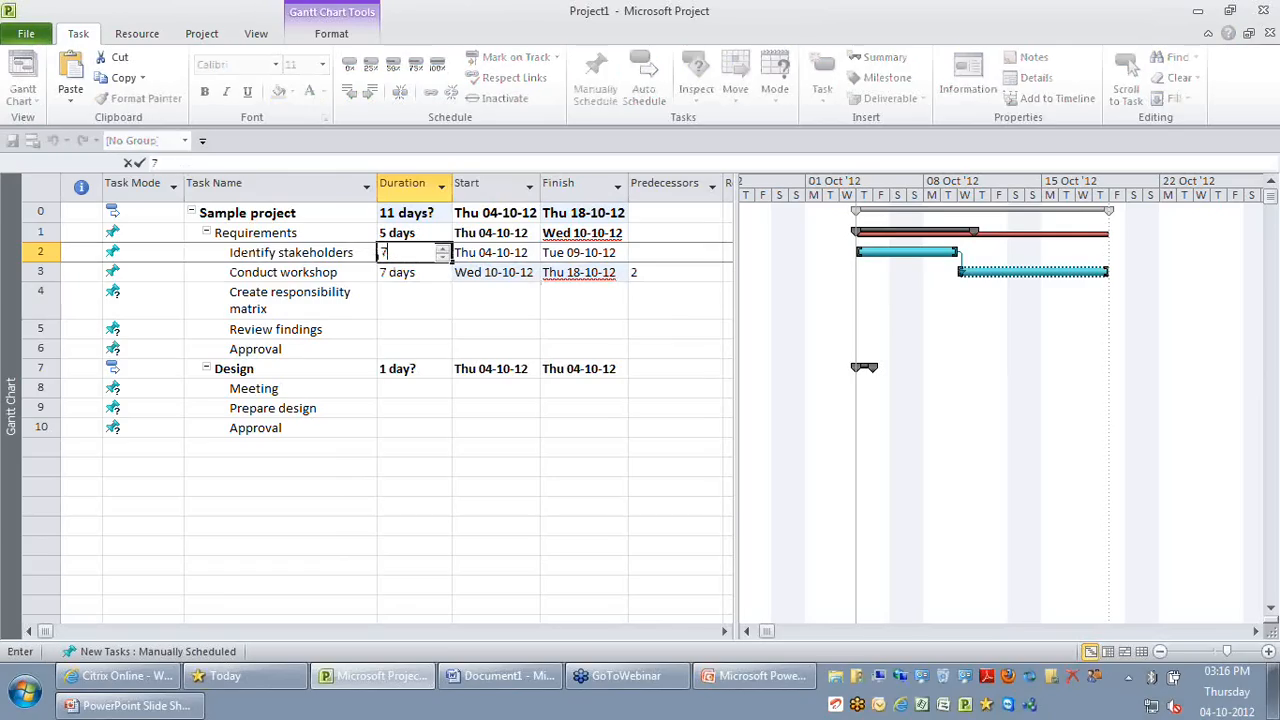
{"action": "key", "text": "Return"}
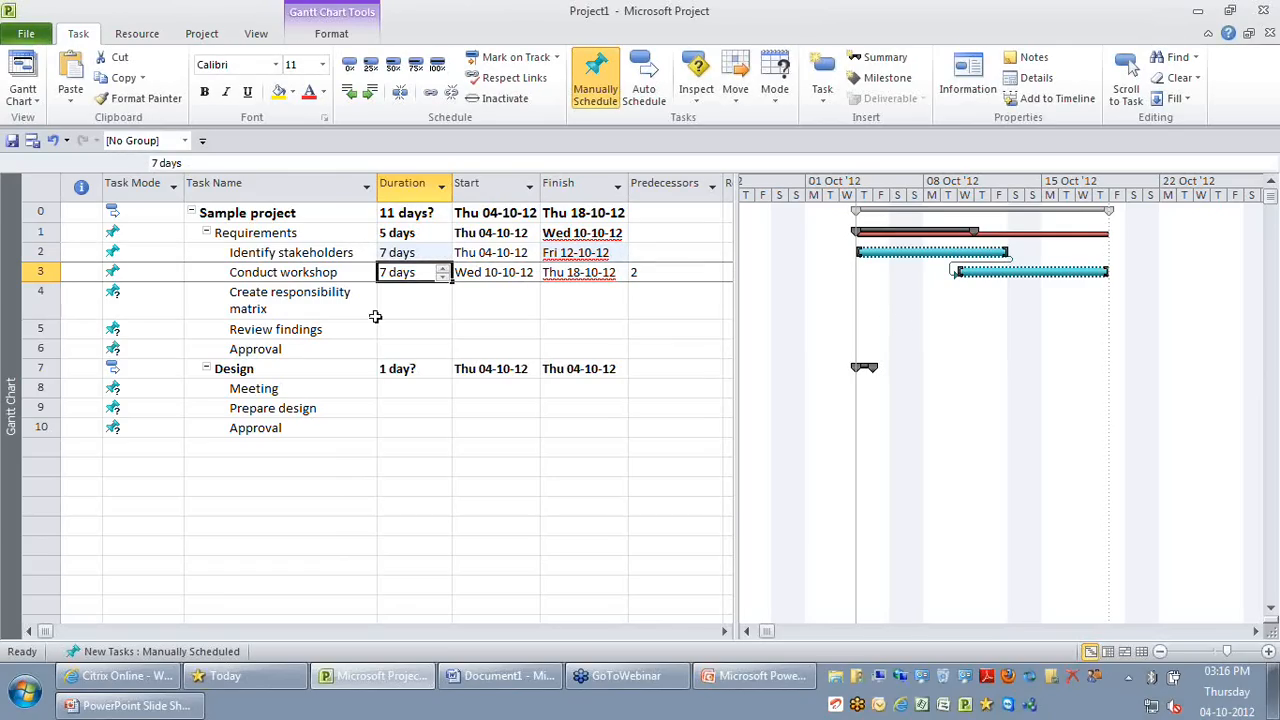
- Apply Respect Links to Identify stakeholders and Conduct workshop so the workshop's dates follow its predecessor
{"action": "left_click", "coordinate": [340, 273]}
{"action": "left_click", "coordinate": [520, 274]}
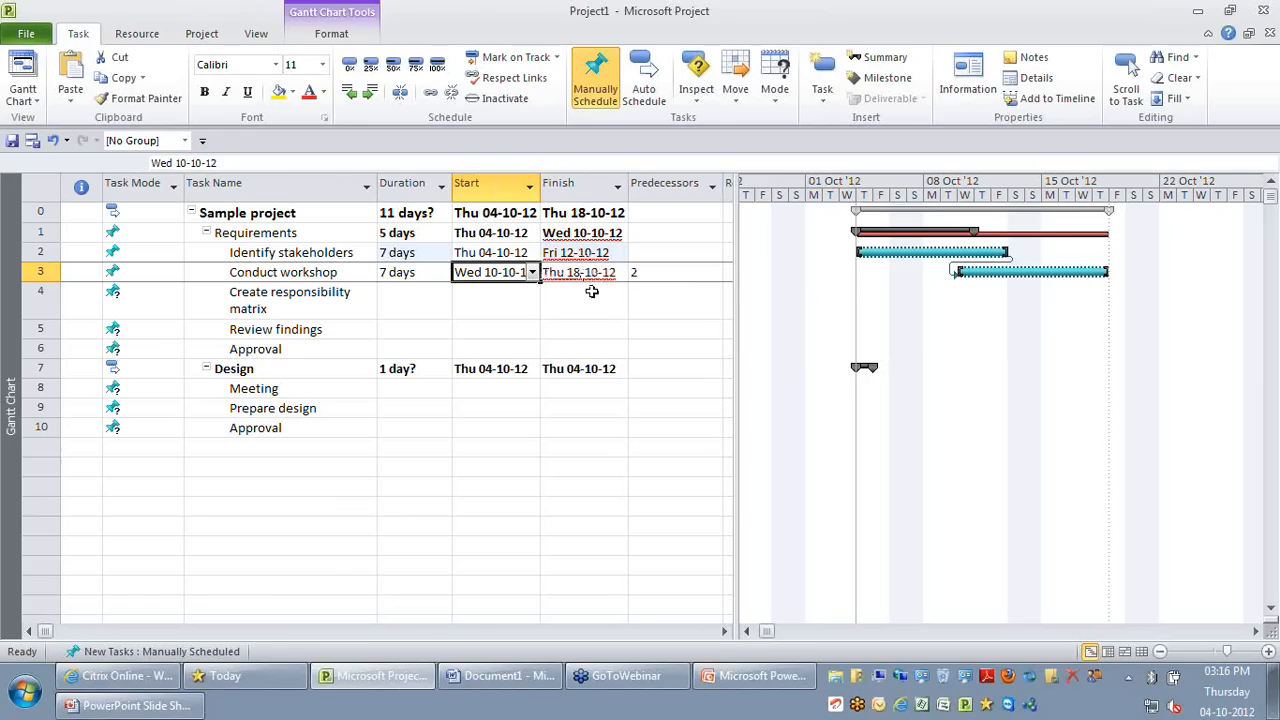
{"action": "left_click", "coordinate": [334, 252]}
{"action": "left_click", "coordinate": [305, 272]}
{"action": "left_click", "coordinate": [515, 274]}
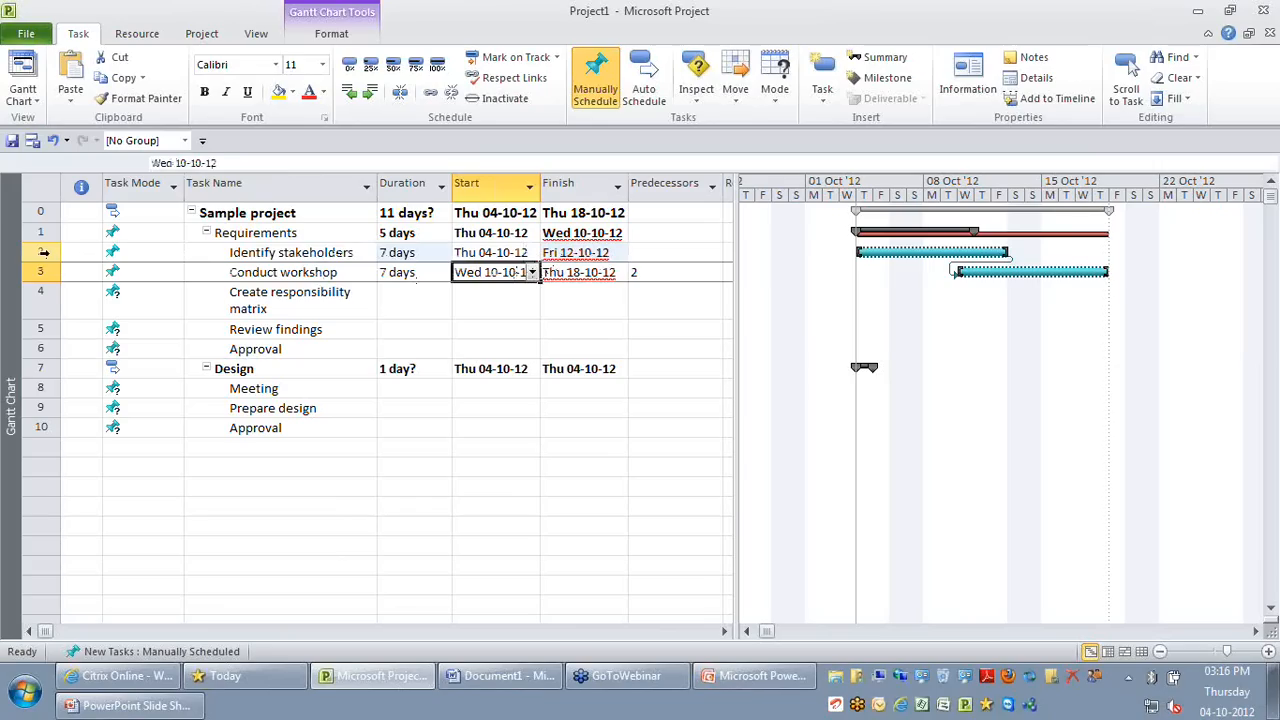
{"action": "left_click_drag", "start_coordinate": [44, 252], "coordinate": [44, 272]}
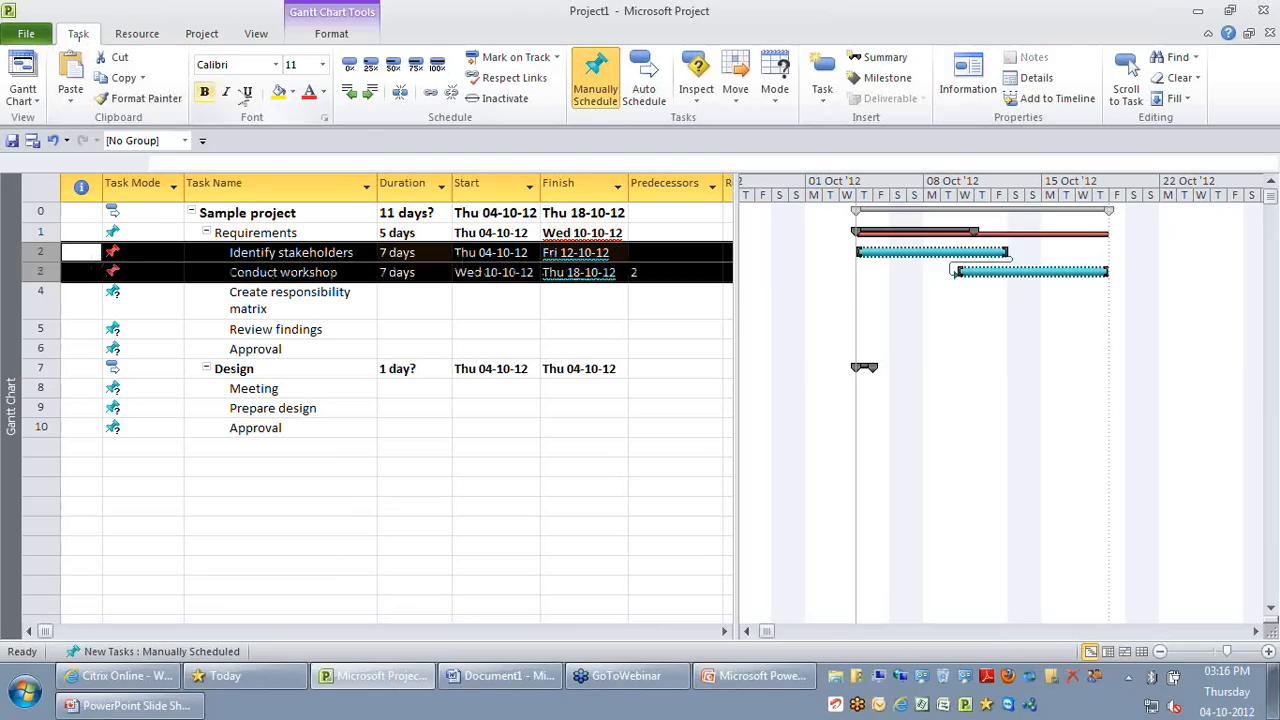
{"action": "left_click", "coordinate": [523, 82]}
{"action": "left_click", "coordinate": [523, 82]}
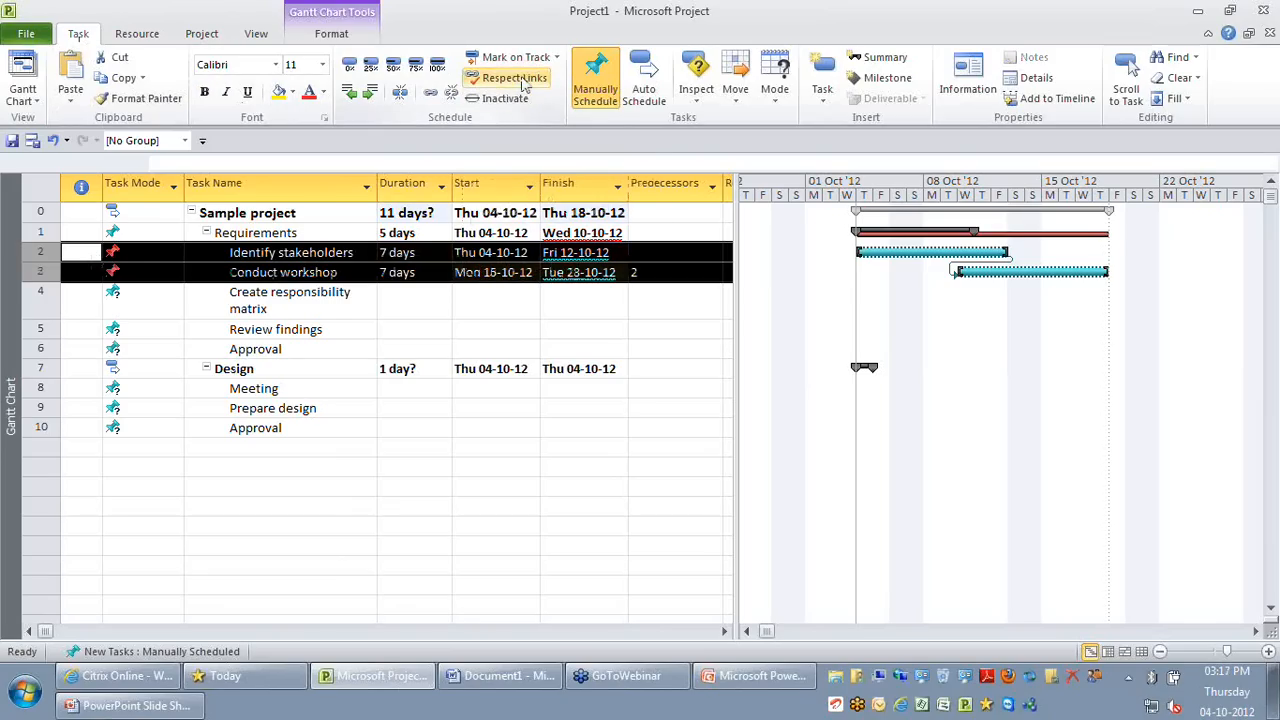
{"action": "left_click", "coordinate": [560, 336]}
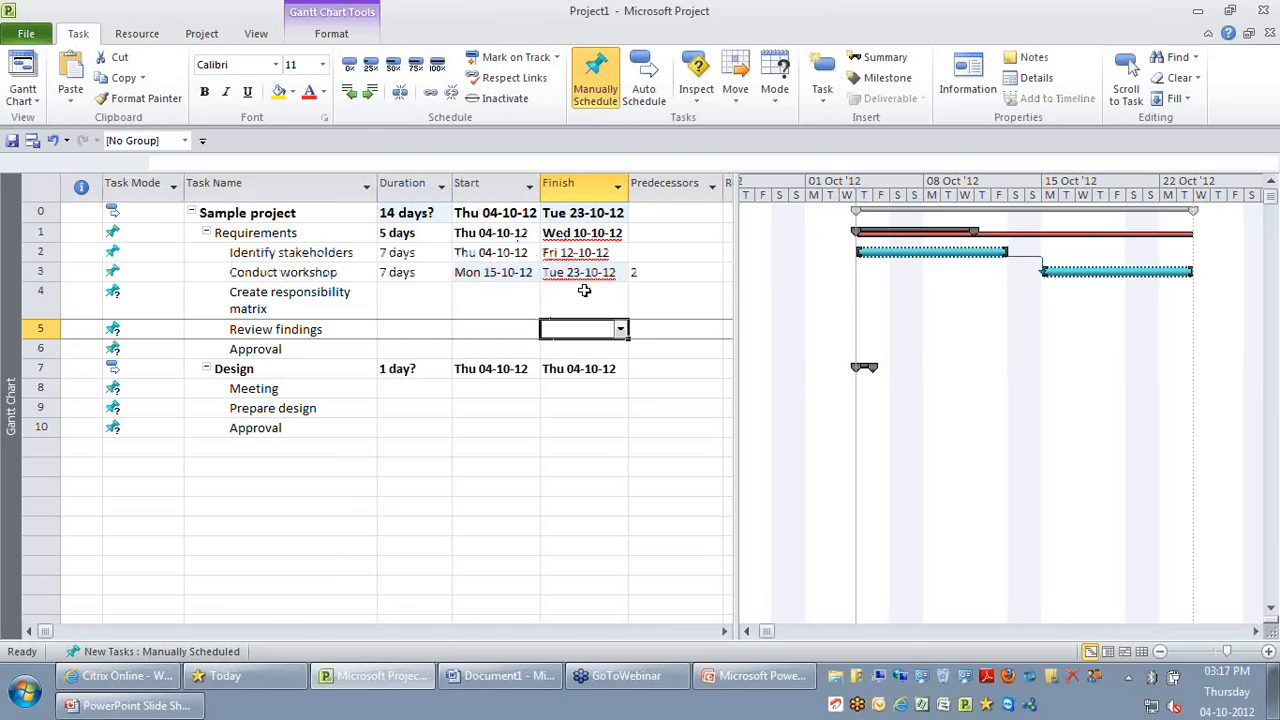
- Switch the Requirements summary task to Auto Schedule
{"action": "left_click", "coordinate": [240, 232]}
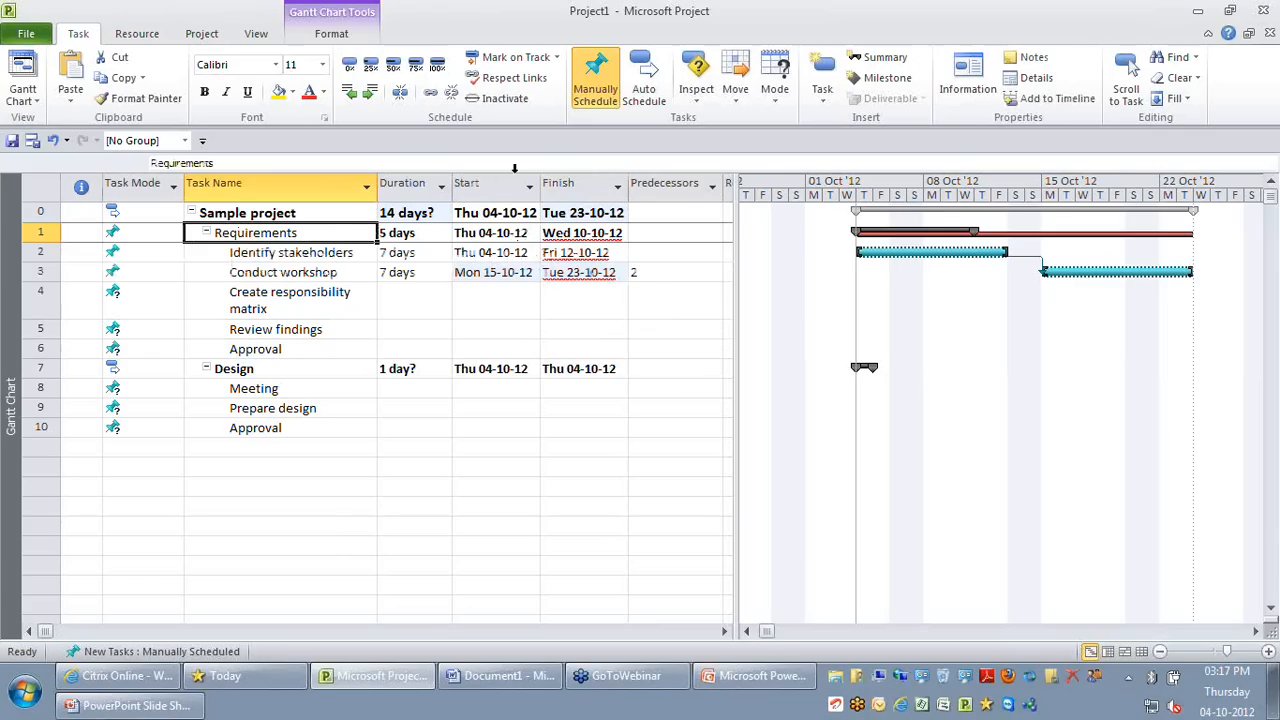
{"action": "left_click", "coordinate": [650, 90]}
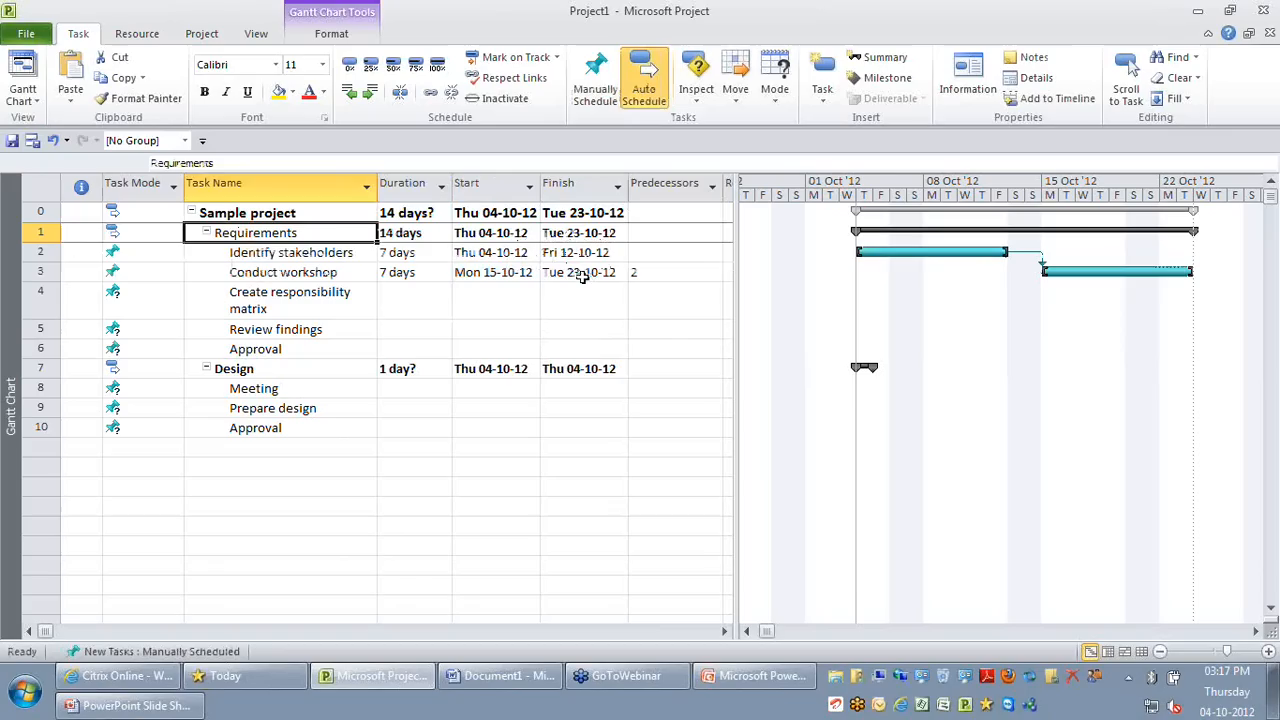
- Set the duration of the Identify stakeholders task to 10 days
{"action": "left_click", "coordinate": [434, 253]}
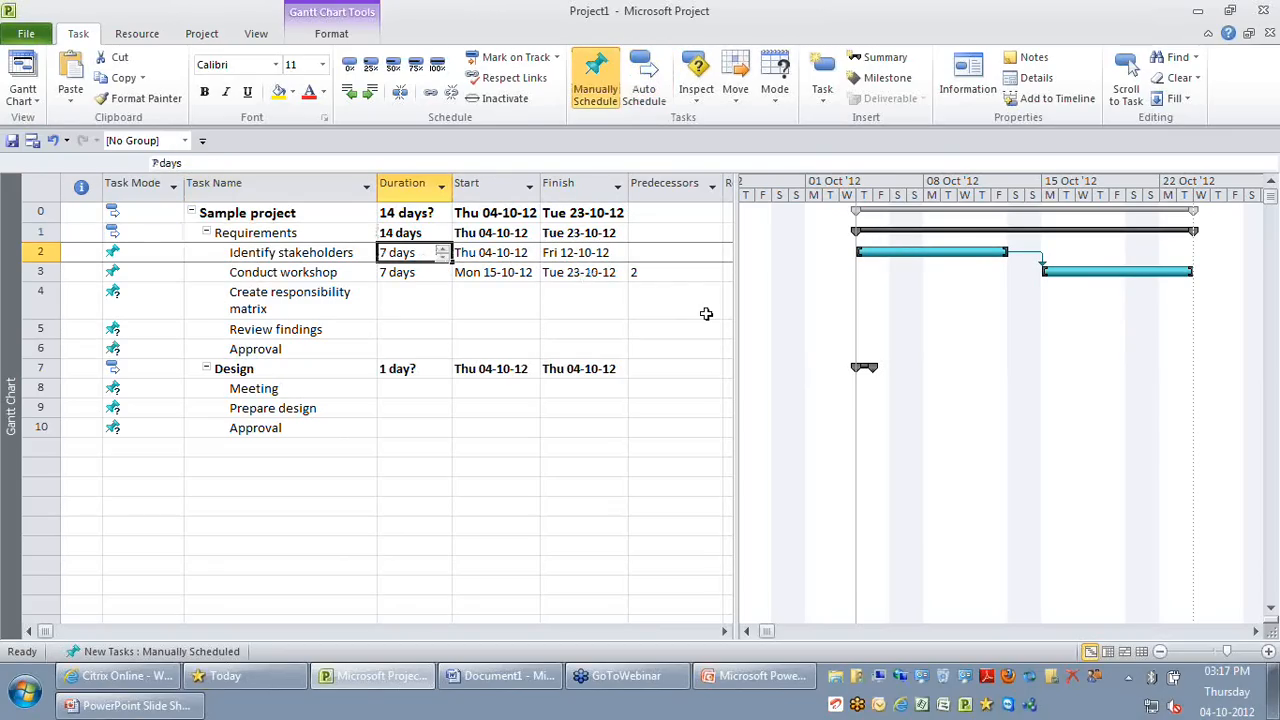
{"action": "type", "text": "10"}
{"action": "key", "text": "Return"}
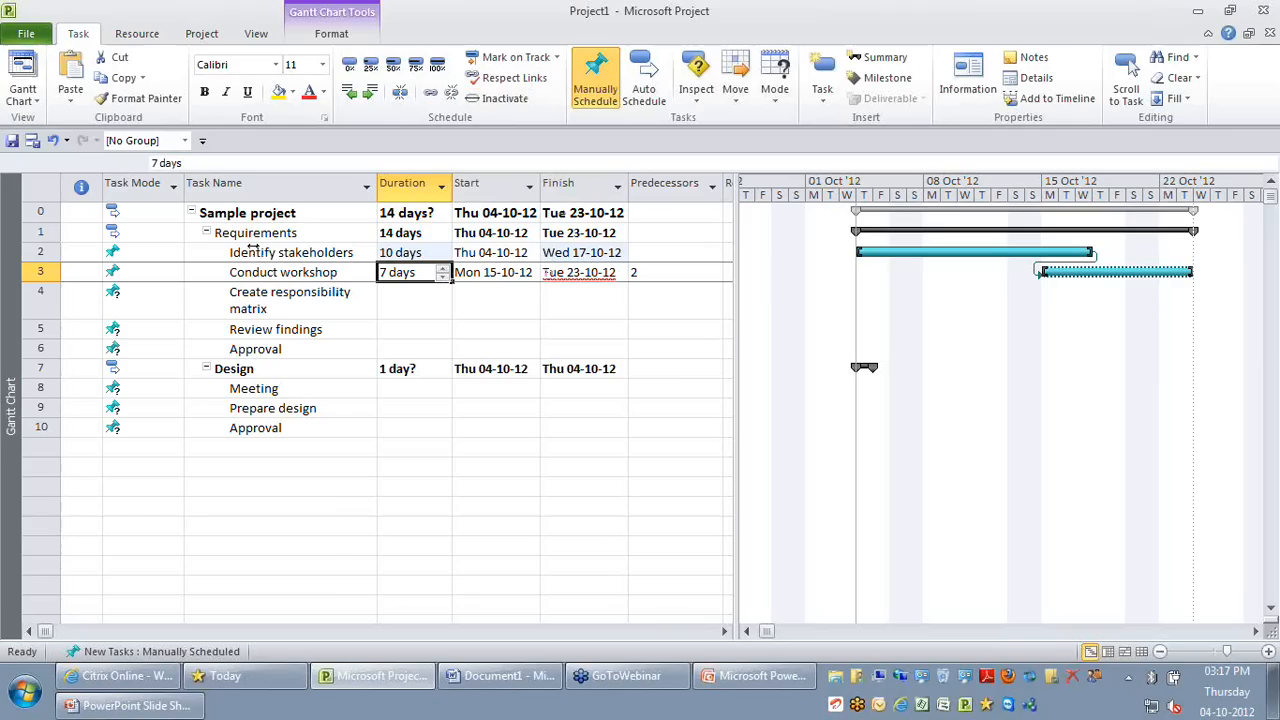
- Switch the five subtasks under Requirements, from Identify stakeholders to Approval, to Auto Schedule
{"action": "left_click_drag", "start_coordinate": [254, 252], "coordinate": [237, 331]}
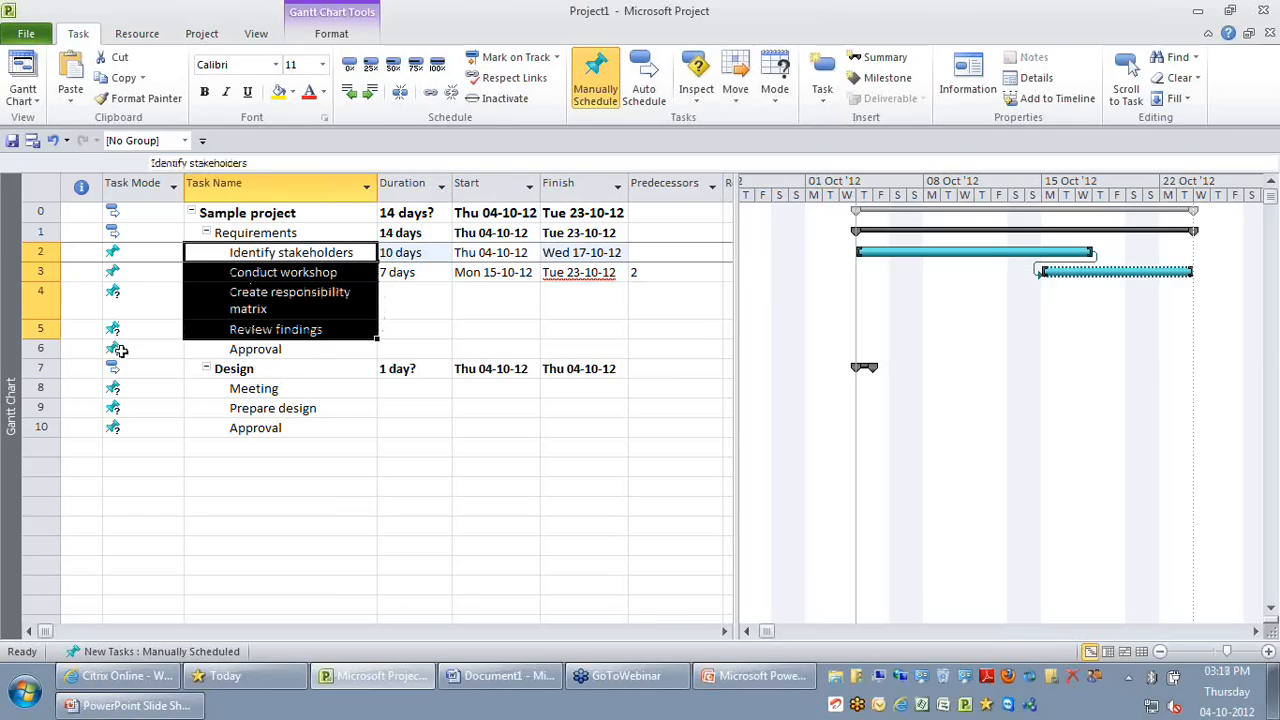
{"action": "left_click", "coordinate": [303, 352]}
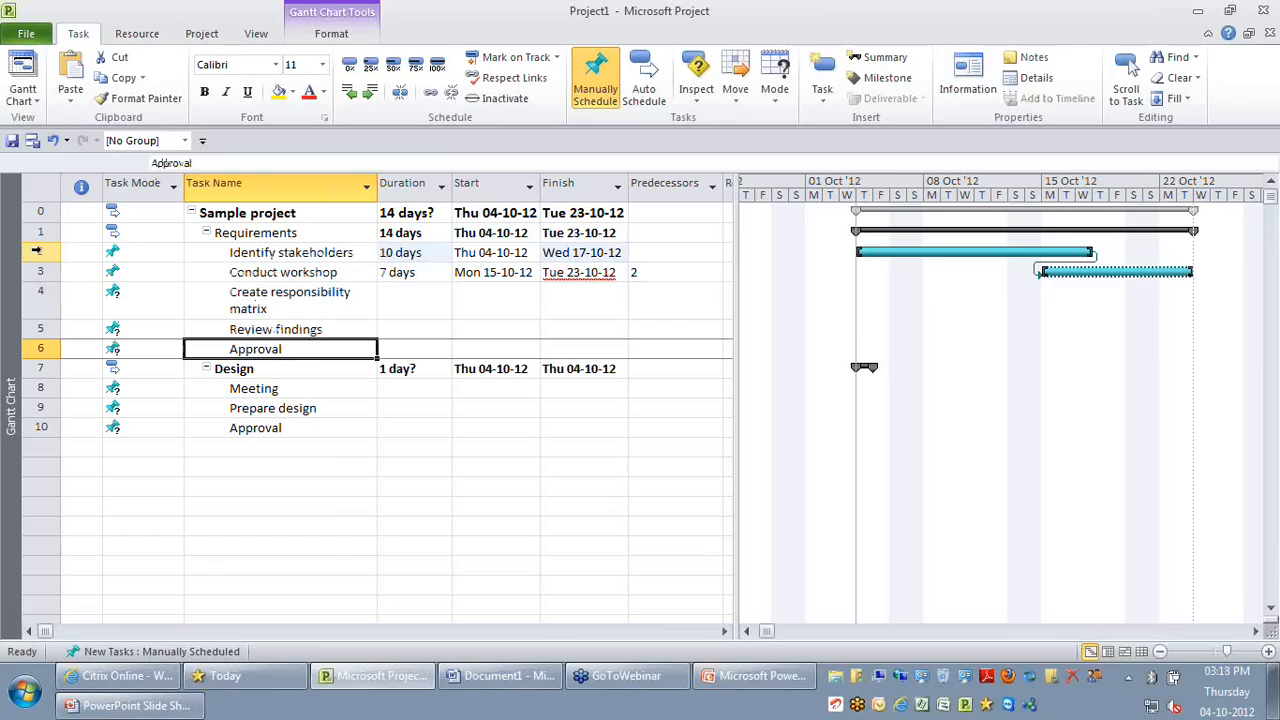
{"action": "left_click_drag", "start_coordinate": [36, 252], "coordinate": [44, 349]}
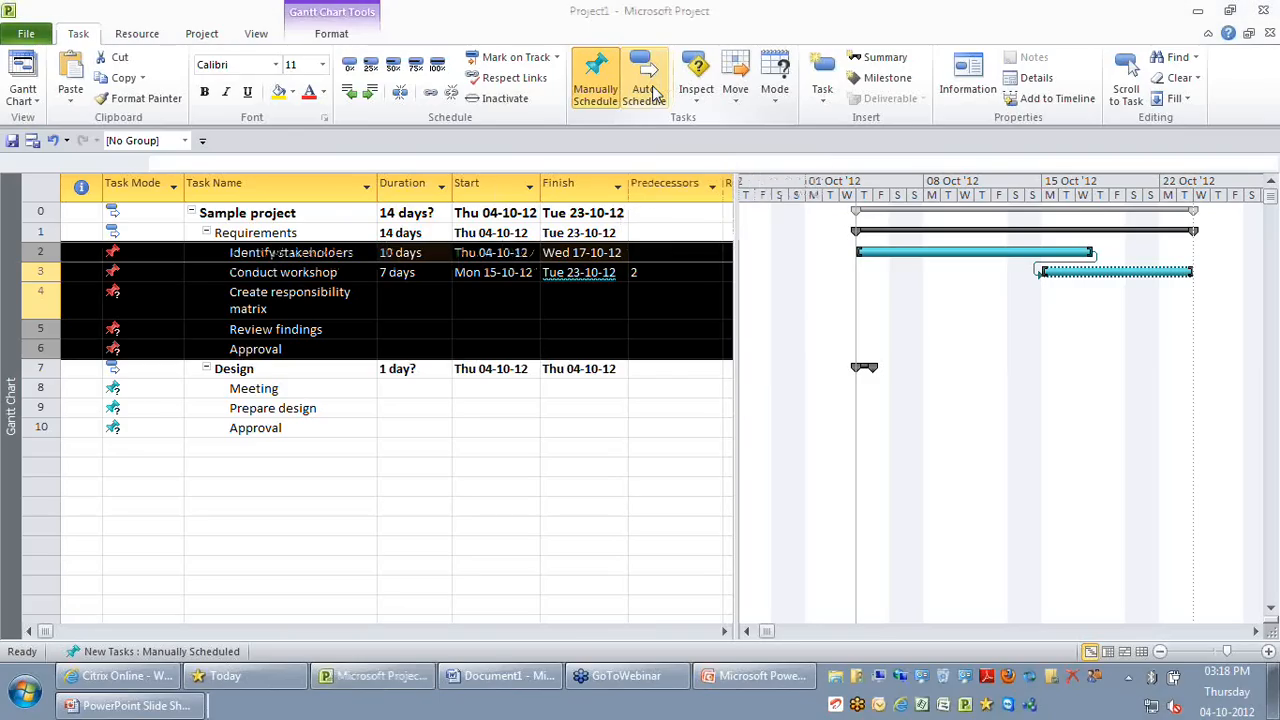
{"action": "left_click", "coordinate": [647, 93]}
- Examine the durations and start dates of the Create responsibility matrix, Review findings and Approval tasks under Requirements
{"action": "left_click", "coordinate": [232, 270]}
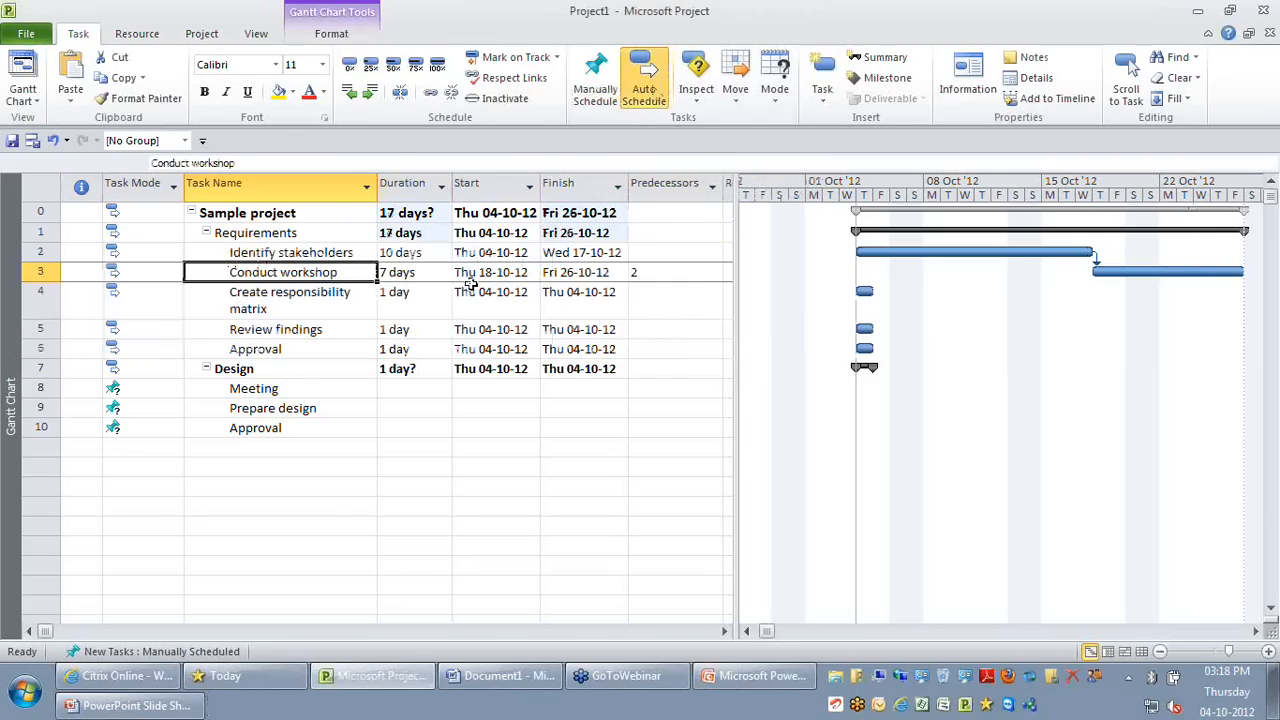
{"action": "left_click", "coordinate": [231, 305]}
{"action": "left_click", "coordinate": [247, 329]}
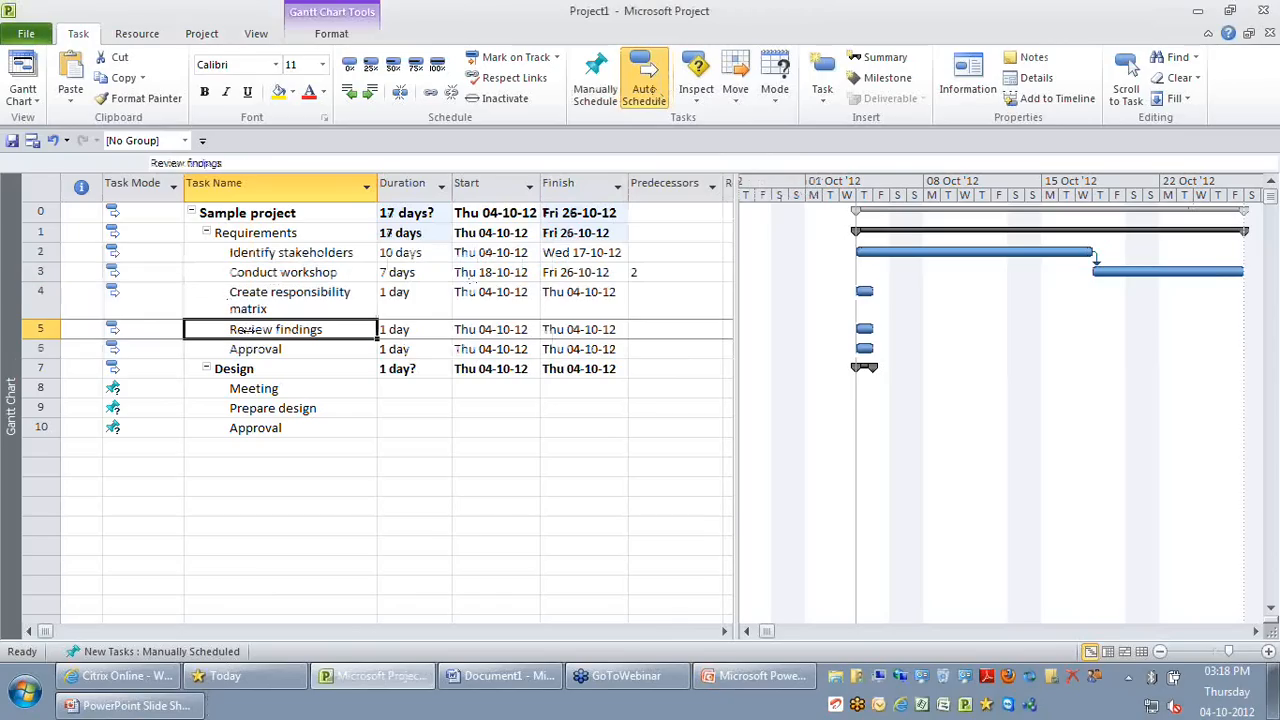
{"action": "left_click", "coordinate": [416, 300]}
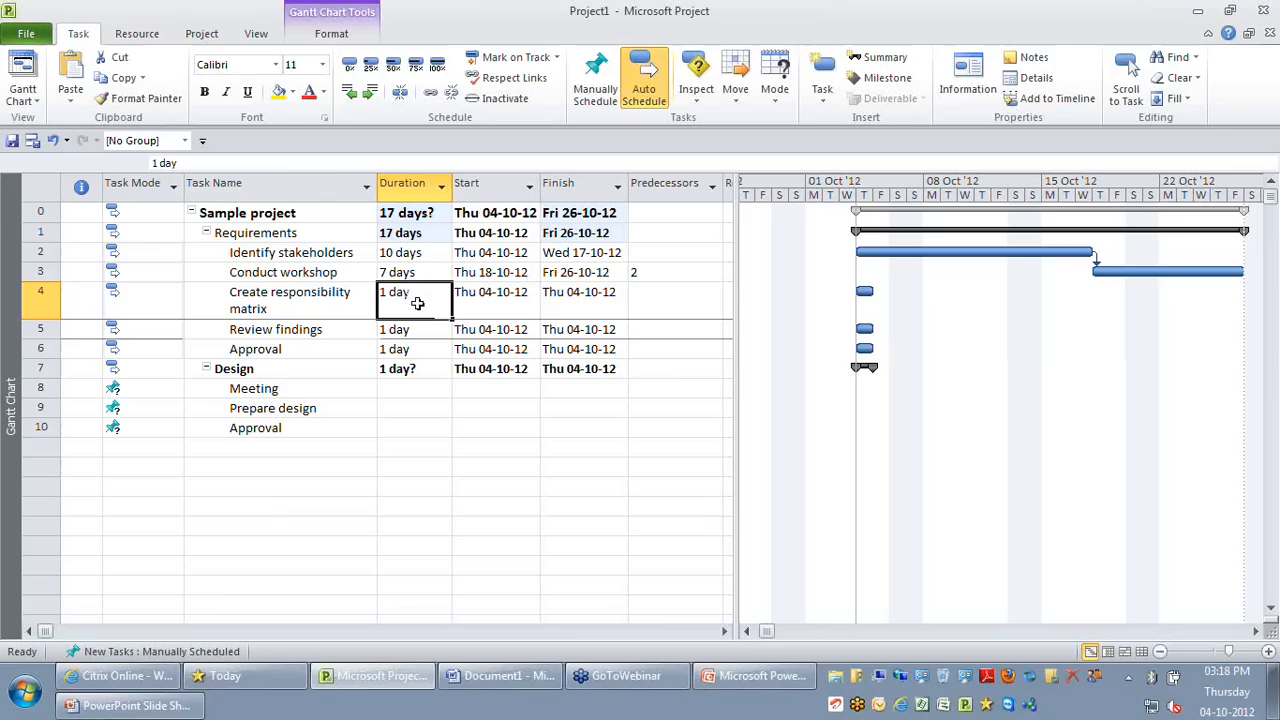
{"action": "left_click_drag", "start_coordinate": [417, 303], "coordinate": [416, 349]}
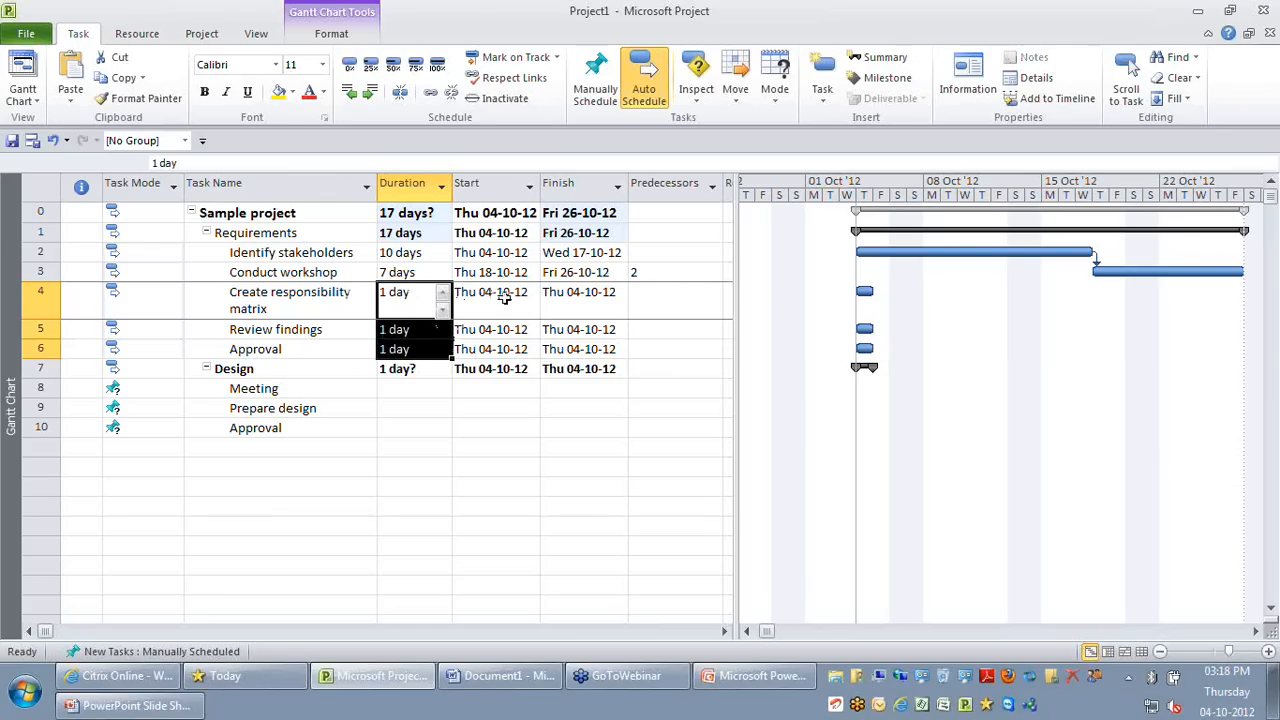
{"action": "left_click_drag", "start_coordinate": [505, 298], "coordinate": [495, 349]}
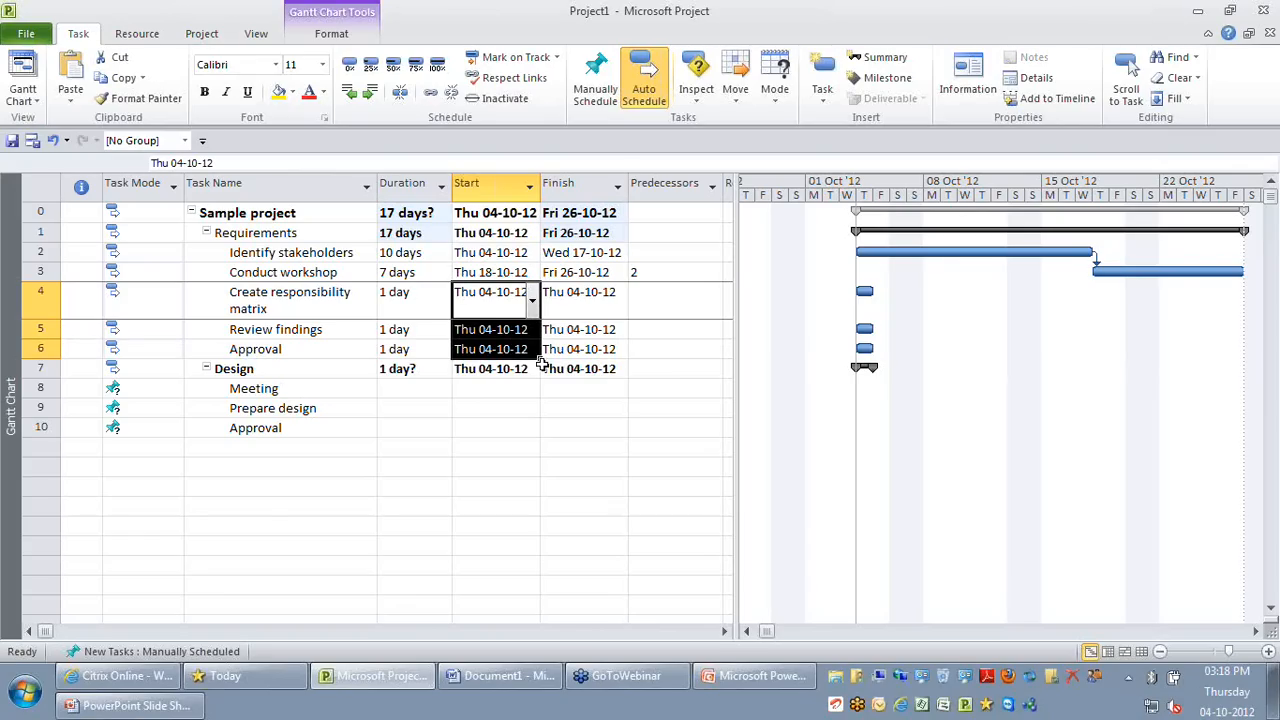
{"action": "left_click", "coordinate": [451, 447]}
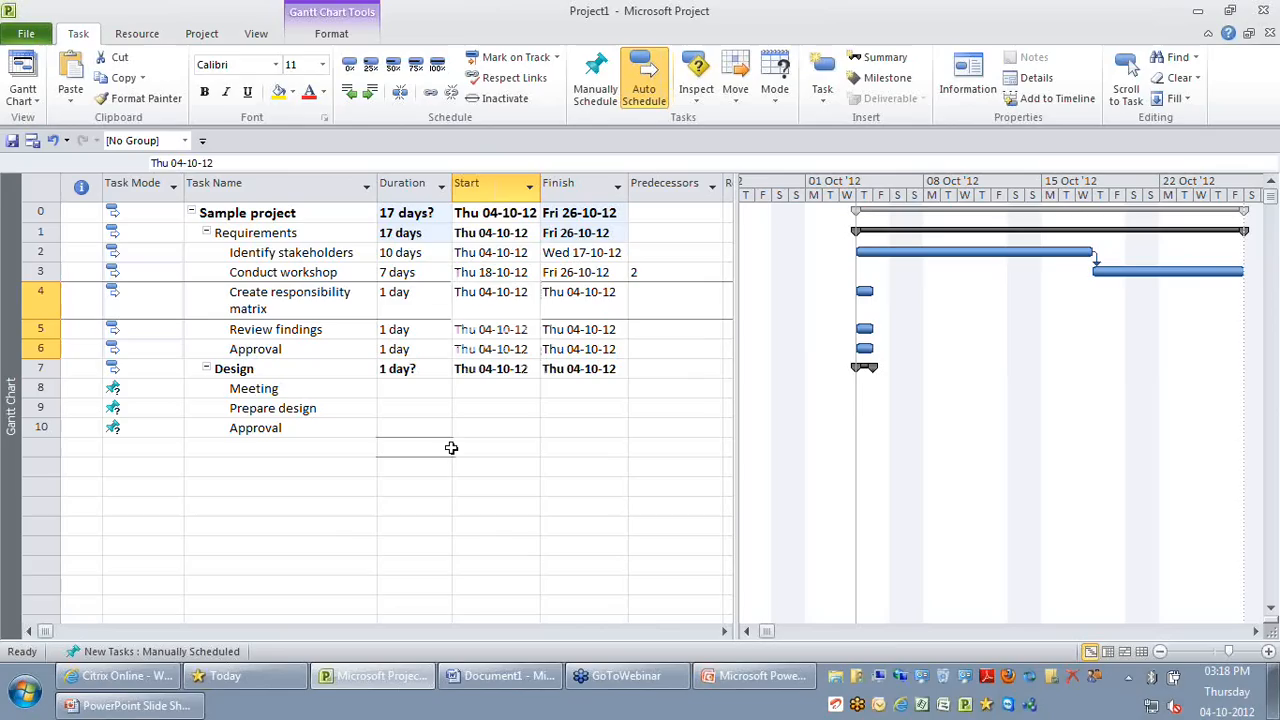
{"action": "left_click", "coordinate": [451, 447]}
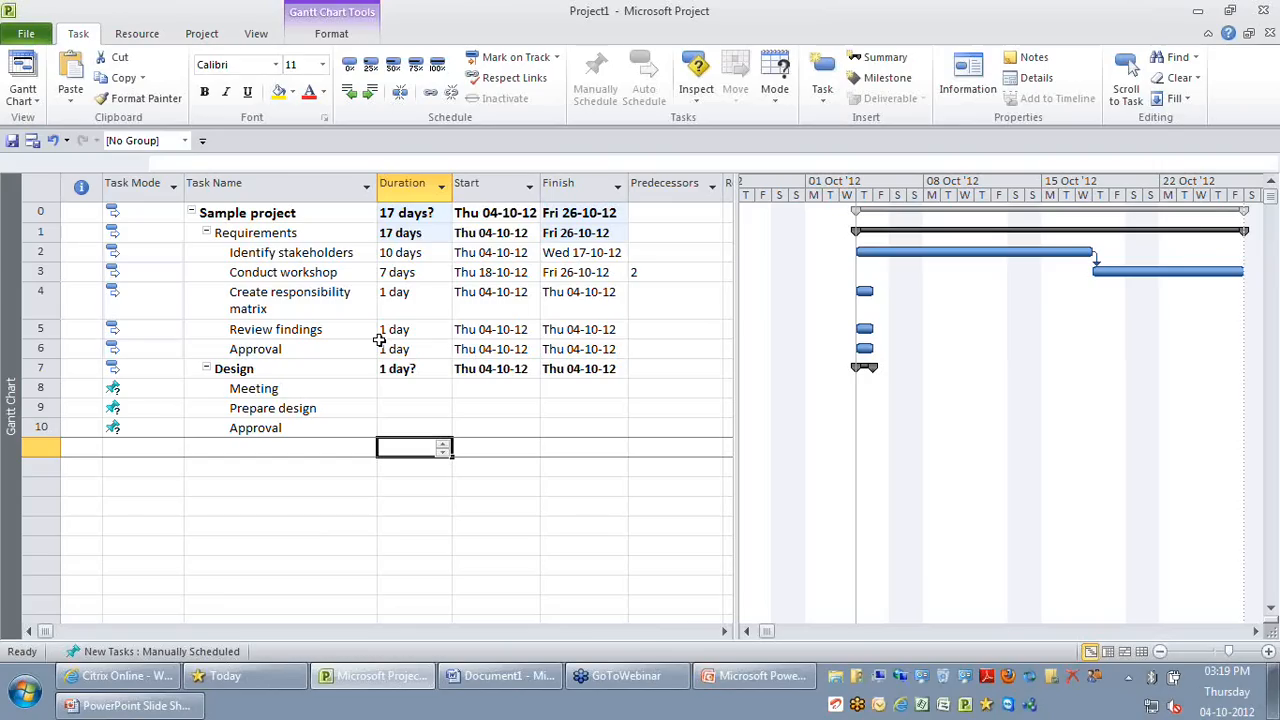
{"action": "left_click", "coordinate": [350, 257]}
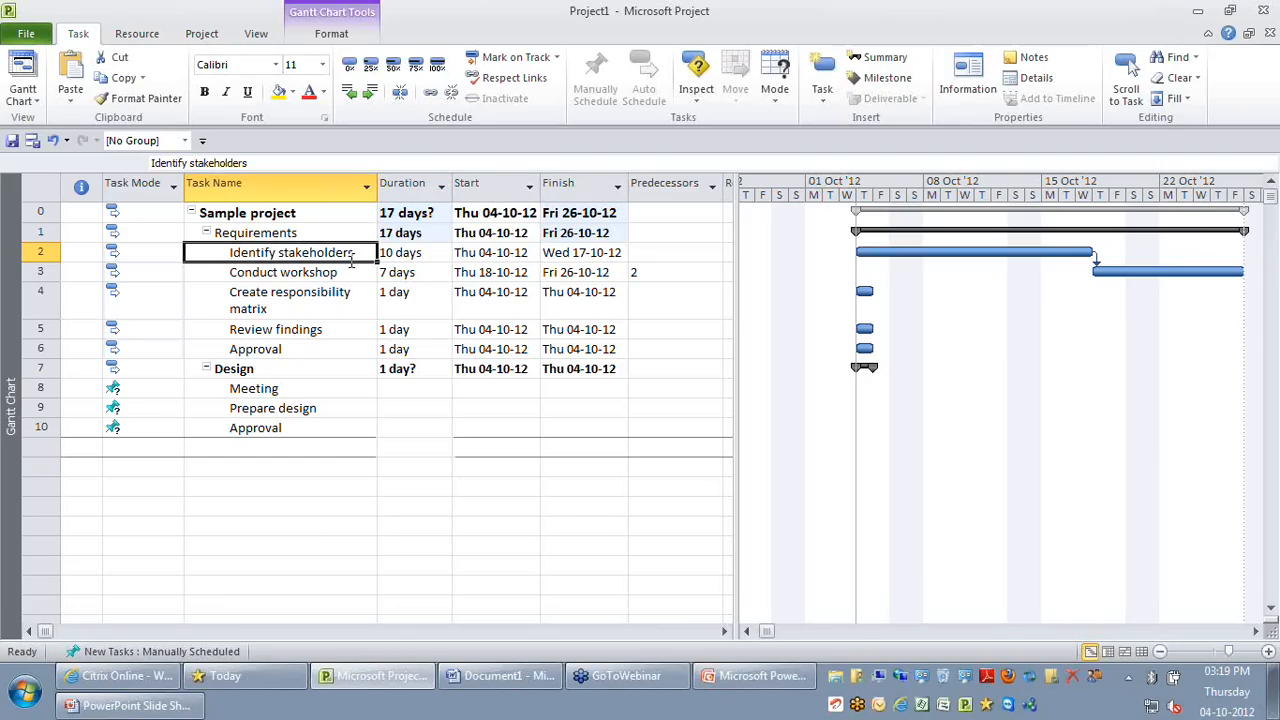
- Insert a new task in row 11 using the Manually Scheduled default, and delete it again
{"action": "left_click", "coordinate": [190, 651]}
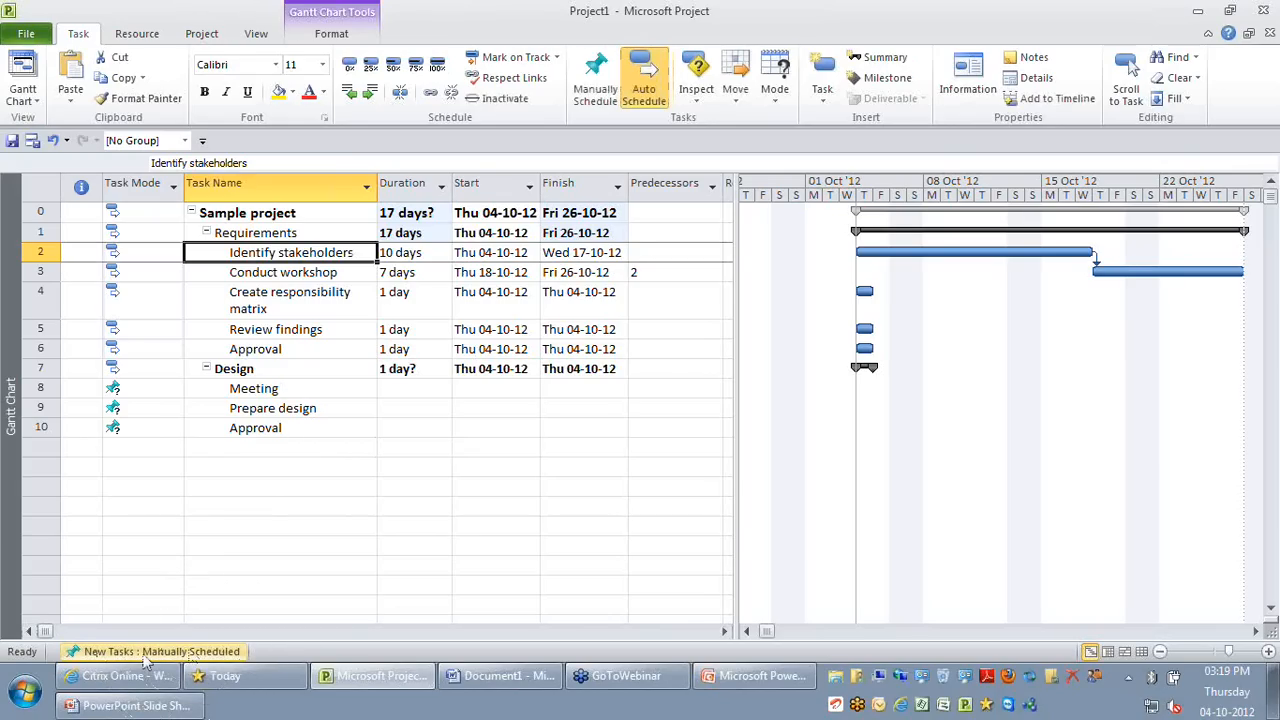
{"action": "left_click", "coordinate": [266, 447]}
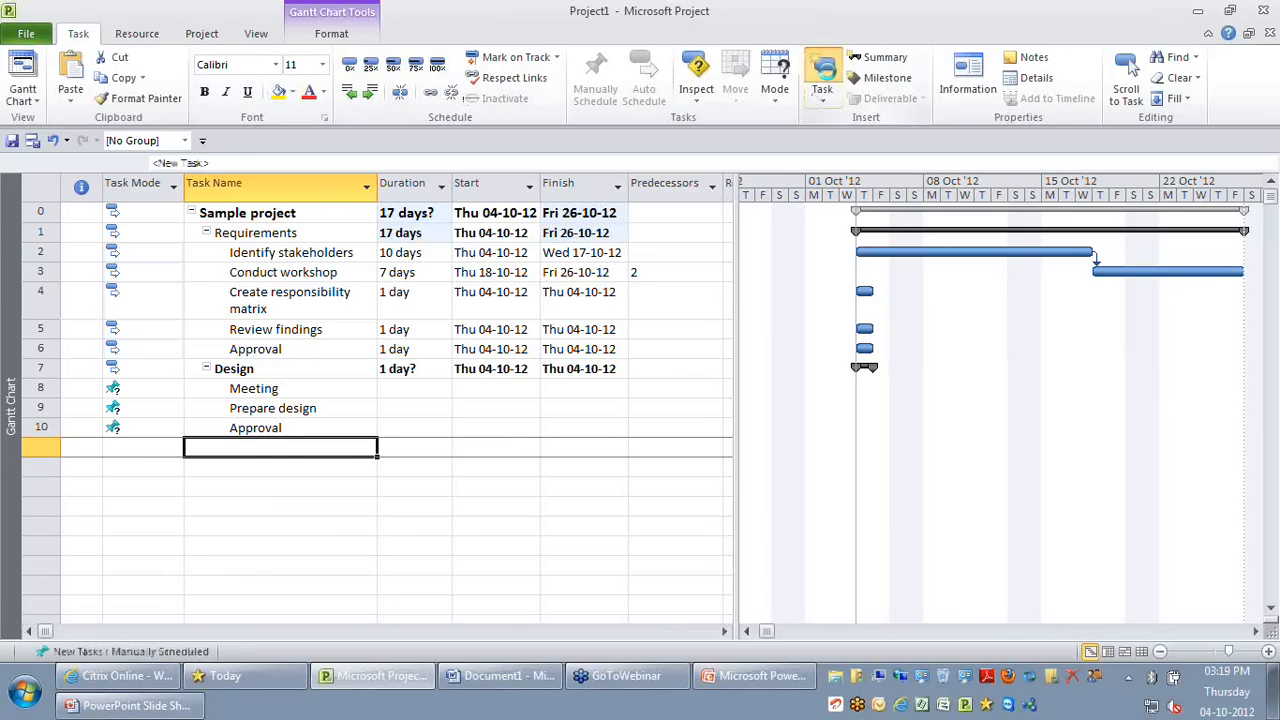
{"action": "left_click", "coordinate": [822, 70]}
{"action": "left_click", "coordinate": [40, 447]}
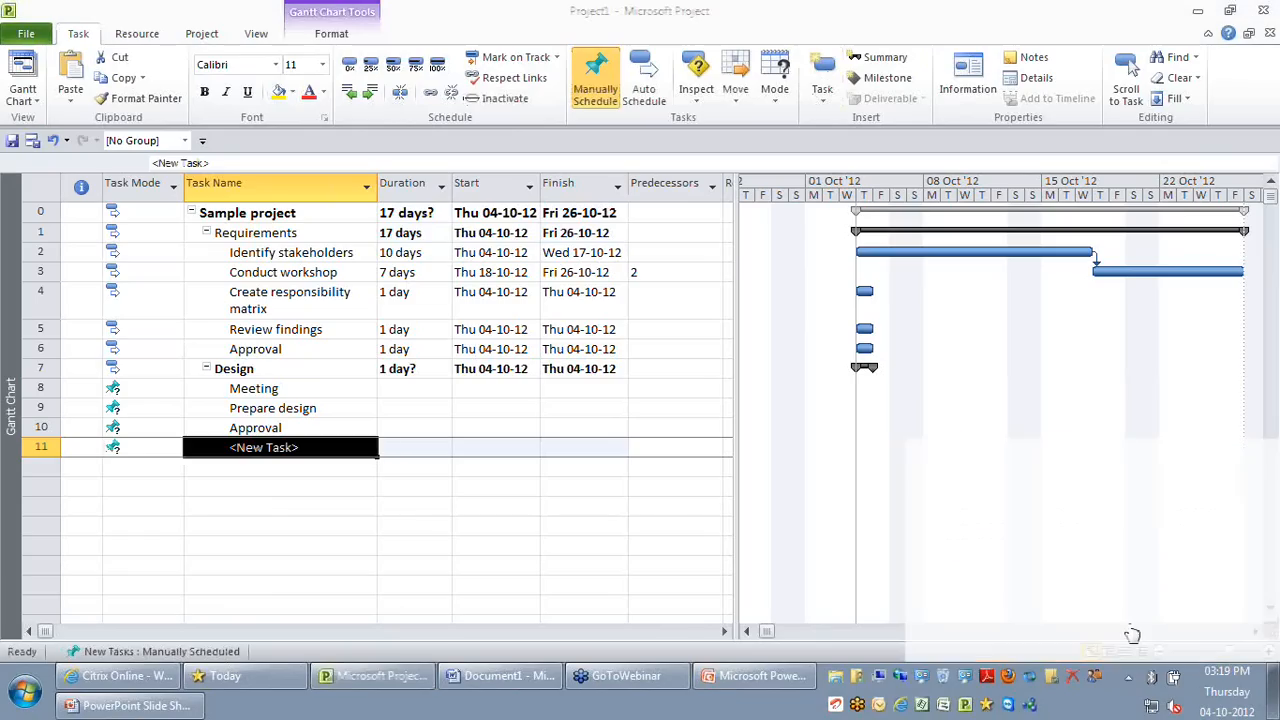
{"action": "right_click", "coordinate": [43, 447]}
{"action": "left_click", "coordinate": [130, 227]}
- Set the default mode for new tasks to Auto Scheduled and insert a new task in row 11
{"action": "left_click", "coordinate": [209, 651]}
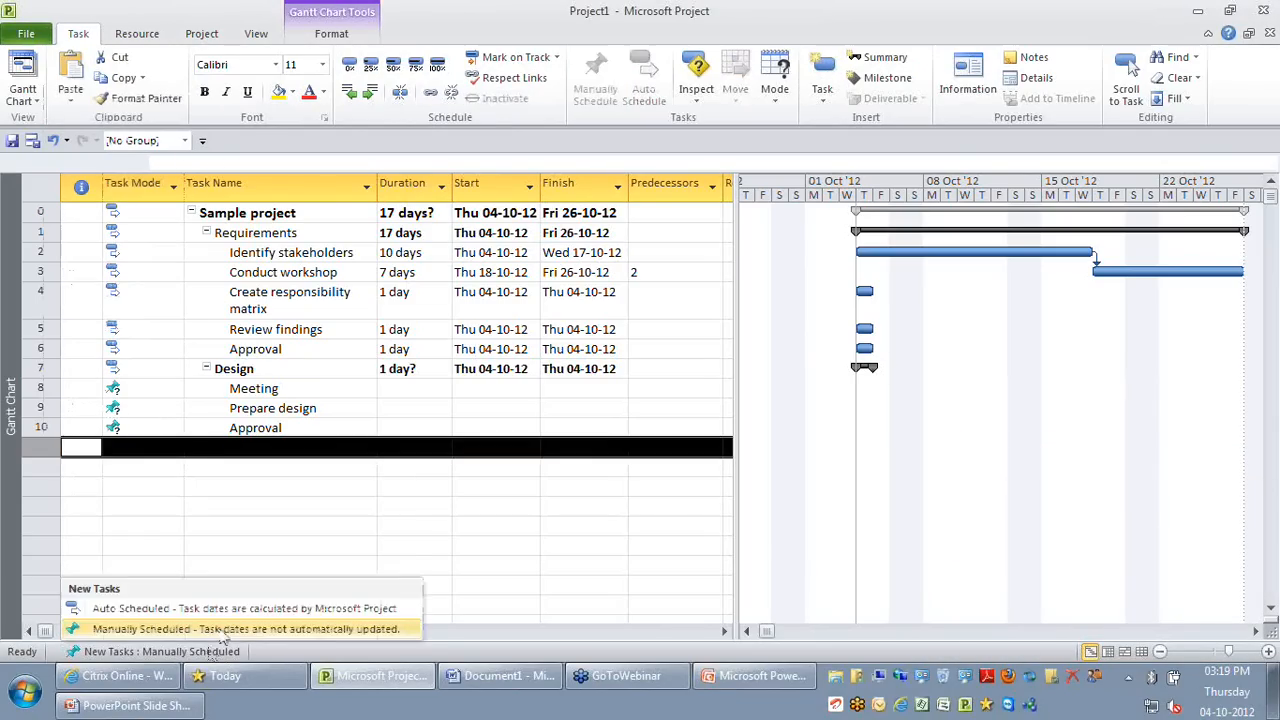
{"action": "left_click", "coordinate": [219, 608]}
{"action": "left_click", "coordinate": [290, 447]}
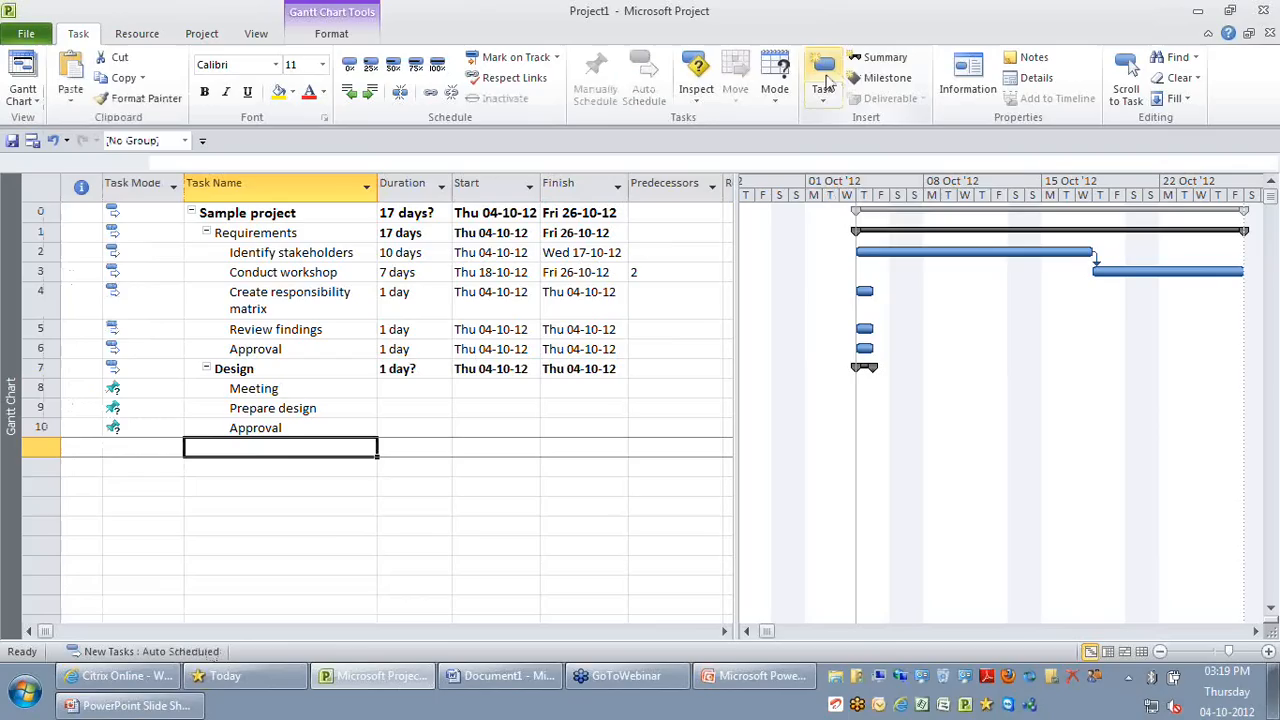
{"action": "left_click", "coordinate": [822, 72]}
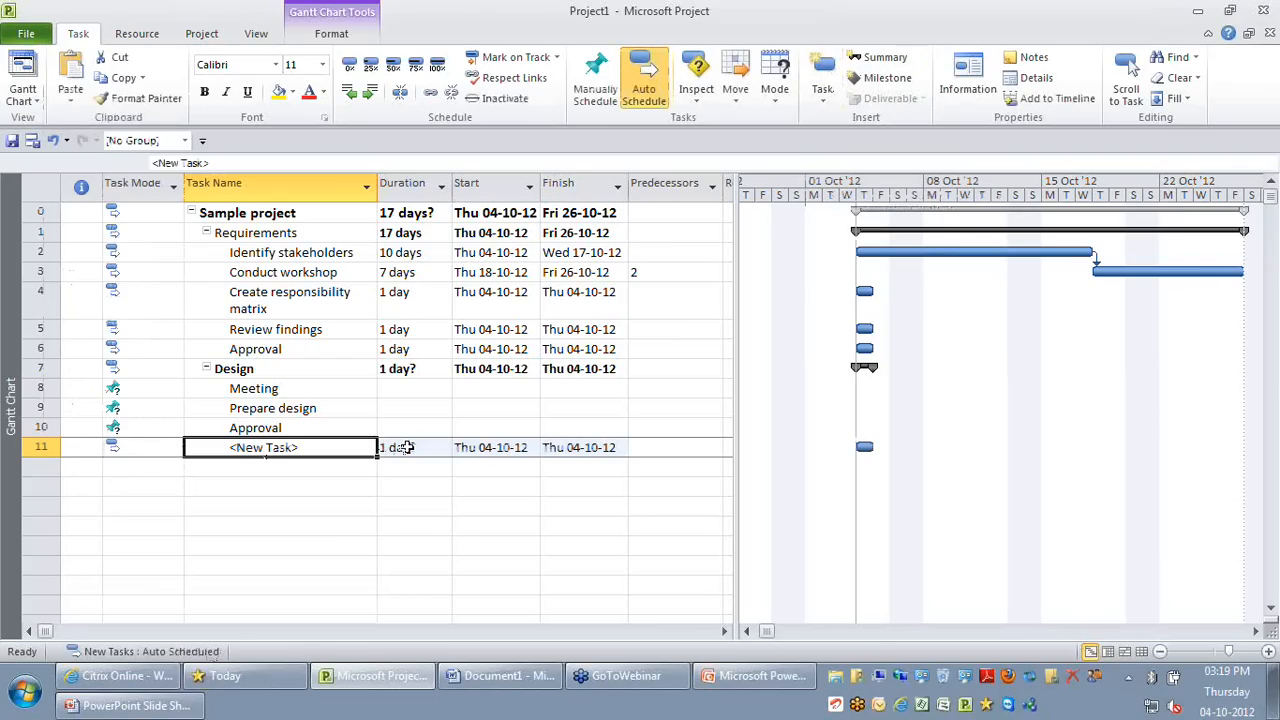
- Check the start date and duration of the new task in row 11, and delete the task
{"action": "left_click", "coordinate": [502, 447]}
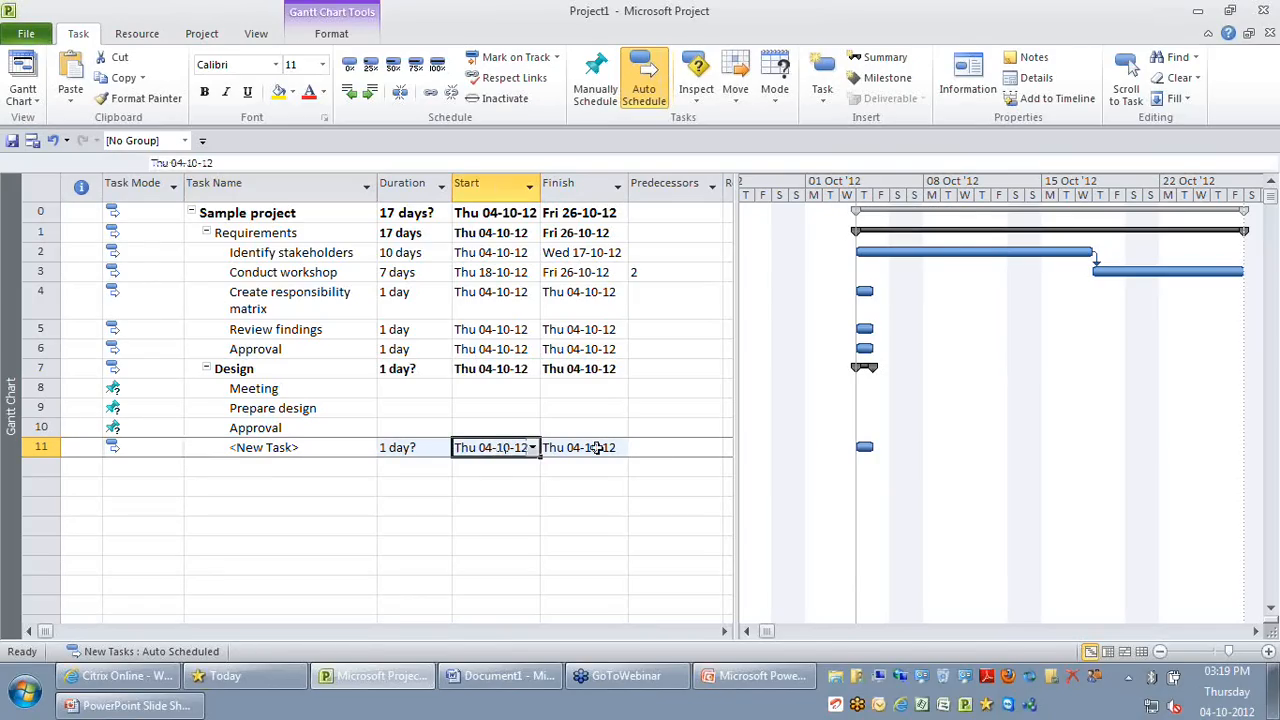
{"action": "left_click", "coordinate": [416, 448]}
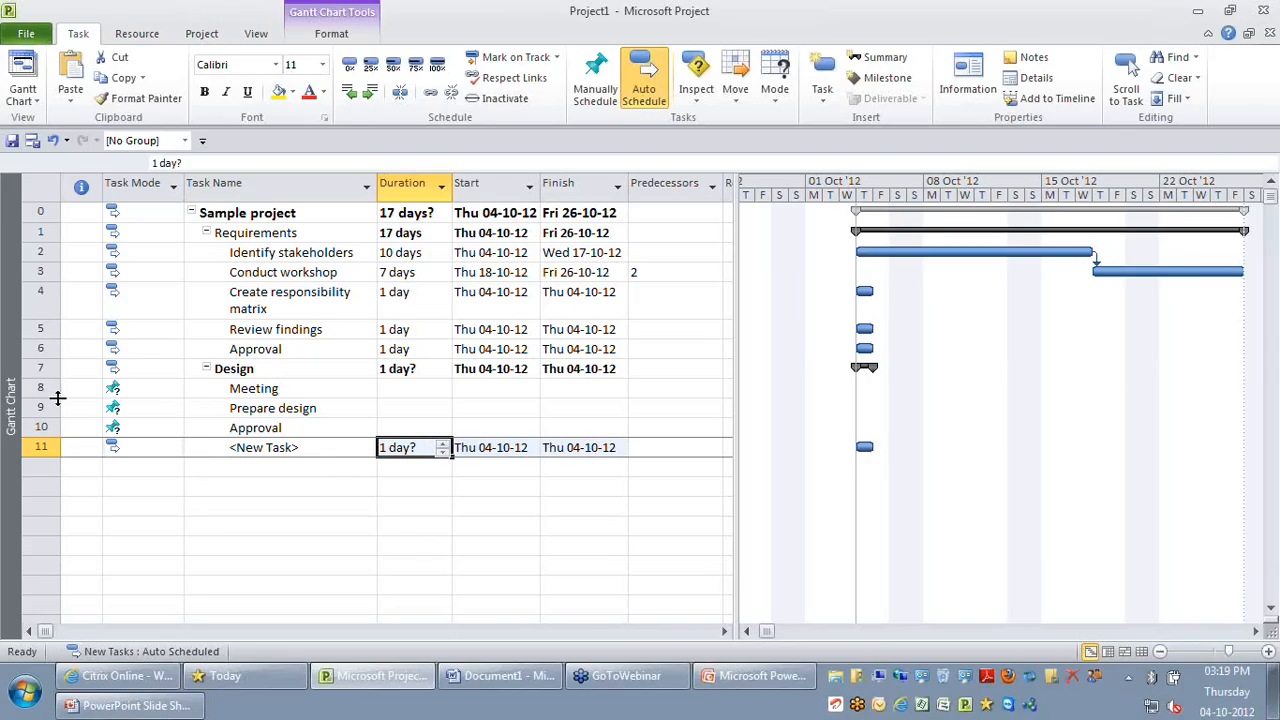
{"action": "left_click", "coordinate": [38, 450]}
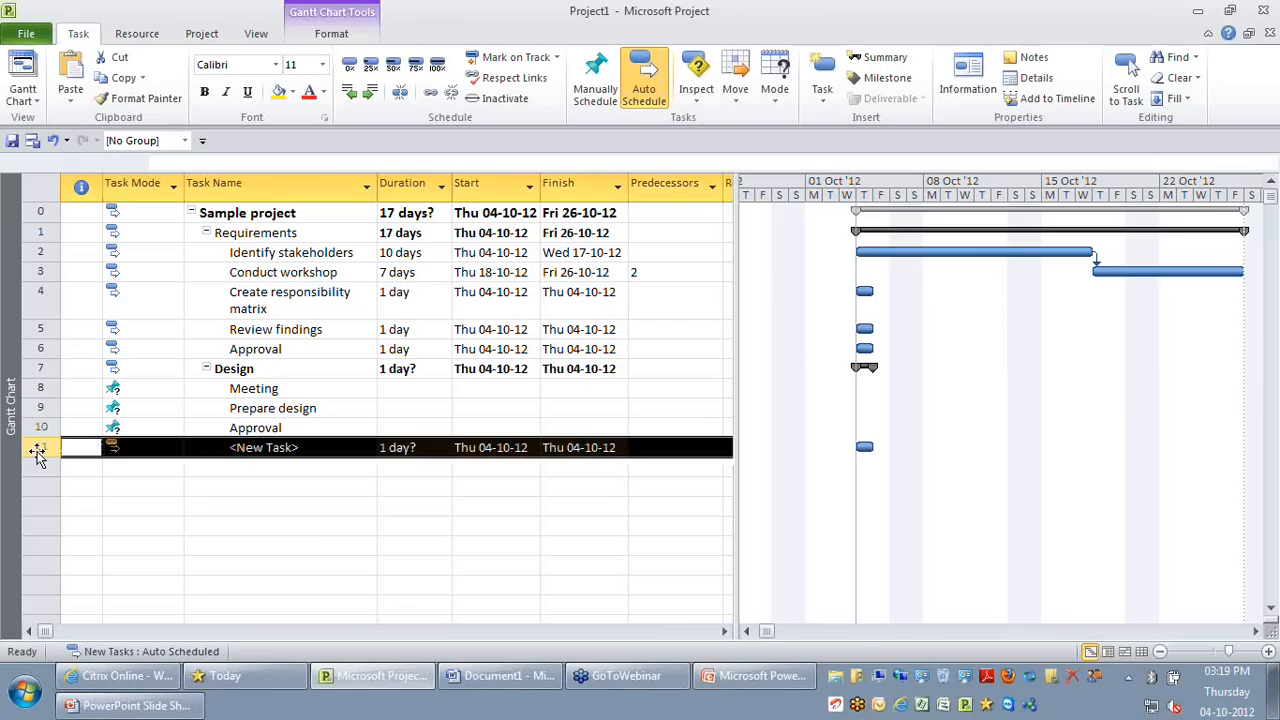
- Switch the Meeting, Prepare design and Approval tasks under Design to Auto Schedule
{"action": "left_click_drag", "start_coordinate": [35, 445], "coordinate": [64, 434]}
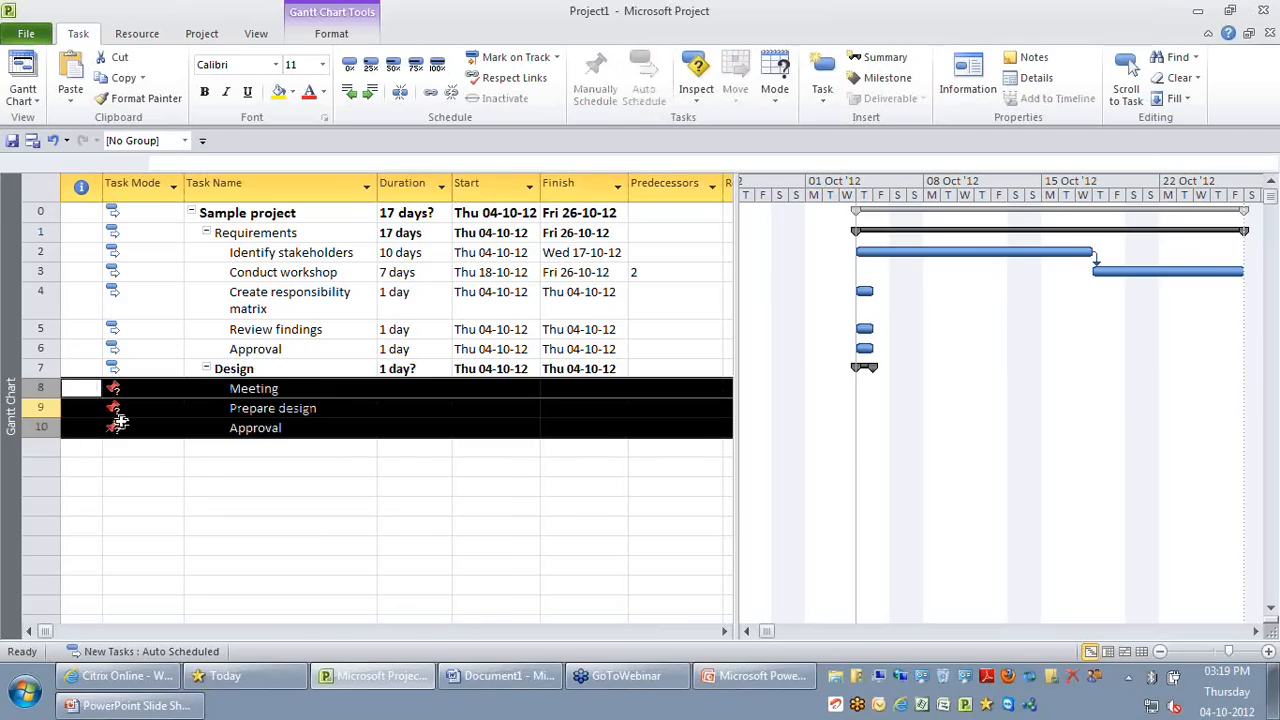
{"action": "left_click", "coordinate": [644, 90]}
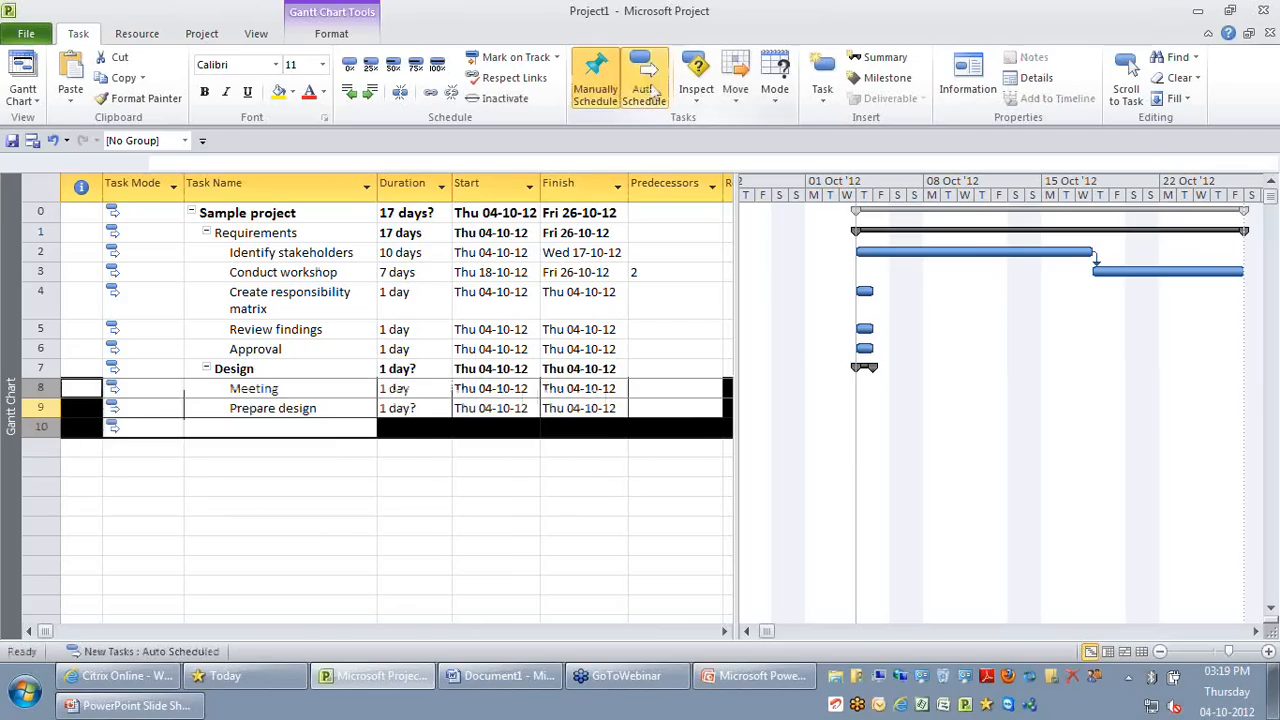
{"action": "left_click", "coordinate": [492, 506]}
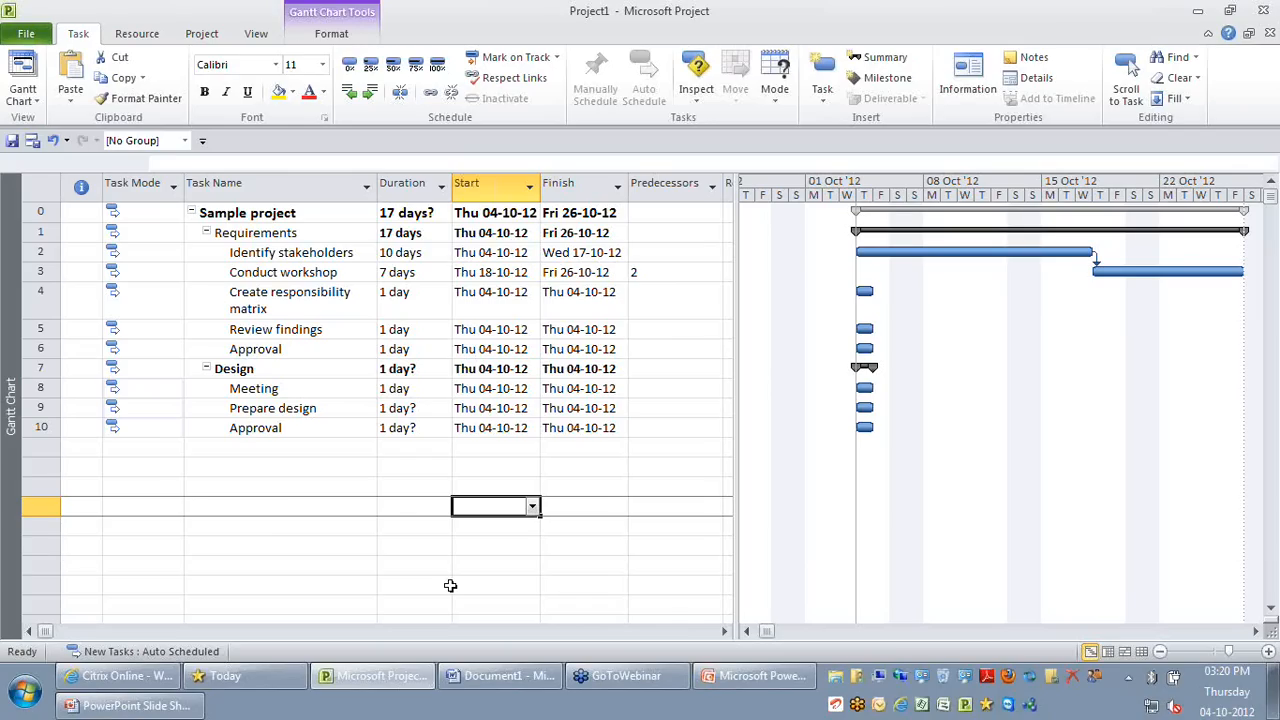
- Remove the predecessor from the Conduct workshop task
{"action": "left_click", "coordinate": [661, 260]}
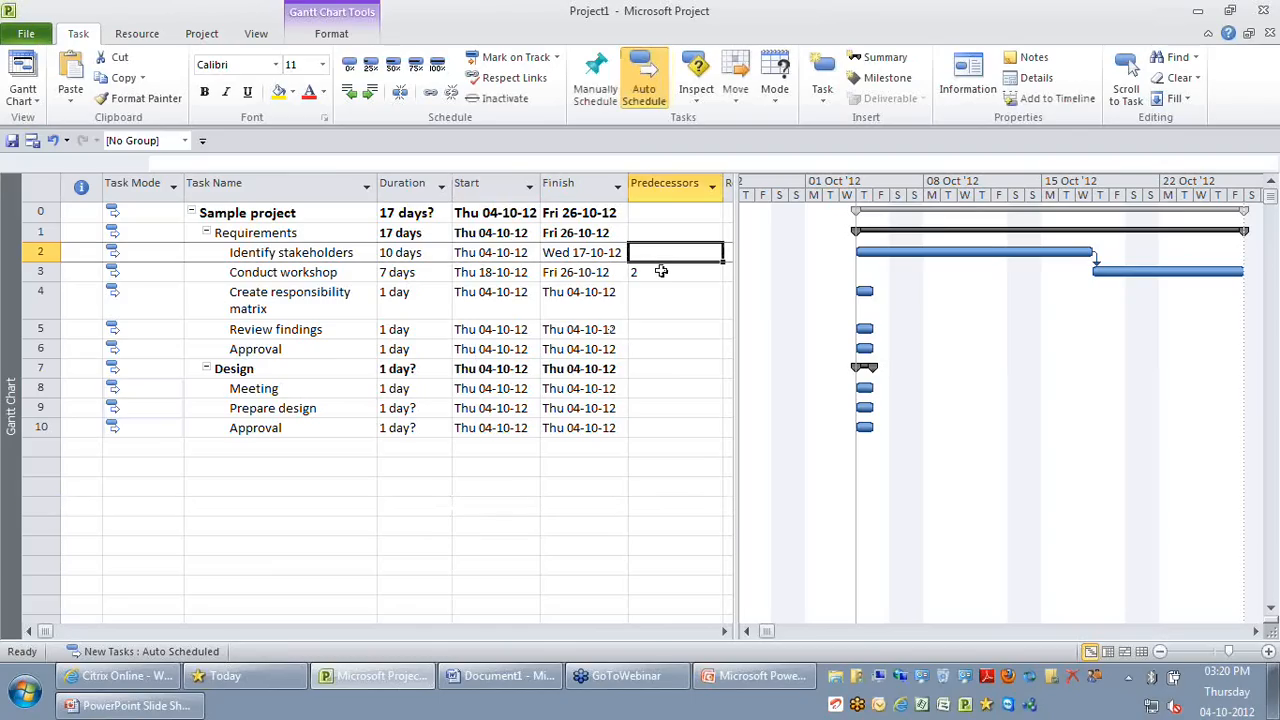
{"action": "left_click", "coordinate": [661, 271]}
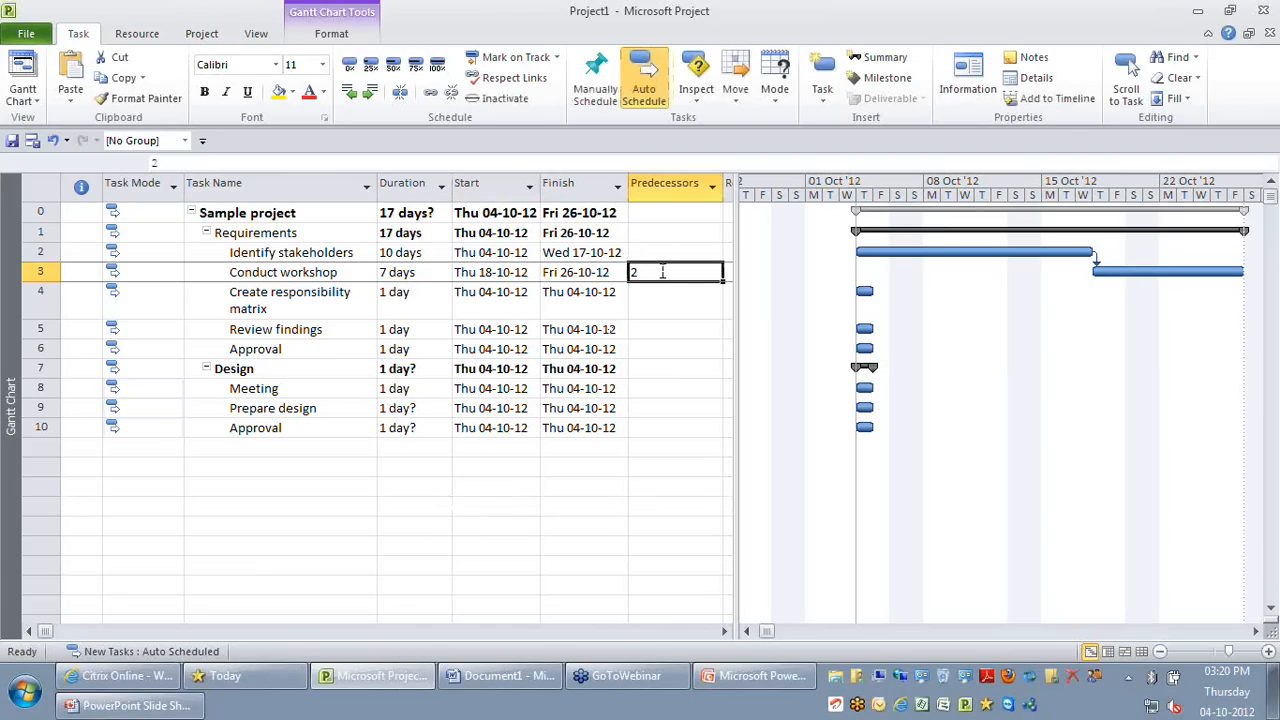
{"action": "key", "text": "BackSpace"}
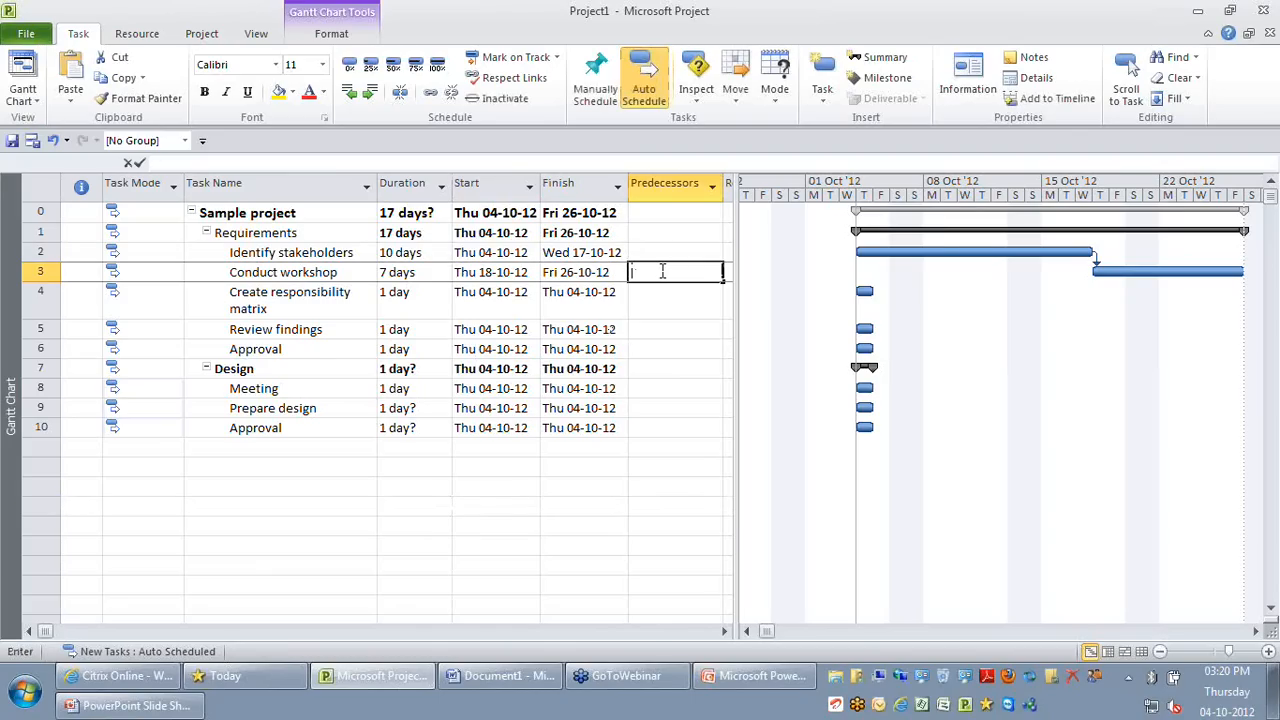
{"action": "key", "text": "Return"}
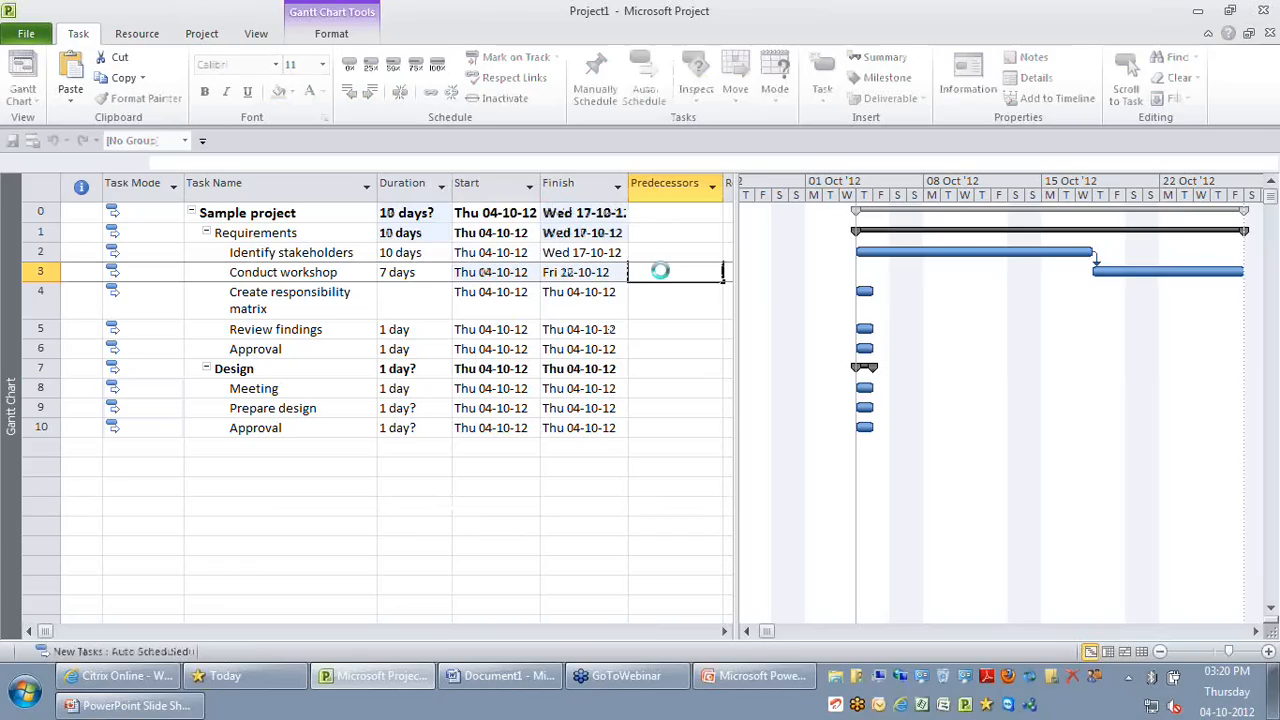
- Switch to the PowerPoint slide show and advance past the task mode slide to the Insert Tasks slide
{"action": "left_click", "coordinate": [732, 680]}
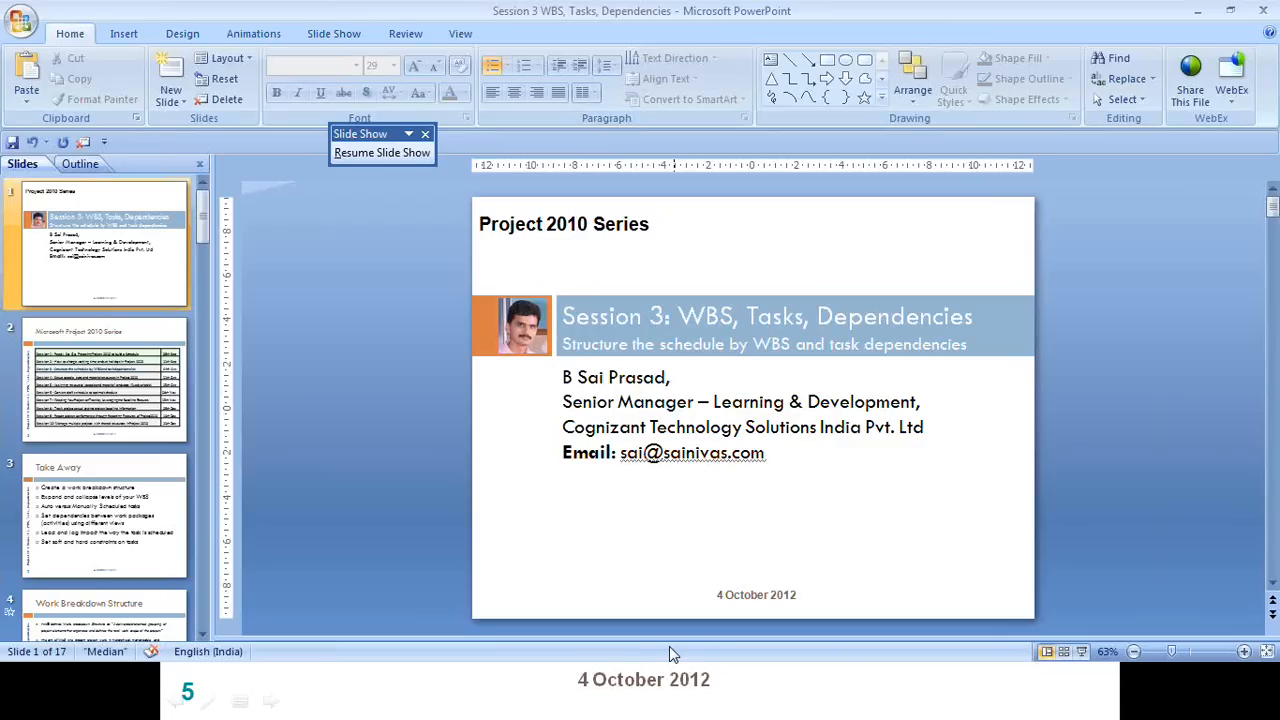
{"action": "left_click", "coordinate": [658, 691]}
{"action": "left_click", "coordinate": [658, 691]}
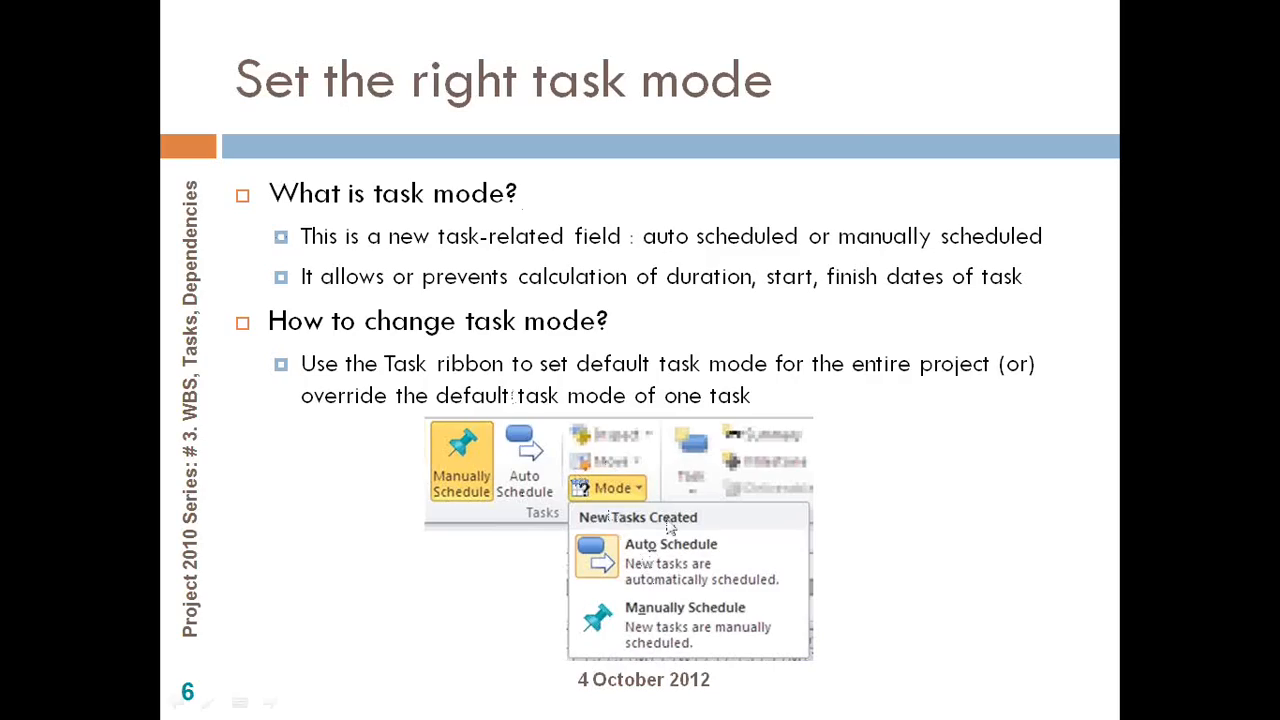
{"action": "left_click", "coordinate": [734, 624]}
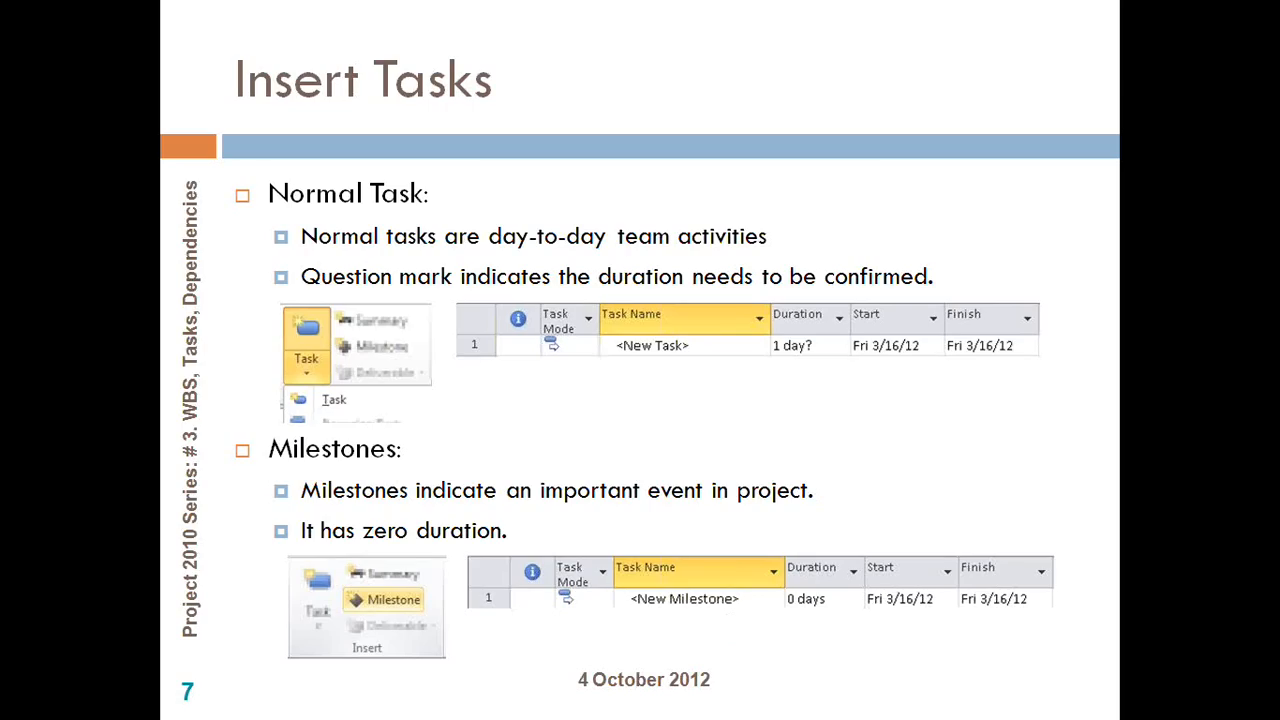
- Switch to the Microsoft Project schedule and set the durations of Identify stakeholders and Conduct workshop to 3 days each
{"action": "key", "text": "alt+Tab"}
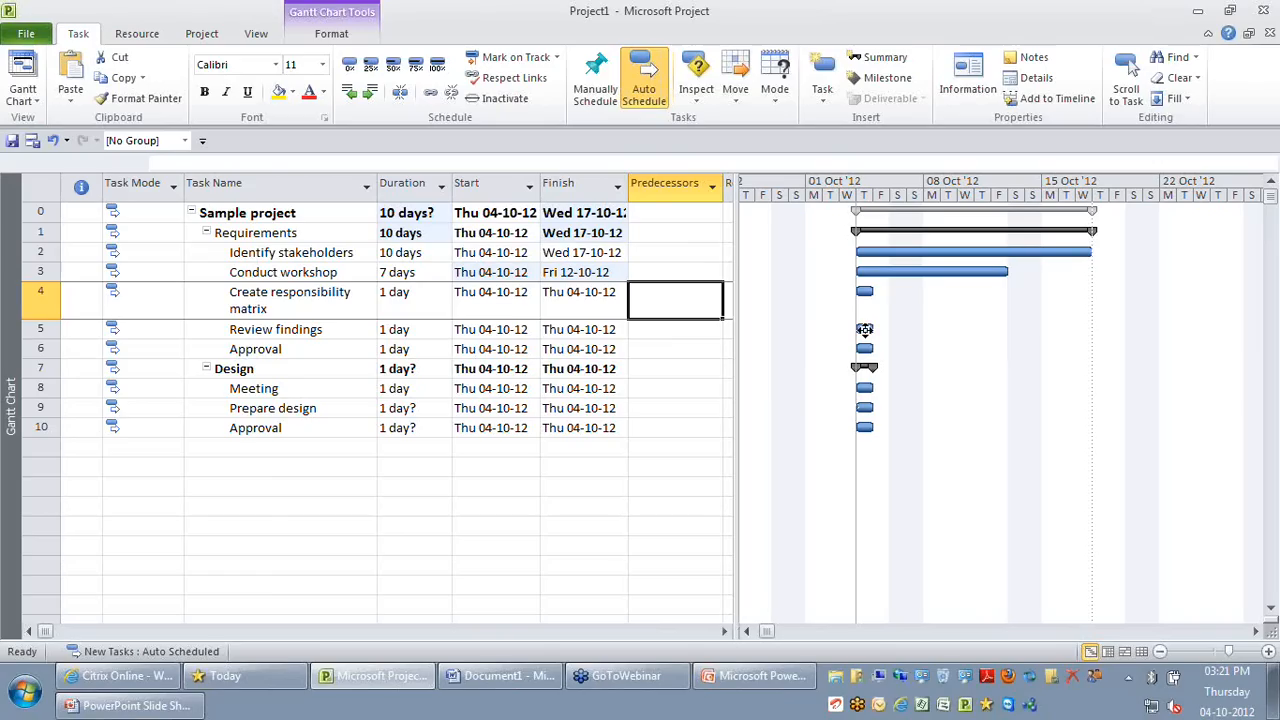
{"action": "left_click", "coordinate": [45, 251]}
{"action": "left_click_drag", "start_coordinate": [45, 251], "coordinate": [83, 343]}
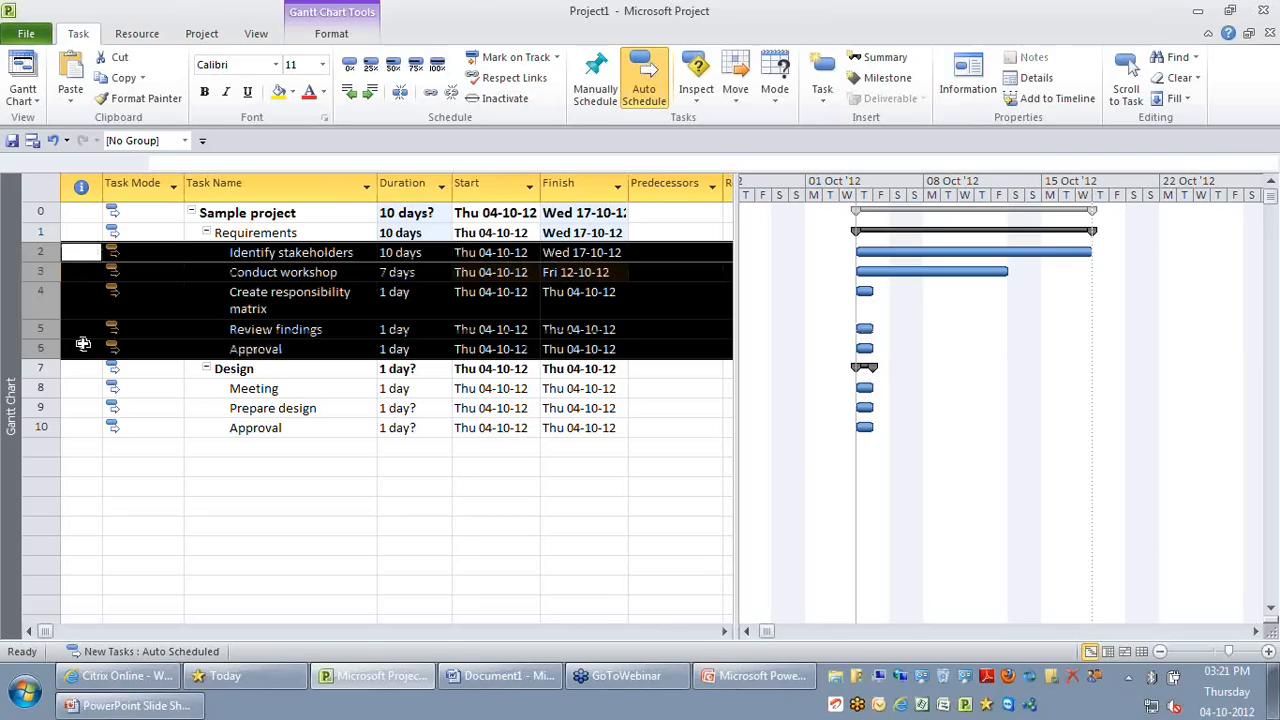
{"action": "left_click", "coordinate": [270, 253]}
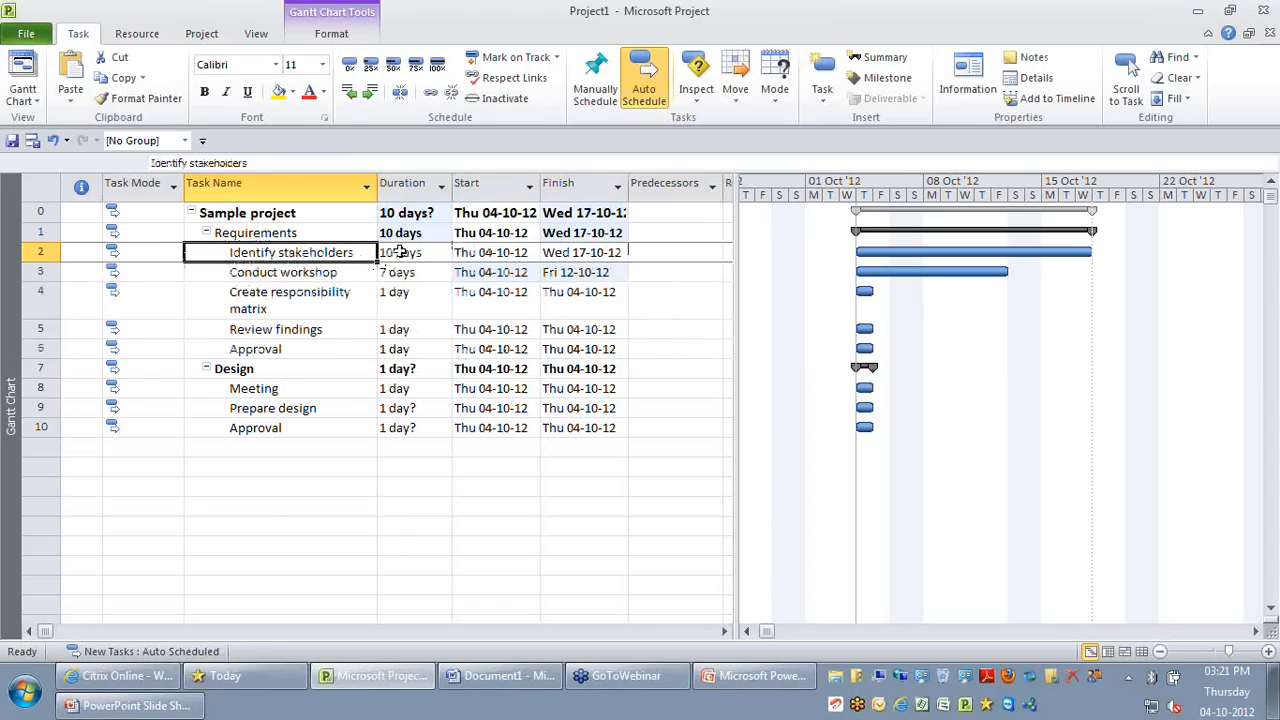
{"action": "left_click", "coordinate": [400, 252]}
{"action": "type", "text": "3"}
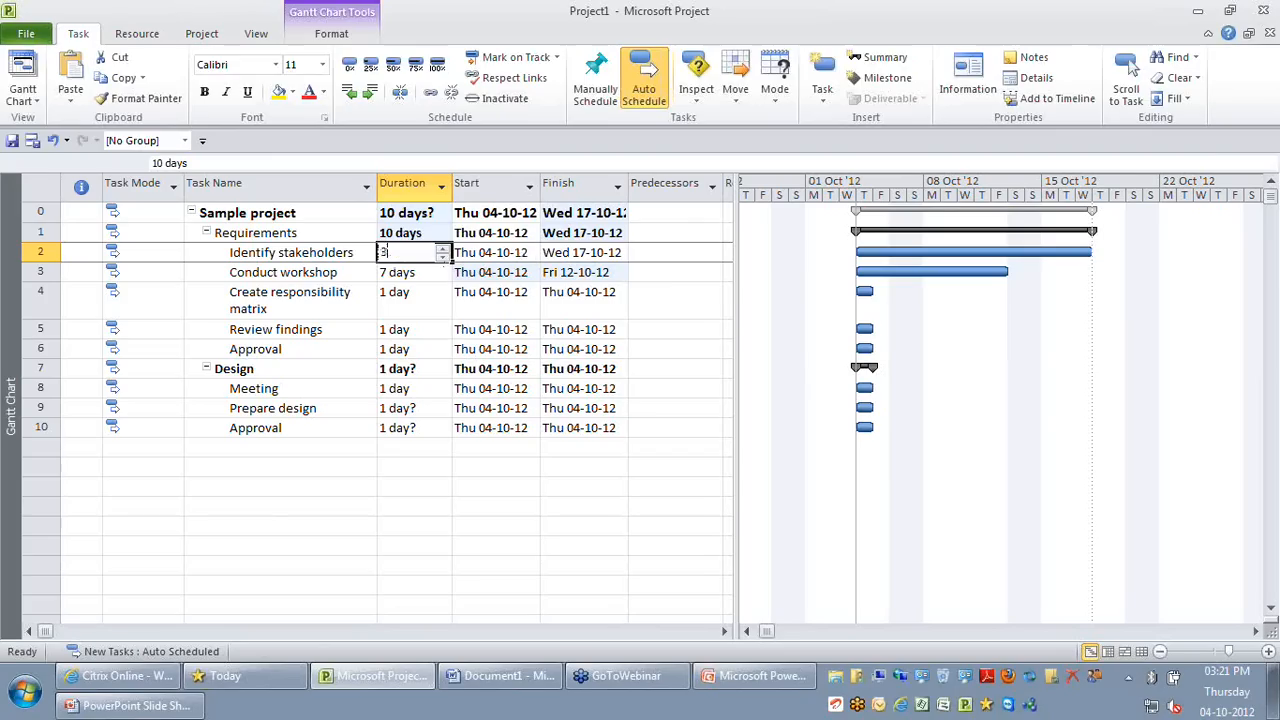
{"action": "key", "text": "Return"}
{"action": "type", "text": "3"}
{"action": "key", "text": "Return"}
- Set the duration of Create responsibility matrix to 1 day and of Review findings to 2 days
{"action": "type", "text": "1"}
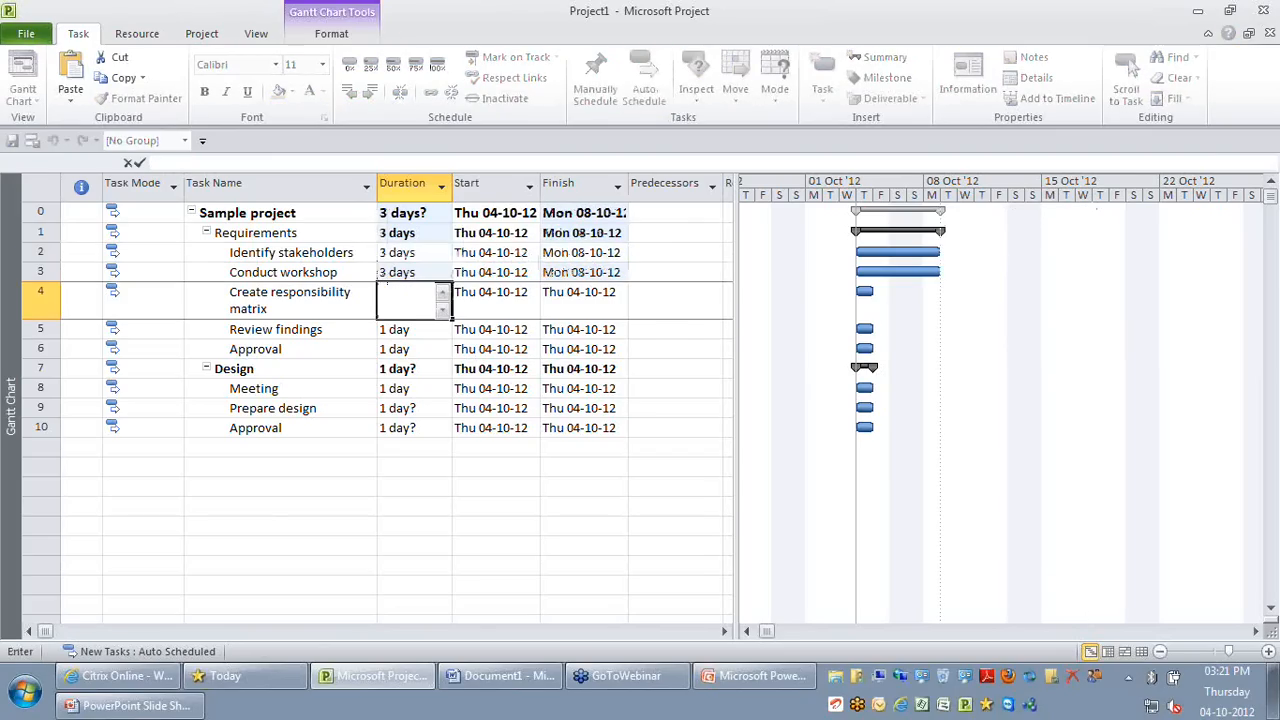
{"action": "key", "text": "Return"}
{"action": "type", "text": "2"}
{"action": "key", "text": "Return"}
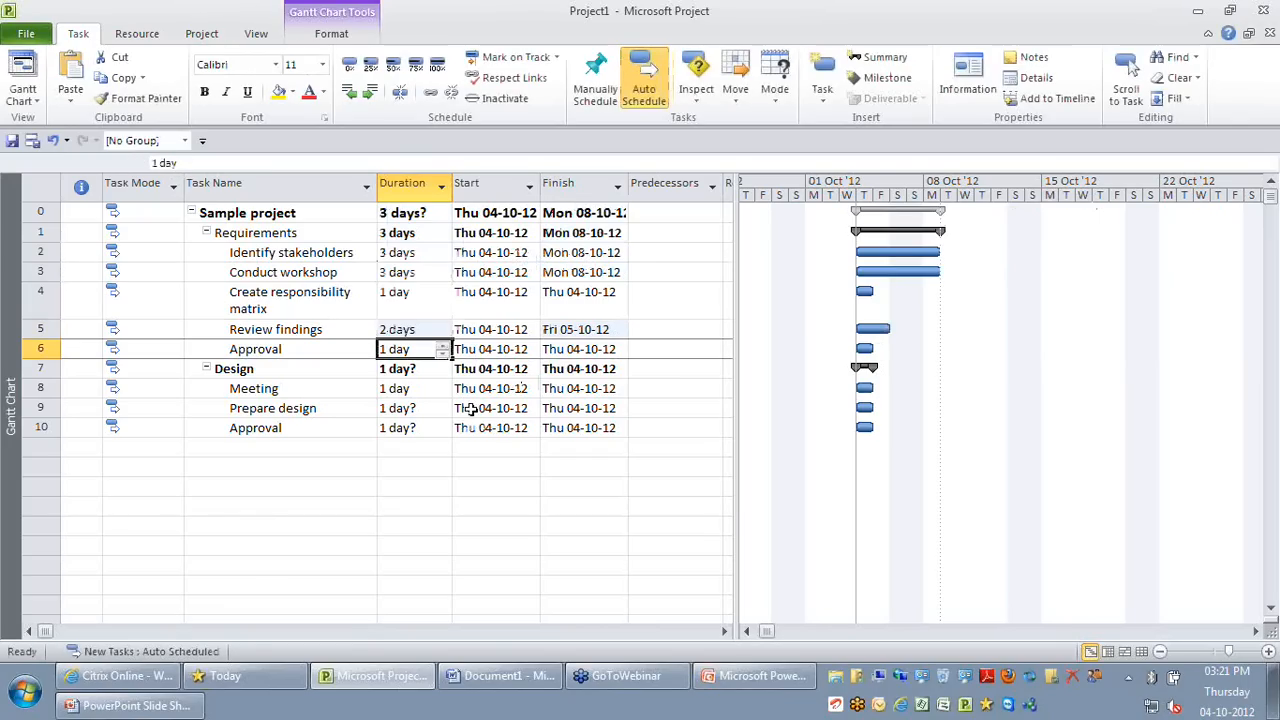
- Set the durations of the Design tasks: Meeting to 2 days and Prepare design to 4 days
{"action": "left_click", "coordinate": [441, 390]}
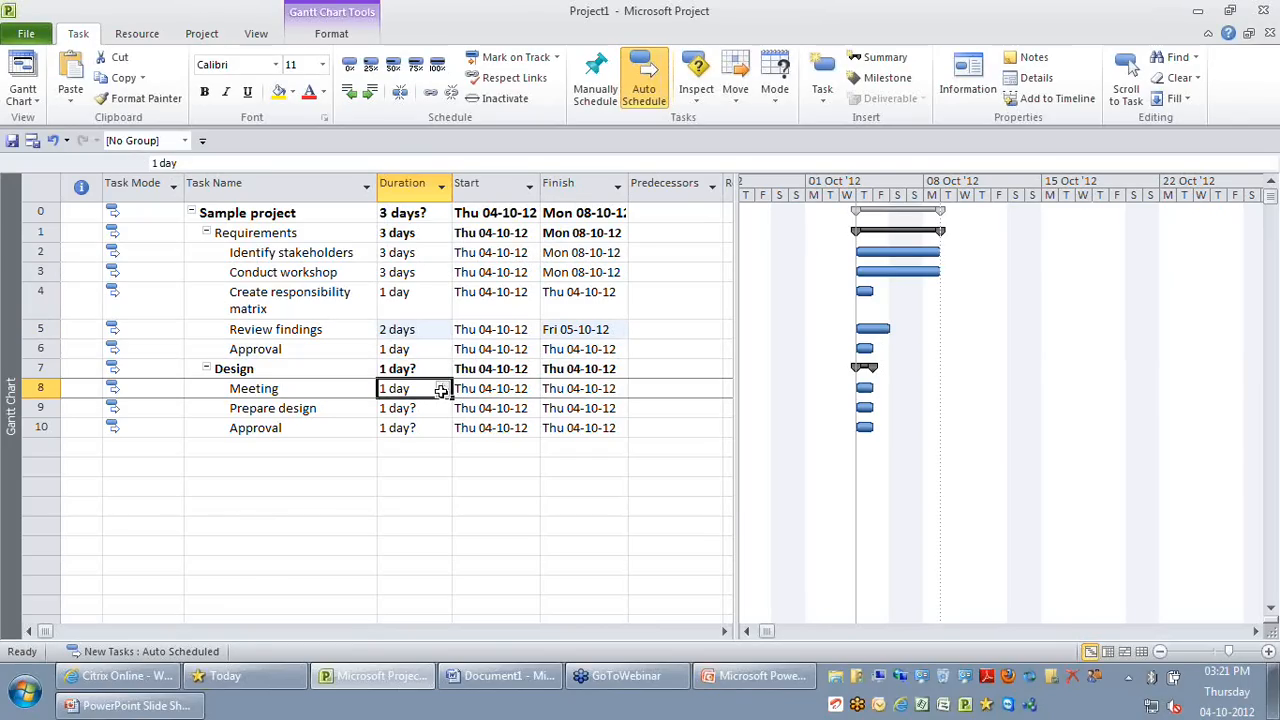
{"action": "type", "text": "2 days"}
{"action": "key", "text": "Return"}
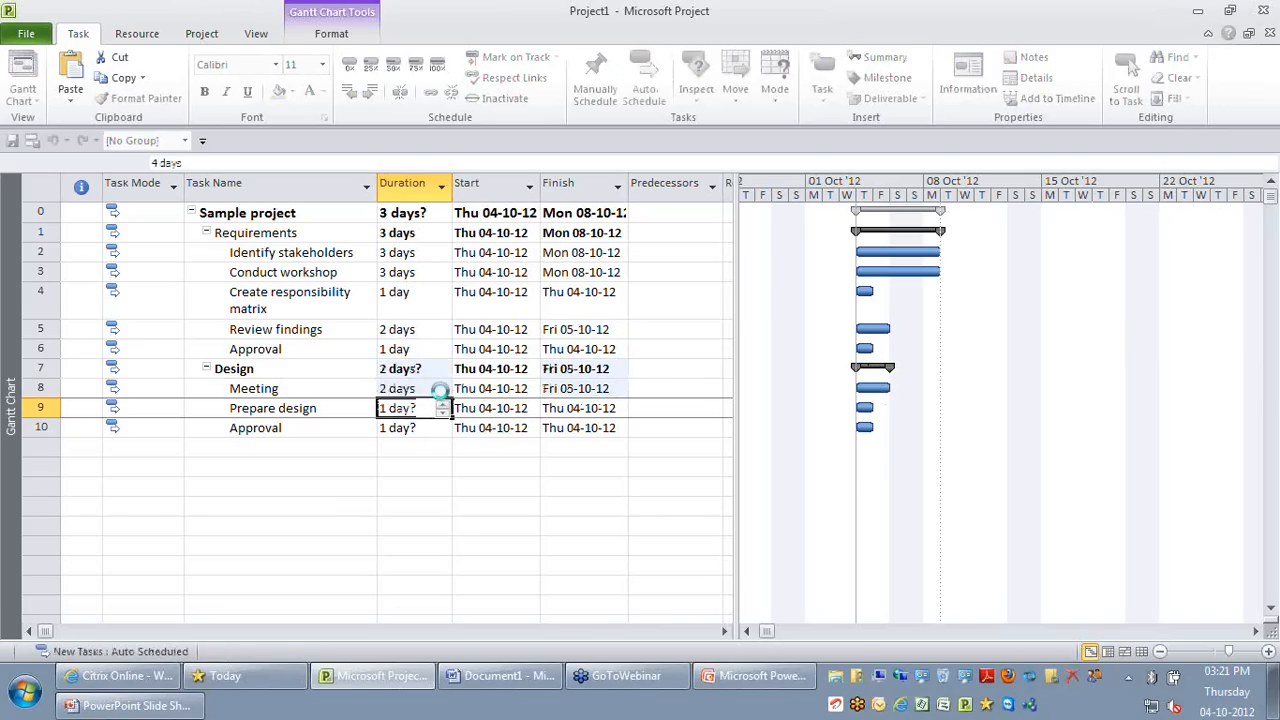
{"action": "type", "text": "4"}
{"action": "key", "text": "Return"}
{"action": "key", "text": "Return"}
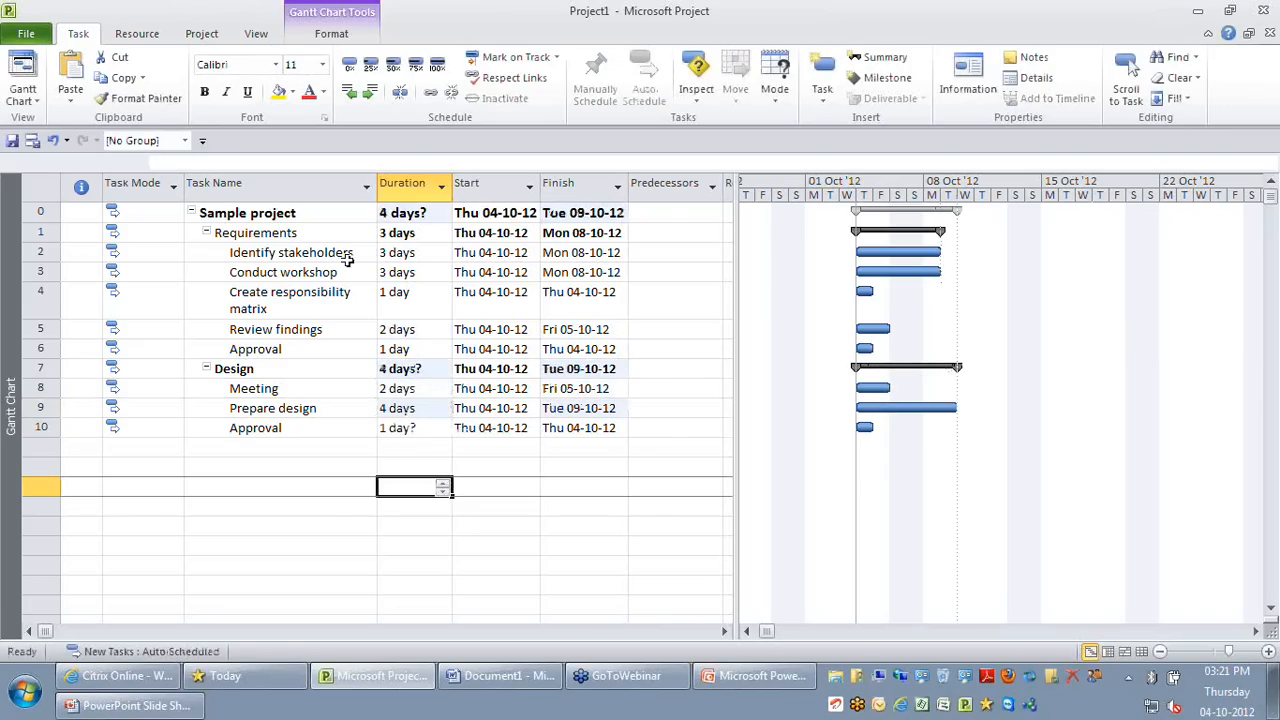
- Insert a new task in the empty row below the Approval task under Design
{"action": "left_click", "coordinate": [278, 236]}
{"action": "left_click_drag", "start_coordinate": [281, 238], "coordinate": [300, 416]}
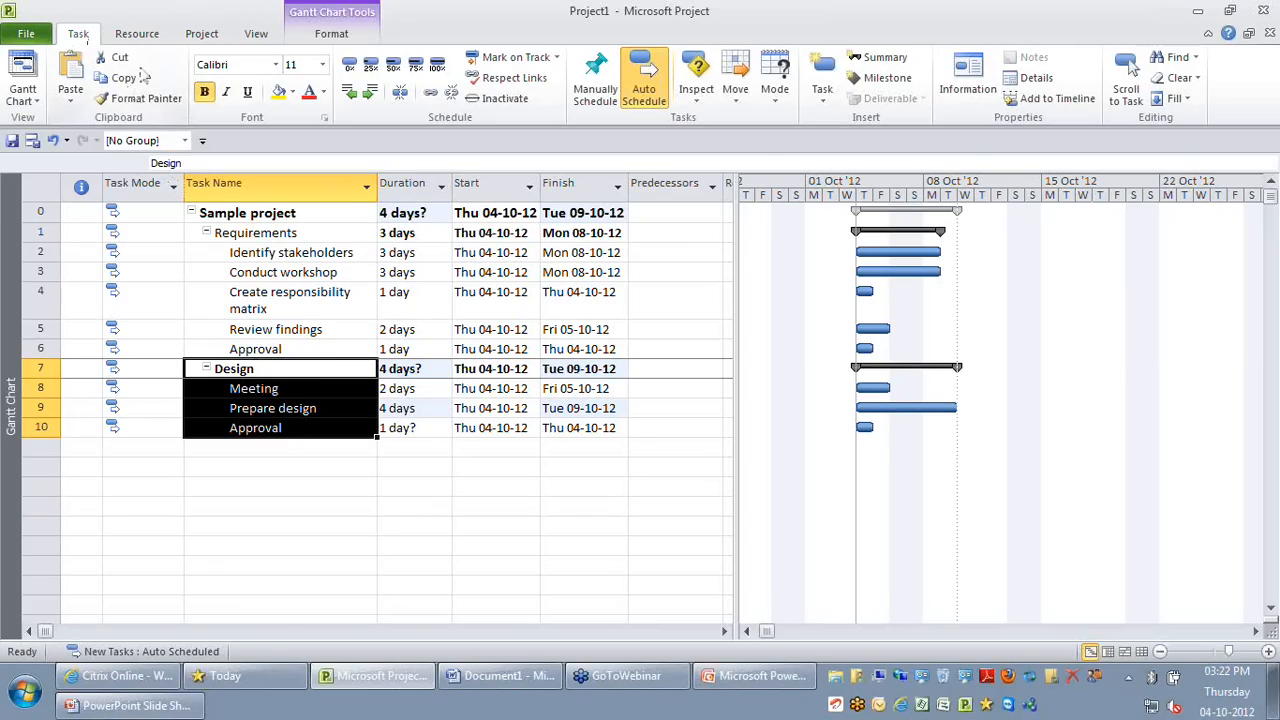
{"action": "left_click", "coordinate": [821, 94]}
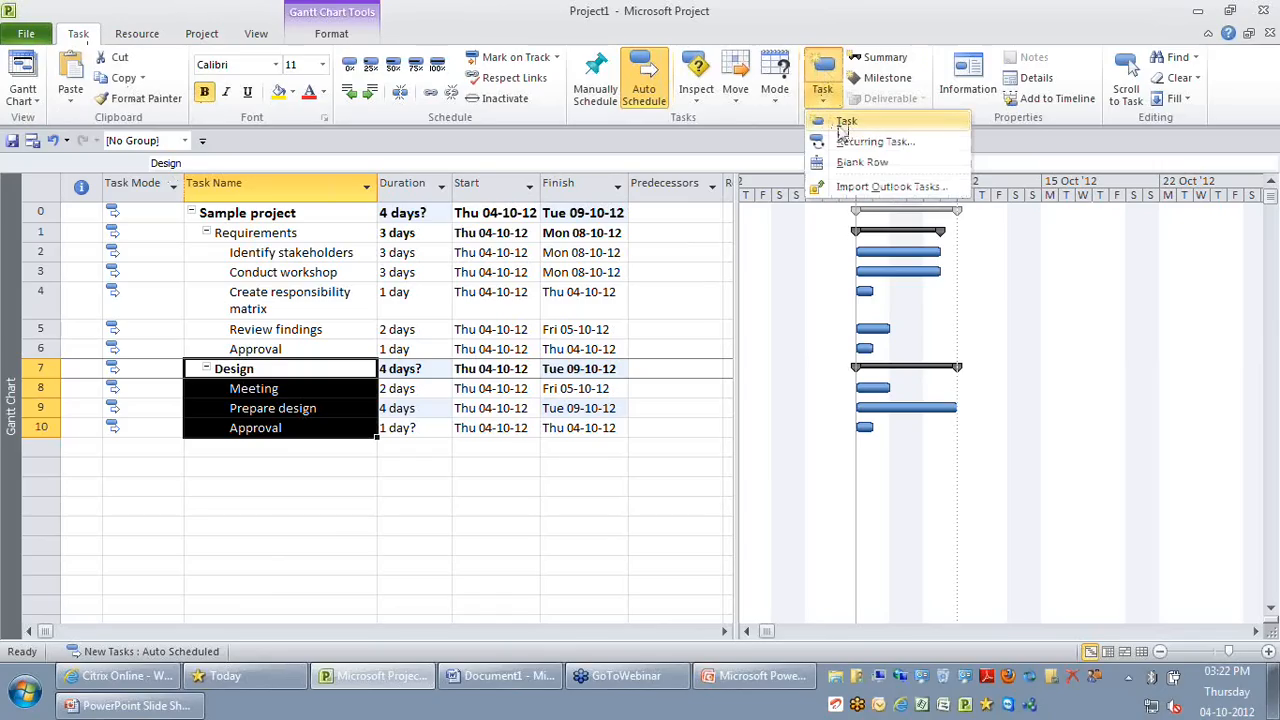
{"action": "left_click", "coordinate": [314, 441]}
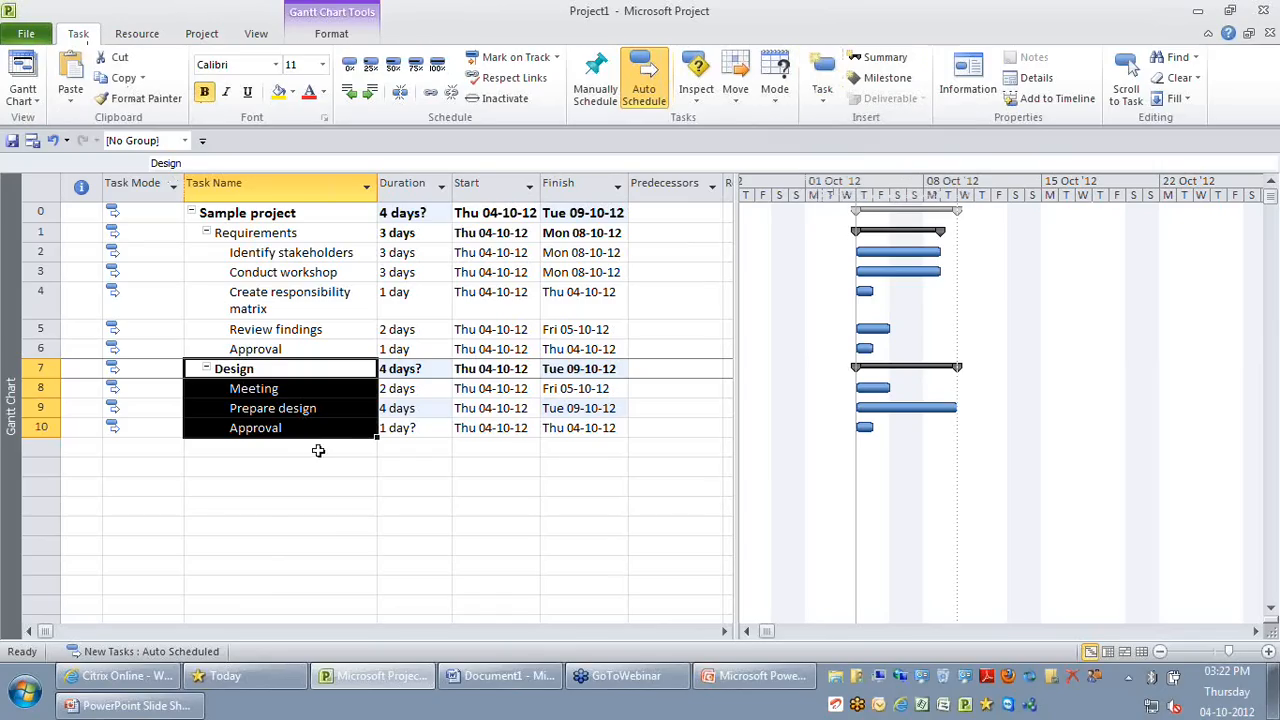
{"action": "left_click", "coordinate": [318, 447]}
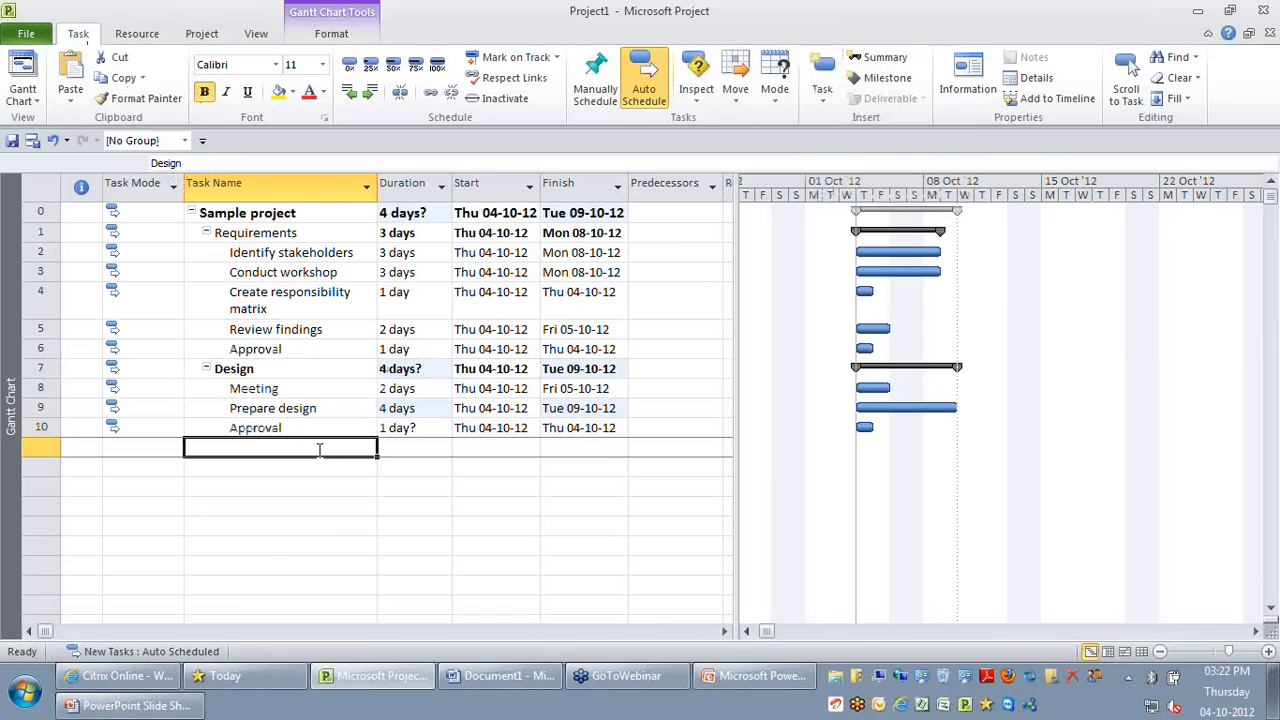
{"action": "left_click", "coordinate": [822, 67]}
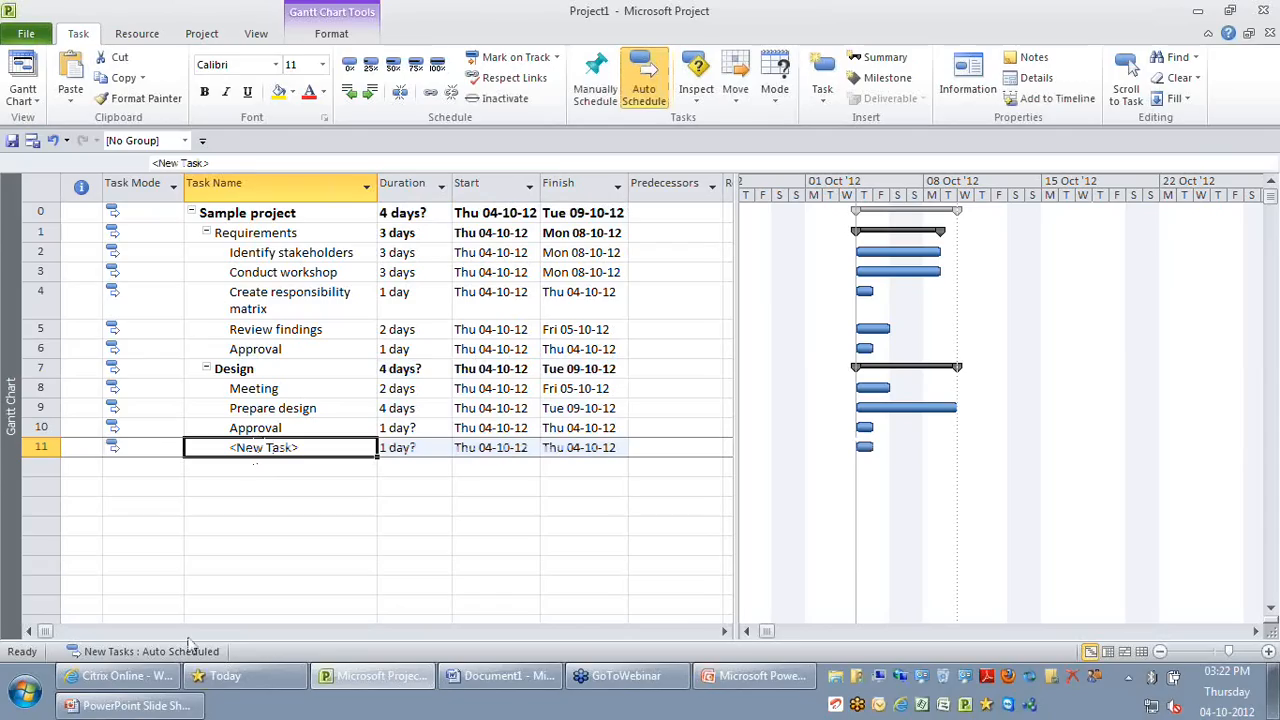
- Rename the new task in row 11 as Final Review
{"action": "left_click", "coordinate": [422, 447]}
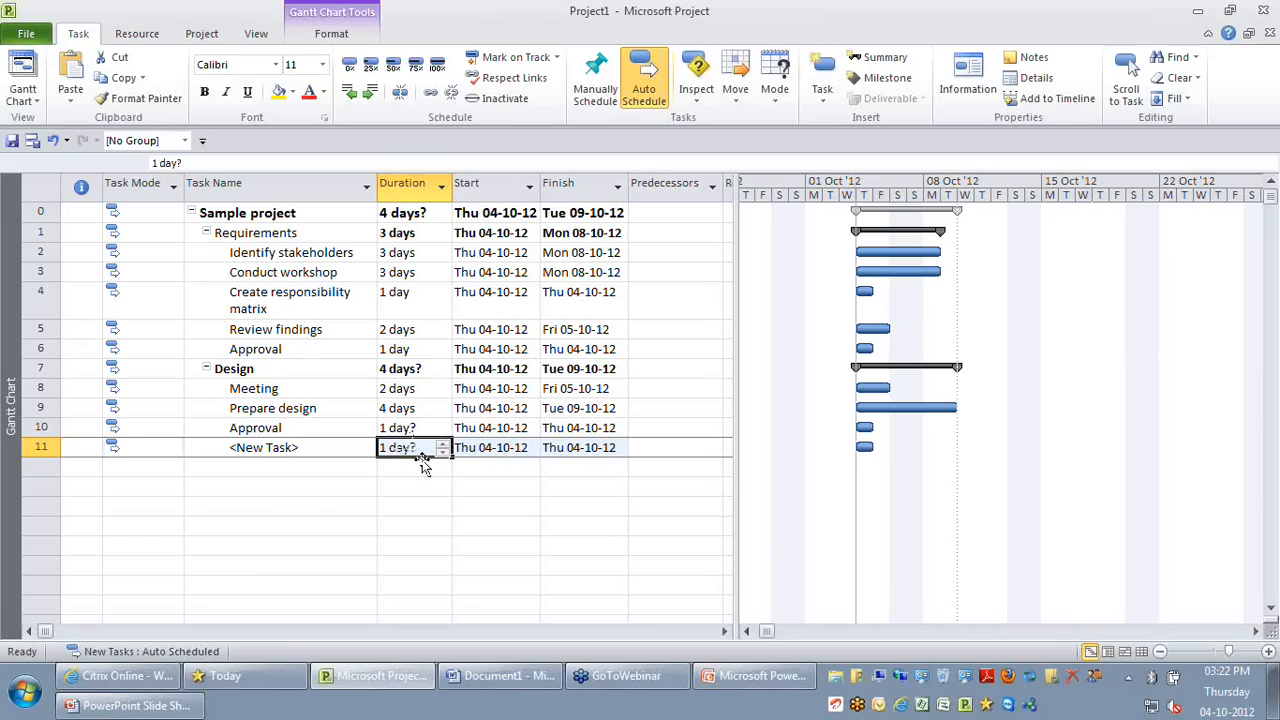
{"action": "left_click", "coordinate": [320, 447]}
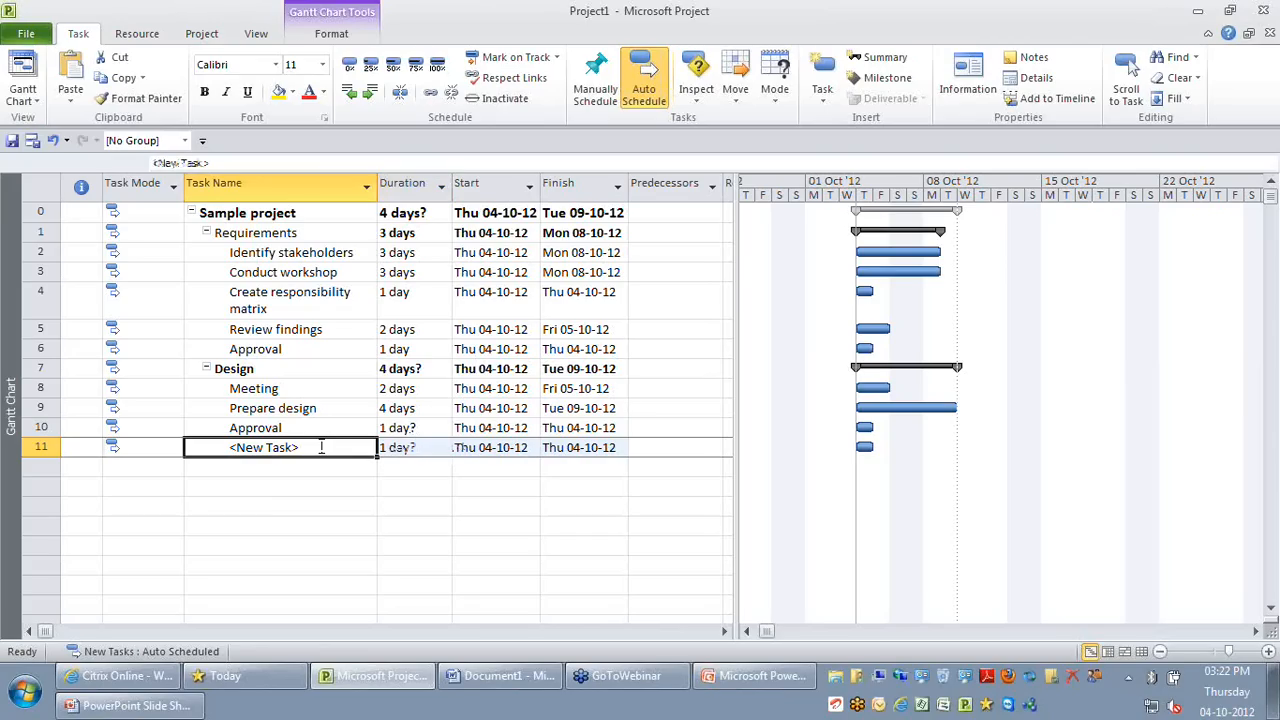
{"action": "type", "text": "F"}
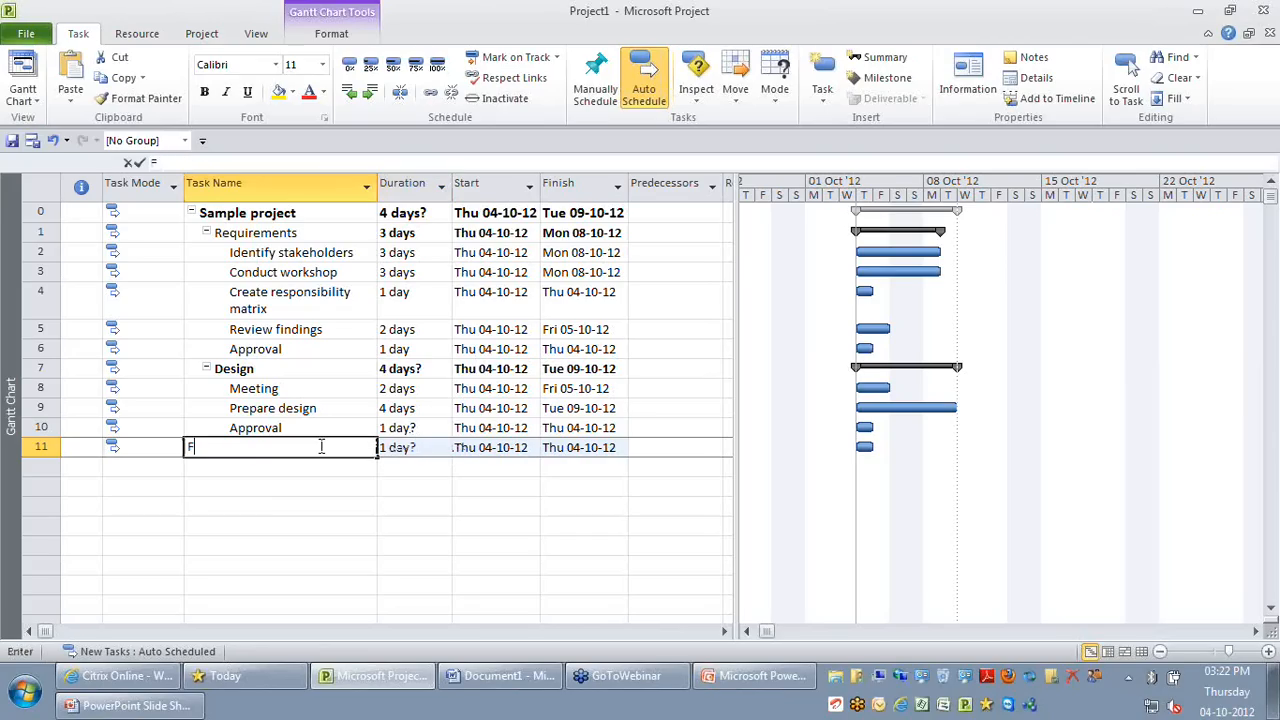
{"action": "type", "text": "inal R"}
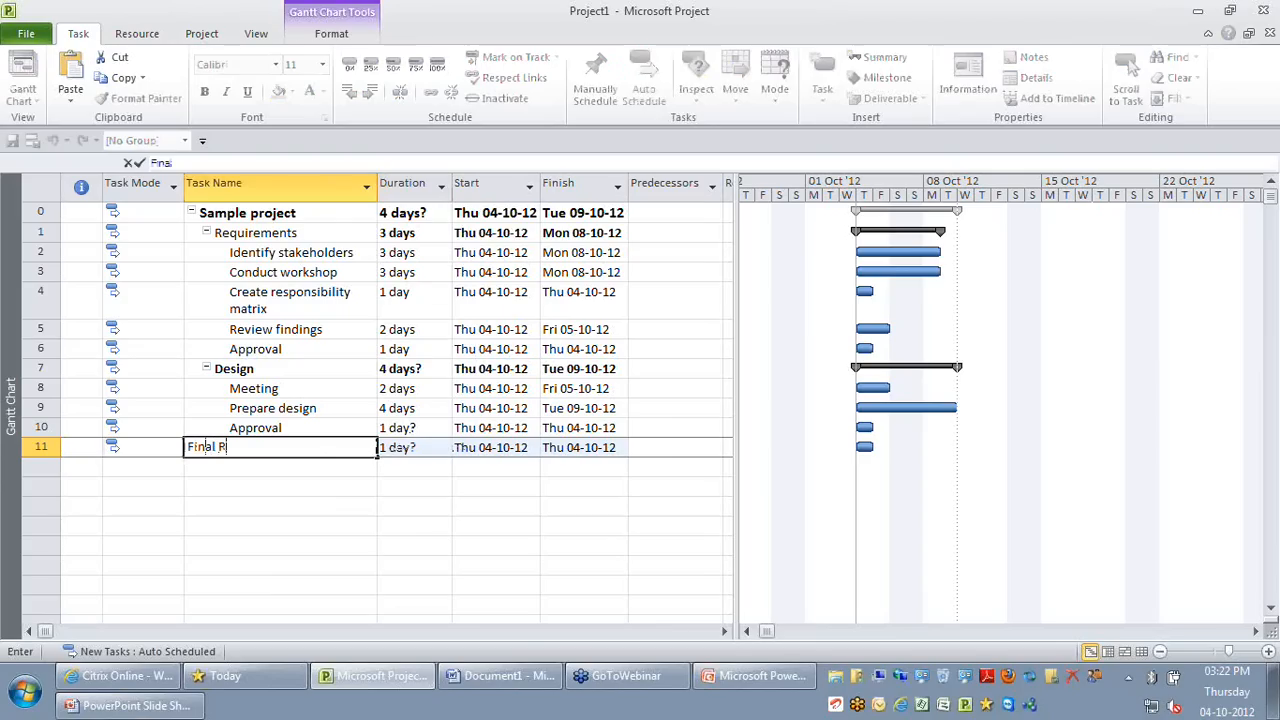
{"action": "type", "text": "eview"}
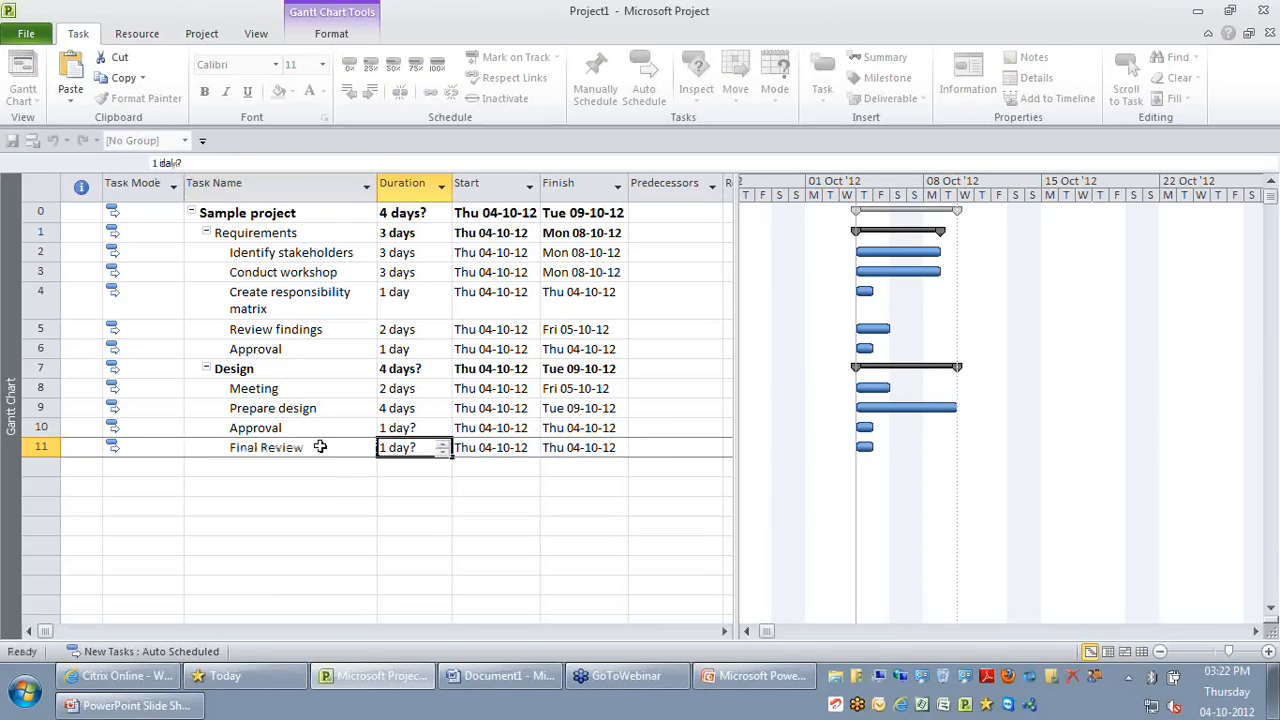
{"action": "key", "text": "Tab"}
- Clear the Estimated option for the Final Review task's duration in its task information
{"action": "left_click", "coordinate": [206, 164]}
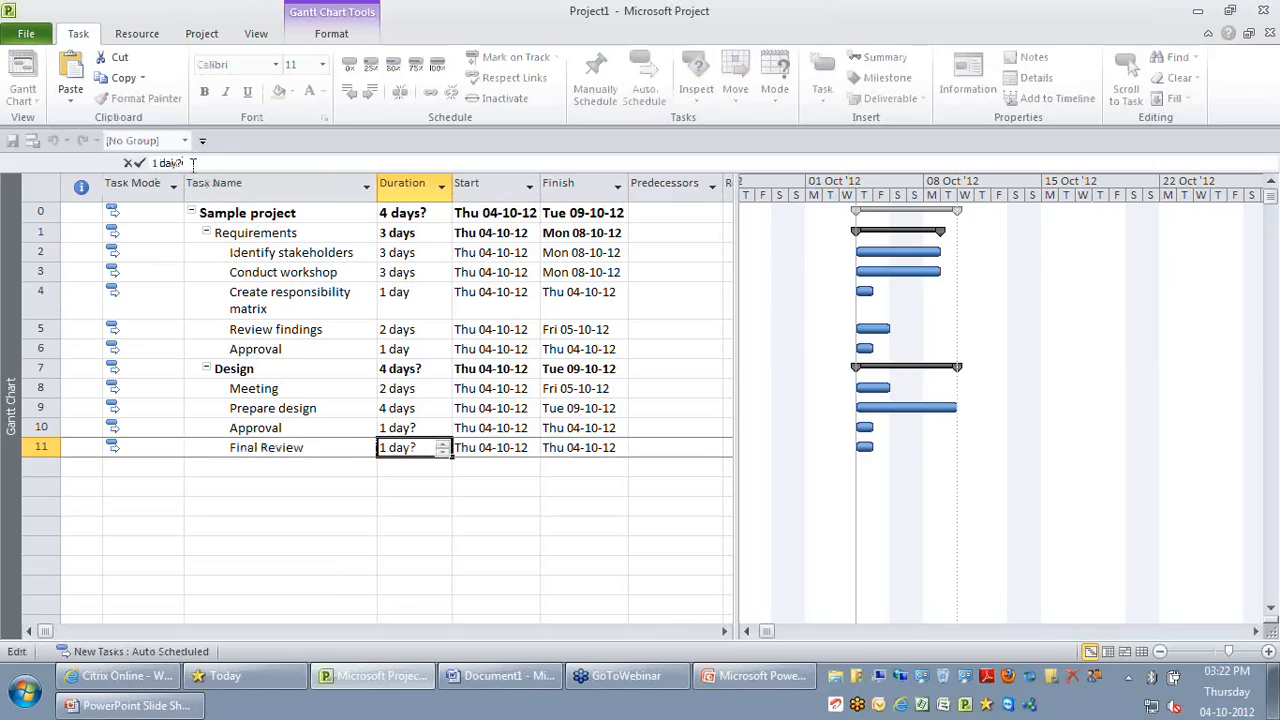
{"action": "left_click", "coordinate": [343, 450]}
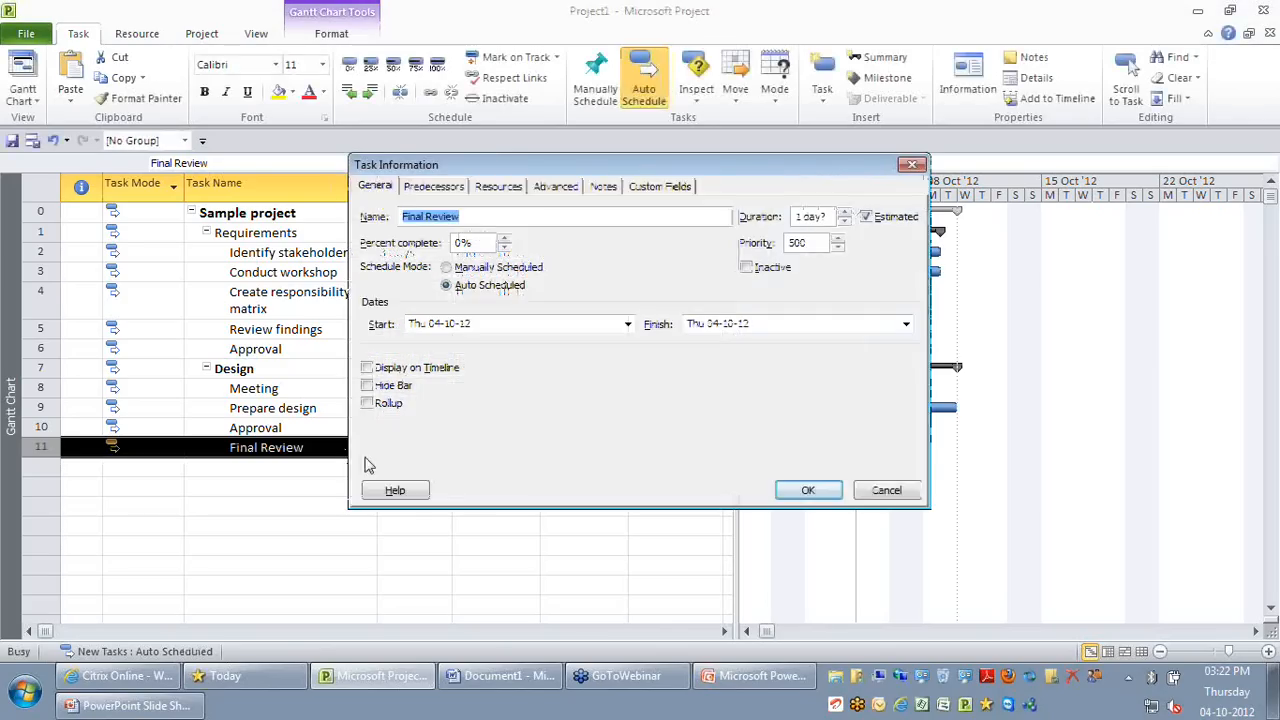
{"action": "left_click", "coordinate": [893, 217]}
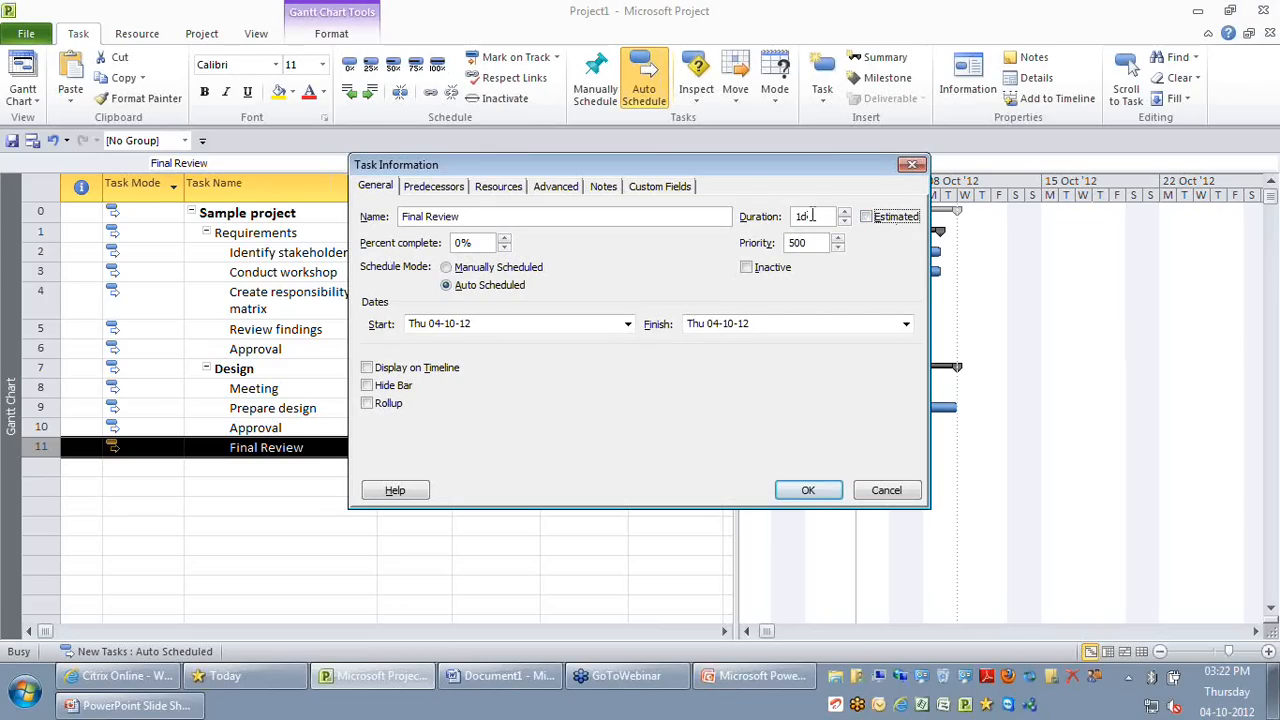
{"action": "double_click", "coordinate": [812, 216]}
{"action": "left_click", "coordinate": [808, 491]}
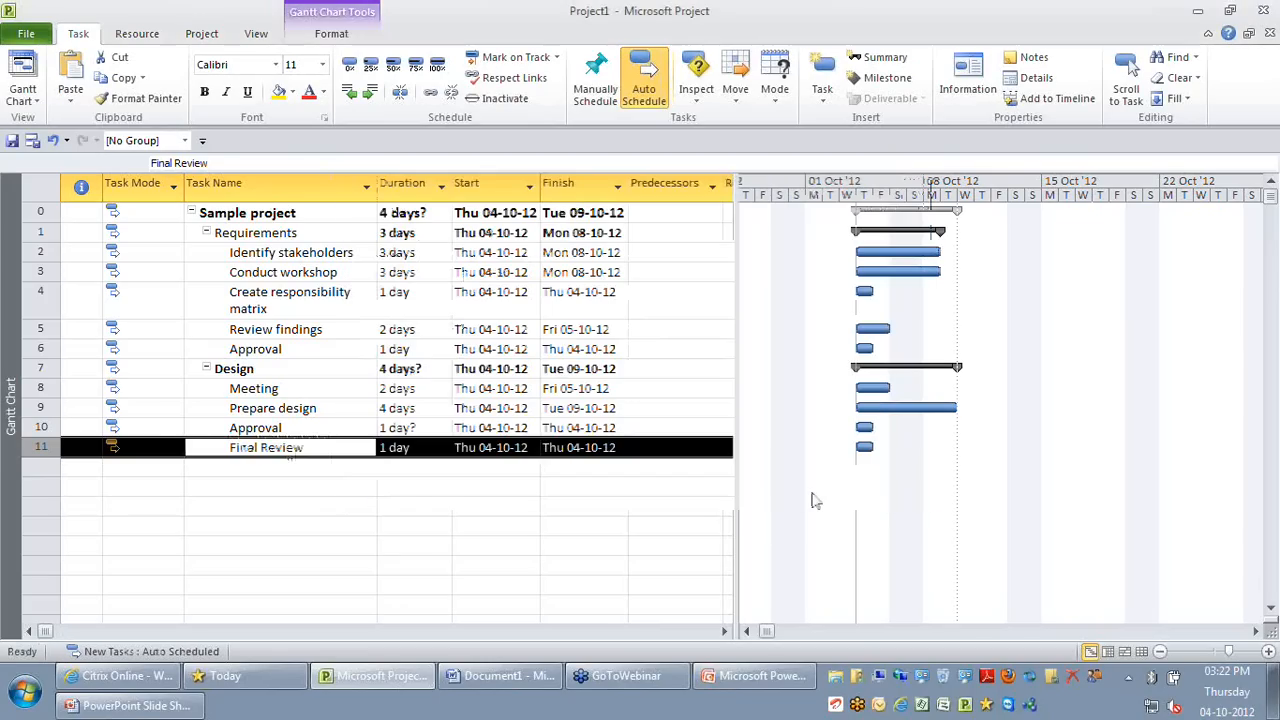
{"action": "left_click", "coordinate": [408, 447]}
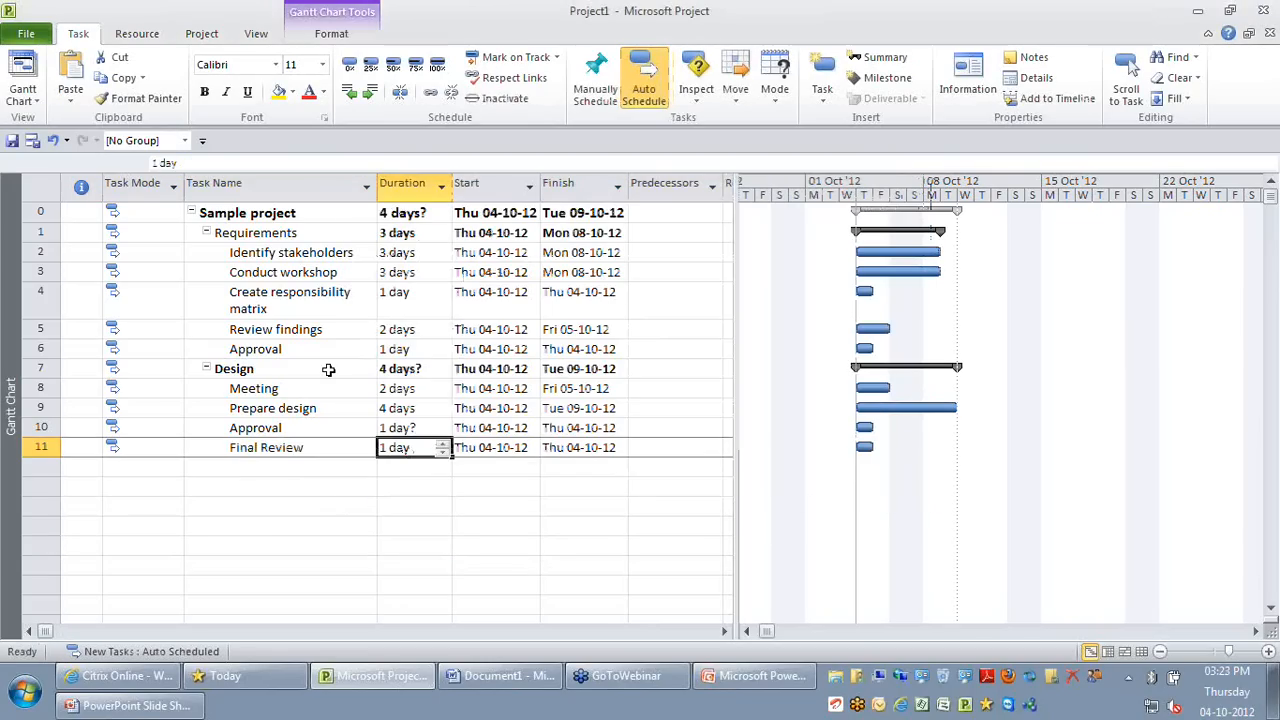
- Remove the question mark from the duration of the Approval task under Design, making it a confirmed 1 day
{"action": "left_click", "coordinate": [328, 369]}
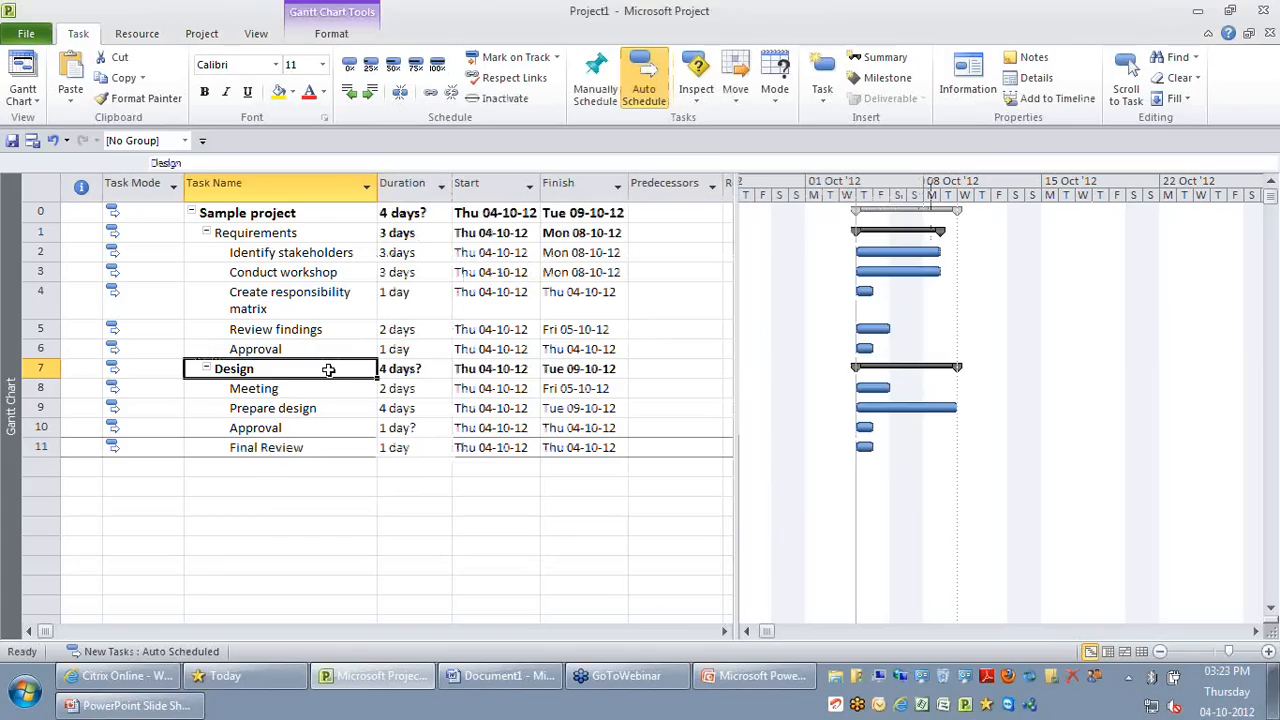
{"action": "left_click", "coordinate": [348, 428]}
{"action": "left_click", "coordinate": [417, 429]}
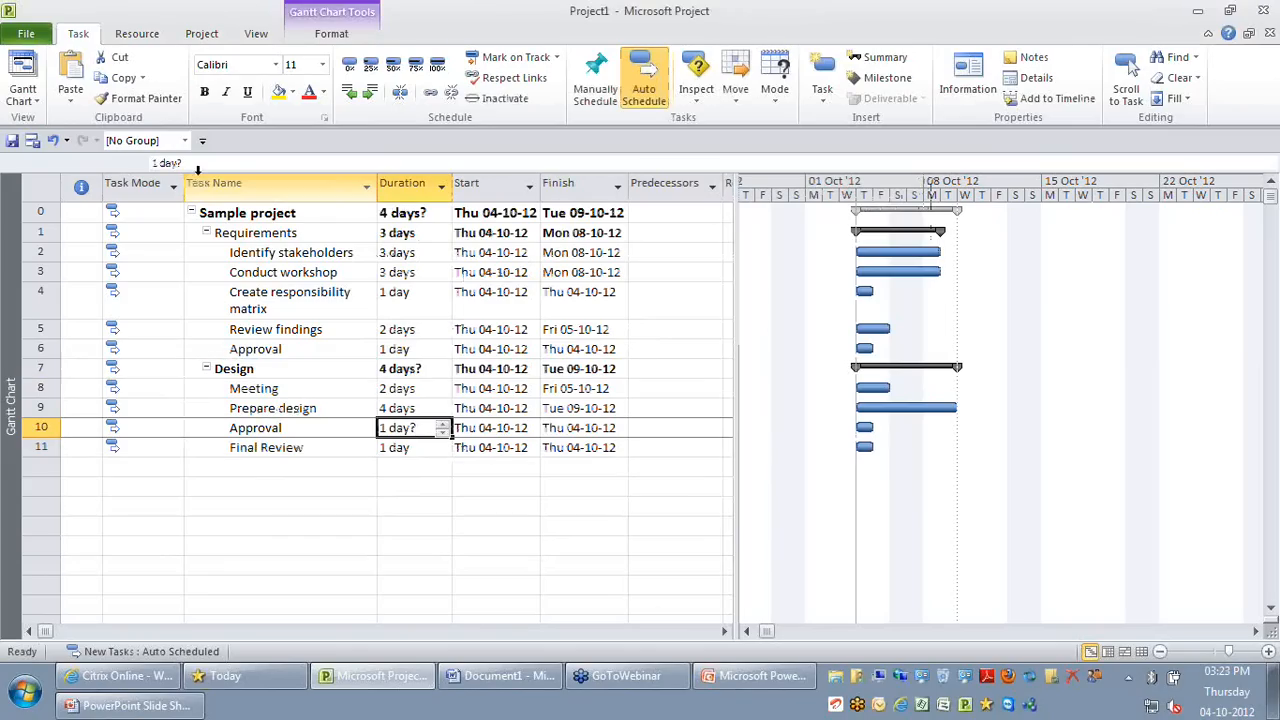
{"action": "left_click", "coordinate": [196, 164]}
{"action": "key", "text": "BackSpace"}
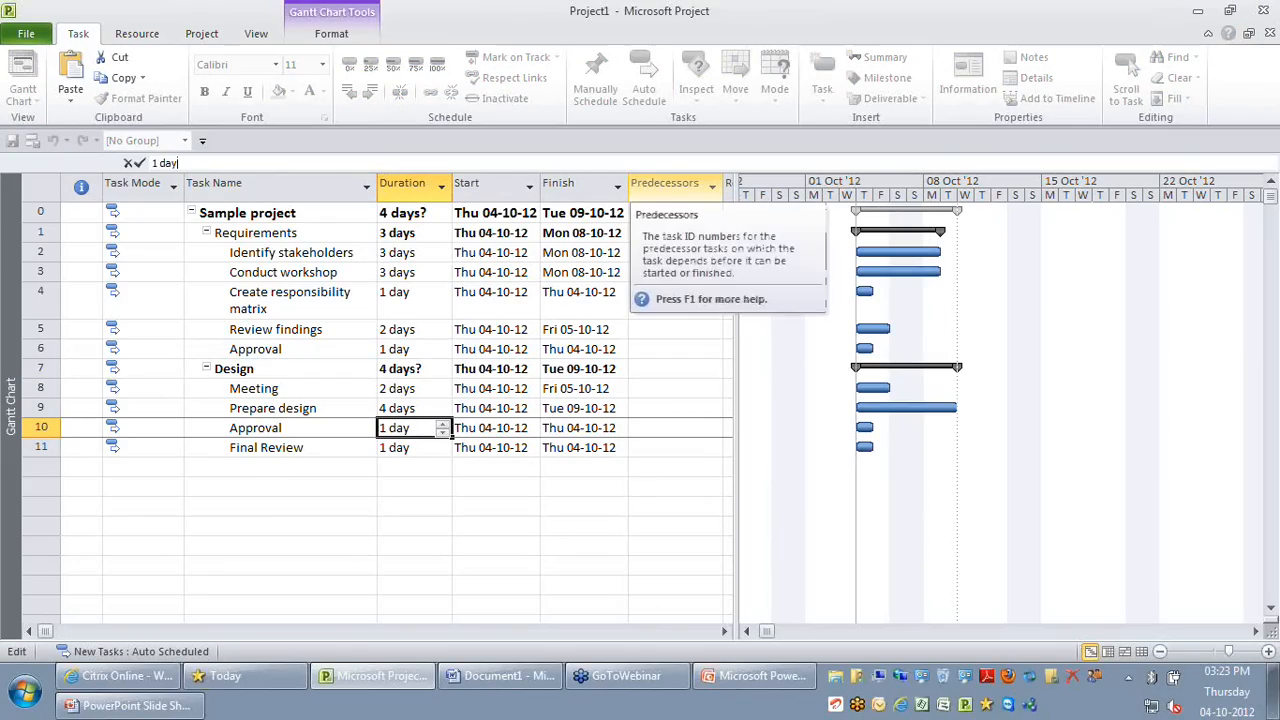
{"action": "key", "text": "Return"}
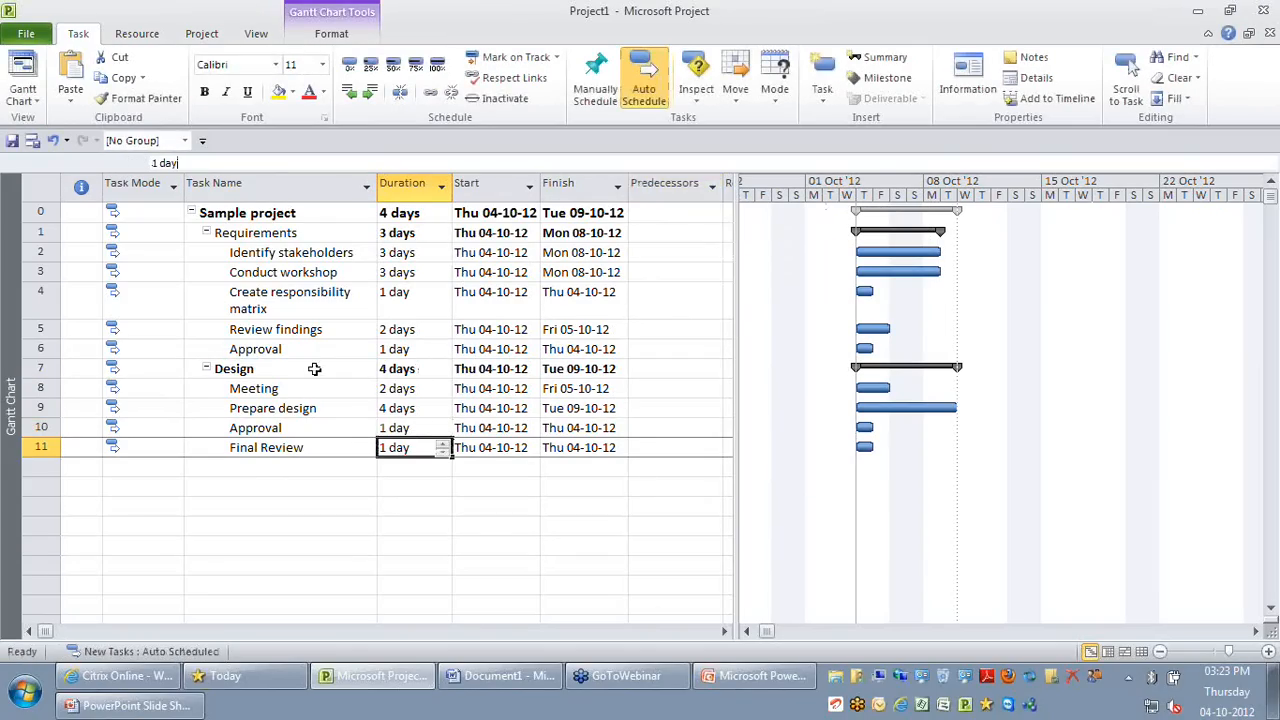
- Examine the Design and Requirements summary tasks and the Start, Finish and Duration columns to see how the scheduled values roll up
{"action": "left_click", "coordinate": [314, 369]}
{"action": "left_click", "coordinate": [428, 369]}
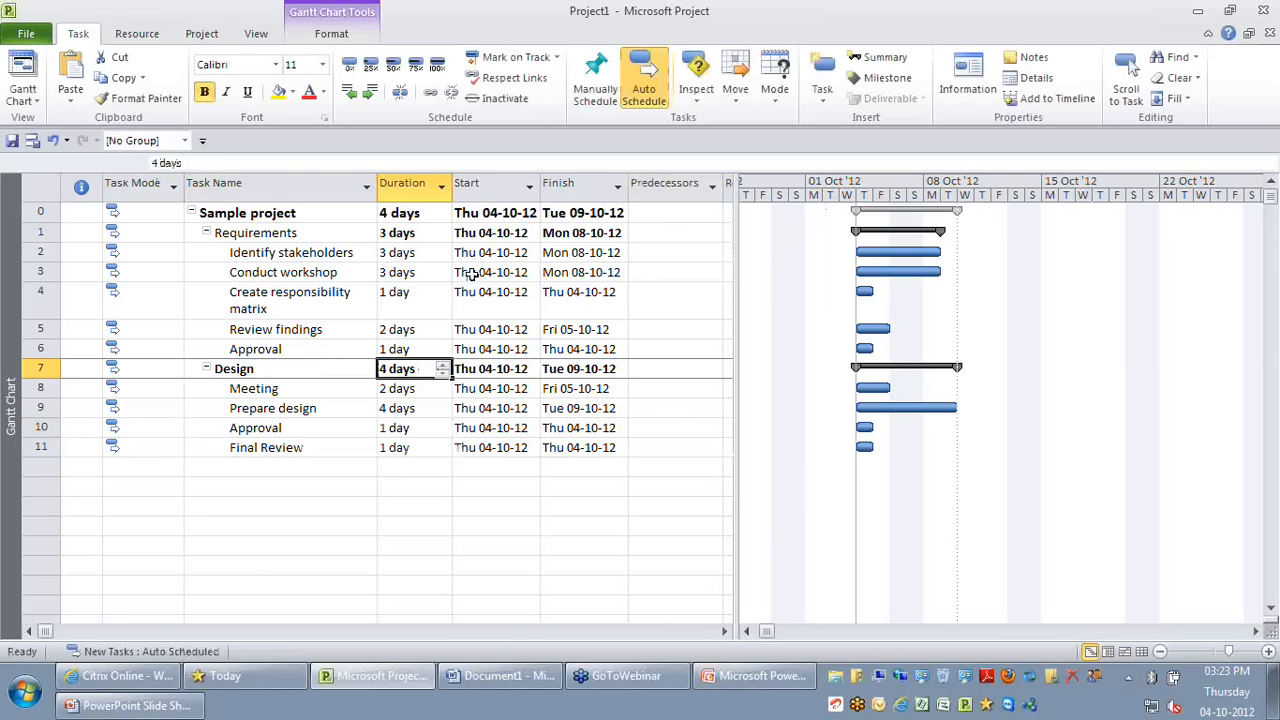
{"action": "left_click", "coordinate": [308, 237]}
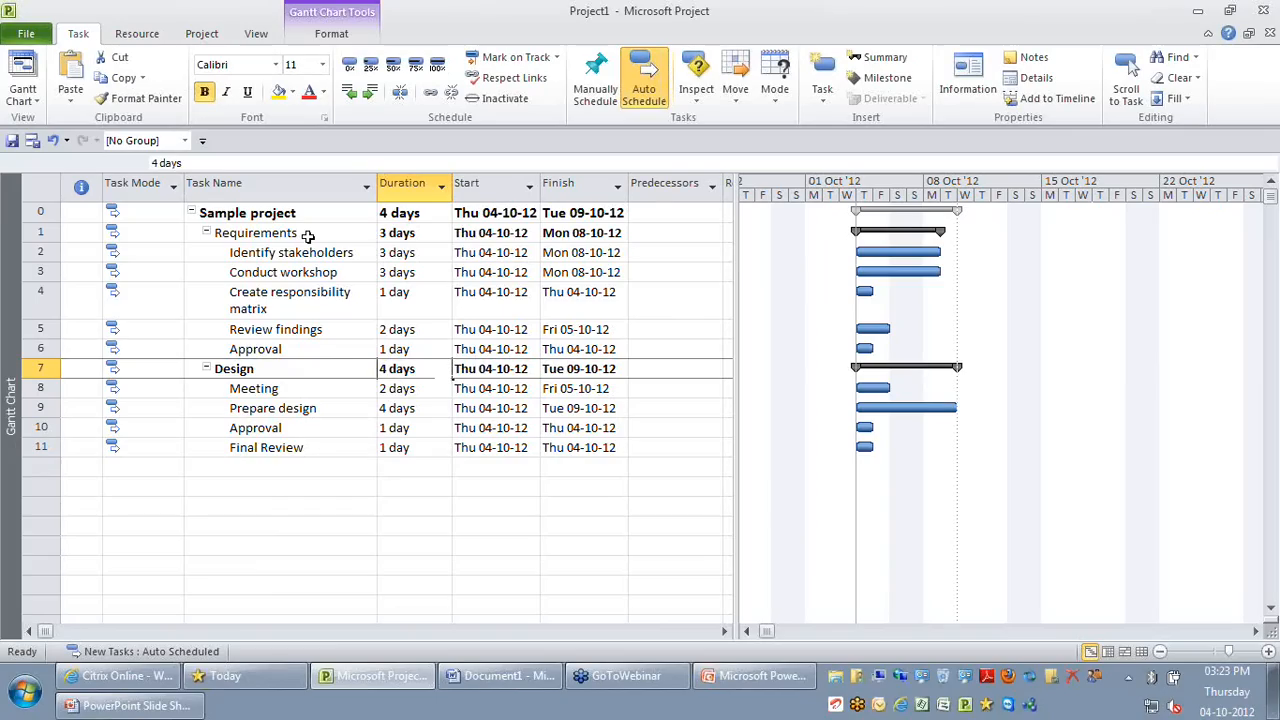
{"action": "left_click", "coordinate": [312, 346]}
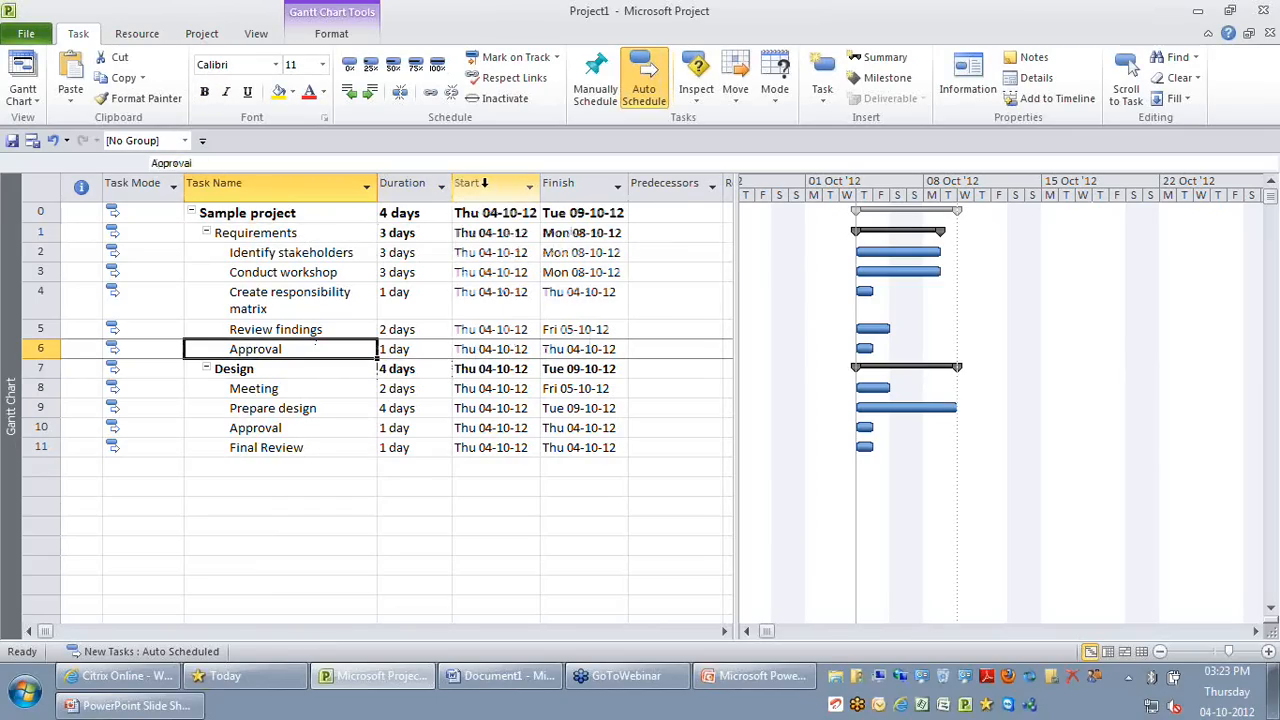
{"action": "left_click", "coordinate": [484, 183]}
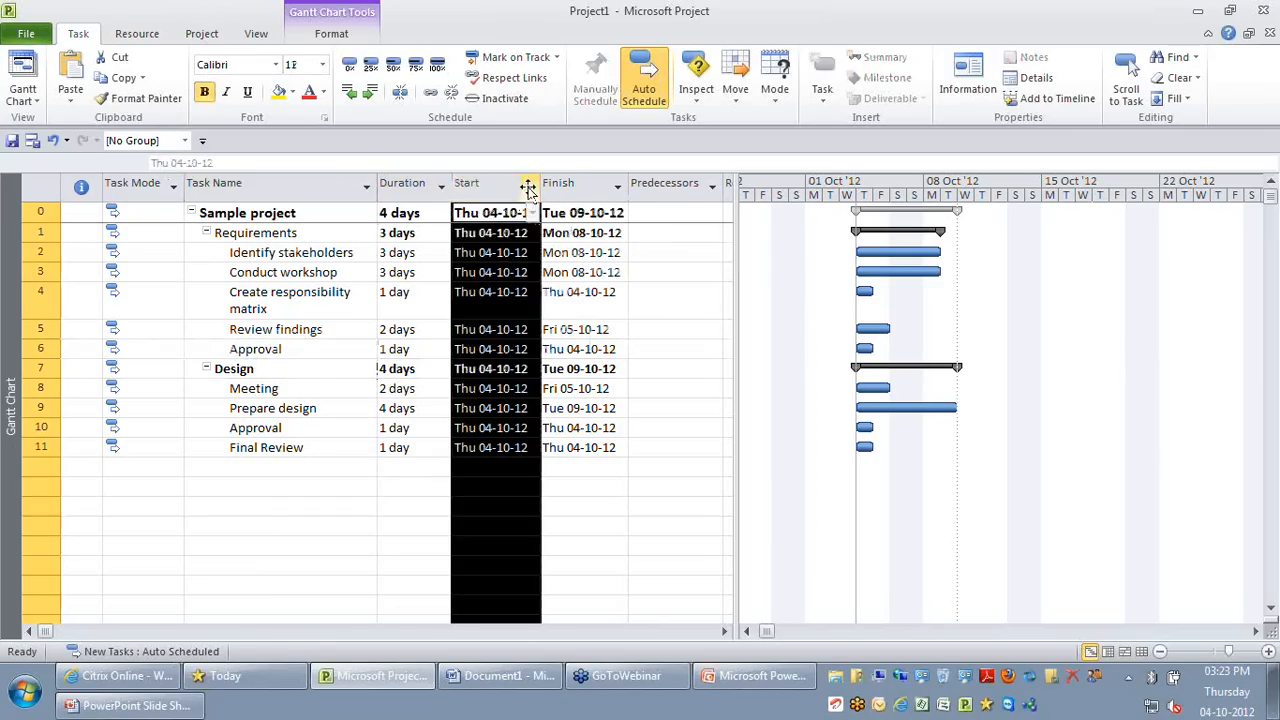
{"action": "left_click", "coordinate": [575, 180]}
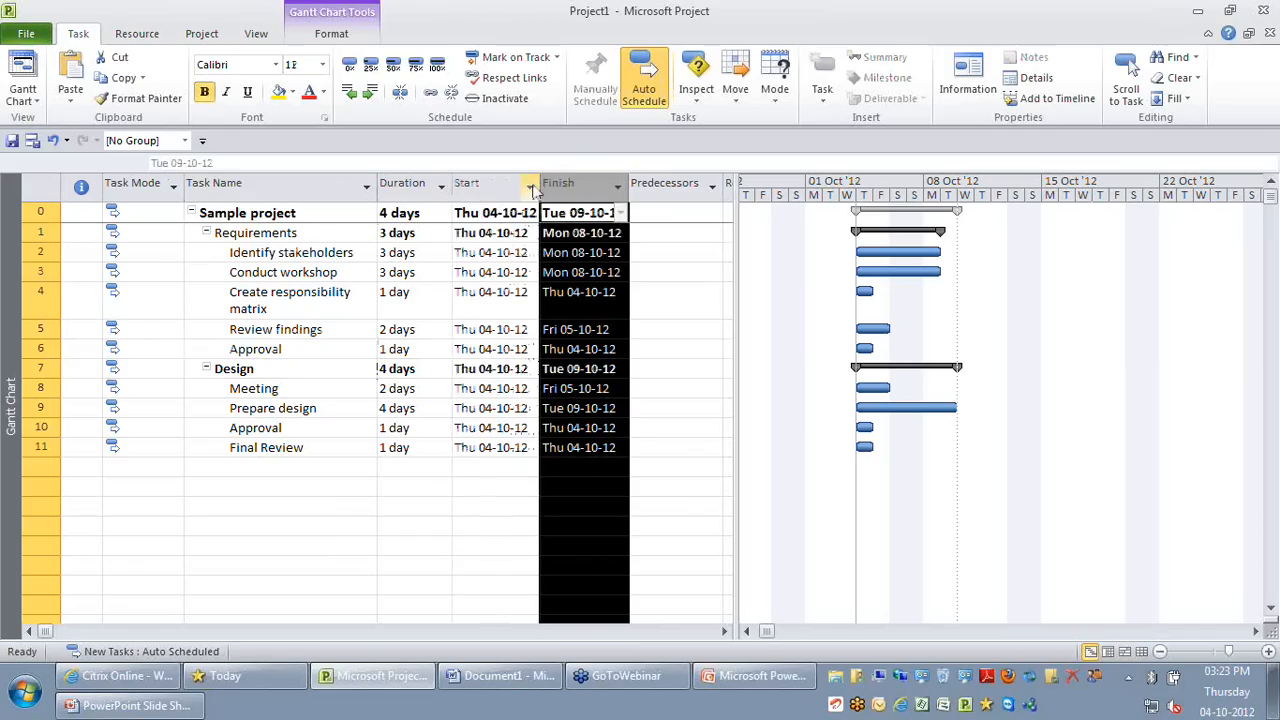
{"action": "left_click", "coordinate": [405, 184]}
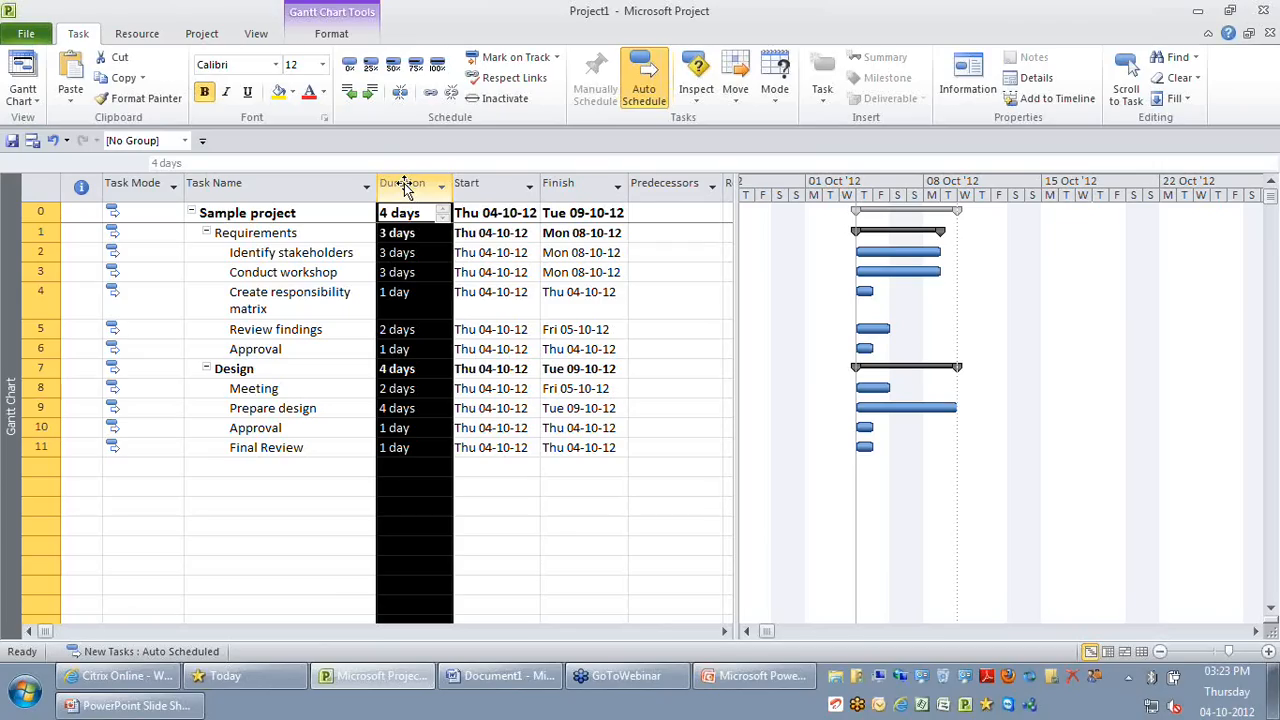
{"action": "left_click", "coordinate": [315, 368]}
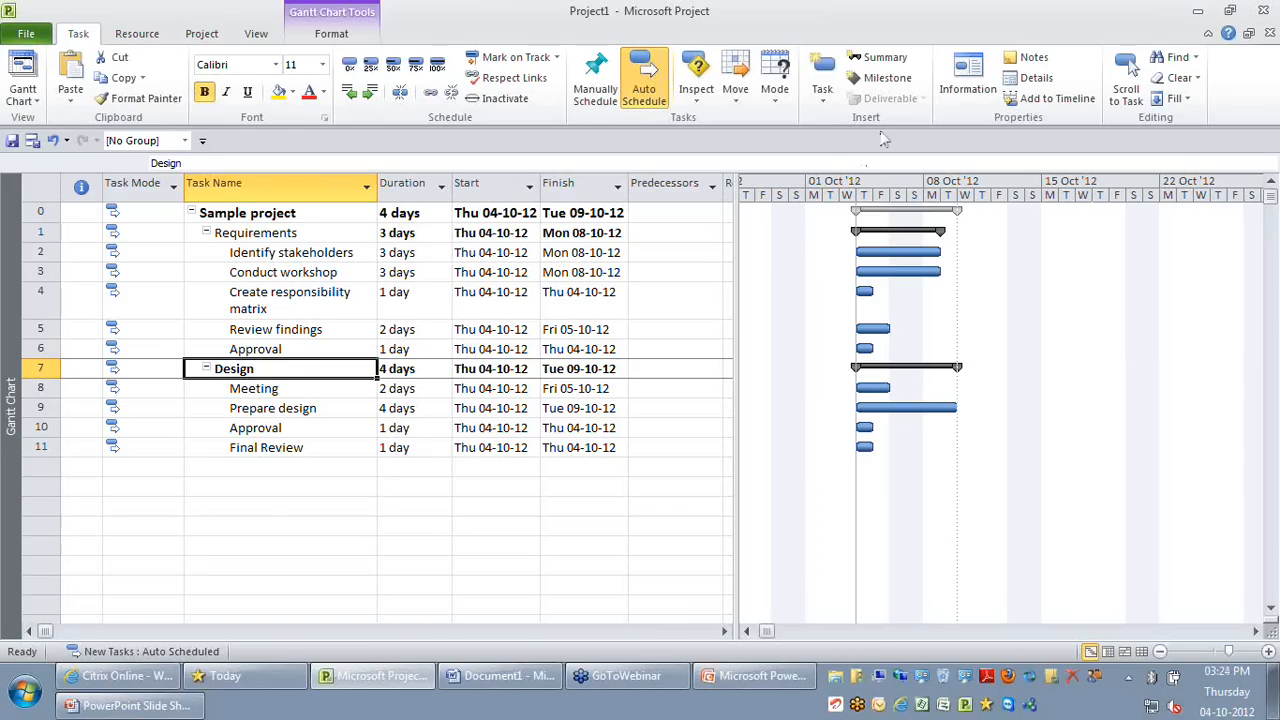
- Insert a milestone above the Design summary task, at the end of the Requirements group, and check its duration
{"action": "left_click", "coordinate": [886, 79]}
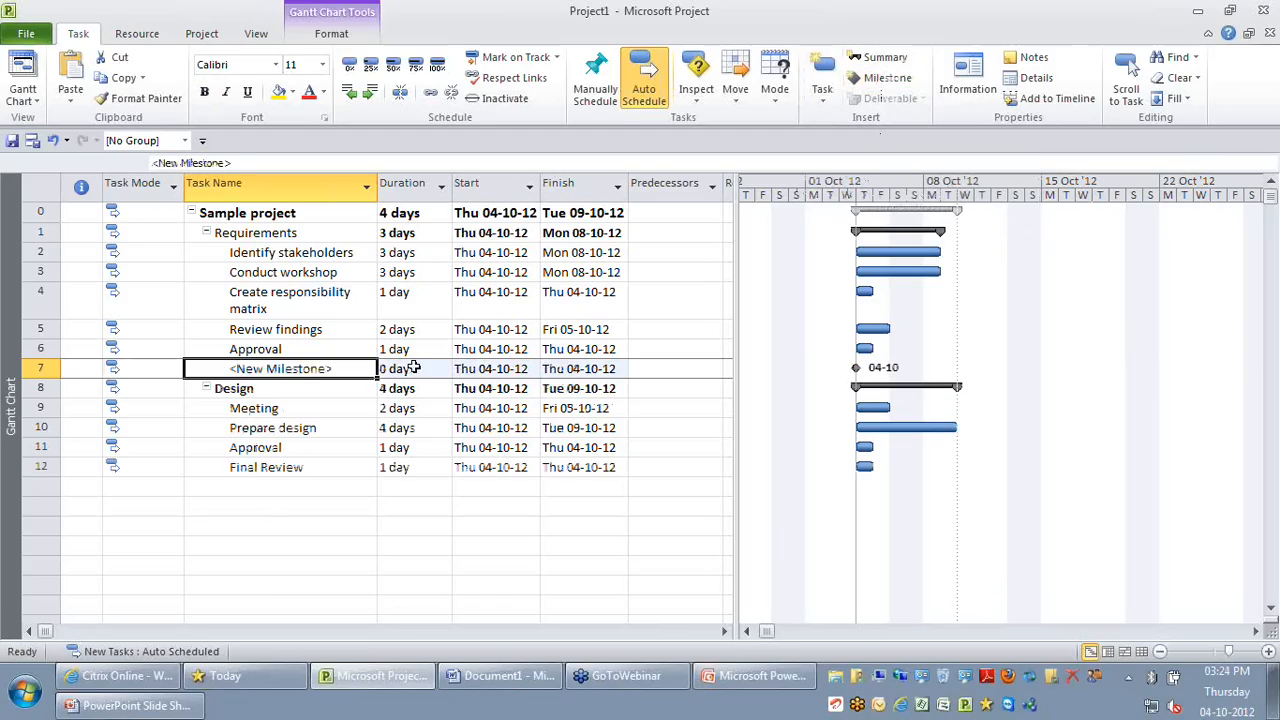
{"action": "left_click", "coordinate": [414, 368]}
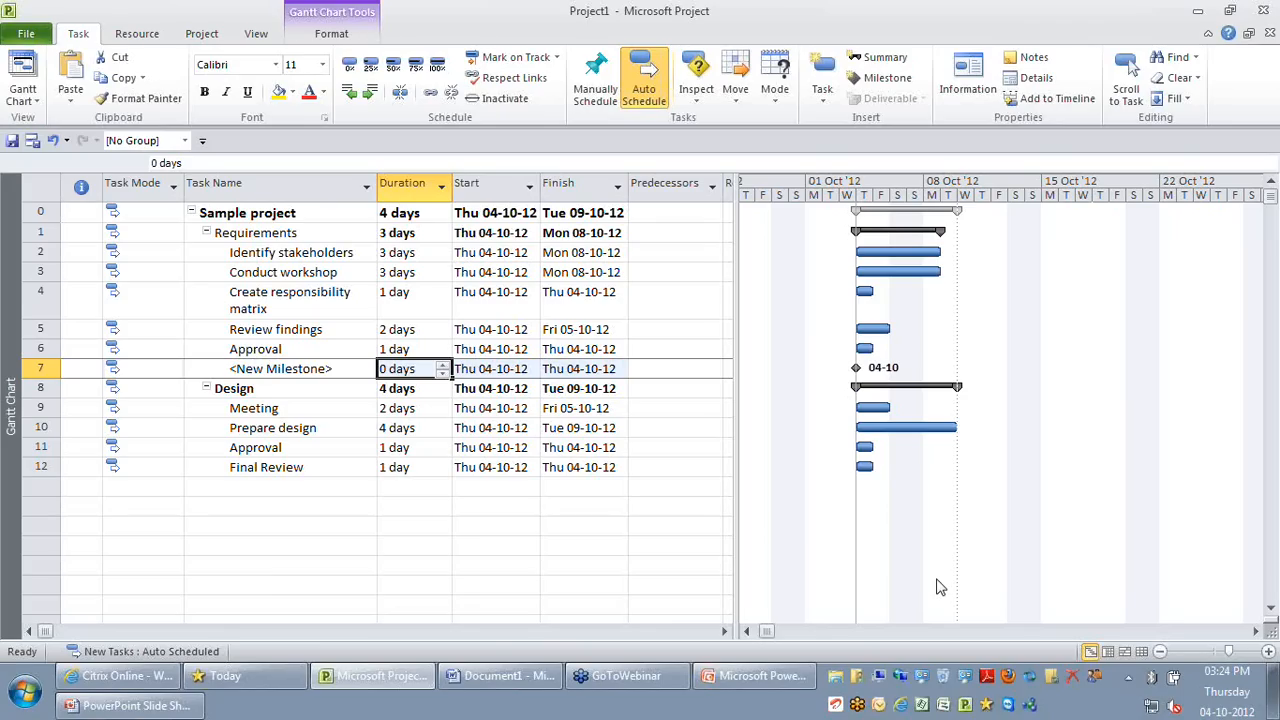
{"action": "key", "text": "shift+Tab"}
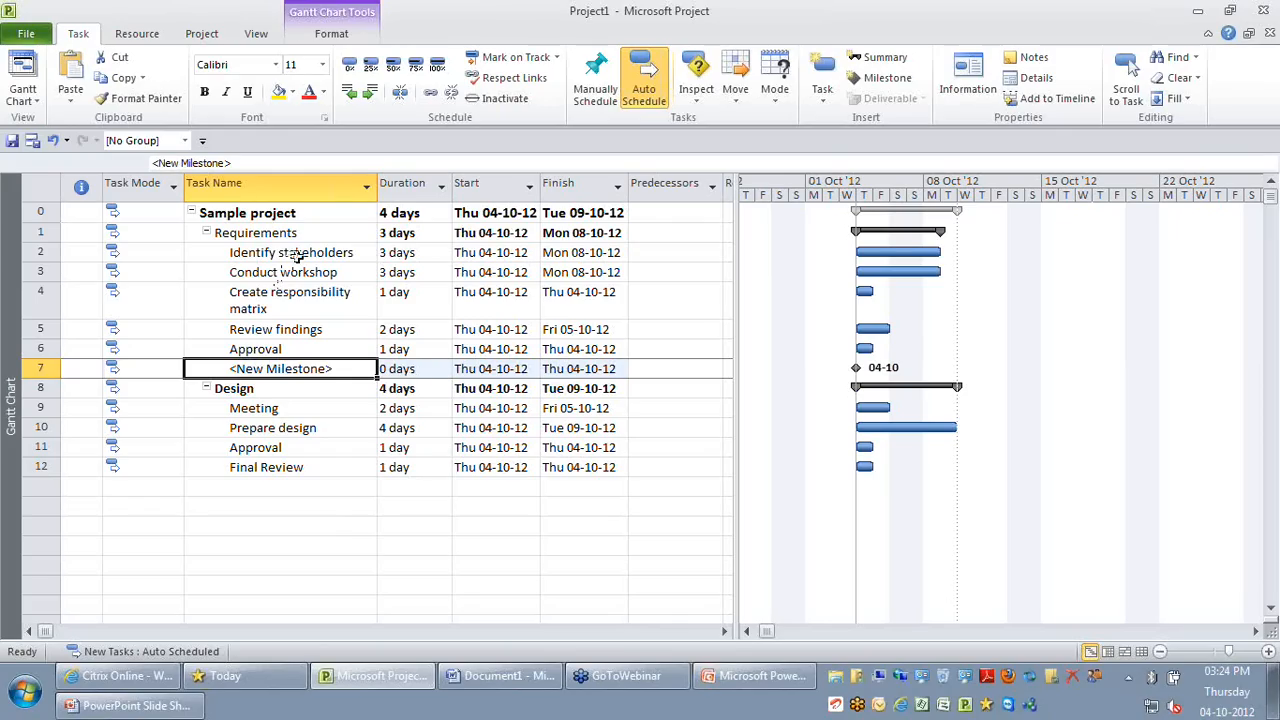
{"action": "left_click_drag", "start_coordinate": [298, 254], "coordinate": [300, 349]}
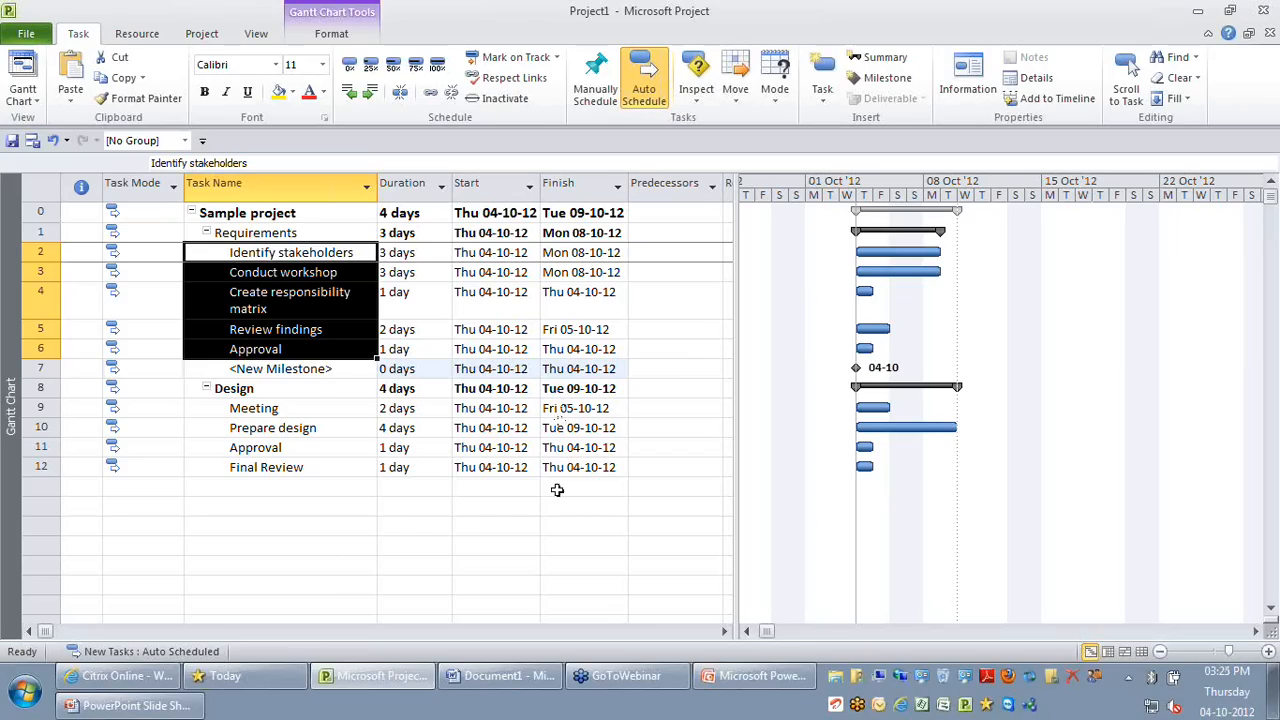
- Rename the new milestone as Requirements Signed off and widen the Task Name column to fit the full task names
{"action": "left_click", "coordinate": [362, 368]}
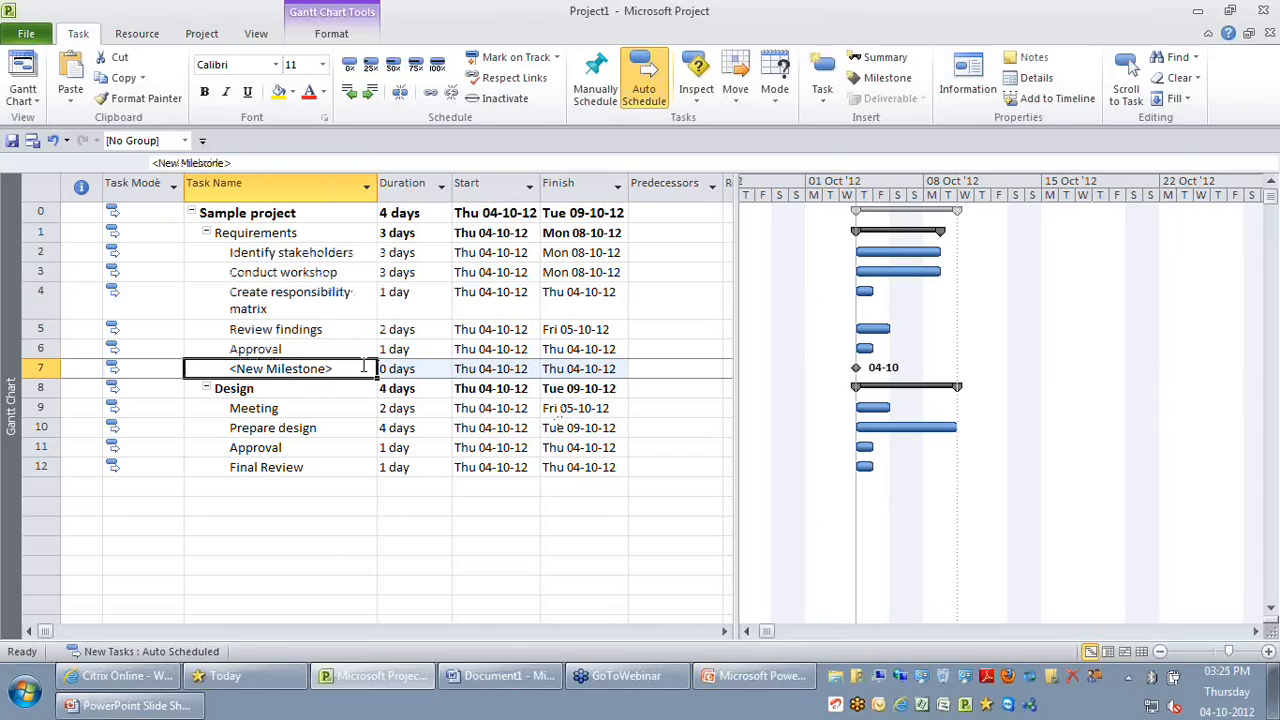
{"action": "type", "text": "R"}
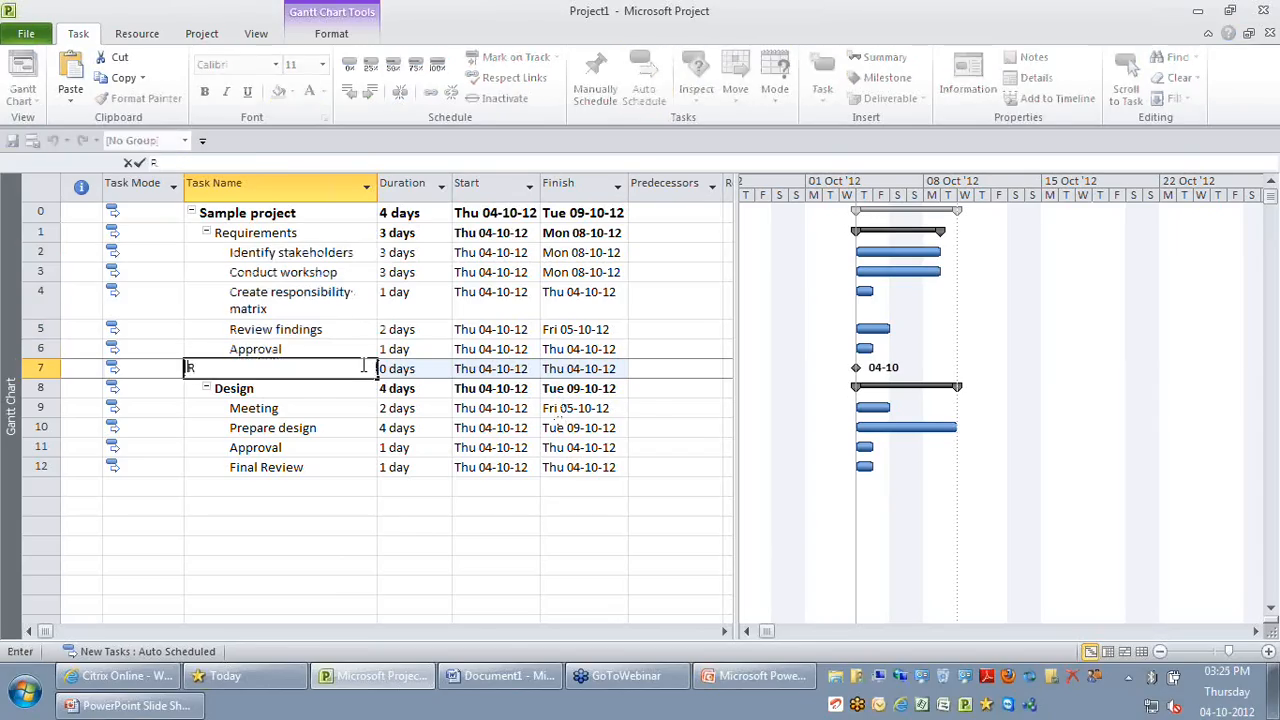
{"action": "type", "text": "equi"}
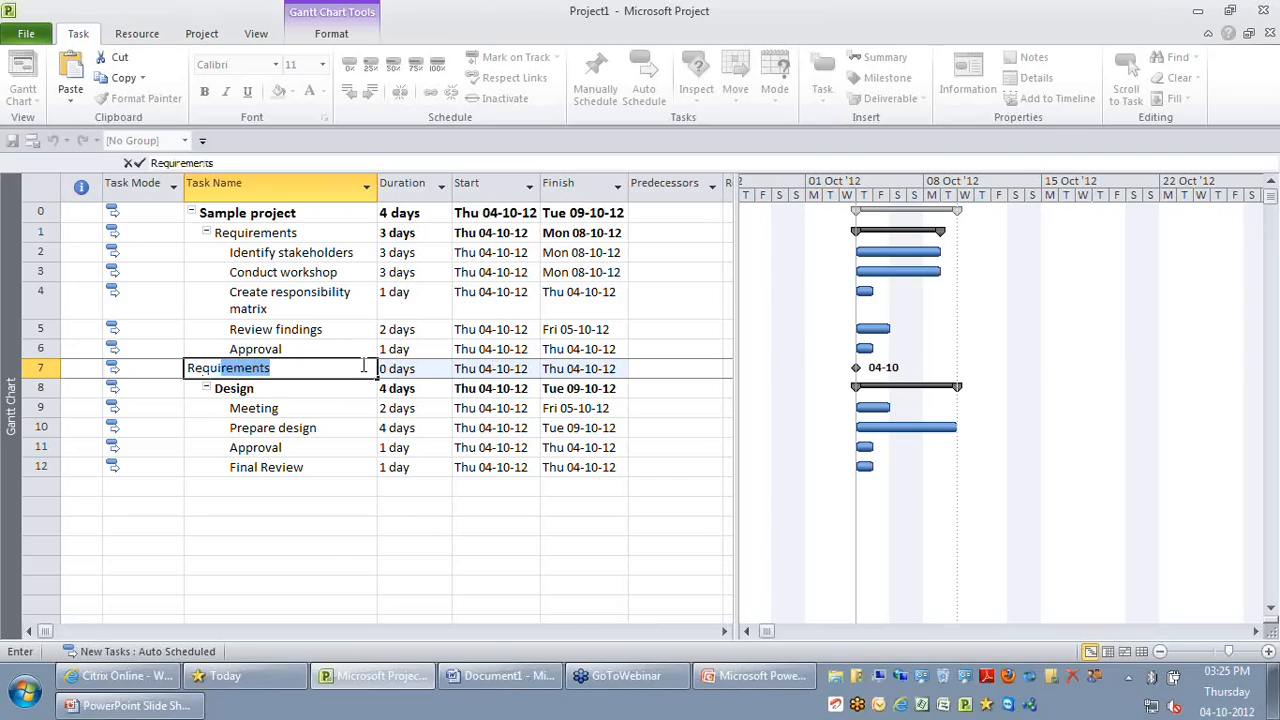
{"action": "type", "text": "rements Siigned"}
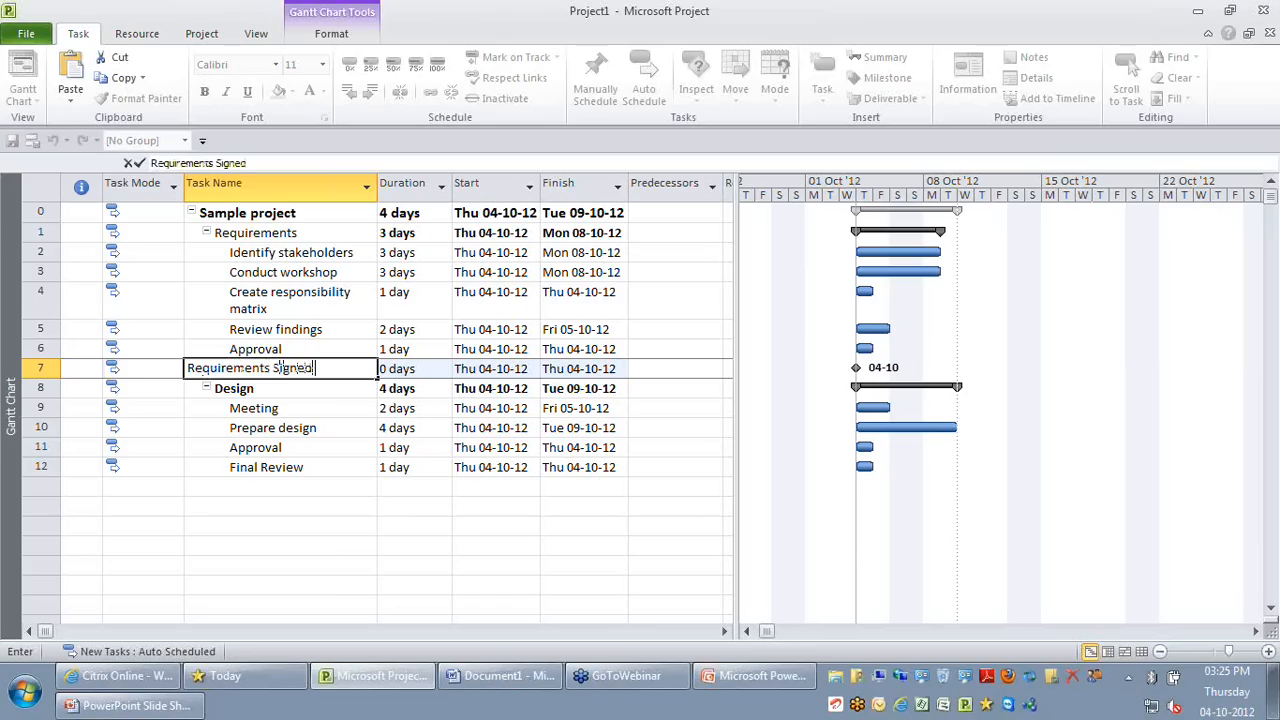
{"action": "type", "text": " off"}
{"action": "left_click_drag", "start_coordinate": [377, 193], "coordinate": [410, 194]}
{"action": "left_click", "coordinate": [320, 332]}
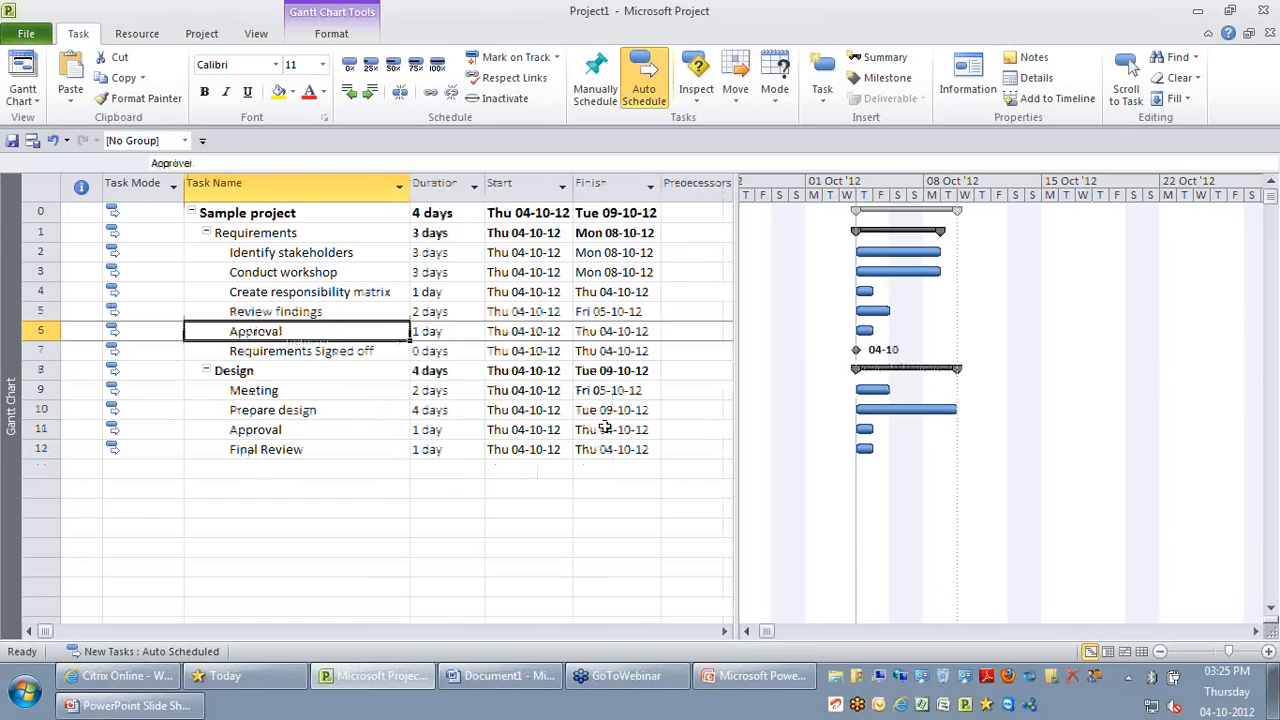
- Mark the Review findings task as a milestone in its advanced task information, leaving its duration at 2 days
{"action": "left_click", "coordinate": [349, 307]}
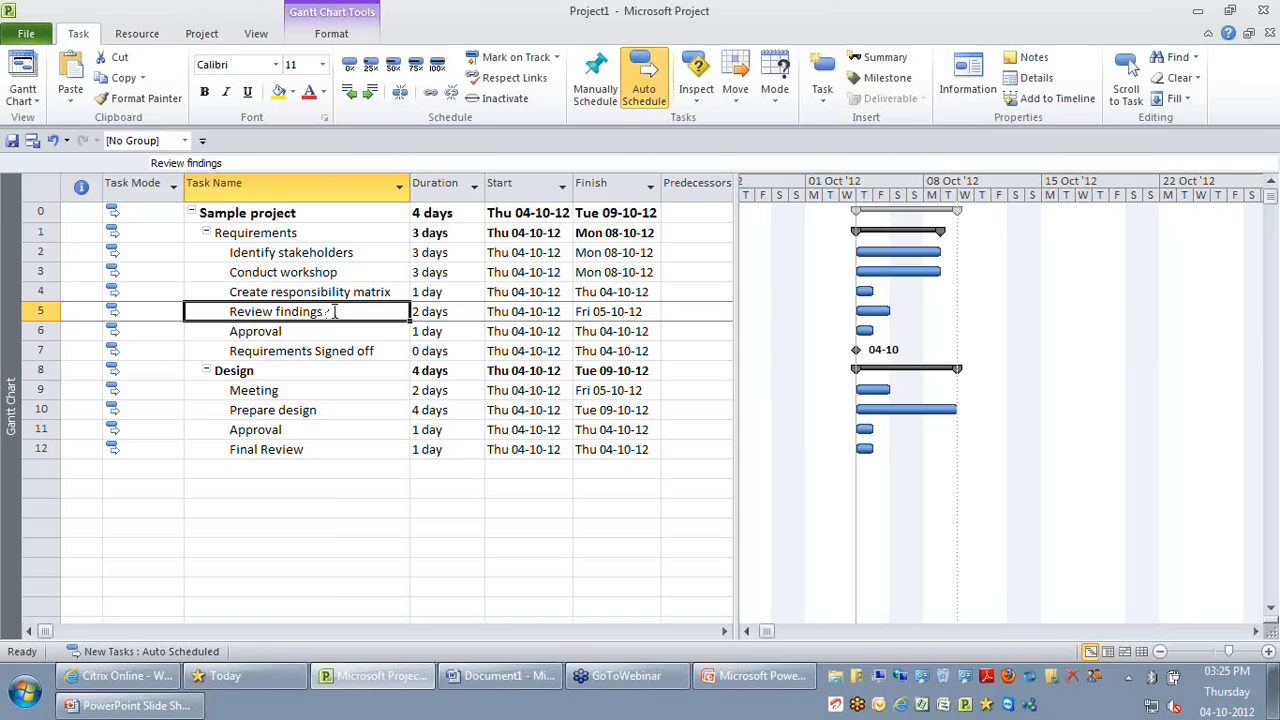
{"action": "left_click", "coordinate": [335, 313]}
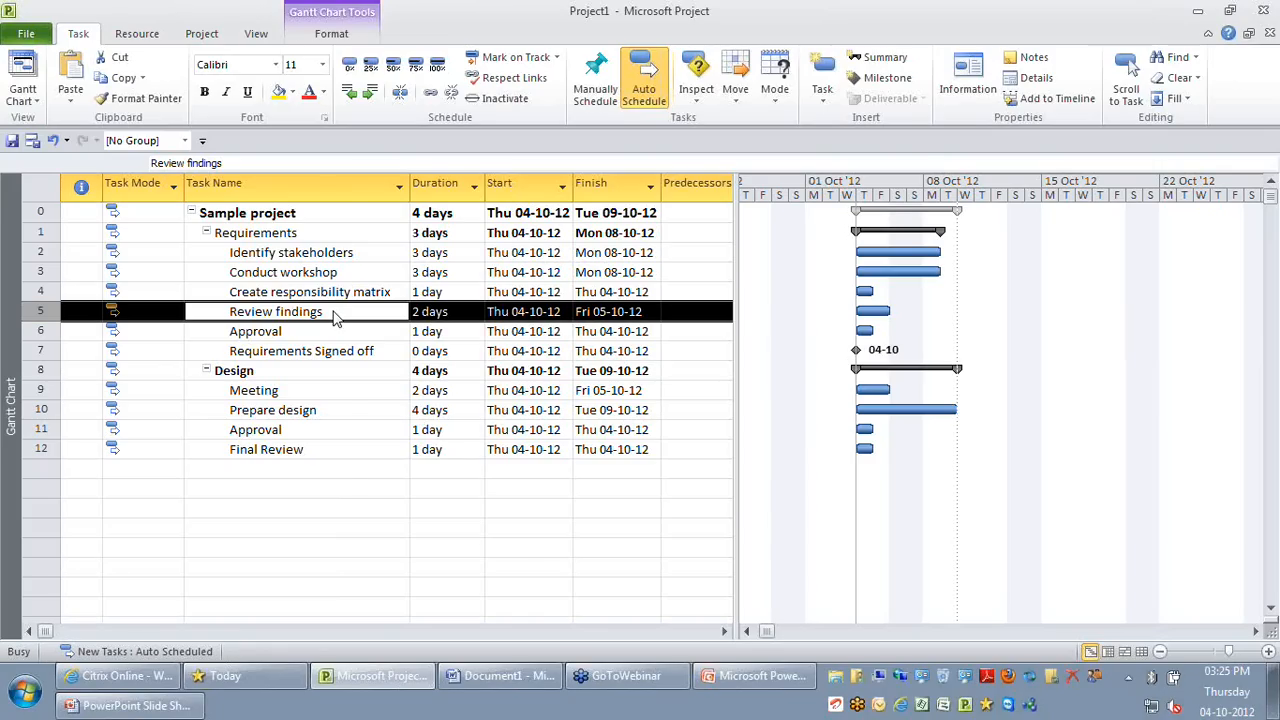
{"action": "left_click_drag", "start_coordinate": [555, 165], "coordinate": [890, 217]}
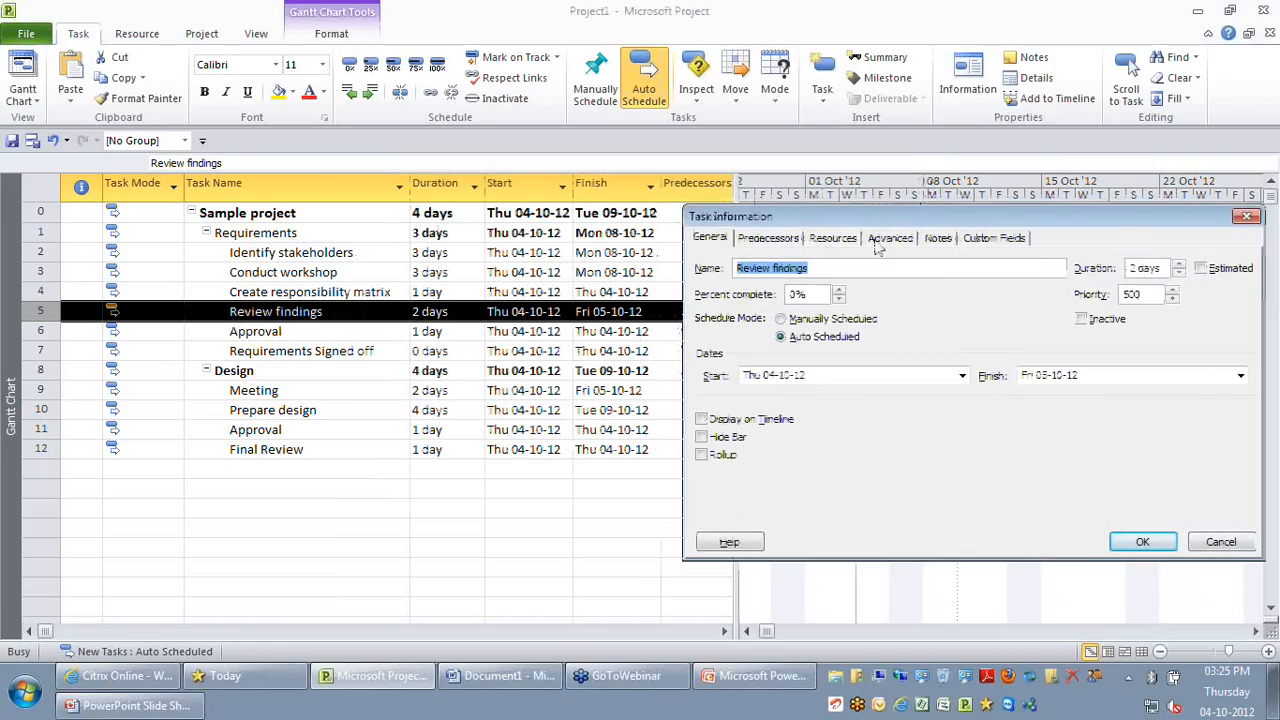
{"action": "left_click", "coordinate": [885, 239]}
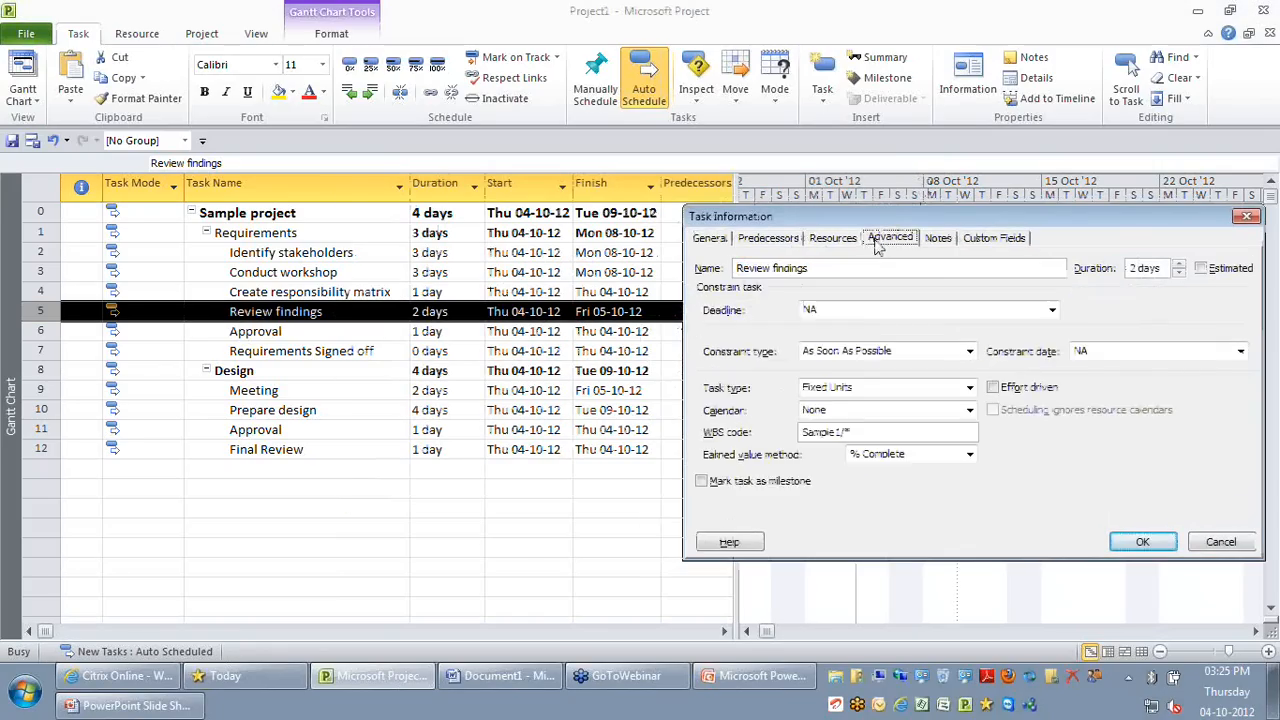
{"action": "left_click", "coordinate": [757, 484]}
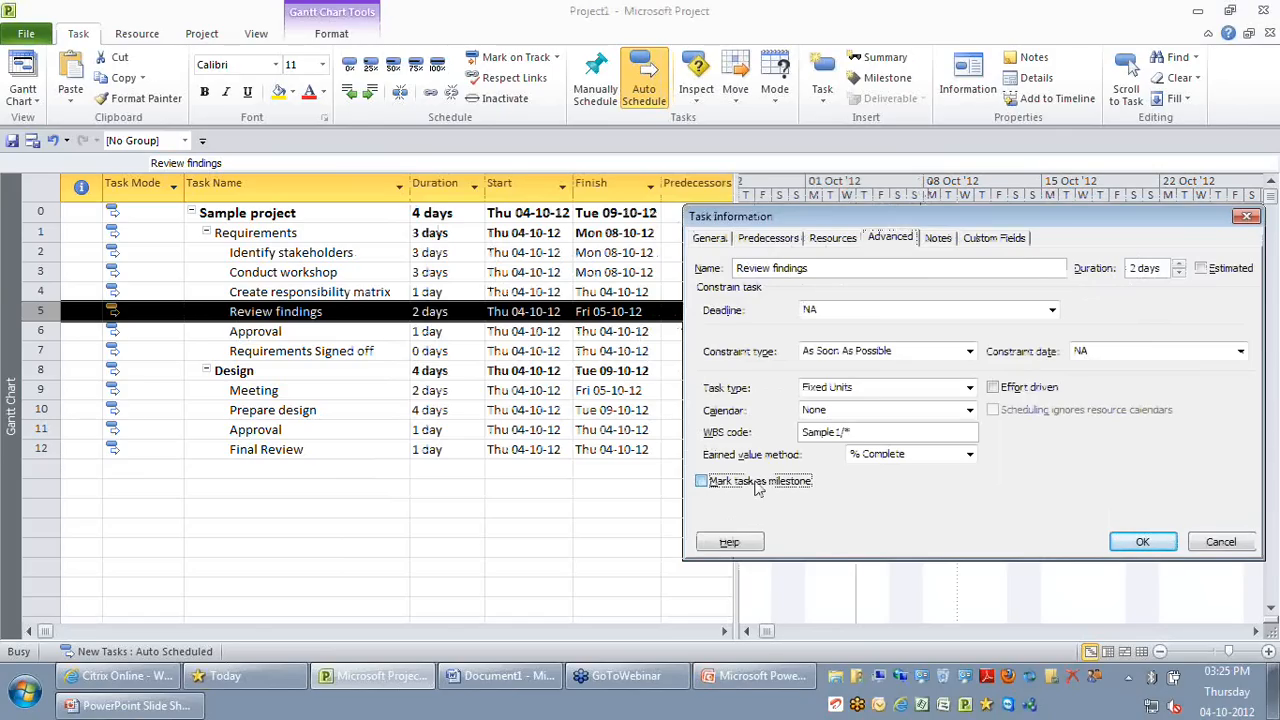
{"action": "left_click", "coordinate": [1163, 268]}
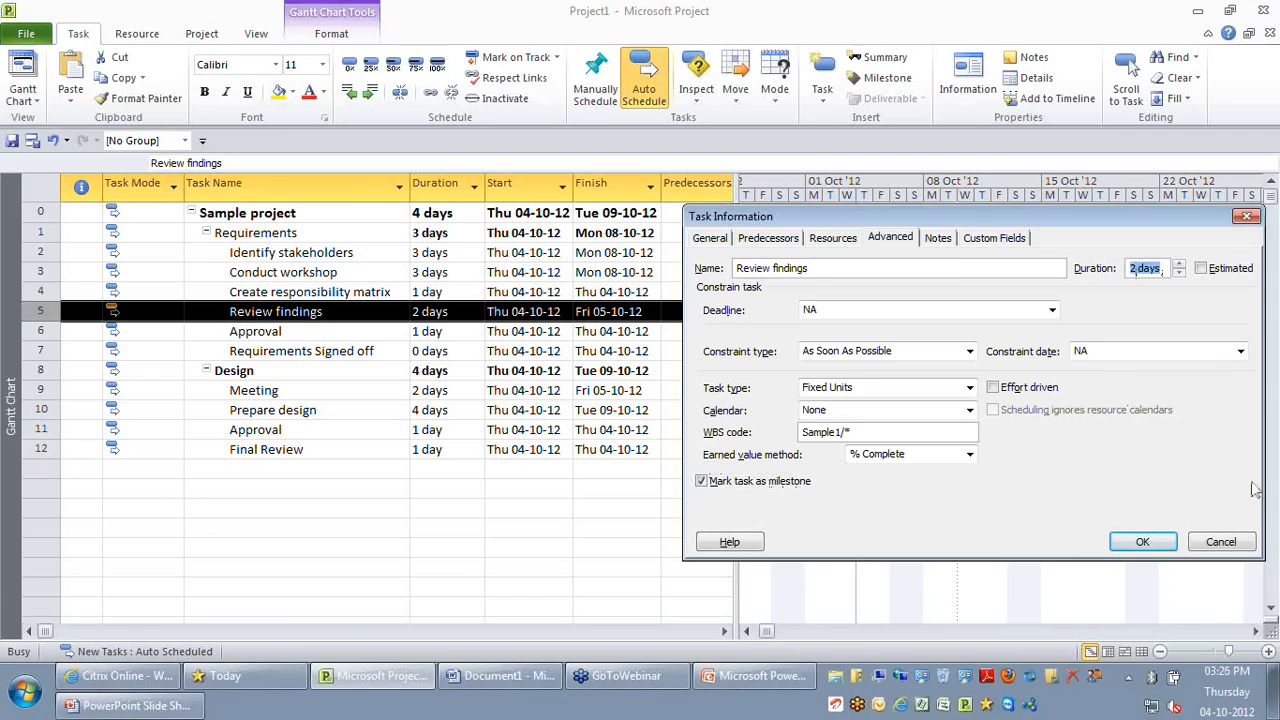
{"action": "left_click", "coordinate": [1163, 542]}
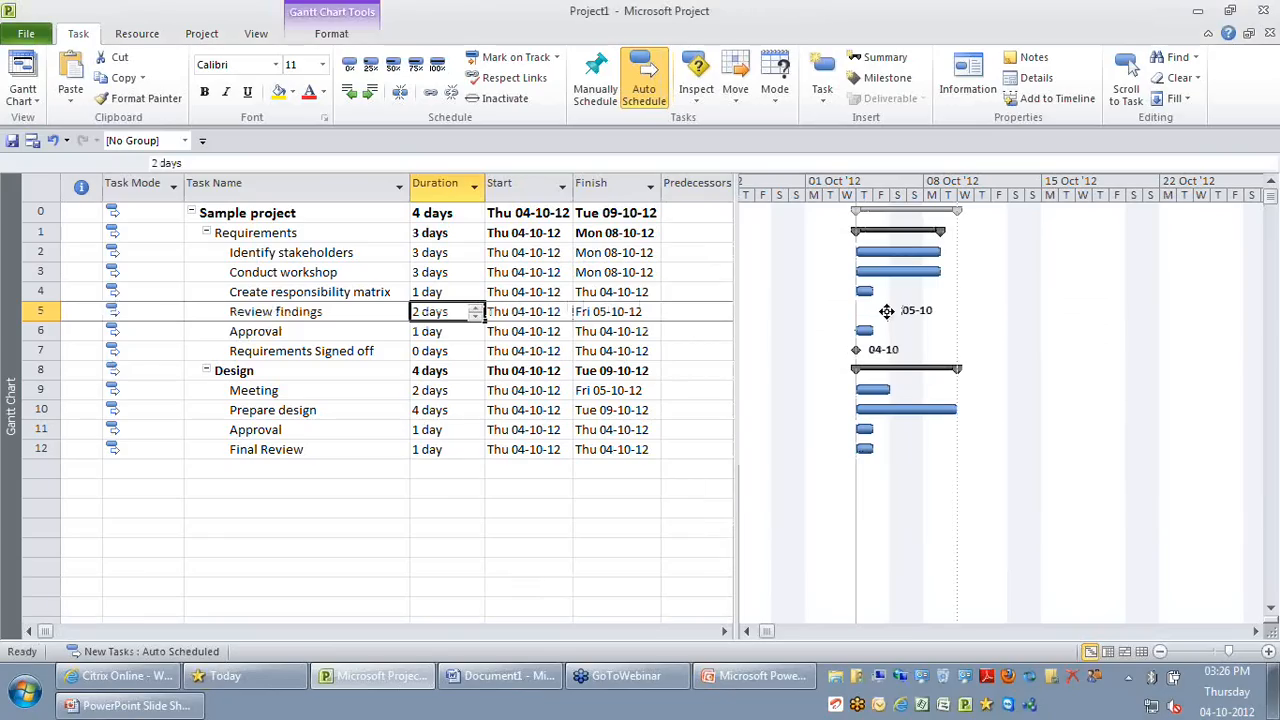
- Compare the finish date and duration of Review findings with those of the Requirements Signed off milestone
{"action": "left_click", "coordinate": [625, 311]}
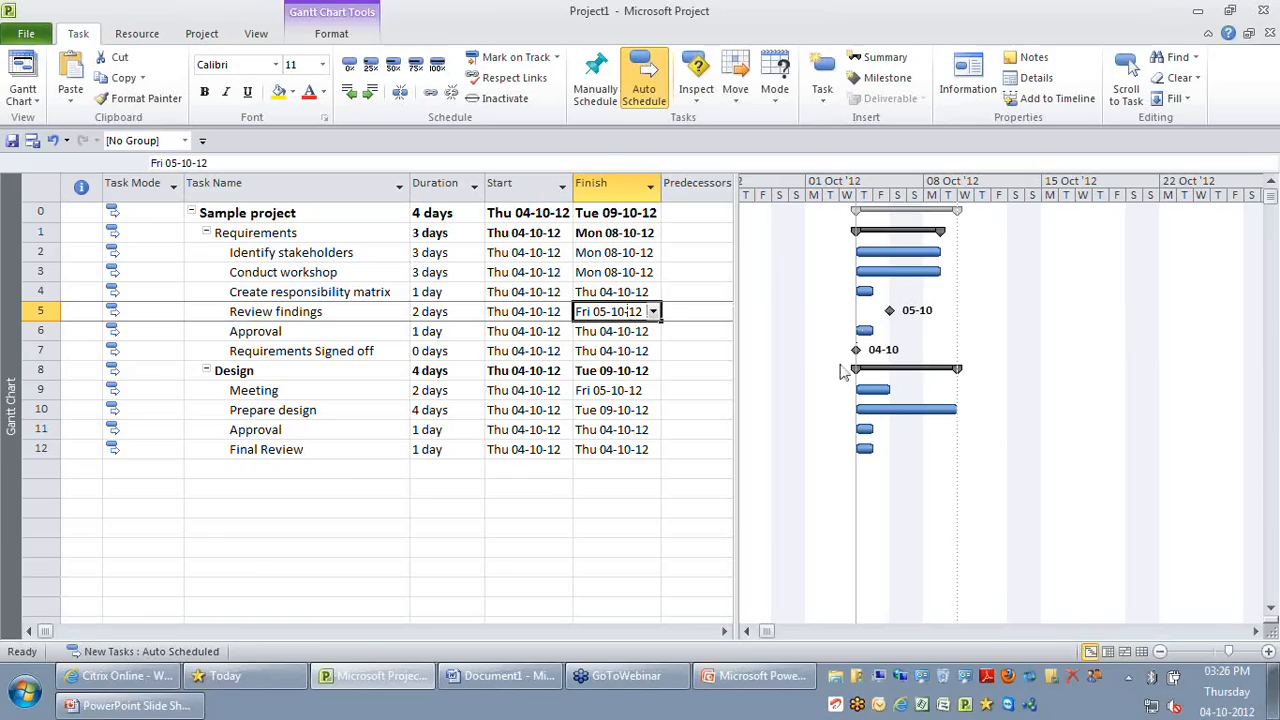
{"action": "left_click", "coordinate": [327, 349]}
{"action": "left_click", "coordinate": [424, 350]}
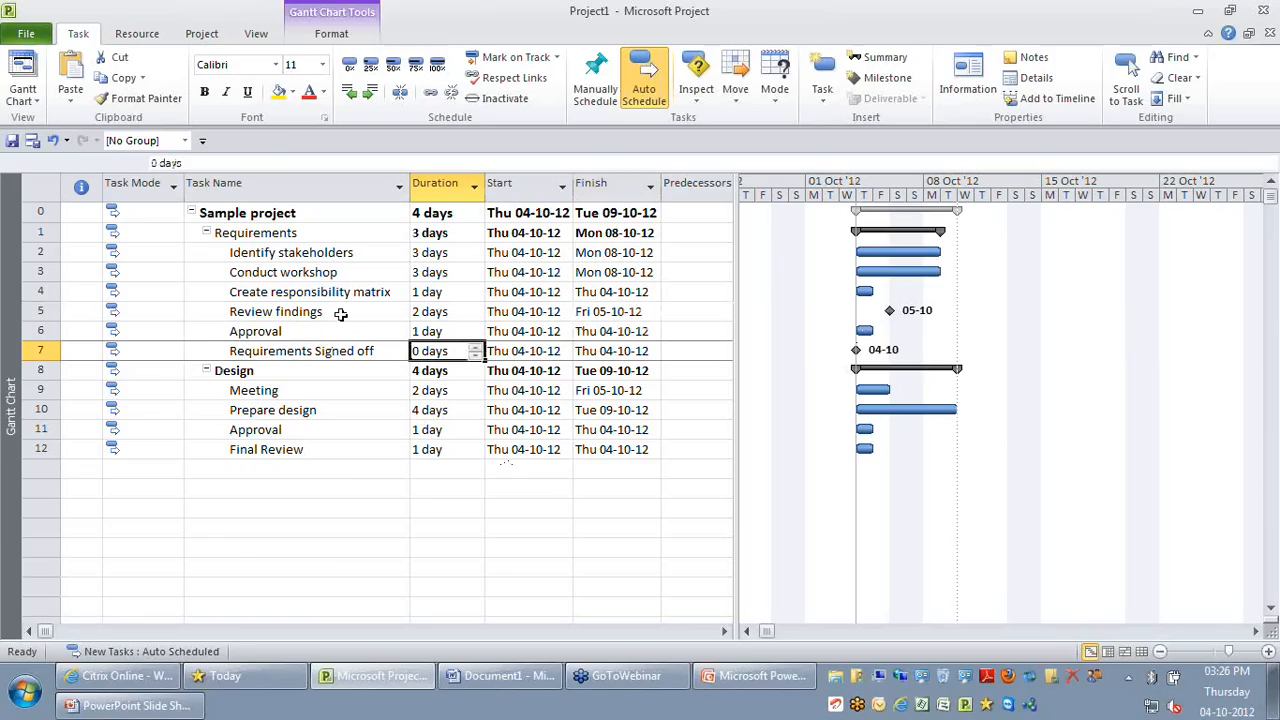
{"action": "left_click", "coordinate": [341, 314]}
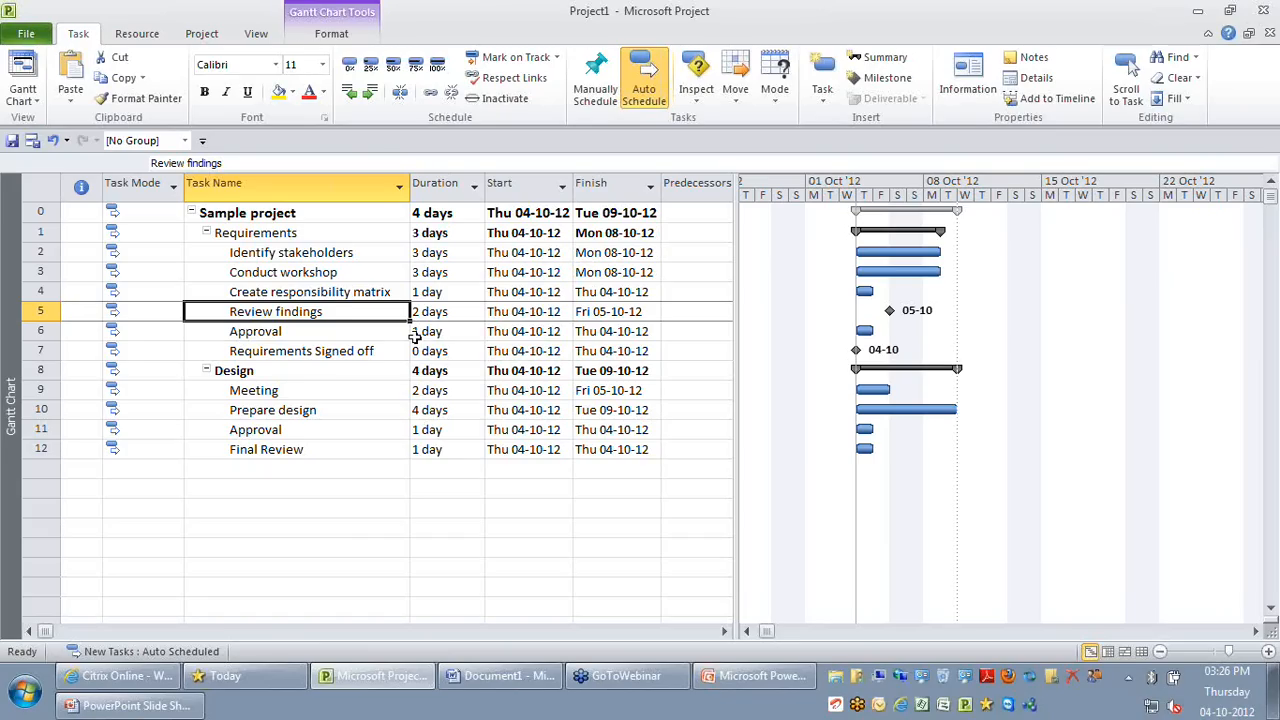
- Insert a milestone named Design Signed off in the blank row below the Final Review task
{"action": "left_click", "coordinate": [350, 467]}
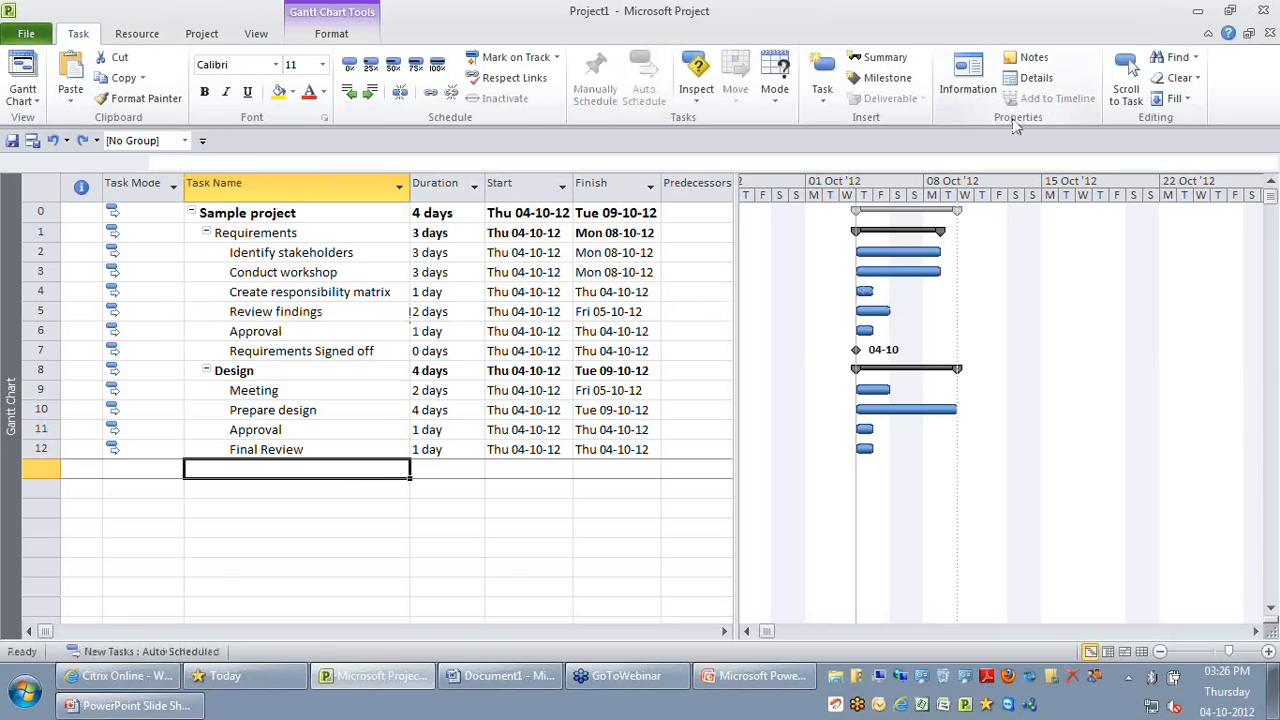
{"action": "left_click", "coordinate": [893, 79]}
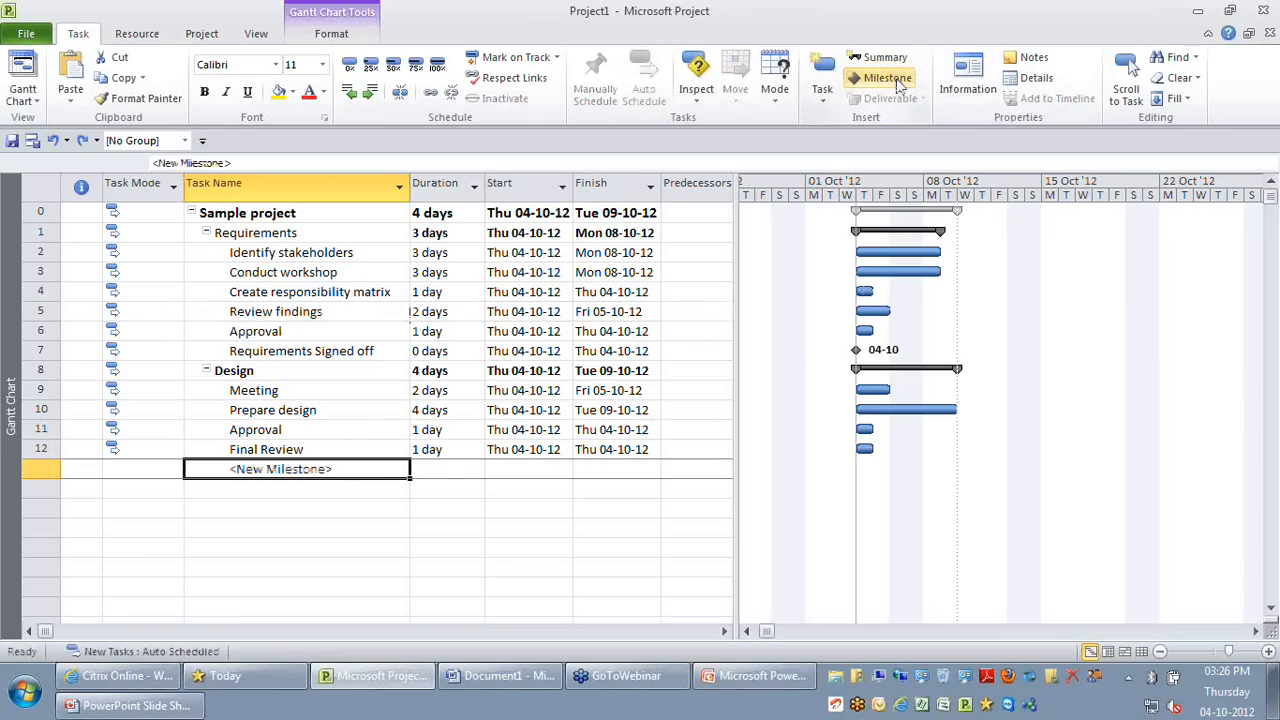
{"action": "type", "text": "D"}
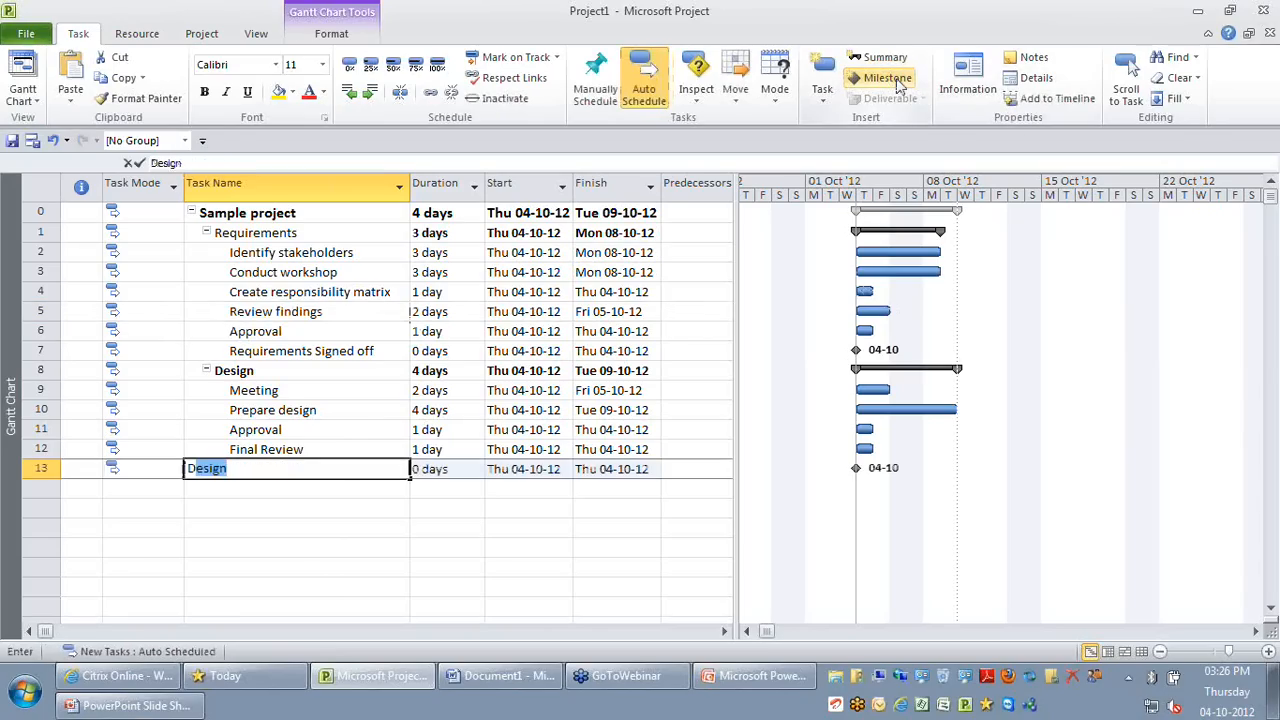
{"action": "type", "text": "esign Signe"}
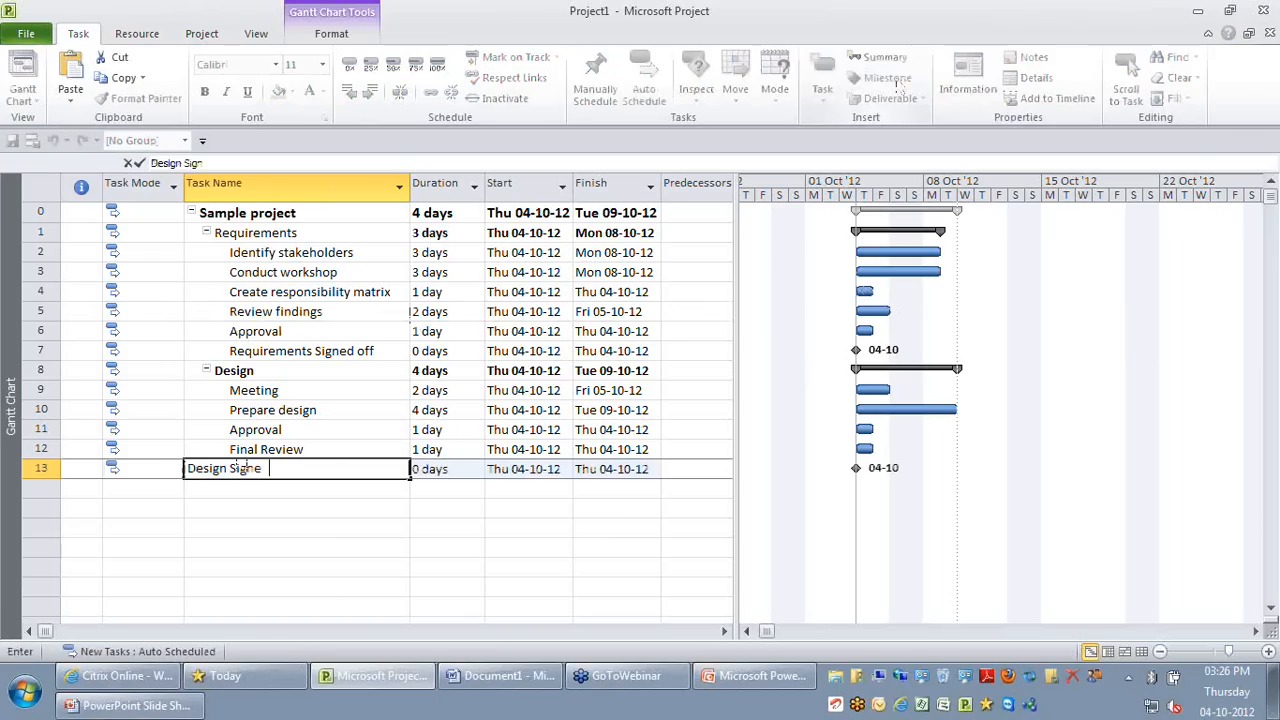
{"action": "type", "text": "d off"}
{"action": "key", "text": "Return"}
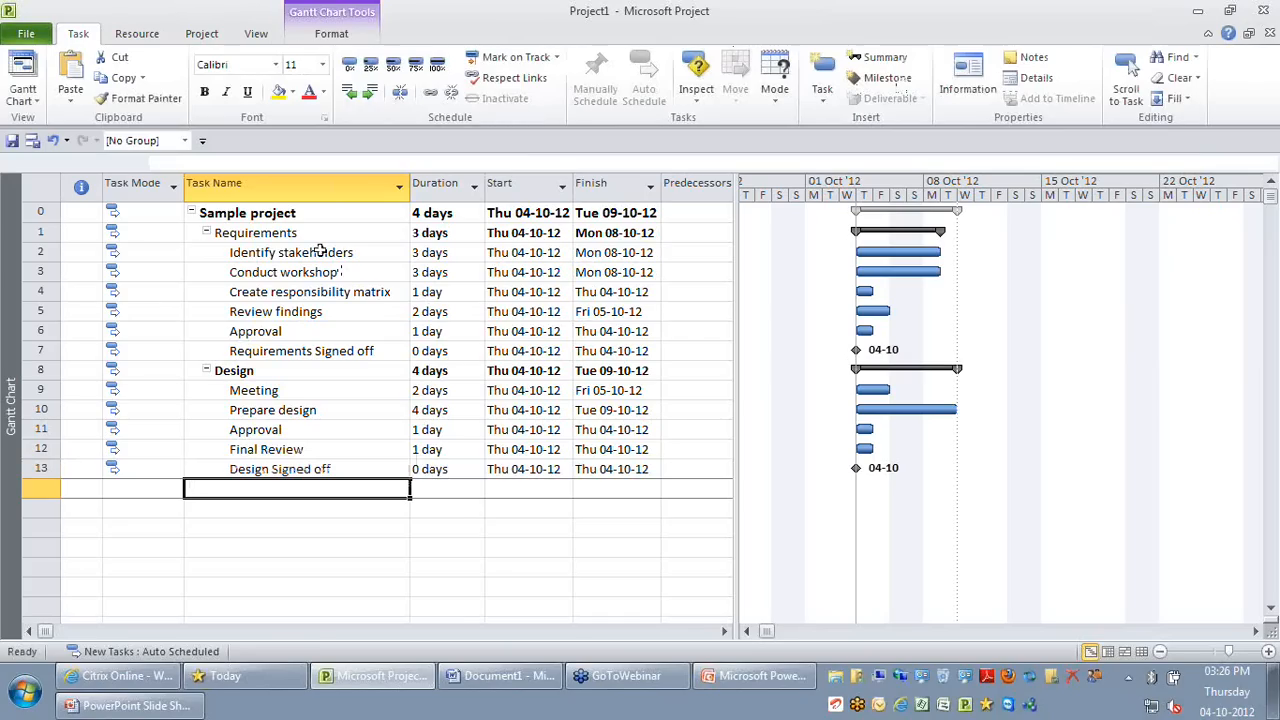
- Look over the Requirements tasks, their sign-off milestone and the Design summary task
{"action": "left_click_drag", "start_coordinate": [320, 252], "coordinate": [337, 314]}
{"action": "left_click", "coordinate": [325, 351]}
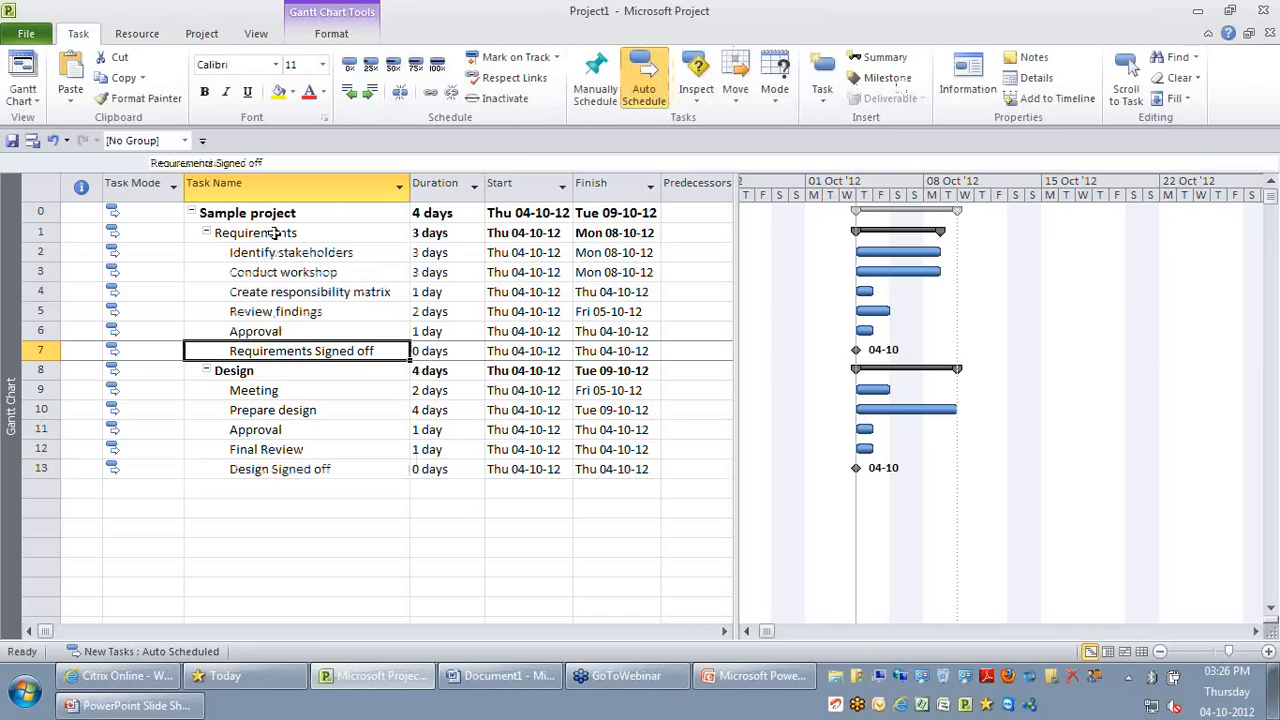
{"action": "key", "text": "Down"}
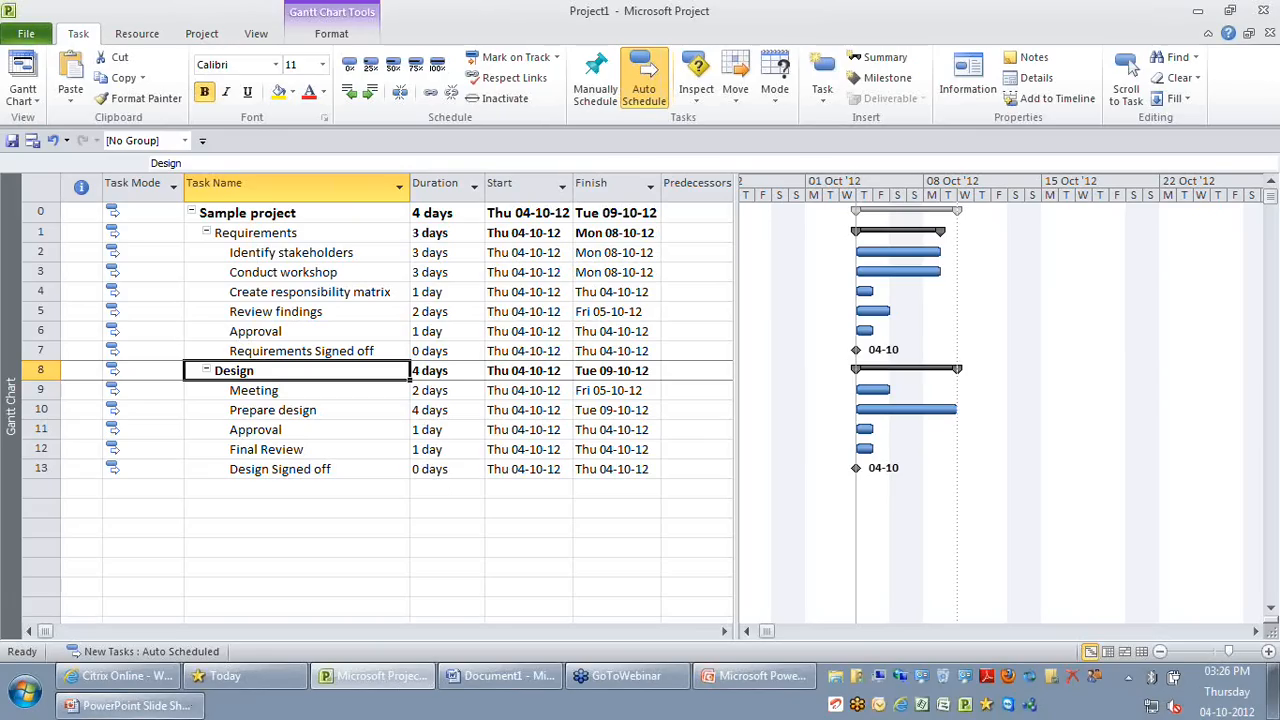
- Switch to the PowerPoint slide show, advance to the slide on summary and recurring tasks, and return to Microsoft Project
{"action": "left_click", "coordinate": [140, 706]}
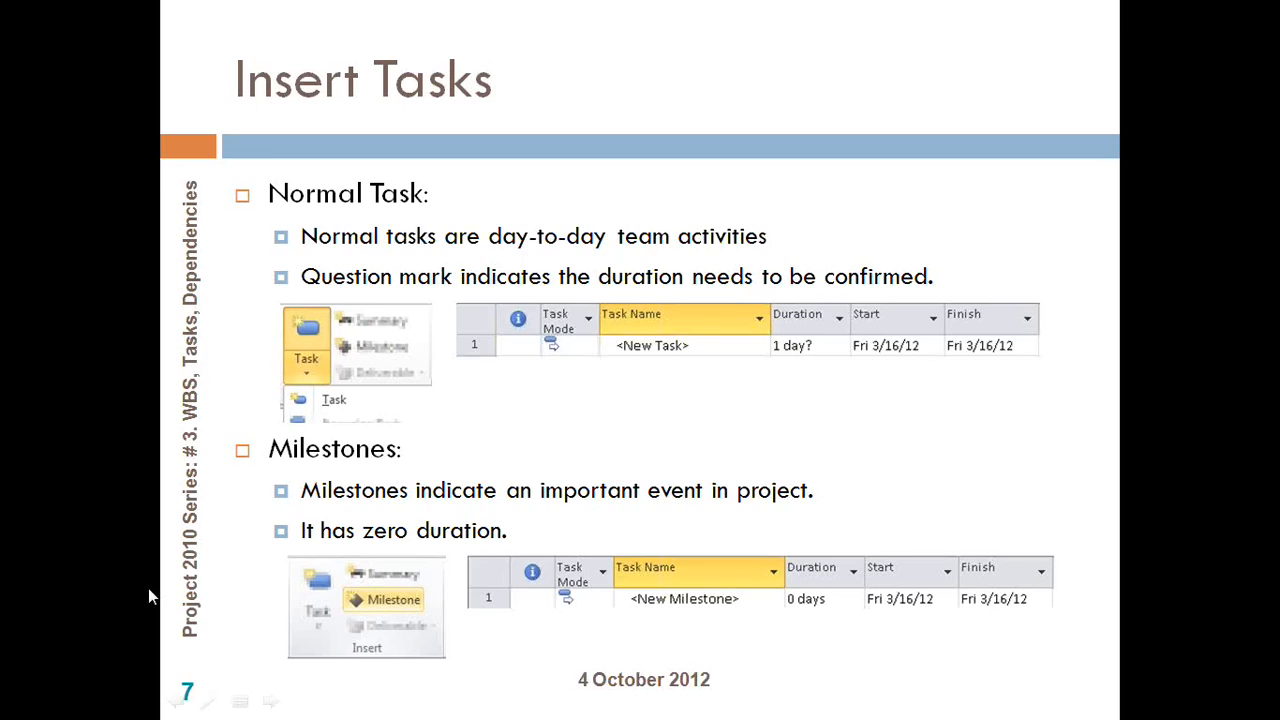
{"action": "left_click", "coordinate": [148, 588]}
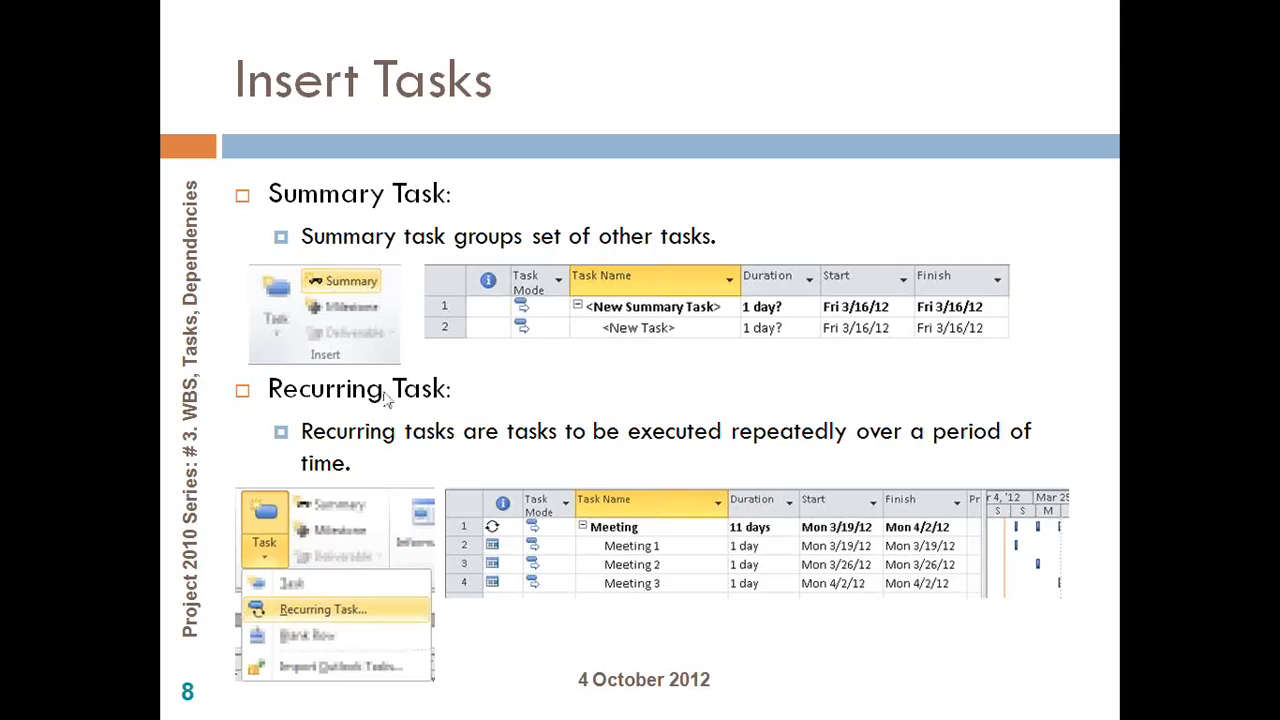
{"action": "key", "text": "alt+Tab"}
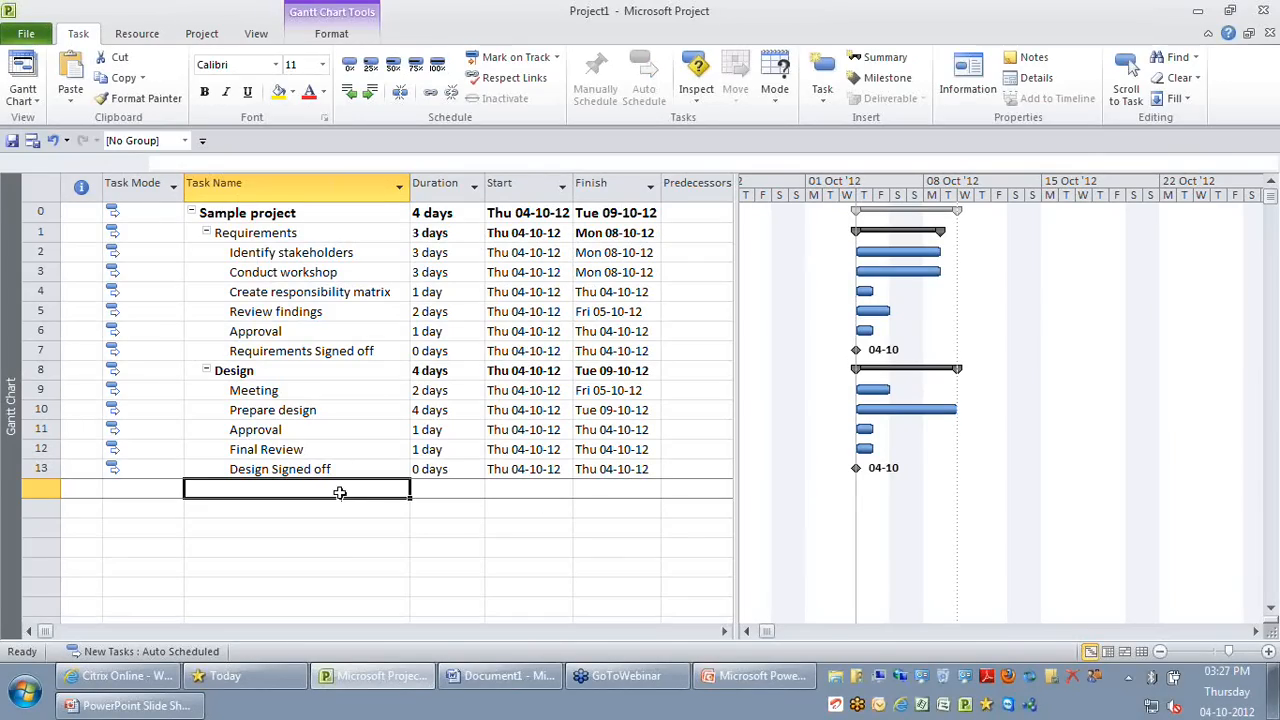
- Insert three new tasks below the Design Signed off milestone
{"action": "left_click", "coordinate": [818, 80]}
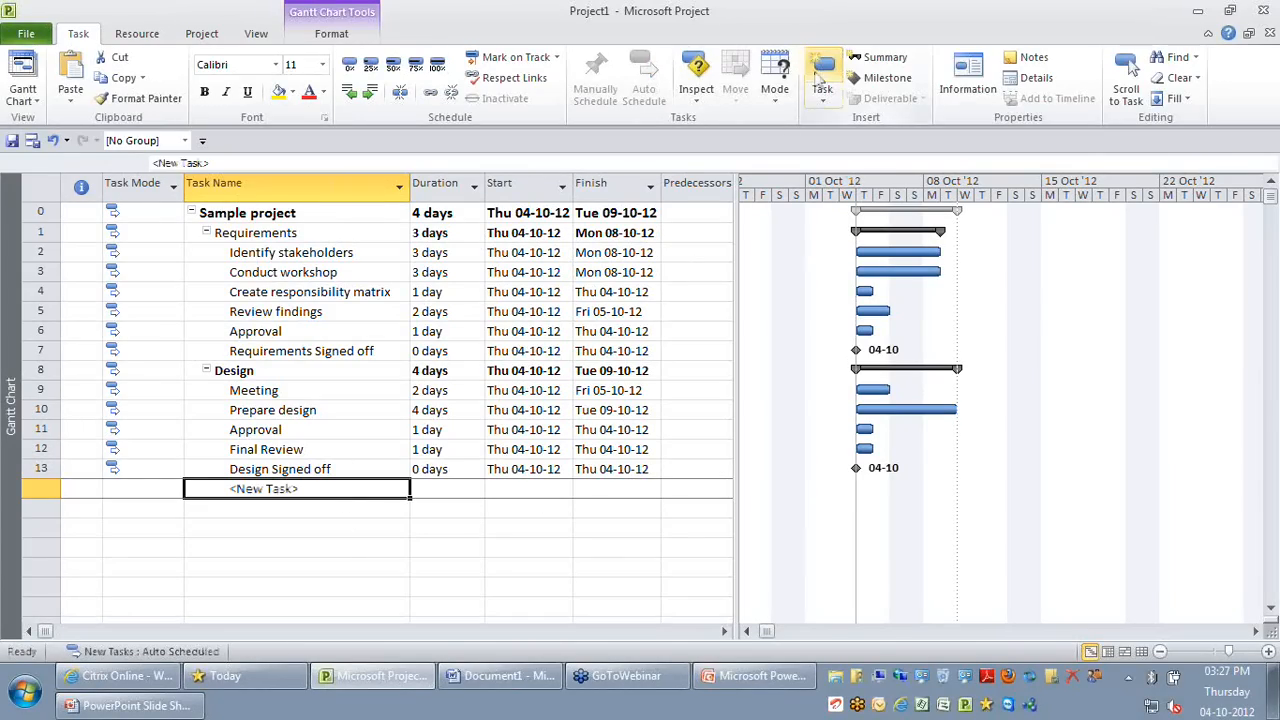
{"action": "left_click", "coordinate": [820, 80]}
{"action": "left_click", "coordinate": [820, 80]}
{"action": "left_click", "coordinate": [290, 513]}
{"action": "left_click", "coordinate": [288, 527]}
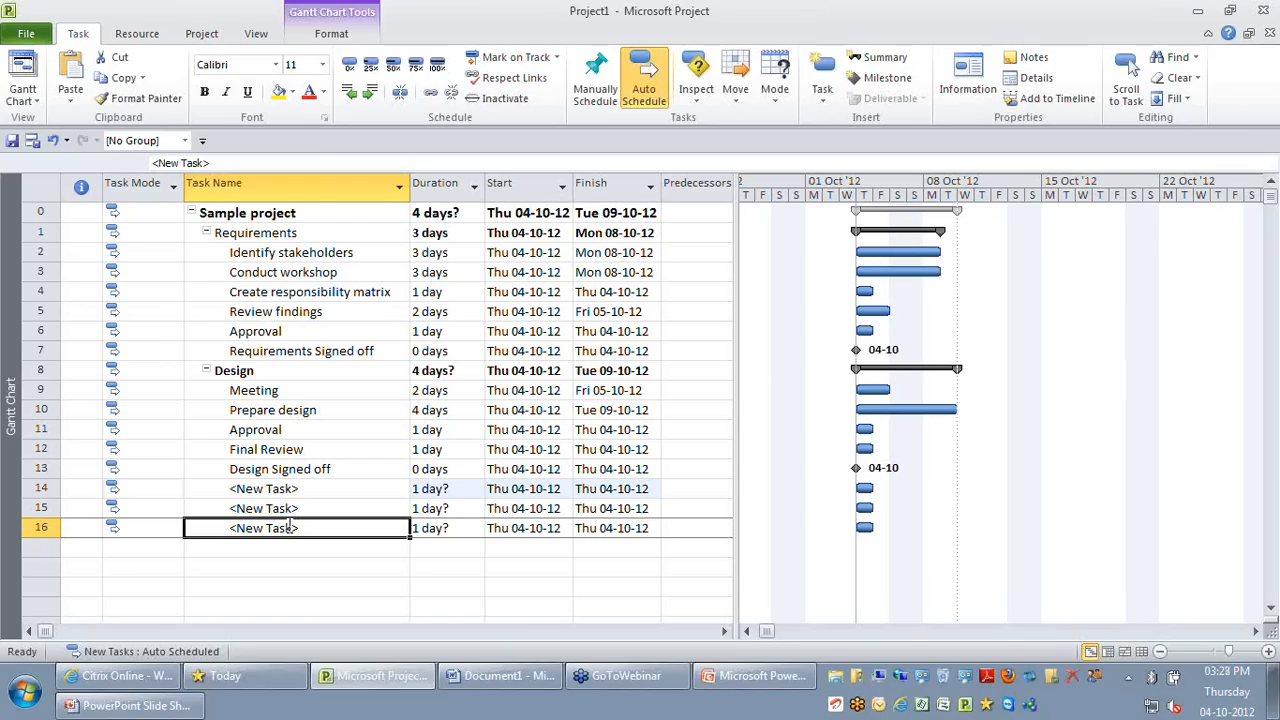
- Undo the insertion of the three new tasks at the end of the schedule
{"action": "key", "text": "ctrl+z"}
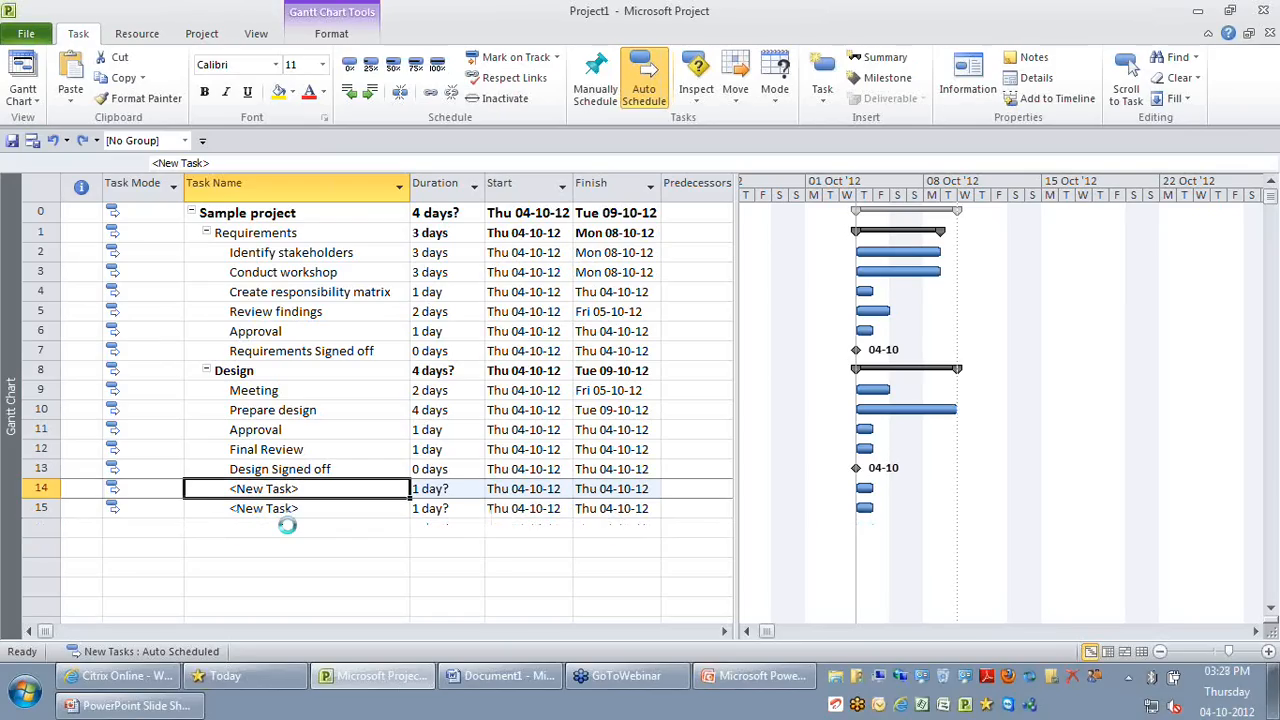
{"action": "key", "text": "ctrl+z"}
{"action": "key", "text": "ctrl+z"}
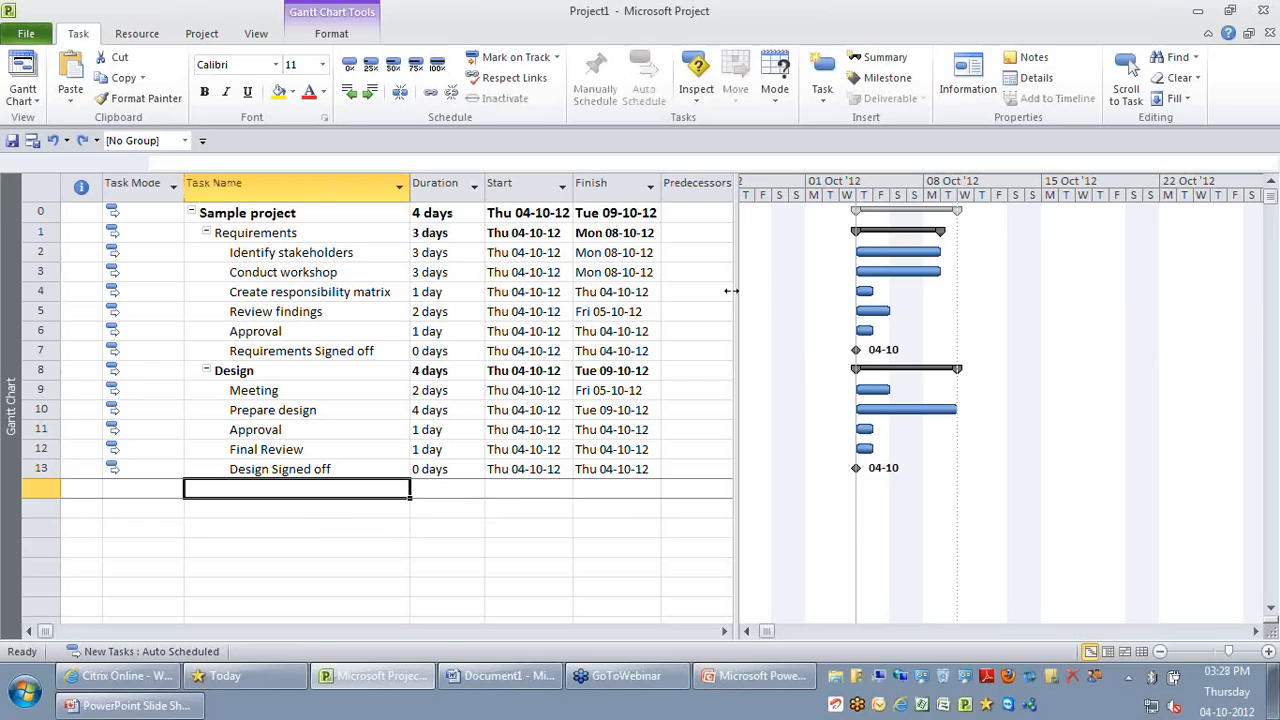
- Insert a recurring task named Status meeting, 1 hour long, every week on Friday, ending after 3 occurrences
{"action": "left_click", "coordinate": [836, 105]}
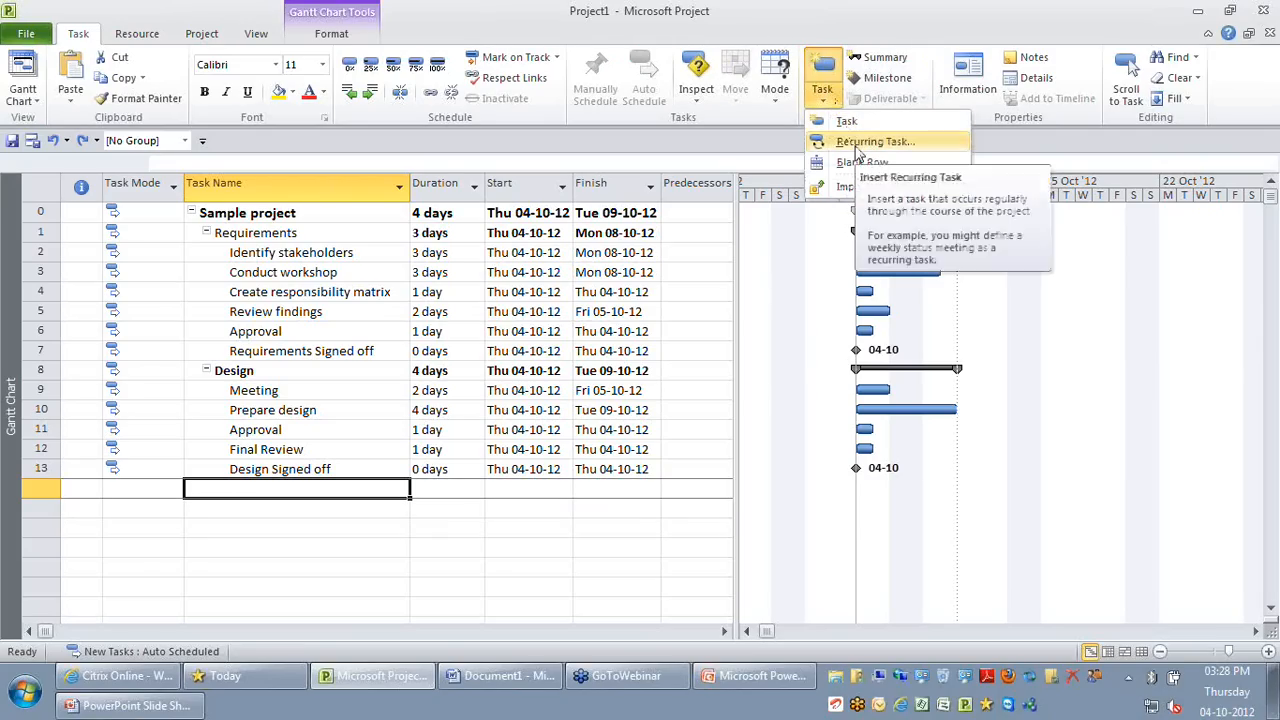
{"action": "left_click", "coordinate": [858, 148]}
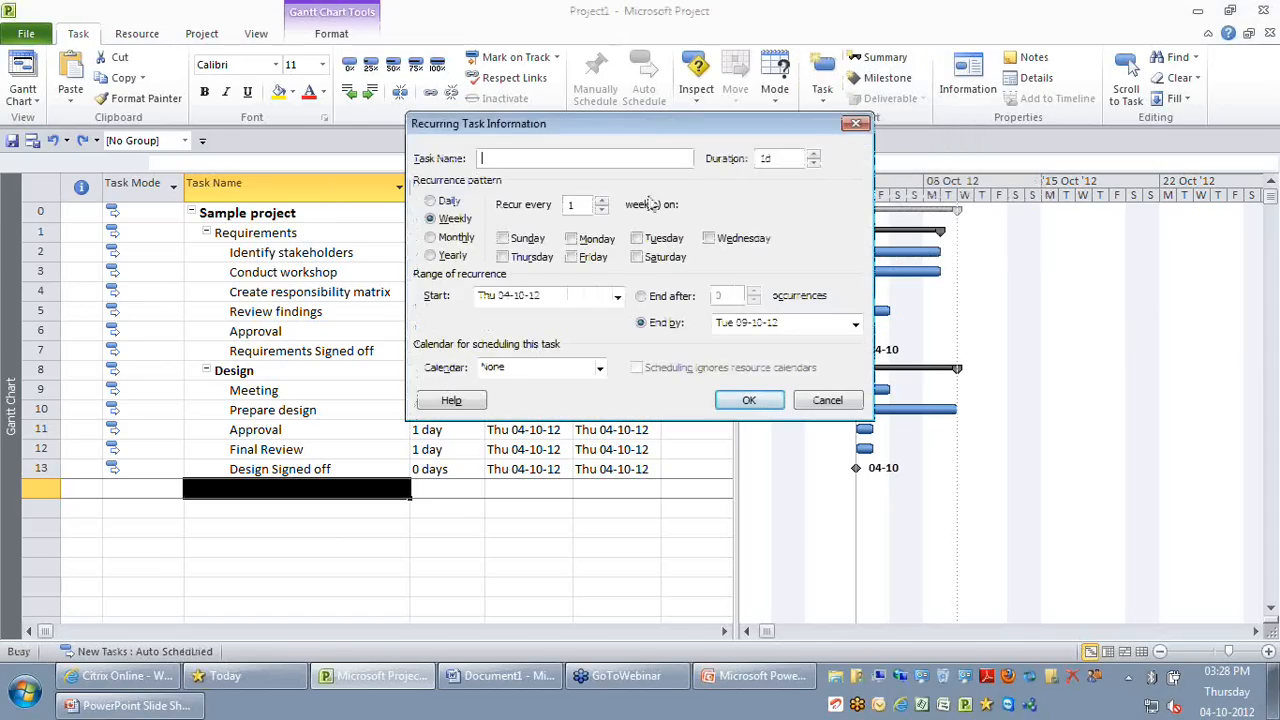
{"action": "type", "text": "Status meeting"}
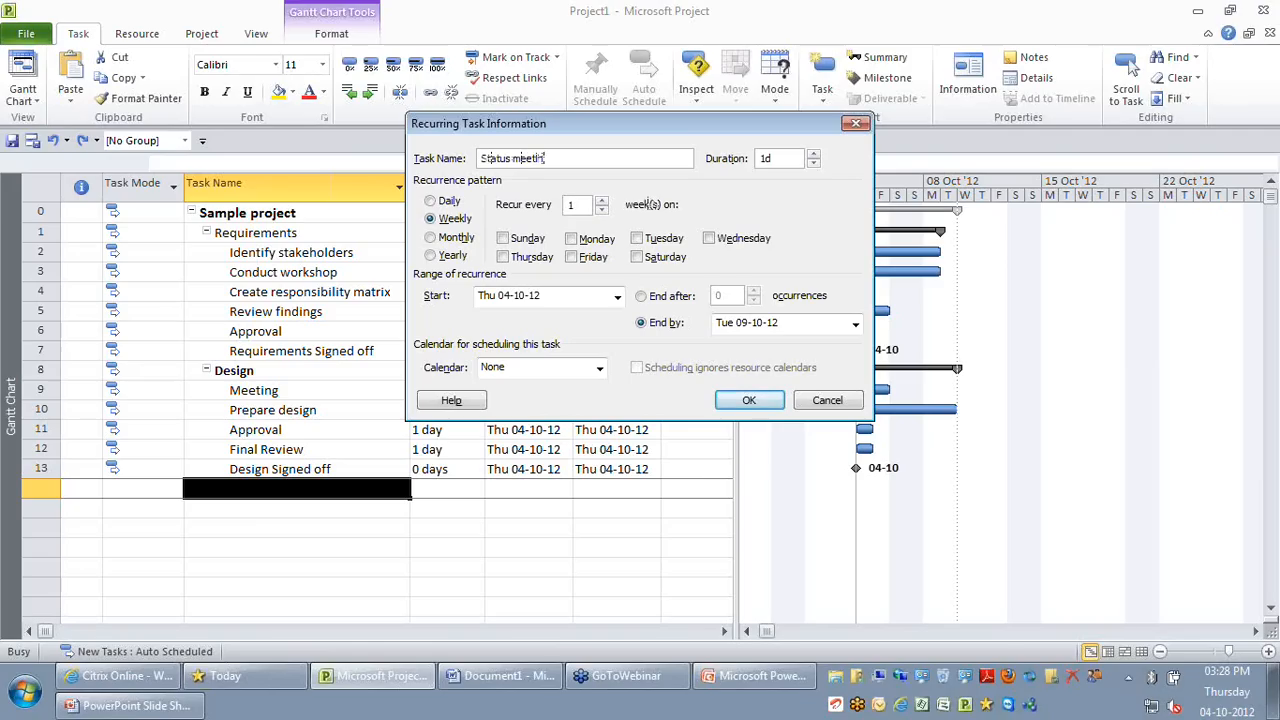
{"action": "key", "text": "Tab"}
{"action": "type", "text": "2 h"}
{"action": "key", "text": "BackSpace"}
{"action": "key", "text": "BackSpace"}
{"action": "key", "text": "BackSpace"}
{"action": "type", "text": "1 hour"}
{"action": "left_click", "coordinate": [572, 257]}
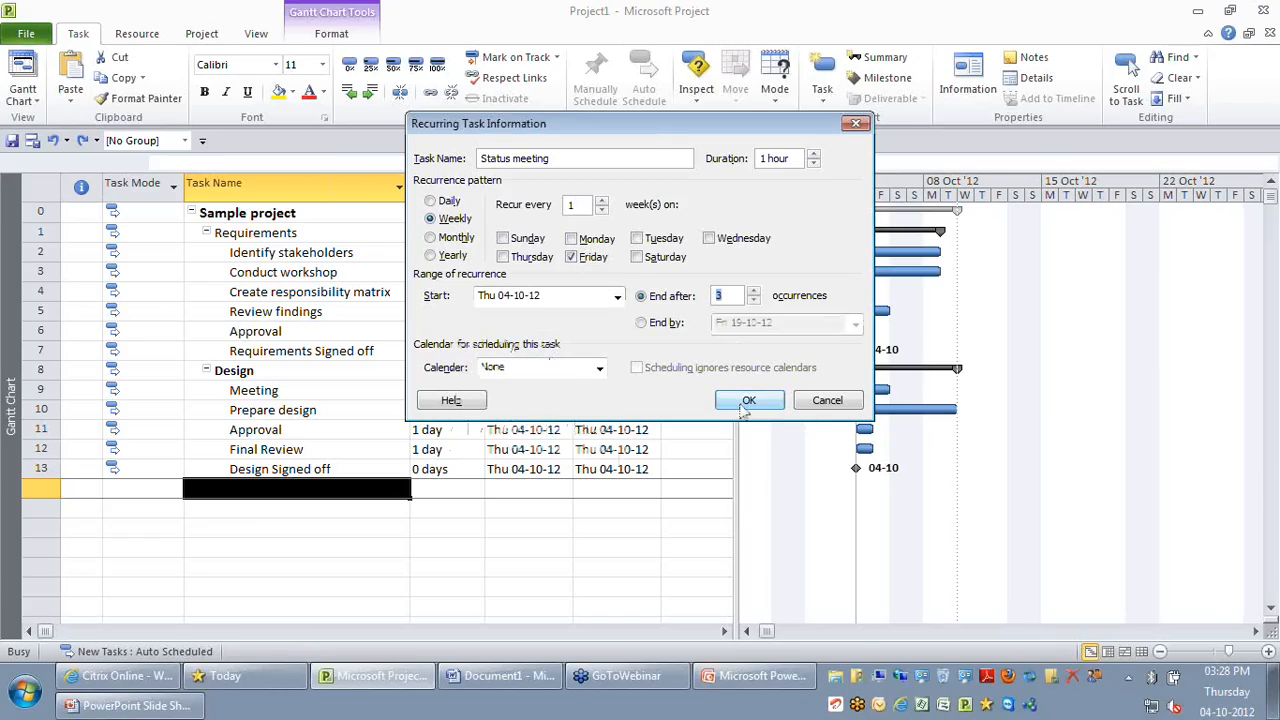
{"action": "left_click", "coordinate": [747, 401]}
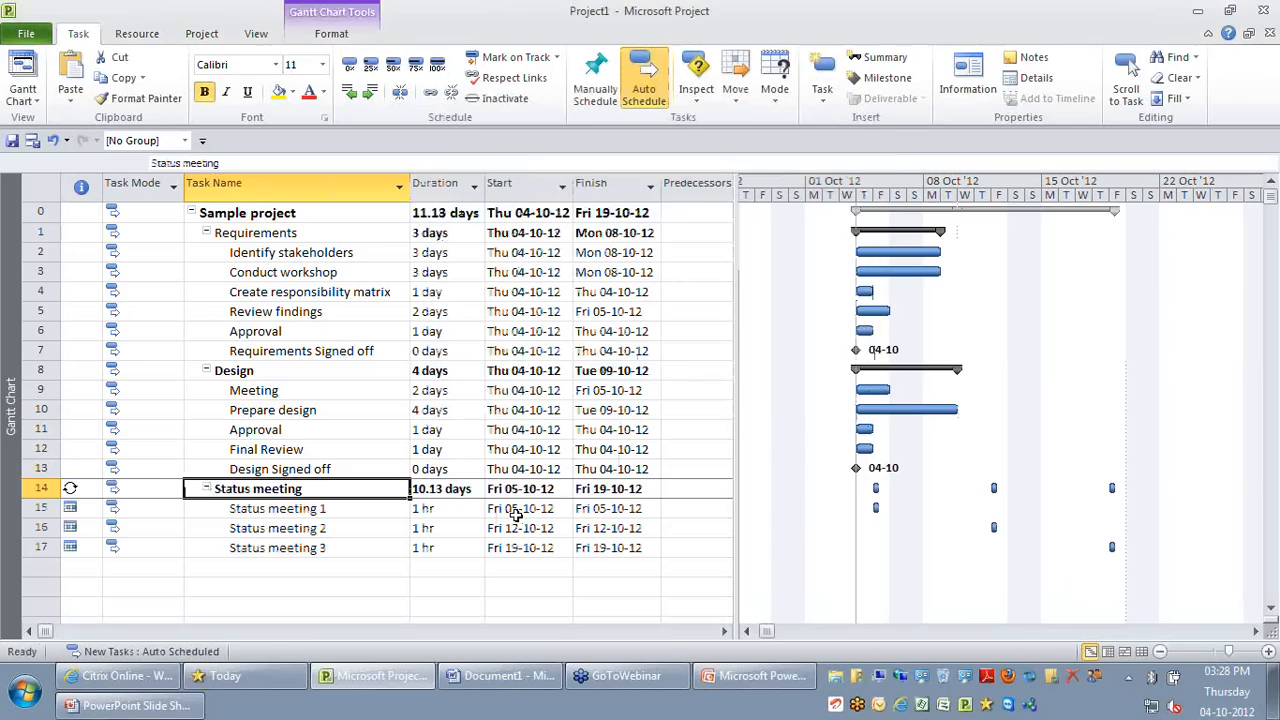
- Examine the Status meeting recurring task, its occurrences and its recurrence settings without changing them
{"action": "left_click", "coordinate": [517, 512]}
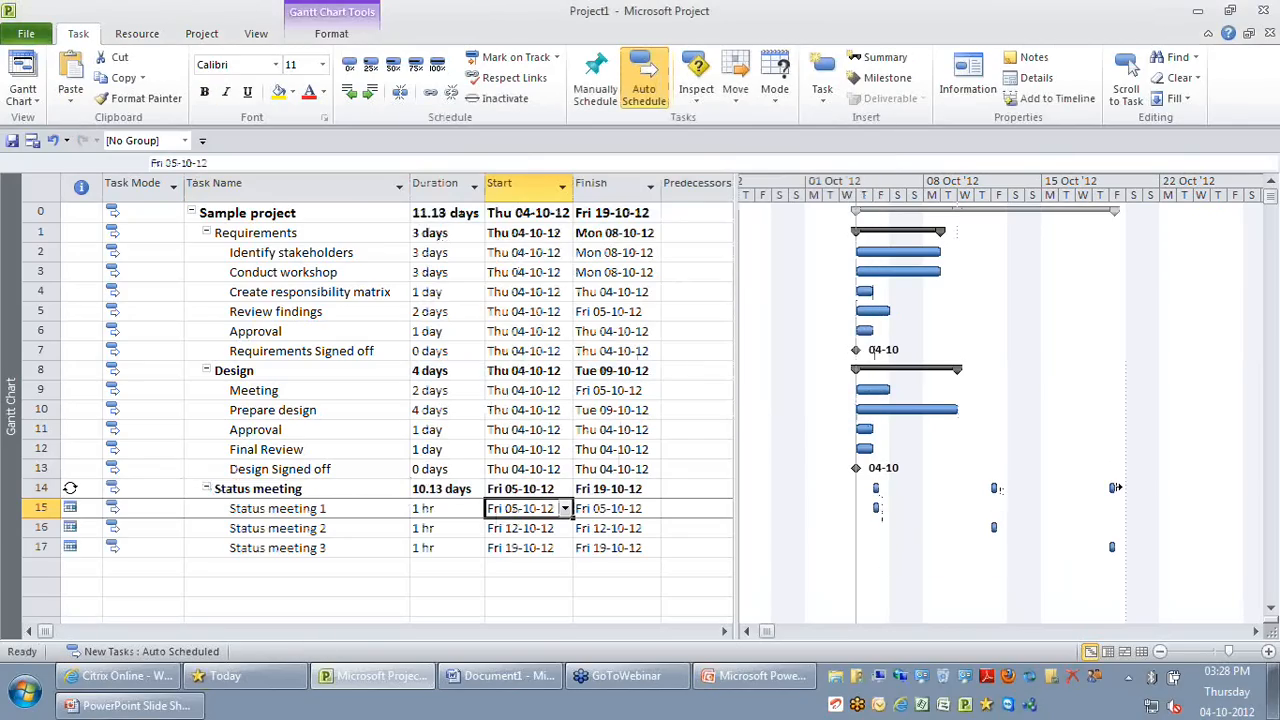
{"action": "left_click", "coordinate": [310, 489]}
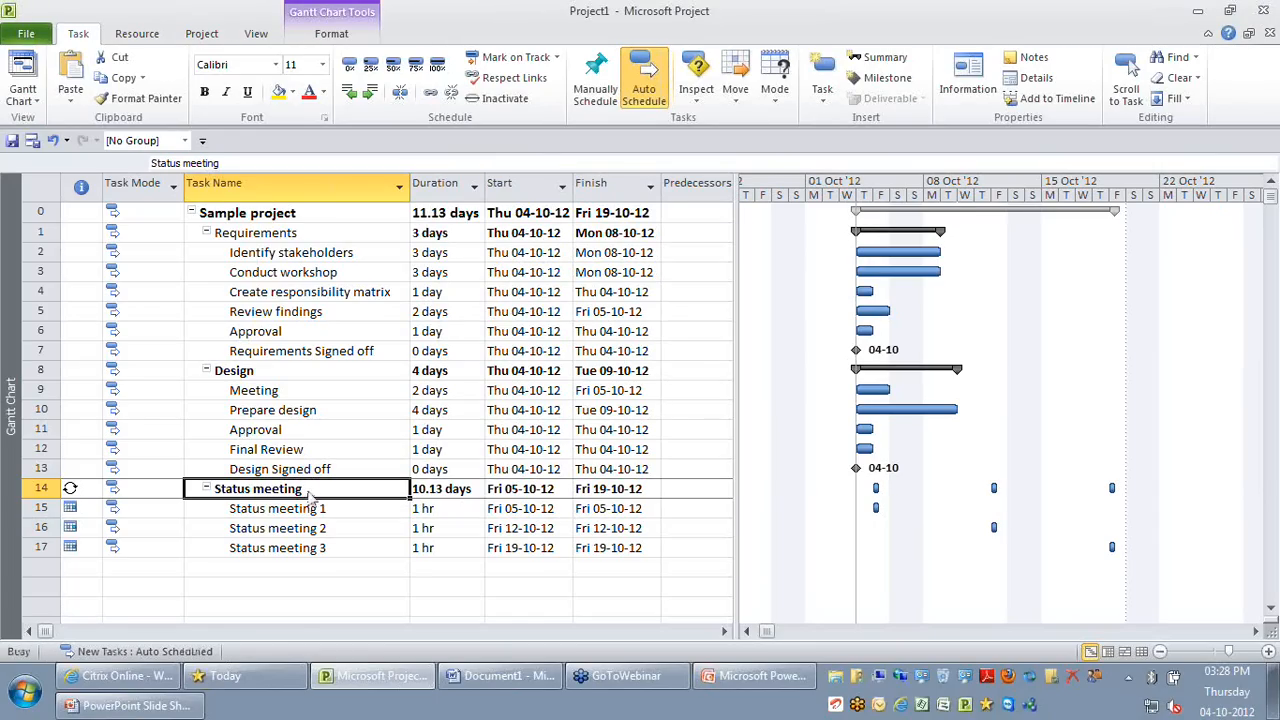
{"action": "double_click", "coordinate": [309, 492]}
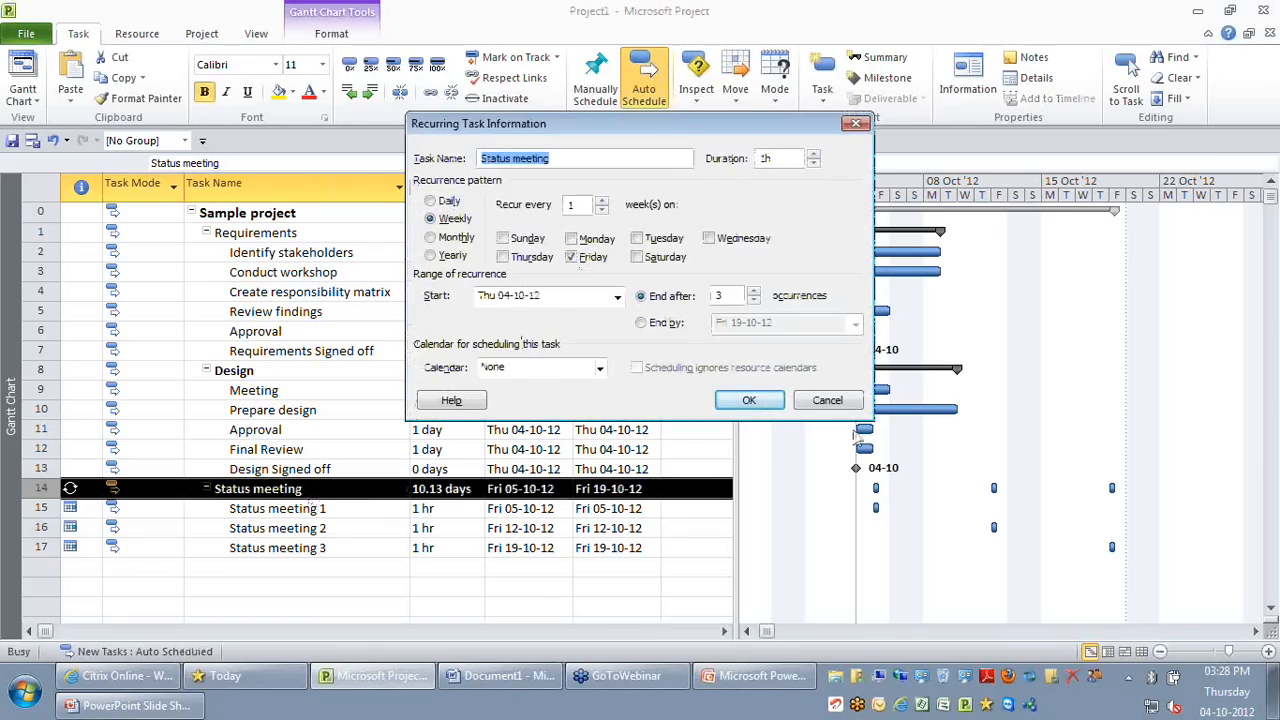
{"action": "left_click", "coordinate": [830, 401]}
{"action": "left_click", "coordinate": [322, 511]}
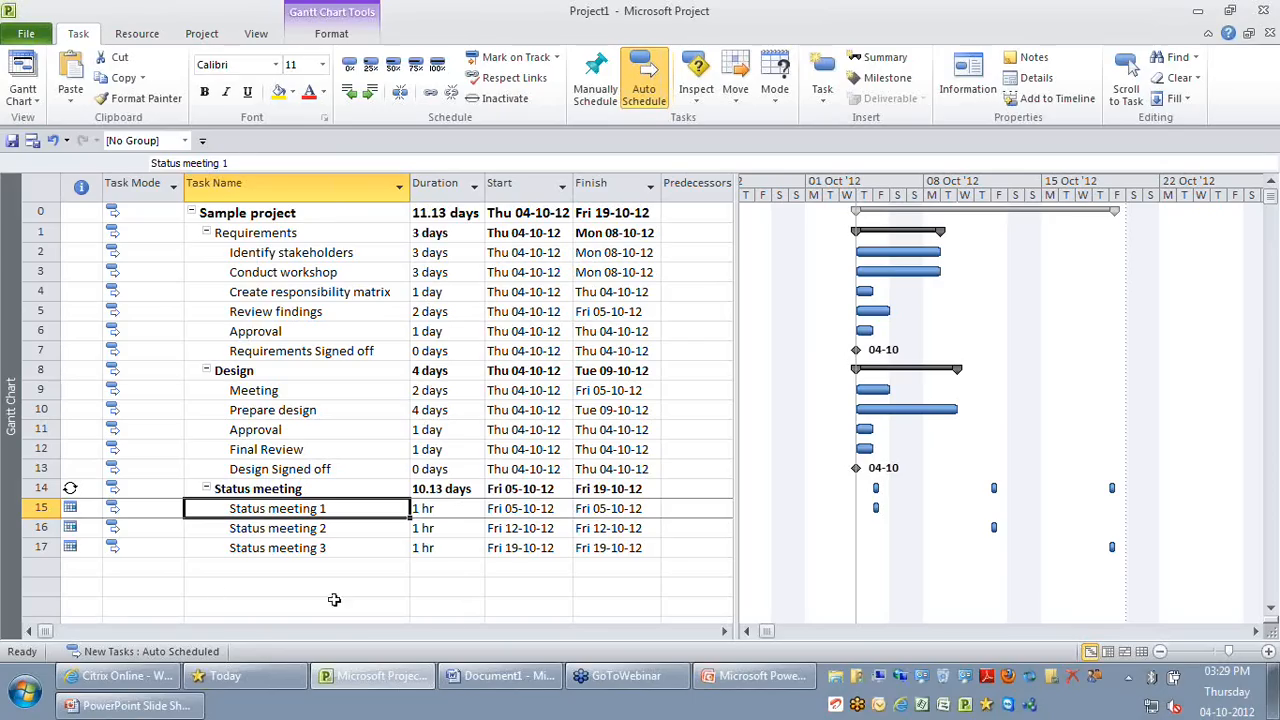
{"action": "left_click", "coordinate": [31, 548]}
{"action": "left_click", "coordinate": [281, 570]}
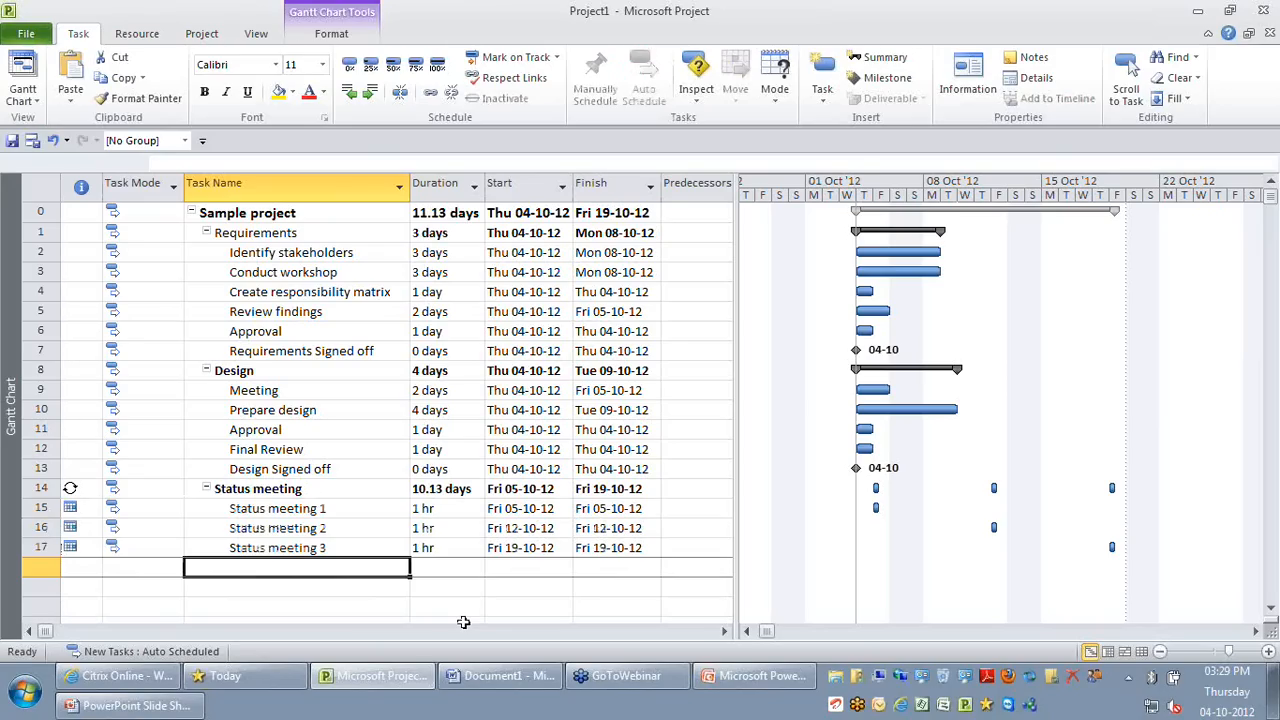
{"action": "left_click", "coordinate": [322, 490]}
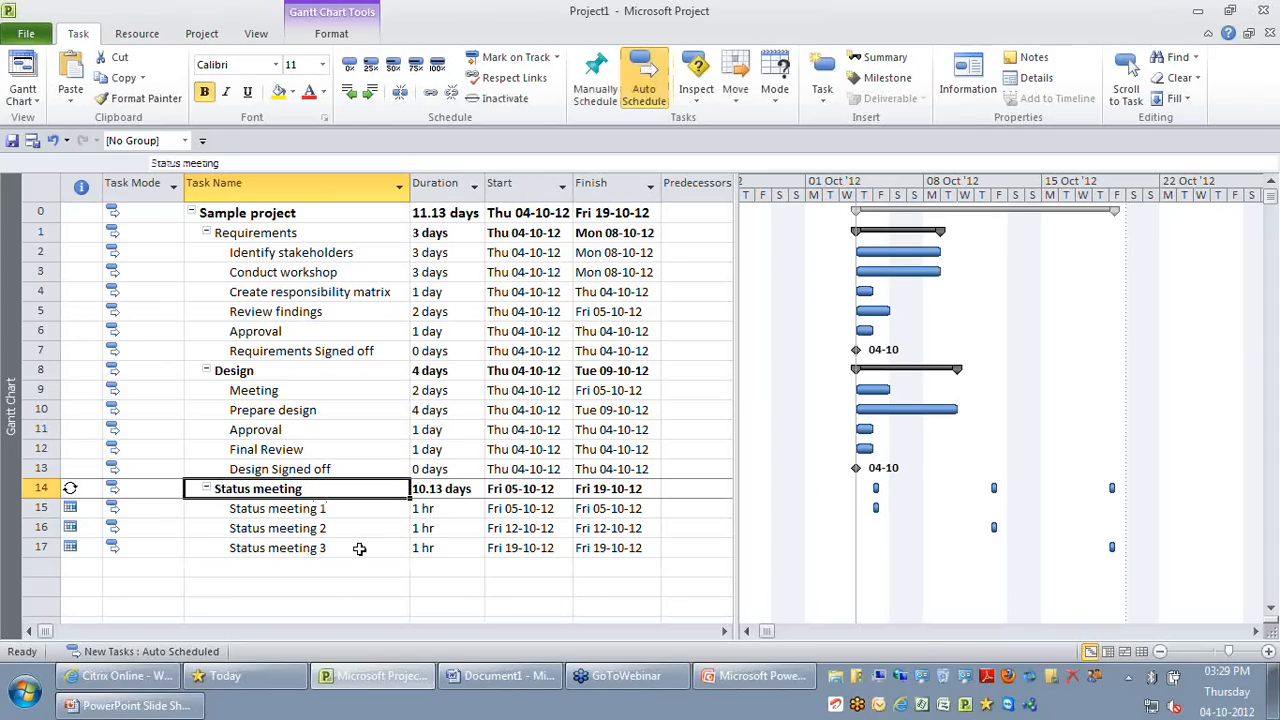
- Compare the start dates of the Requirements and Design tasks with the start date in the Project Information
{"action": "left_click", "coordinate": [306, 233]}
{"action": "left_click_drag", "start_coordinate": [306, 233], "coordinate": [297, 468]}
{"action": "left_click", "coordinate": [361, 257]}
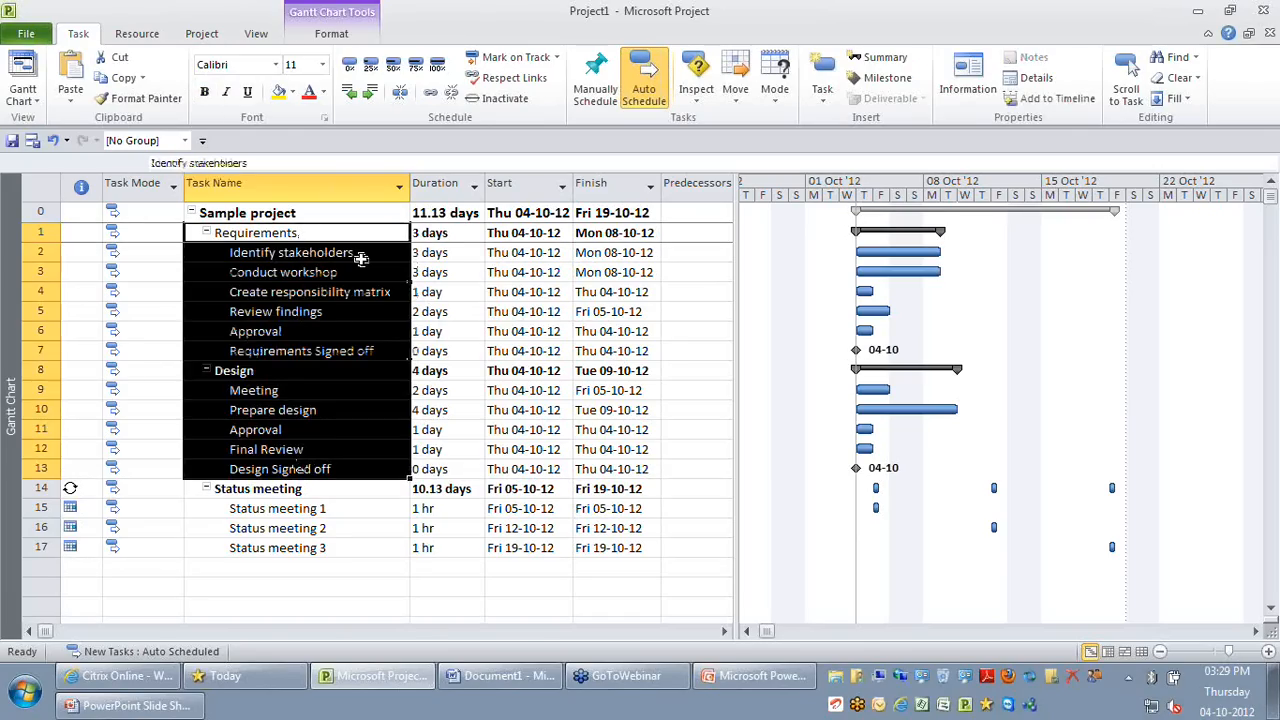
{"action": "left_click", "coordinate": [537, 232]}
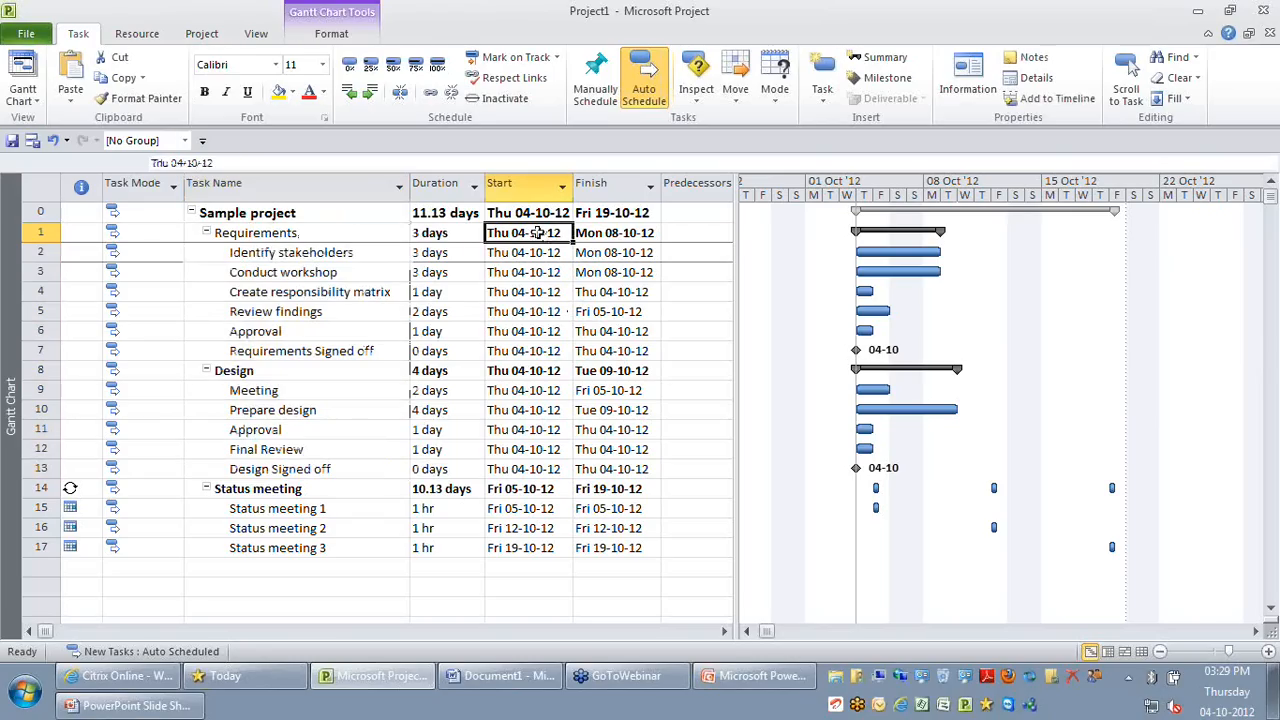
{"action": "left_click_drag", "start_coordinate": [537, 232], "coordinate": [512, 466]}
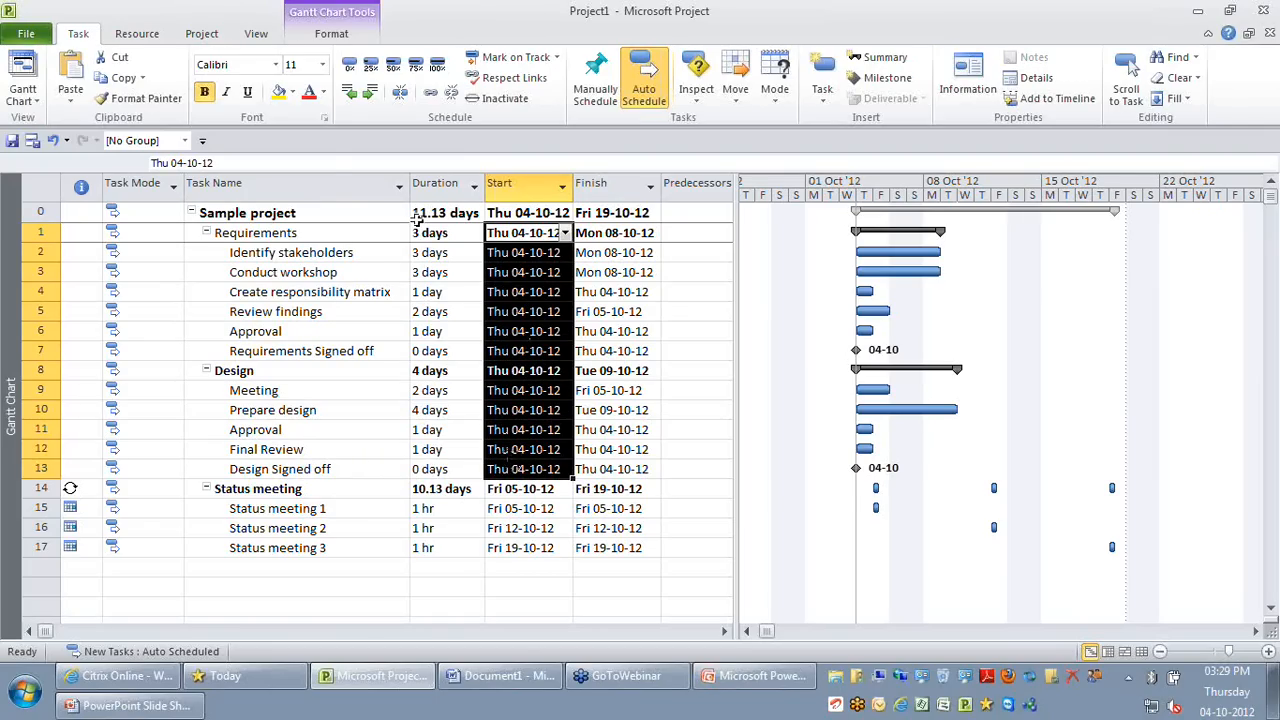
{"action": "left_click", "coordinate": [199, 38]}
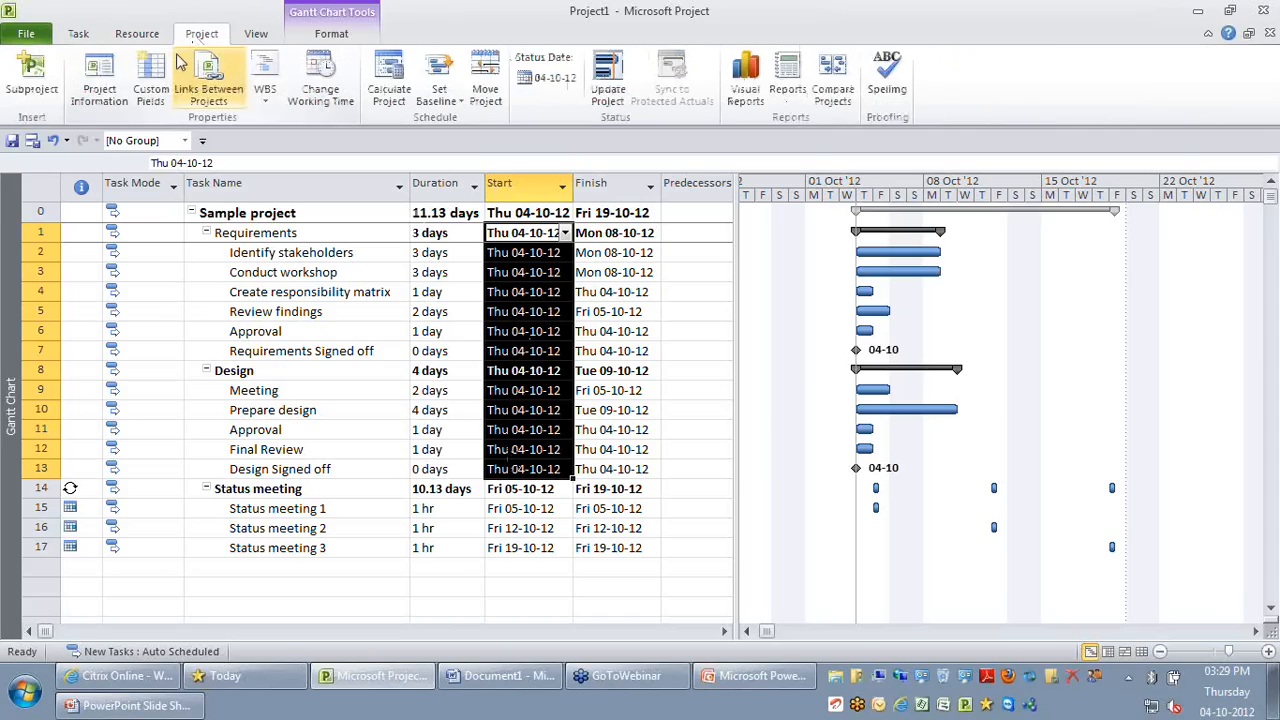
{"action": "left_click", "coordinate": [100, 92]}
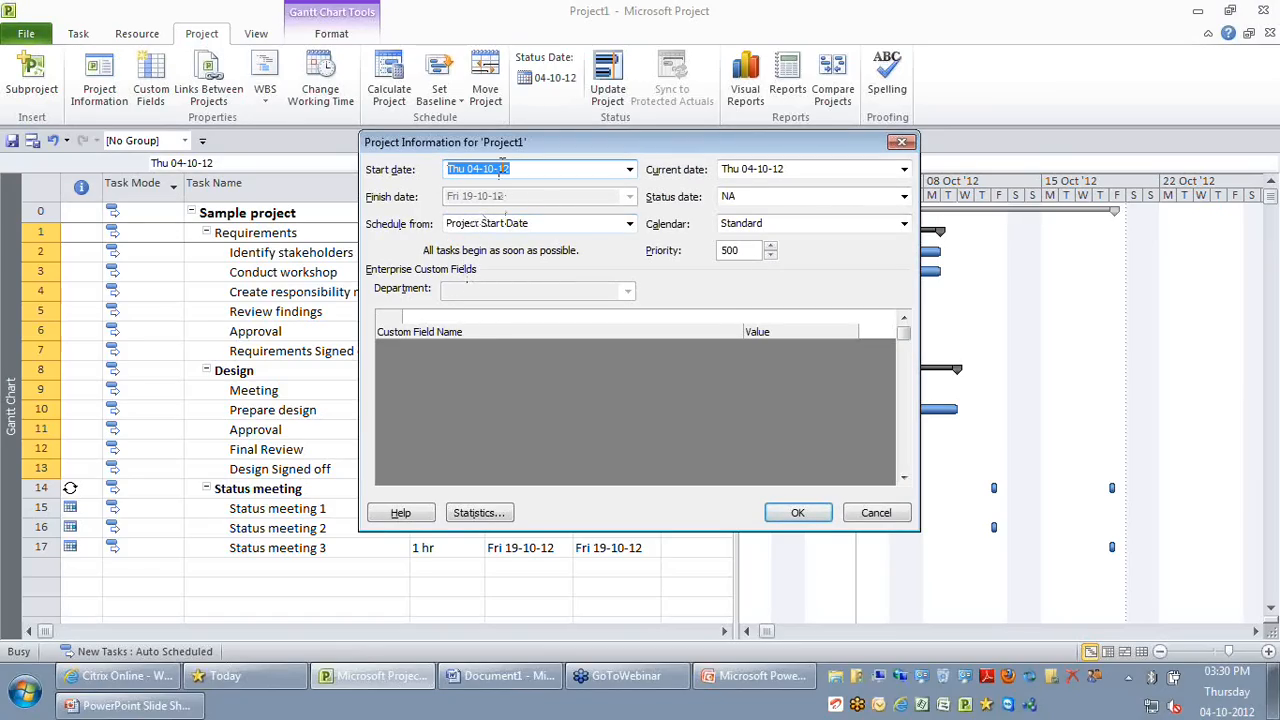
{"action": "left_click_drag", "start_coordinate": [520, 168], "coordinate": [448, 174]}
{"action": "left_click", "coordinate": [803, 514]}
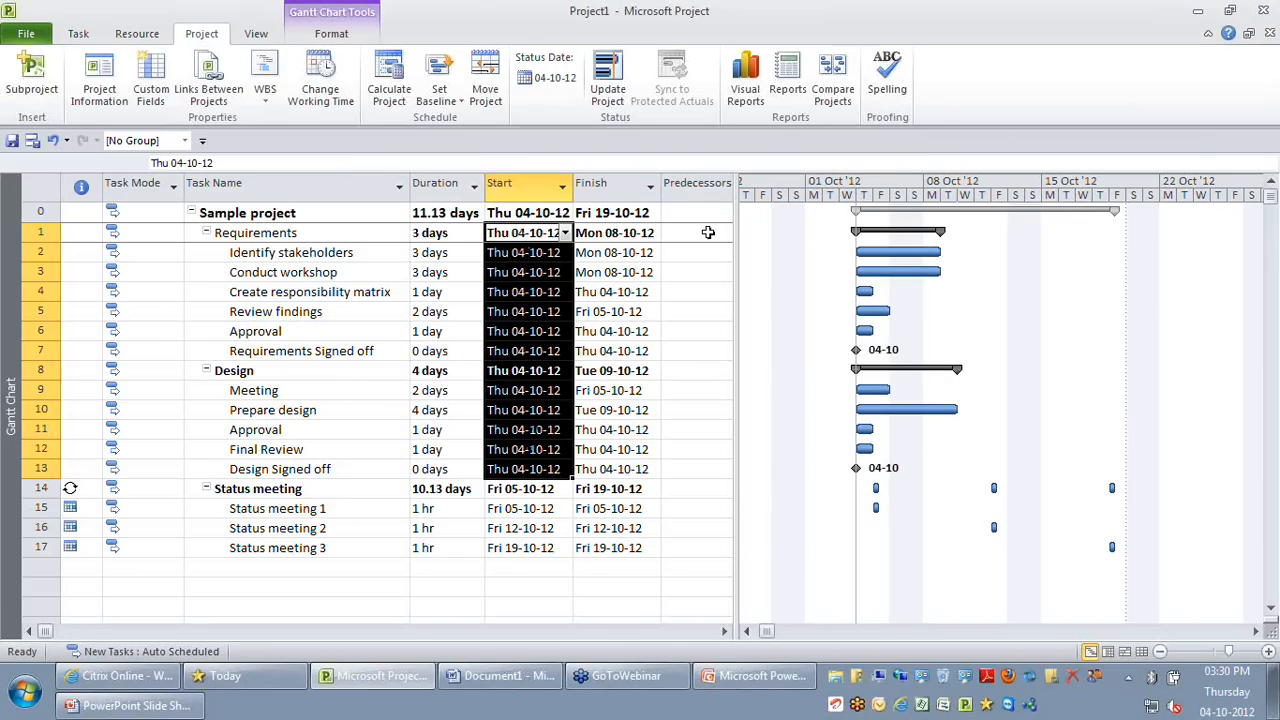
- Review the finish dates and durations of the Requirements and Design tasks, and the start dates of the three status meetings
{"action": "left_click", "coordinate": [643, 232]}
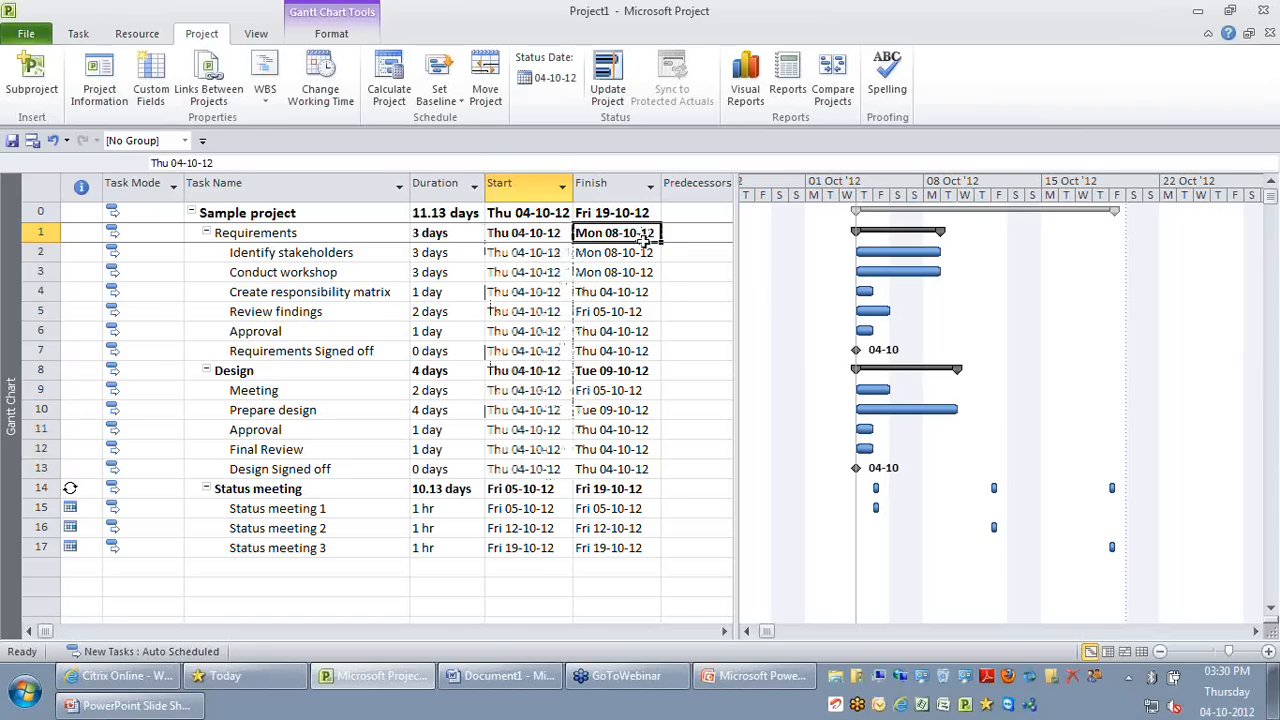
{"action": "left_click_drag", "start_coordinate": [643, 237], "coordinate": [640, 469]}
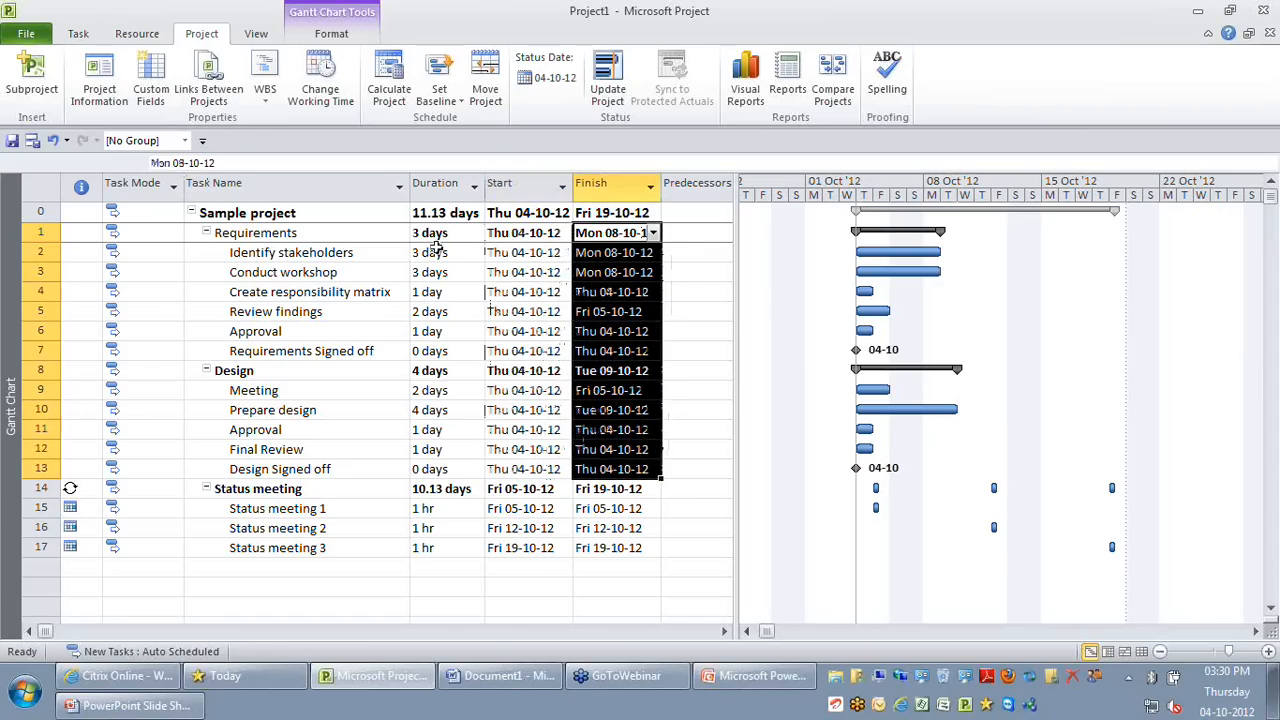
{"action": "left_click_drag", "start_coordinate": [437, 249], "coordinate": [437, 469]}
{"action": "left_click", "coordinate": [626, 455]}
{"action": "left_click_drag", "start_coordinate": [303, 509], "coordinate": [303, 548]}
{"action": "left_click", "coordinate": [540, 510]}
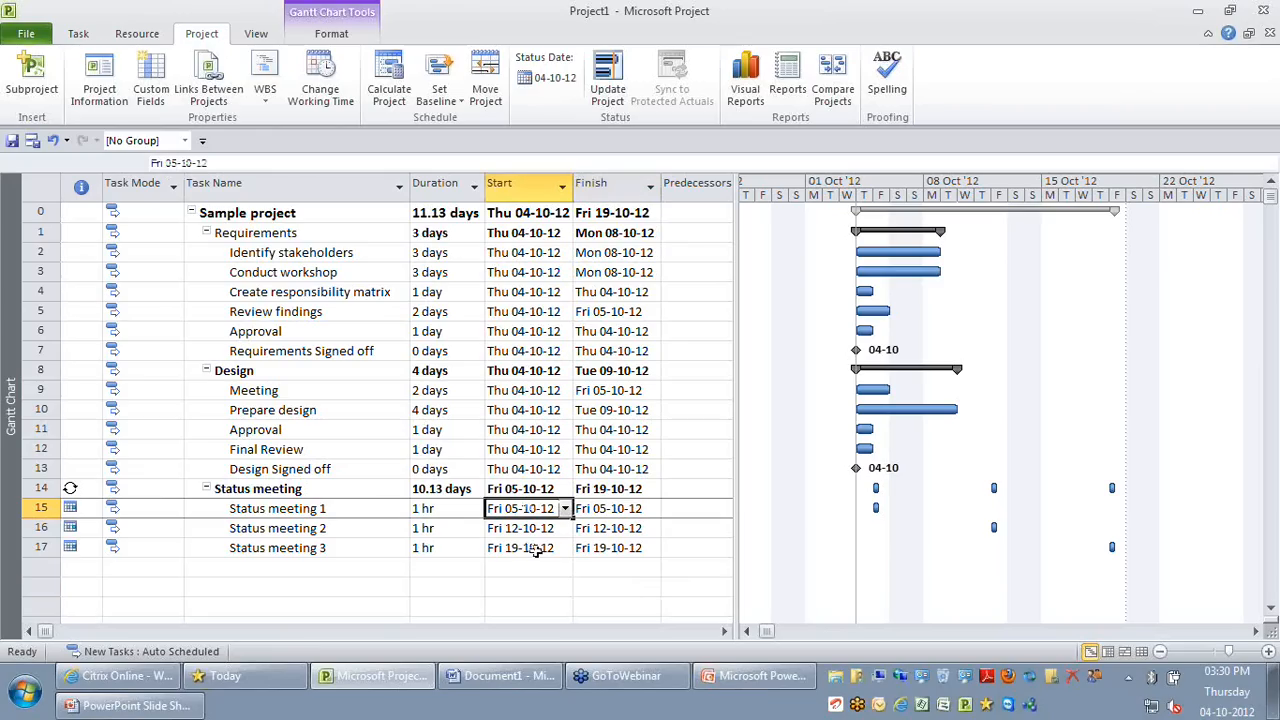
{"action": "left_click", "coordinate": [545, 527]}
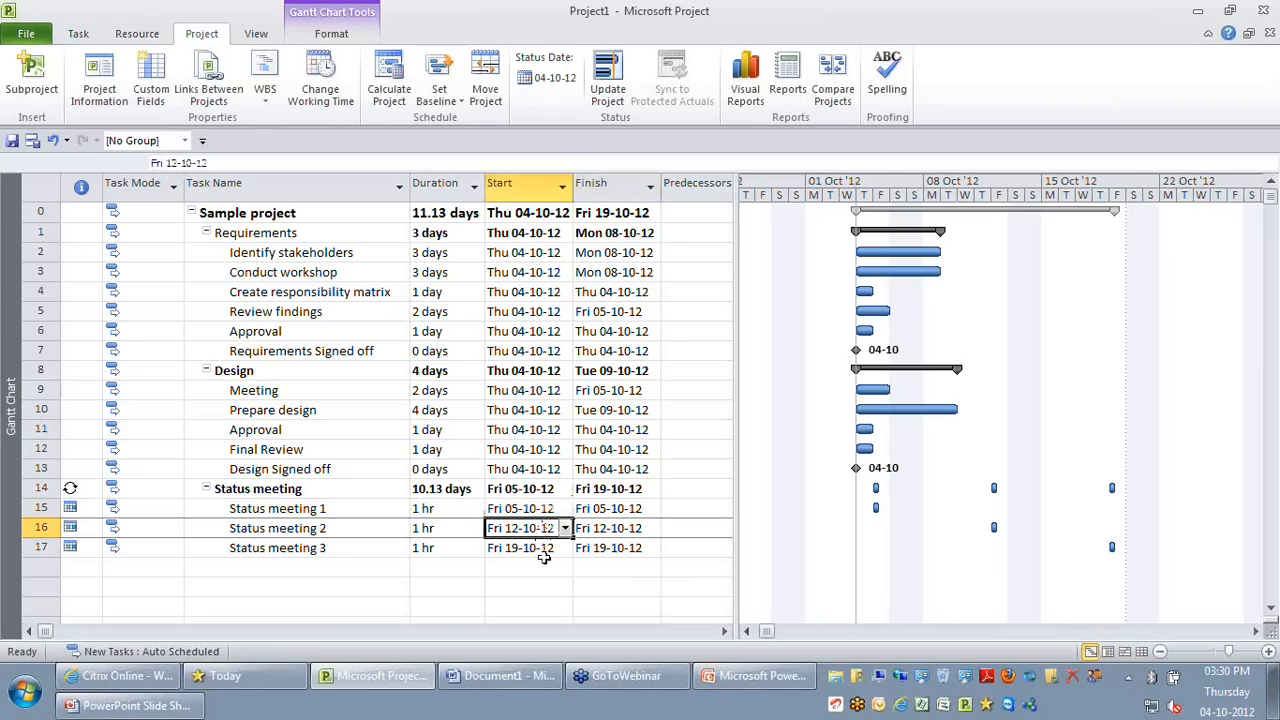
{"action": "left_click", "coordinate": [545, 547]}
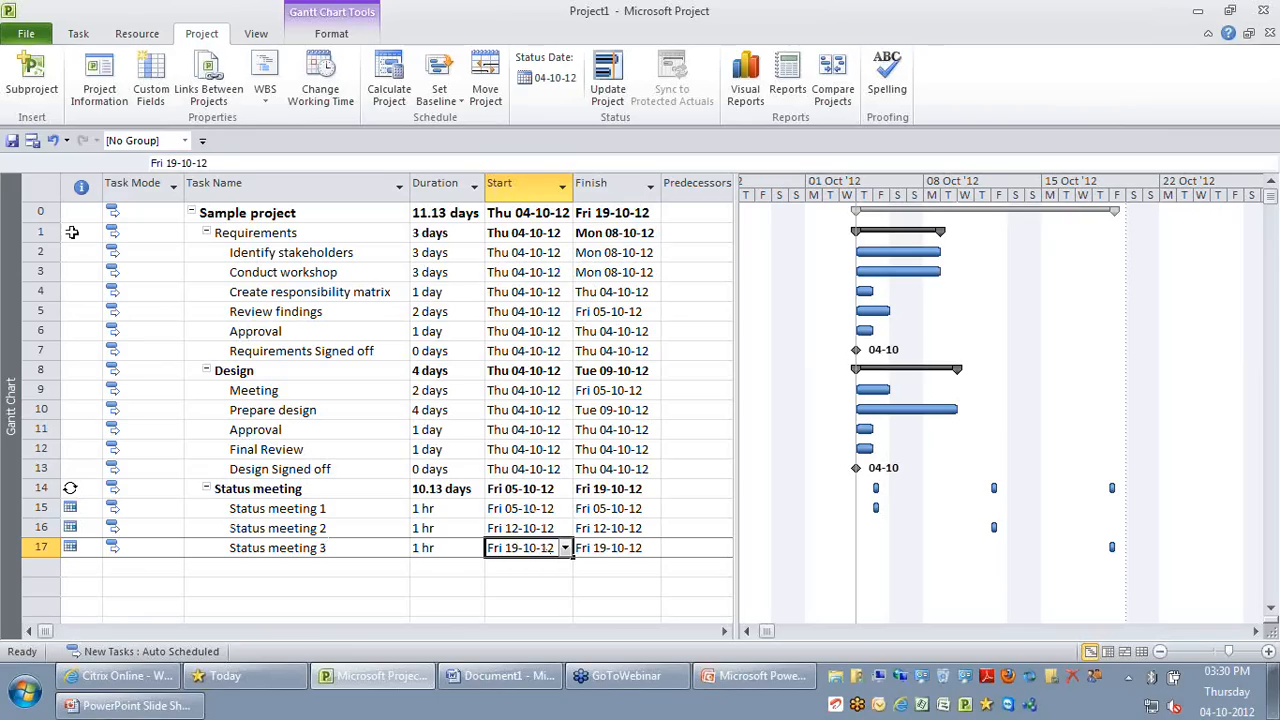
- Examine the indicators column and read the constraint notes on the individual Status meeting occurrences
{"action": "left_click", "coordinate": [80, 182]}
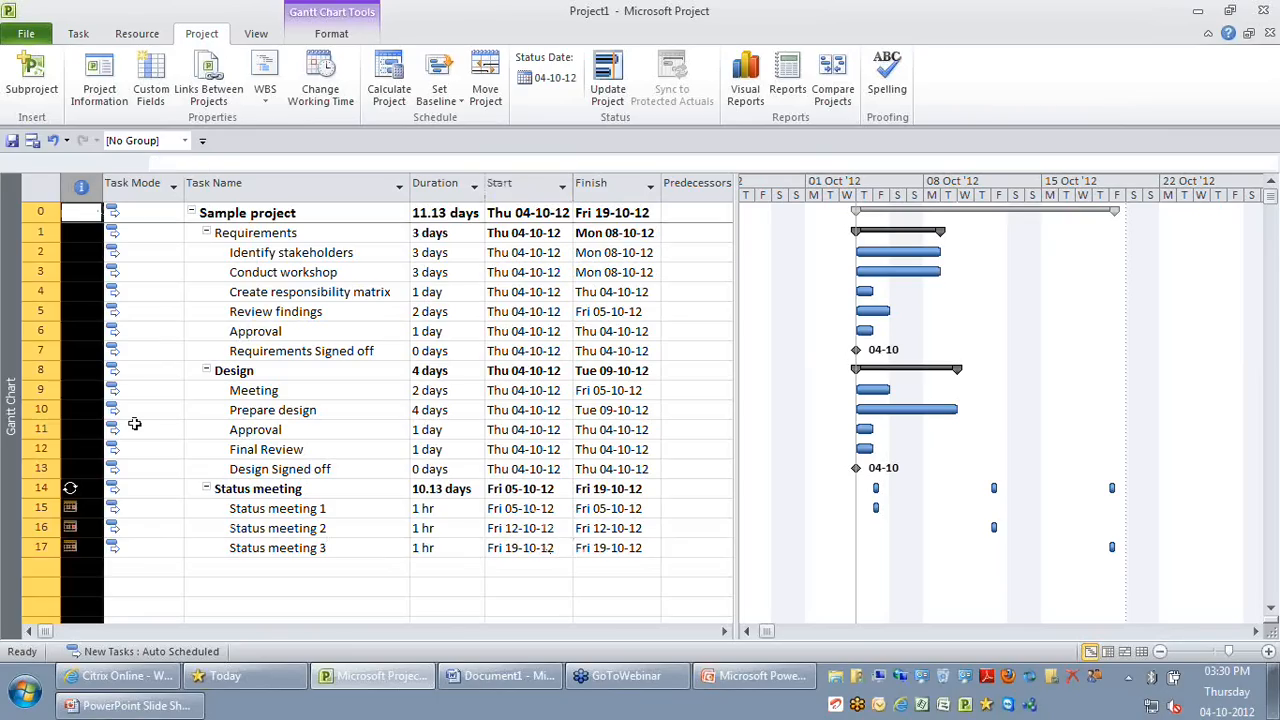
{"action": "left_click", "coordinate": [72, 508]}
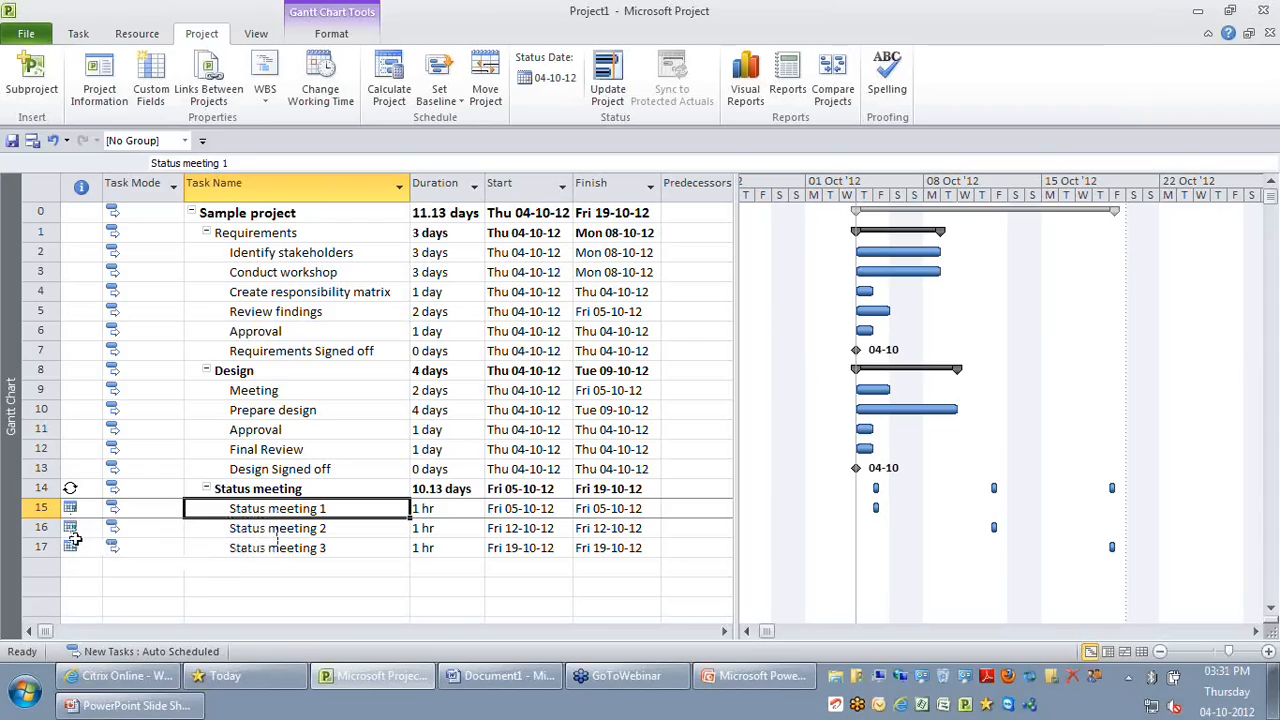
{"action": "mouse_move", "coordinate": [71, 548]}
{"action": "left_click_drag", "start_coordinate": [322, 233], "coordinate": [312, 391]}
{"action": "left_click_drag", "start_coordinate": [313, 391], "coordinate": [300, 548]}
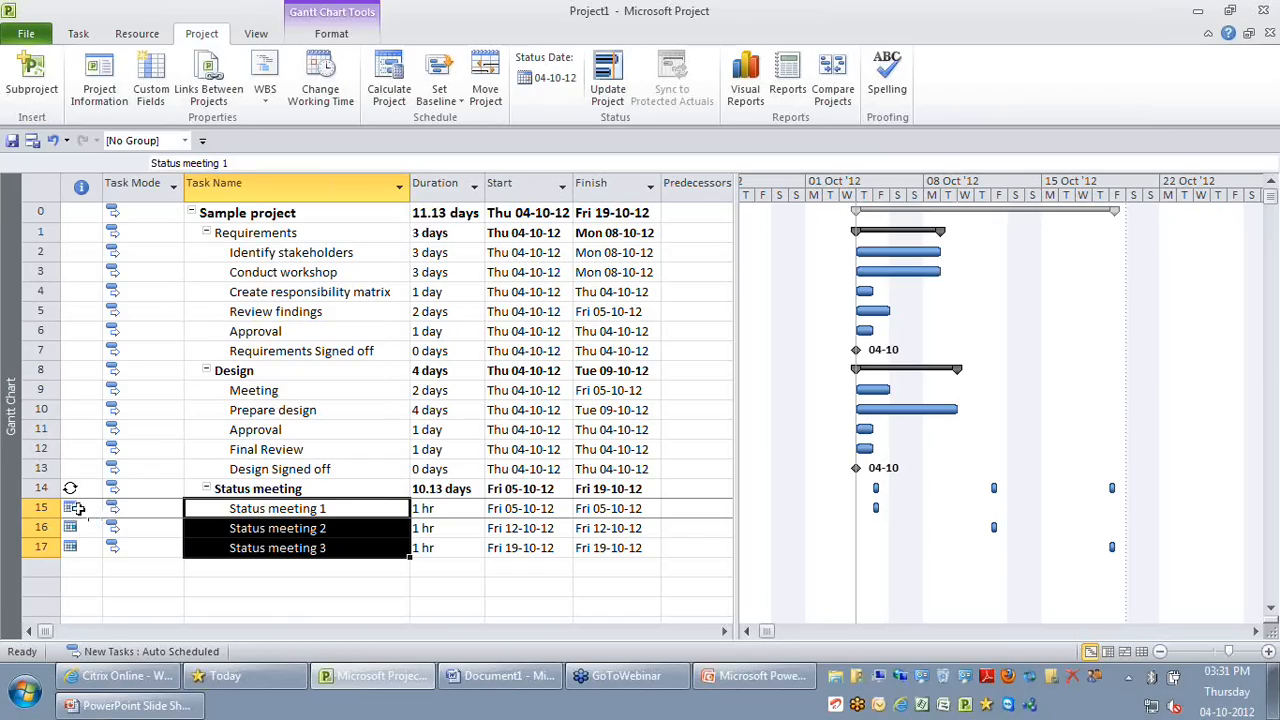
{"action": "mouse_move", "coordinate": [82, 553]}
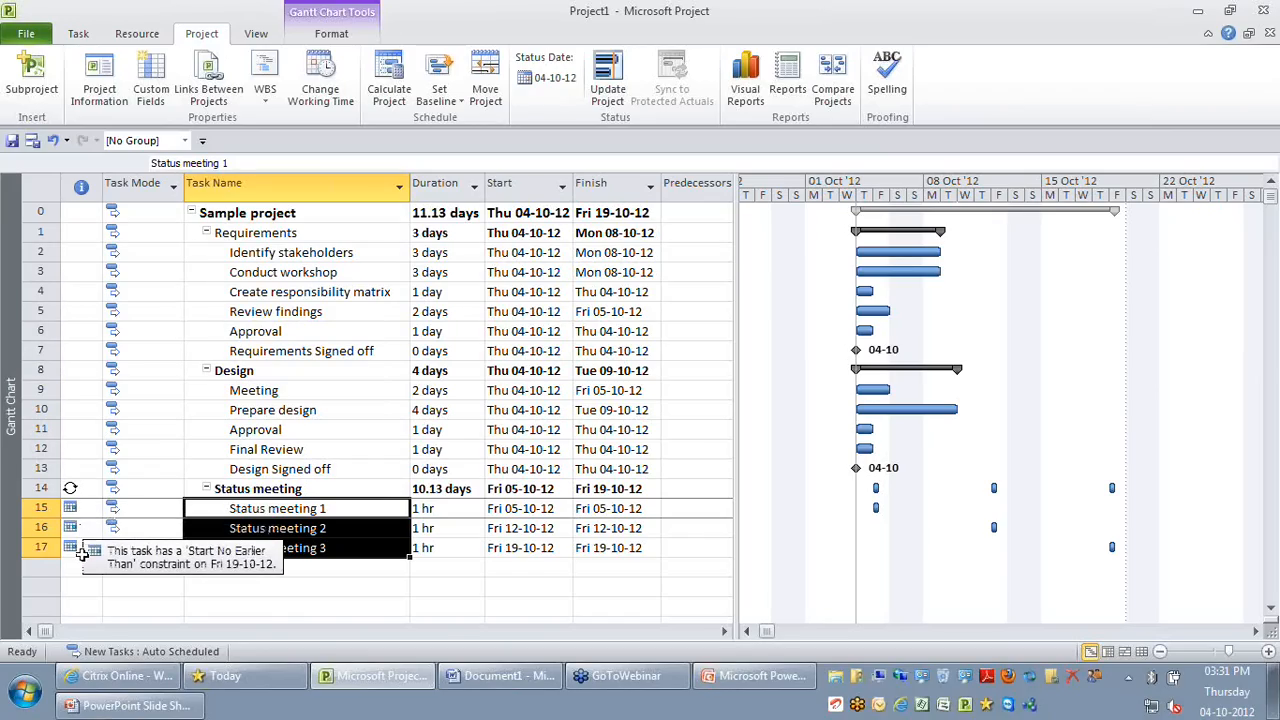
{"action": "mouse_move", "coordinate": [82, 528]}
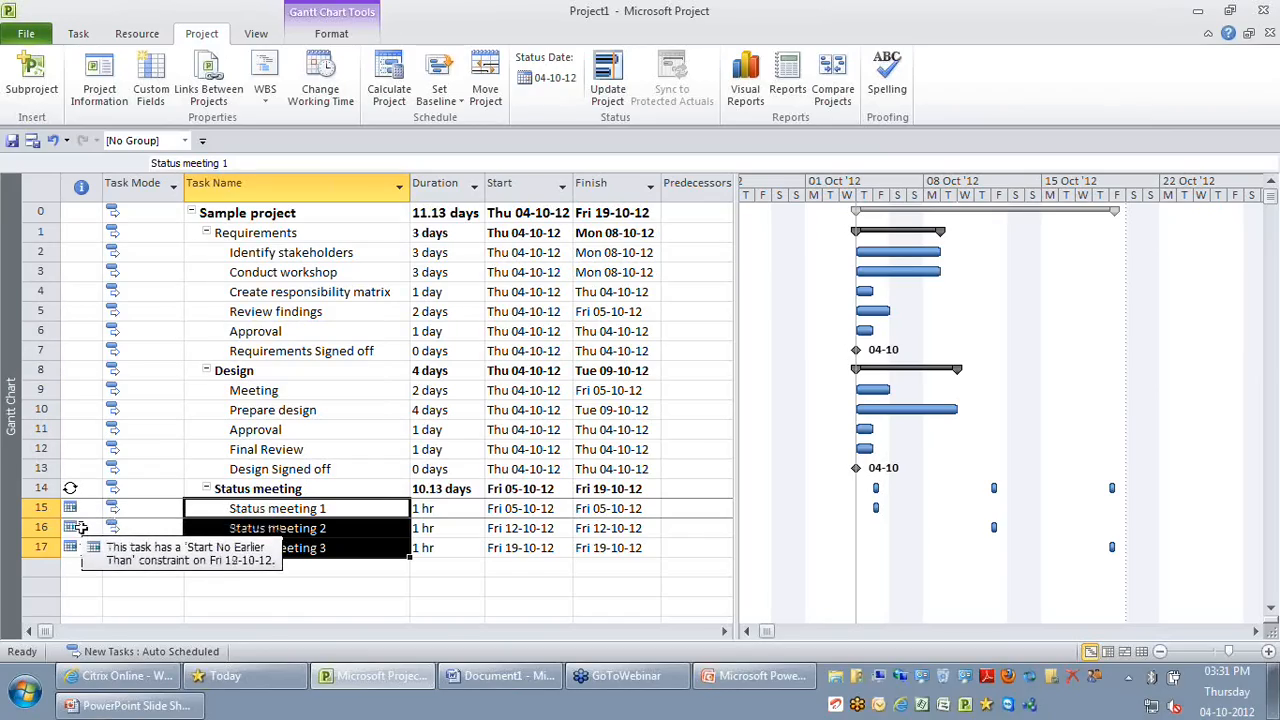
- Check the recurrence settings of the Status meeting summary task, and highlight the schedule's Start and Finish columns
{"action": "left_click", "coordinate": [238, 490]}
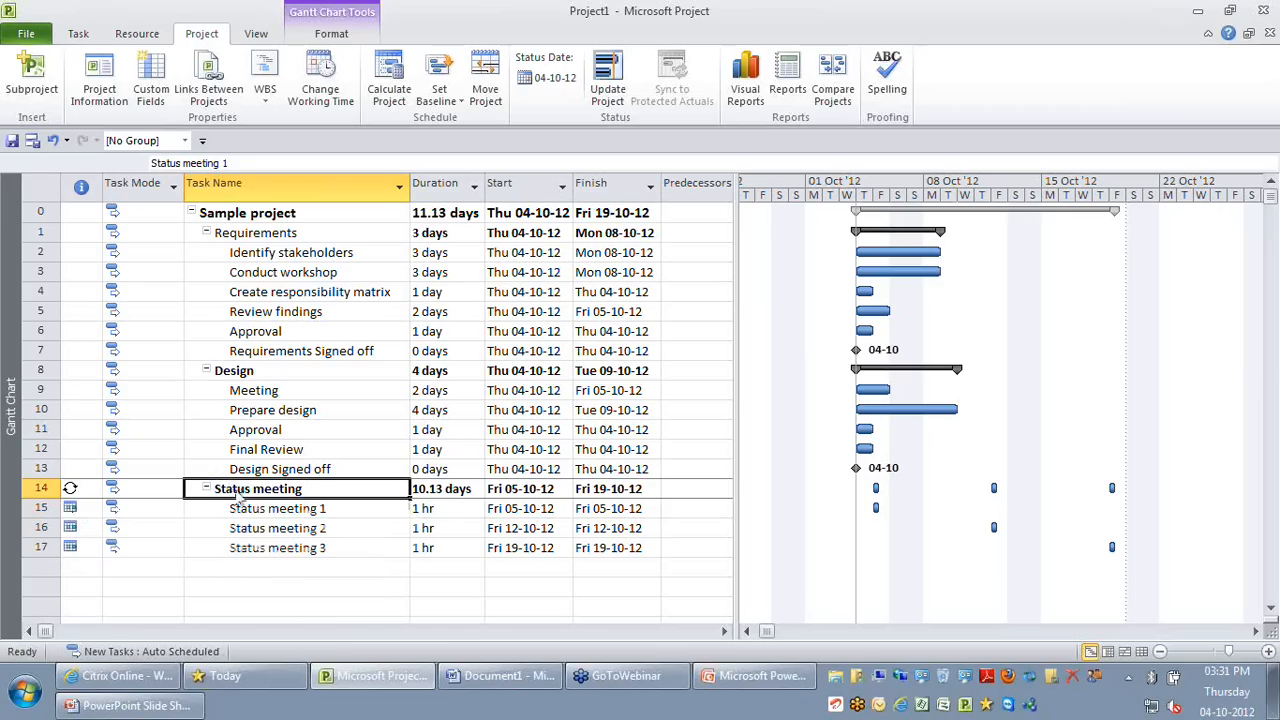
{"action": "double_click", "coordinate": [237, 494]}
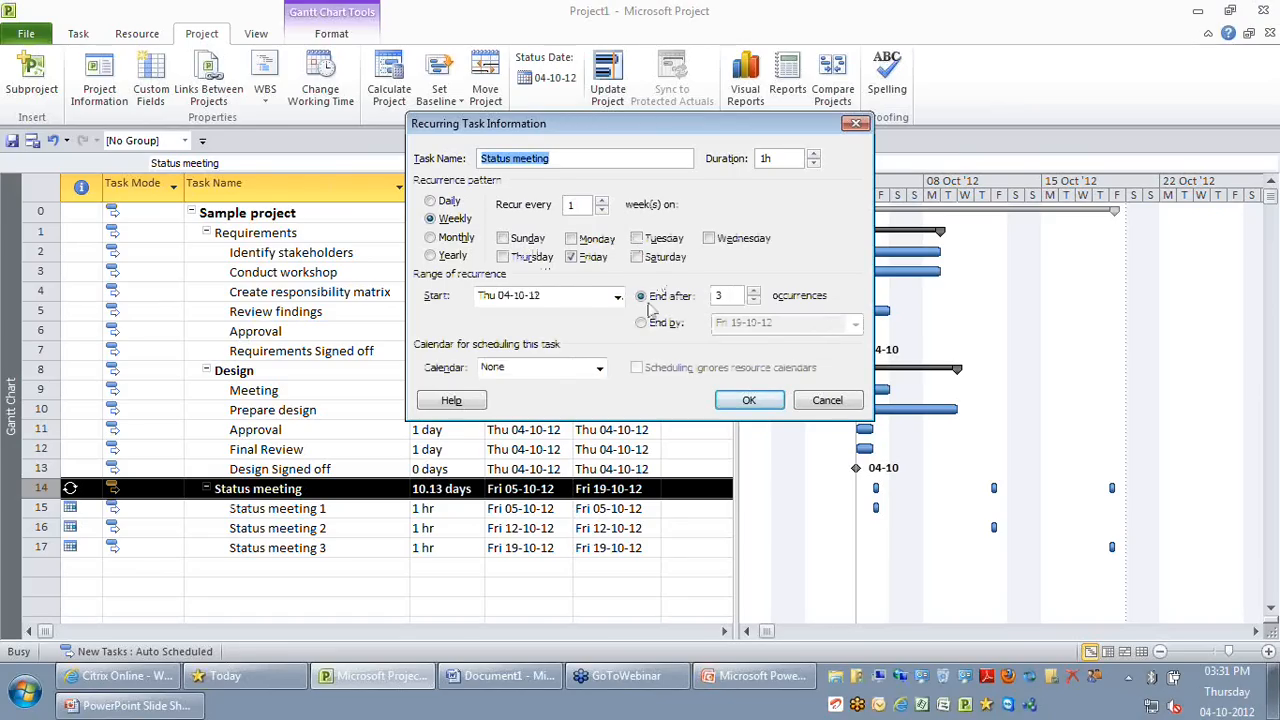
{"action": "key", "text": "Return"}
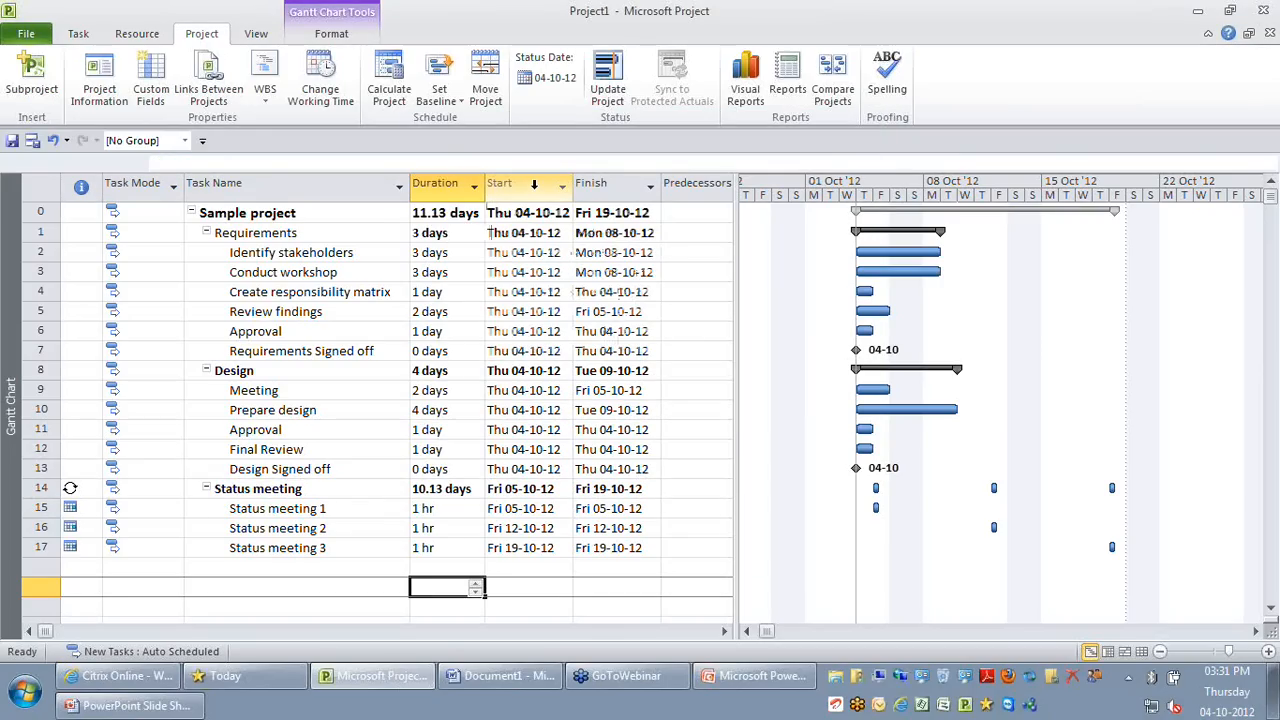
{"action": "left_click", "coordinate": [534, 184]}
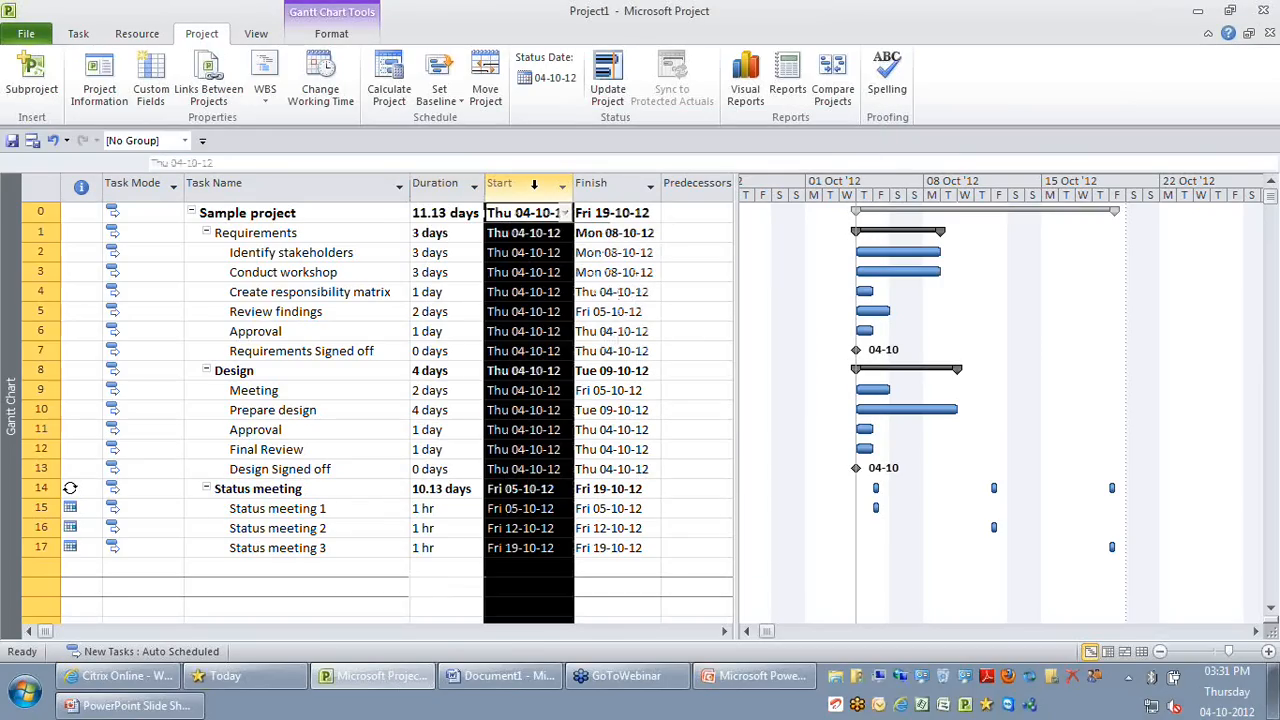
{"action": "left_click_drag", "start_coordinate": [534, 184], "coordinate": [576, 212]}
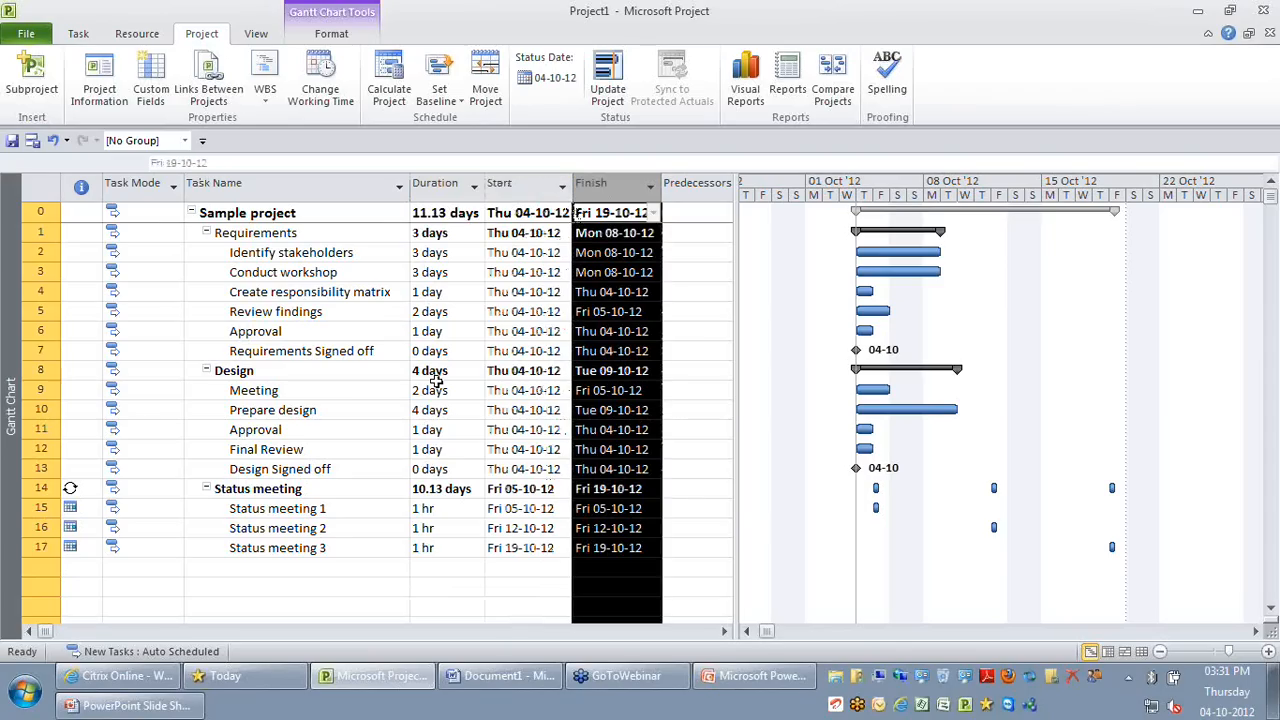
- Open the date picker for the Conduct workshop task's start date and close it without choosing a date
{"action": "left_click", "coordinate": [527, 273]}
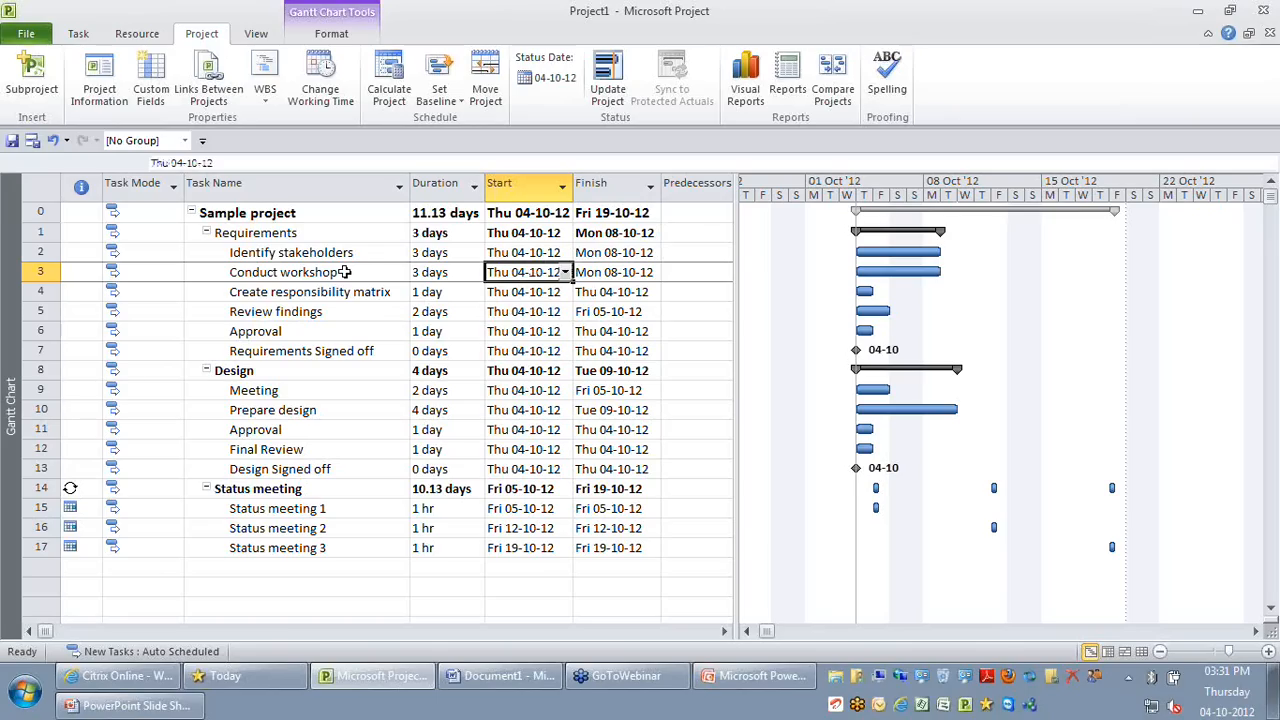
{"action": "left_click", "coordinate": [568, 274]}
{"action": "left_click", "coordinate": [565, 273]}
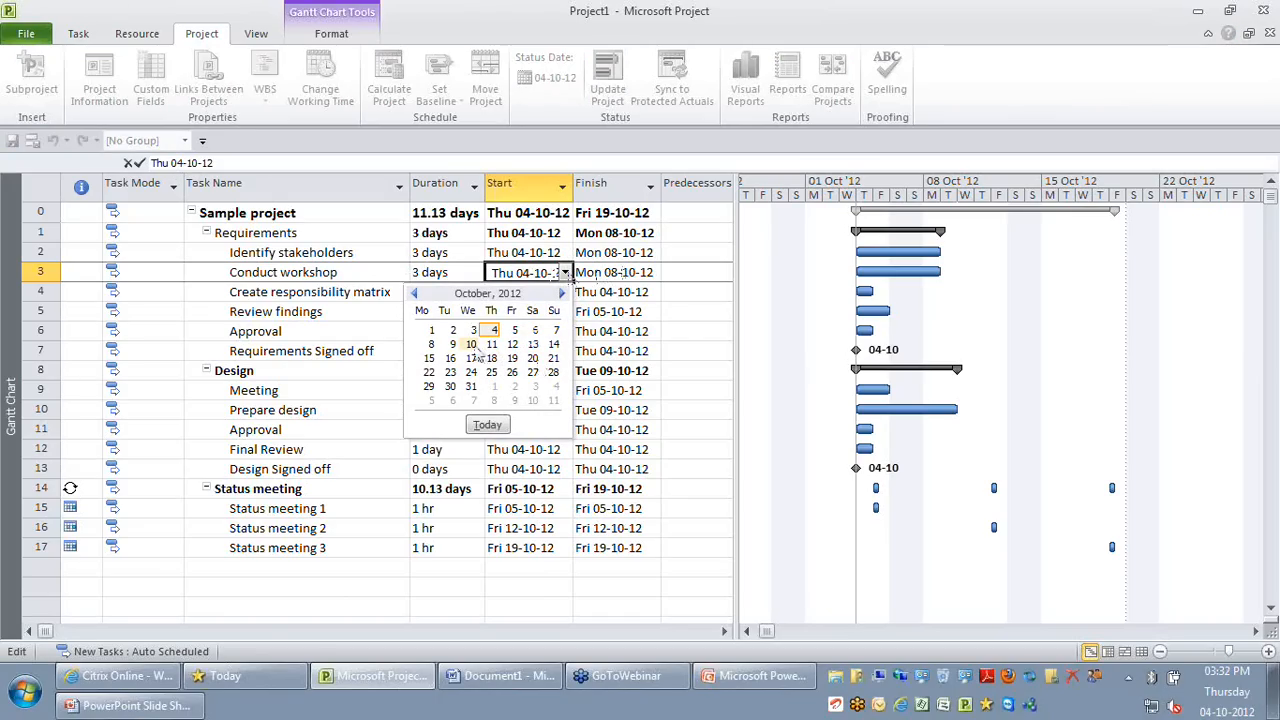
{"action": "key", "text": "Escape"}
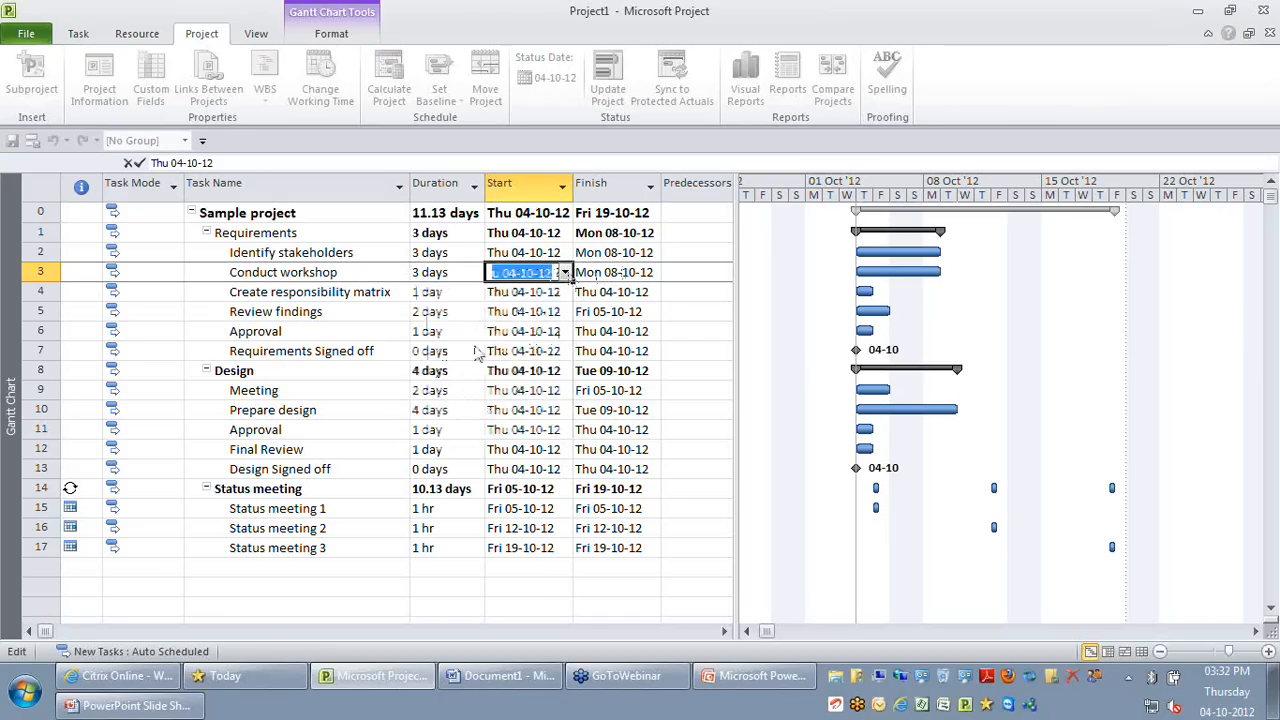
- Set the Conduct workshop task's start date to Wed 10-10-12
{"action": "type", "text": "Wed 10-10-12"}
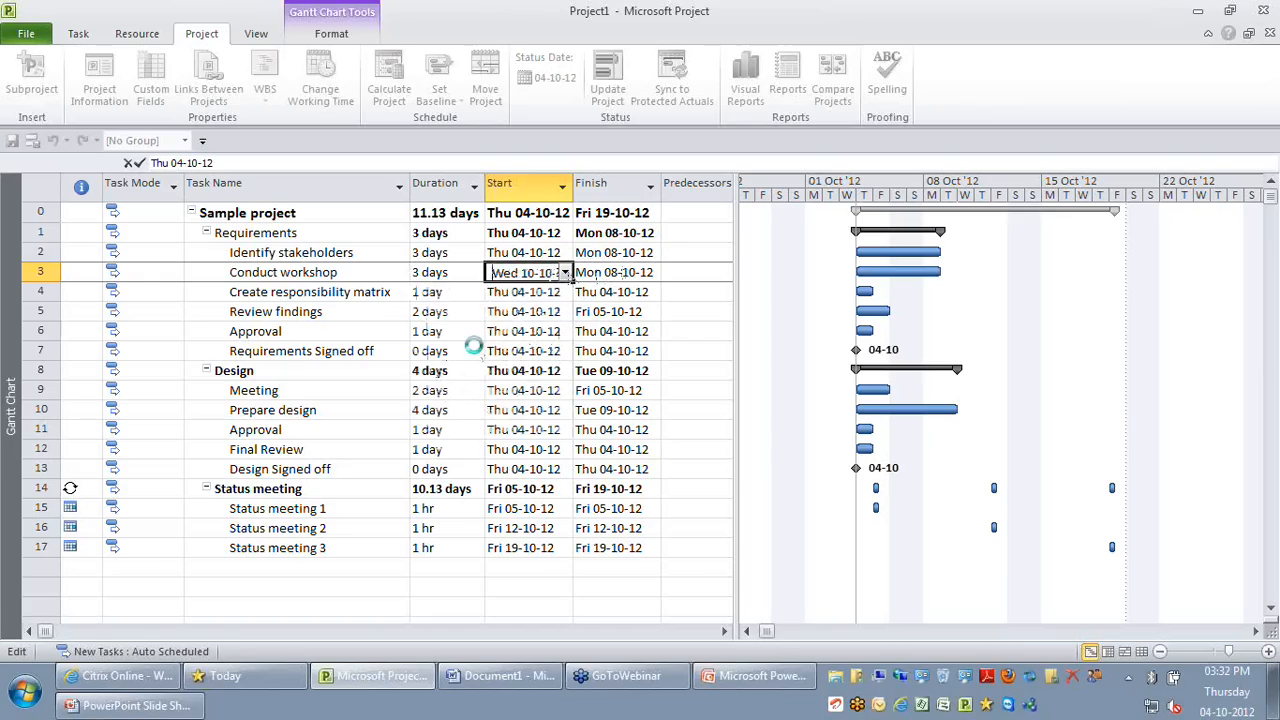
{"action": "key", "text": "Return"}
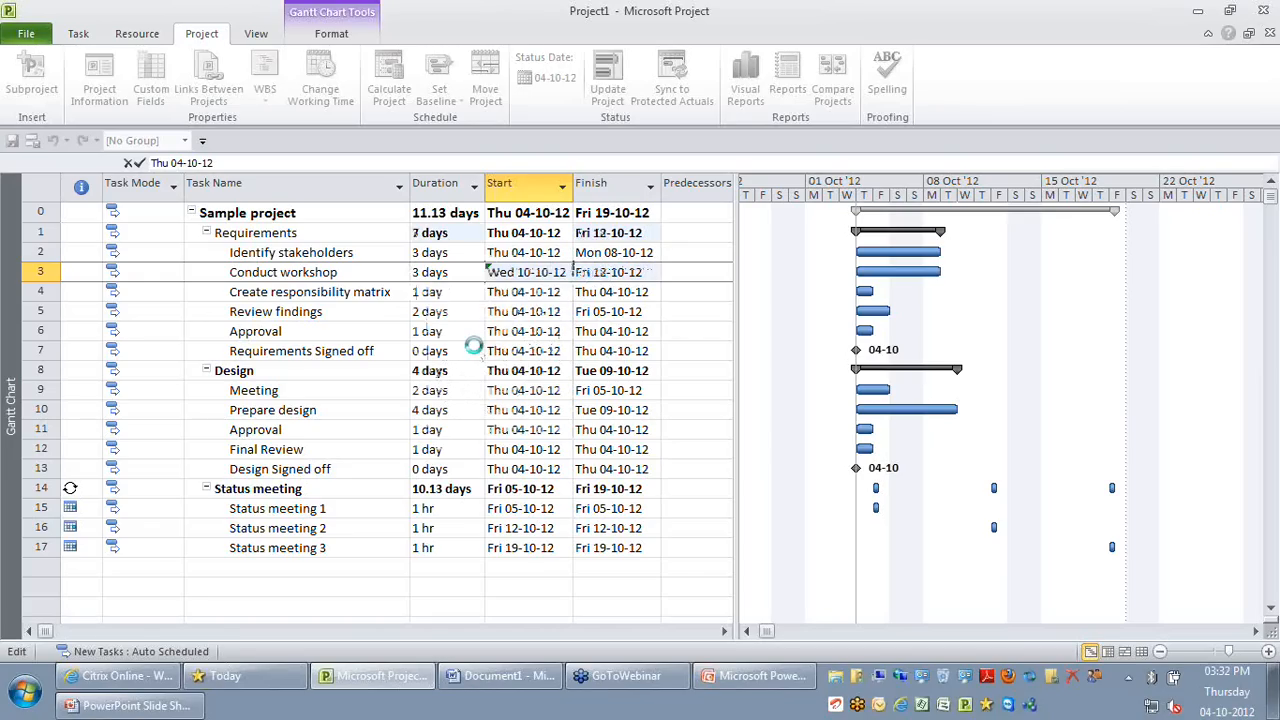
{"action": "left_click", "coordinate": [549, 374]}
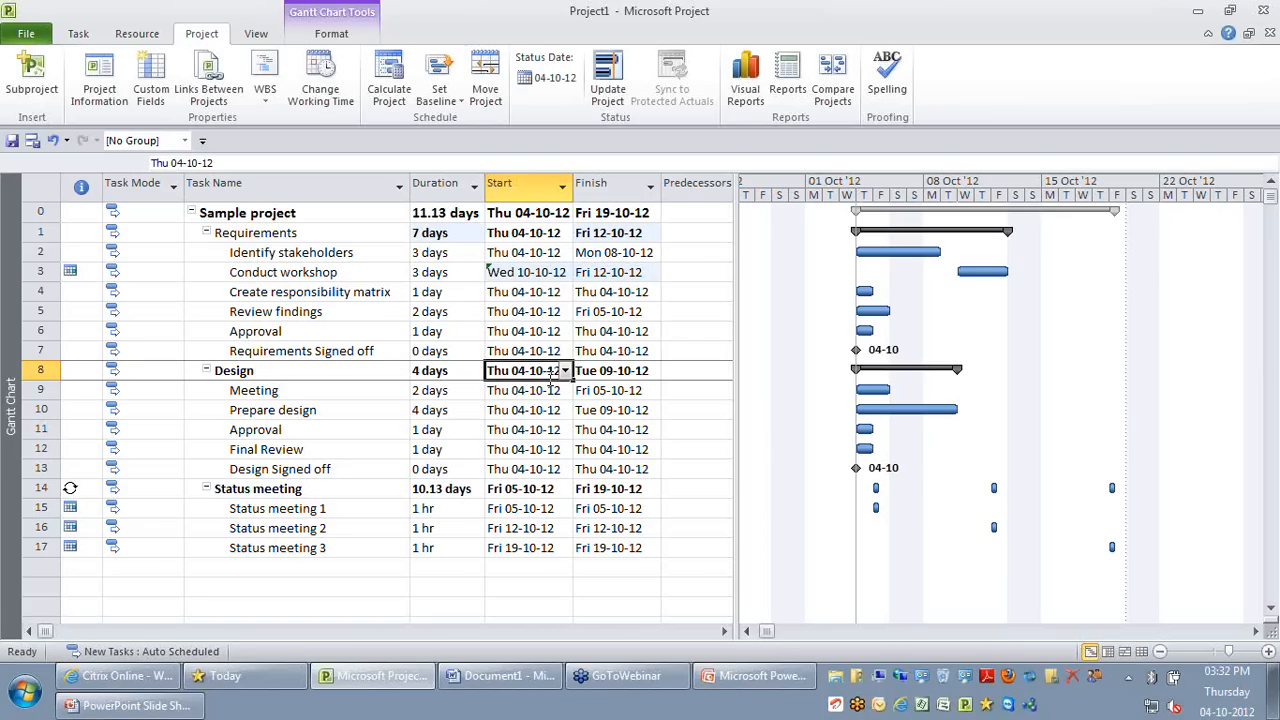
{"action": "left_click", "coordinate": [540, 272]}
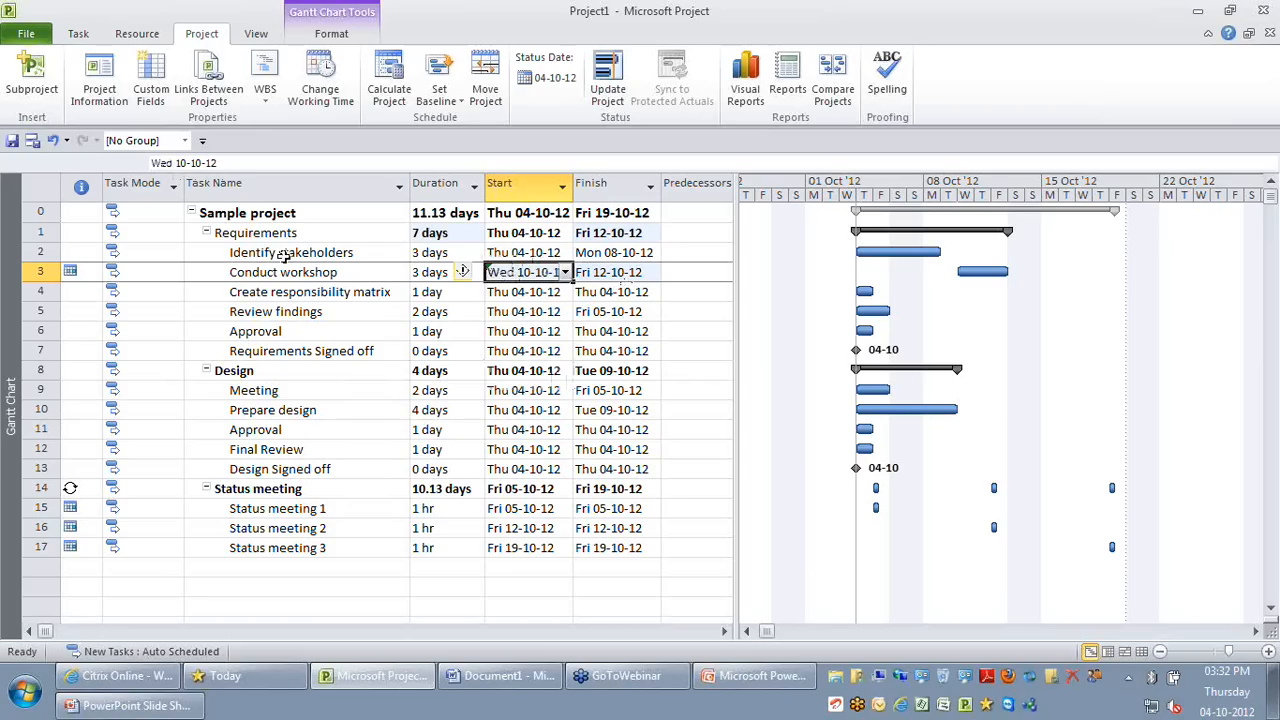
- Increase the Identify stakeholders task's duration to 7 days
{"action": "left_click", "coordinate": [285, 255]}
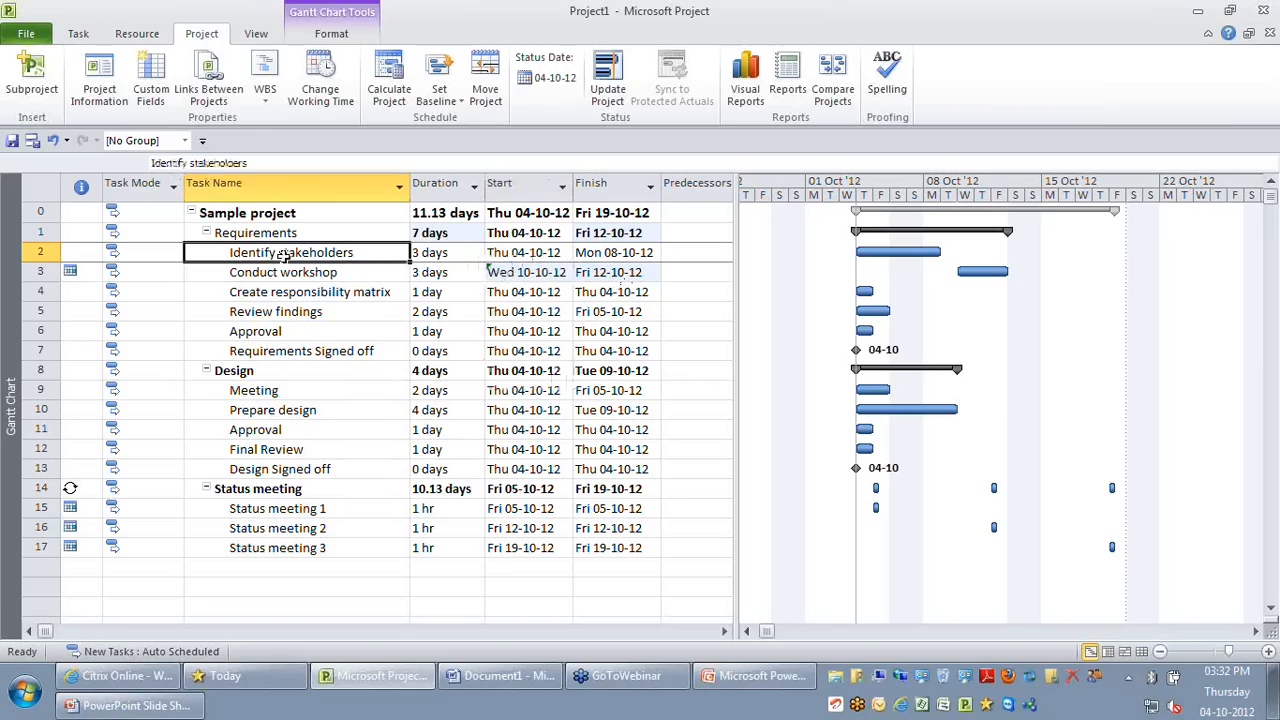
{"action": "left_click", "coordinate": [455, 253]}
{"action": "left_click", "coordinate": [477, 249]}
{"action": "left_click", "coordinate": [477, 248]}
{"action": "left_click", "coordinate": [477, 248]}
{"action": "left_click", "coordinate": [477, 248]}
{"action": "left_click", "coordinate": [361, 277]}
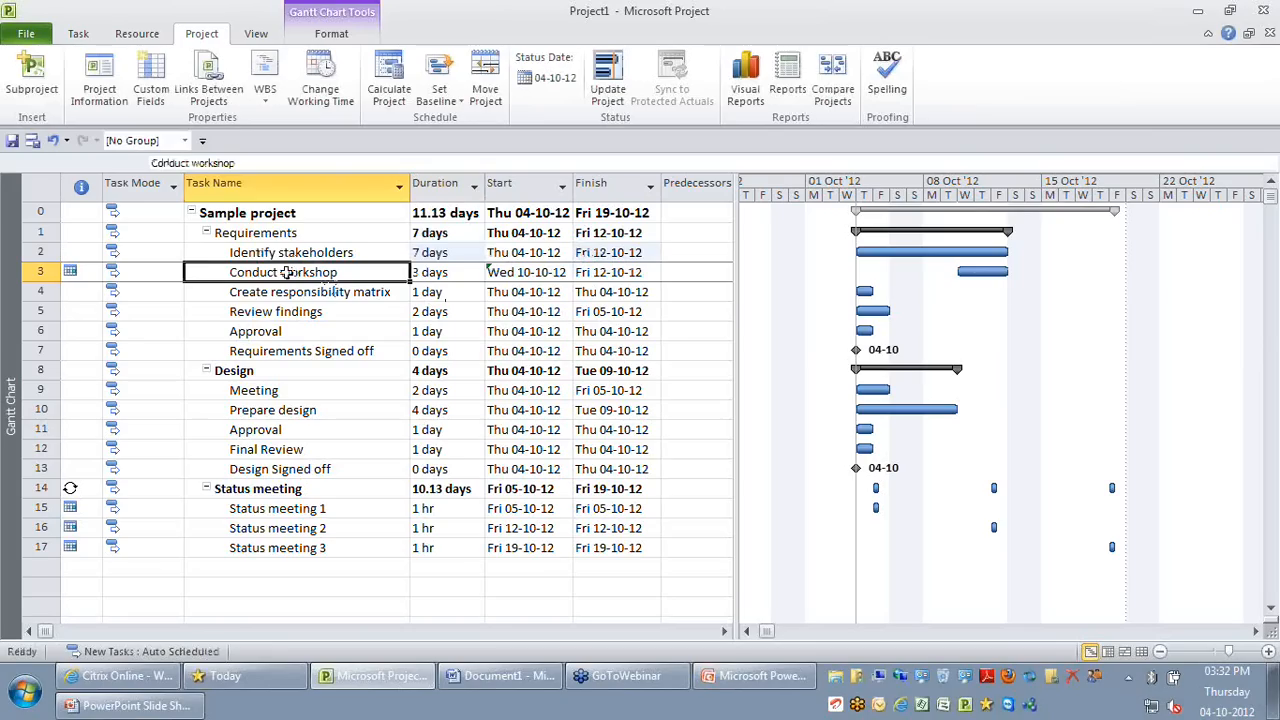
- Highlight the Start and Finish columns and read the constraint note on the Conduct workshop task
{"action": "left_click", "coordinate": [541, 272]}
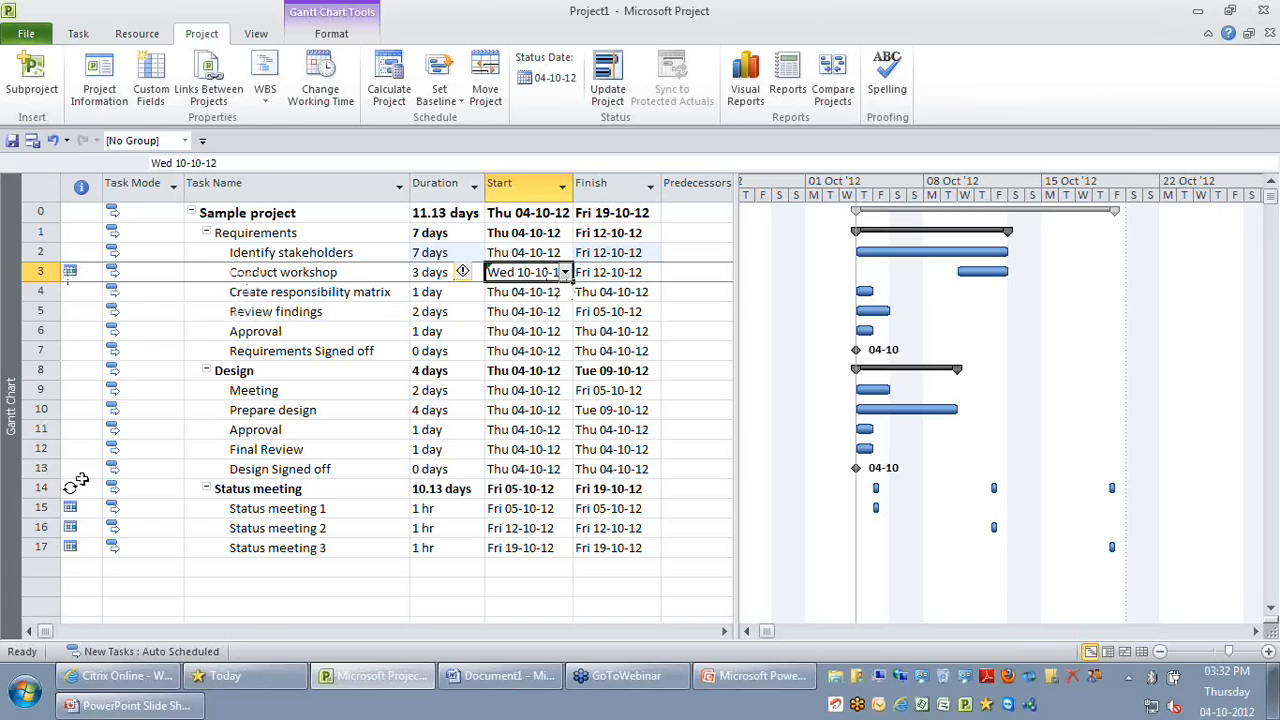
{"action": "mouse_move", "coordinate": [83, 271]}
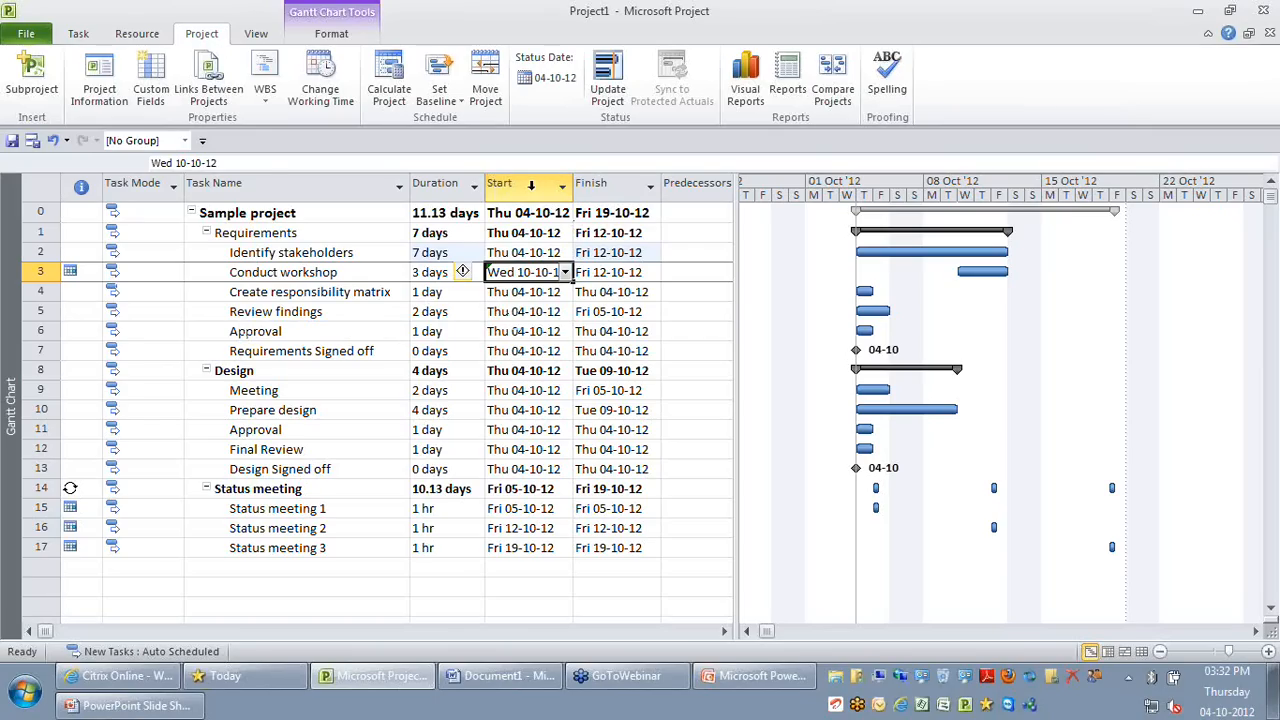
{"action": "left_click", "coordinate": [531, 185]}
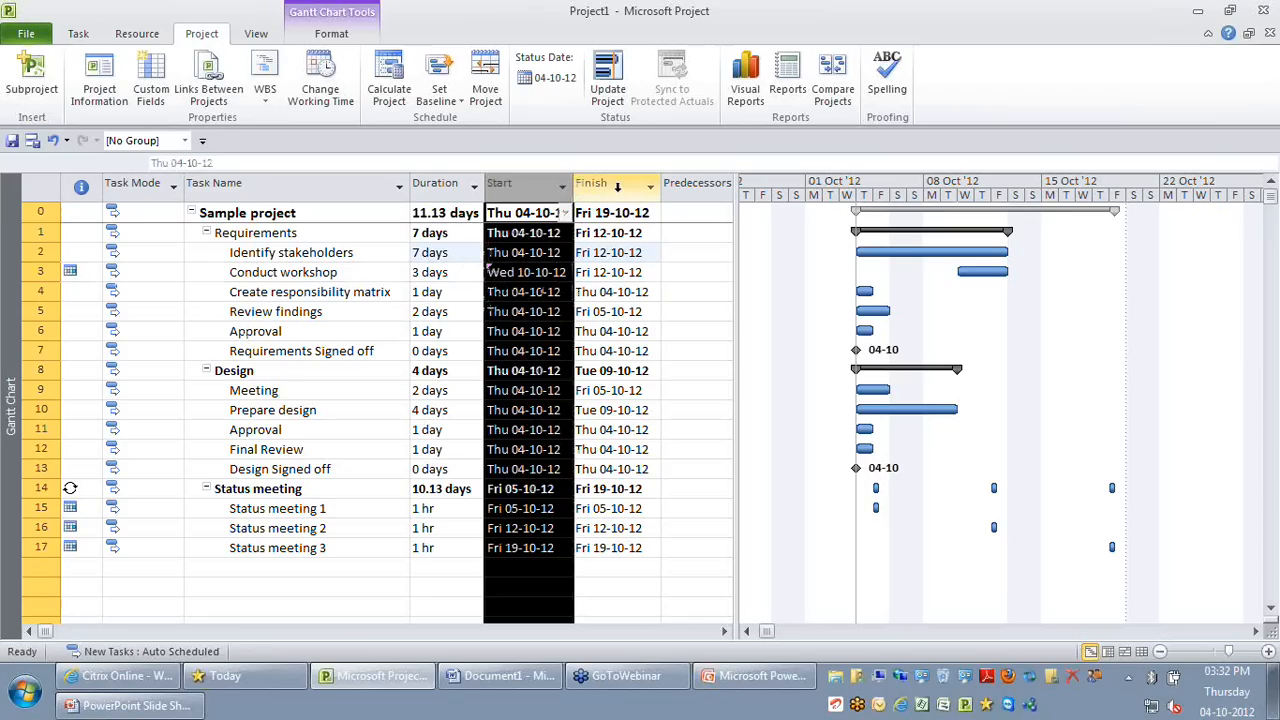
{"action": "left_click", "coordinate": [617, 187]}
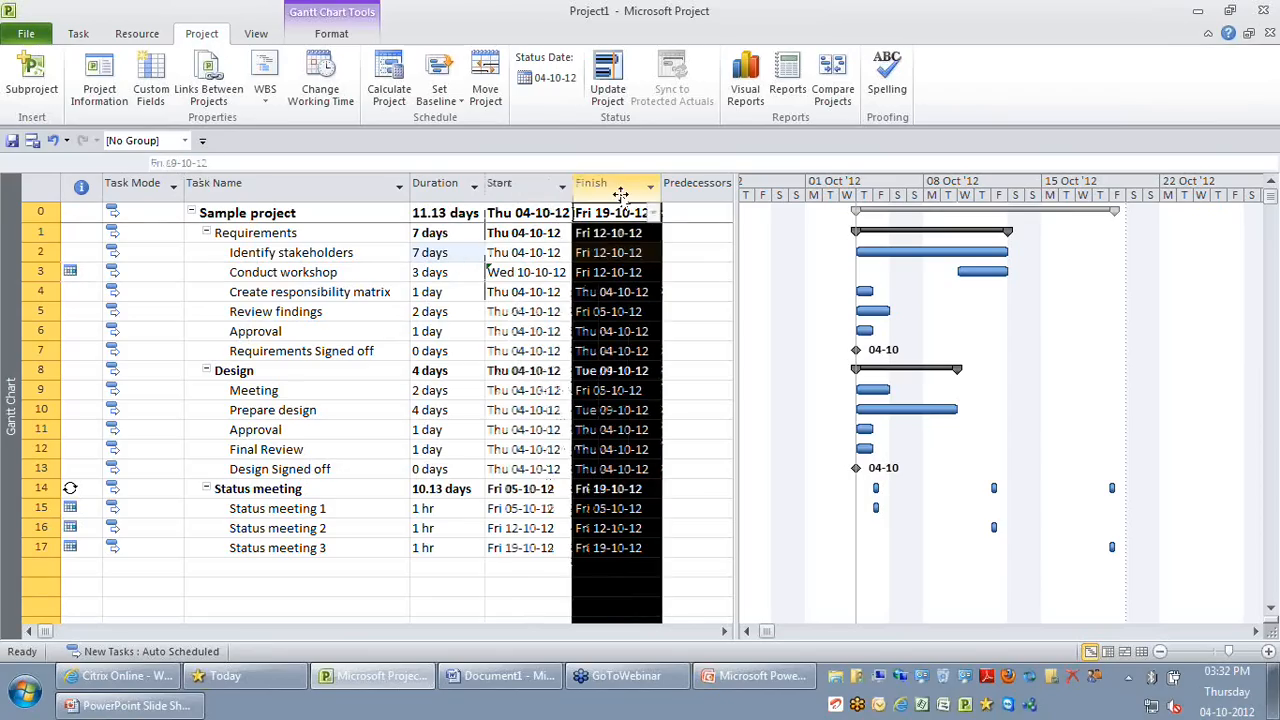
{"action": "left_click", "coordinate": [594, 272]}
{"action": "left_click", "coordinate": [521, 272]}
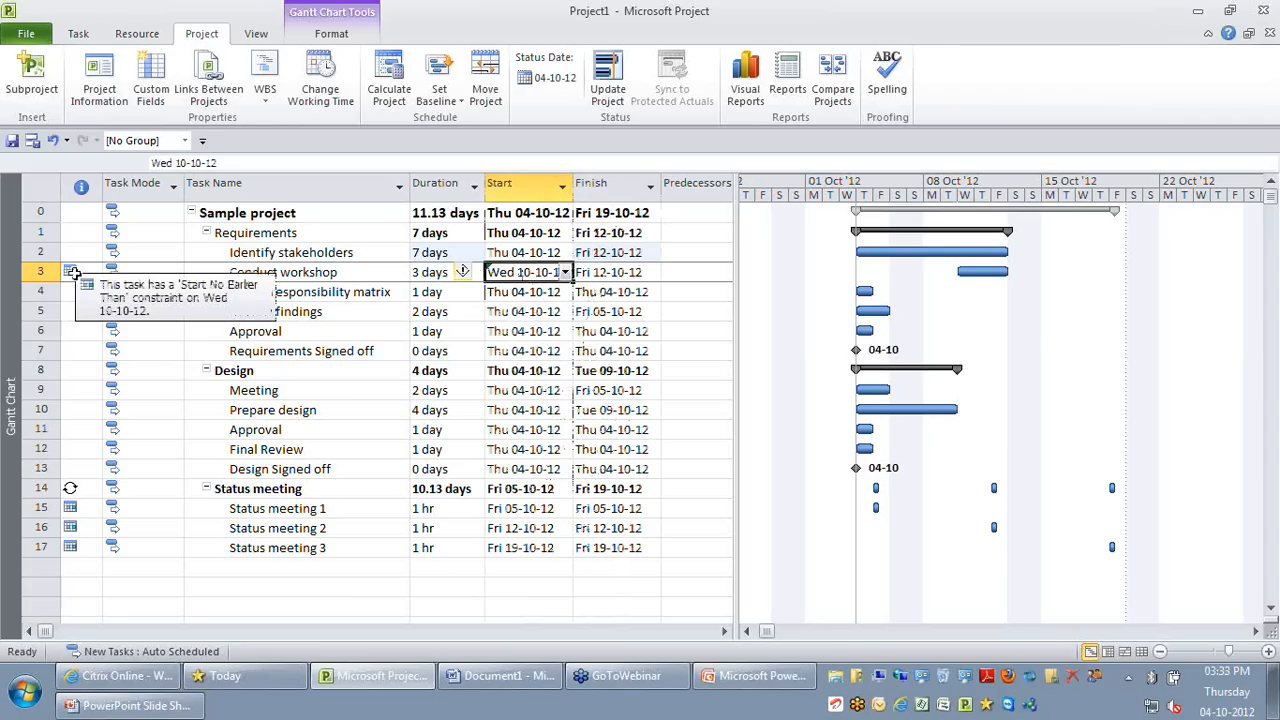
- Undo the duration change to Identify stakeholders and the start date change to Conduct workshop
{"action": "left_click", "coordinate": [274, 272]}
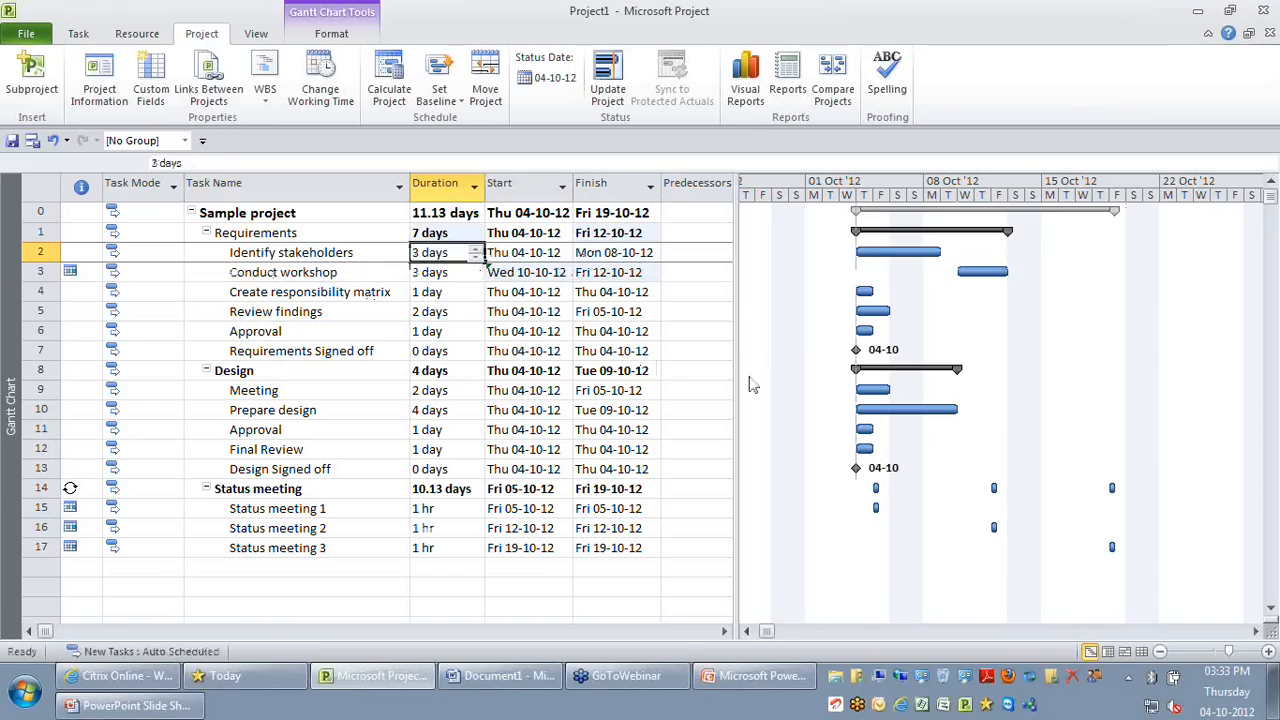
{"action": "key", "text": "ctrl+z"}
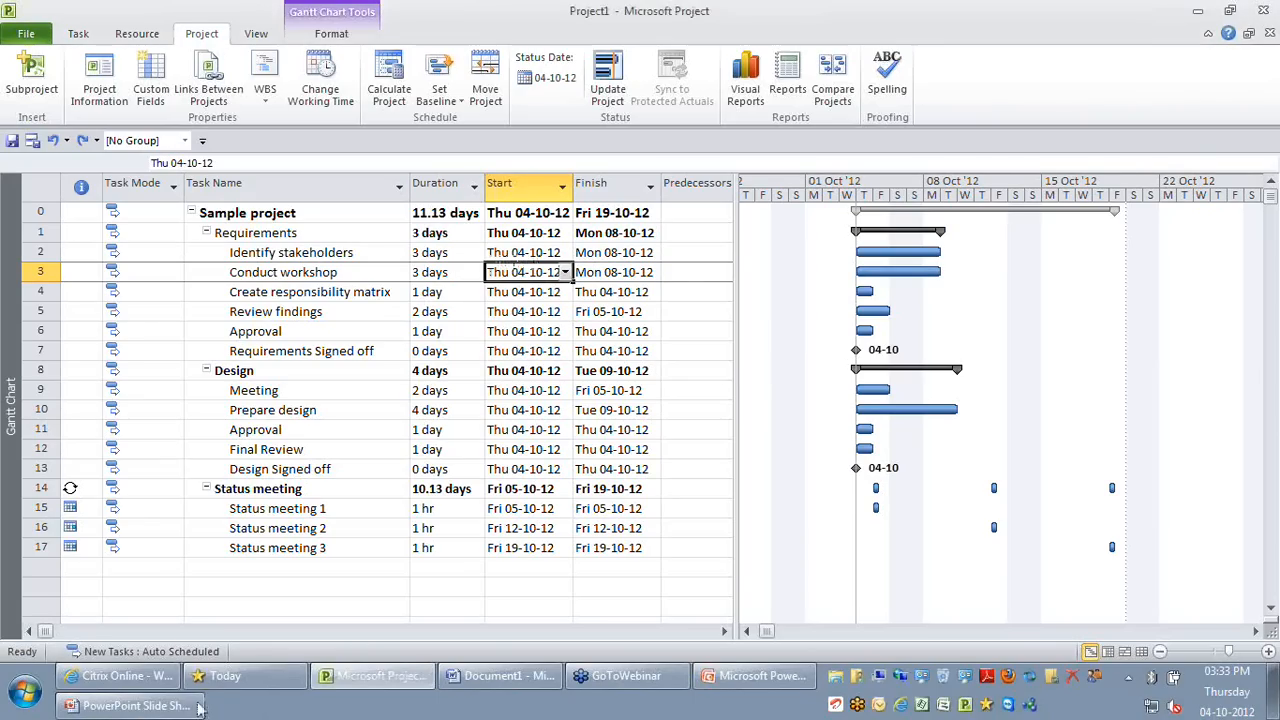
- View the Task dependency types slide in the PowerPoint slide show, then return to Microsoft Project and highlight the schedule's tasks
{"action": "left_click", "coordinate": [165, 707]}
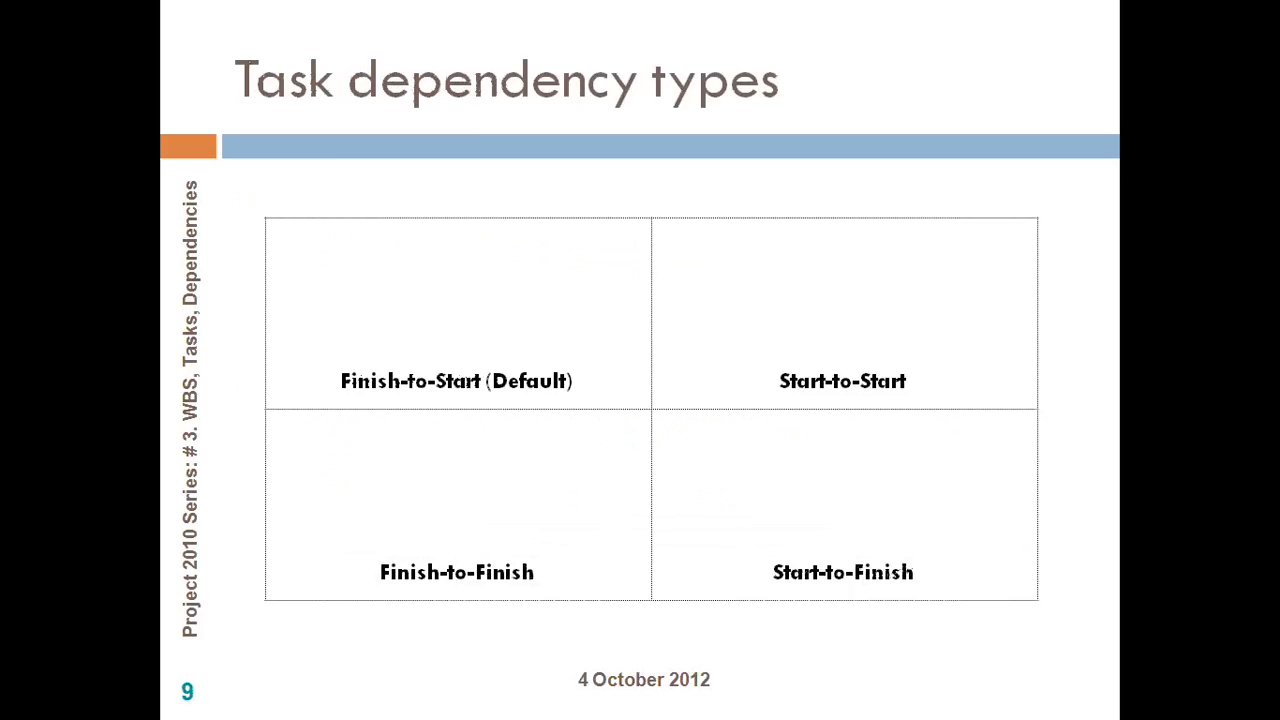
{"action": "key", "text": "alt+Tab"}
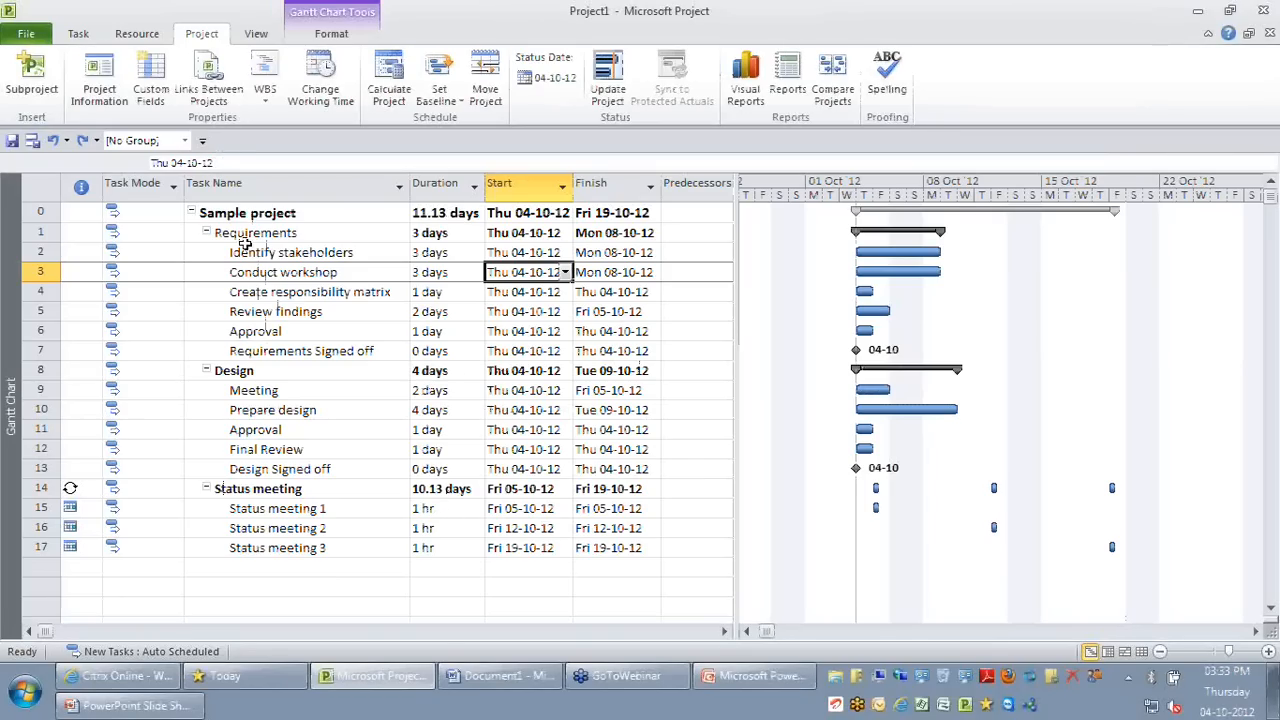
{"action": "left_click_drag", "start_coordinate": [245, 245], "coordinate": [263, 551]}
{"action": "left_click", "coordinate": [366, 527]}
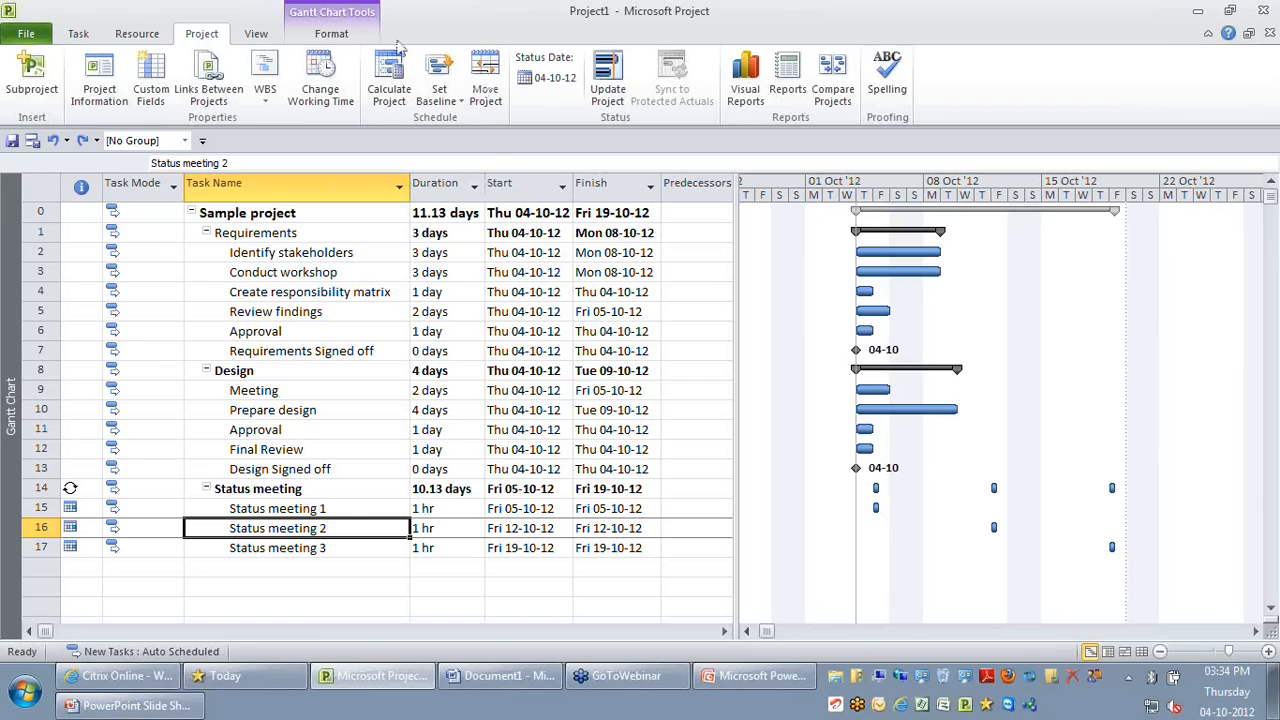
- Collapse the schedule to Outline Level 1 and highlight the Requirements, Design and Status meeting summary rows
{"action": "left_click", "coordinate": [255, 34]}
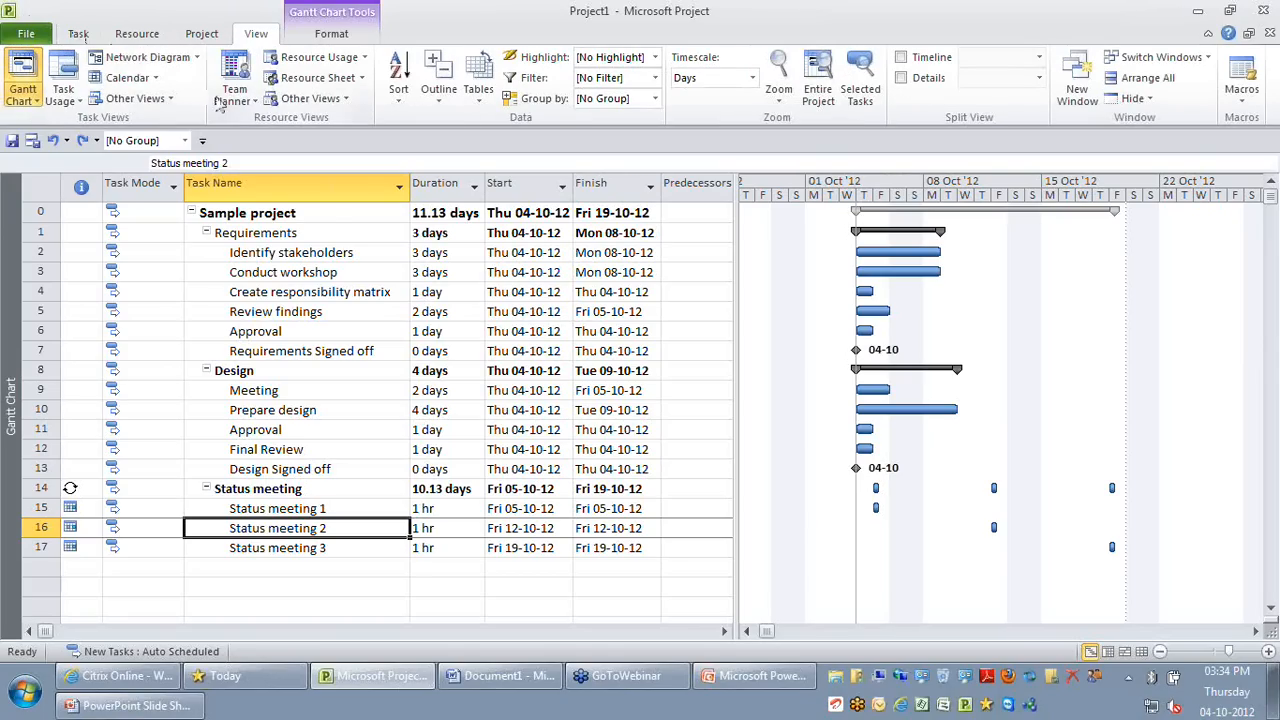
{"action": "left_click", "coordinate": [438, 102]}
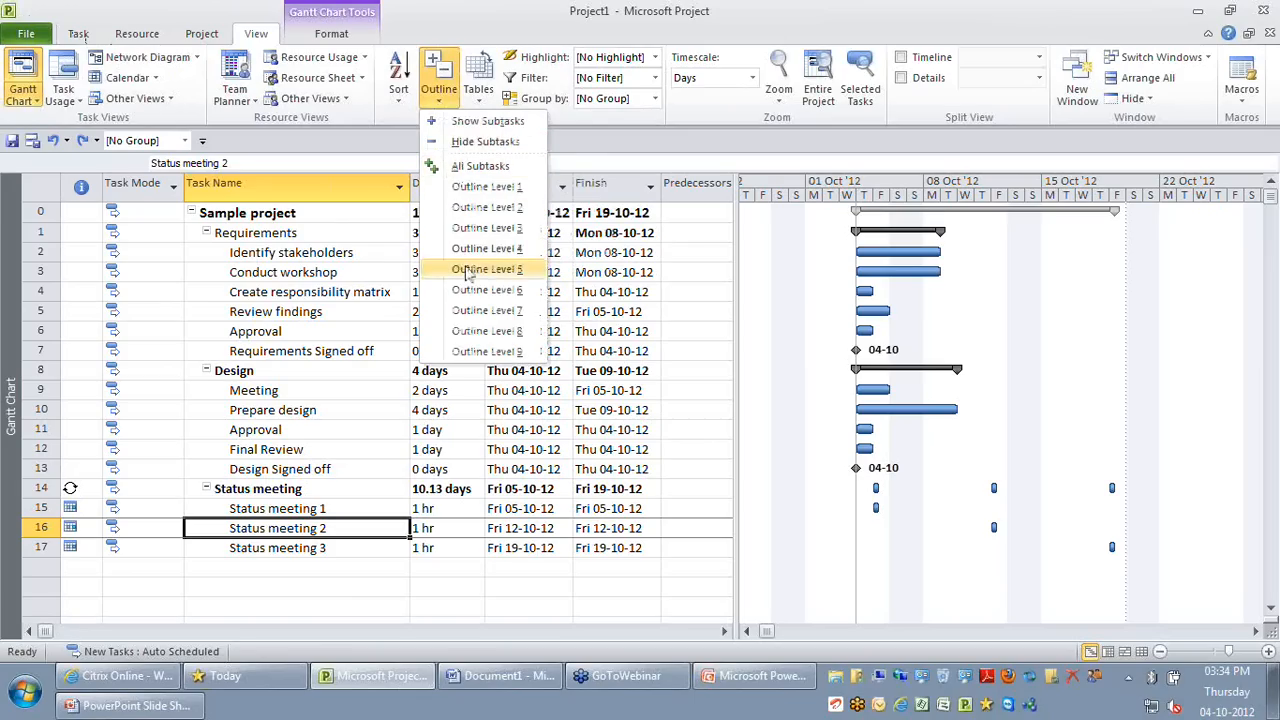
{"action": "left_click", "coordinate": [495, 188]}
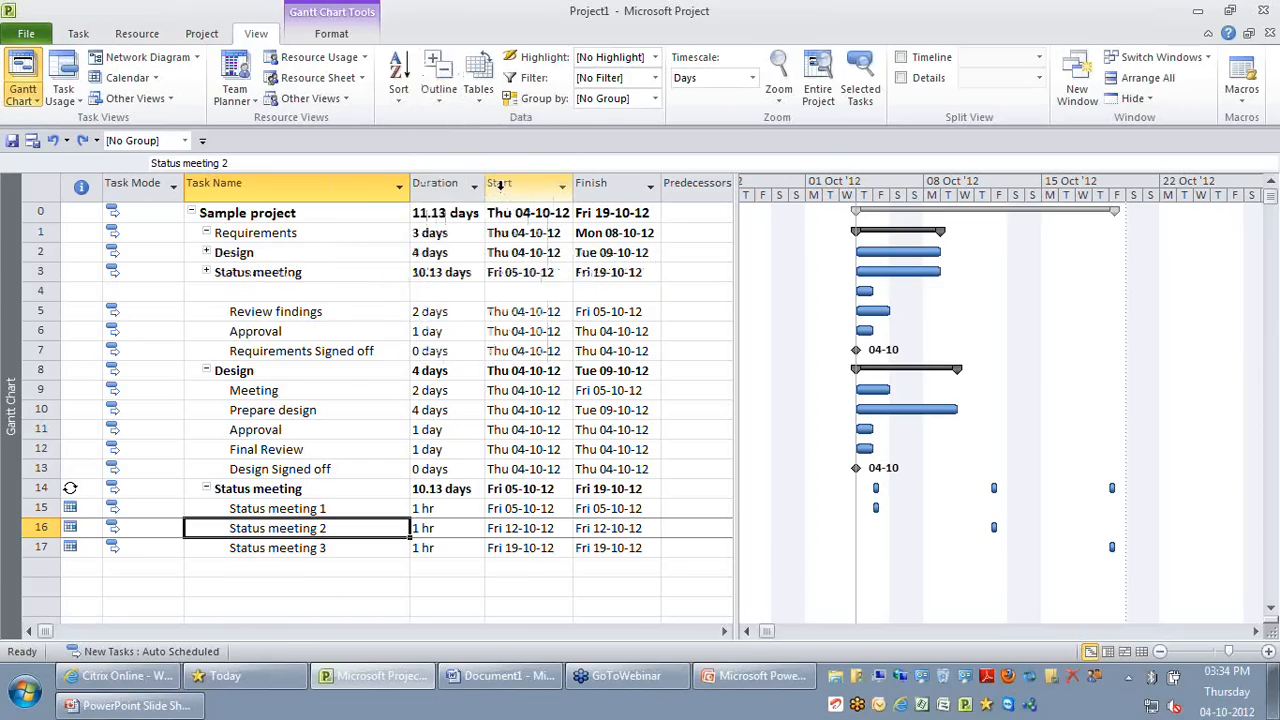
{"action": "left_click", "coordinate": [260, 233]}
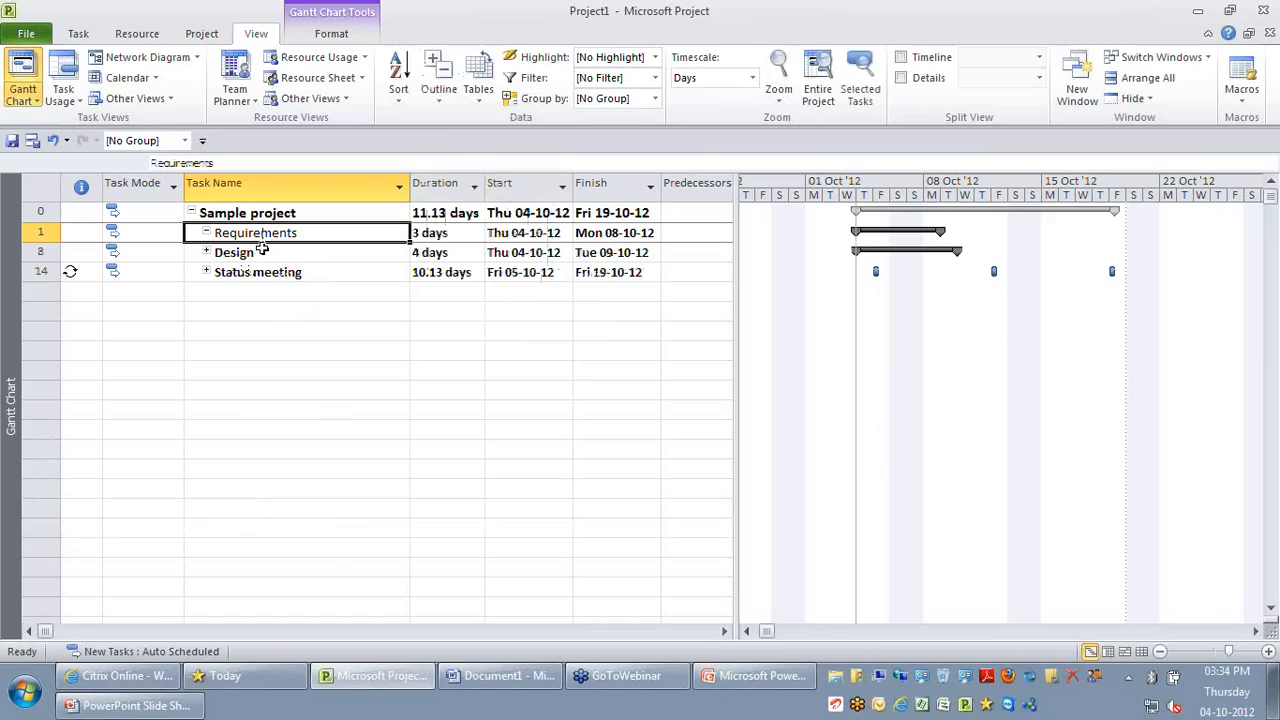
{"action": "left_click", "coordinate": [32, 211]}
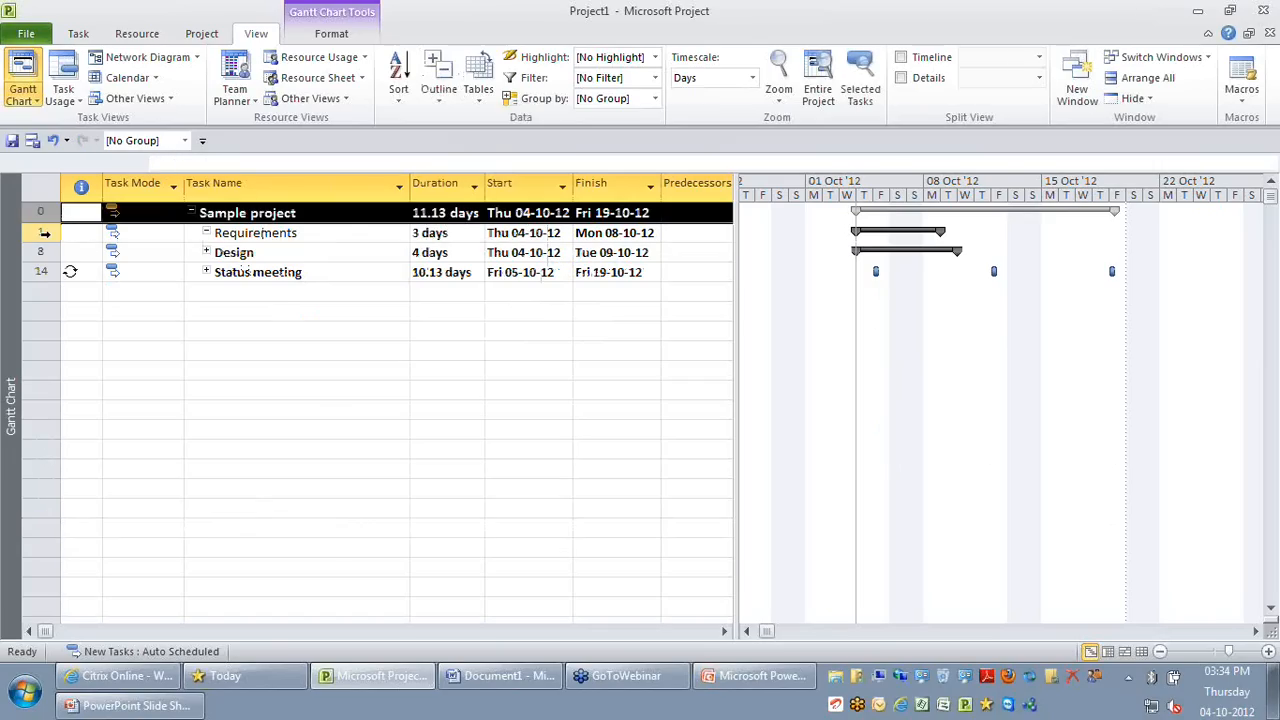
{"action": "left_click_drag", "start_coordinate": [42, 232], "coordinate": [42, 272]}
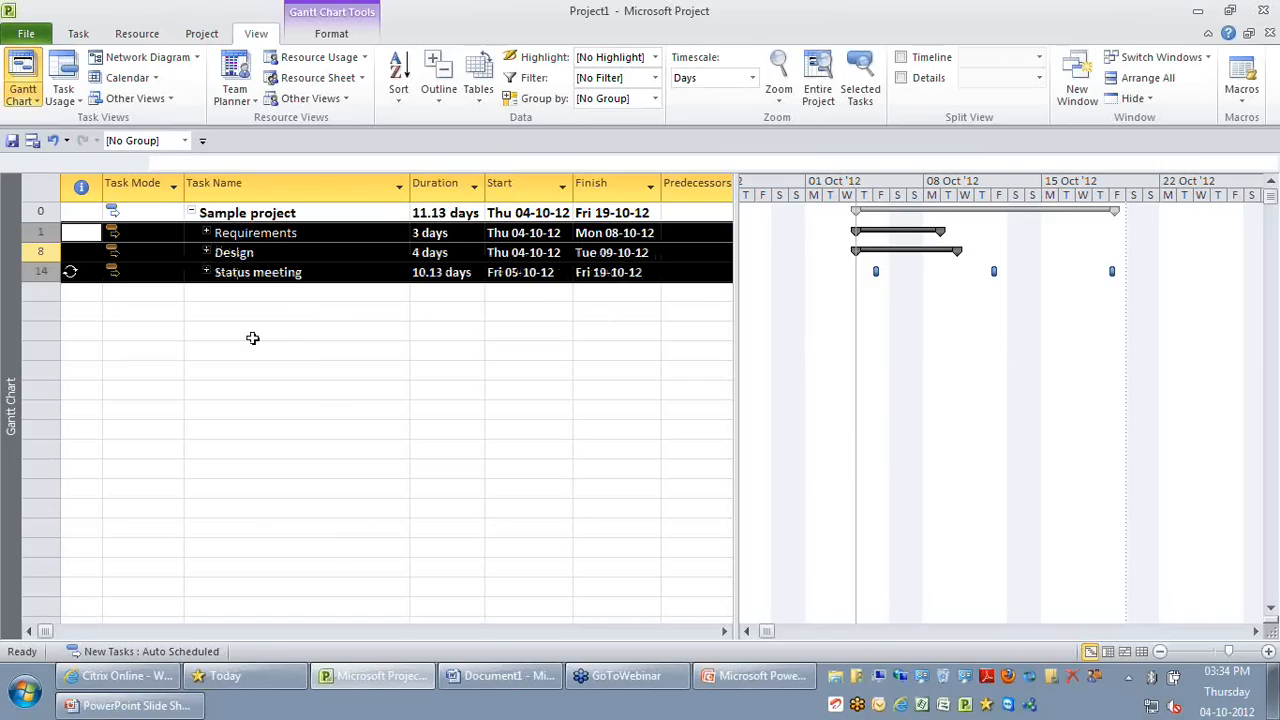
{"action": "left_click", "coordinate": [252, 338]}
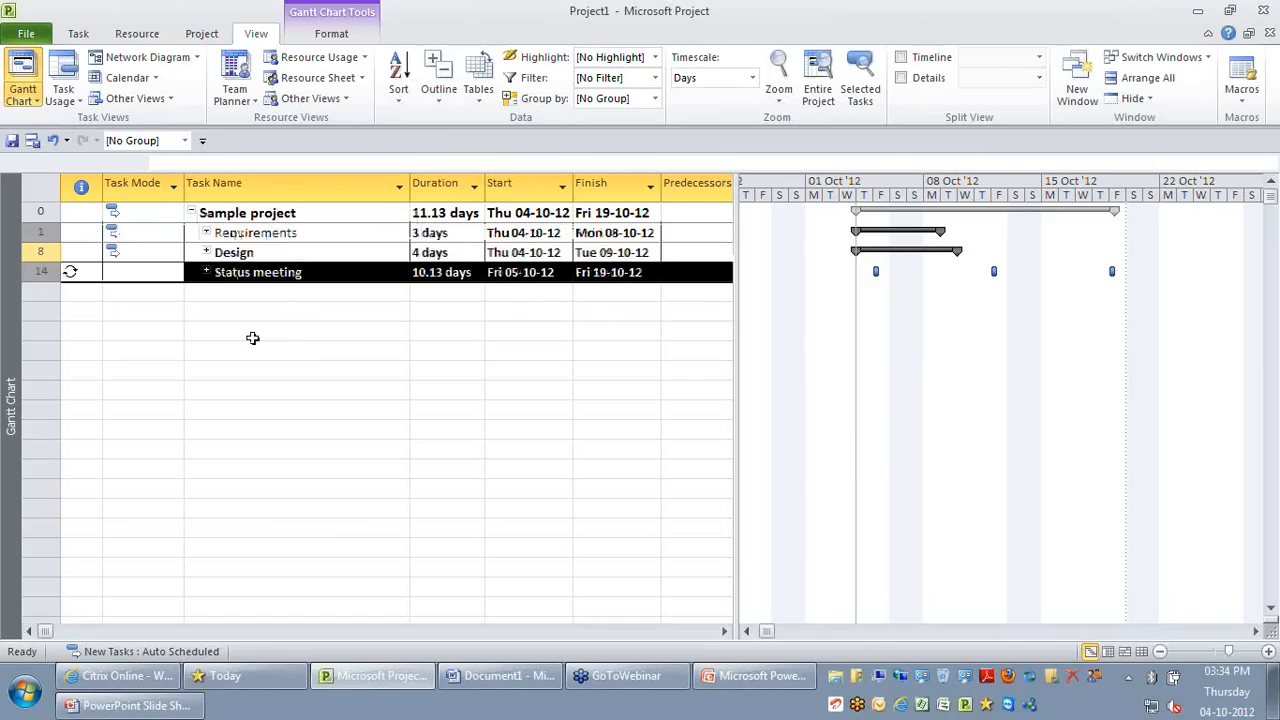
- Expand the schedule to Outline Level 2 and select the Sample project task
{"action": "left_click", "coordinate": [431, 90]}
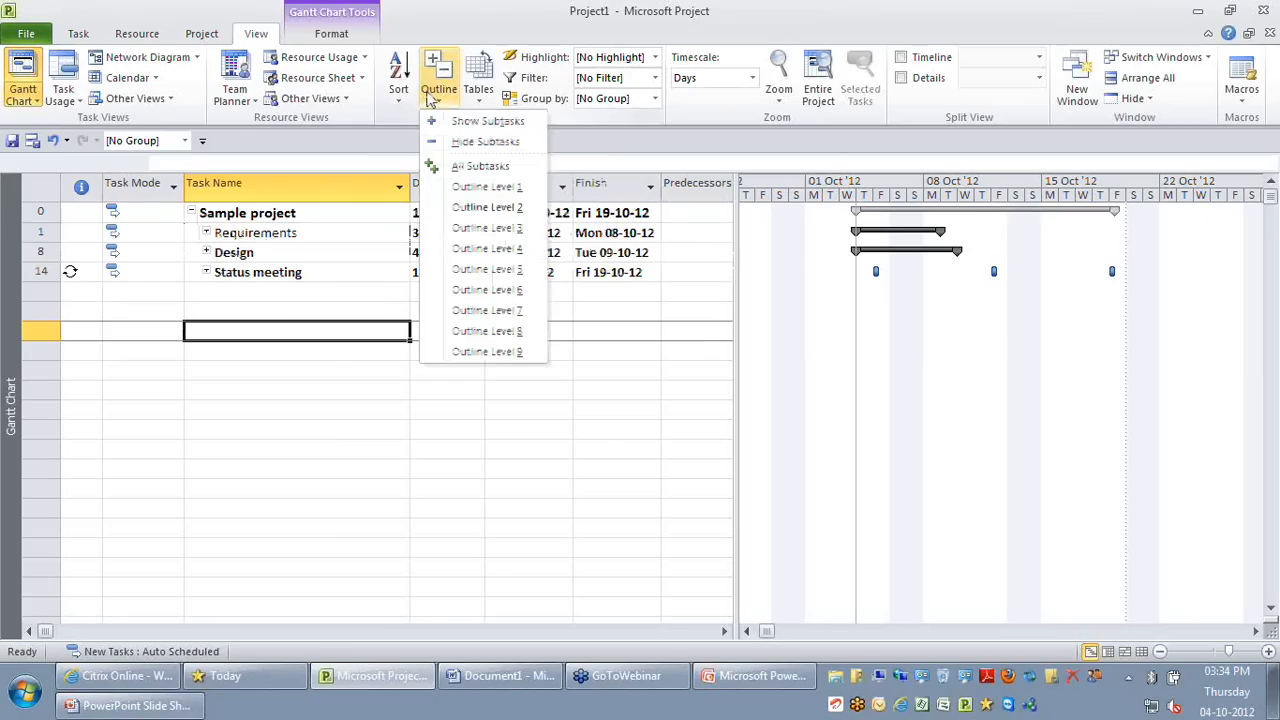
{"action": "left_click", "coordinate": [462, 206]}
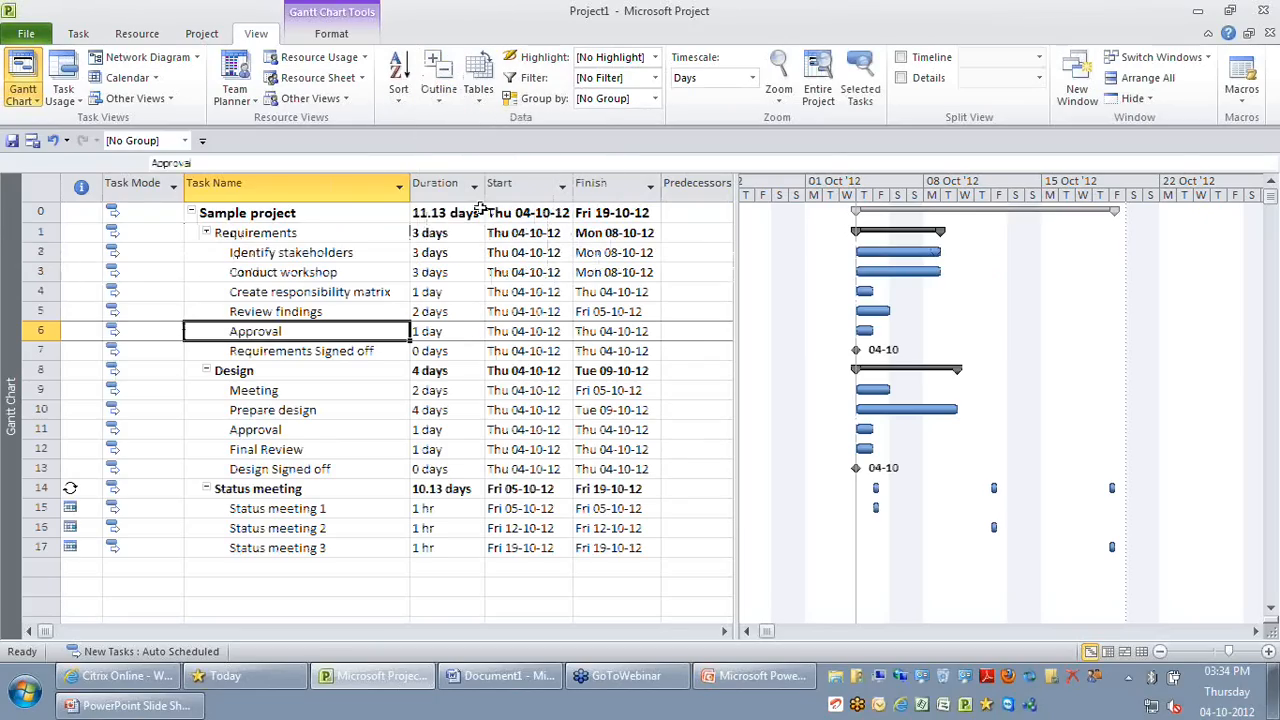
{"action": "left_click", "coordinate": [270, 253]}
{"action": "left_click", "coordinate": [268, 233]}
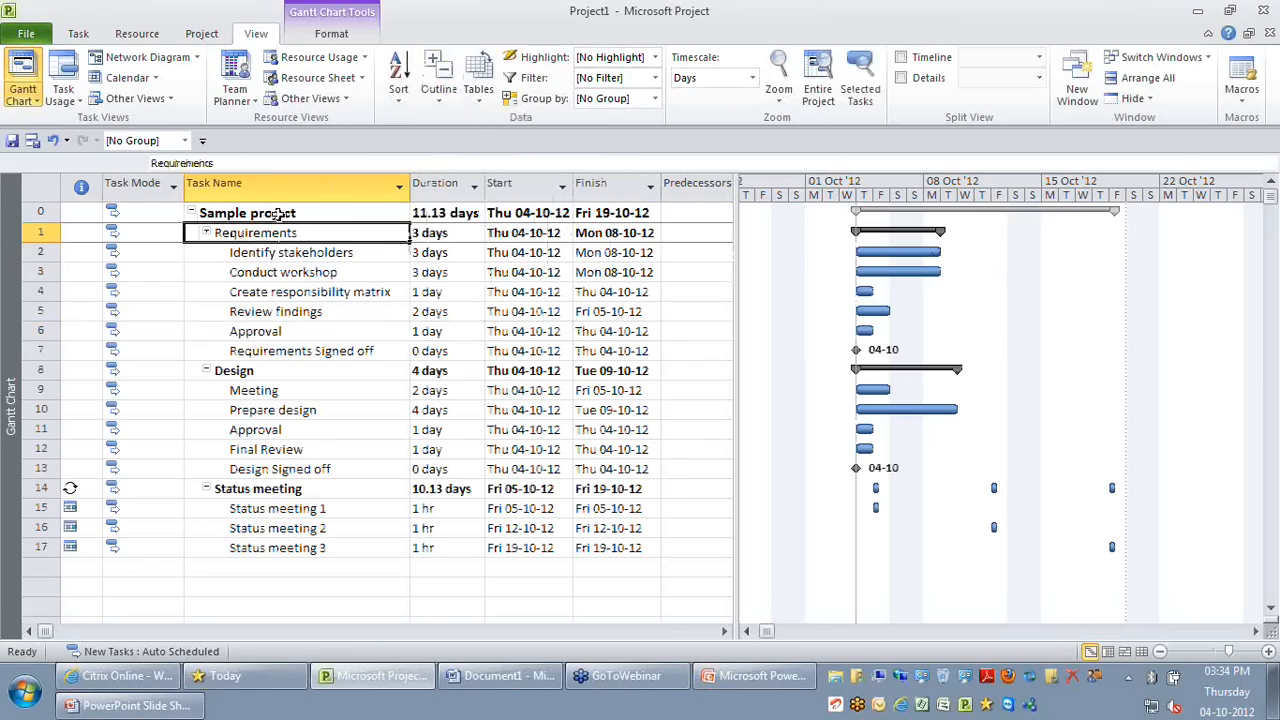
{"action": "left_click", "coordinate": [282, 212]}
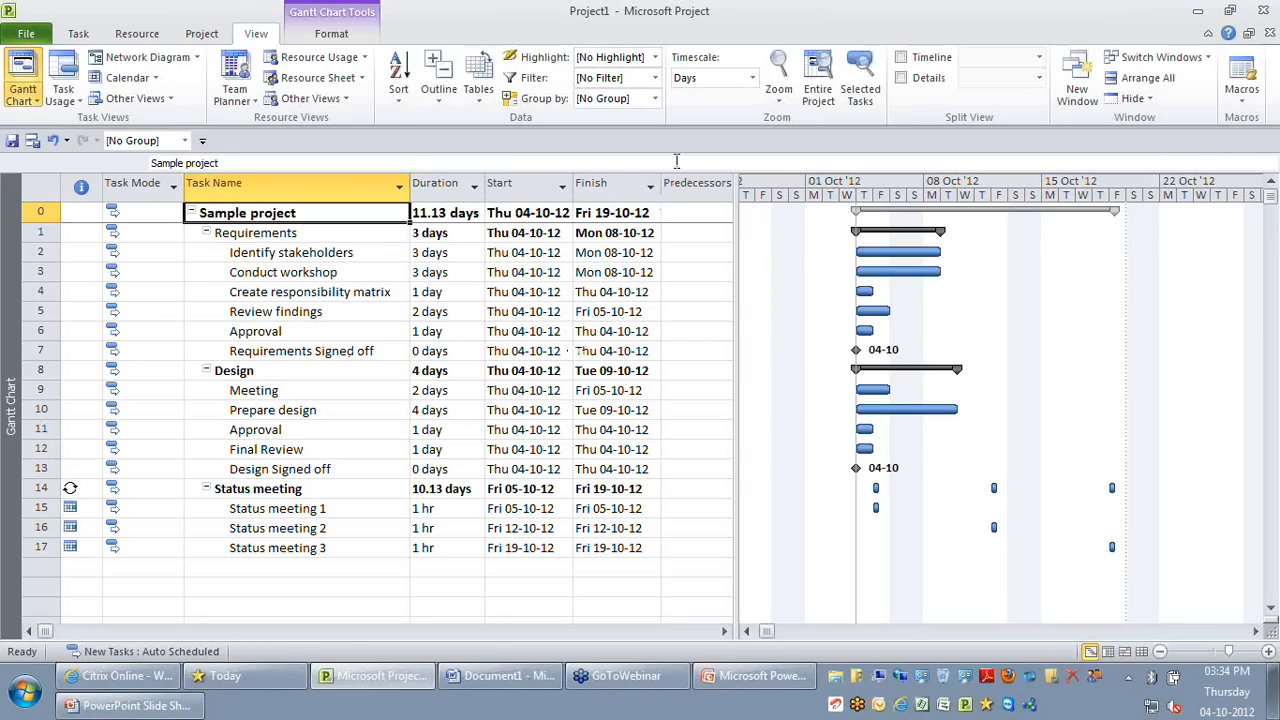
- Group the tasks by Milestones and highlight the tasks in the non-milestone group
{"action": "left_click", "coordinate": [655, 99]}
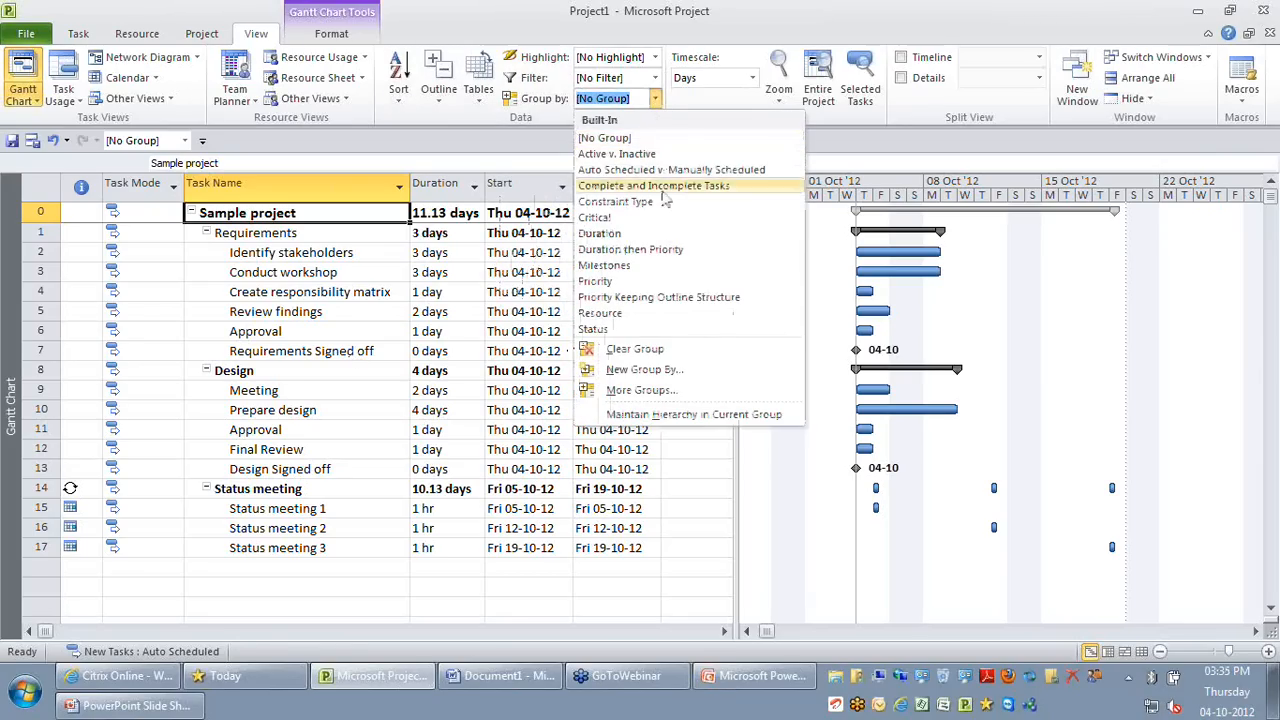
{"action": "left_click", "coordinate": [657, 266]}
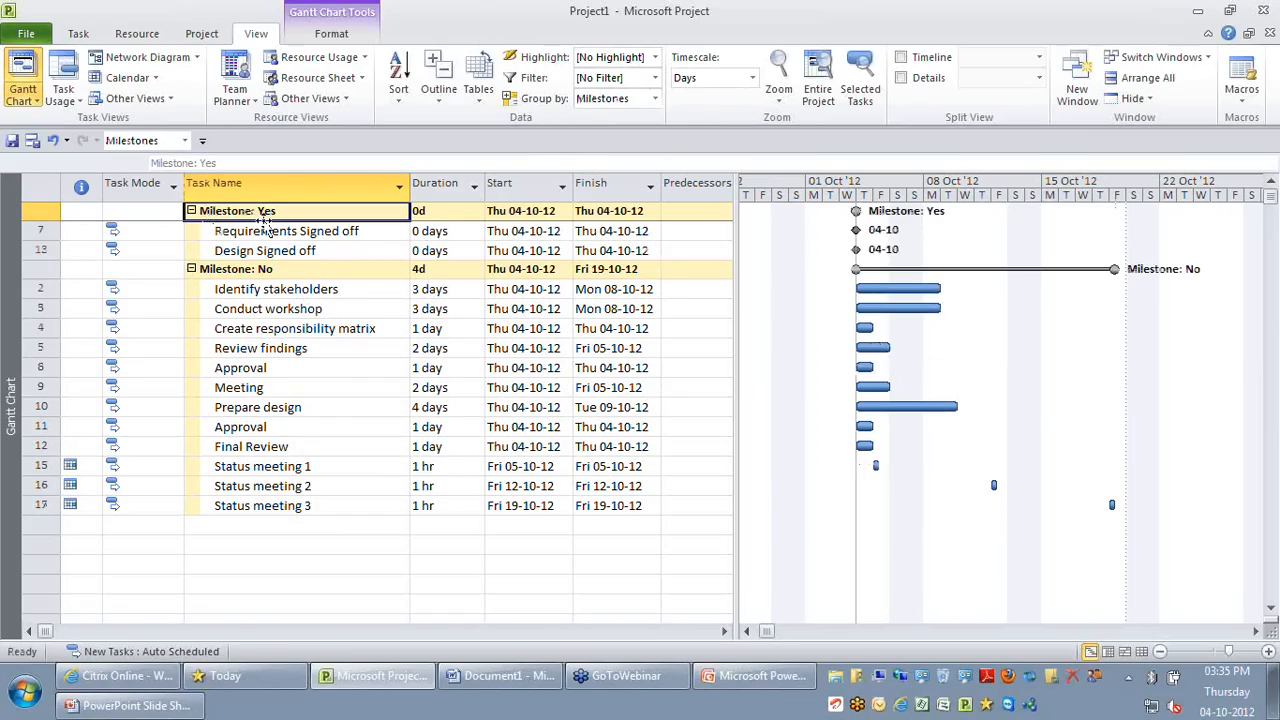
{"action": "left_click_drag", "start_coordinate": [298, 289], "coordinate": [398, 478]}
{"action": "left_click", "coordinate": [398, 478]}
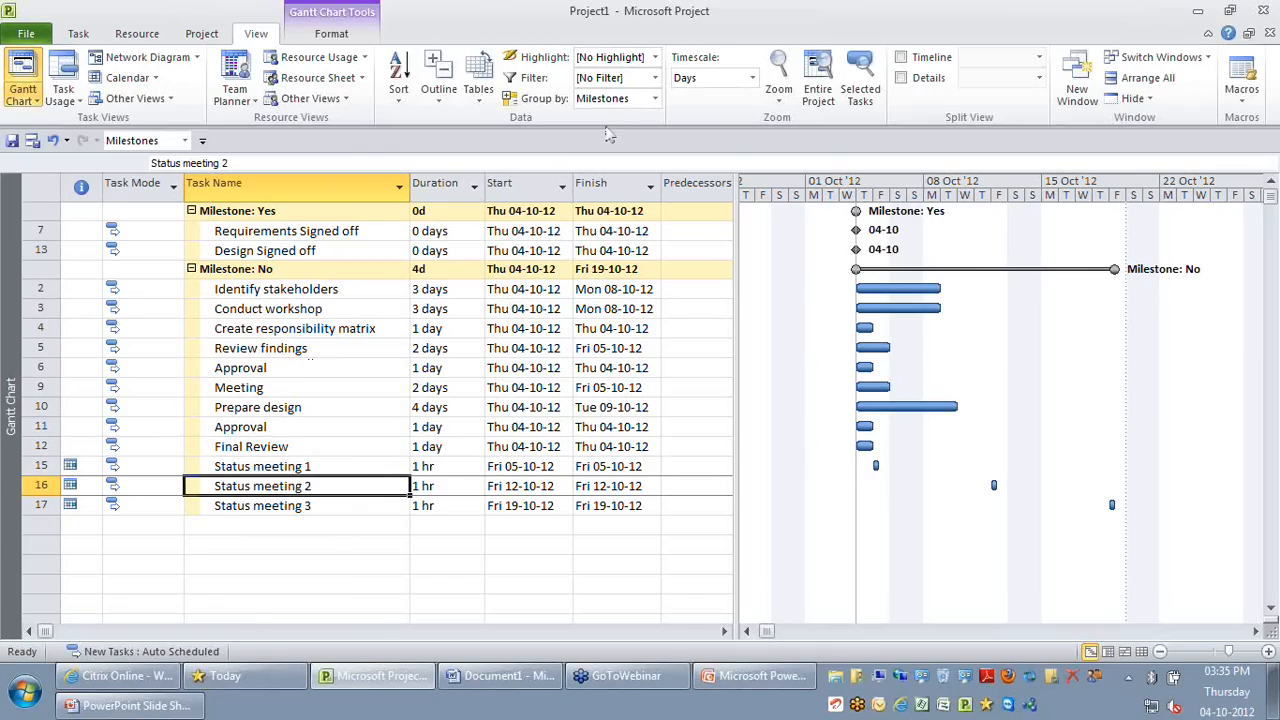
- Remove the grouping, filter the schedule by Milestones and highlight the Requirements and Design milestone rows
{"action": "left_click", "coordinate": [655, 105]}
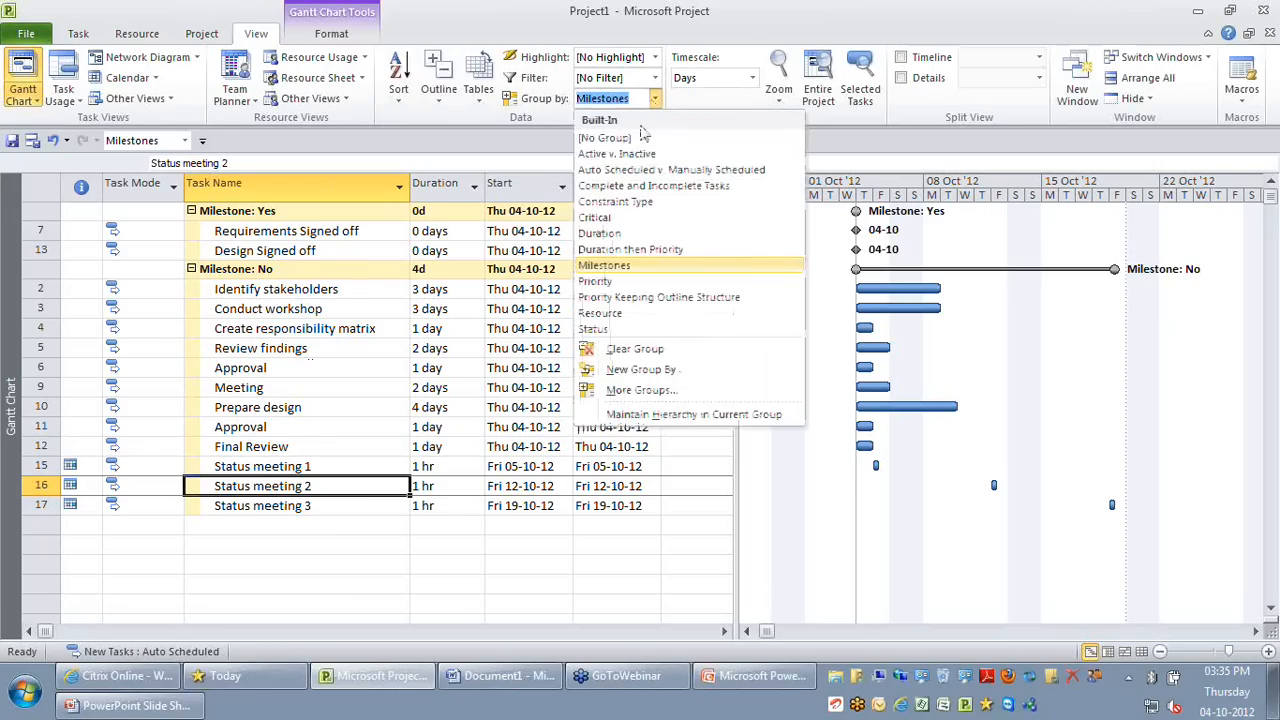
{"action": "left_click", "coordinate": [602, 132]}
{"action": "left_click", "coordinate": [655, 78]}
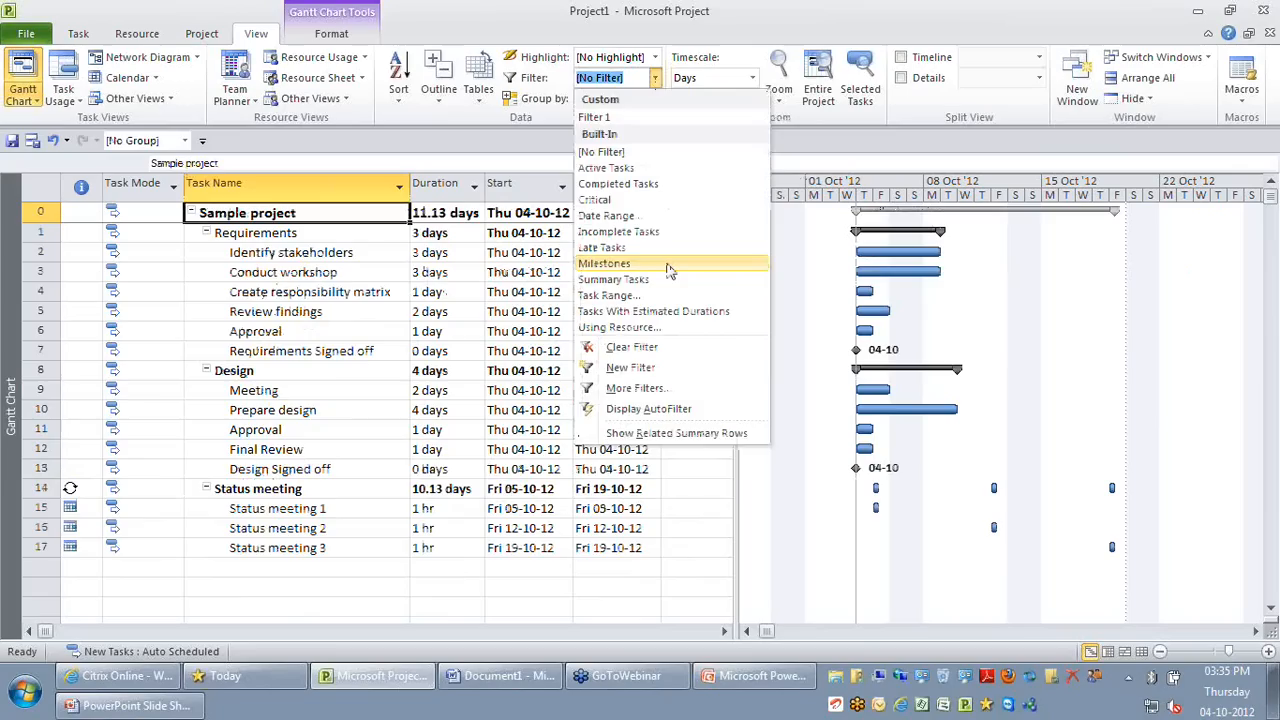
{"action": "left_click", "coordinate": [667, 265]}
{"action": "left_click_drag", "start_coordinate": [277, 234], "coordinate": [360, 300]}
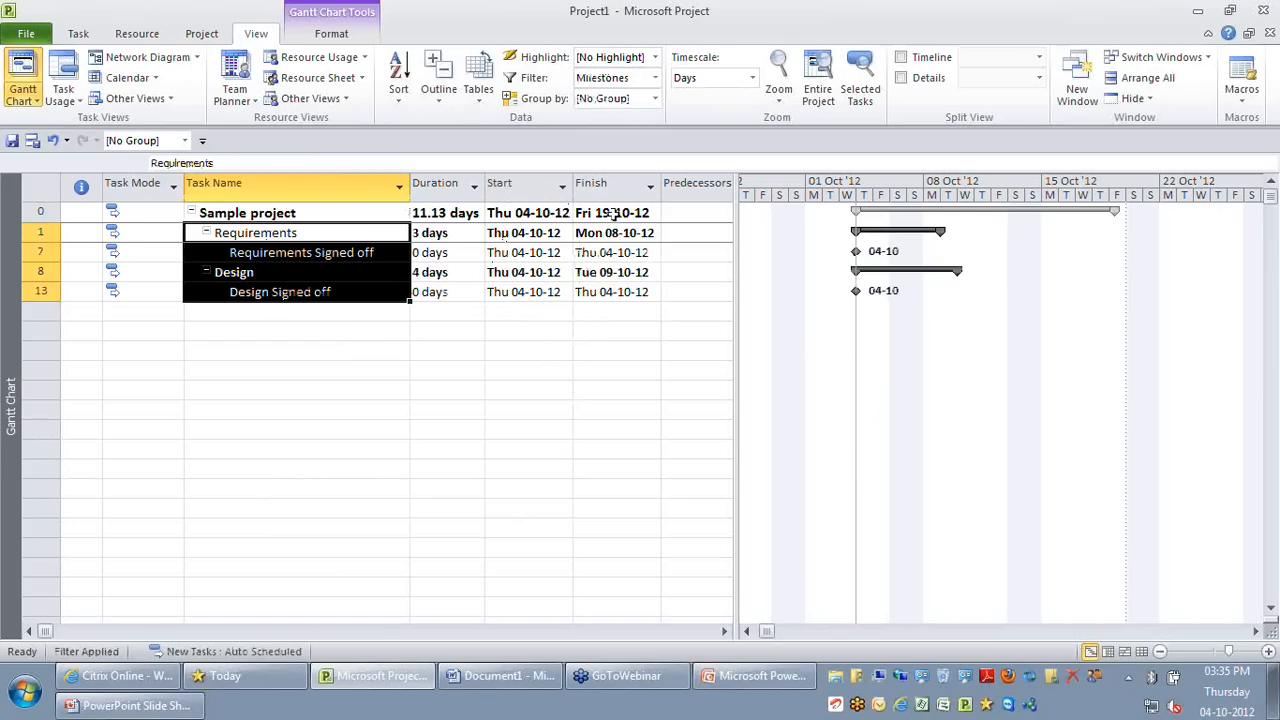
- Replace the Milestones filter with a highlight filter for Tasks With Fixed Dates
{"action": "left_click", "coordinate": [656, 82]}
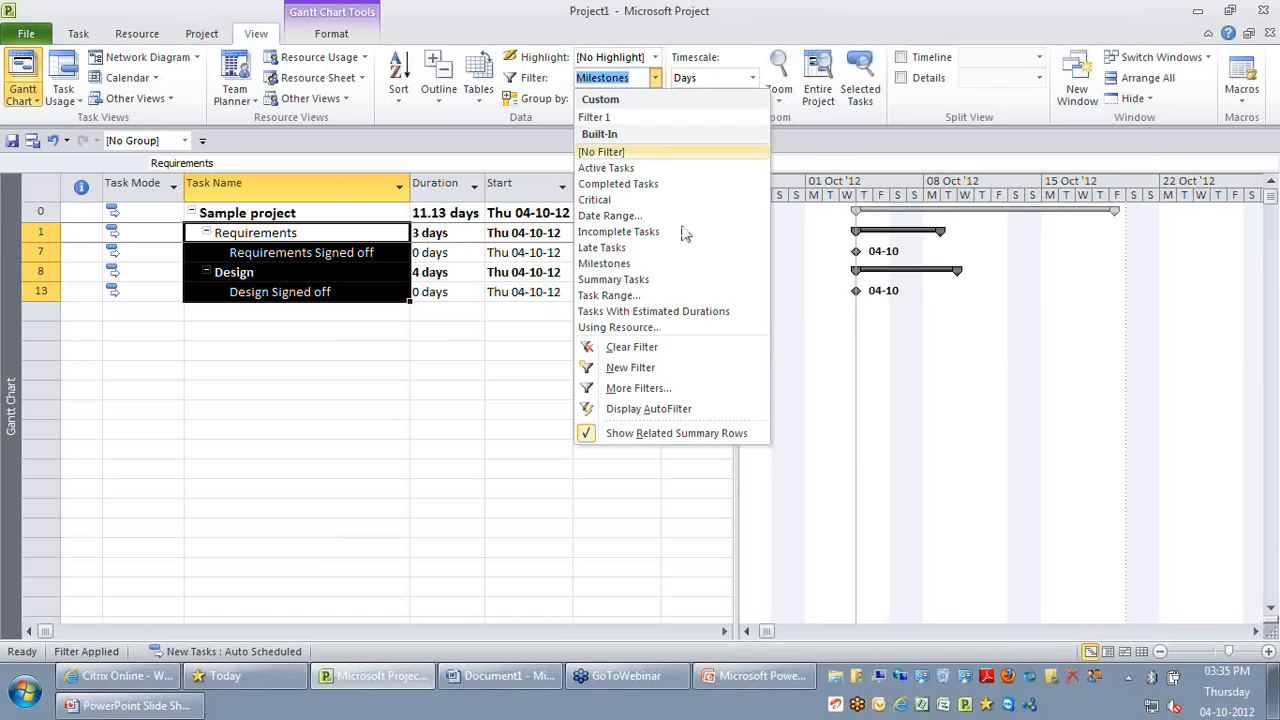
{"action": "left_click", "coordinate": [690, 391]}
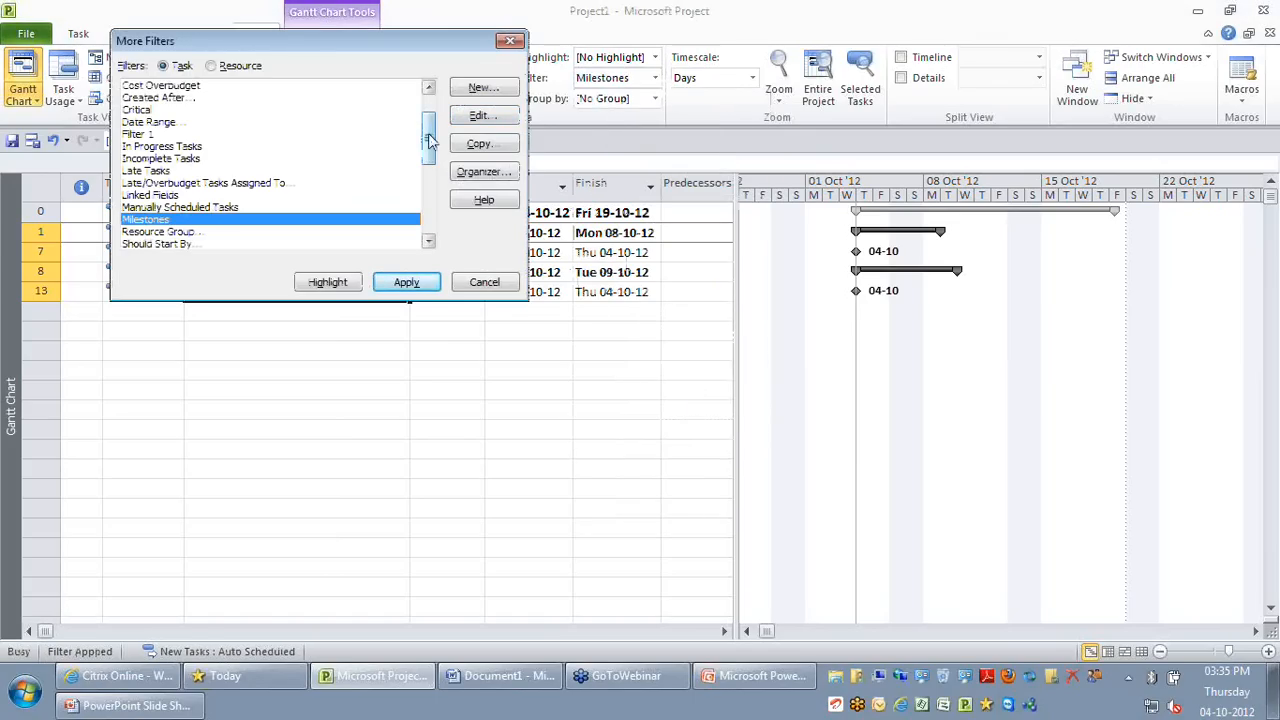
{"action": "left_click_drag", "start_coordinate": [428, 134], "coordinate": [280, 187]}
{"action": "left_click", "coordinate": [208, 185]}
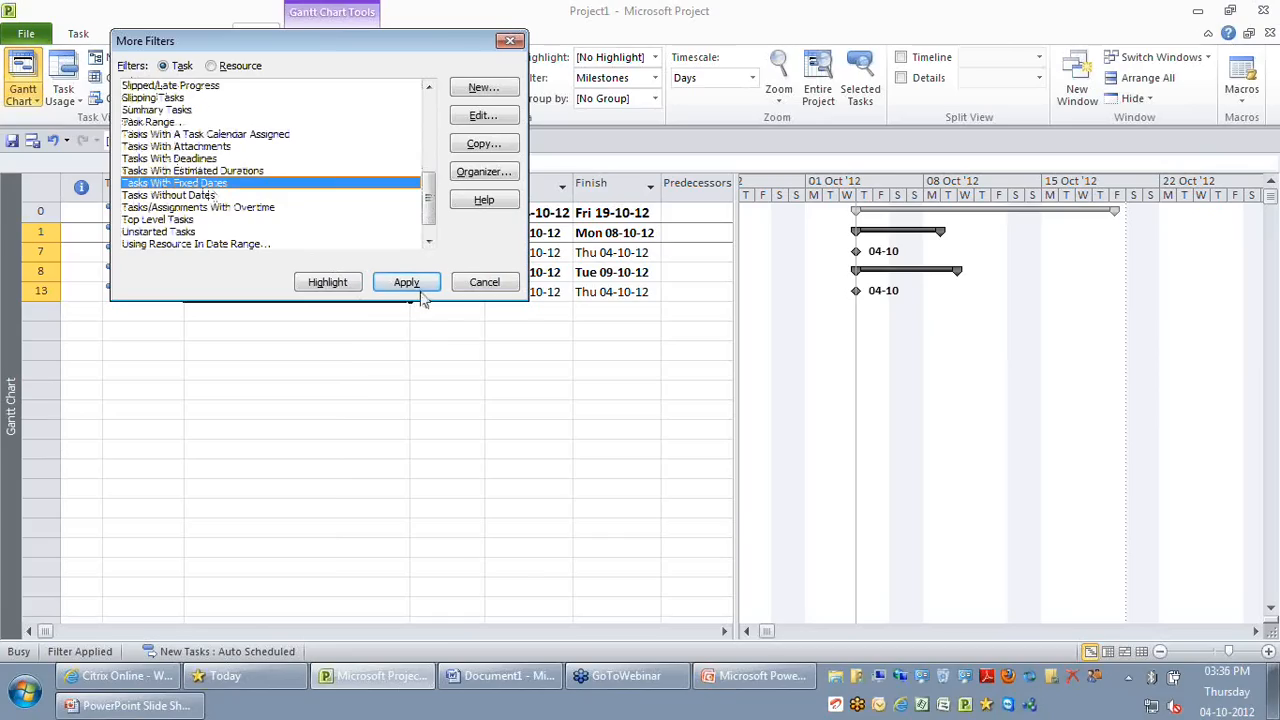
{"action": "left_click", "coordinate": [327, 282]}
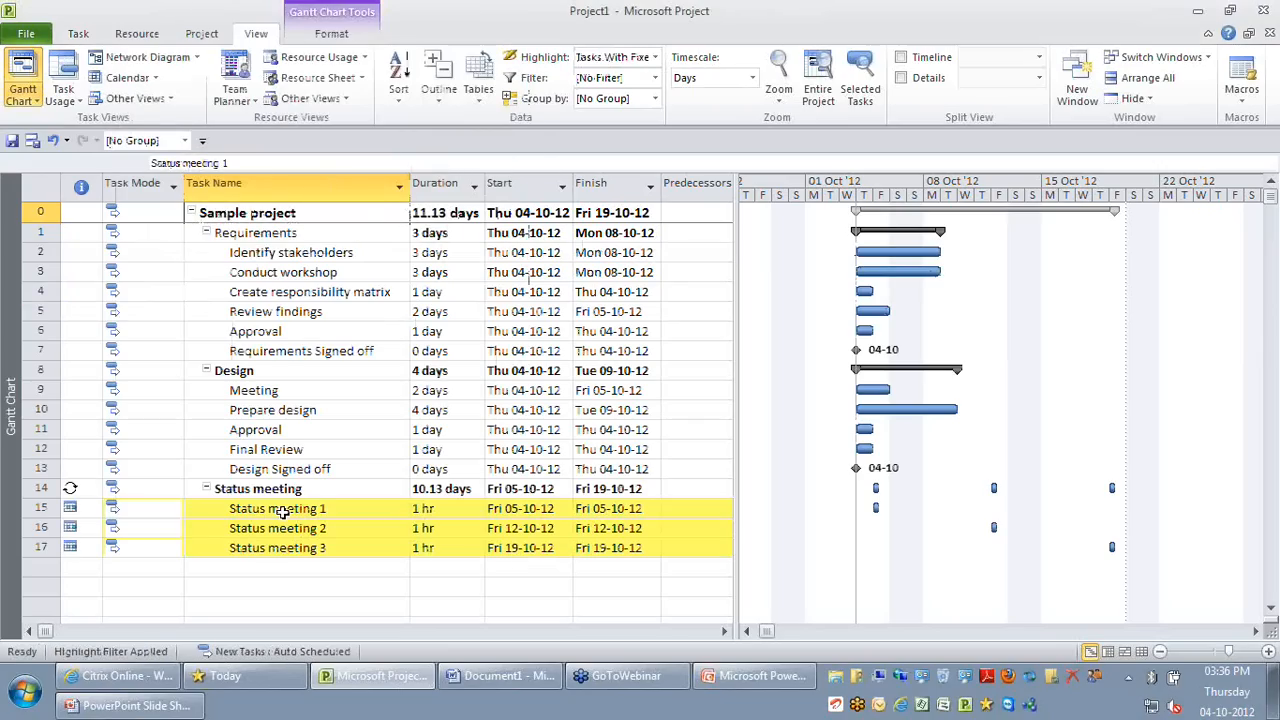
- Select the highlighted Status meeting 1 to 3 tasks and clear the highlight filter from the schedule
{"action": "left_click_drag", "start_coordinate": [283, 511], "coordinate": [285, 545]}
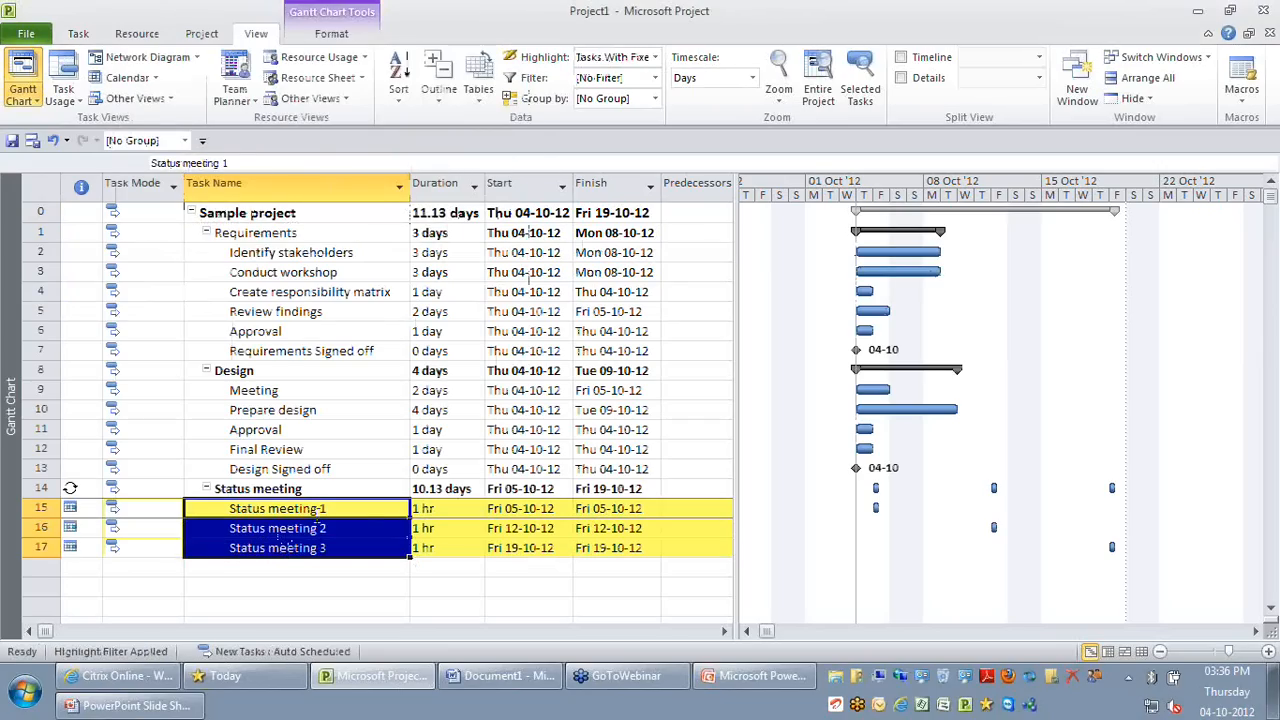
{"action": "left_click", "coordinate": [246, 601]}
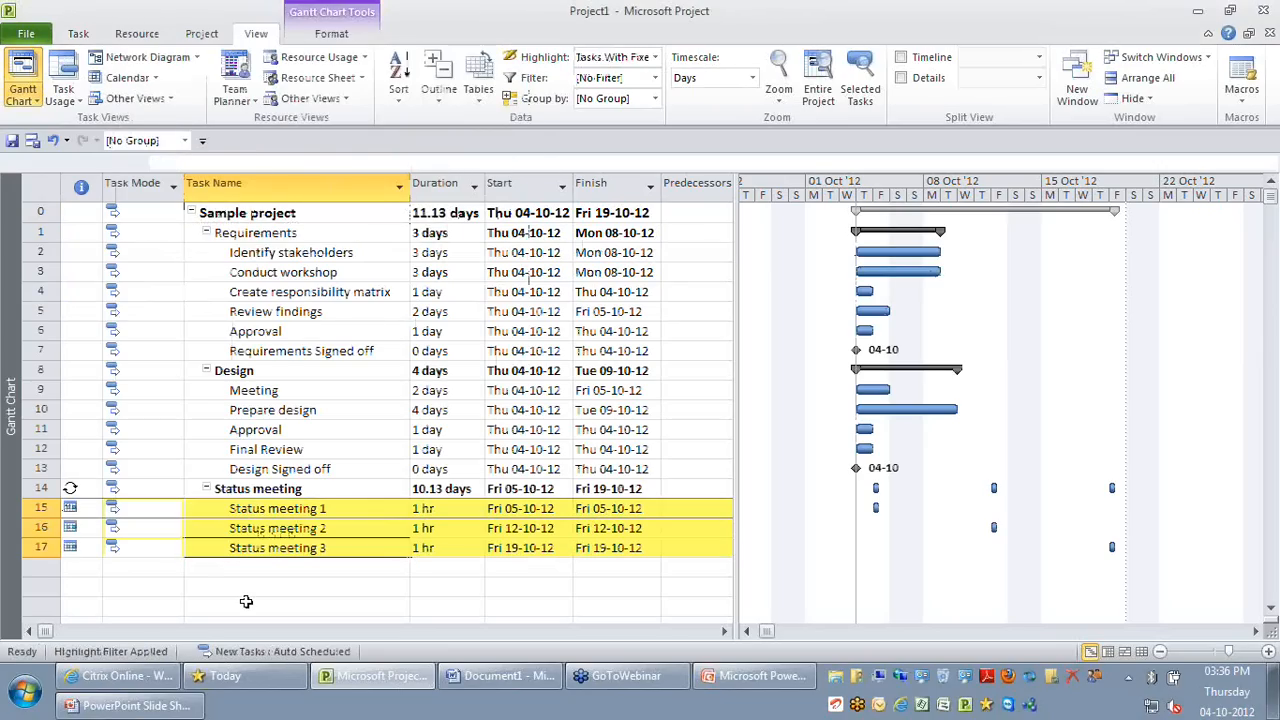
{"action": "left_click", "coordinate": [656, 58]}
{"action": "left_click", "coordinate": [641, 132]}
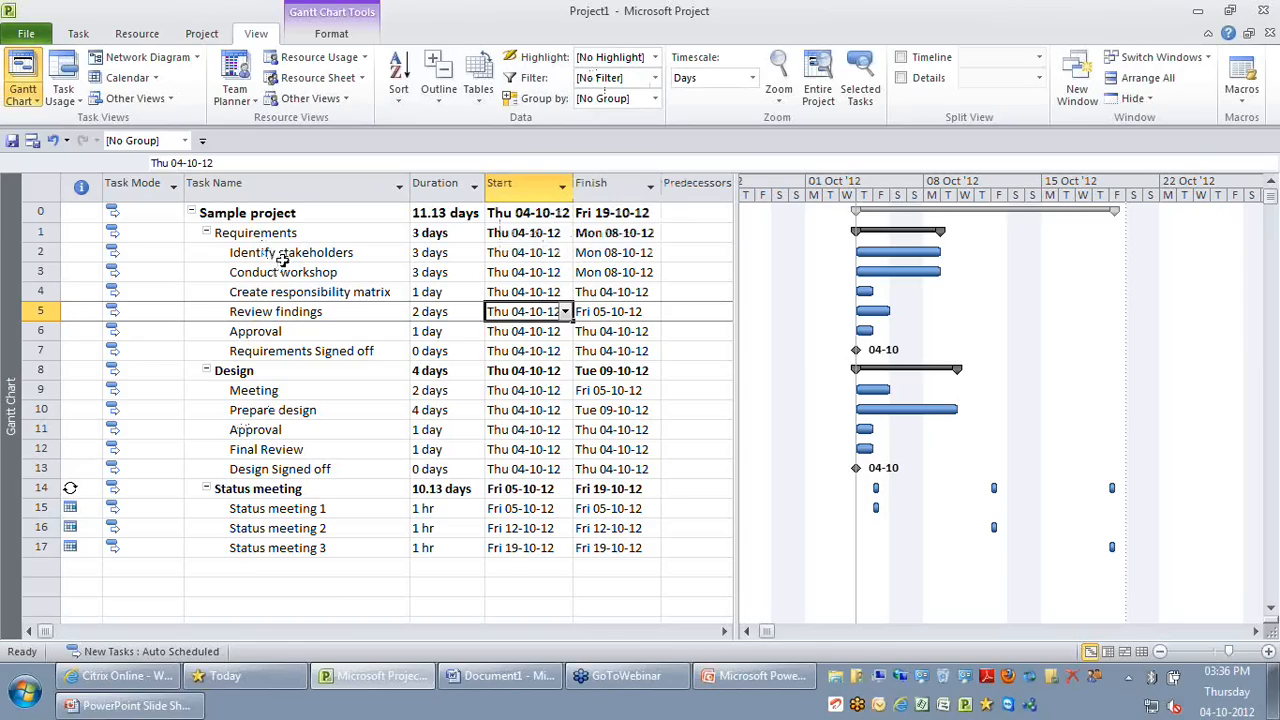
- Check the WBS code in the advanced task information of the Requirements summary task
{"action": "left_click", "coordinate": [284, 230]}
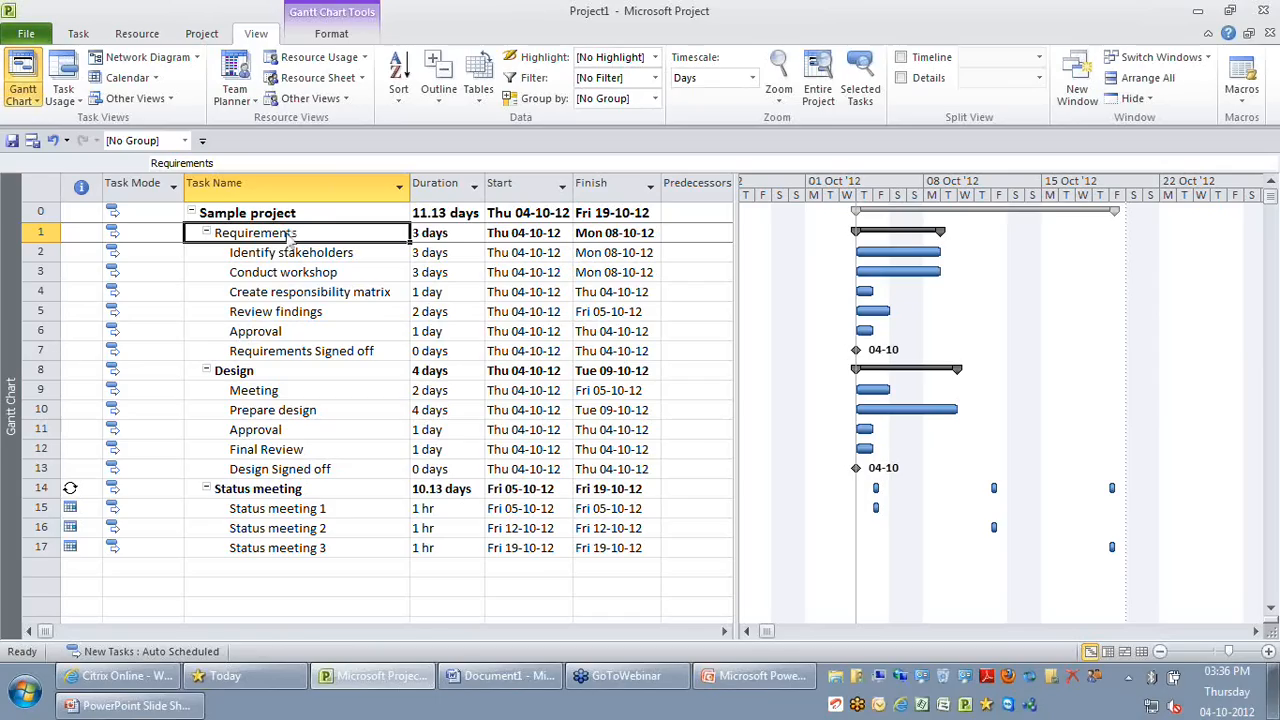
{"action": "double_click", "coordinate": [287, 235]}
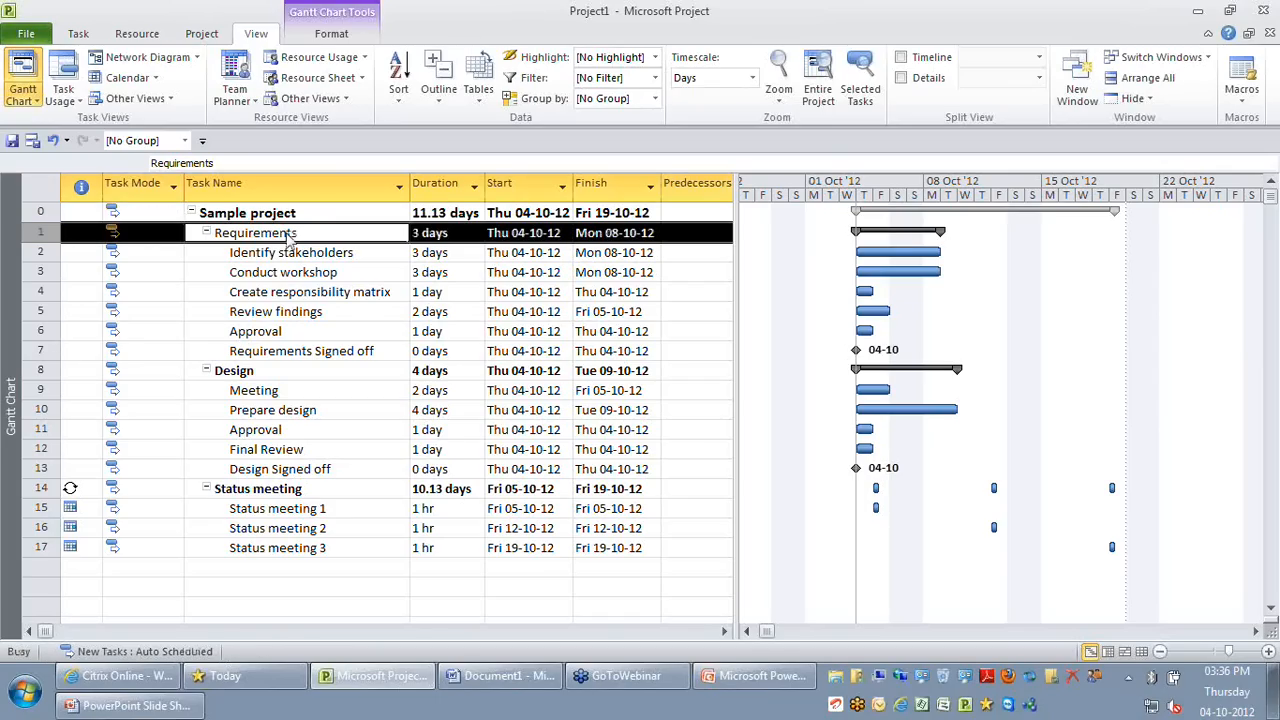
{"action": "left_click", "coordinate": [556, 187]}
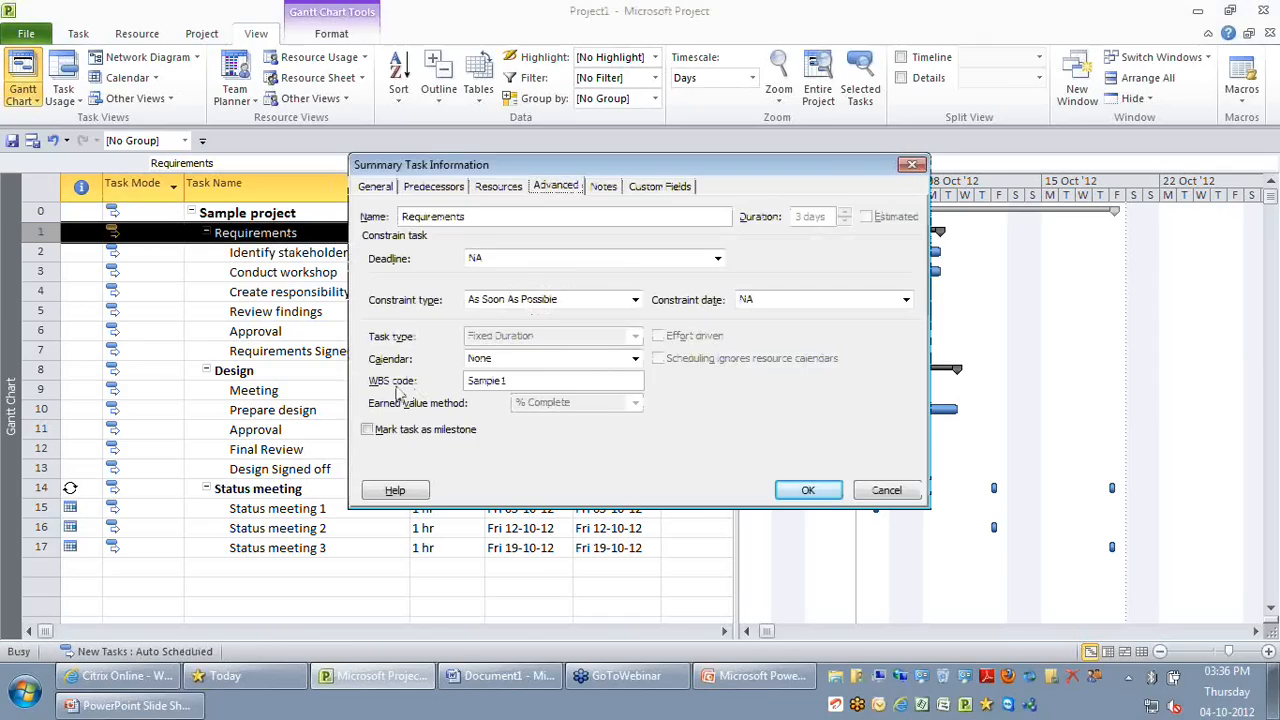
{"action": "left_click", "coordinate": [886, 490]}
- Check the WBS code of the Identify stakeholders task, highlight its prefix portion and close the task information without changes
{"action": "left_click", "coordinate": [278, 254]}
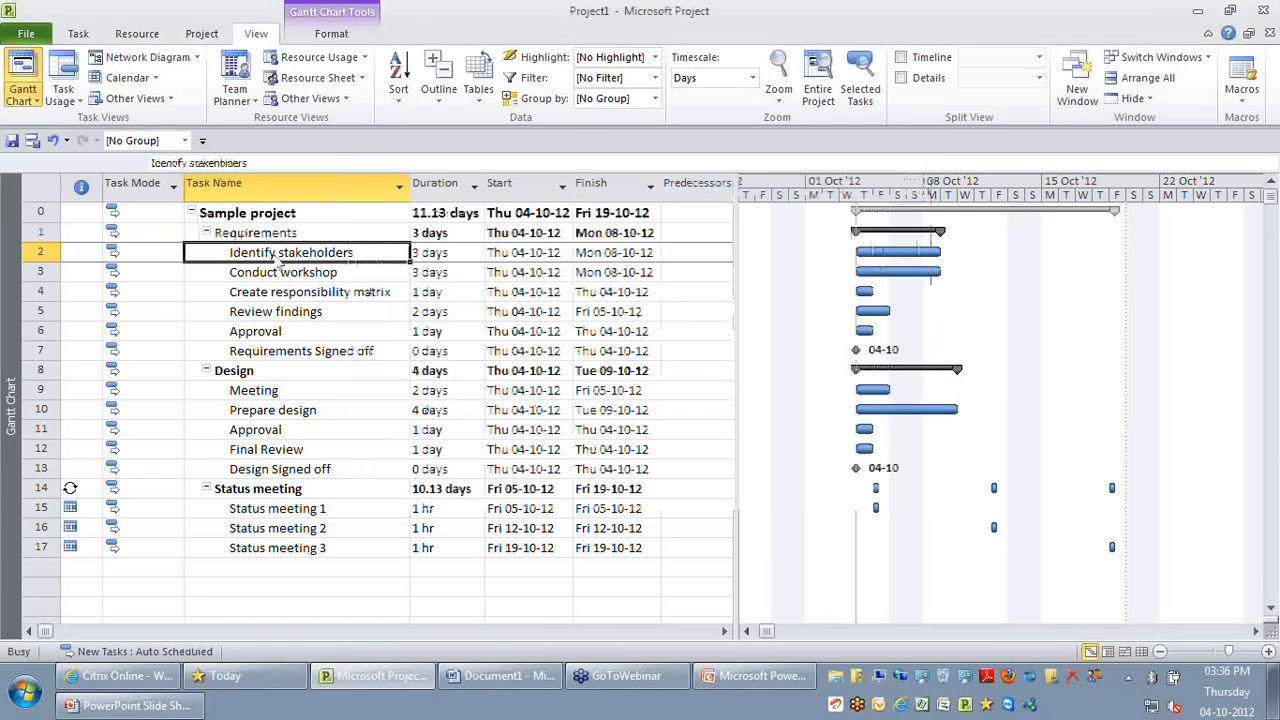
{"action": "double_click", "coordinate": [278, 254]}
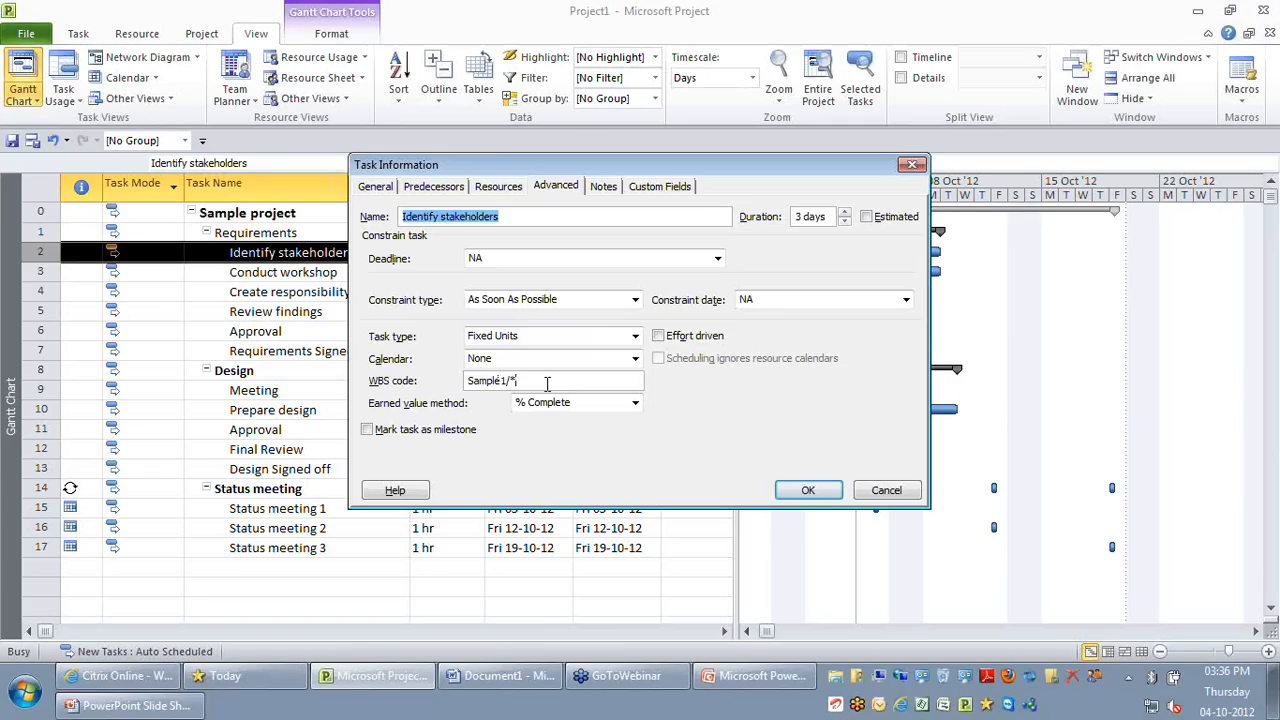
{"action": "left_click_drag", "start_coordinate": [497, 380], "coordinate": [422, 375]}
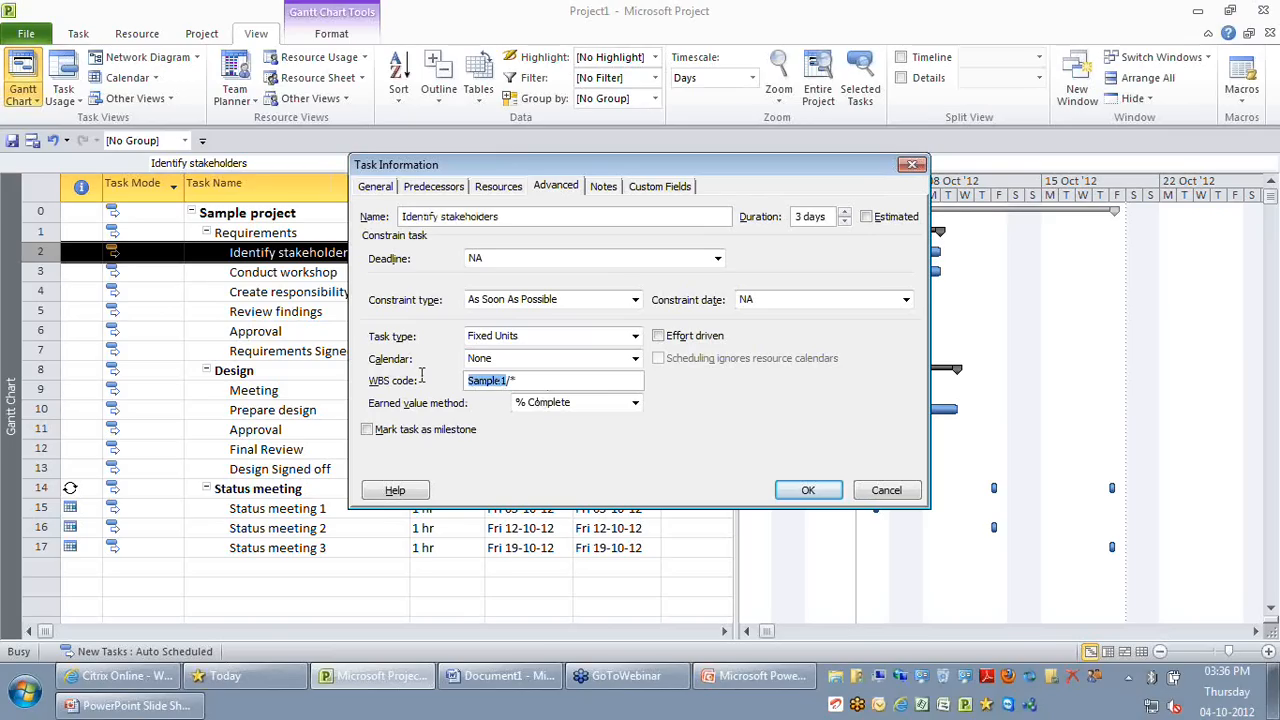
{"action": "left_click", "coordinate": [520, 380]}
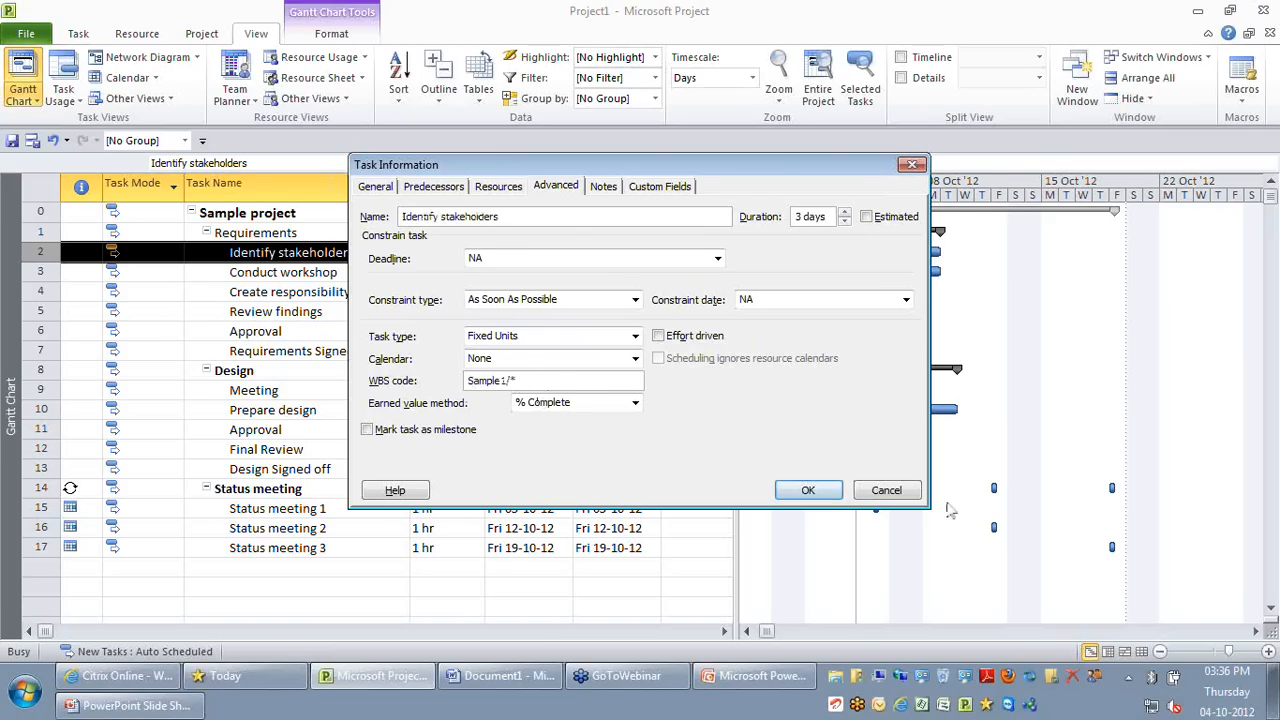
{"action": "left_click", "coordinate": [887, 490]}
- Review the project's WBS code definition, including its prefix and the code mask levels
{"action": "left_click", "coordinate": [201, 35]}
{"action": "left_click", "coordinate": [265, 95]}
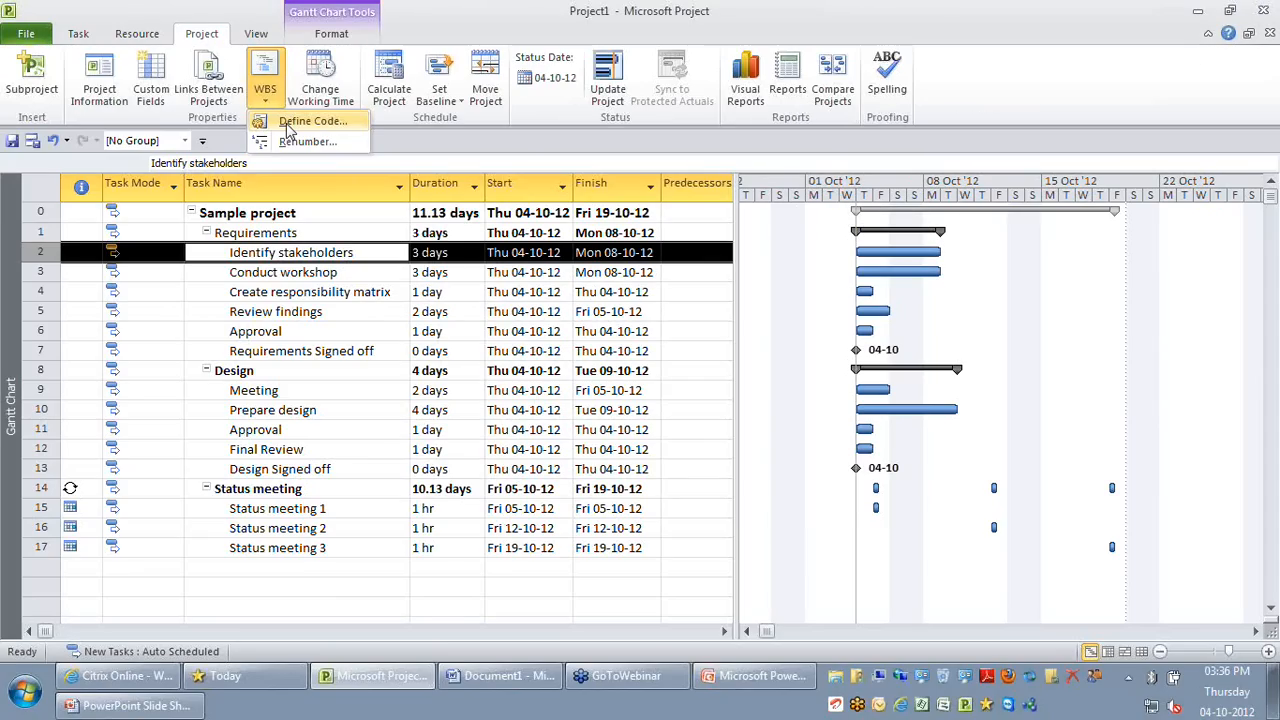
{"action": "left_click", "coordinate": [288, 121]}
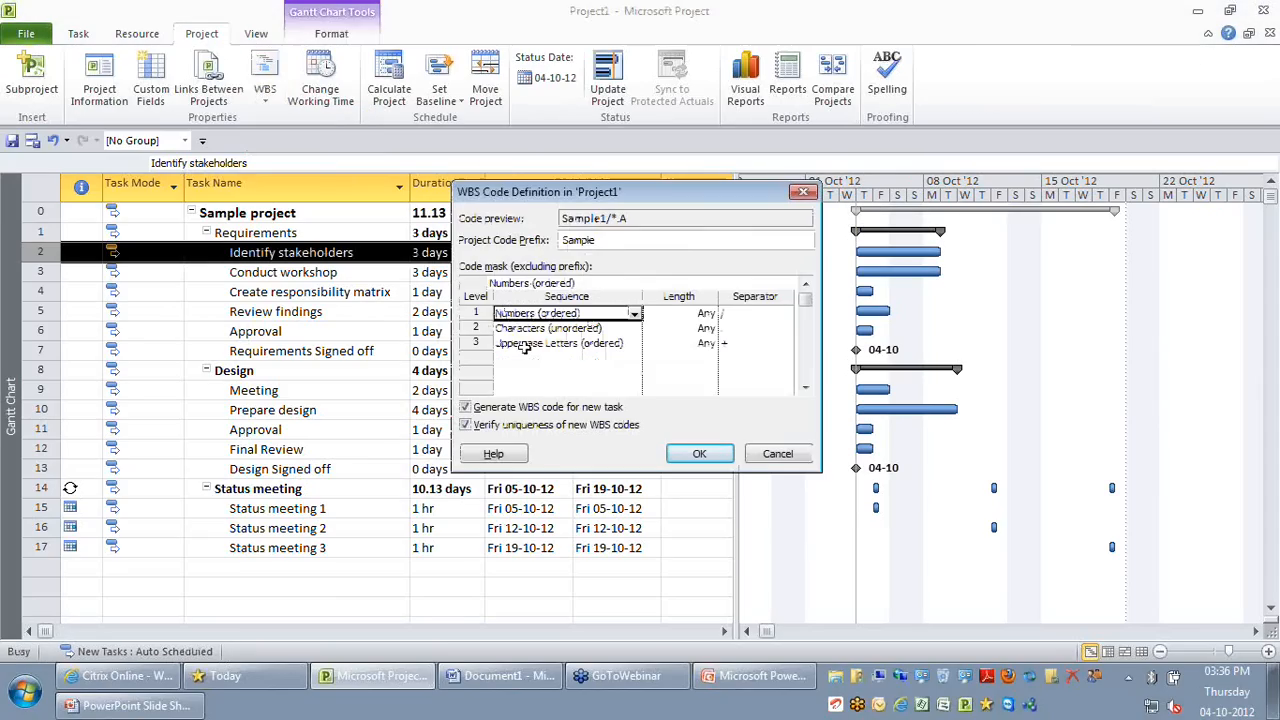
{"action": "left_click", "coordinate": [699, 455]}
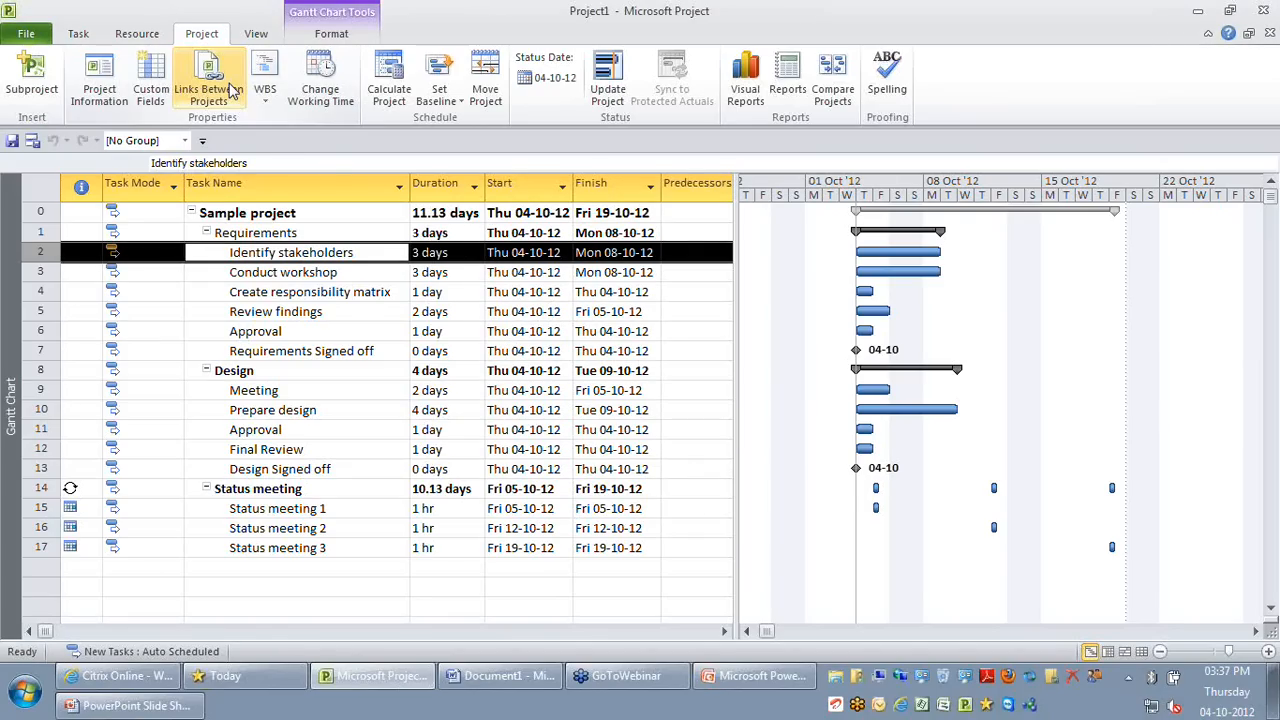
- Insert a WBS column before the Task Name column
{"action": "left_click", "coordinate": [242, 186]}
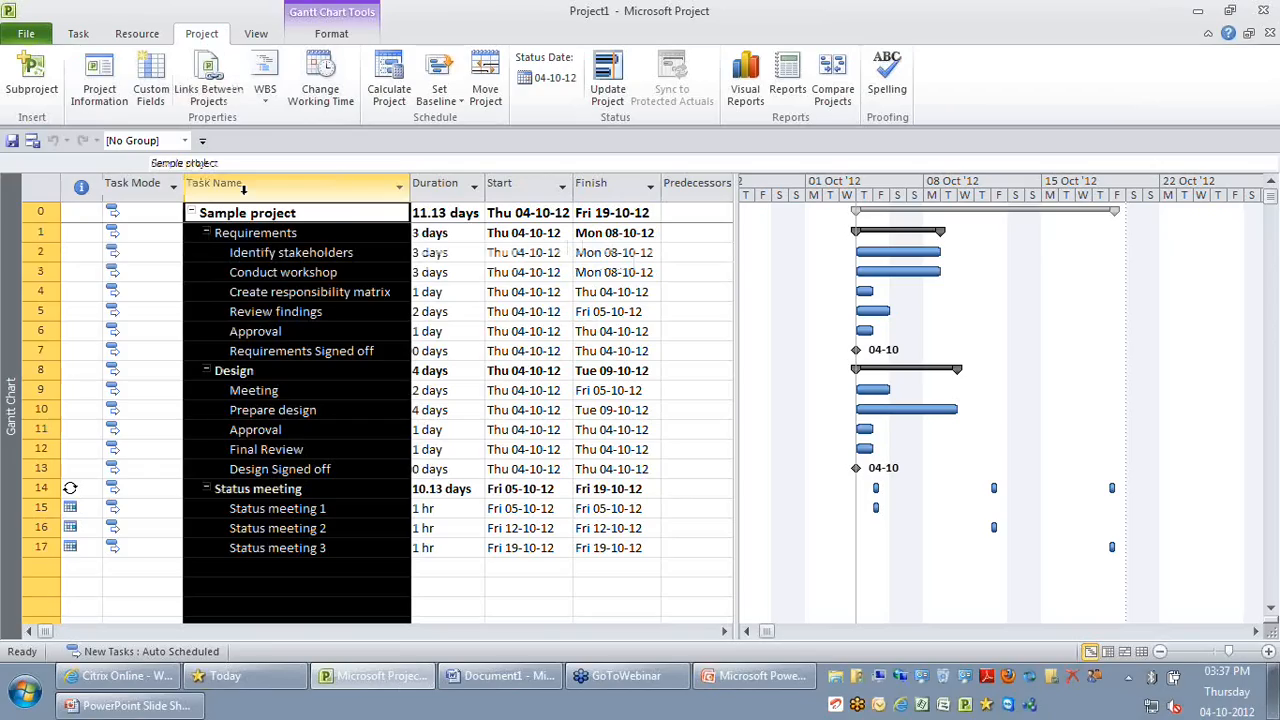
{"action": "key", "text": "Insert"}
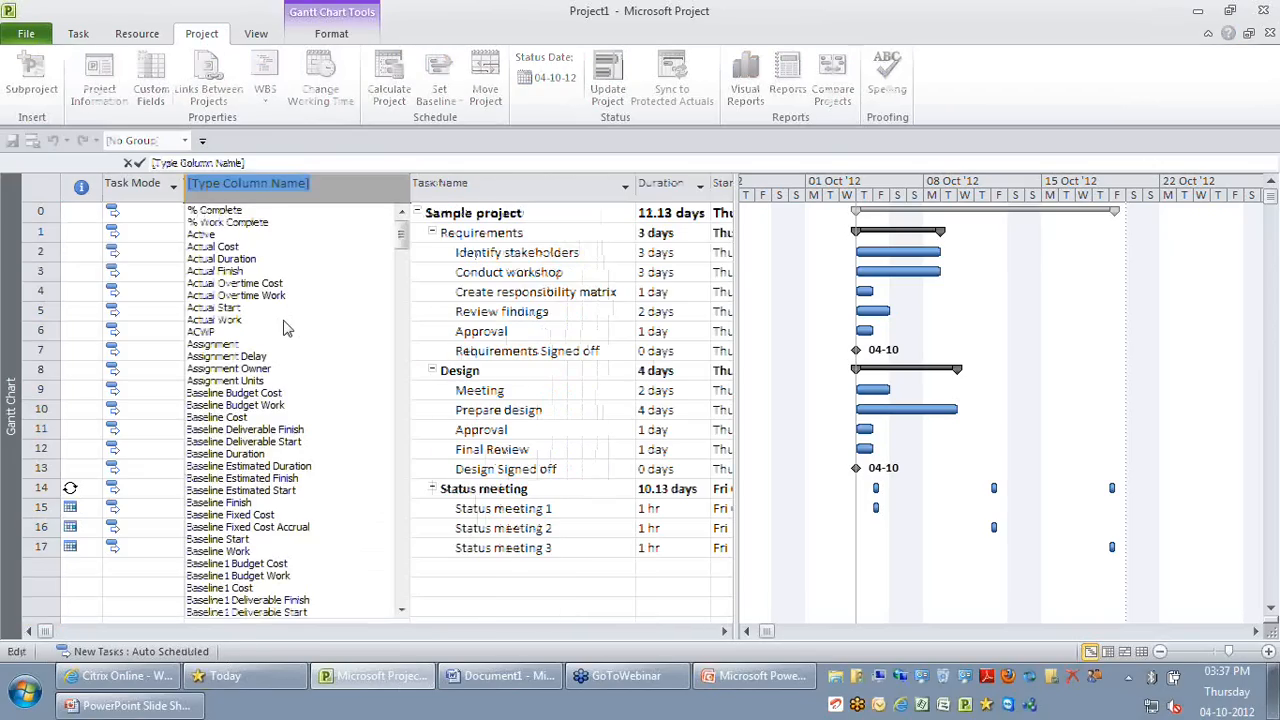
{"action": "type", "text": "w"}
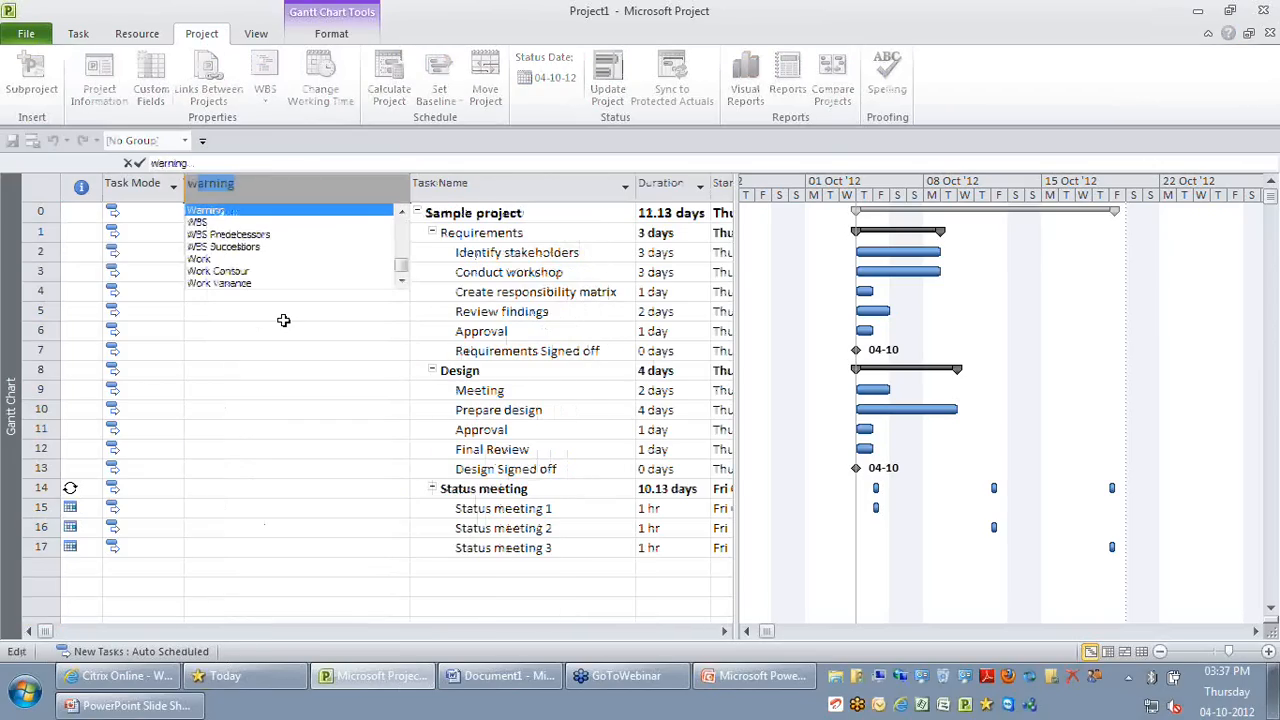
{"action": "type", "text": "b"}
{"action": "key", "text": "Return"}
- Collapse the schedule to Outline Level 1 and check the WBS codes of the Requirements, Design and Status meeting rows
{"action": "left_click", "coordinate": [256, 34]}
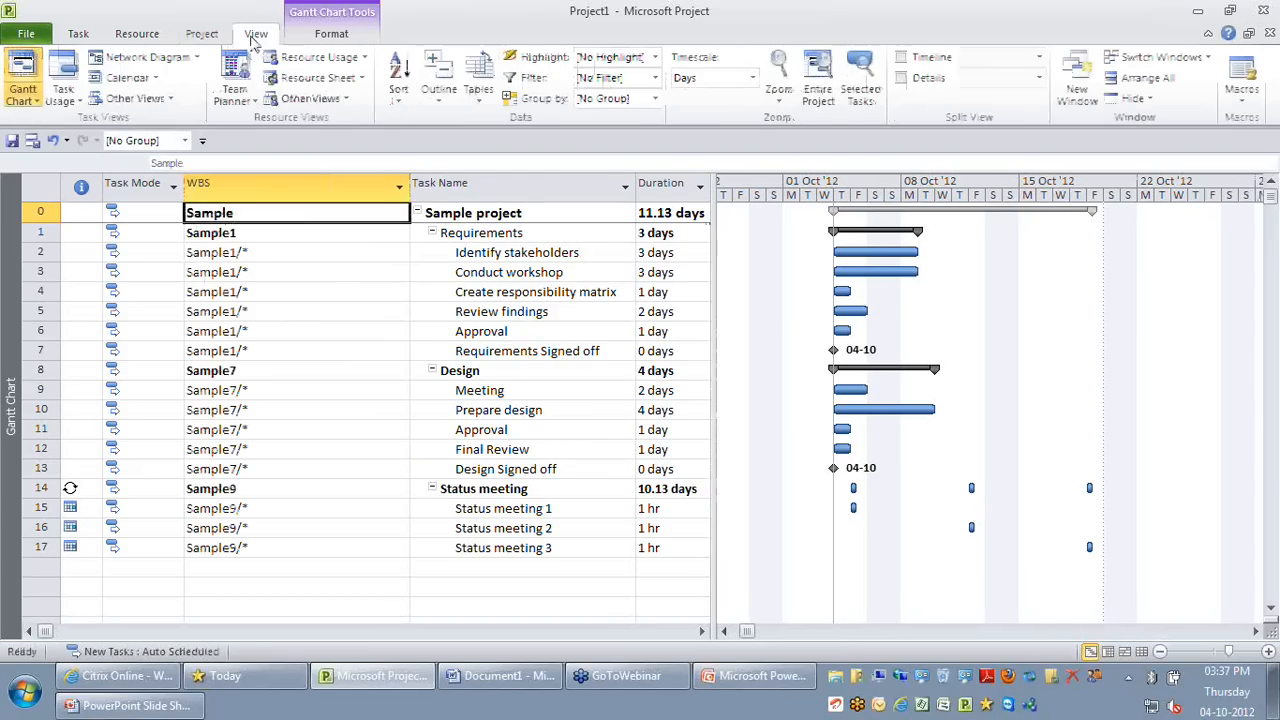
{"action": "left_click", "coordinate": [443, 92]}
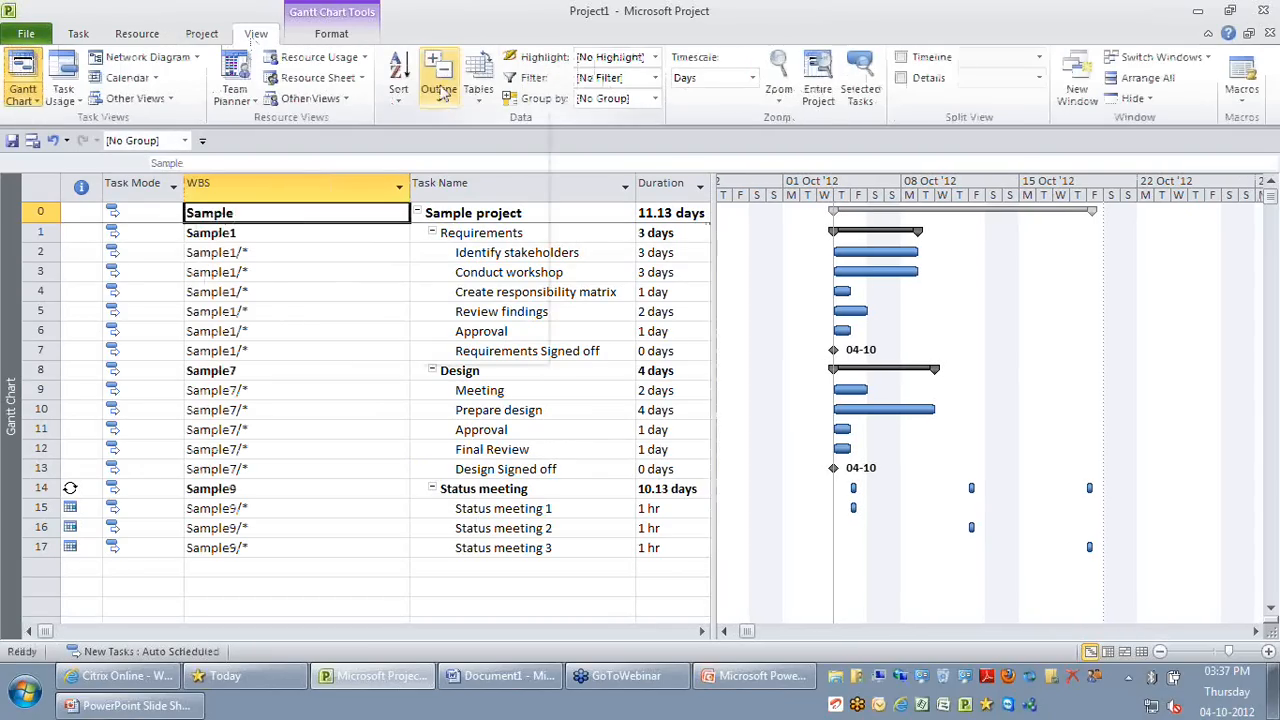
{"action": "left_click", "coordinate": [460, 184]}
{"action": "left_click", "coordinate": [246, 233]}
{"action": "left_click", "coordinate": [244, 252]}
{"action": "left_click", "coordinate": [248, 273]}
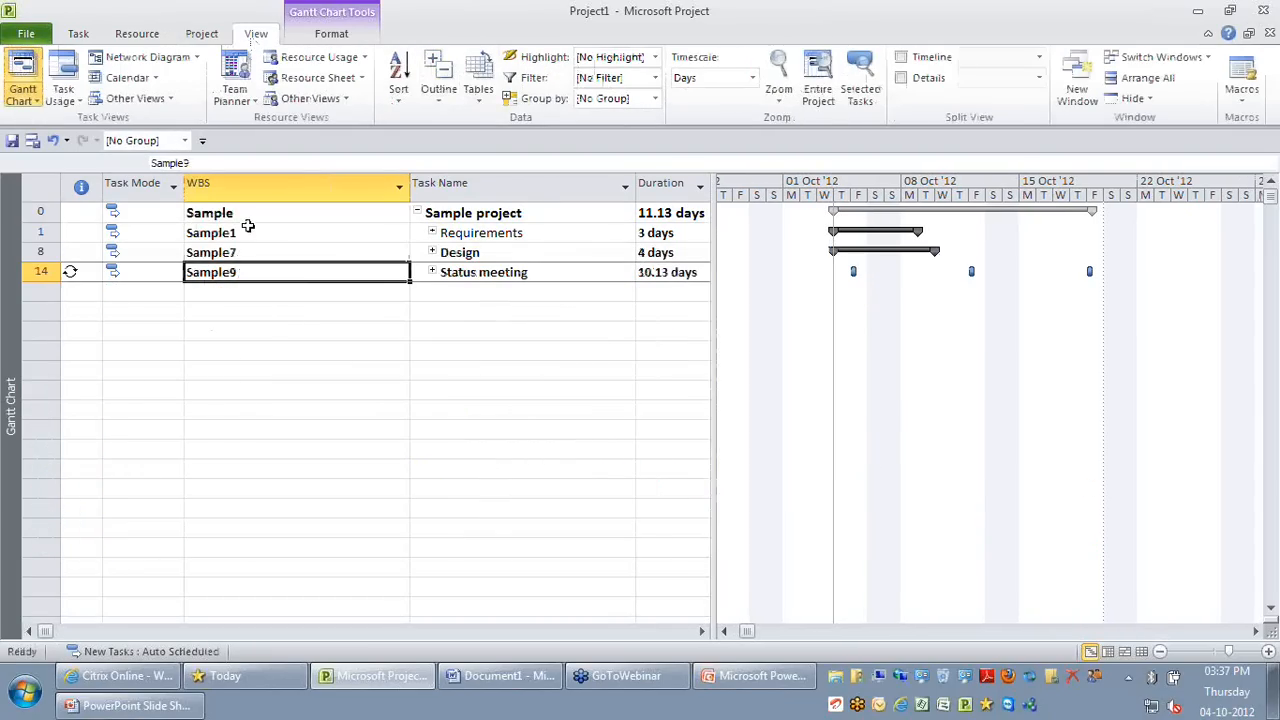
- Change the WBS code of the Design summary task to Sample2
{"action": "left_click", "coordinate": [266, 232]}
{"action": "left_click", "coordinate": [190, 162]}
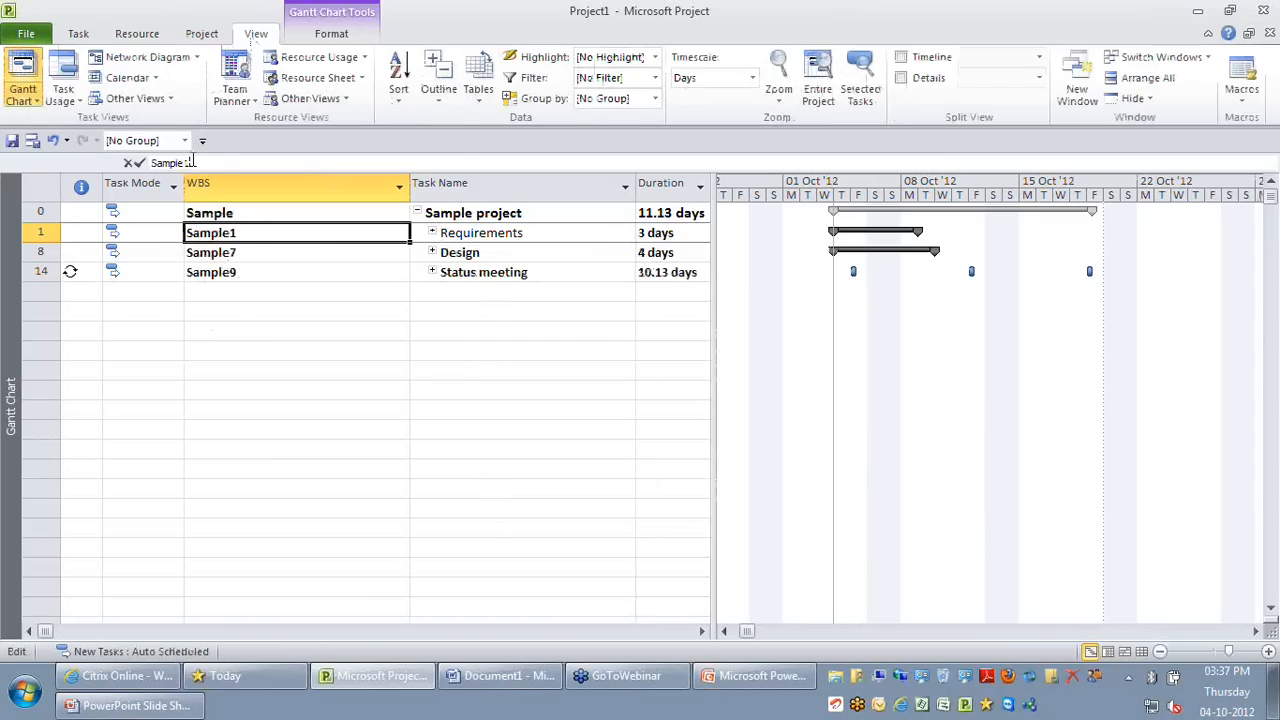
{"action": "left_click", "coordinate": [251, 252]}
{"action": "left_click", "coordinate": [190, 162]}
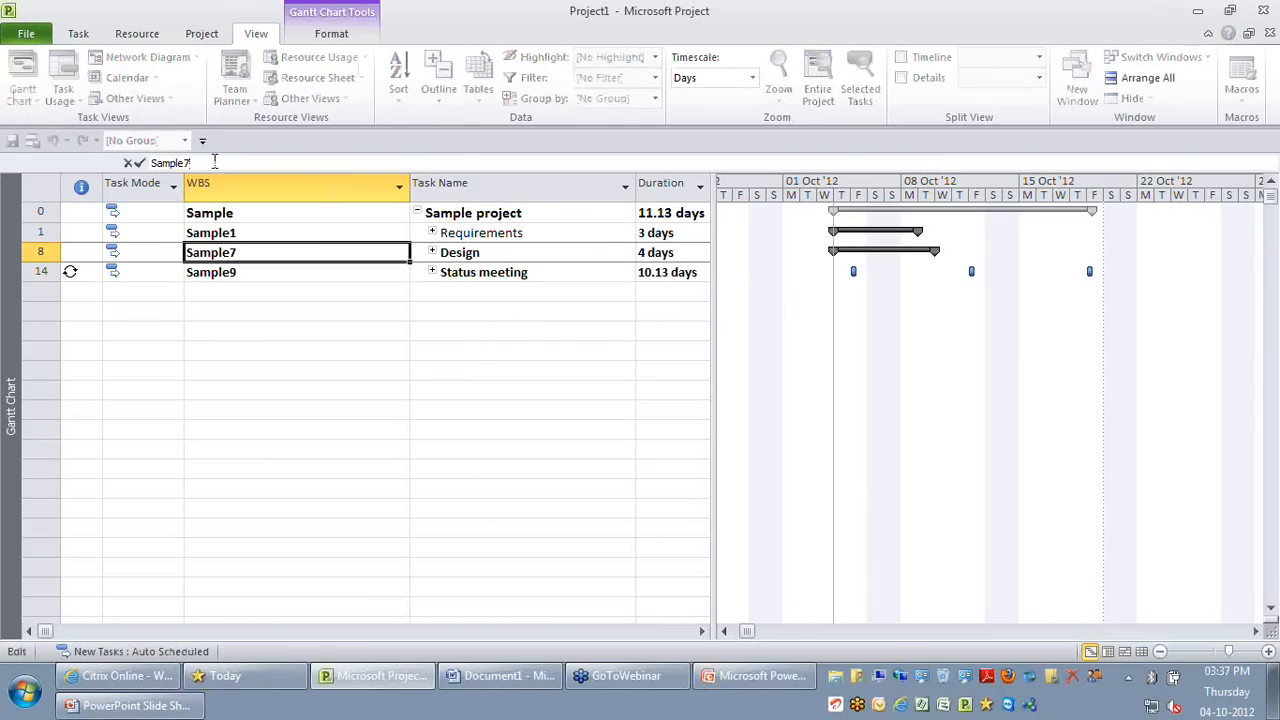
{"action": "key", "text": "BackSpace"}
{"action": "type", "text": "2"}
{"action": "key", "text": "Return"}
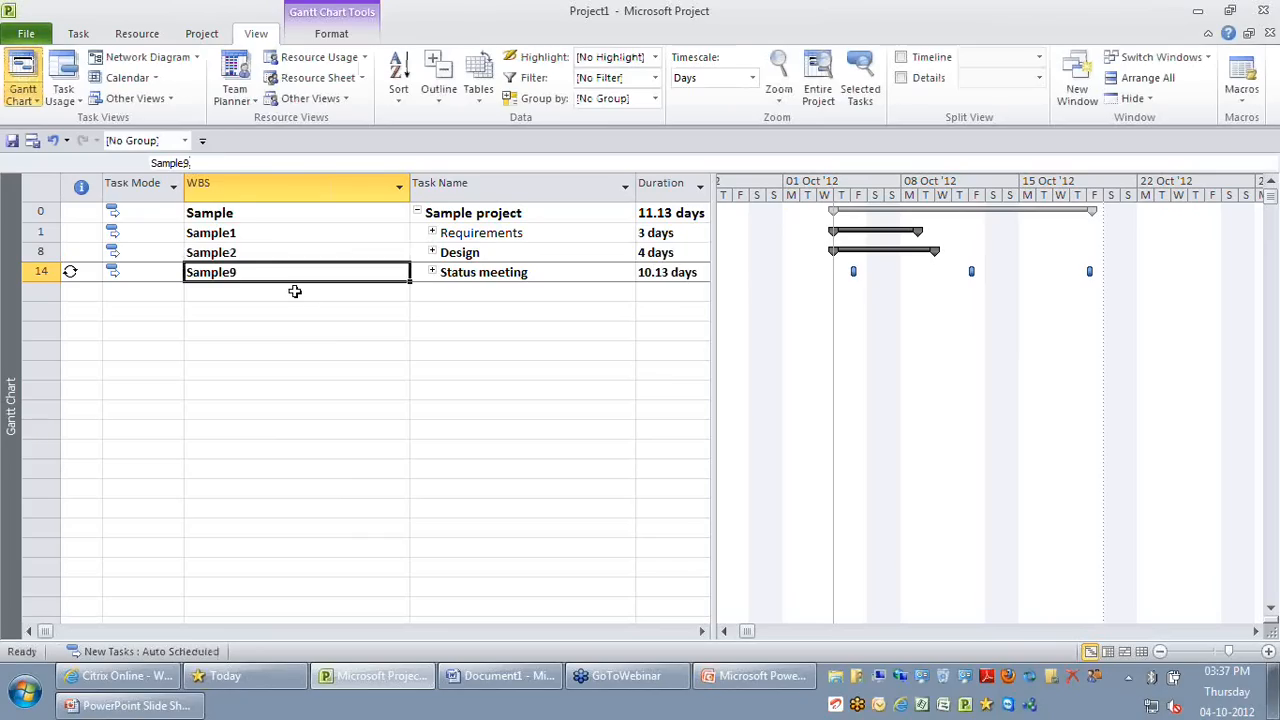
- Change the WBS code of the Status meeting summary task to Sample3
{"action": "left_click", "coordinate": [186, 163]}
{"action": "key", "text": "BackSpace"}
{"action": "type", "text": "3"}
{"action": "key", "text": "Return"}
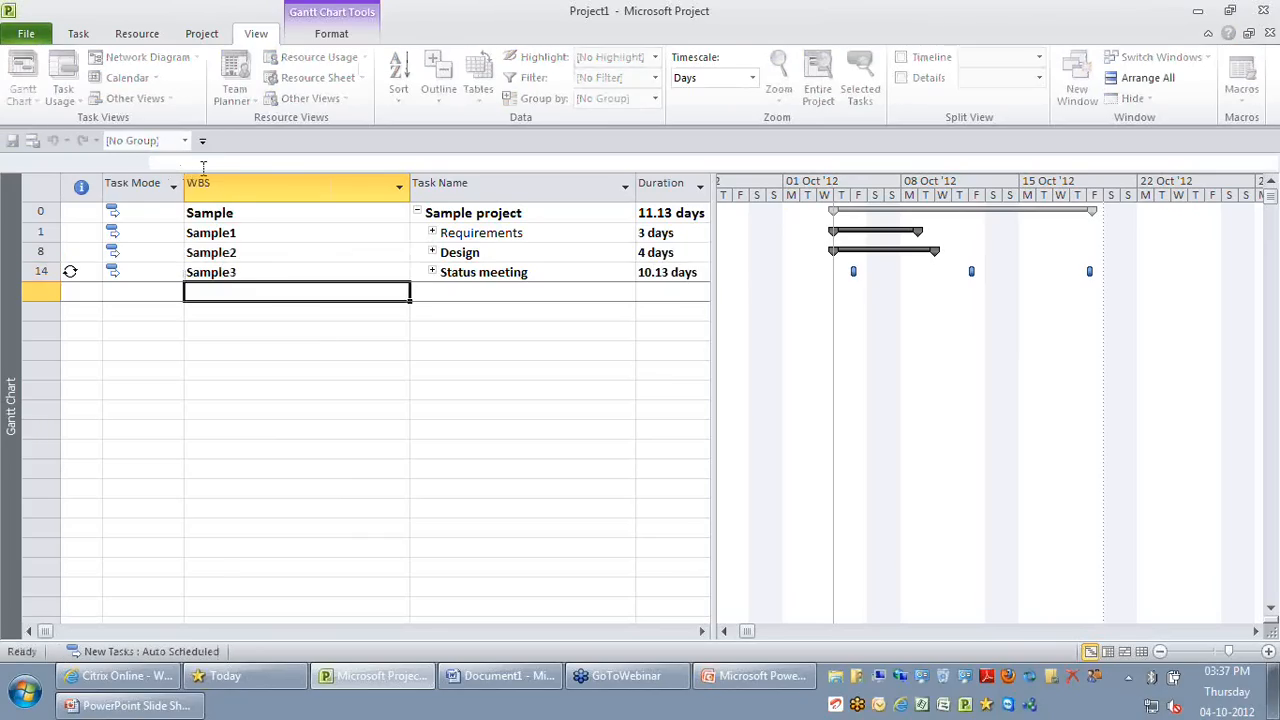
- Expand the Requirements summary task and check the level 2 sequence in the WBS code definition, leaving the definition unchanged
{"action": "left_click", "coordinate": [430, 231]}
{"action": "left_click", "coordinate": [234, 256]}
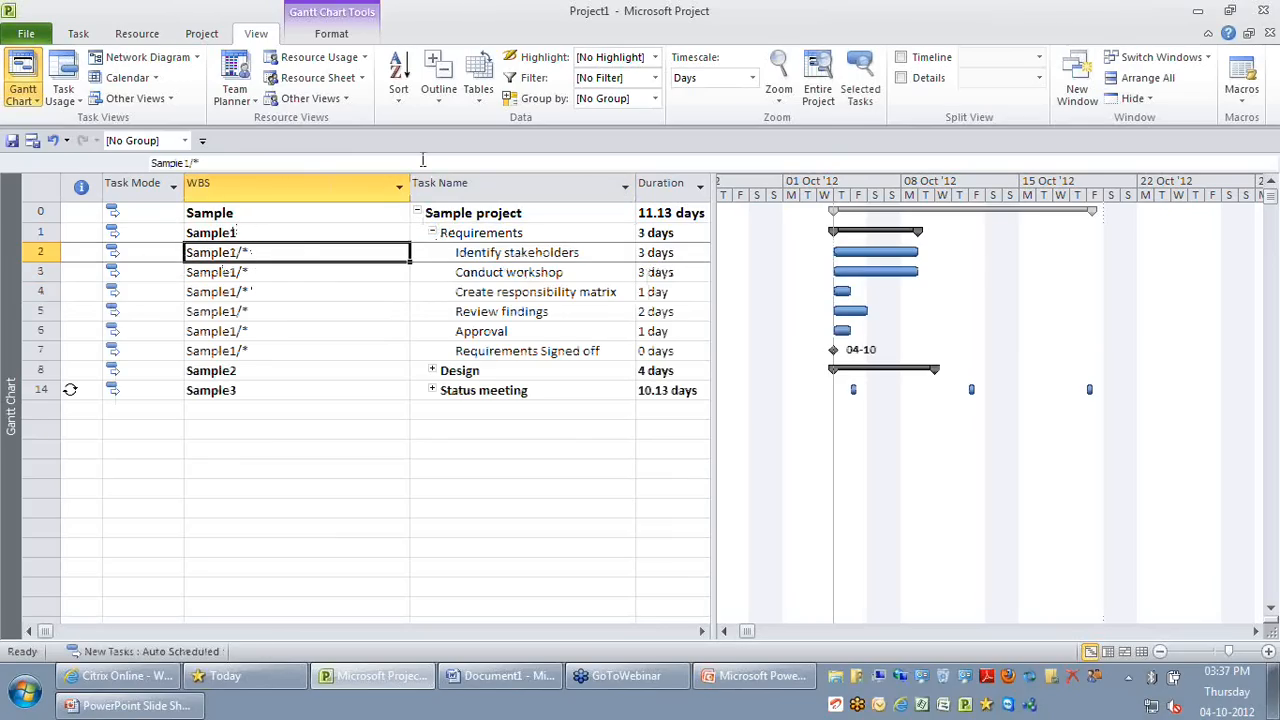
{"action": "left_click", "coordinate": [201, 34]}
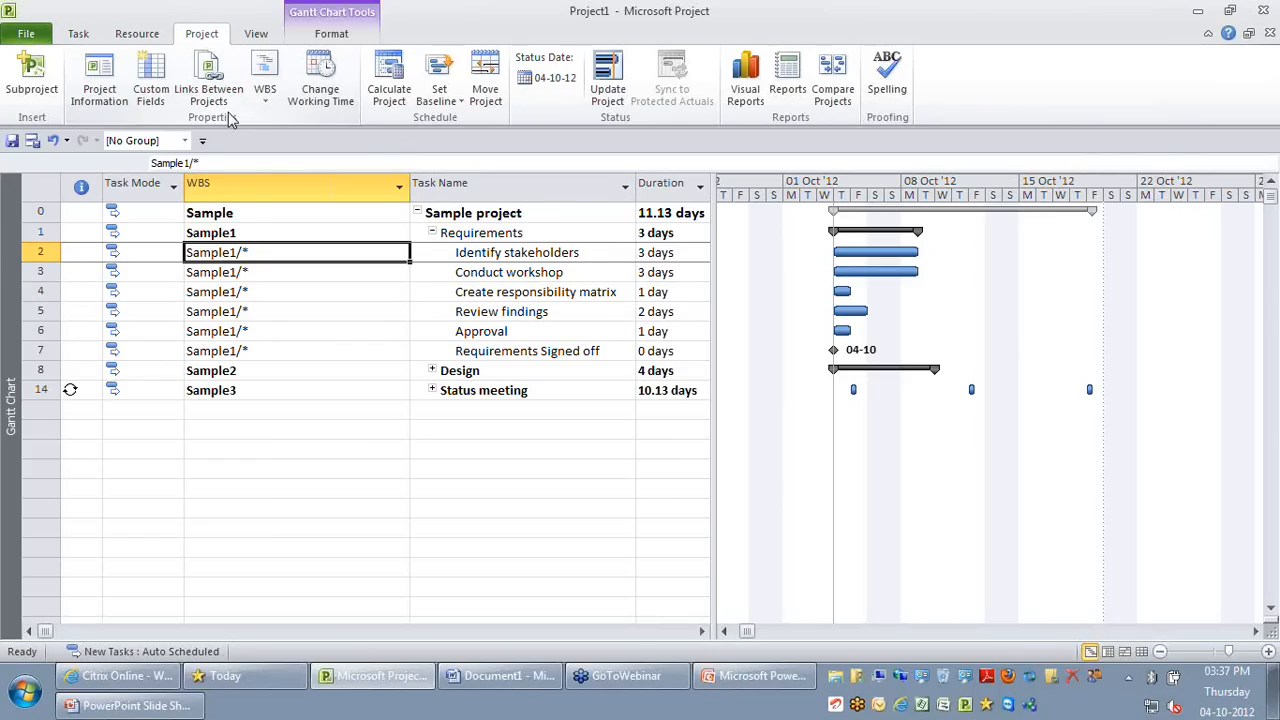
{"action": "left_click", "coordinate": [262, 96]}
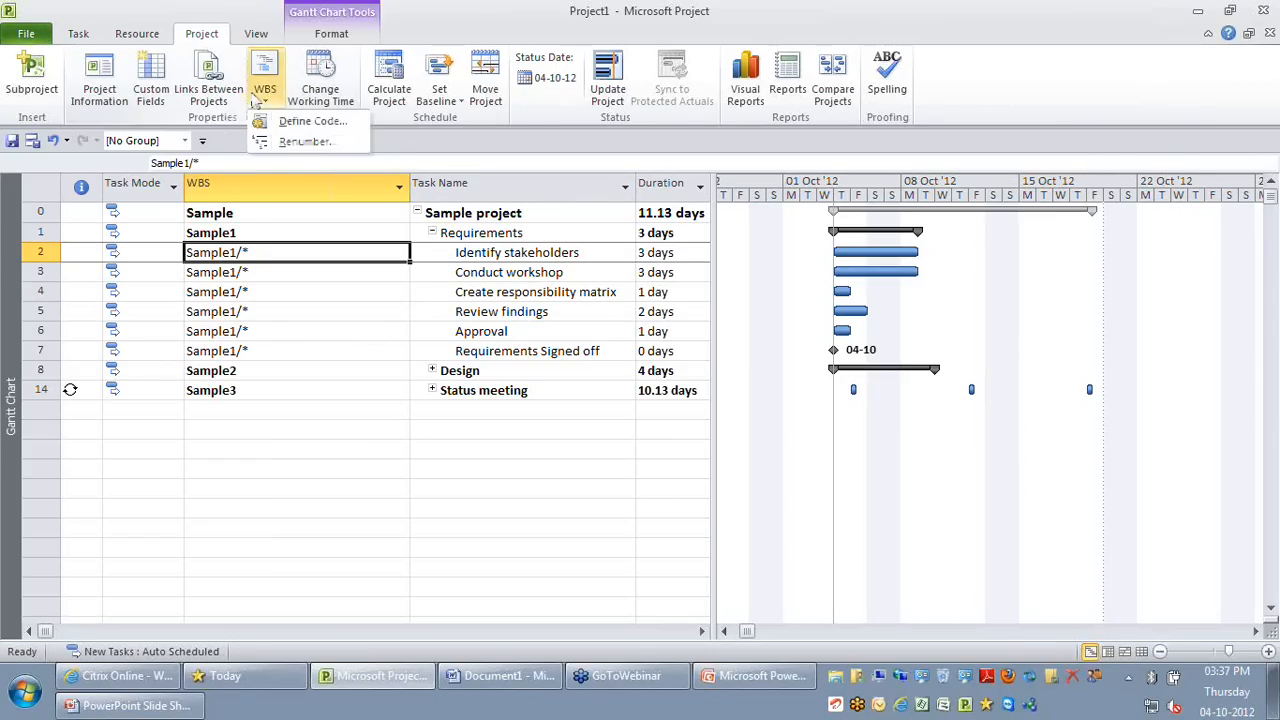
{"action": "left_click", "coordinate": [312, 121]}
{"action": "left_click", "coordinate": [560, 328]}
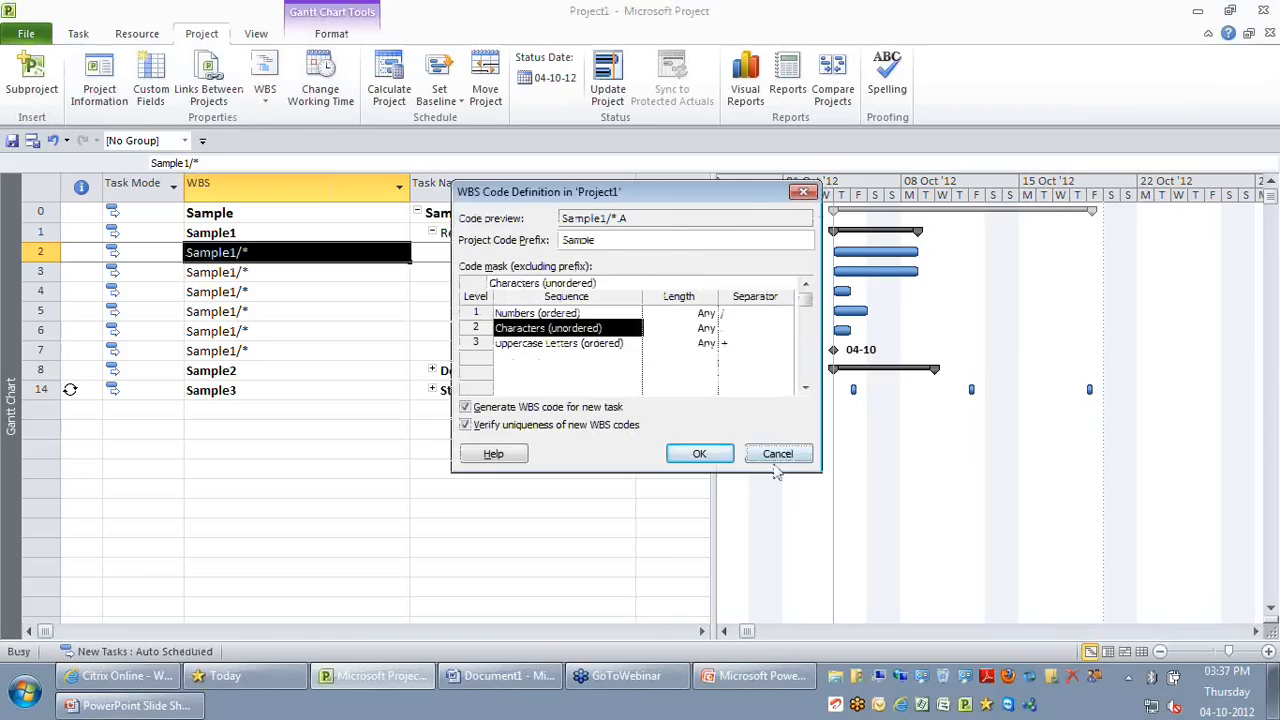
{"action": "left_click", "coordinate": [777, 455]}
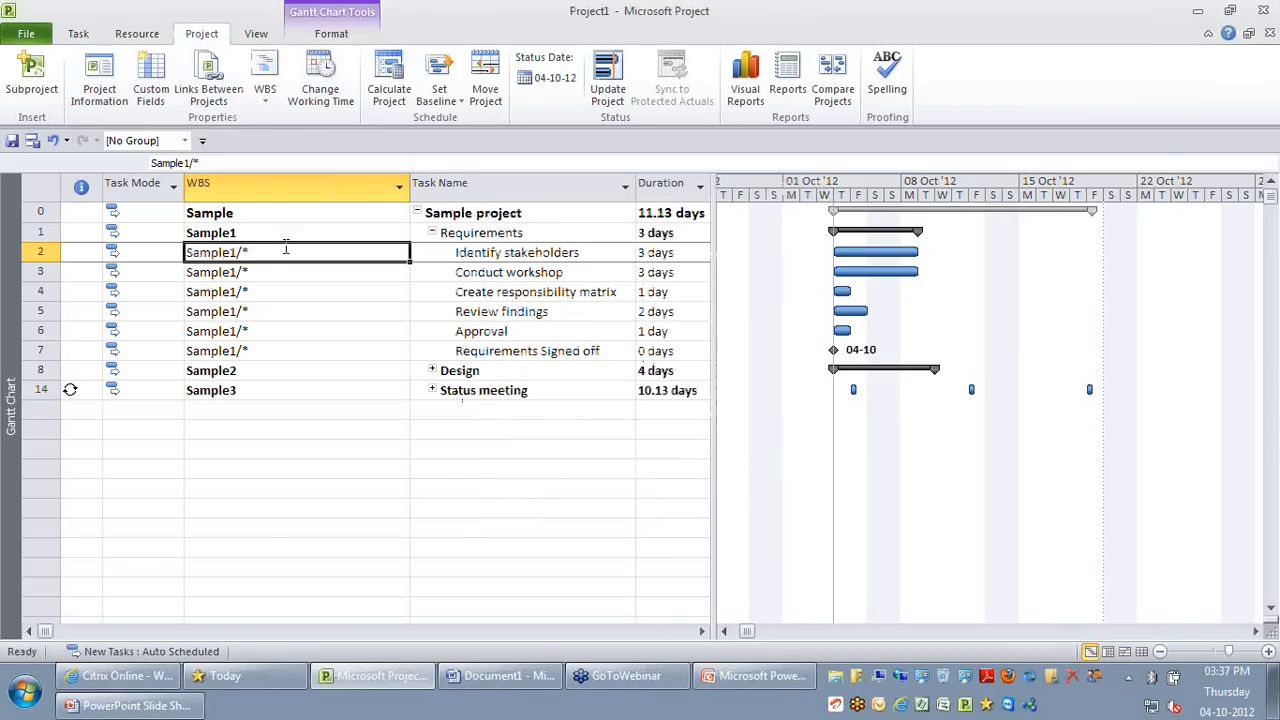
- Set the WBS codes of Identify stakeholders, Conduct workshop and Create responsibility matrix to Sample1/ID, Sample1/CW and Sample1/RM
{"action": "left_click", "coordinate": [271, 252]}
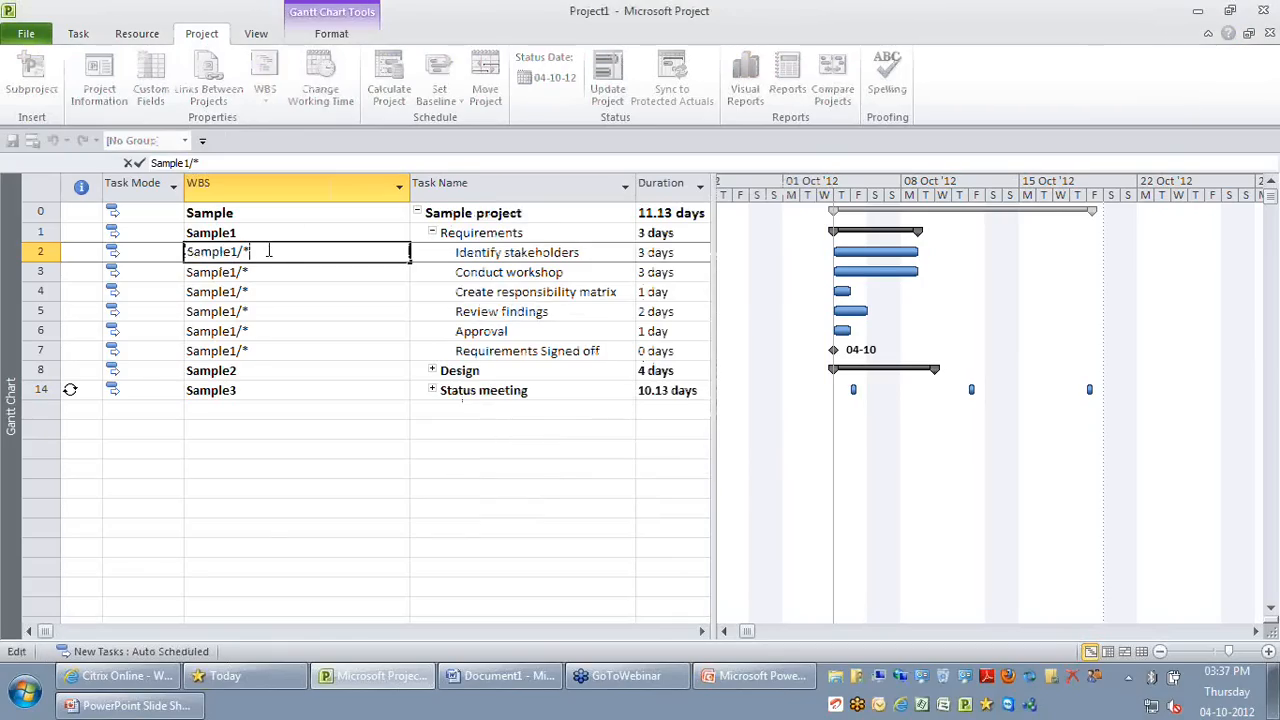
{"action": "key", "text": "BackSpace"}
{"action": "type", "text": "D"}
{"action": "key", "text": "Return"}
{"action": "type", "text": "CW"}
{"action": "key", "text": "Return"}
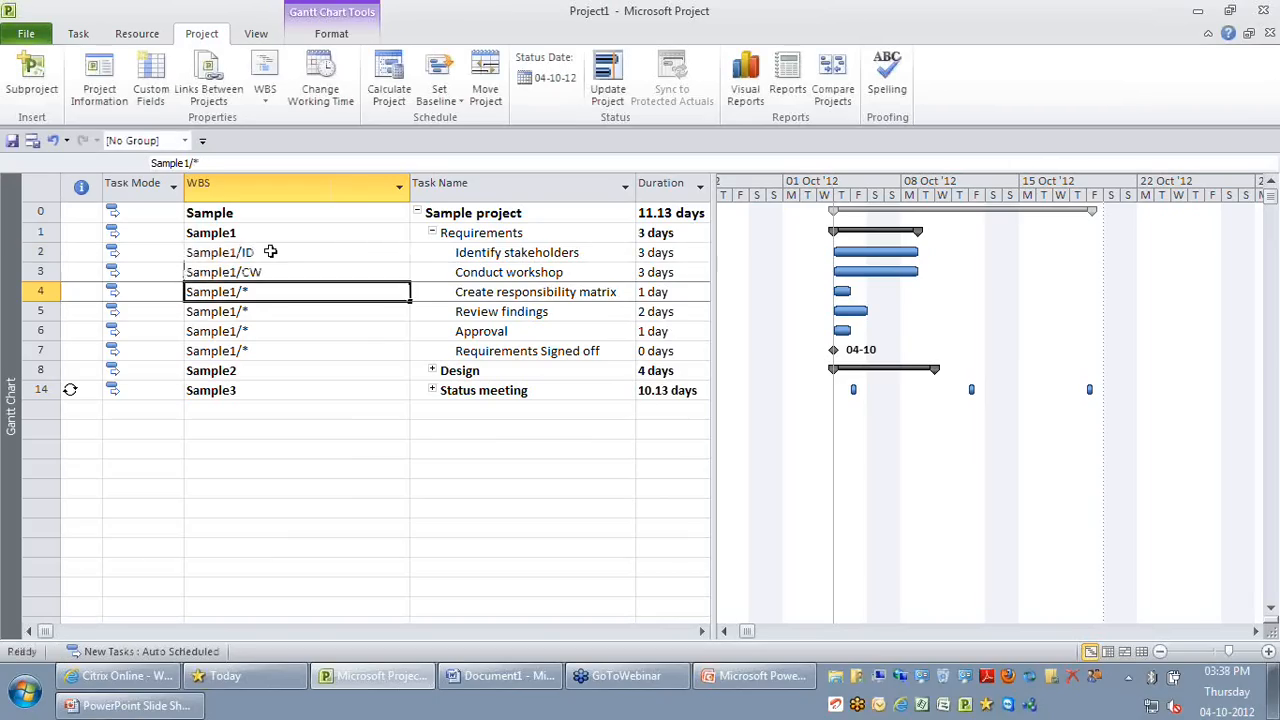
{"action": "key", "text": "F2"}
{"action": "key", "text": "BackSpace"}
{"action": "type", "text": "RM"}
{"action": "key", "text": "Return"}
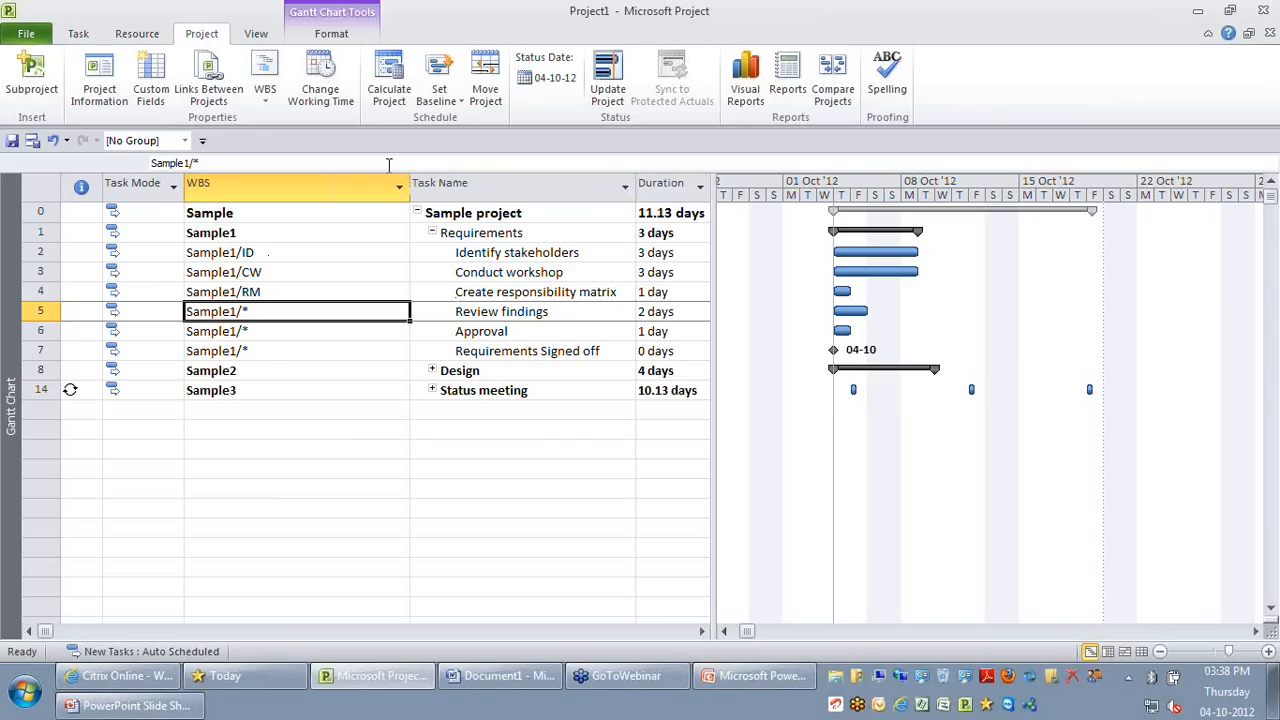
- Expand the project outline to show all subtasks
{"action": "left_click", "coordinate": [256, 33]}
{"action": "left_click", "coordinate": [439, 90]}
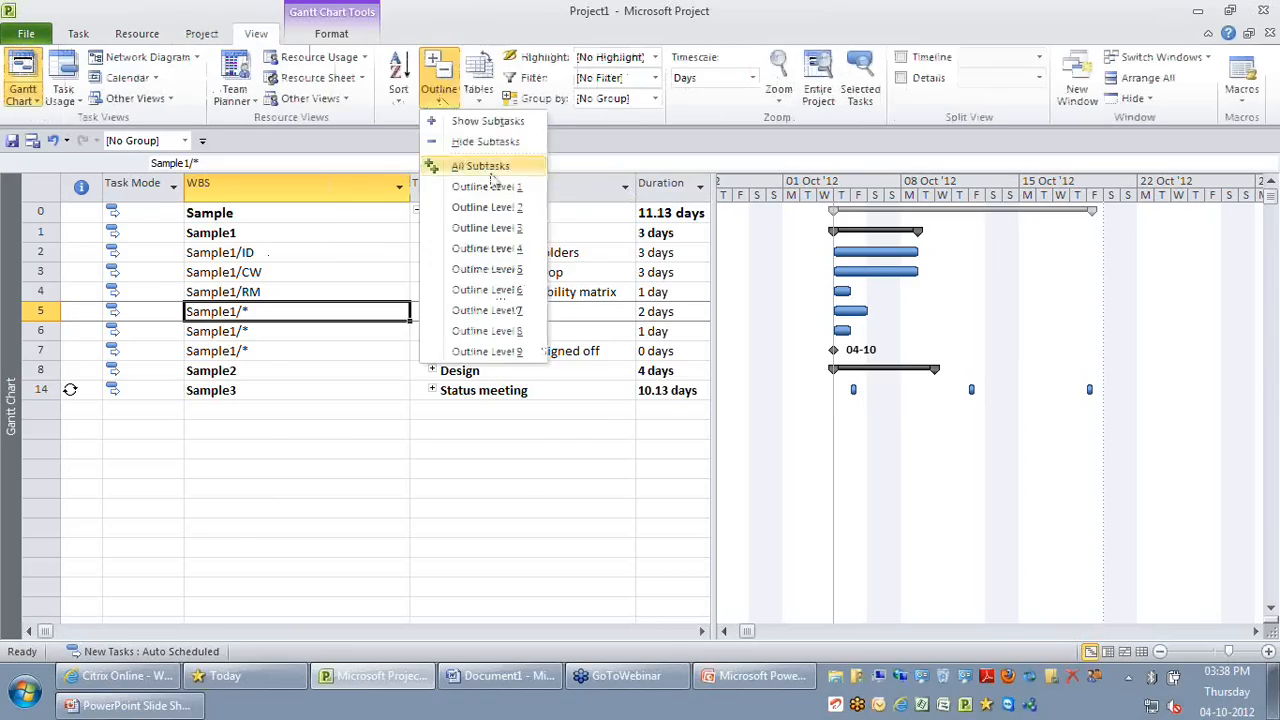
{"action": "left_click", "coordinate": [483, 166]}
- Hide the WBS column from the task table and switch to the PowerPoint presentation
{"action": "left_click", "coordinate": [338, 183]}
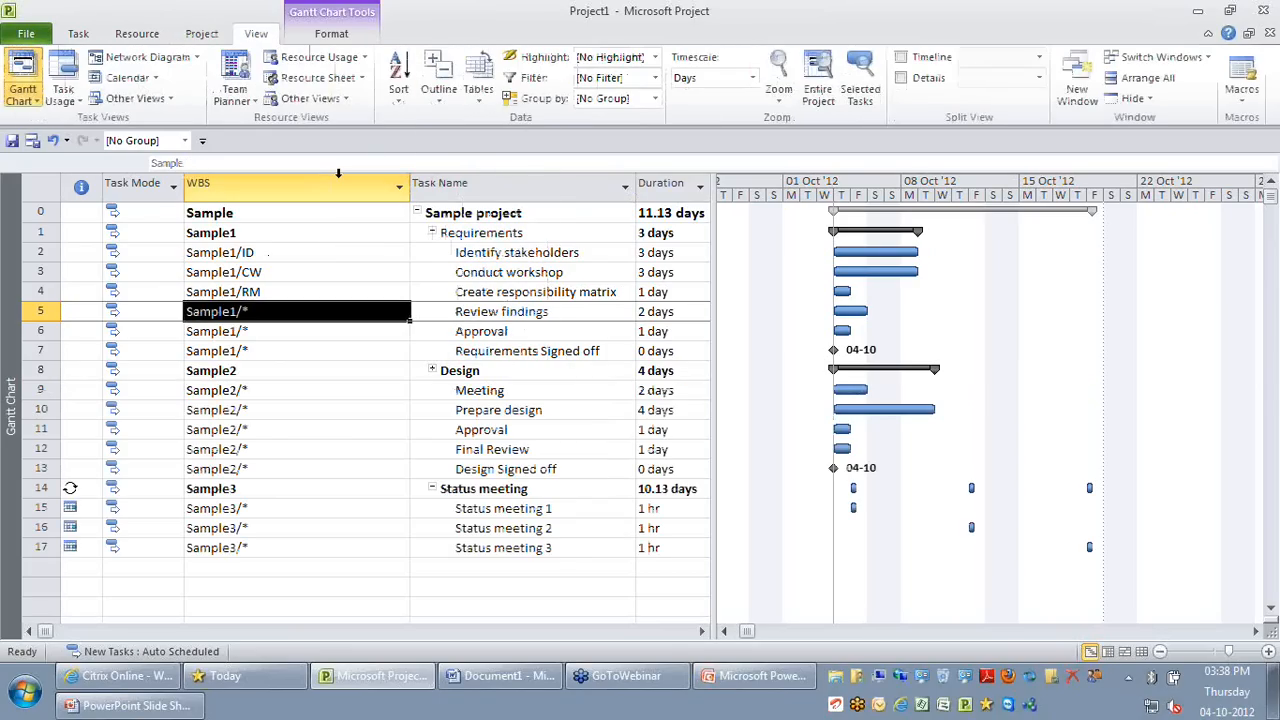
{"action": "right_click", "coordinate": [338, 183]}
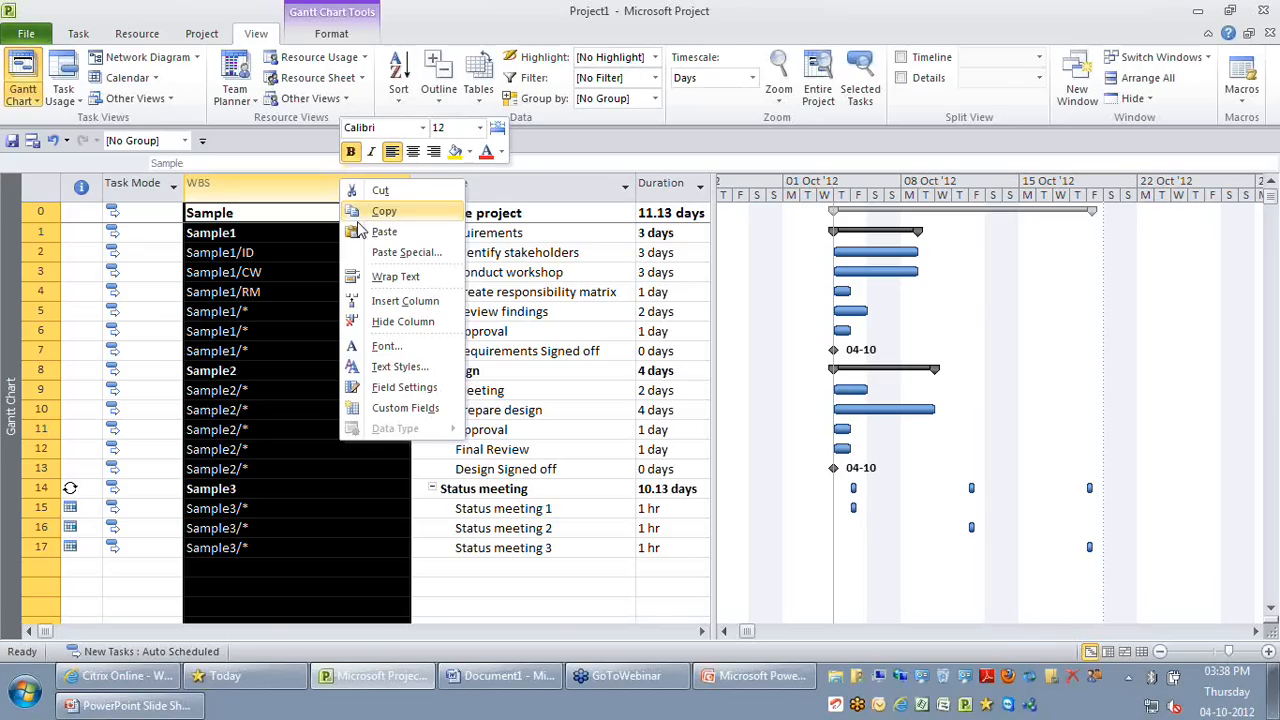
{"action": "left_click", "coordinate": [423, 322]}
{"action": "left_click", "coordinate": [273, 450]}
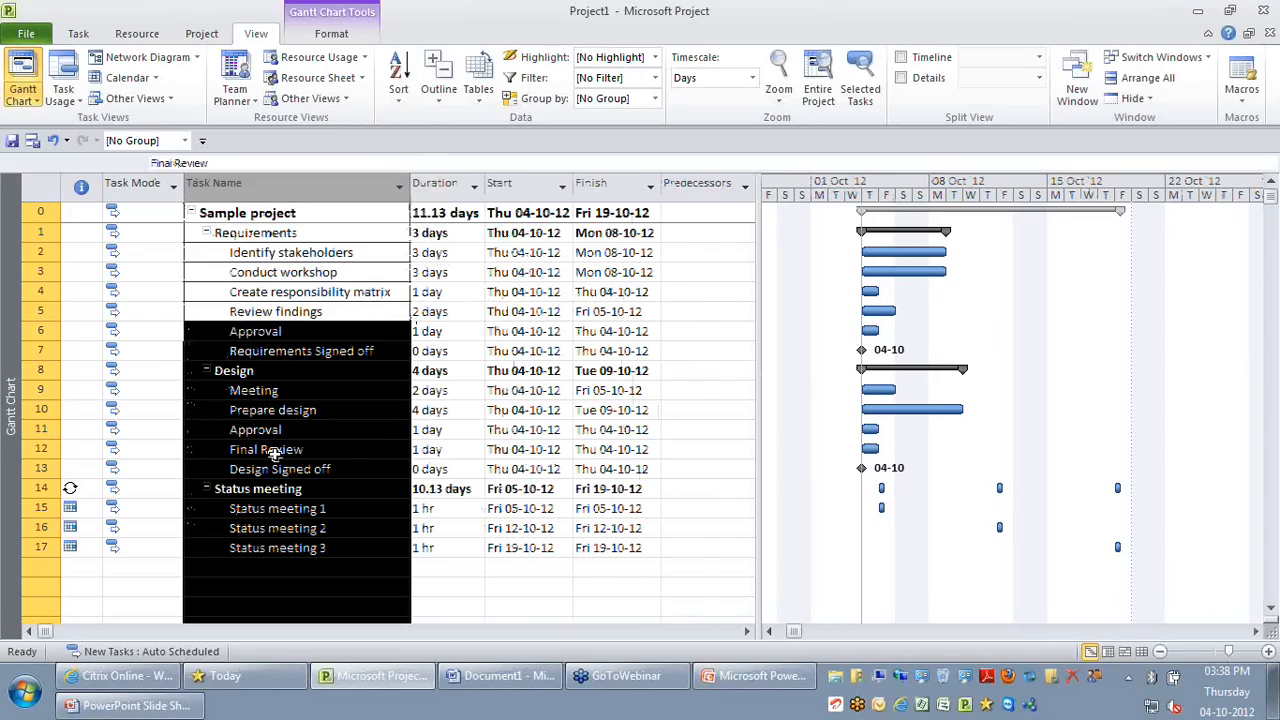
{"action": "left_click", "coordinate": [763, 683]}
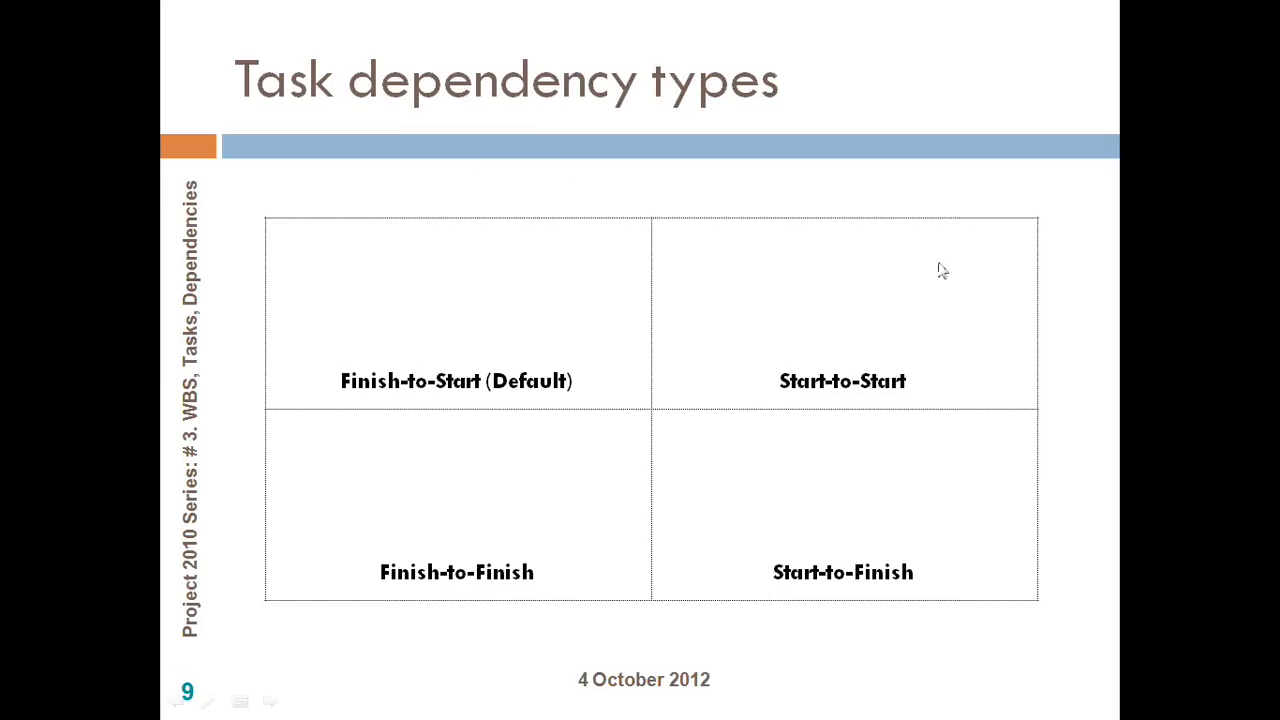
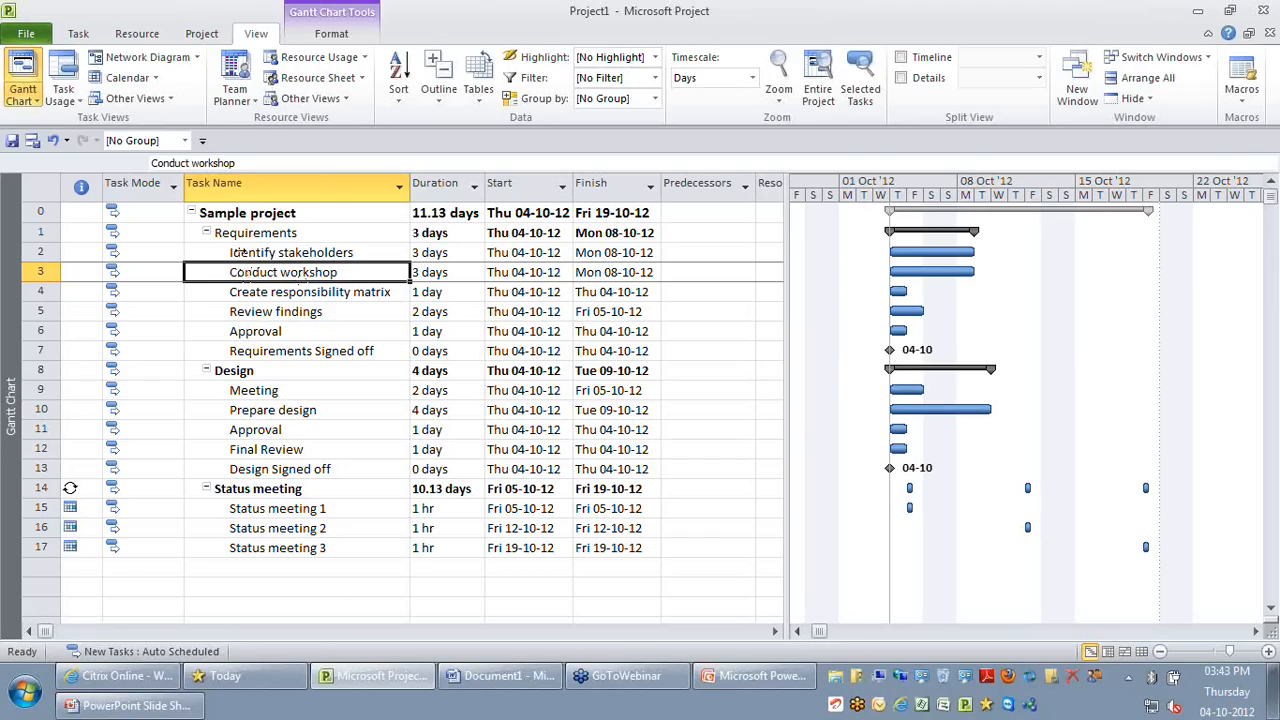
- Enter 2 as the predecessor of Conduct workshop to link it to Identify stakeholders
{"action": "left_click", "coordinate": [241, 253]}
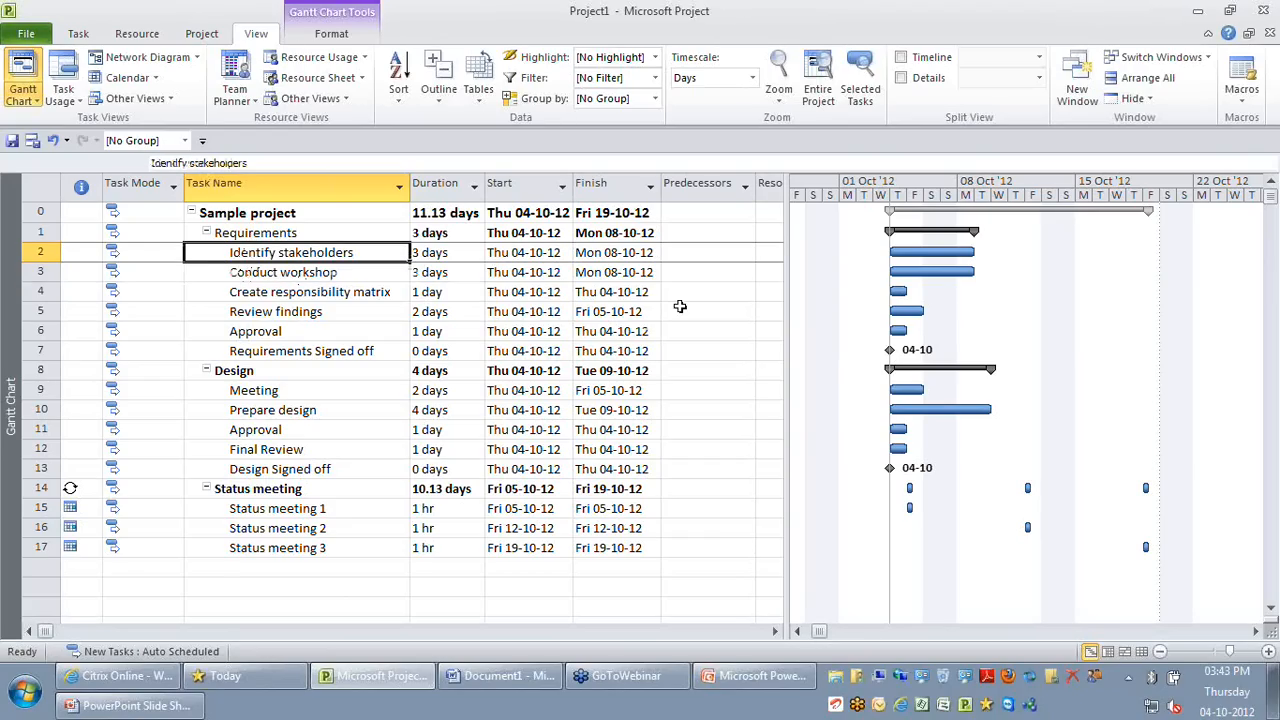
{"action": "left_click", "coordinate": [233, 272]}
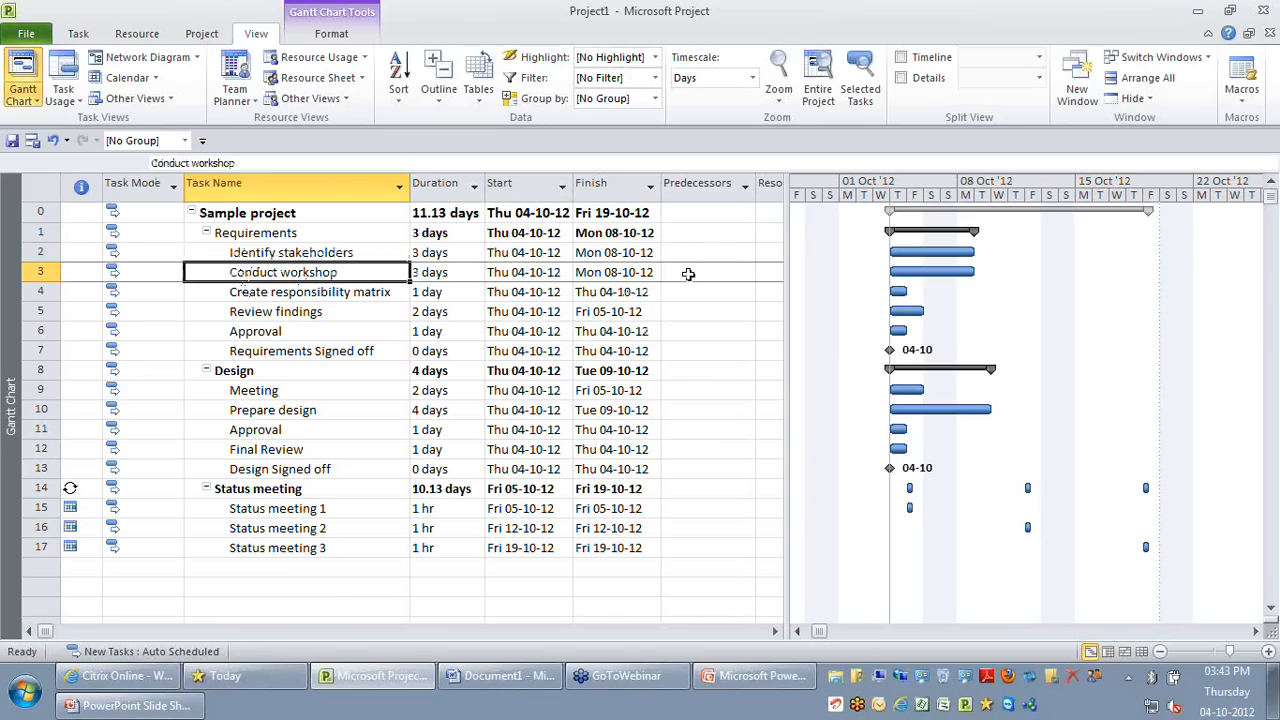
{"action": "left_click", "coordinate": [688, 273]}
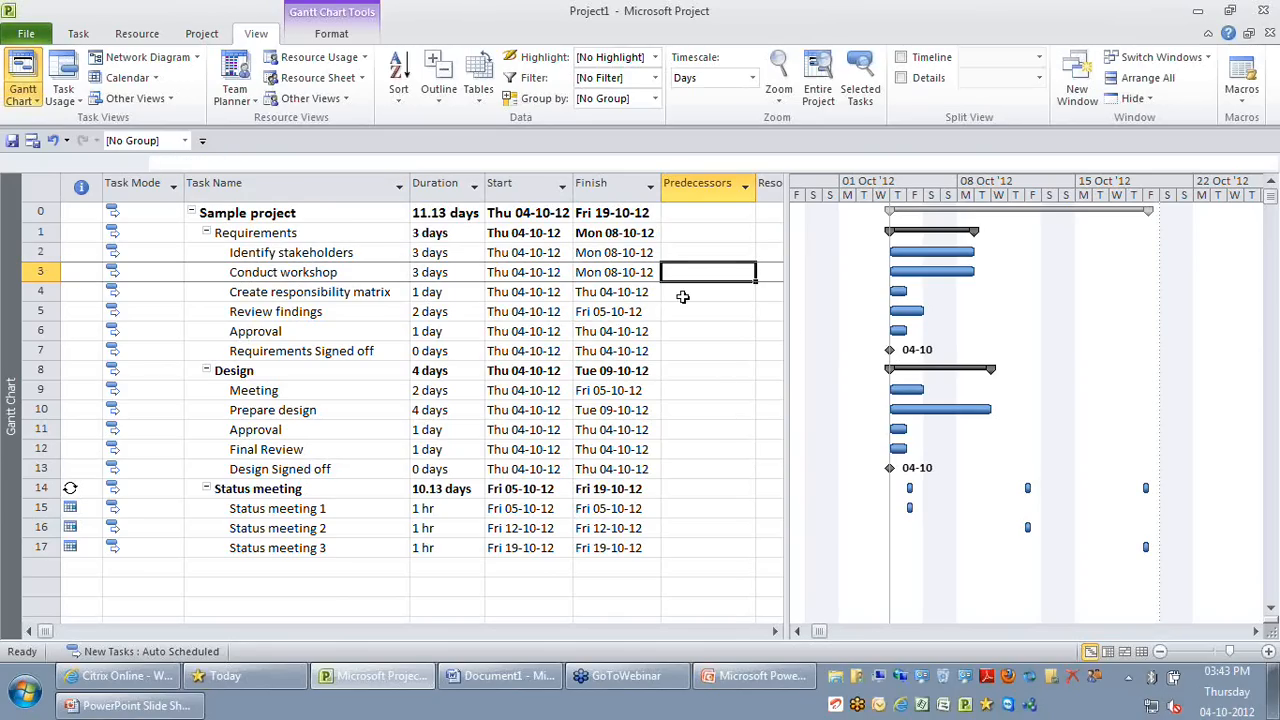
{"action": "type", "text": "2"}
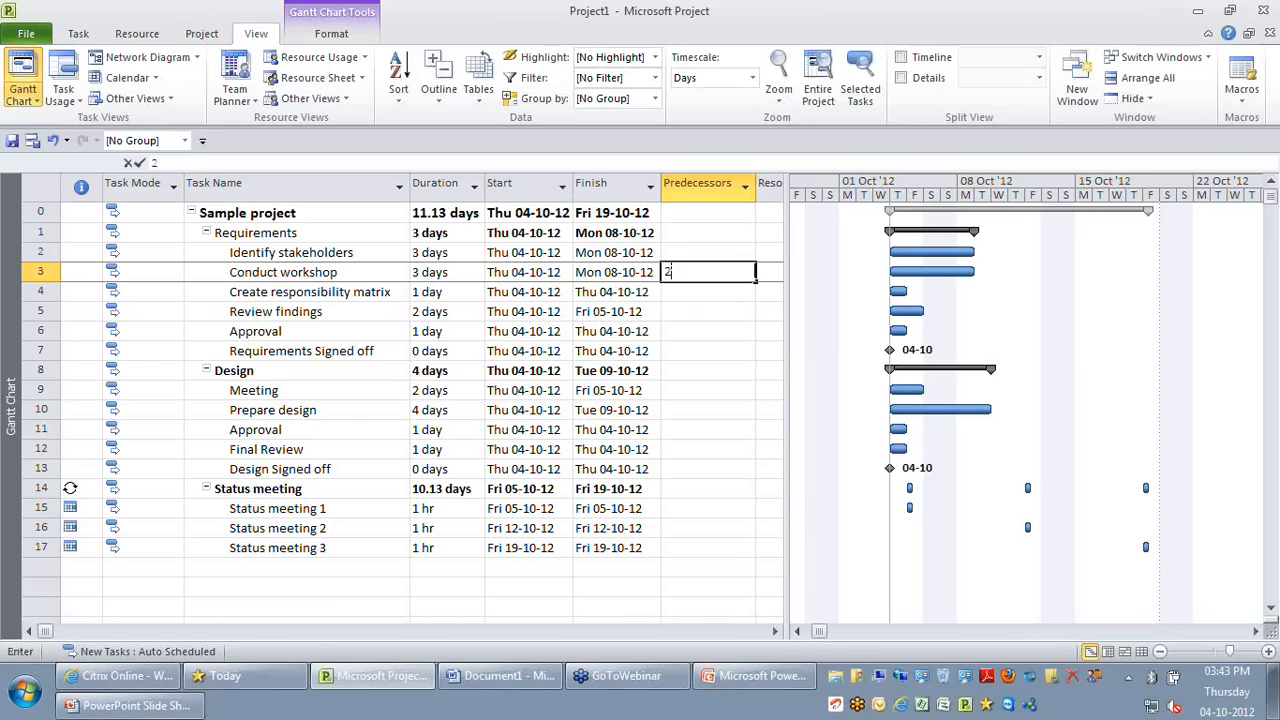
{"action": "key", "text": "Return"}
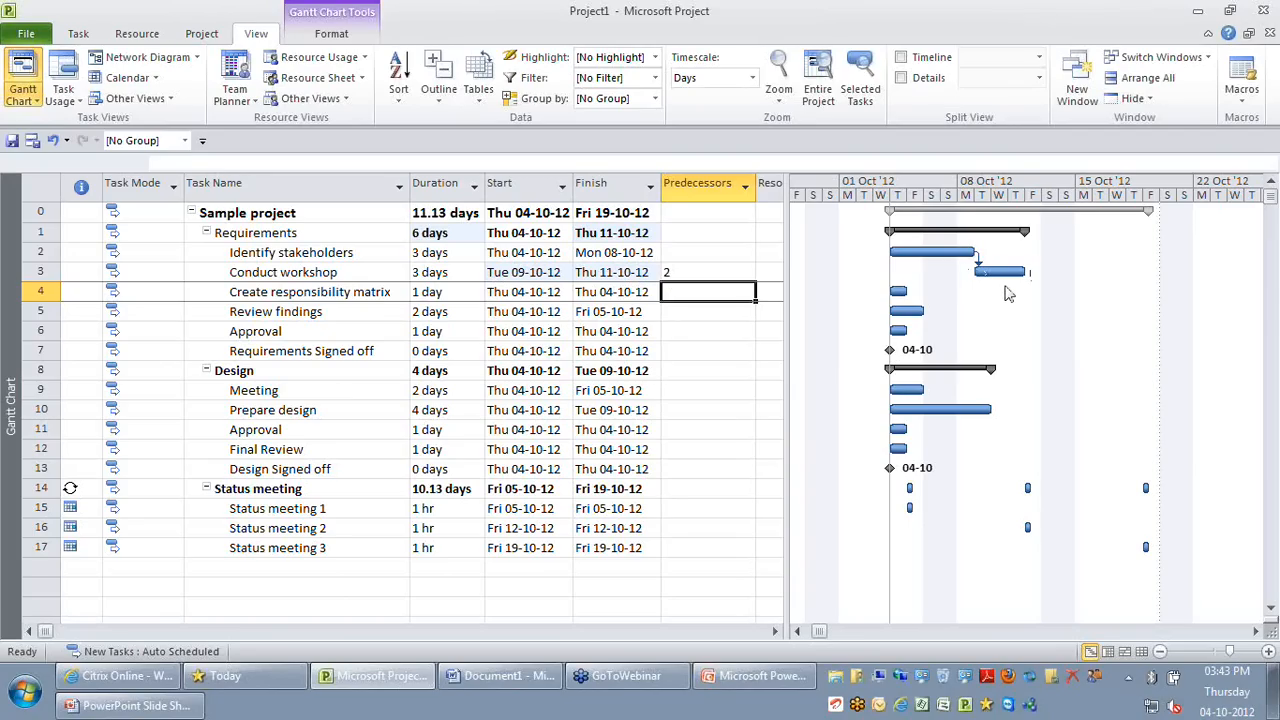
{"action": "left_click", "coordinate": [688, 271]}
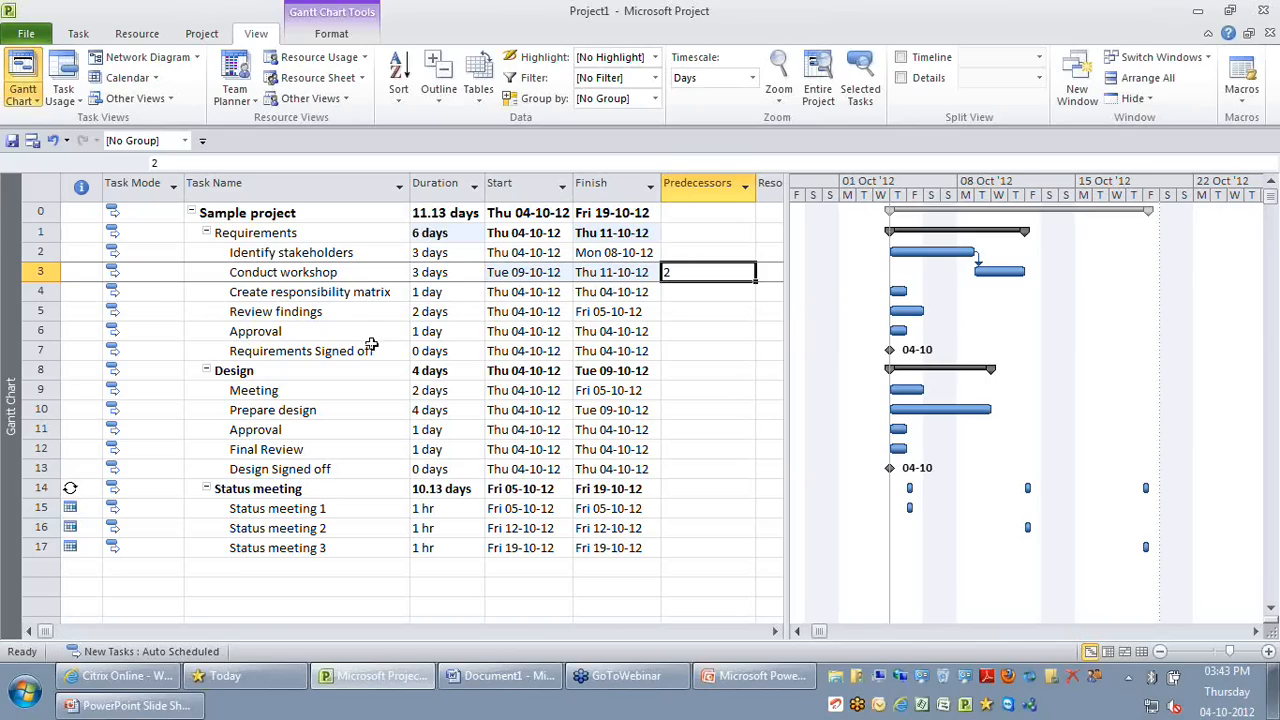
- Enter 2 as the predecessor of Create responsibility matrix
{"action": "left_click", "coordinate": [362, 295]}
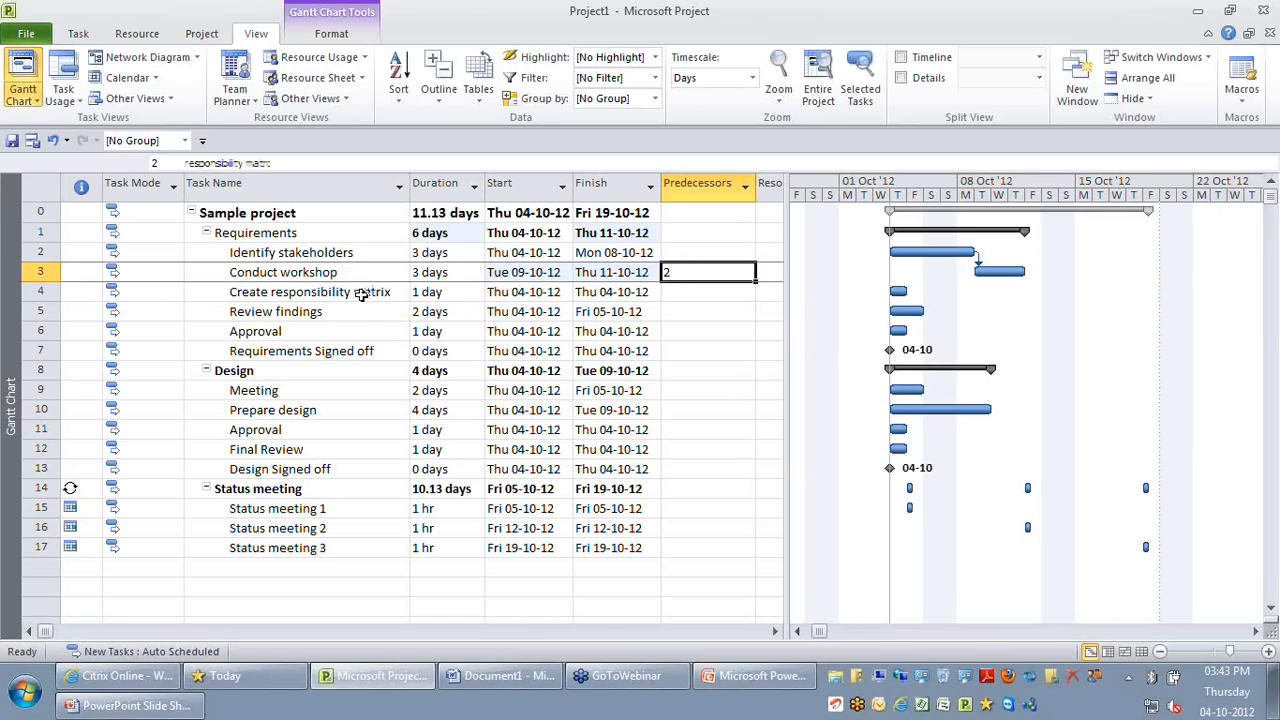
{"action": "left_click", "coordinate": [694, 289]}
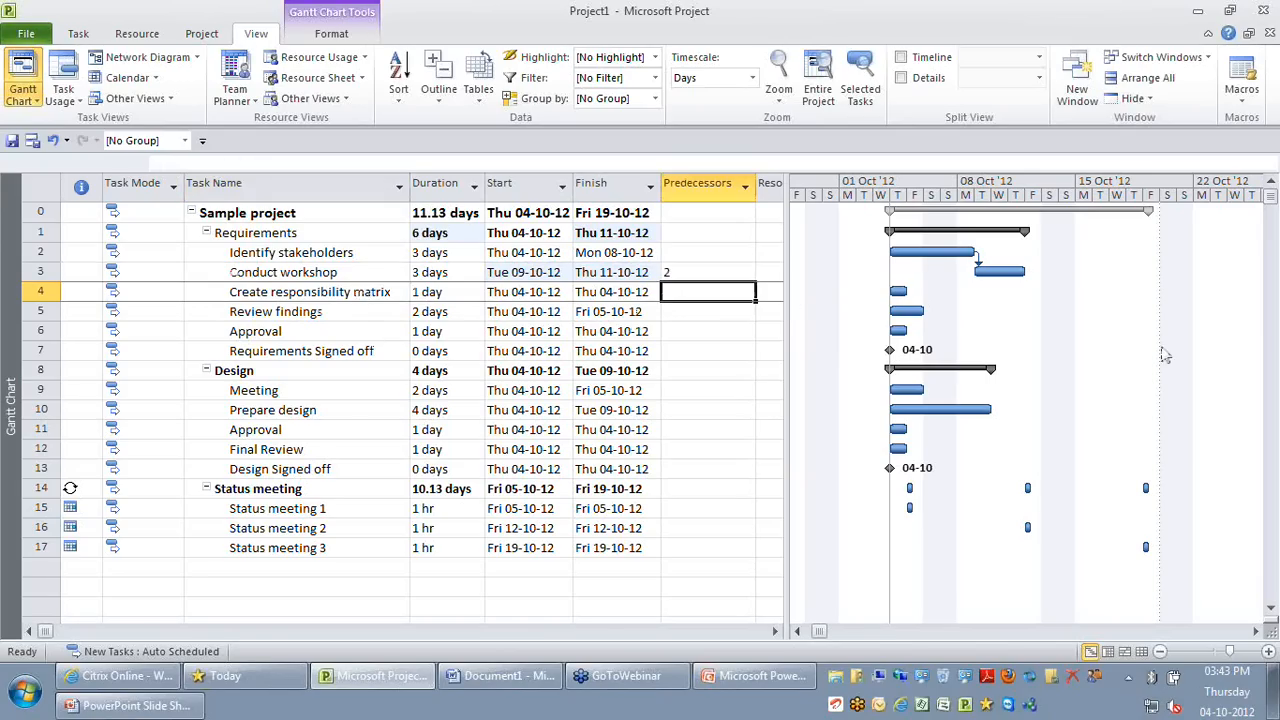
{"action": "type", "text": "2"}
{"action": "key", "text": "Return"}
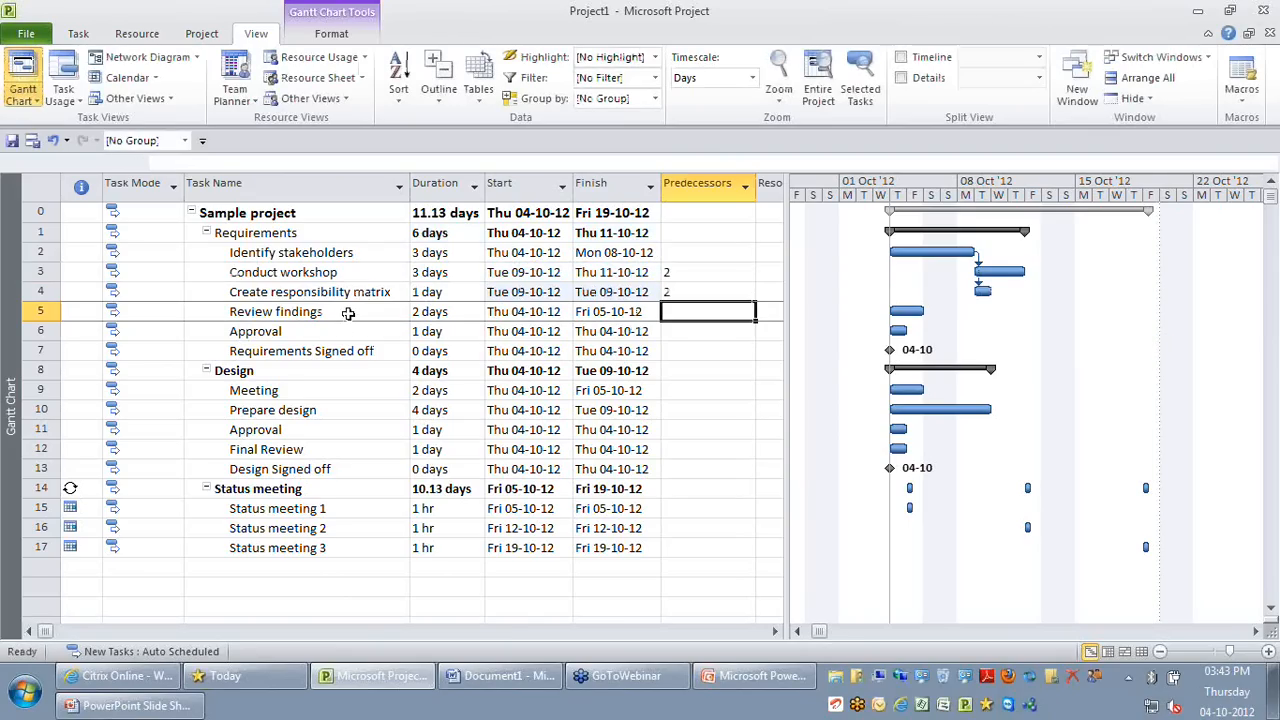
- Add Conduct workshop as a predecessor in the task information of Review findings
{"action": "left_click", "coordinate": [281, 271]}
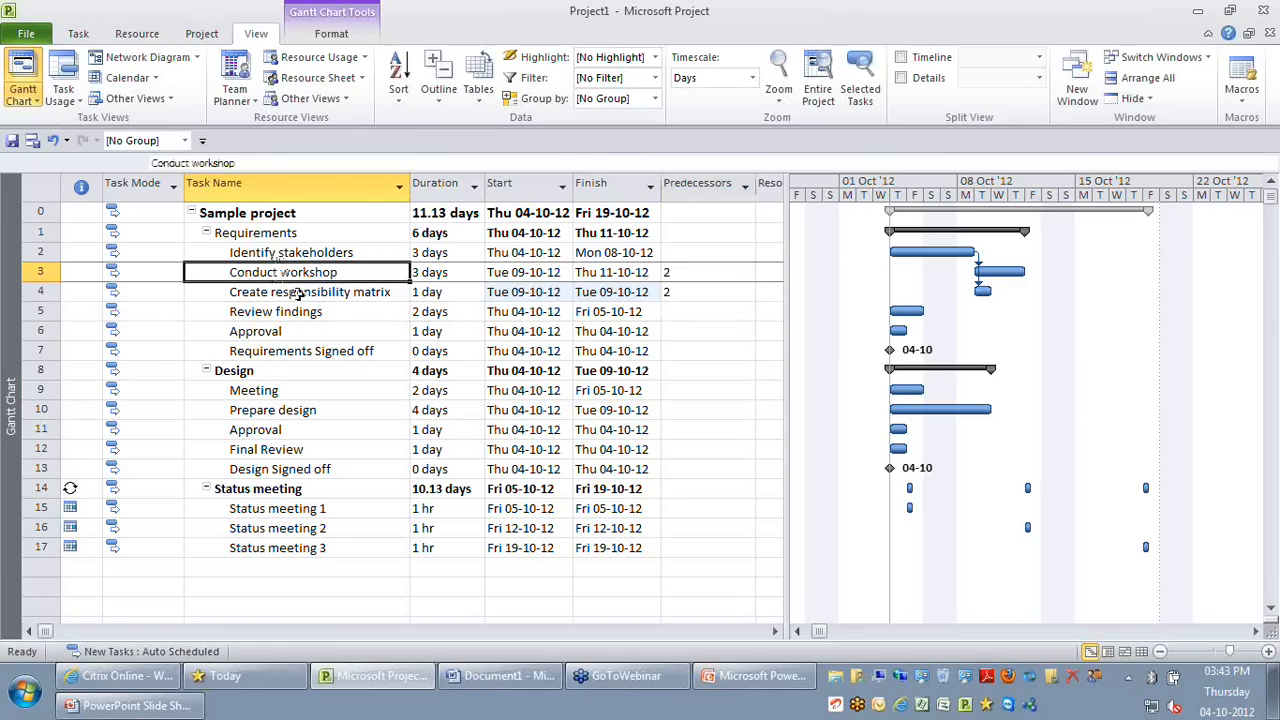
{"action": "left_click", "coordinate": [297, 291]}
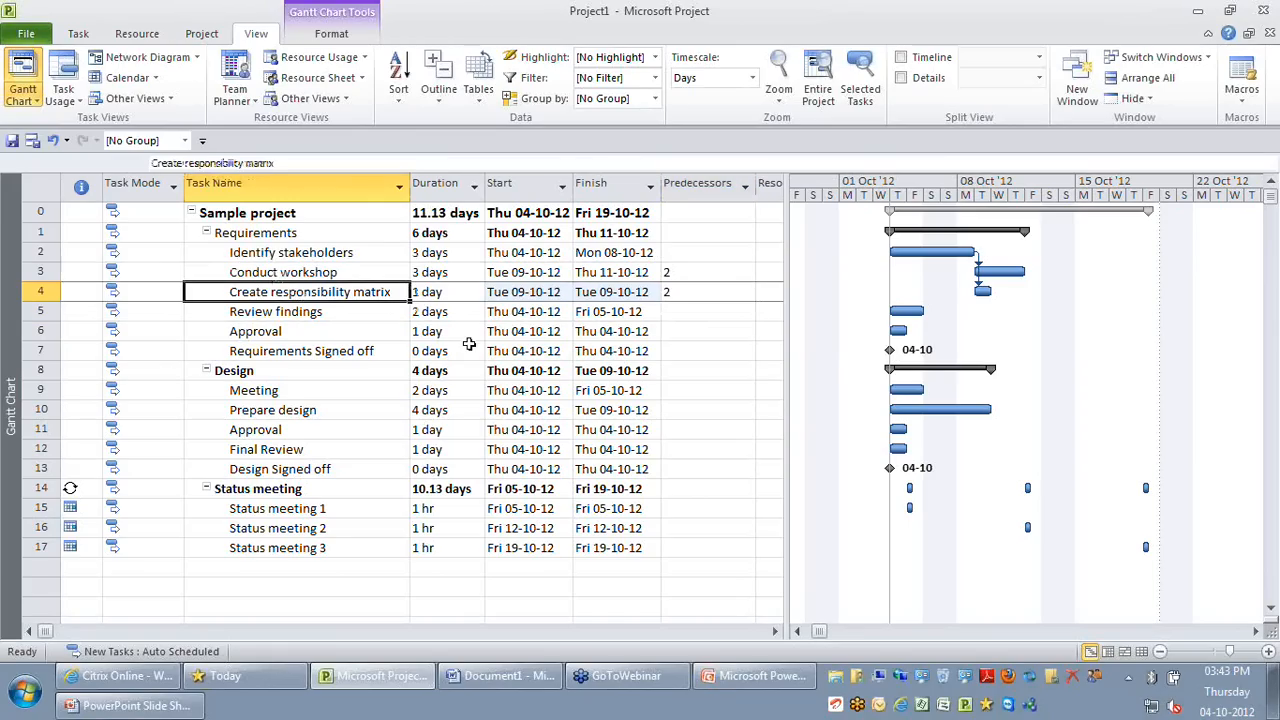
{"action": "left_click", "coordinate": [688, 313]}
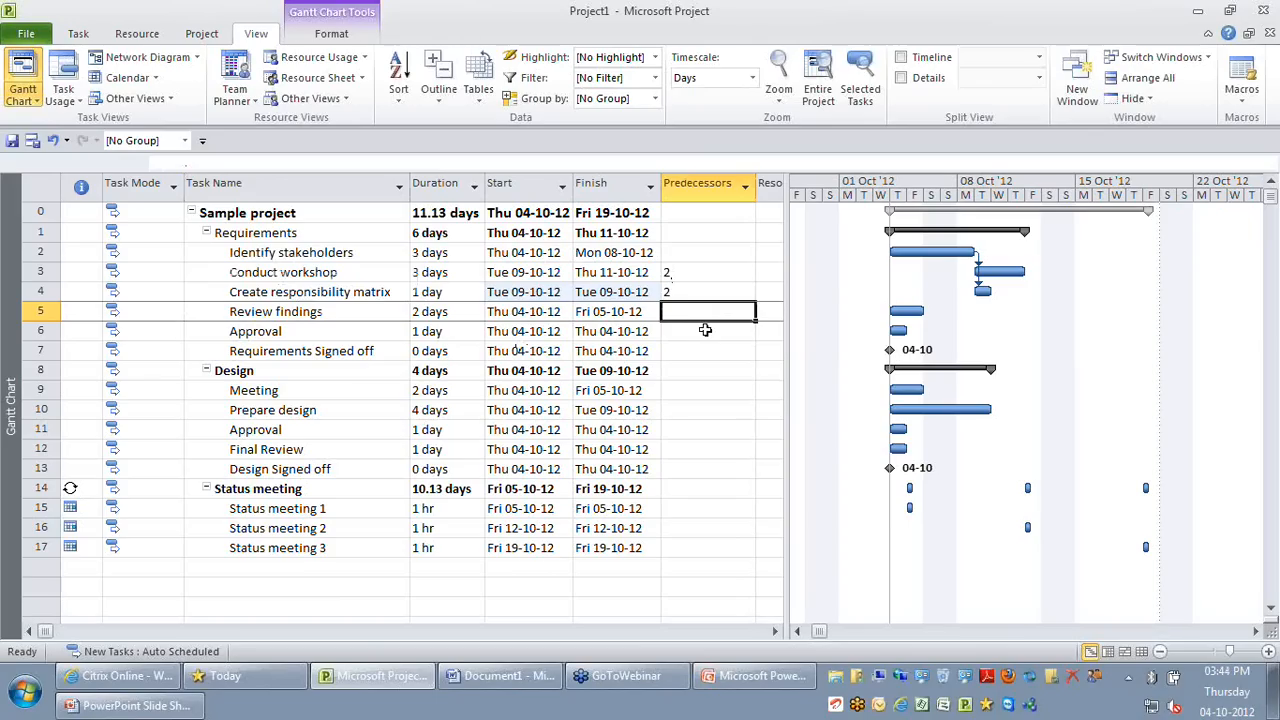
{"action": "left_click", "coordinate": [339, 314]}
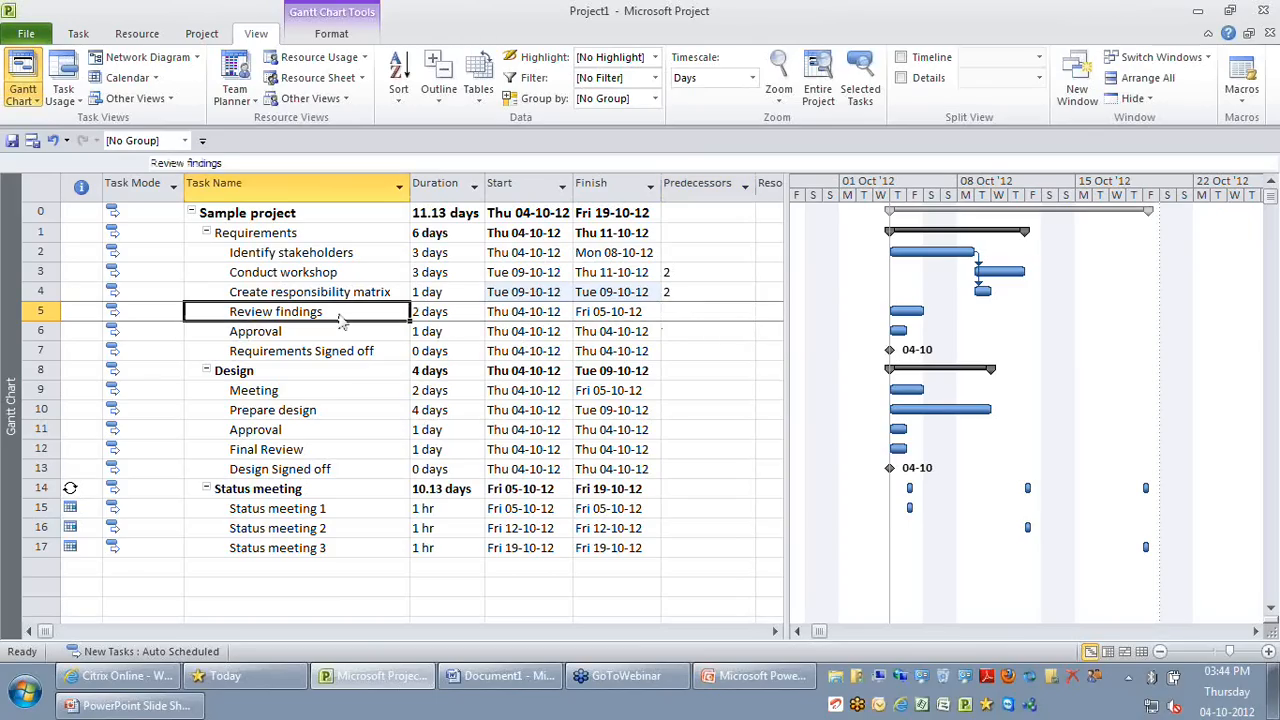
{"action": "double_click", "coordinate": [339, 315]}
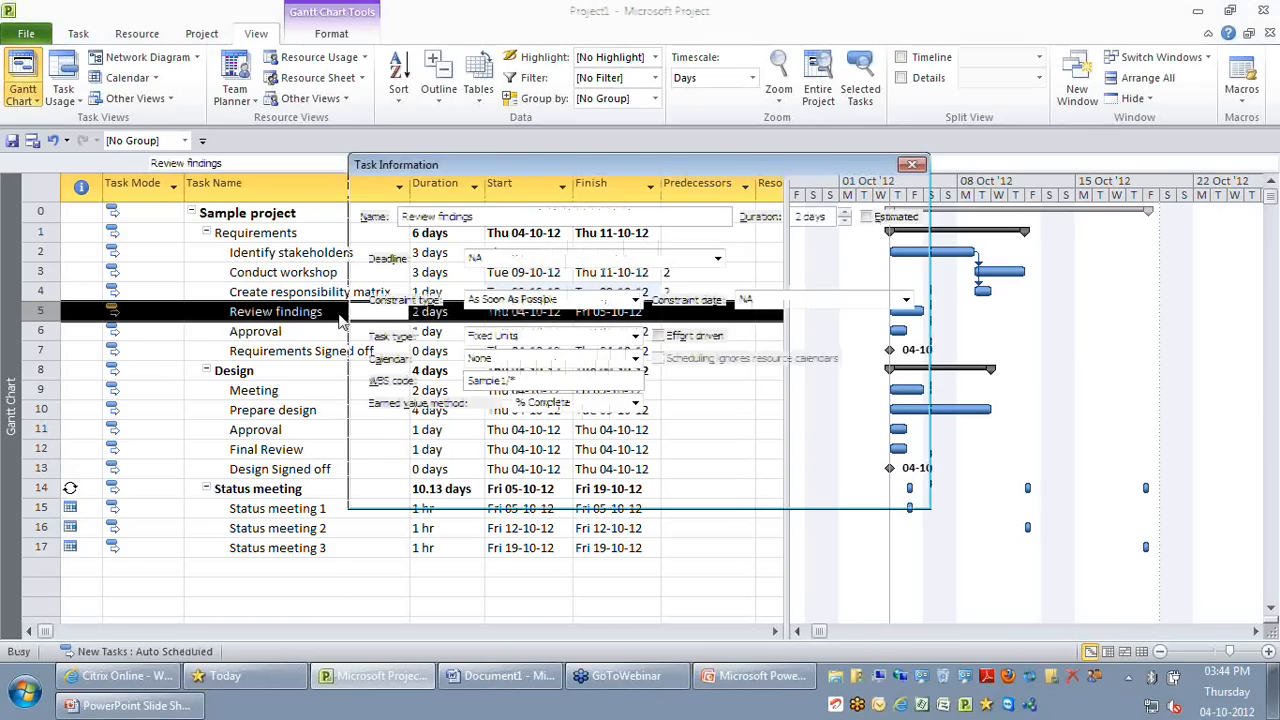
{"action": "left_click", "coordinate": [431, 184]}
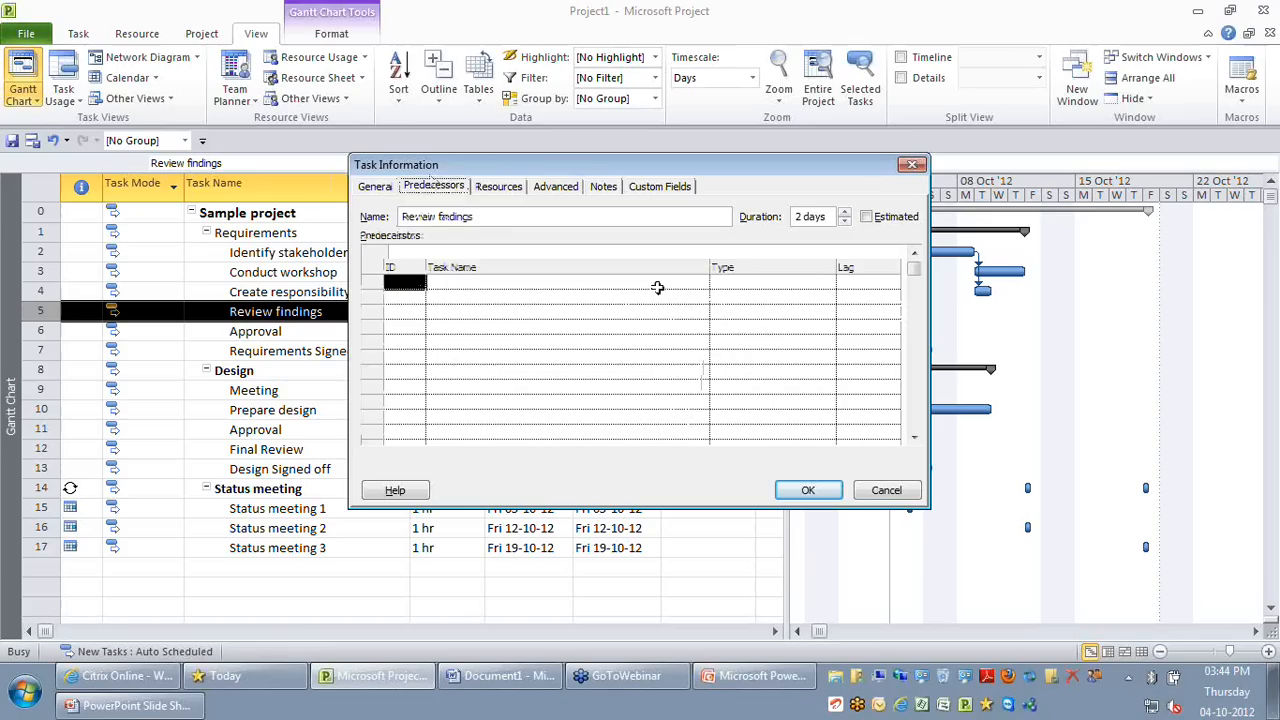
{"action": "left_click", "coordinate": [668, 342]}
{"action": "left_click", "coordinate": [411, 286]}
{"action": "left_click", "coordinate": [645, 285]}
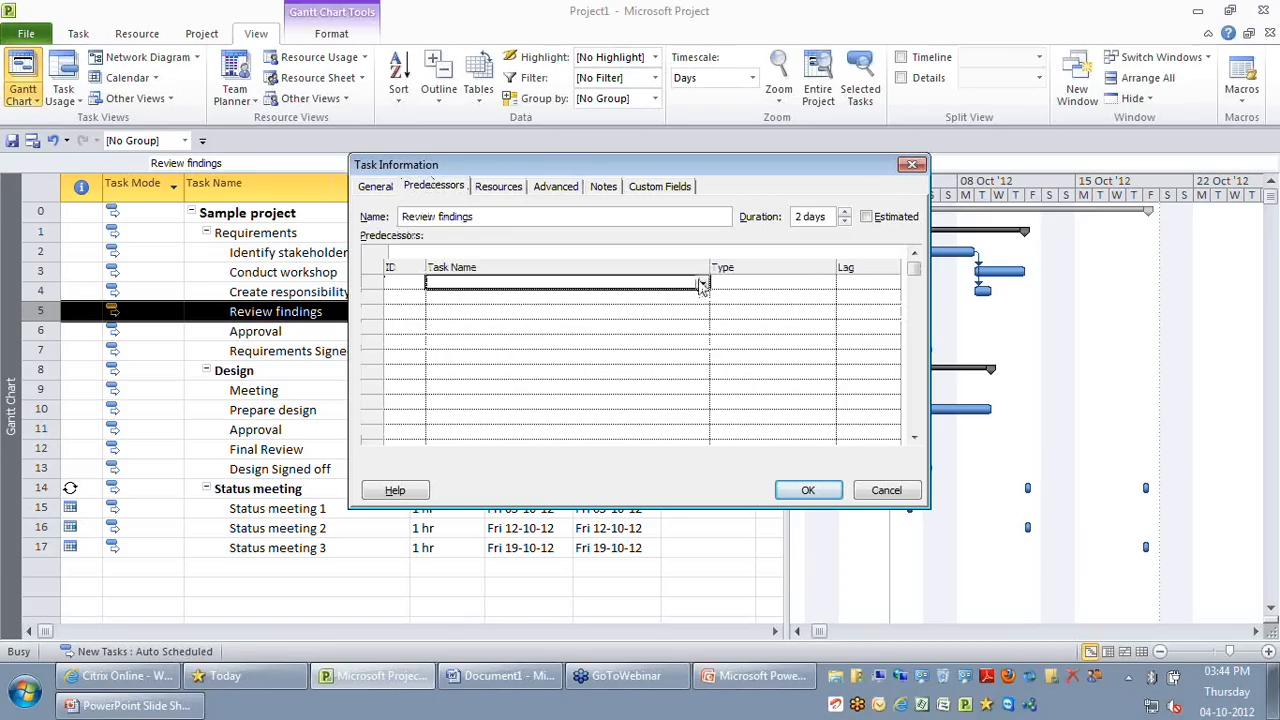
{"action": "left_click", "coordinate": [703, 285]}
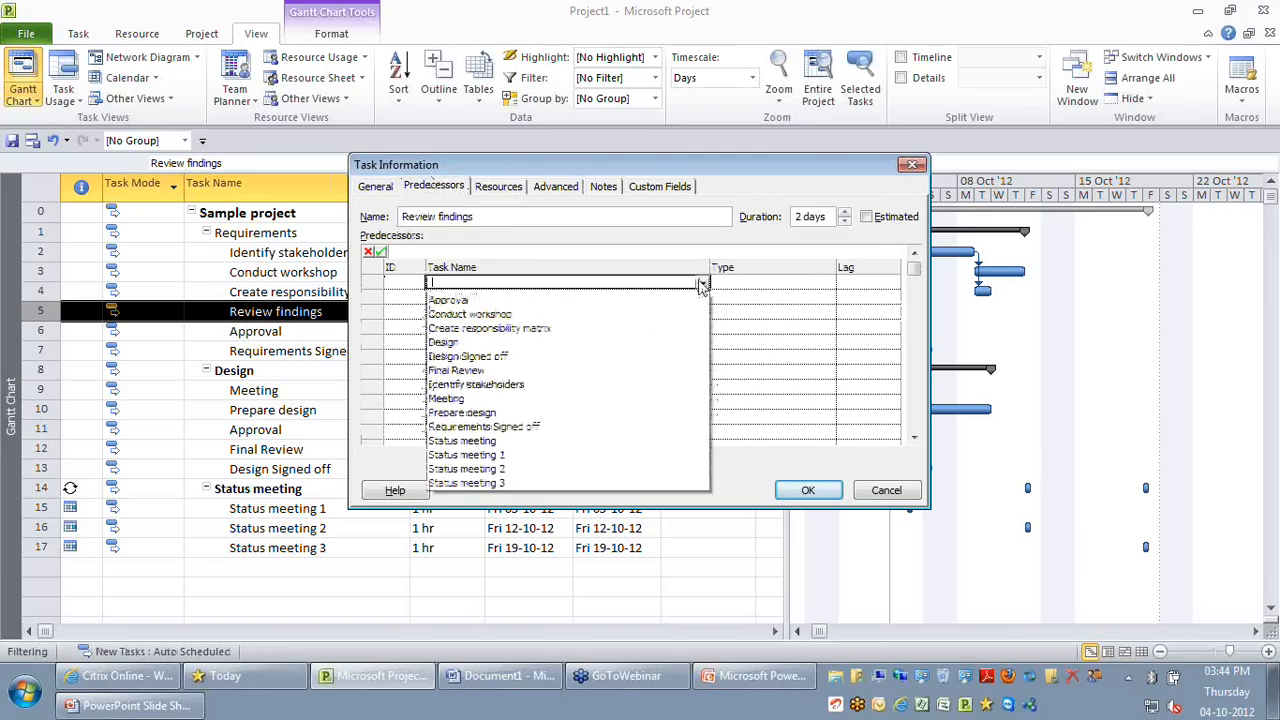
{"action": "left_click", "coordinate": [677, 328]}
- Add Create responsibility matrix as the second predecessor of Review findings
{"action": "left_click", "coordinate": [703, 299]}
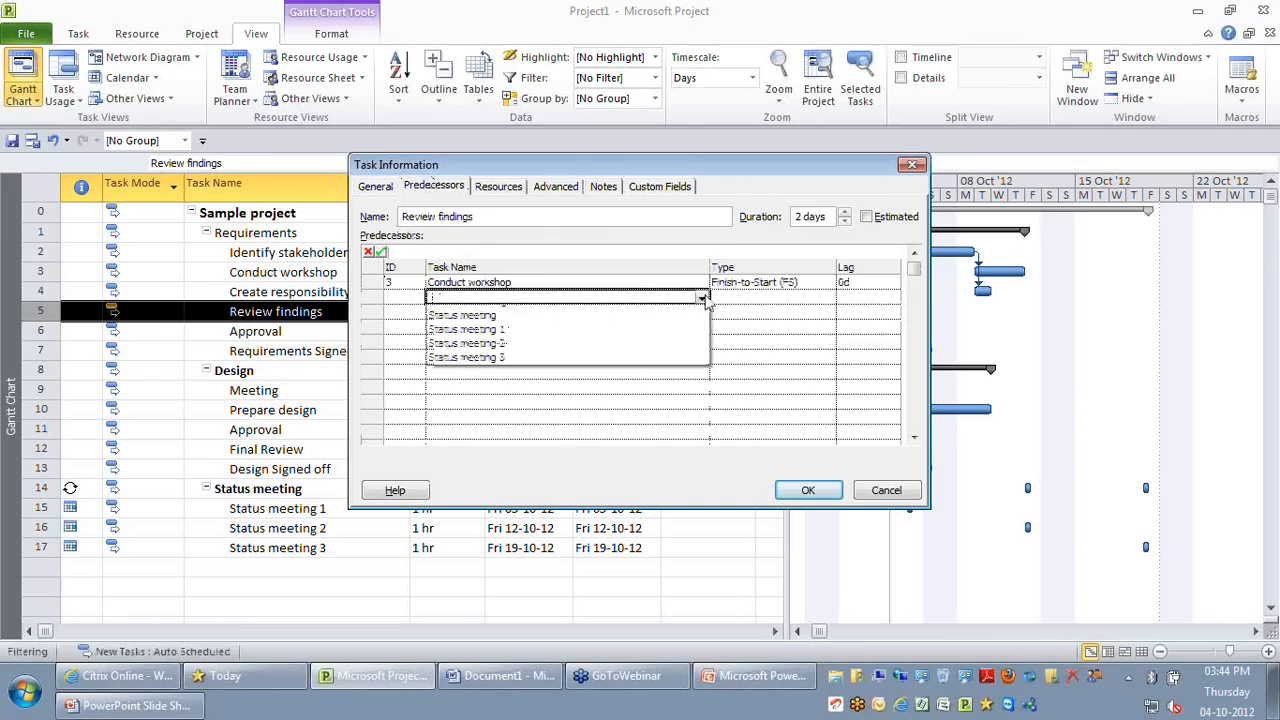
{"action": "left_click", "coordinate": [686, 354]}
{"action": "left_click", "coordinate": [663, 352]}
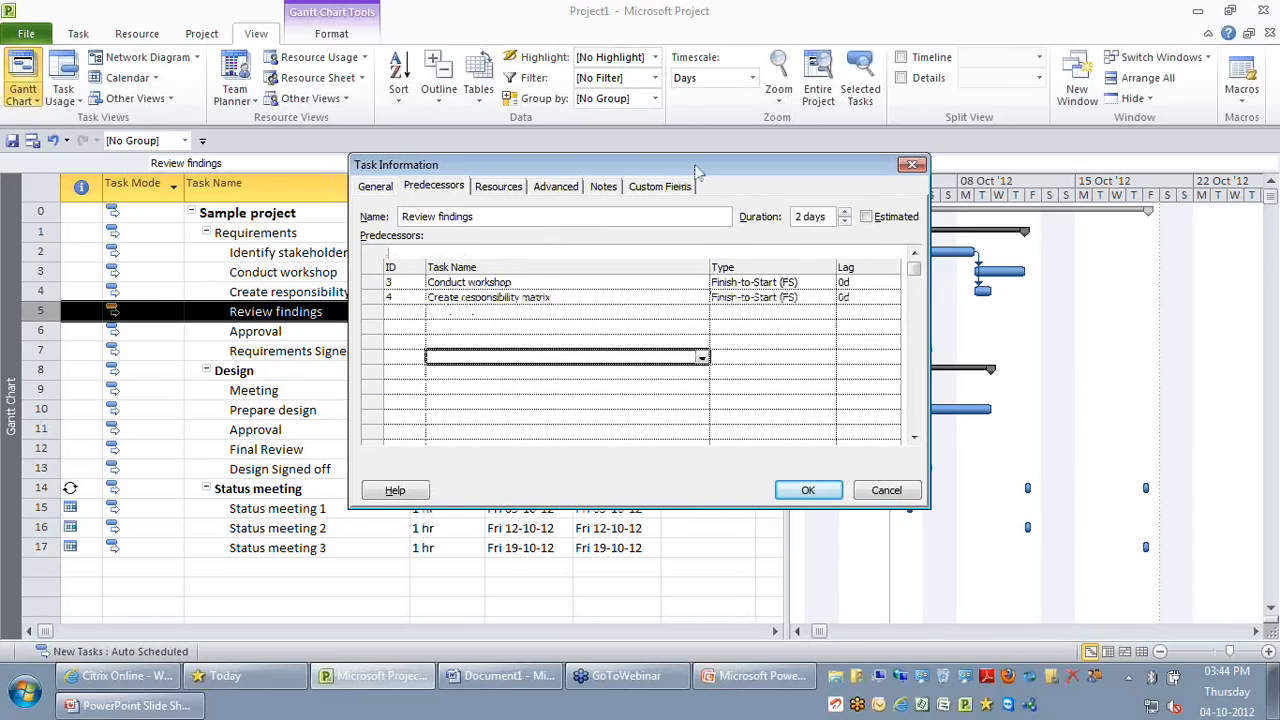
- Try the (None) dependency type on the Create responsibility matrix predecessor and restore it to Finish-to-Start (FS)
{"action": "left_click_drag", "start_coordinate": [695, 165], "coordinate": [610, 332]}
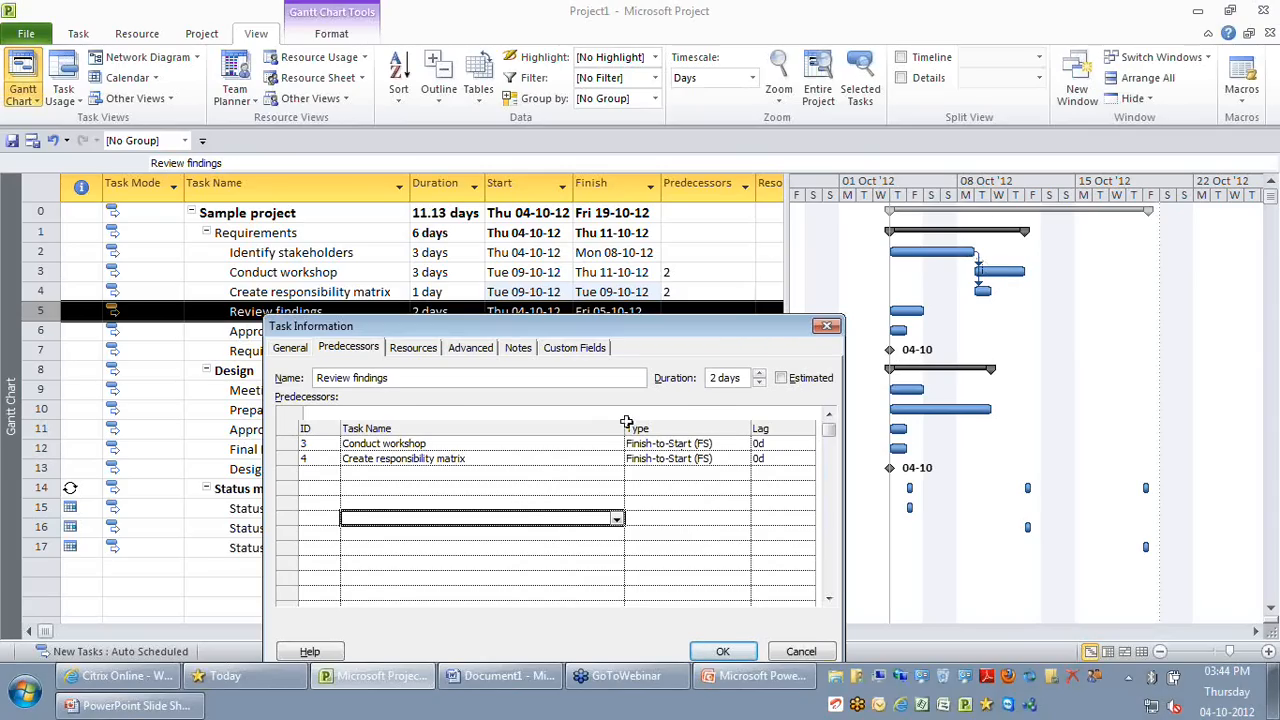
{"action": "left_click_drag", "start_coordinate": [672, 325], "coordinate": [588, 190]}
{"action": "left_click", "coordinate": [655, 325]}
{"action": "left_click", "coordinate": [655, 325]}
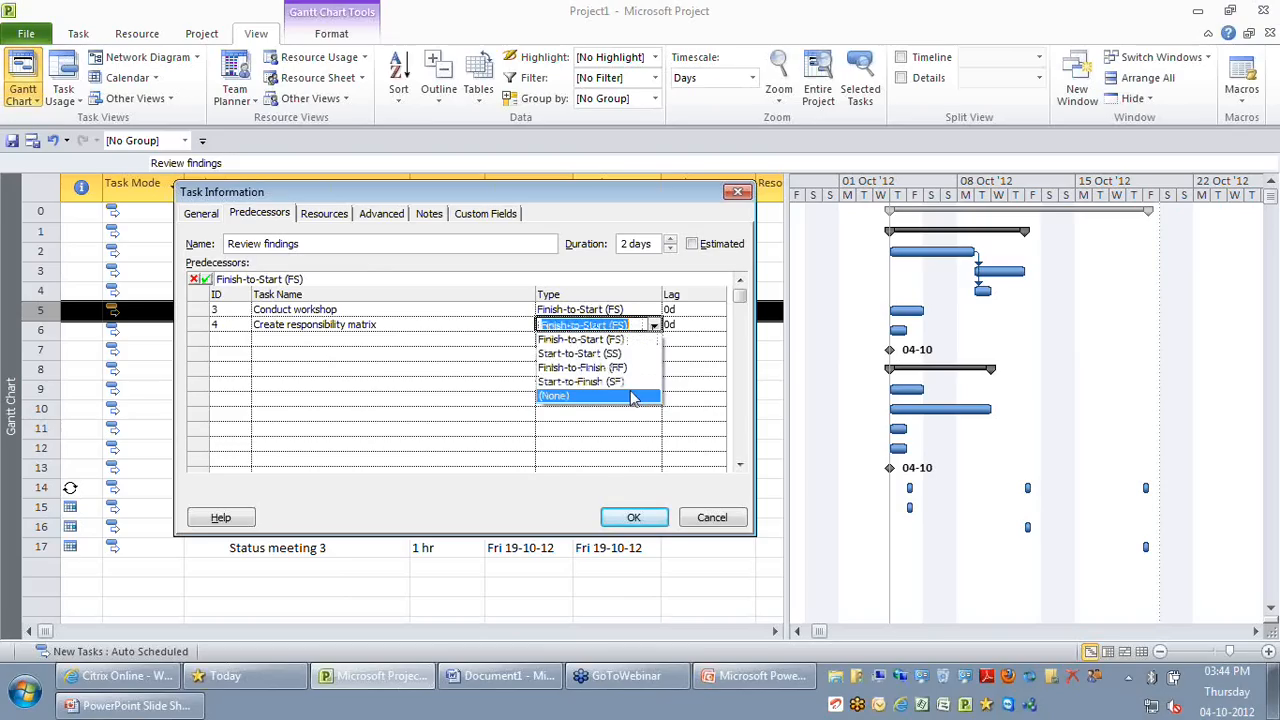
{"action": "left_click", "coordinate": [631, 397]}
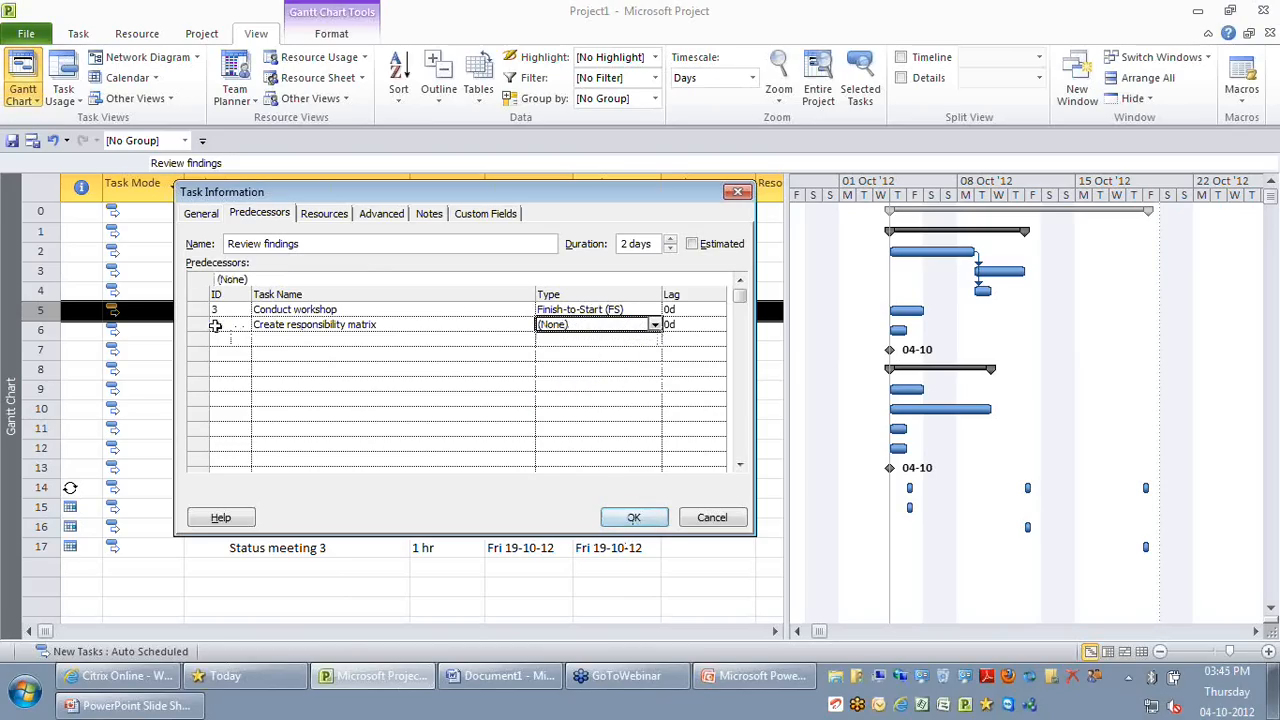
{"action": "left_click", "coordinate": [653, 325]}
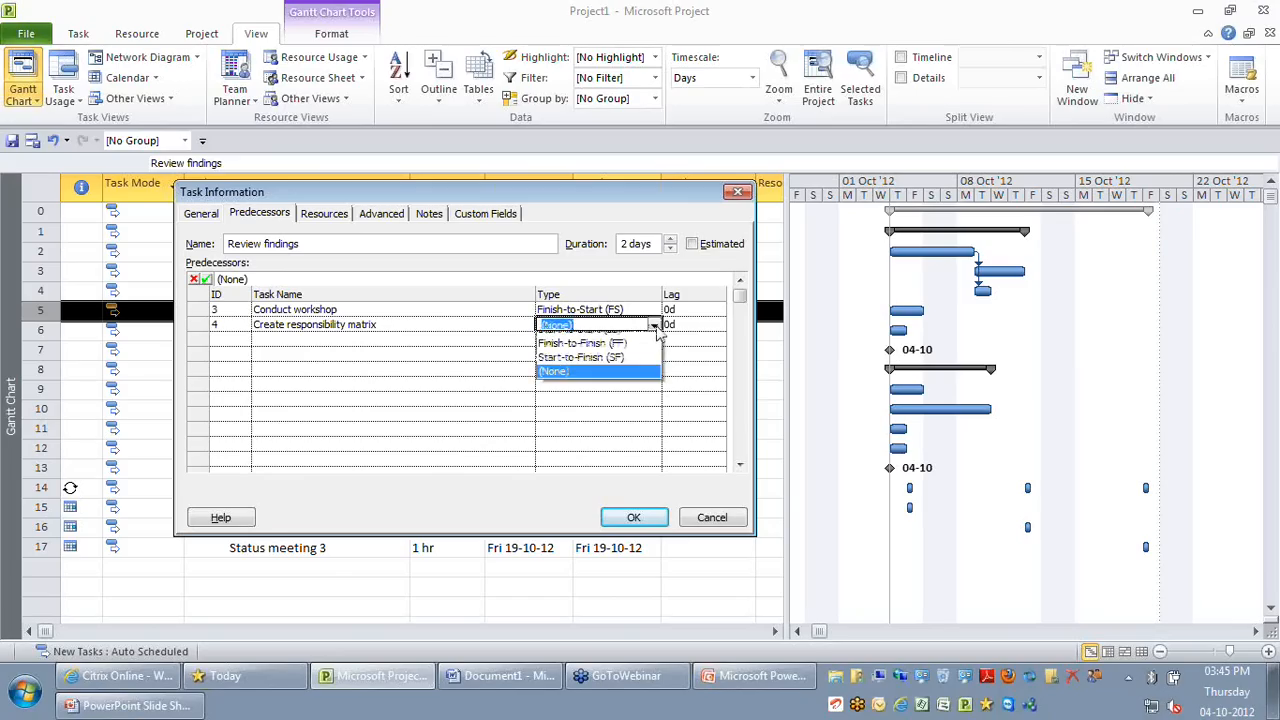
{"action": "left_click", "coordinate": [645, 347]}
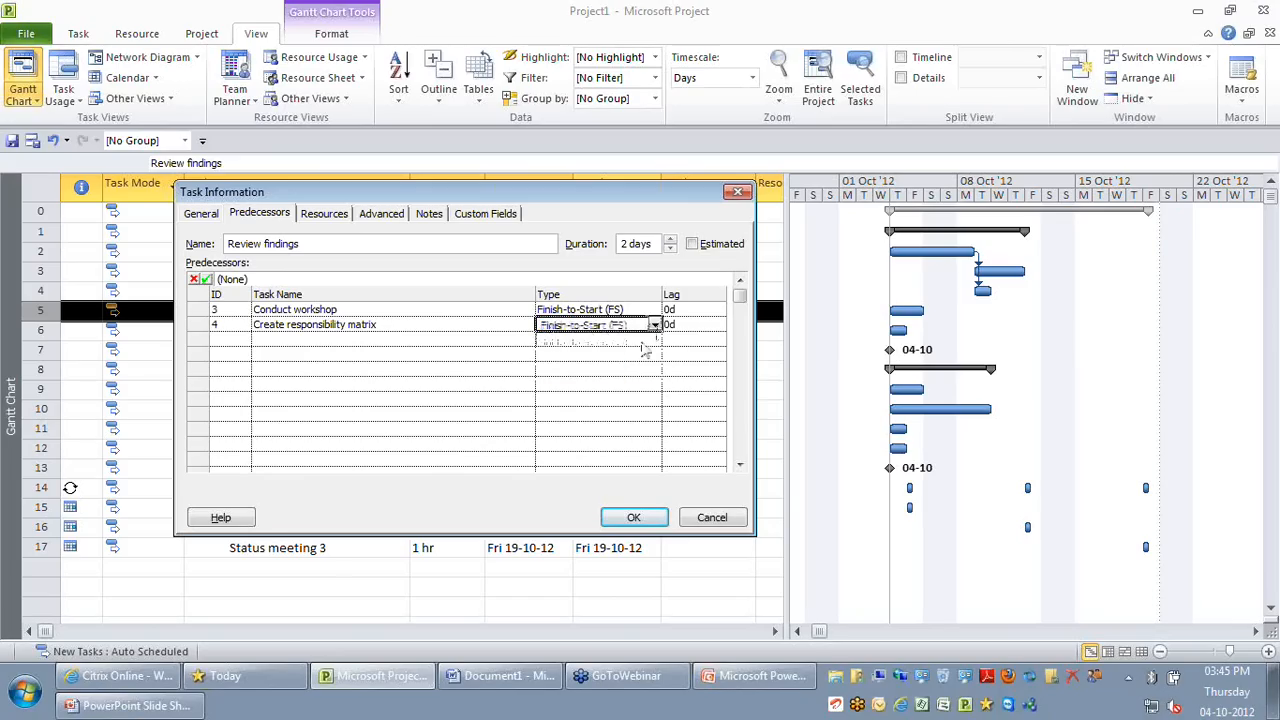
- Apply the two predecessor links to Review findings and select its Predecessors cell
{"action": "left_click", "coordinate": [633, 519]}
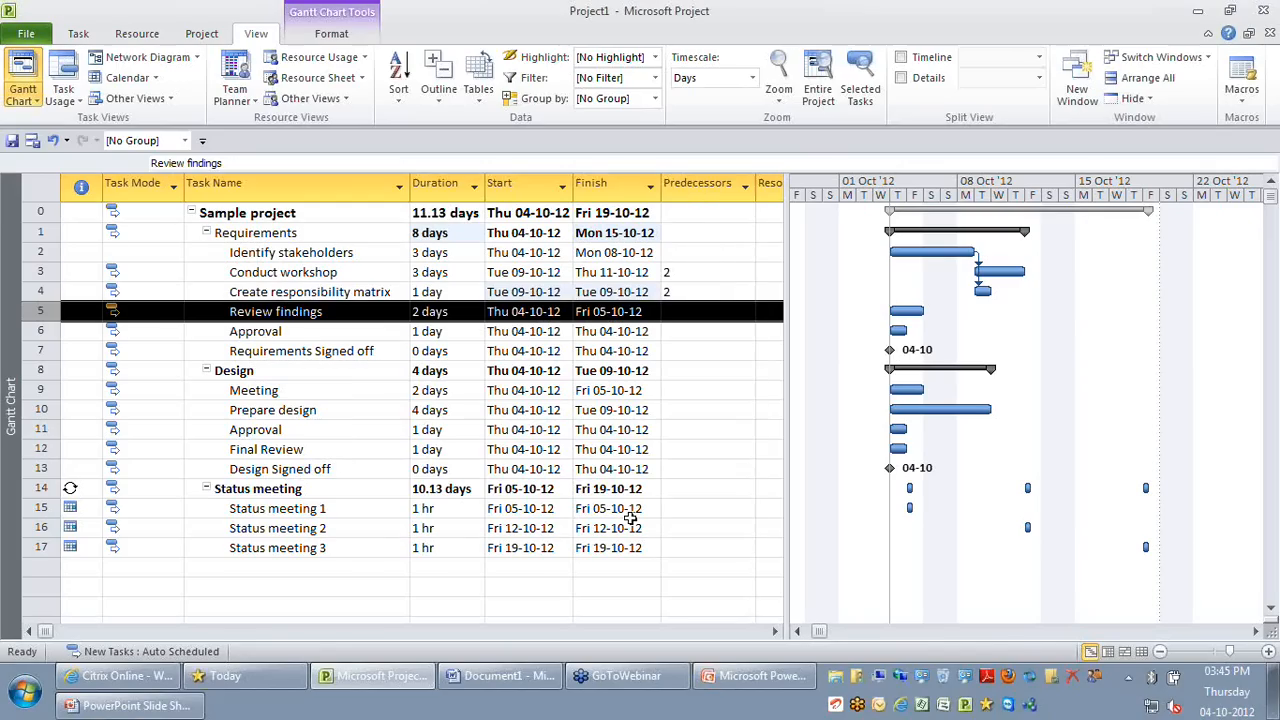
{"action": "left_click", "coordinate": [708, 312]}
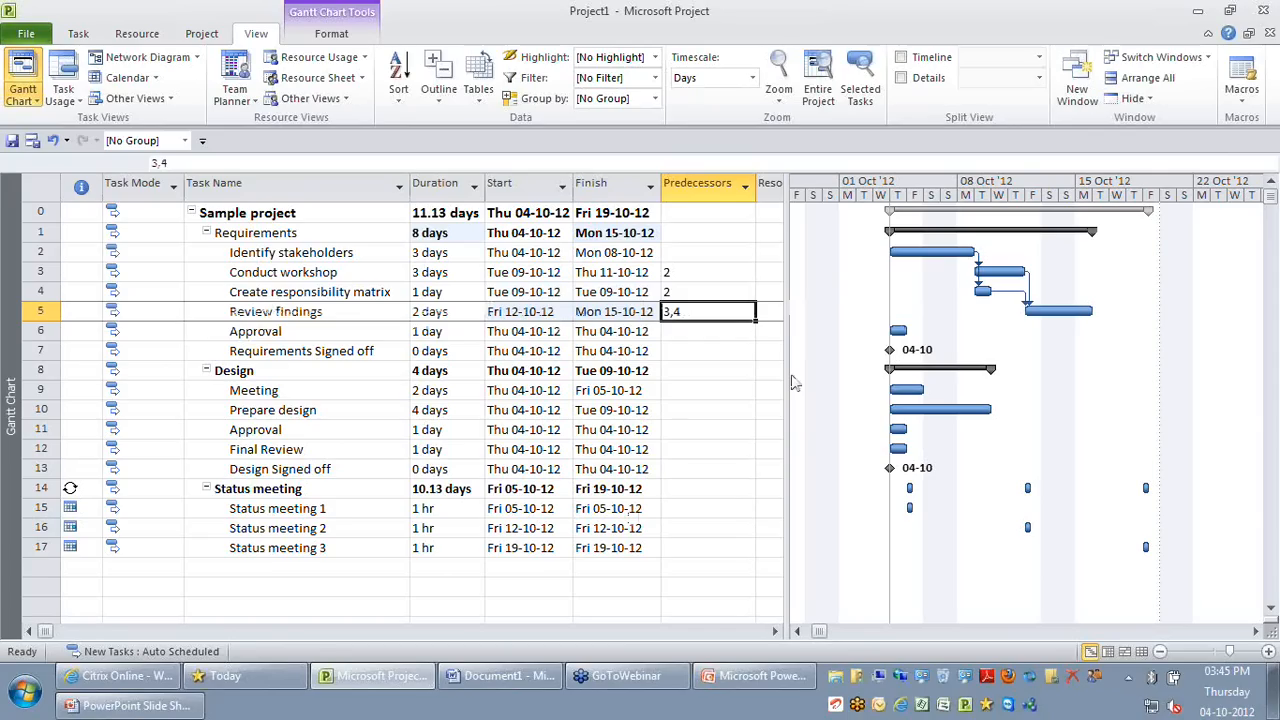
- Check the predecessor list in the task information of Review findings and select the Approval task under Requirements
{"action": "left_click", "coordinate": [336, 313]}
{"action": "left_click", "coordinate": [337, 315]}
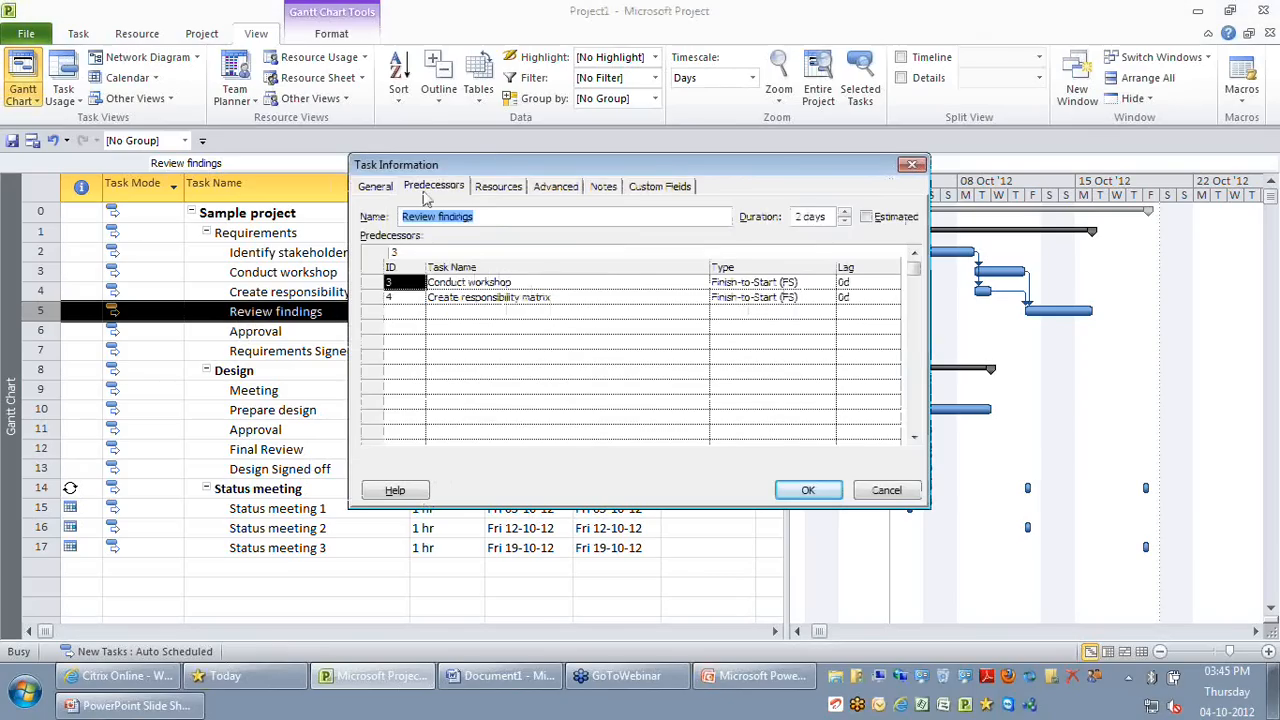
{"action": "left_click", "coordinate": [803, 495]}
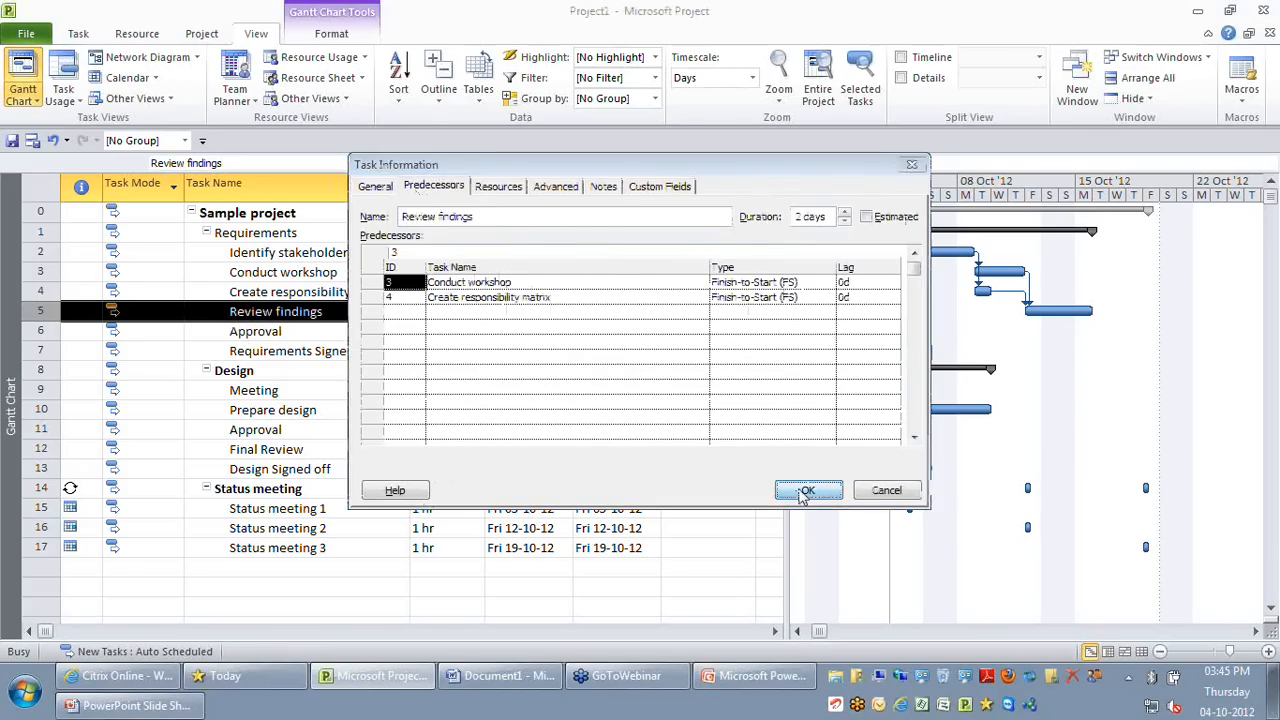
{"action": "left_click", "coordinate": [372, 336]}
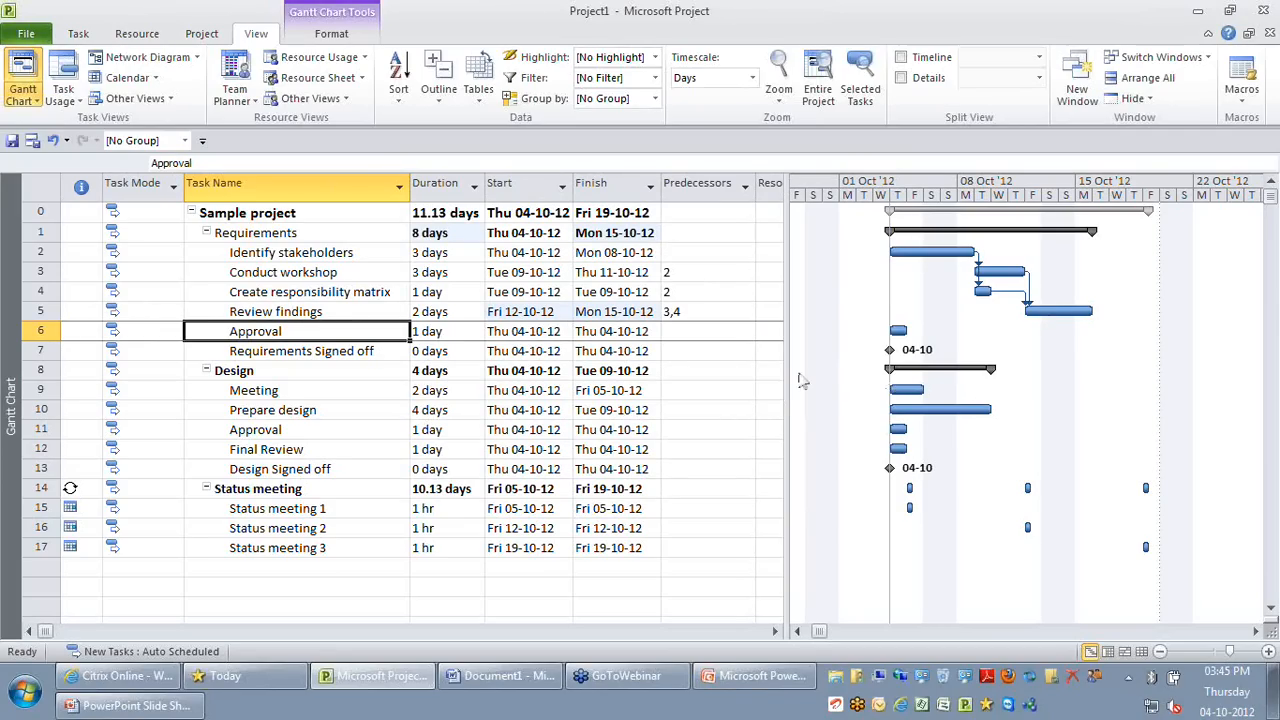
- Link Review findings to the Approval task under Requirements with a Finish-to-Start dependency directly between their Gantt bars
{"action": "left_click_drag", "start_coordinate": [788, 376], "coordinate": [753, 387]}
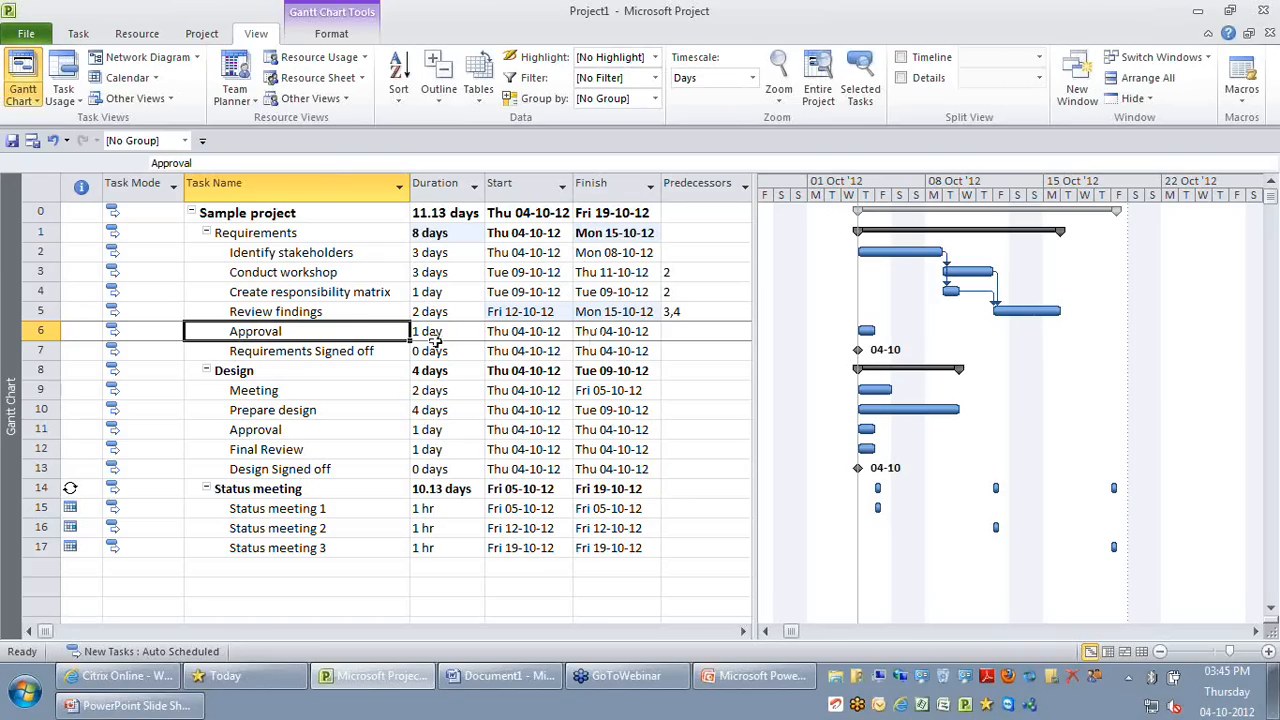
{"action": "left_click", "coordinate": [271, 312]}
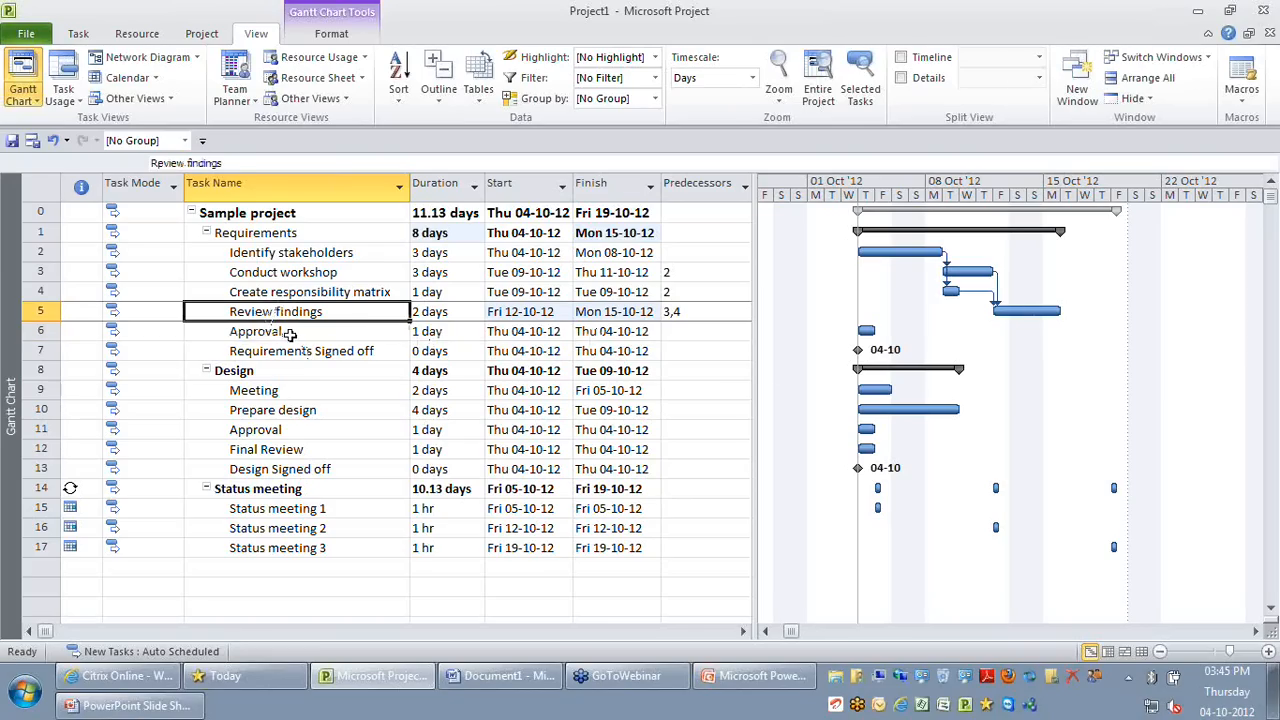
{"action": "left_click", "coordinate": [290, 335]}
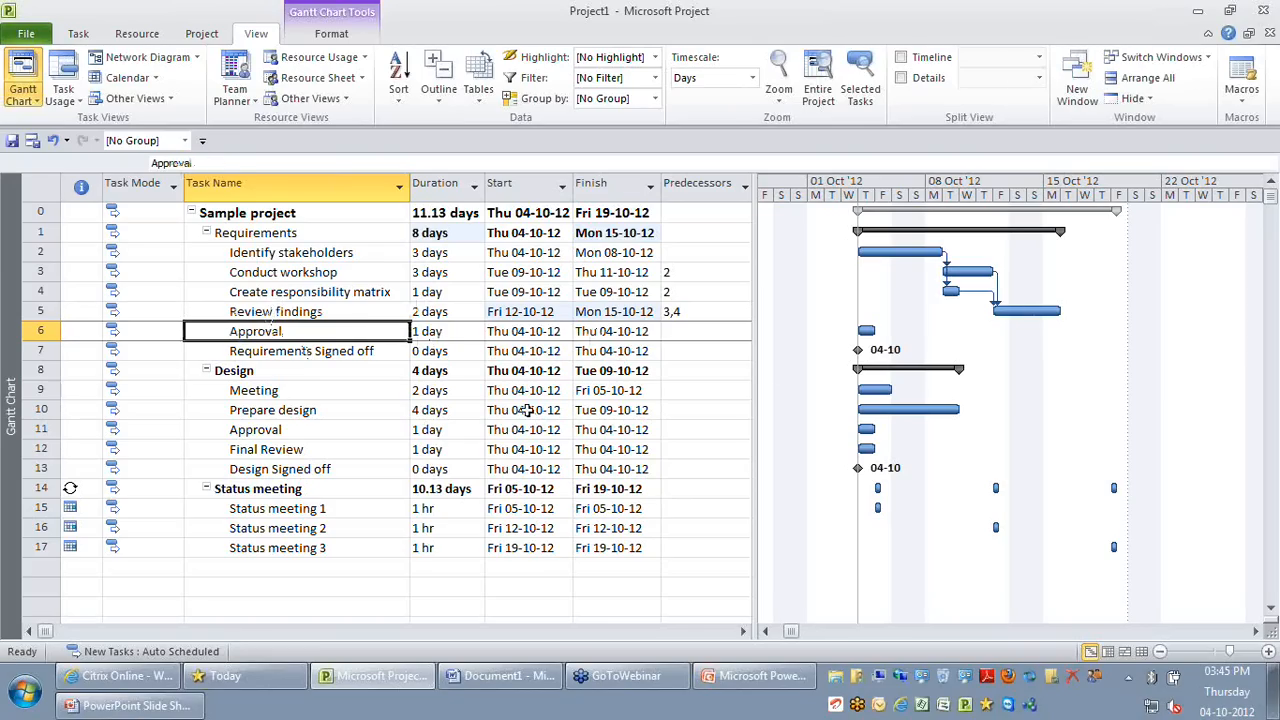
{"action": "left_click", "coordinate": [342, 309]}
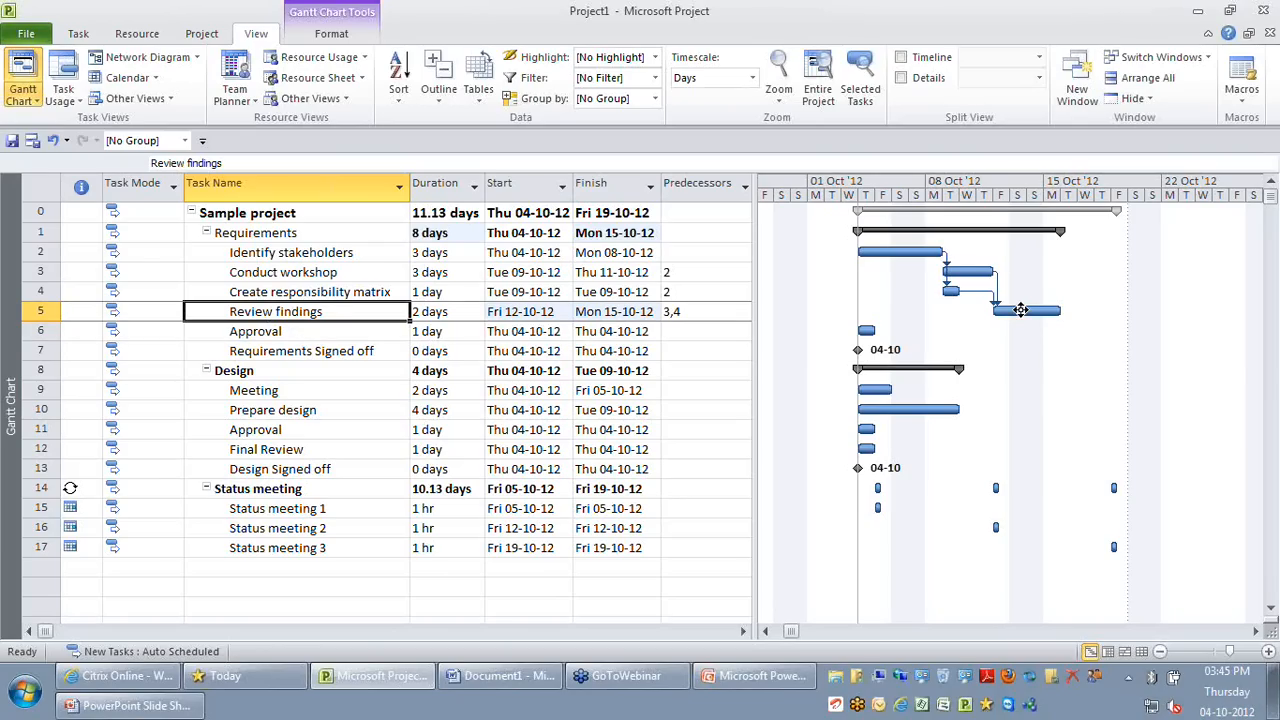
{"action": "mouse_move", "coordinate": [1020, 310]}
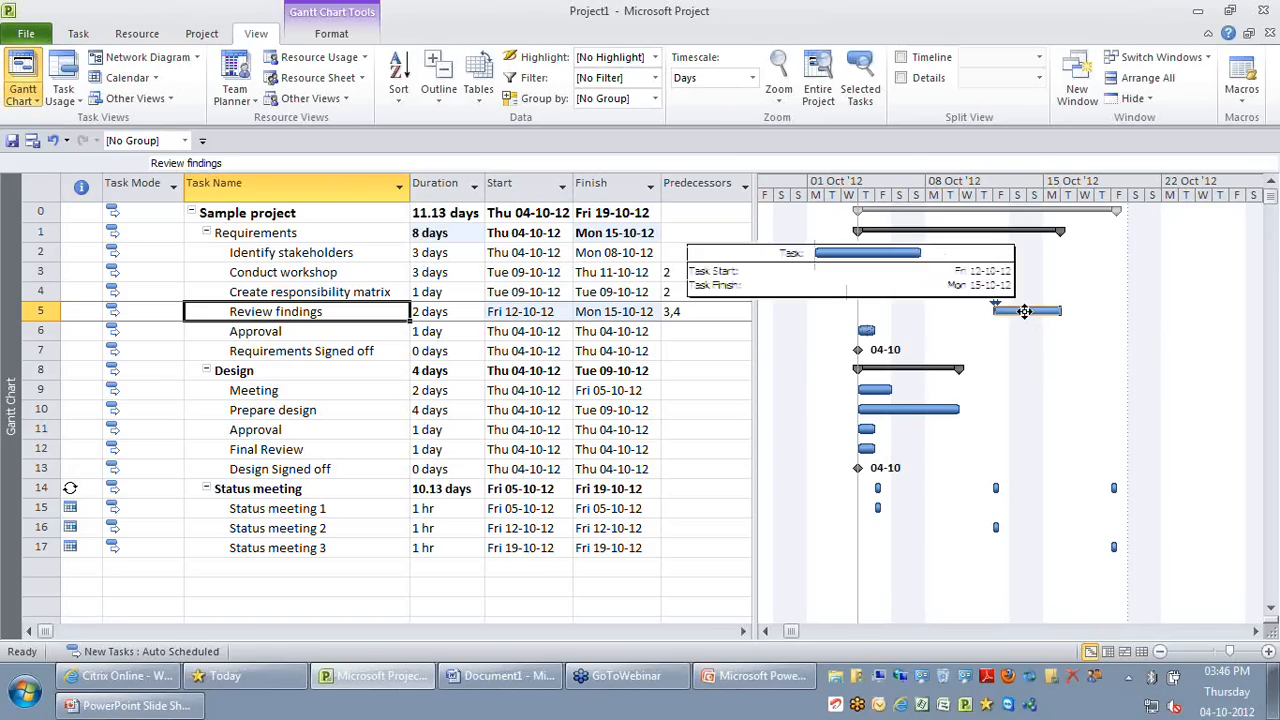
{"action": "mouse_move", "coordinate": [1030, 314]}
{"action": "left_mouse_down"}
{"action": "mouse_move", "coordinate": [1043, 372]}
{"action": "mouse_move", "coordinate": [1185, 432]}
{"action": "mouse_move", "coordinate": [1074, 390]}
{"action": "mouse_move", "coordinate": [1098, 418]}
{"action": "mouse_move", "coordinate": [1035, 318]}
{"action": "mouse_move", "coordinate": [1038, 410]}
{"action": "mouse_move", "coordinate": [1050, 396]}
{"action": "mouse_move", "coordinate": [982, 383]}
{"action": "mouse_move", "coordinate": [870, 332]}
{"action": "left_mouse_up"}
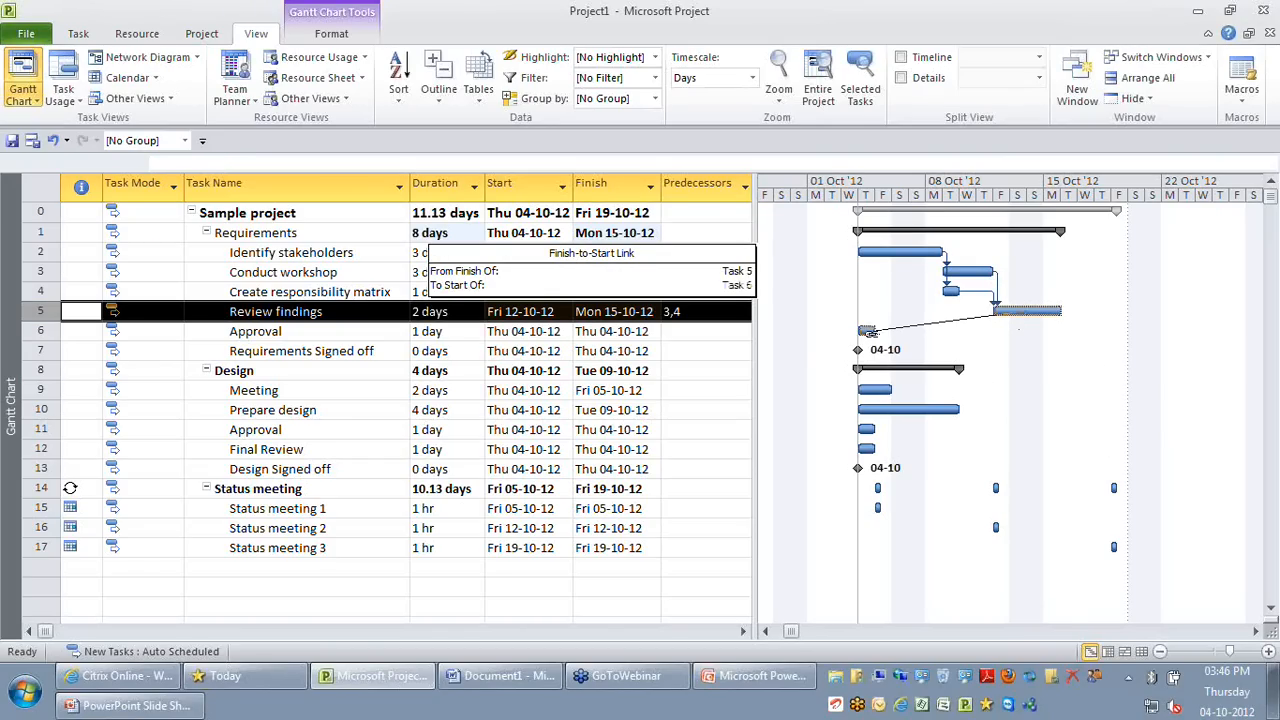
{"action": "left_click_drag", "start_coordinate": [870, 333], "coordinate": [872, 336]}
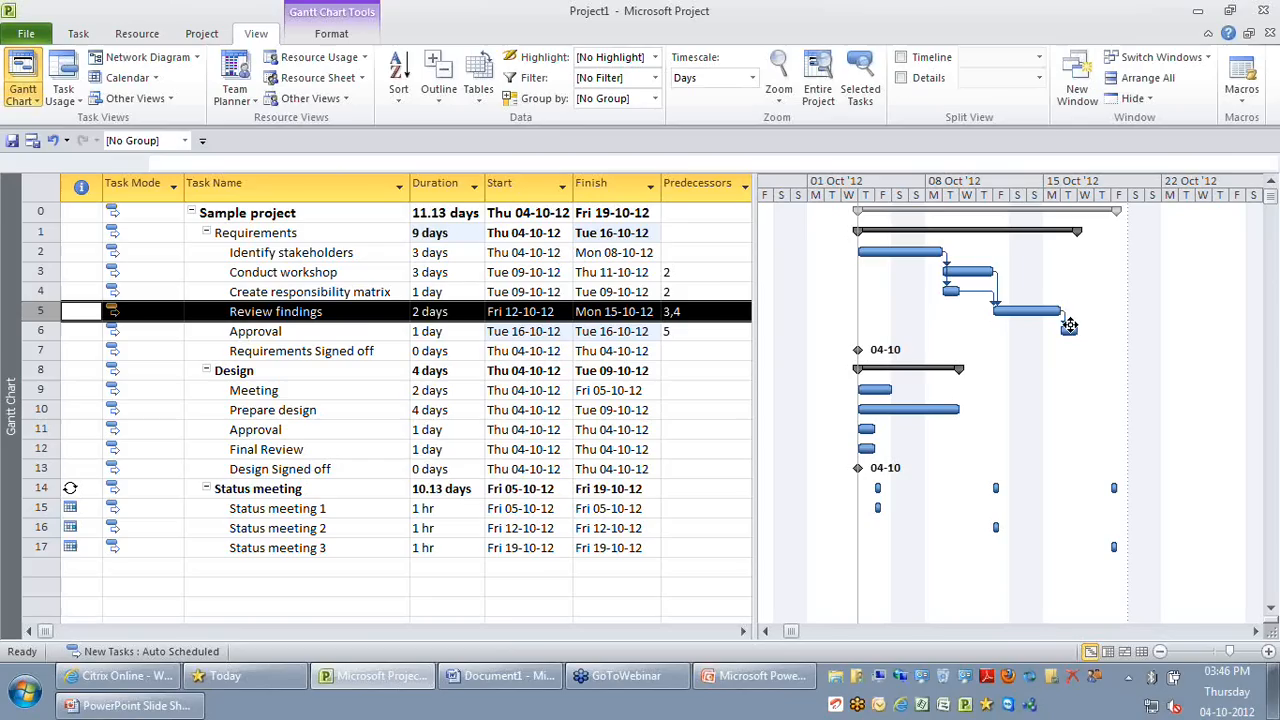
- Check the predecessor and its dependency type in the task information of the requirements Approval task
{"action": "left_click", "coordinate": [345, 338]}
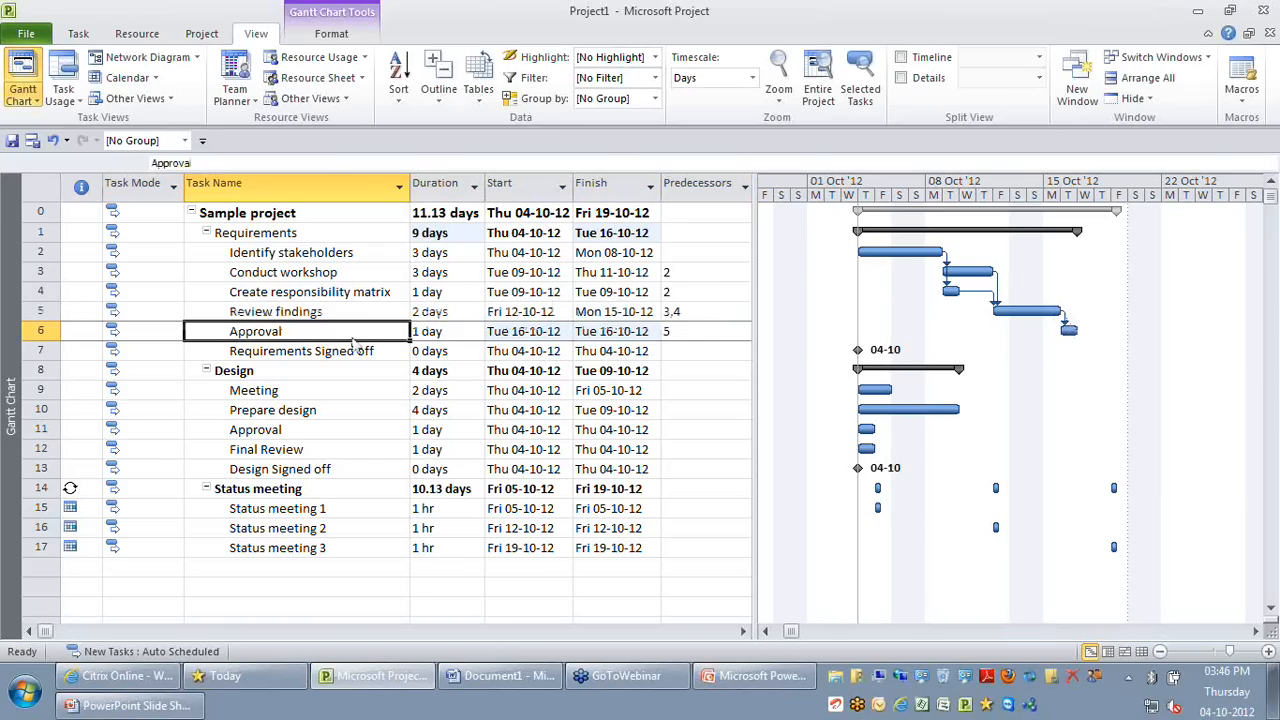
{"action": "double_click", "coordinate": [351, 338]}
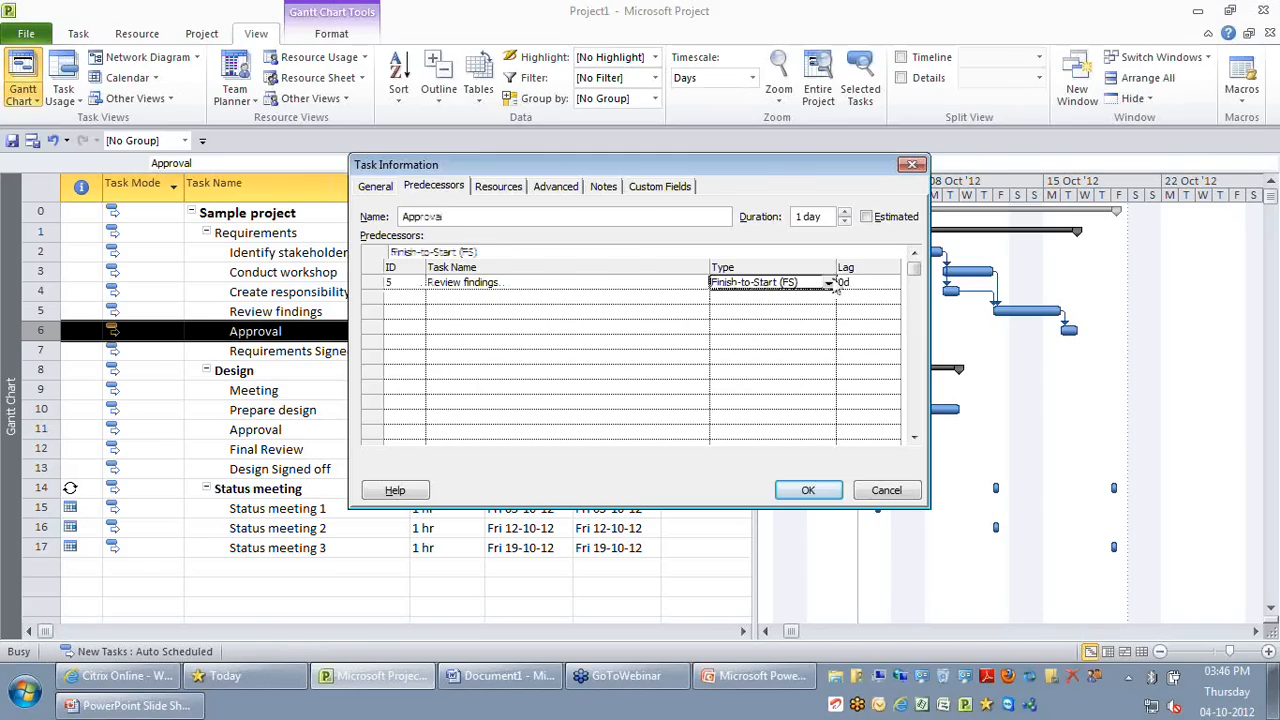
{"action": "key", "text": "Return"}
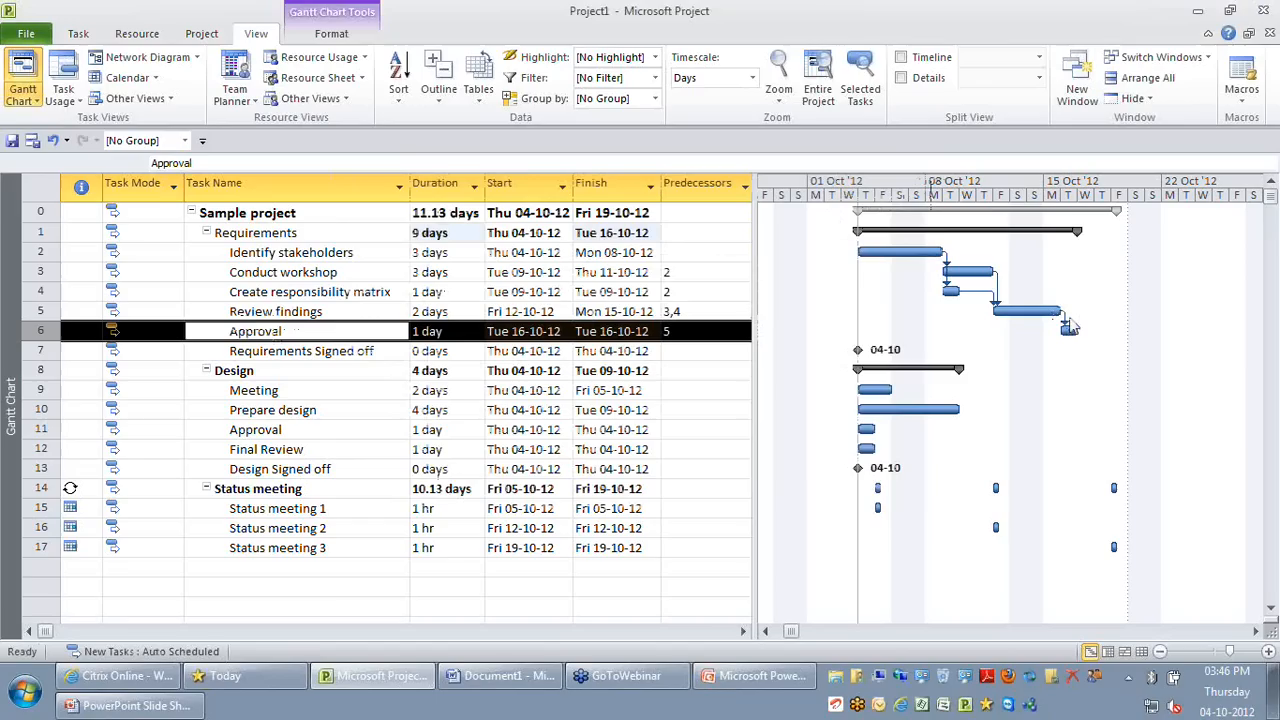
- Change the dependency between Review findings and Approval to Start-to-Start (SS)
{"action": "double_click", "coordinate": [1065, 320]}
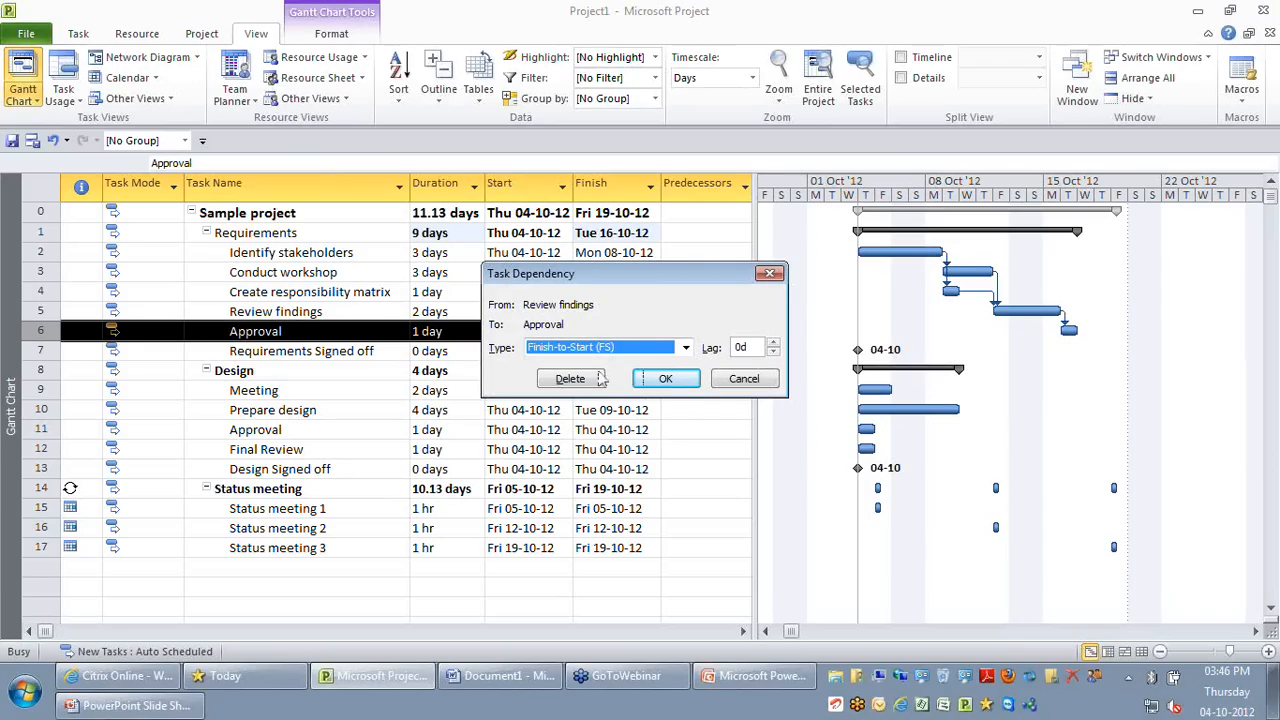
{"action": "left_click", "coordinate": [640, 347]}
{"action": "left_click", "coordinate": [590, 386]}
{"action": "left_click", "coordinate": [665, 378]}
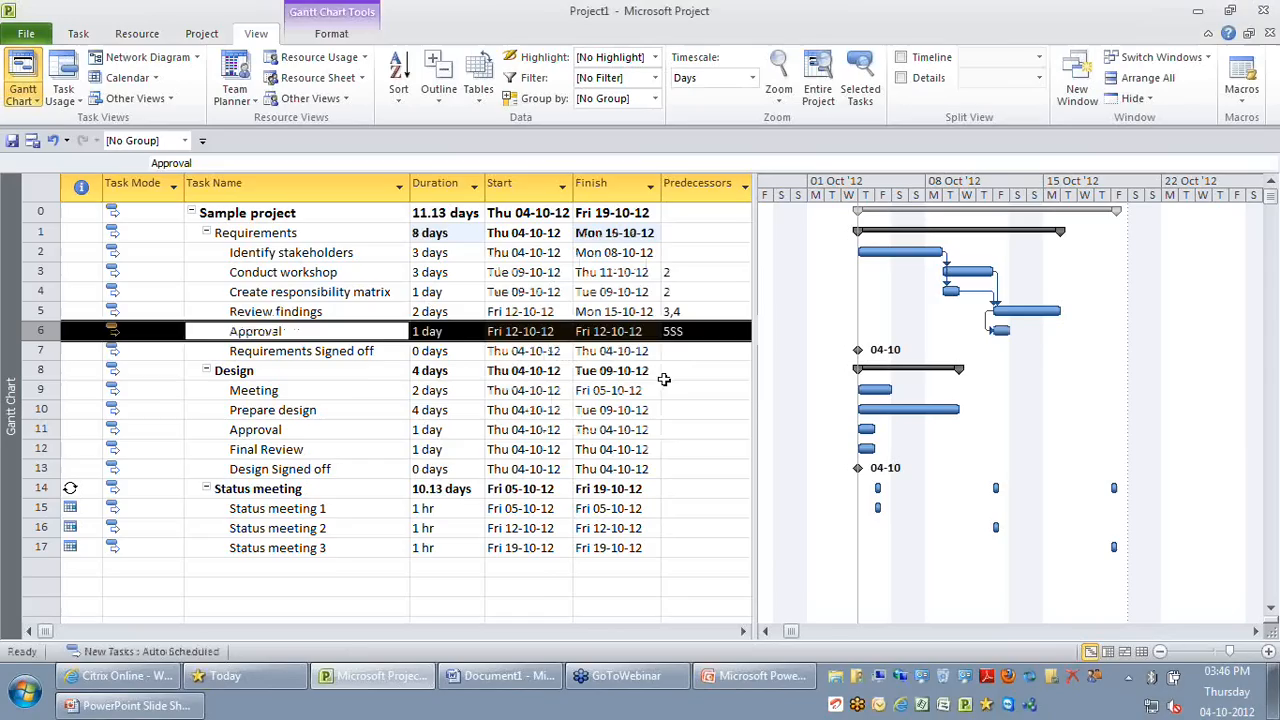
{"action": "left_click", "coordinate": [699, 449]}
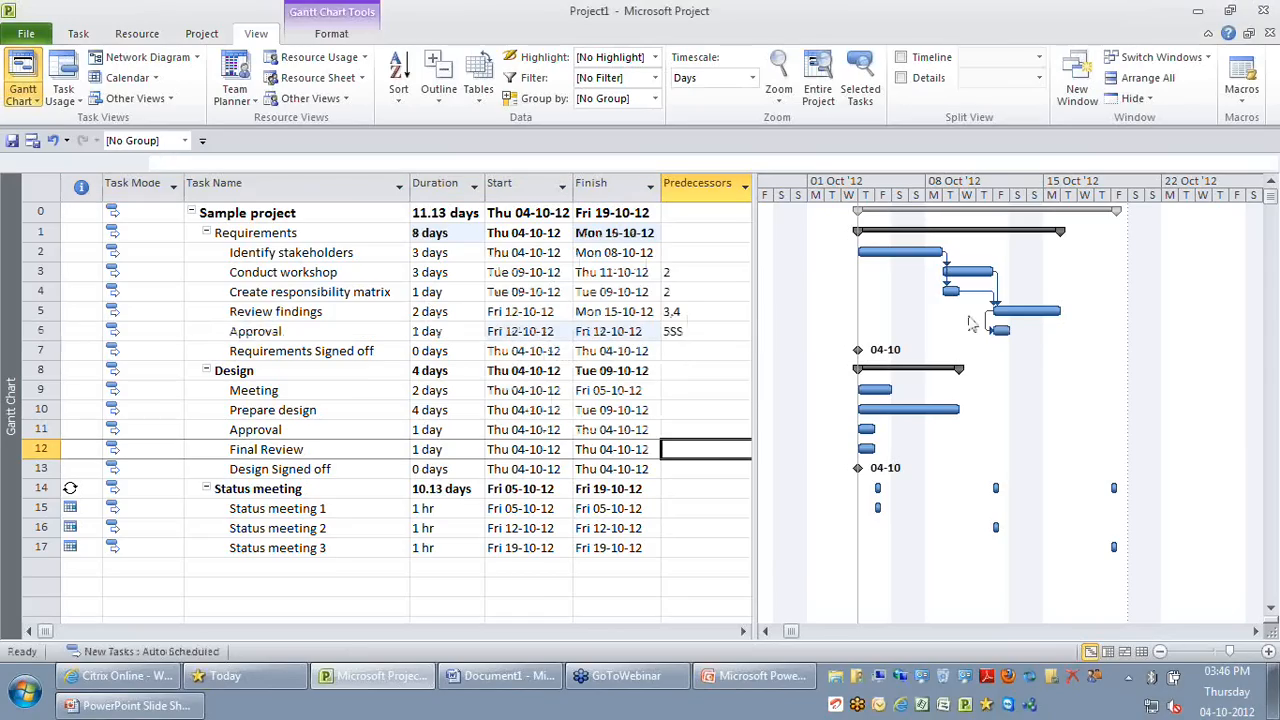
- Link Approval to Requirements Signed off in the Gantt chart and switch to the PowerPoint slide show
{"action": "left_click", "coordinate": [1000, 330]}
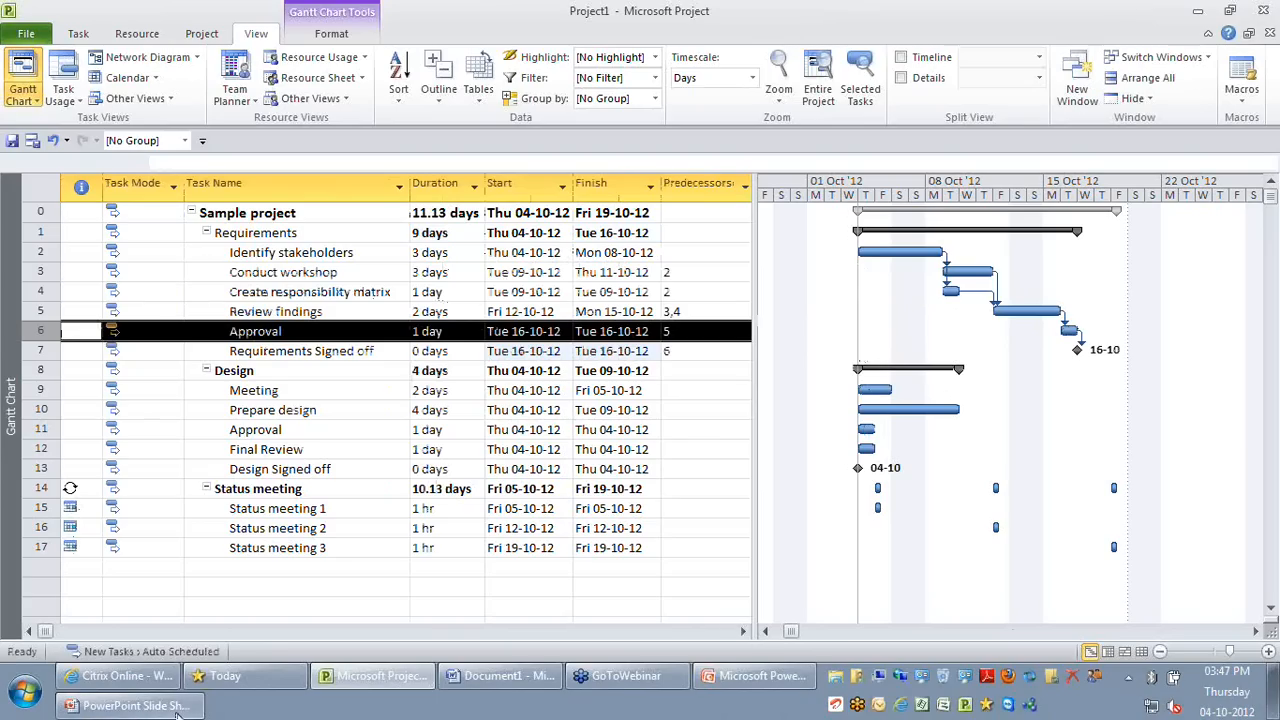
{"action": "left_click", "coordinate": [96, 708]}
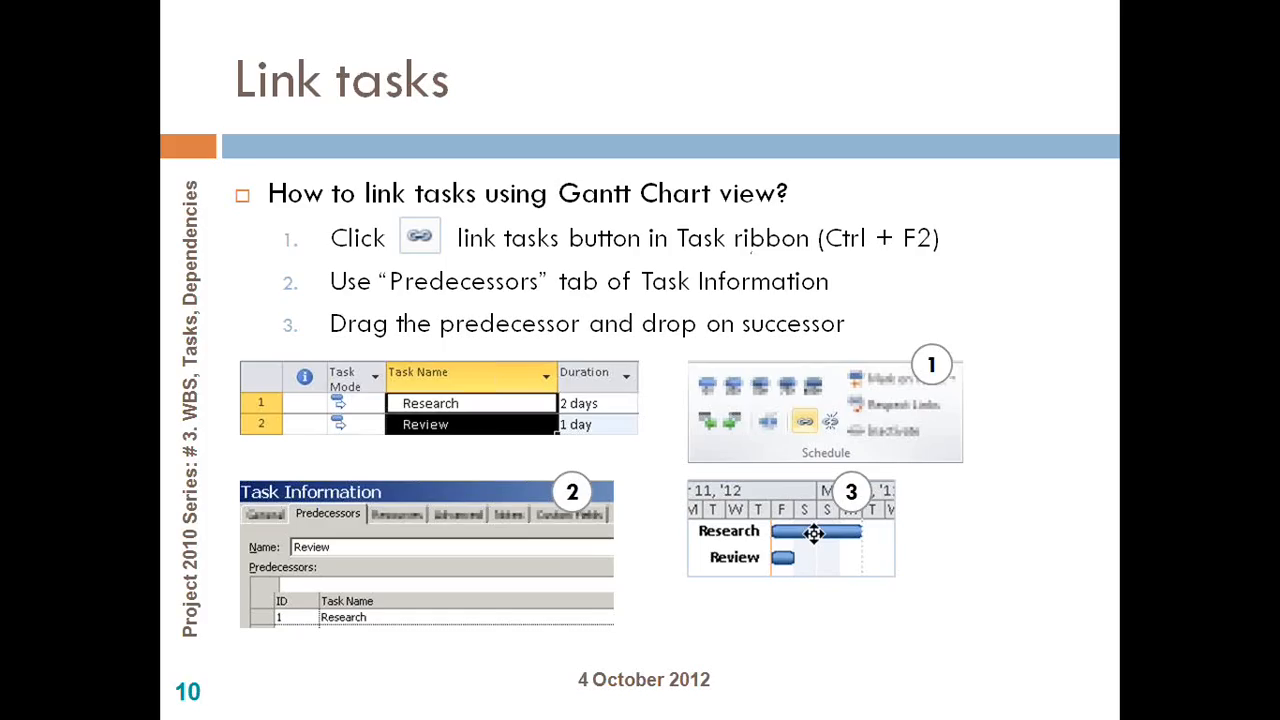
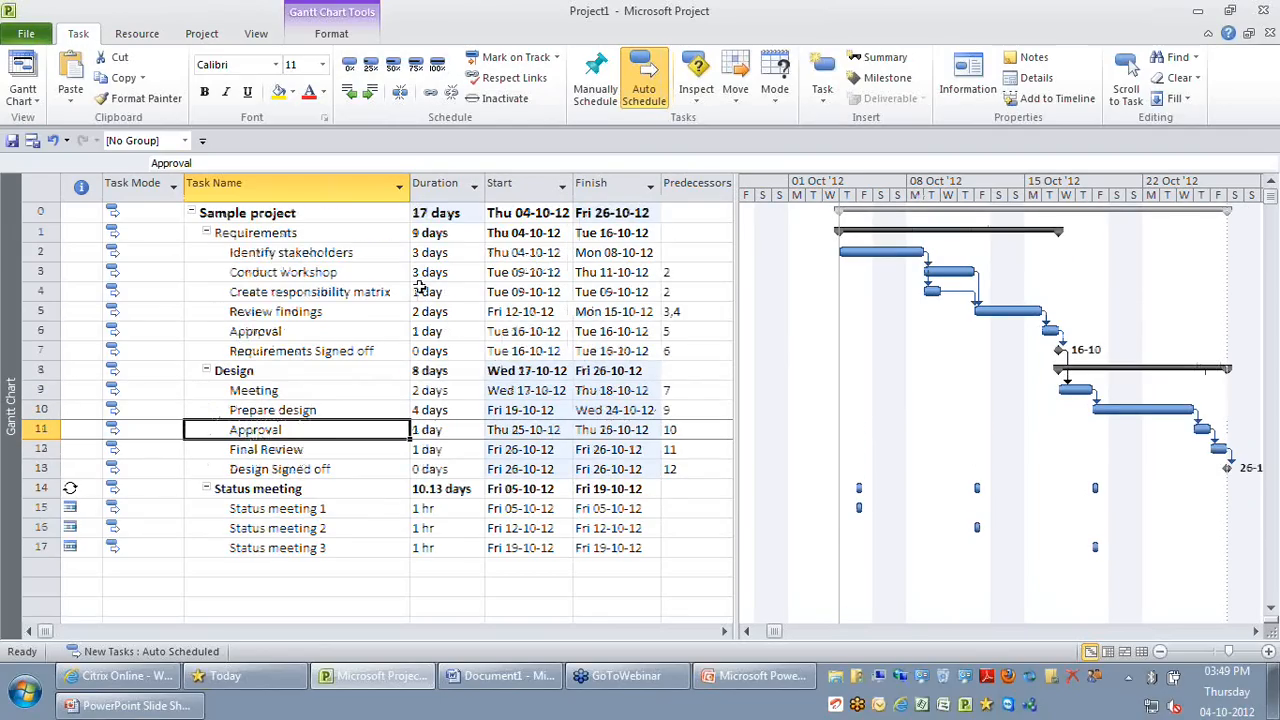
- Set a lag of 1d on the Identify stakeholders predecessor of Conduct workshop
{"action": "left_click", "coordinate": [908, 252]}
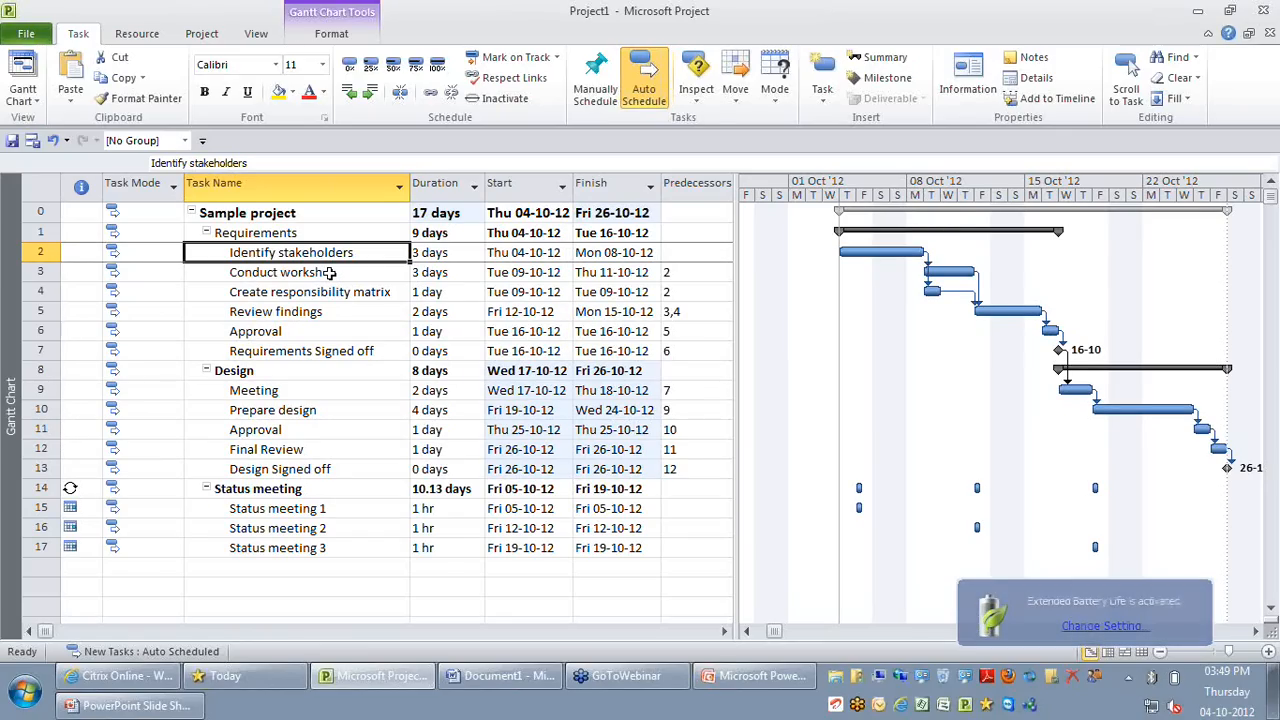
{"action": "left_click", "coordinate": [331, 272]}
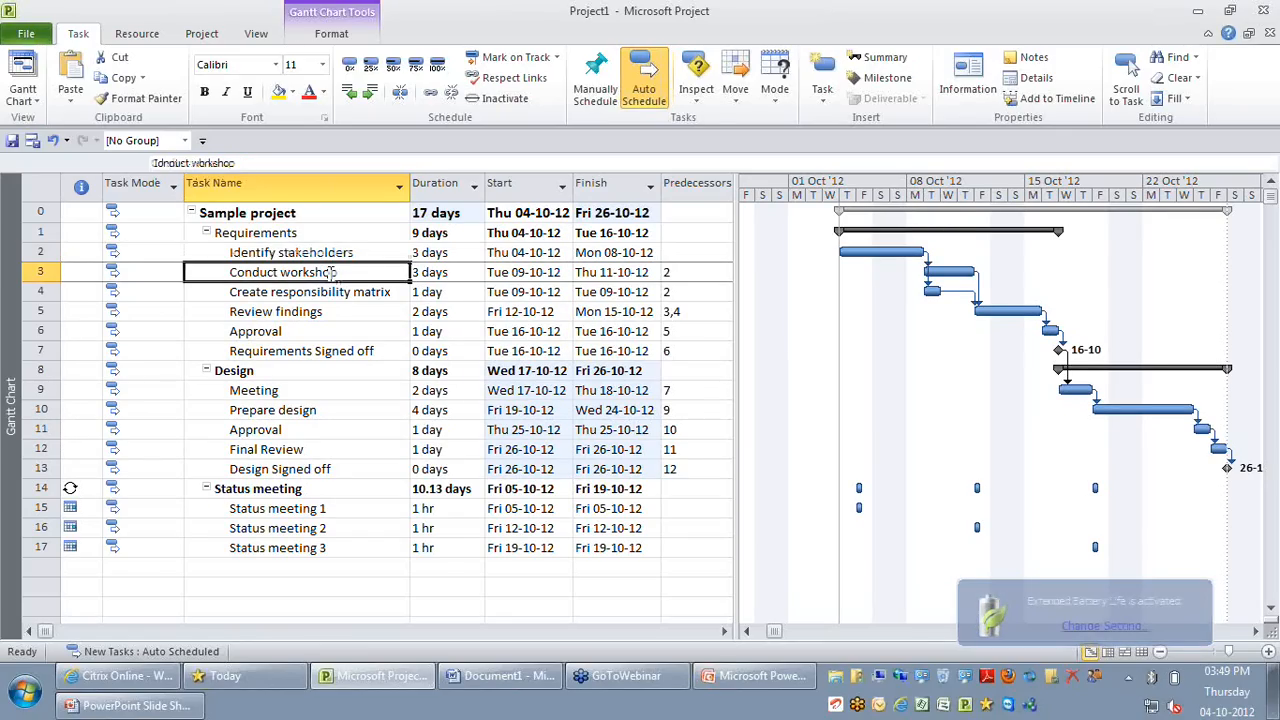
{"action": "double_click", "coordinate": [331, 273]}
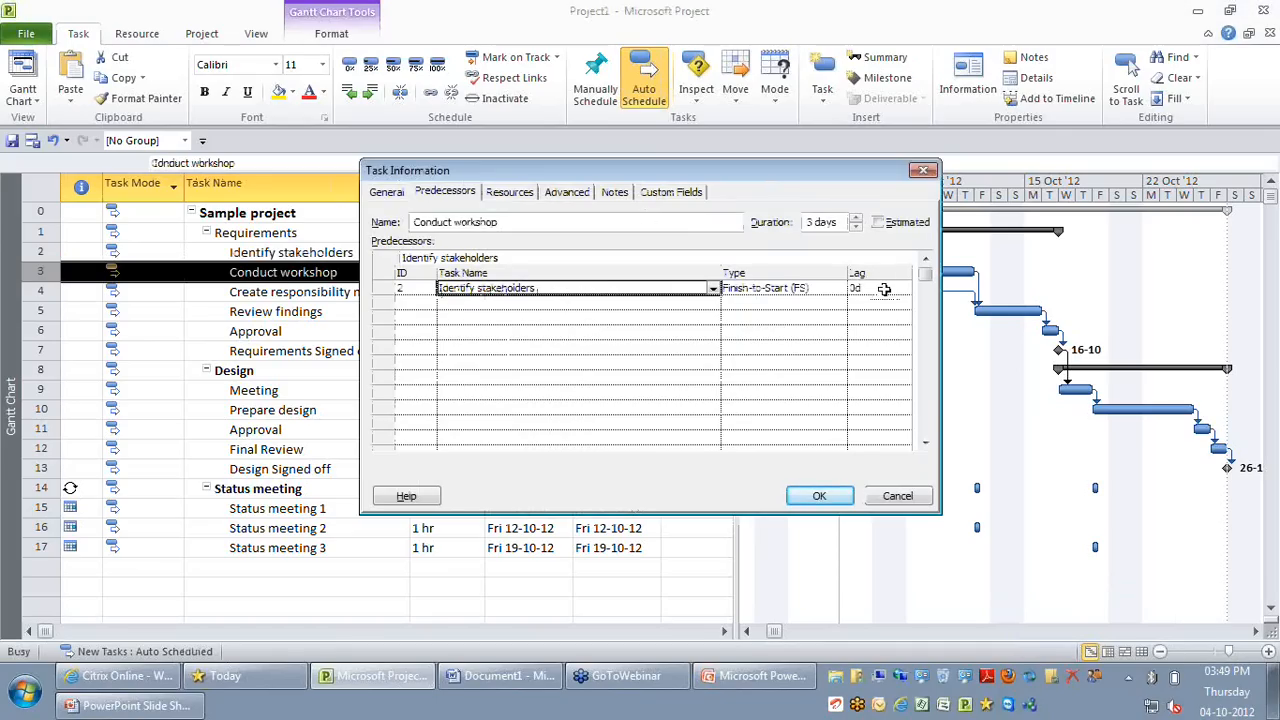
{"action": "left_click", "coordinate": [883, 289]}
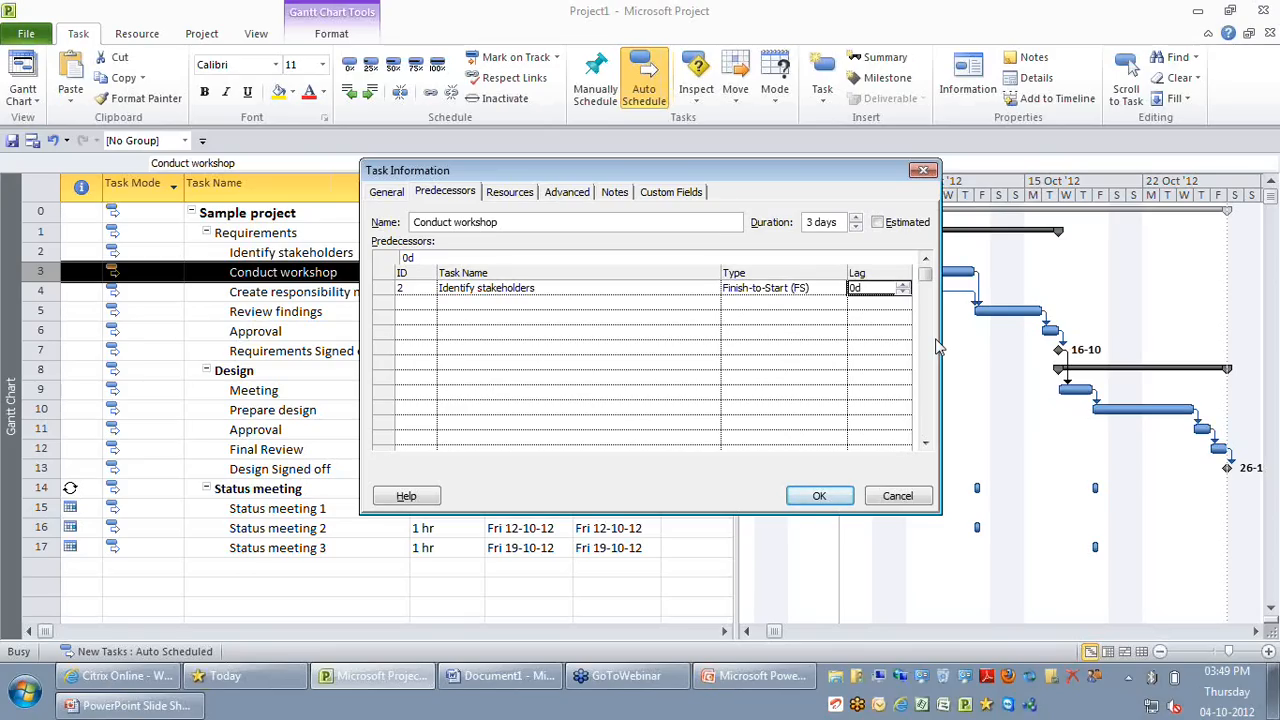
{"action": "type", "text": "1"}
{"action": "type", "text": "5"}
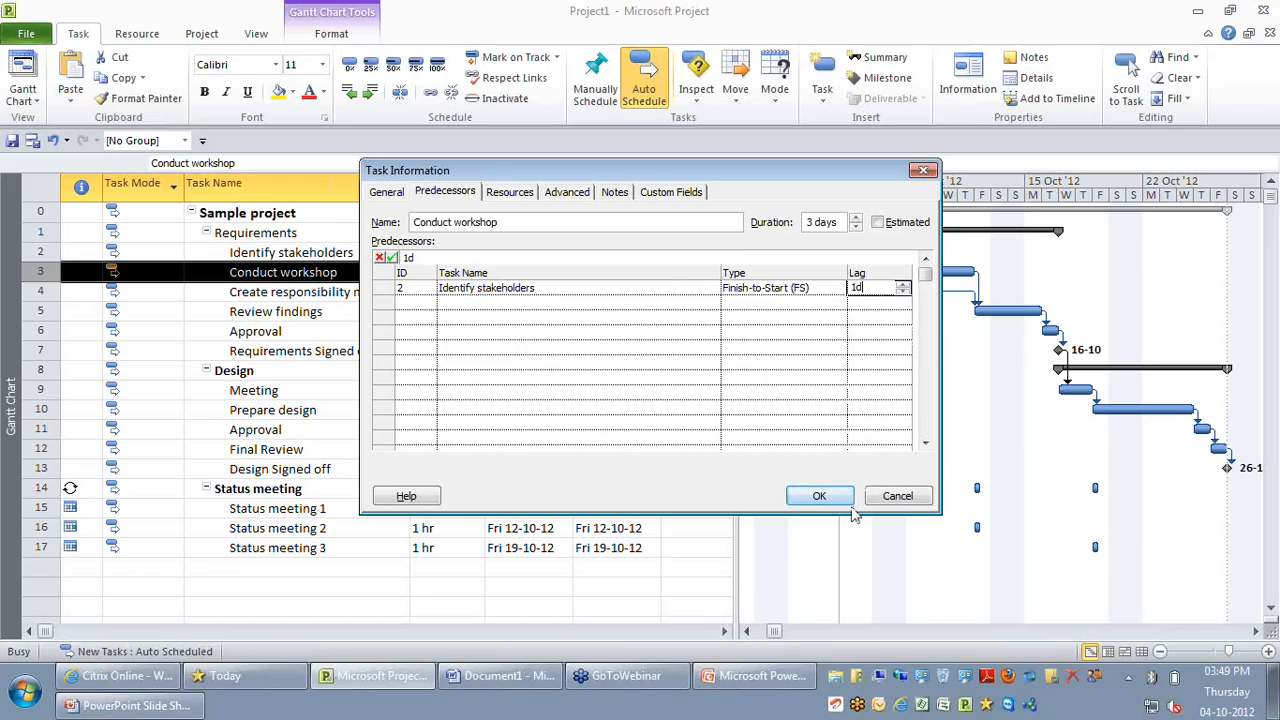
{"action": "left_click", "coordinate": [819, 496]}
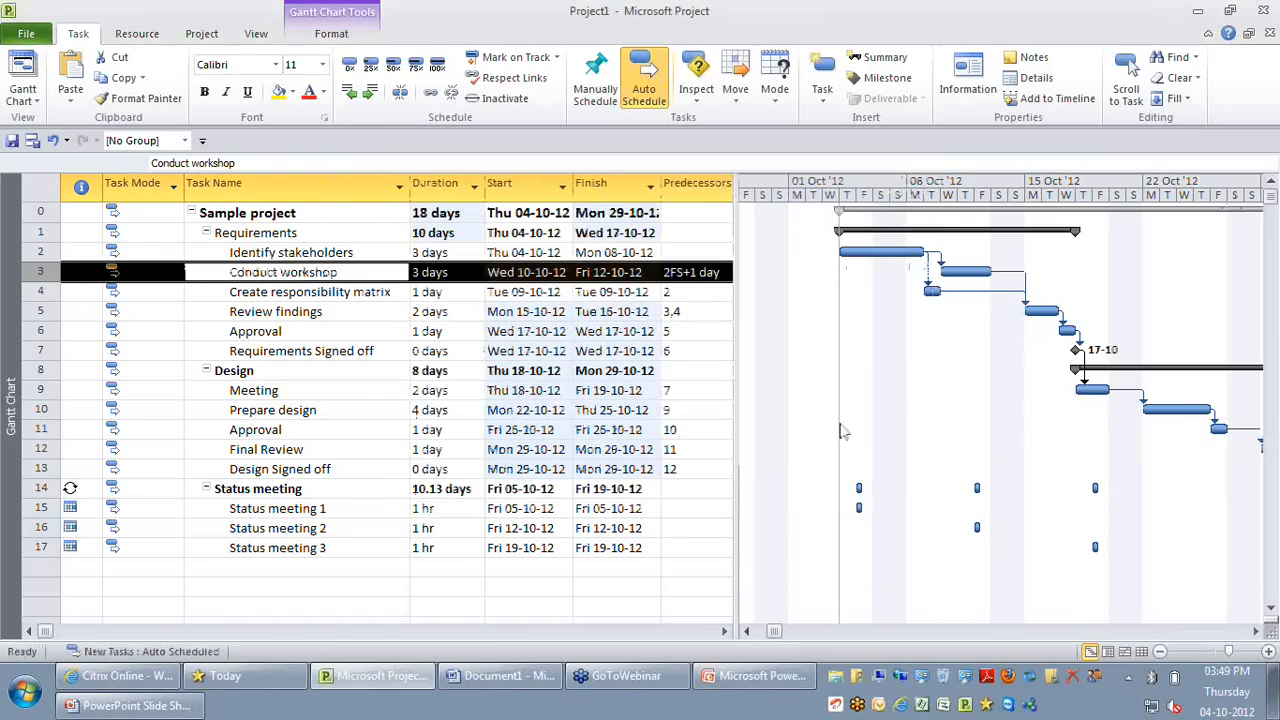
- Compare the finish date of Identify stakeholders with the start date of Conduct workshop
{"action": "left_click", "coordinate": [300, 250]}
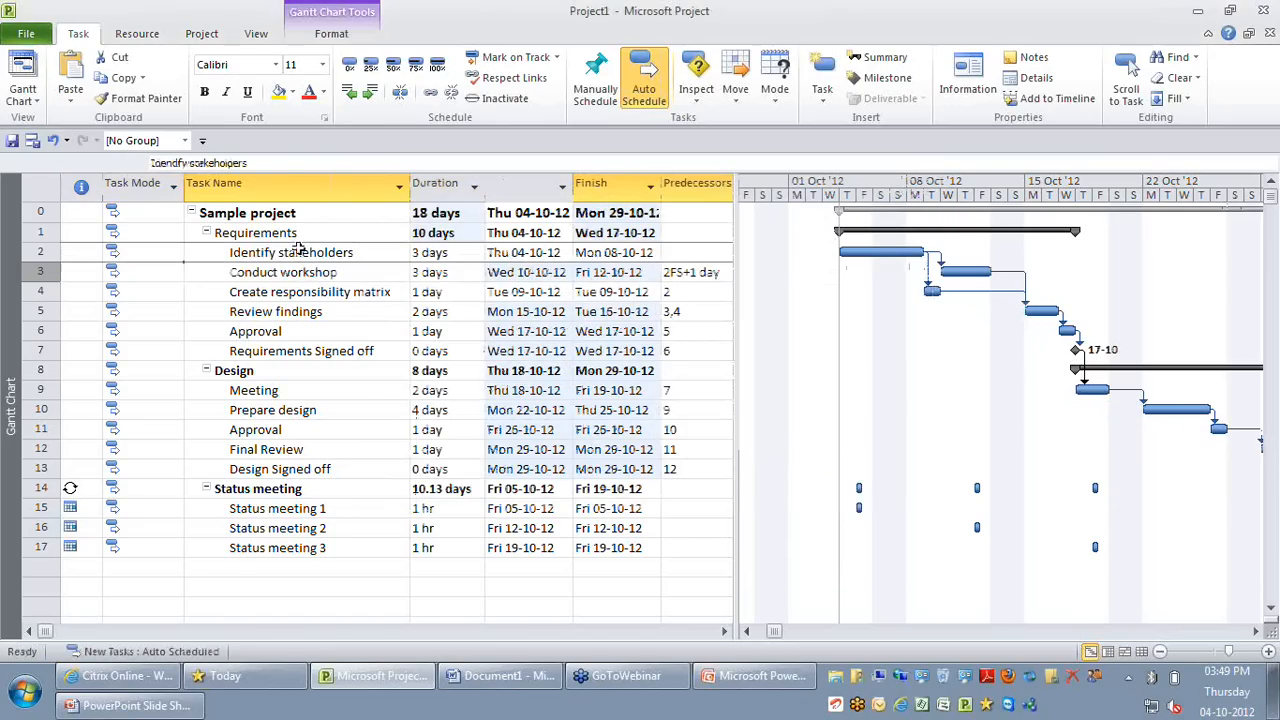
{"action": "left_click", "coordinate": [615, 255]}
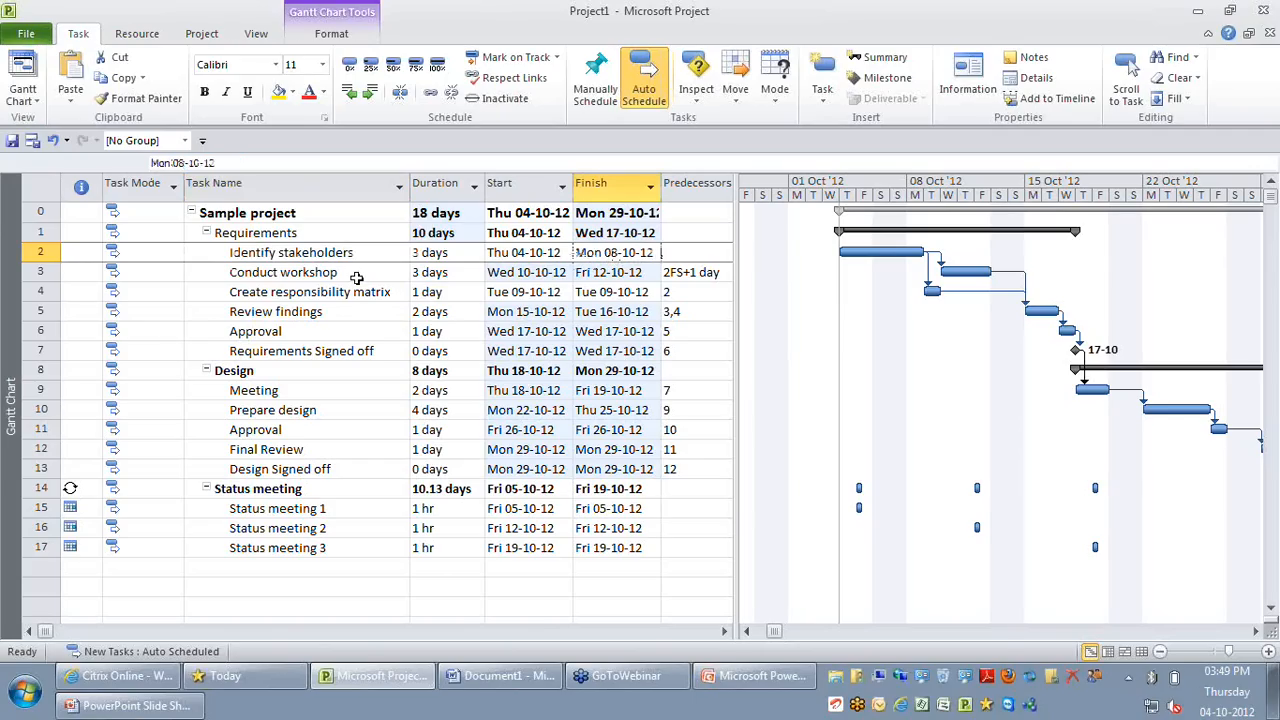
{"action": "left_click", "coordinate": [356, 275]}
{"action": "left_click", "coordinate": [514, 273]}
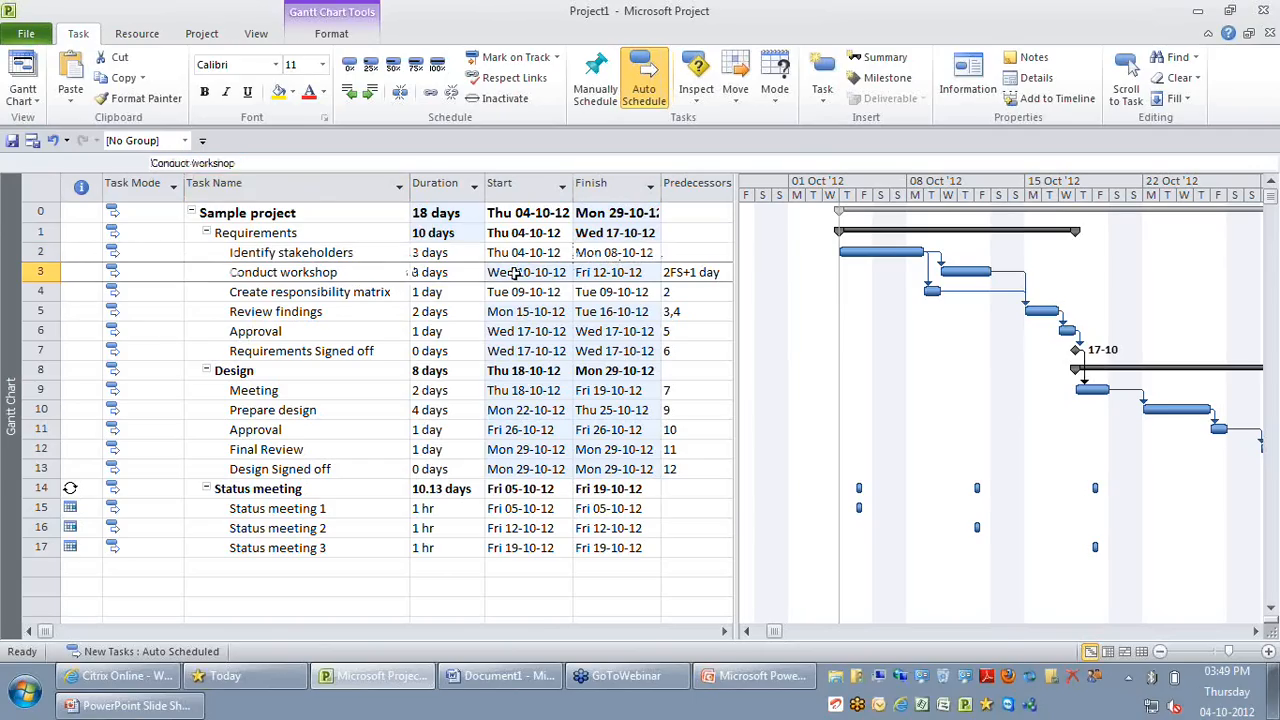
{"action": "left_click", "coordinate": [514, 273]}
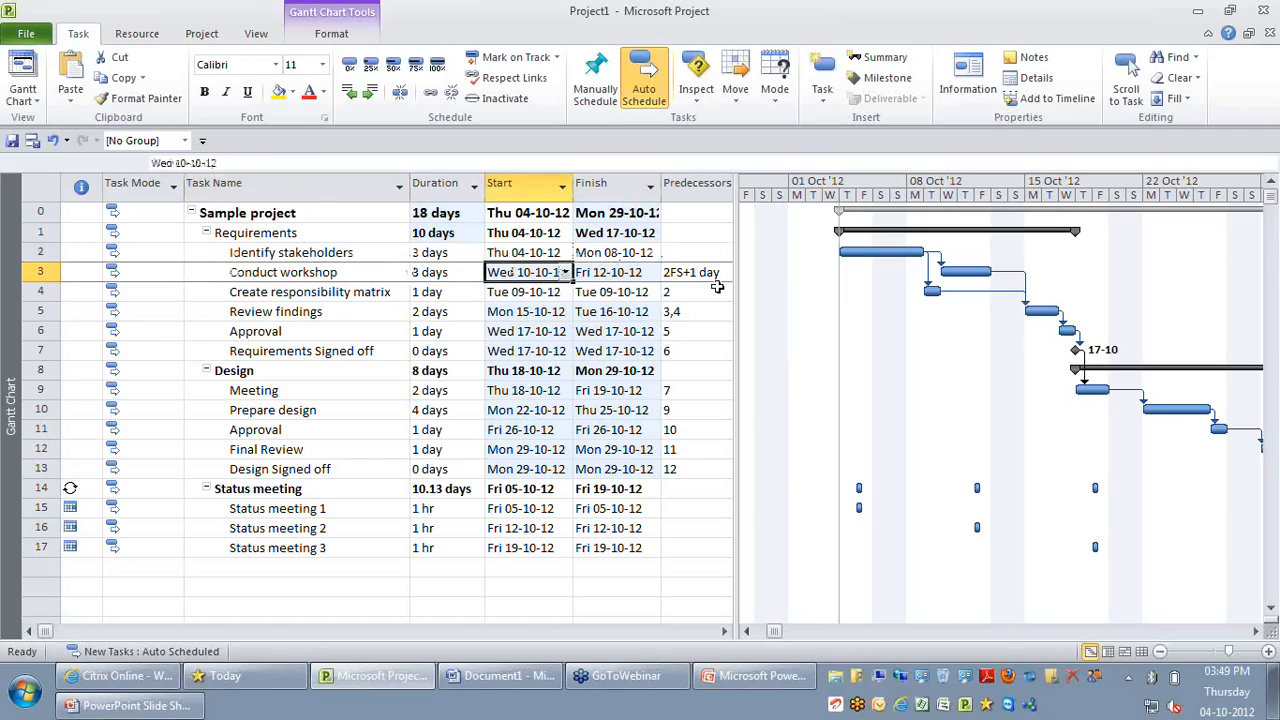
{"action": "left_click", "coordinate": [258, 258]}
- Set the lag of Conduct workshop's Identify stakeholders predecessor to -1d and select the Identify stakeholders task
{"action": "left_click", "coordinate": [262, 276]}
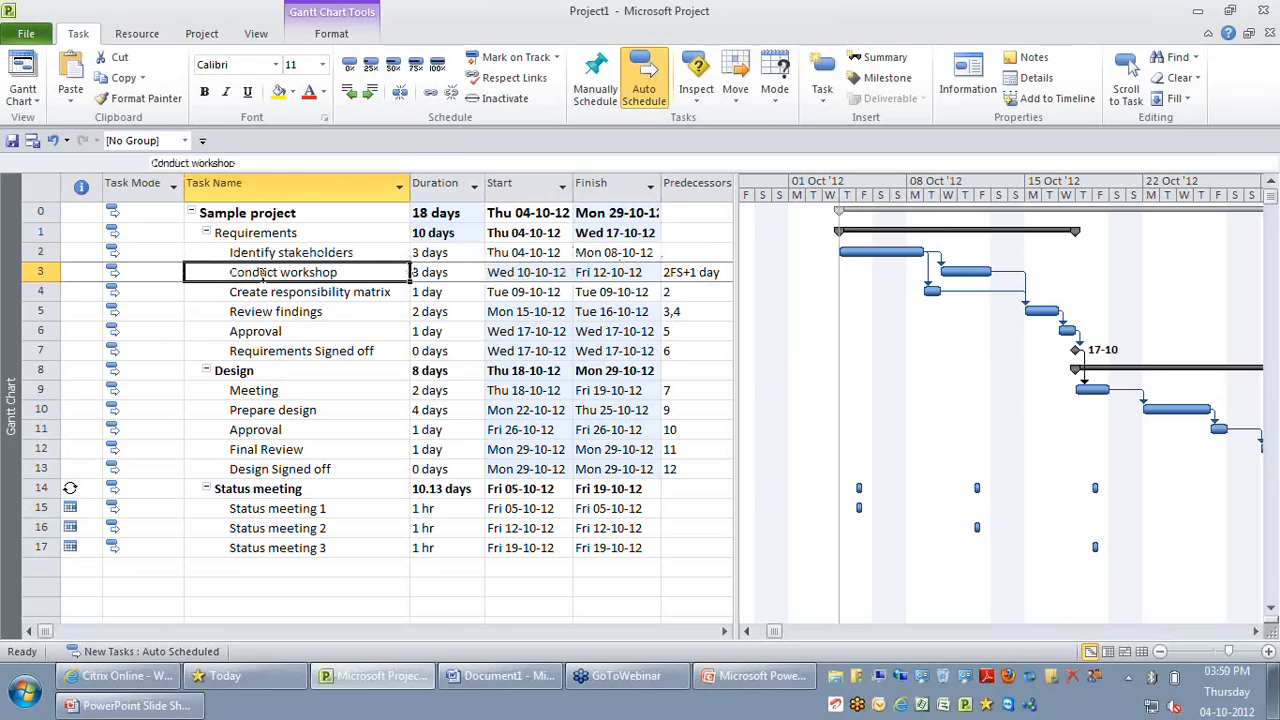
{"action": "double_click", "coordinate": [264, 277]}
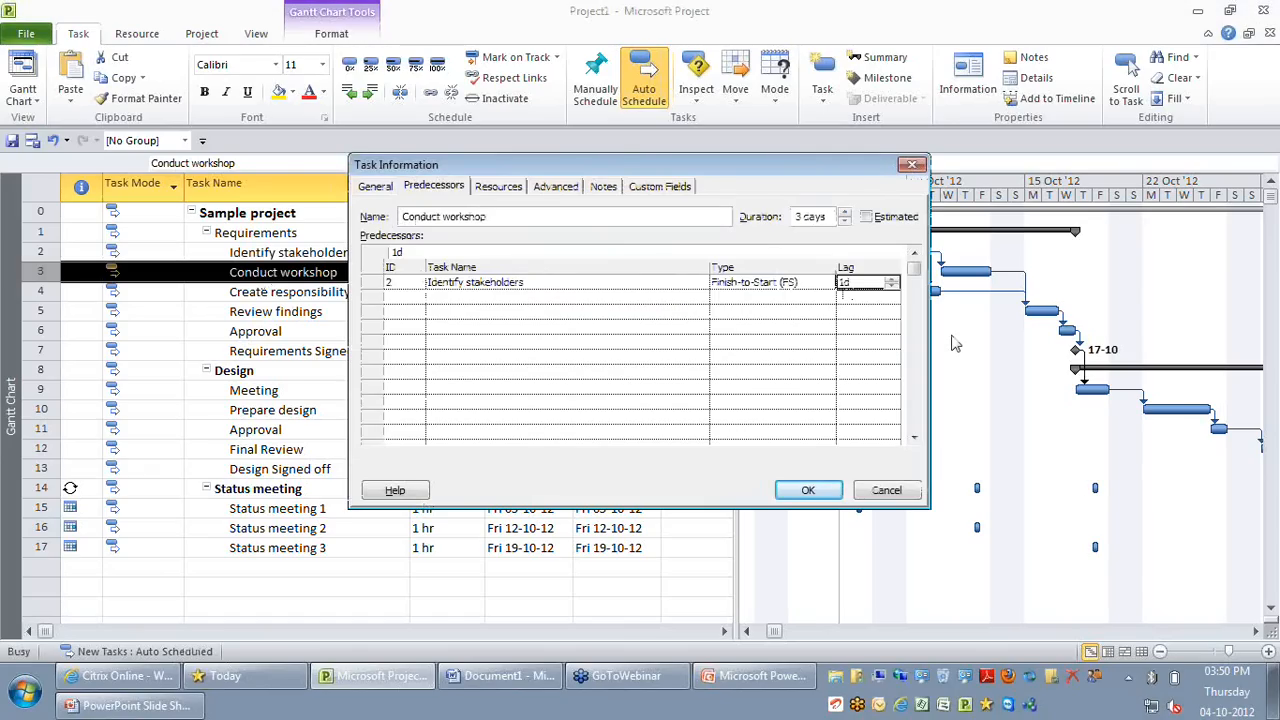
{"action": "type", "text": "-1"}
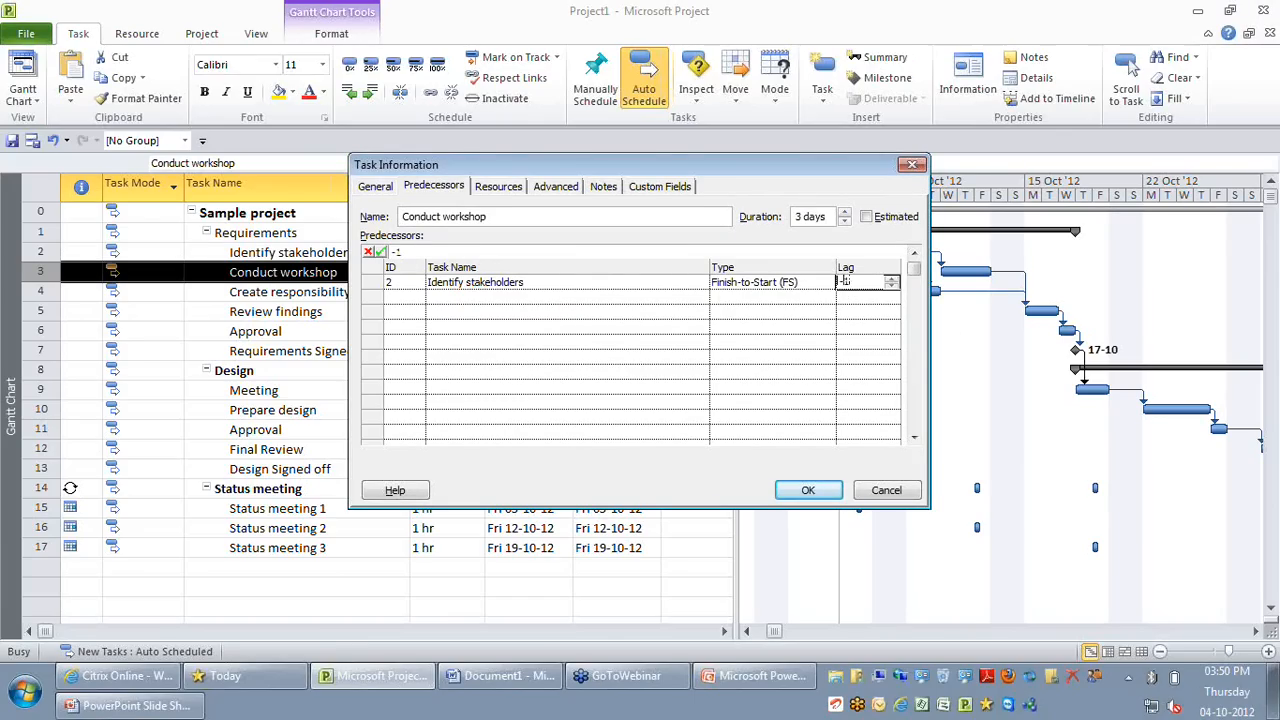
{"action": "type", "text": "d"}
{"action": "left_click", "coordinate": [812, 490]}
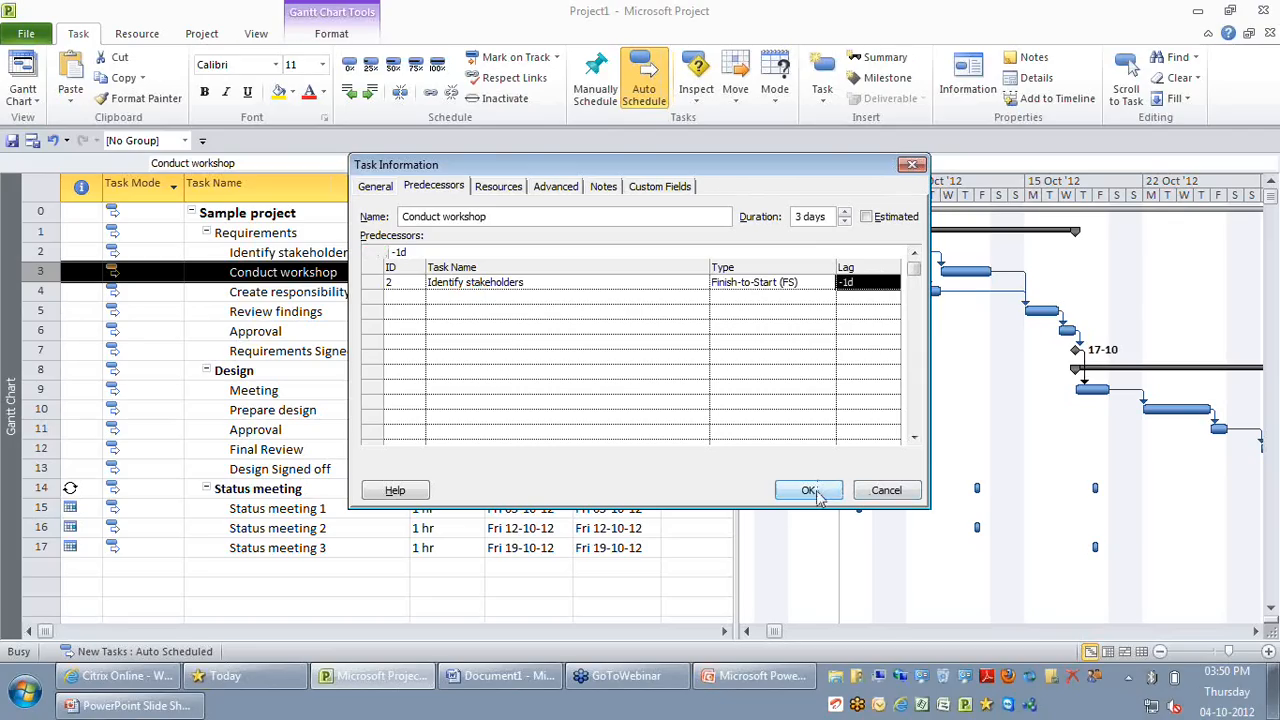
{"action": "left_click", "coordinate": [812, 490]}
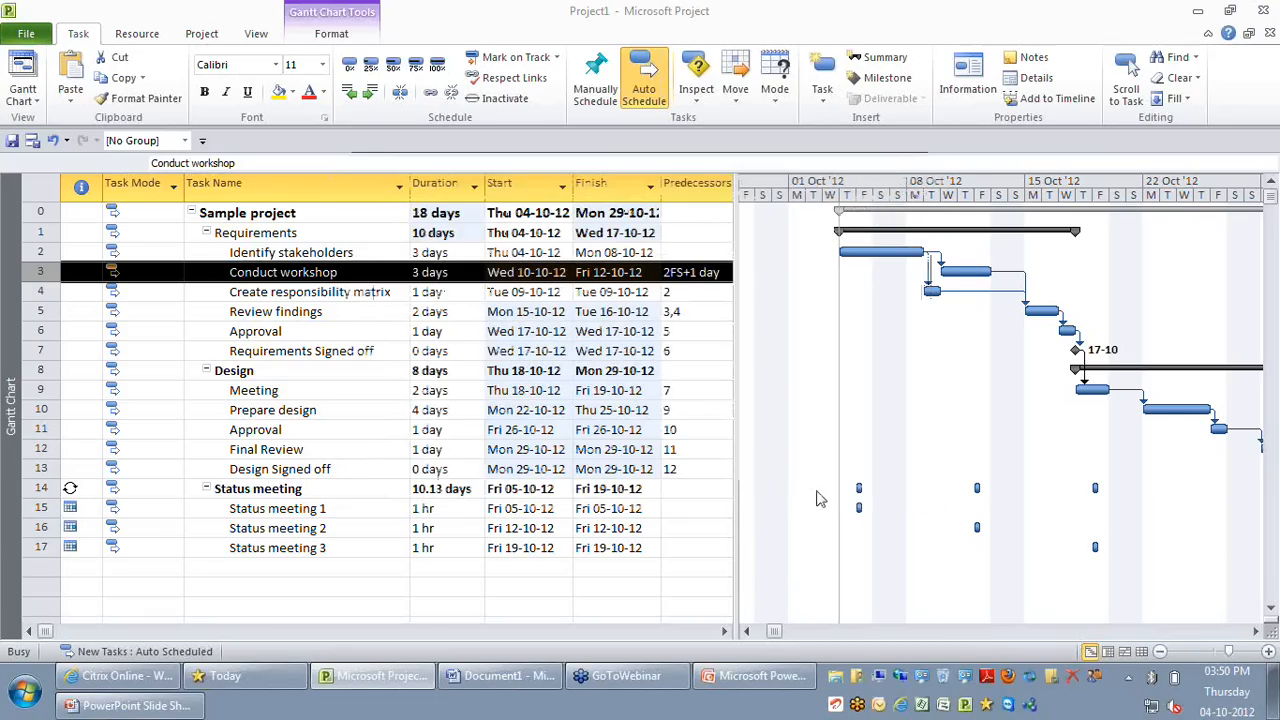
{"action": "key", "text": "Up"}
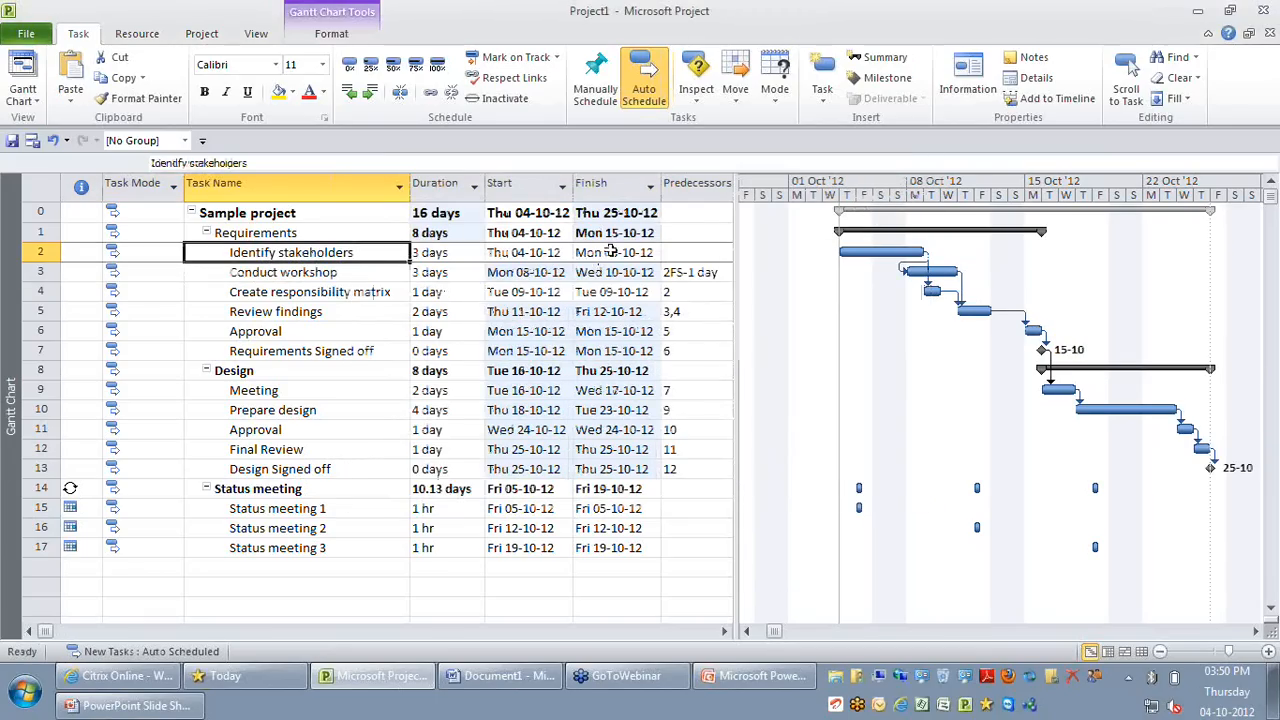
- Compare the finish date of Identify stakeholders with Conduct workshop's start date and undo the last lag change
{"action": "left_click", "coordinate": [610, 252]}
{"action": "left_click", "coordinate": [537, 273]}
{"action": "left_click", "coordinate": [358, 272]}
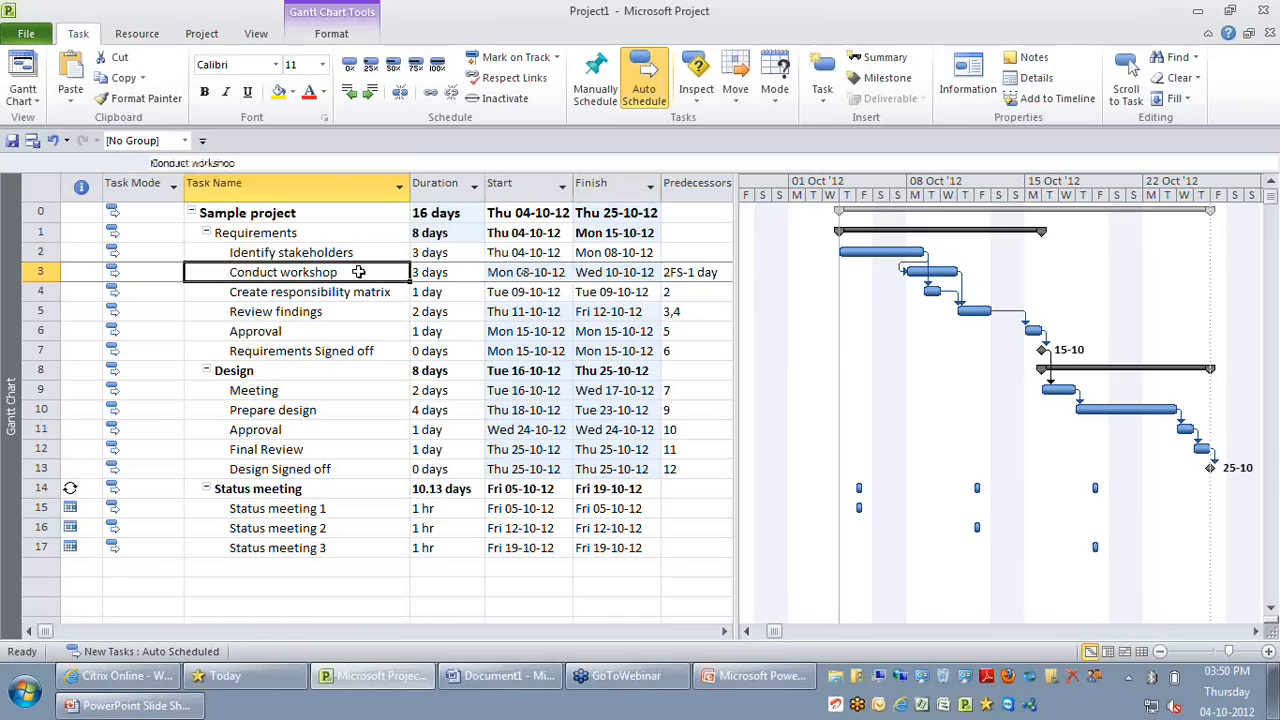
{"action": "left_click", "coordinate": [525, 272]}
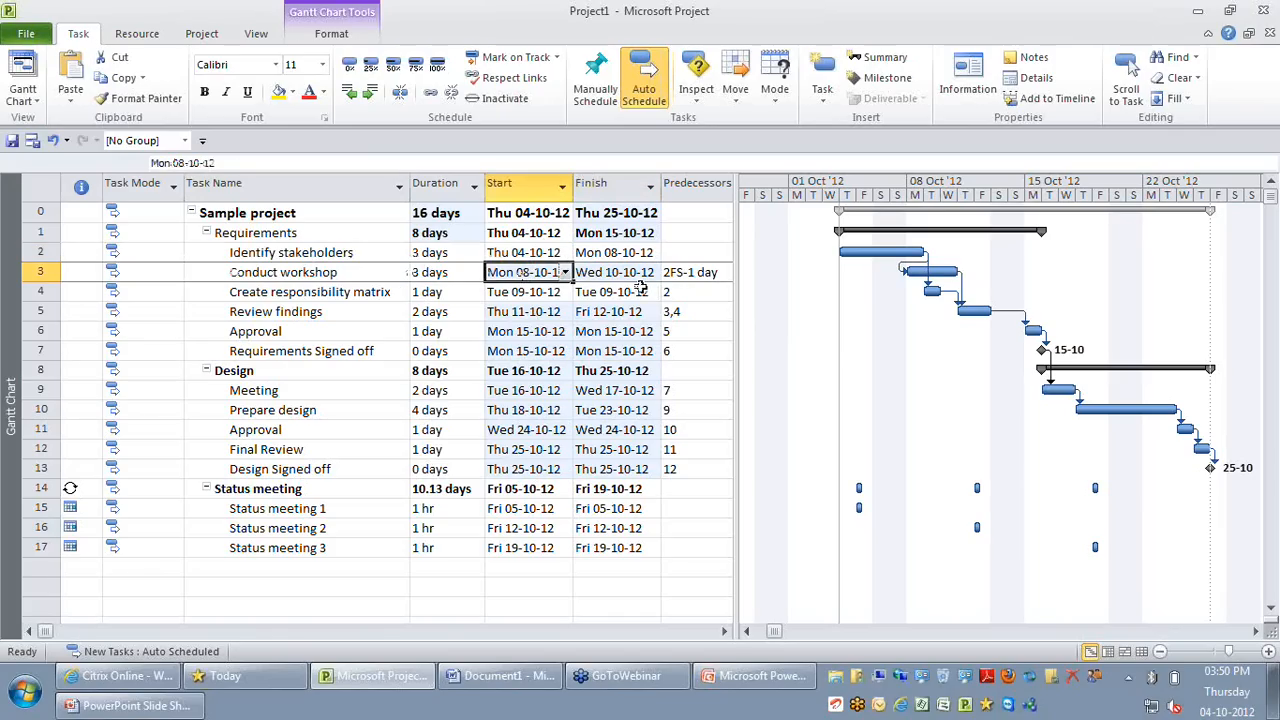
{"action": "key", "text": "ctrl+z"}
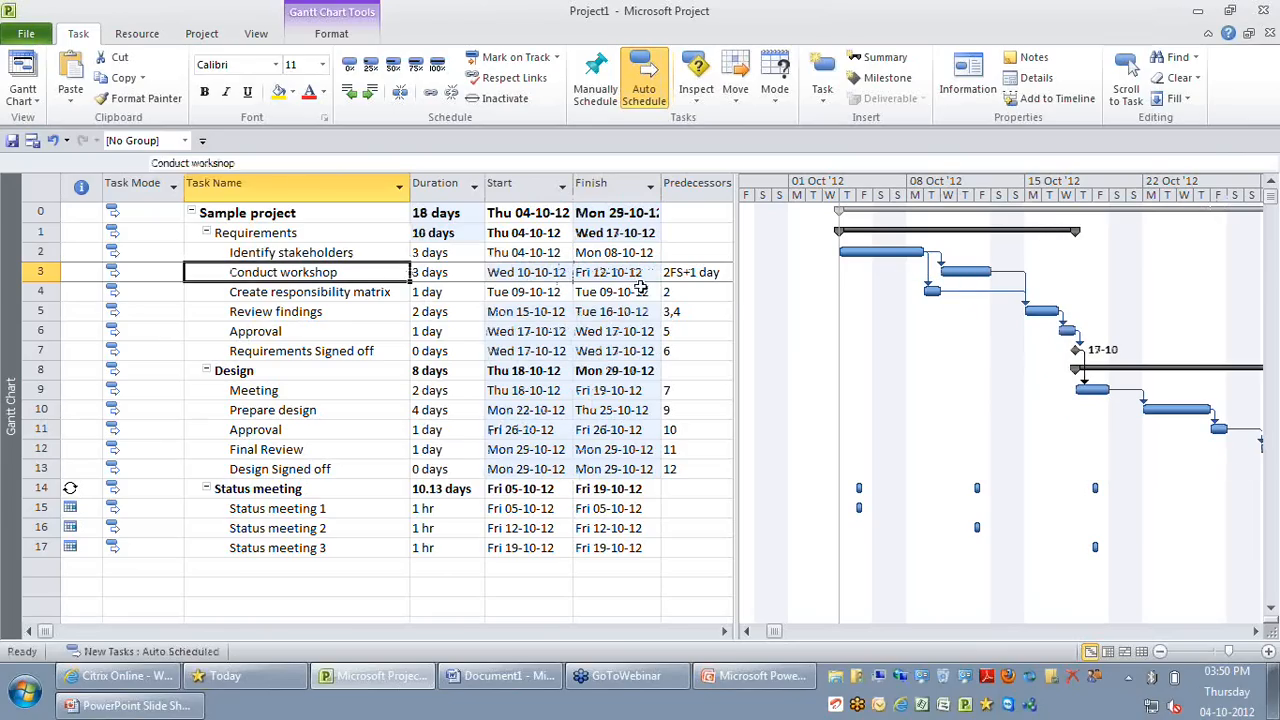
- Set the lag of Conduct workshop's Identify stakeholders predecessor to -20%
{"action": "double_click", "coordinate": [349, 278]}
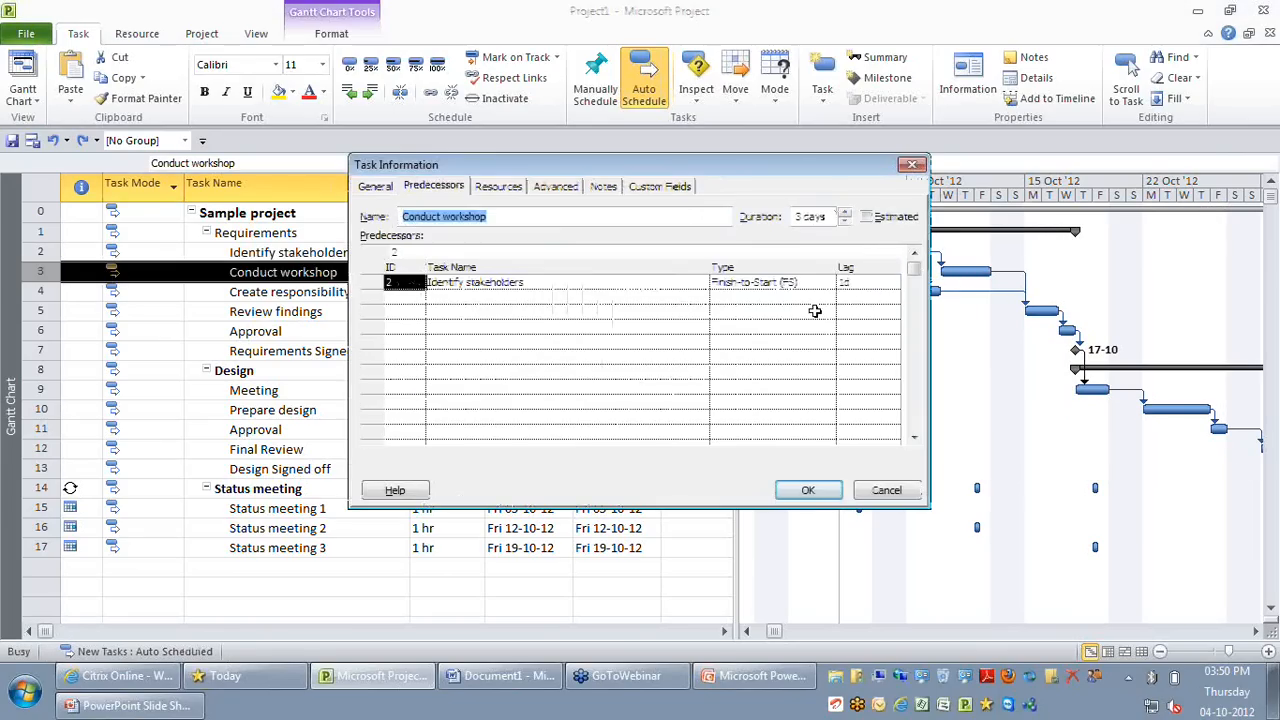
{"action": "left_click", "coordinate": [862, 282]}
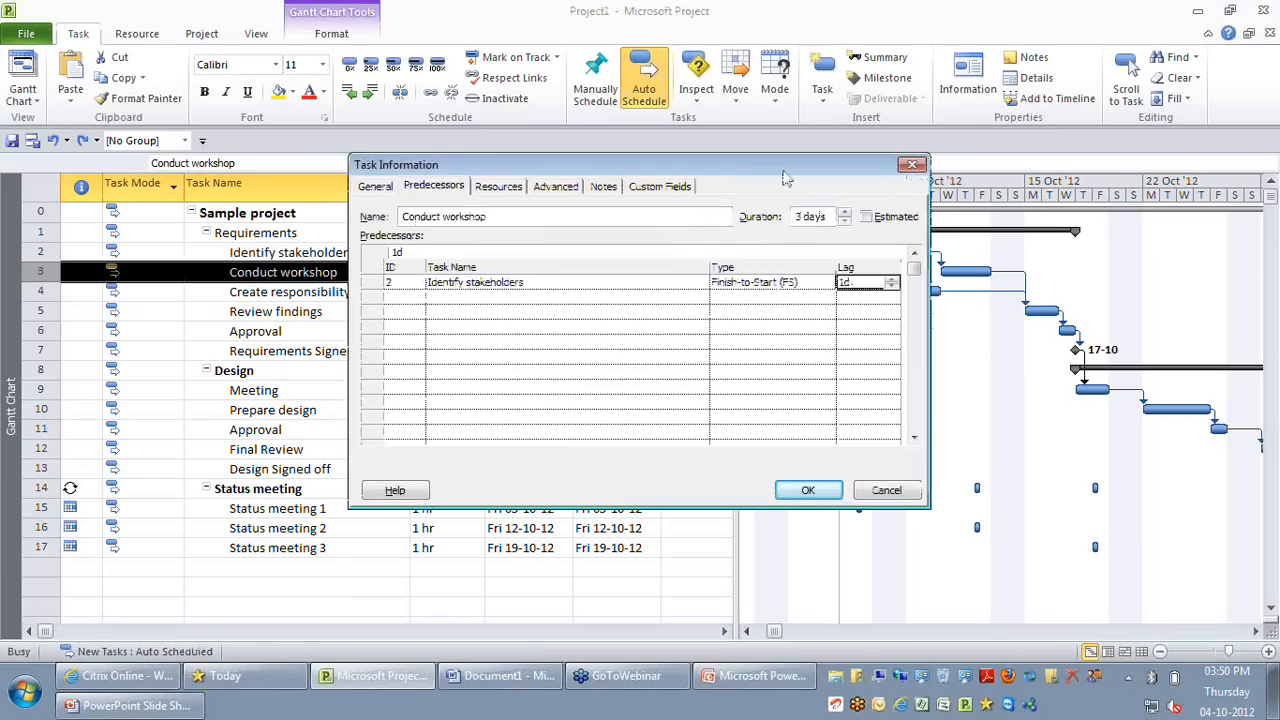
{"action": "left_click_drag", "start_coordinate": [785, 178], "coordinate": [798, 296]}
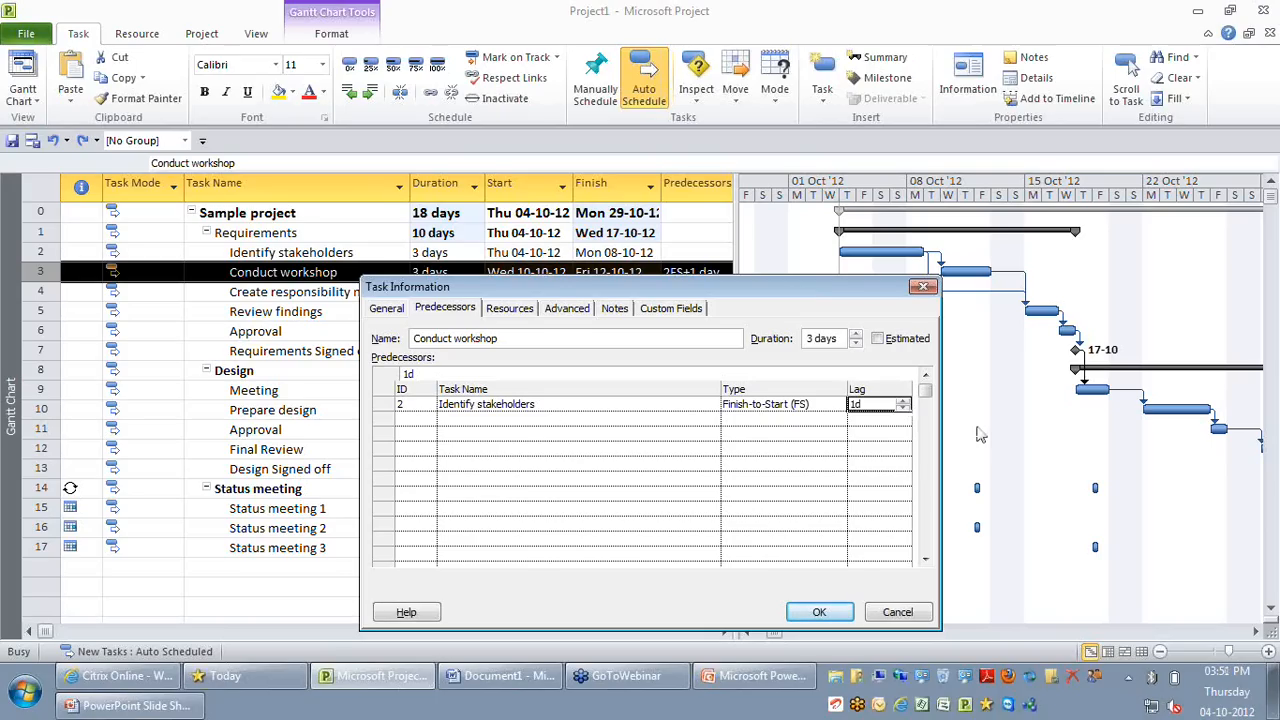
{"action": "type", "text": "-2"}
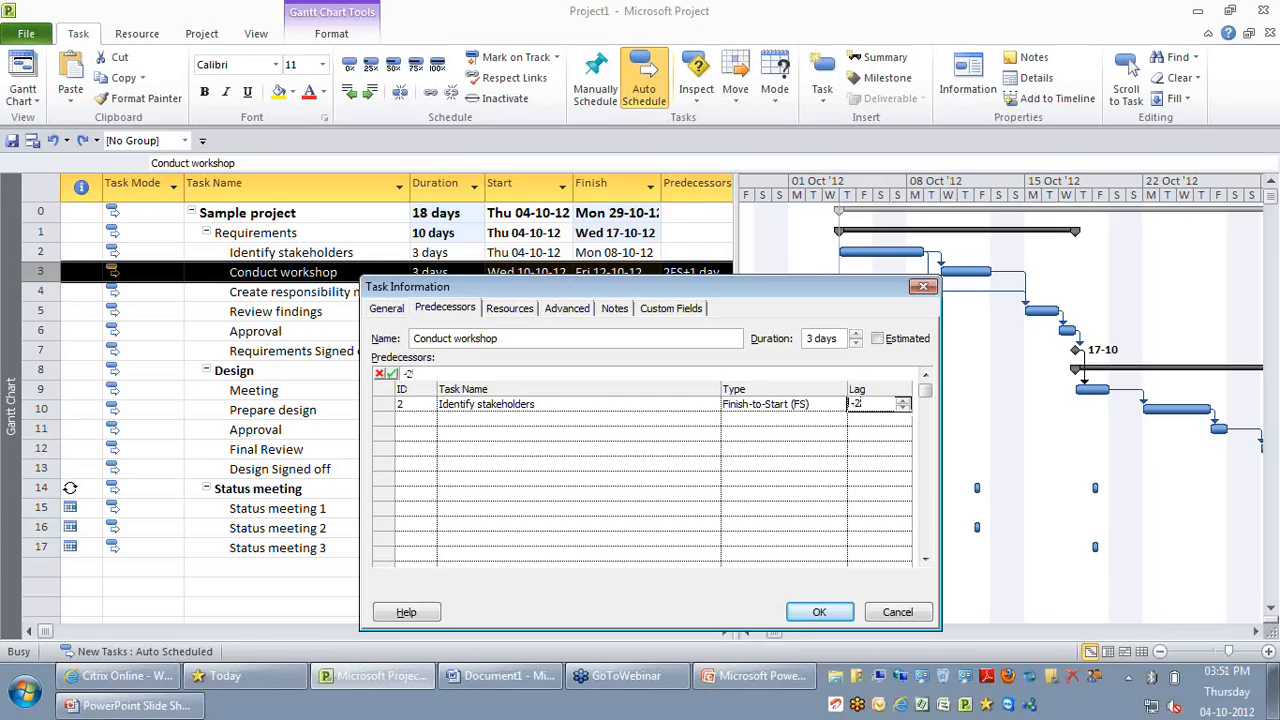
{"action": "type", "text": "0%"}
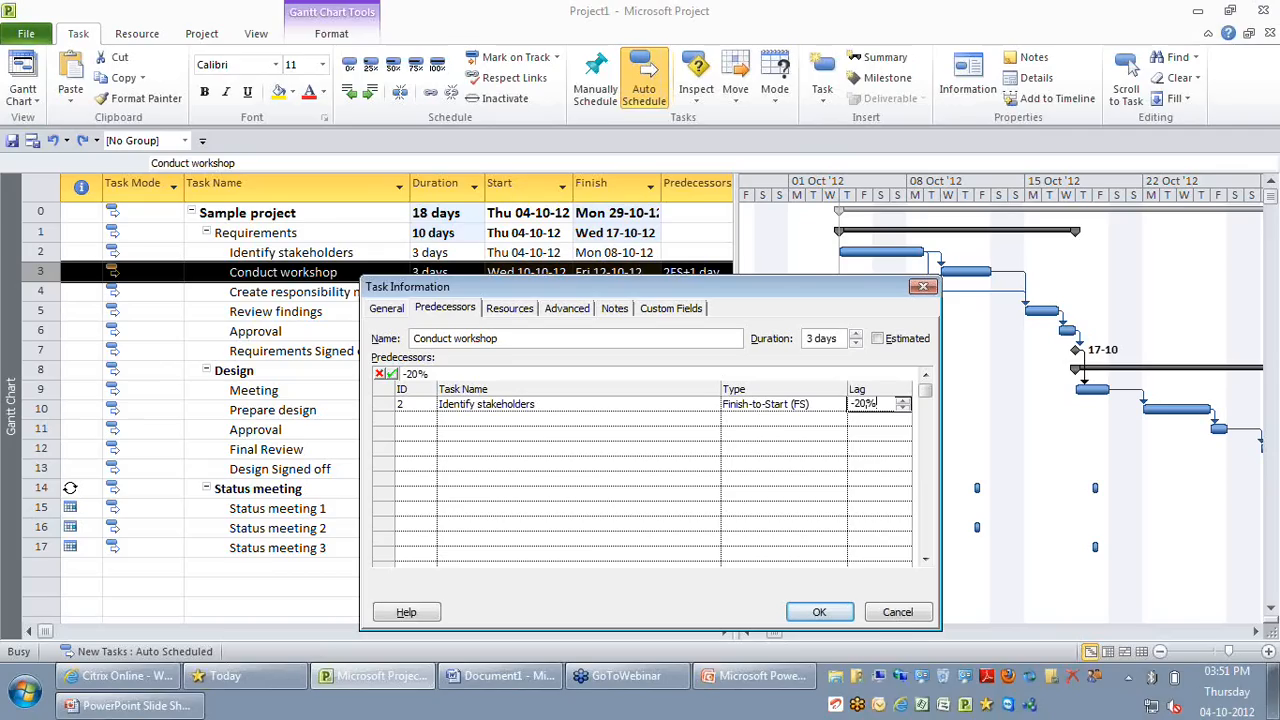
{"action": "left_click", "coordinate": [841, 616]}
{"action": "left_click", "coordinate": [841, 616]}
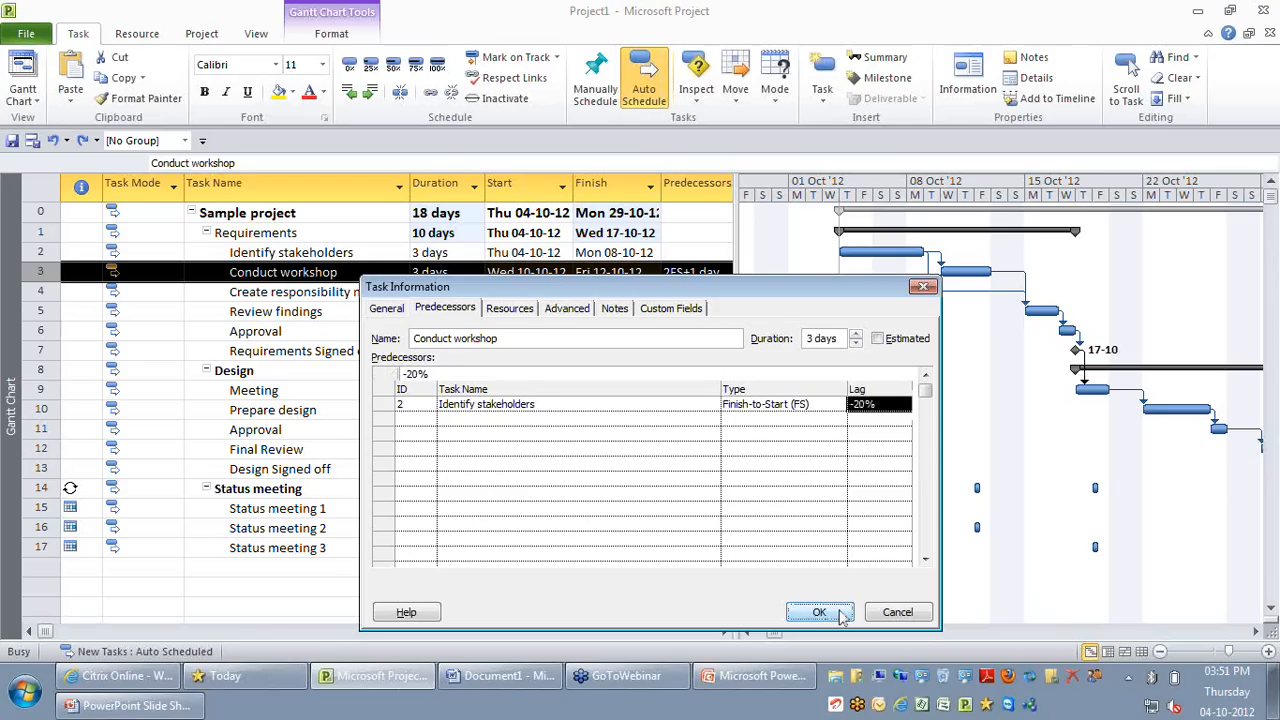
- Set the duration of Identify stakeholders to 8 days
{"action": "left_click", "coordinate": [318, 256]}
{"action": "left_click", "coordinate": [430, 254]}
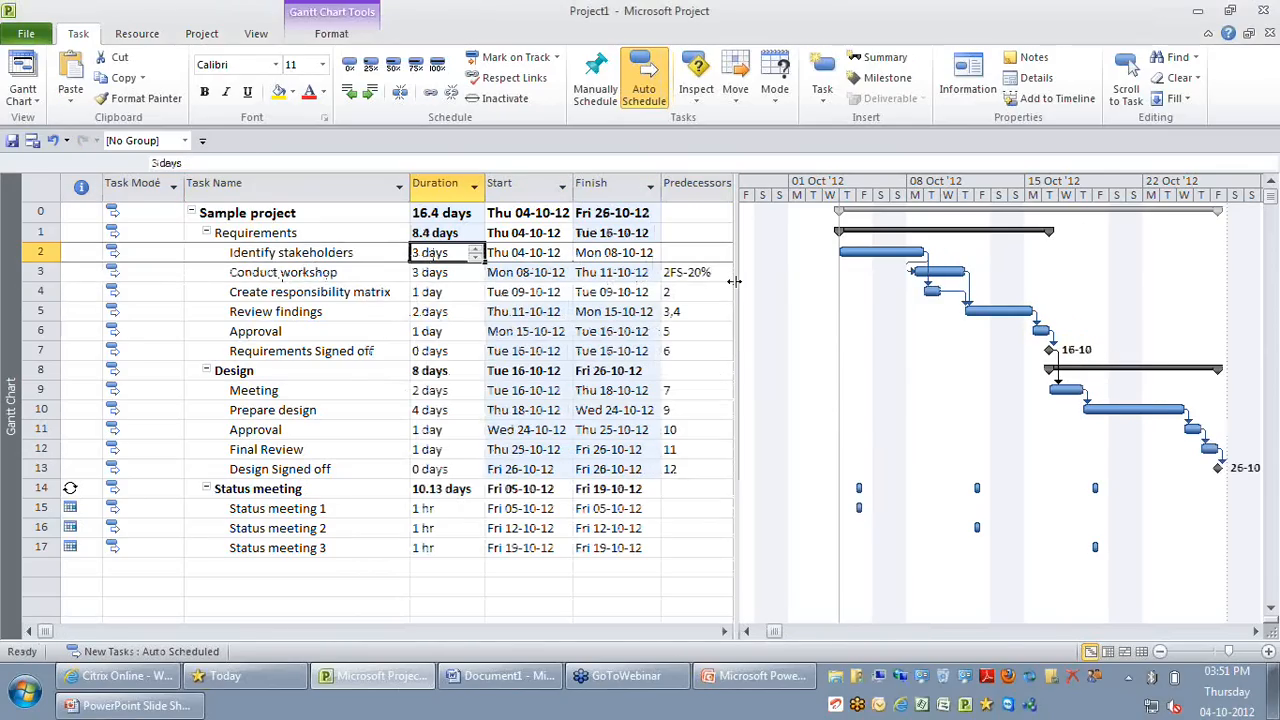
{"action": "type", "text": "5"}
{"action": "type", "text": "8"}
{"action": "key", "text": "Return"}
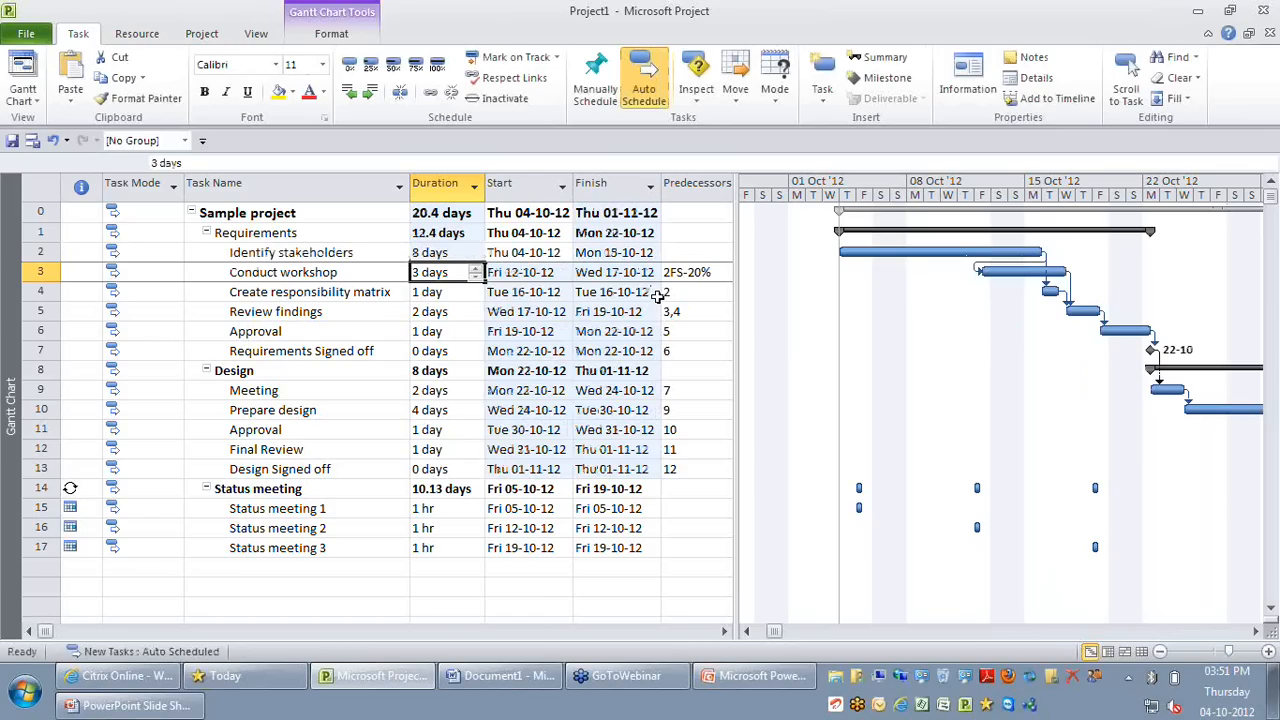
- Undo the Identify stakeholders duration change and the two lag changes on Conduct workshop
{"action": "key", "text": "ctrl+z"}
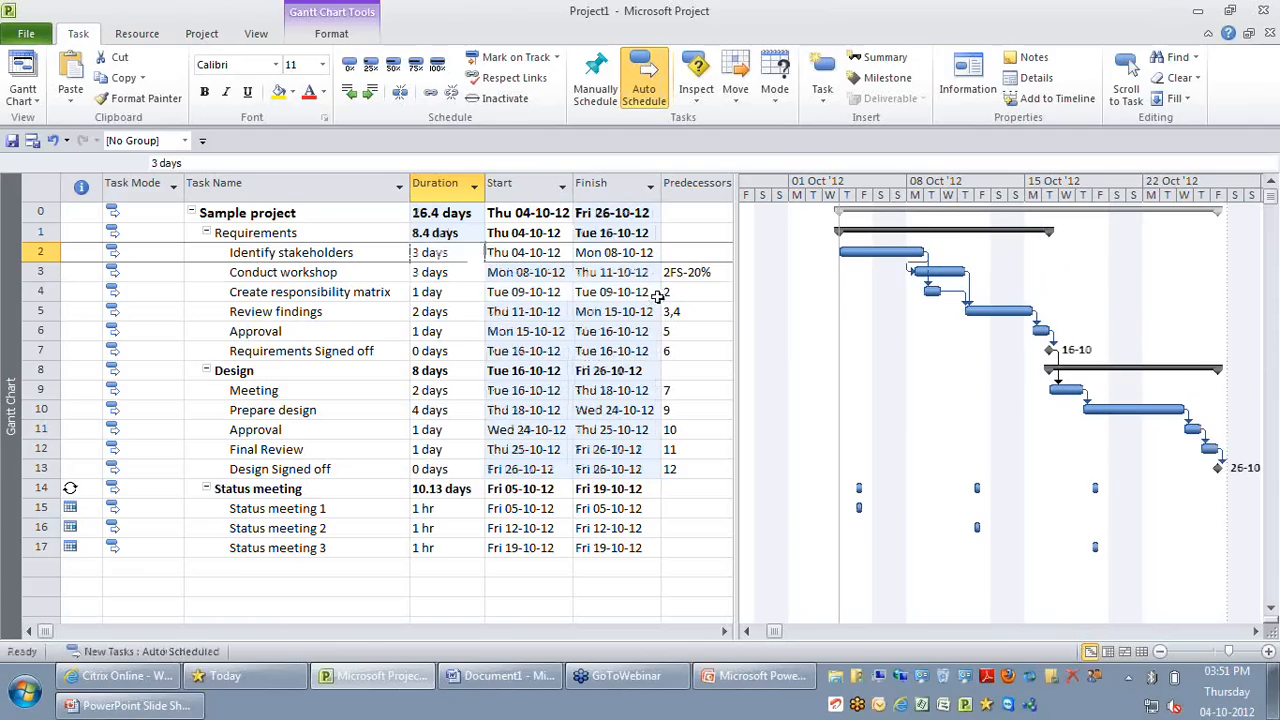
{"action": "key", "text": "ctrl+z"}
{"action": "key", "text": "ctrl+z"}
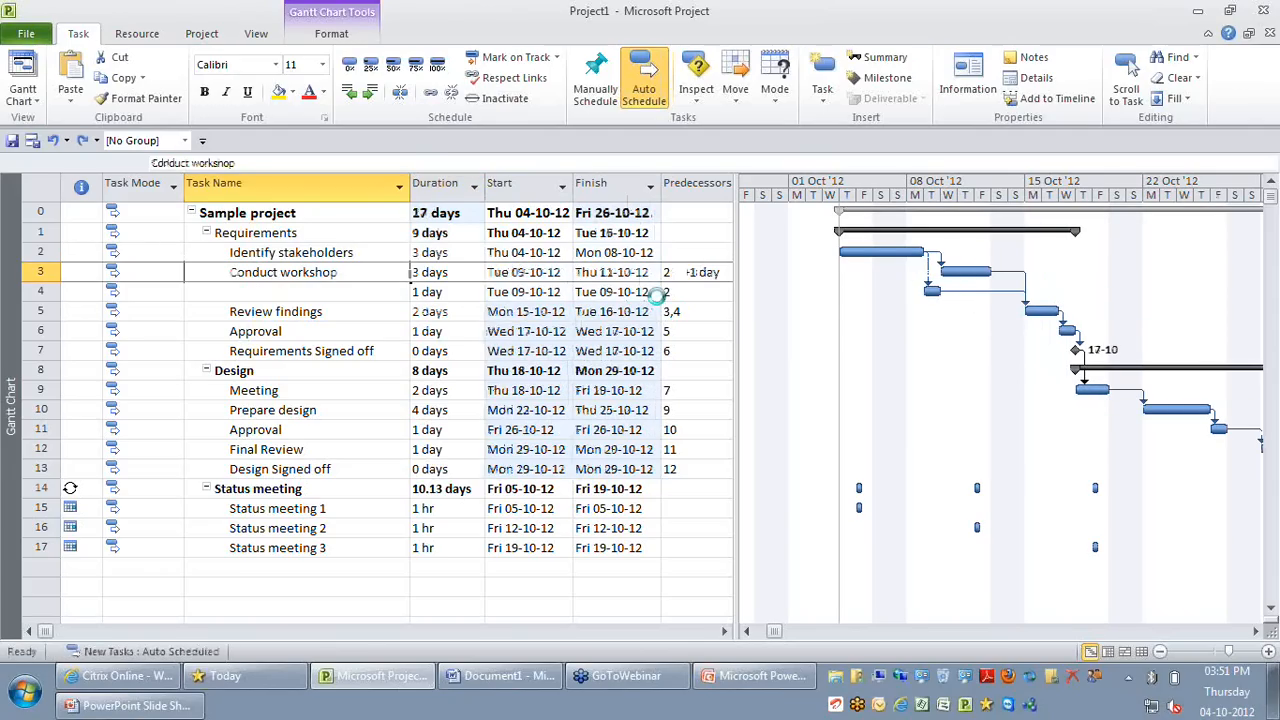
- Switch to the PowerPoint slide show and advance through the lead/lag time slide to the Schedule around key dates slide
{"action": "mouse_move", "coordinate": [752, 676]}
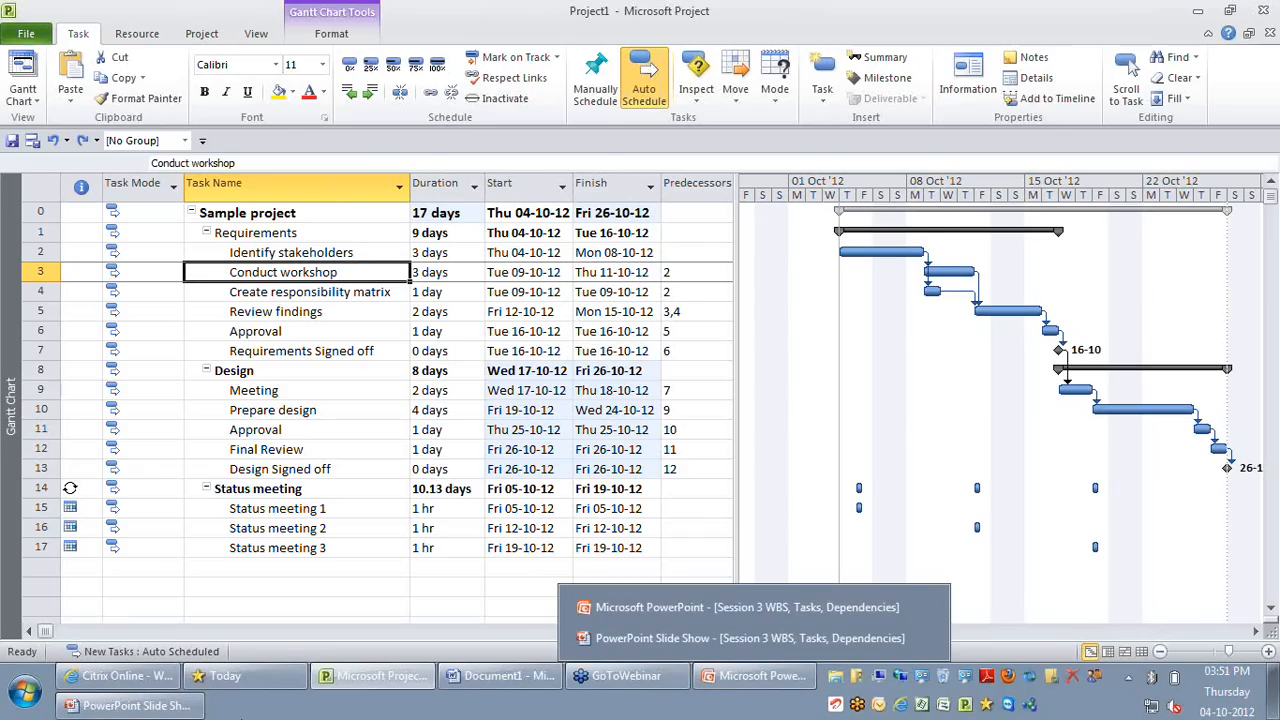
{"action": "left_click", "coordinate": [130, 706]}
{"action": "left_click", "coordinate": [166, 566]}
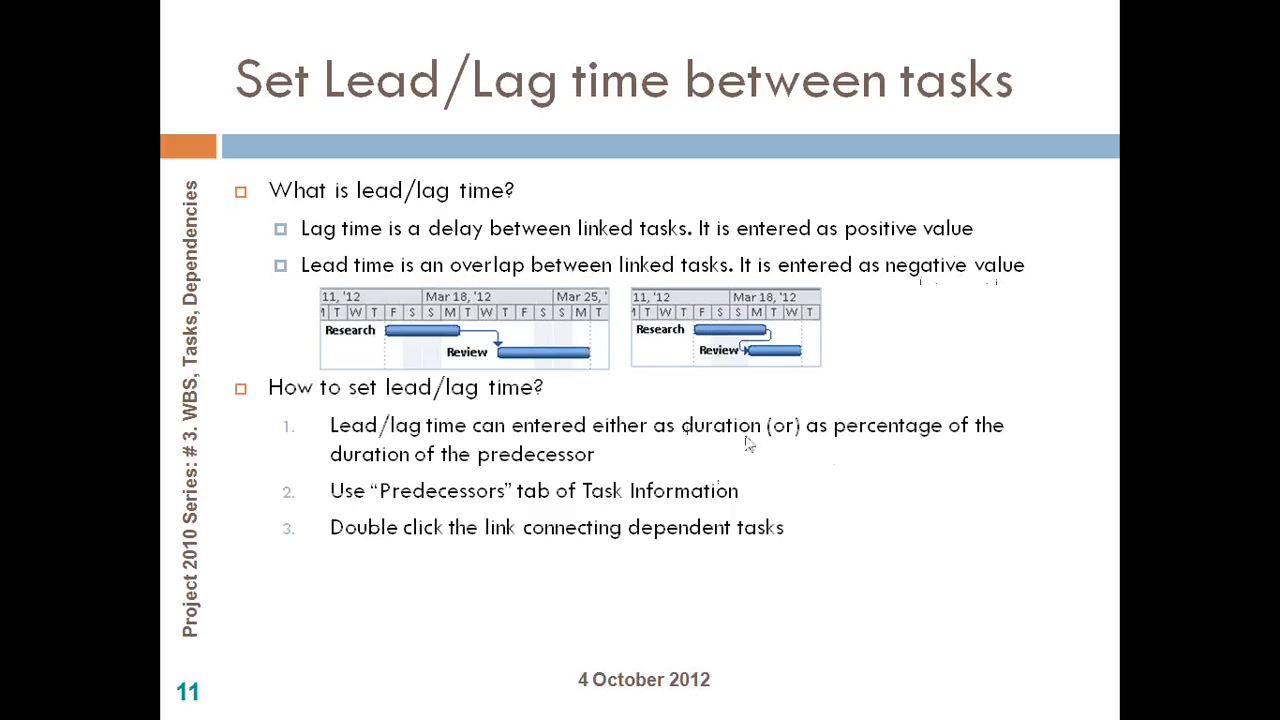
{"action": "left_click", "coordinate": [984, 471]}
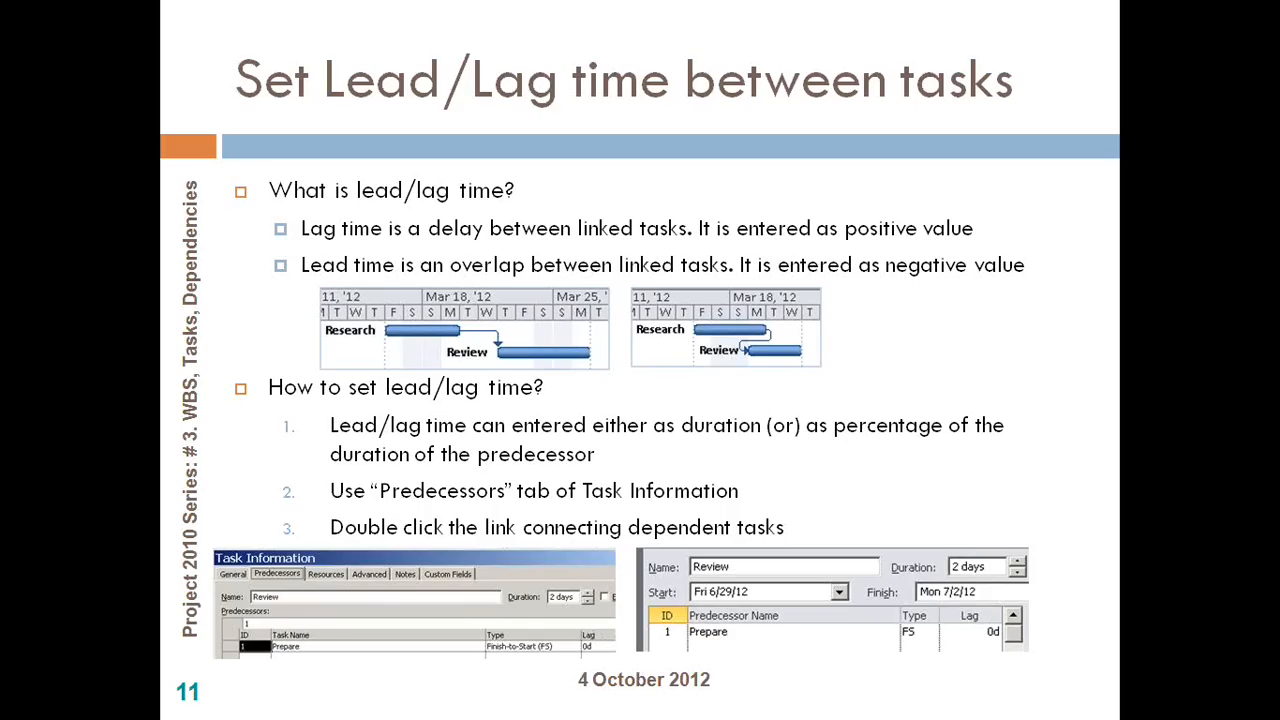
{"action": "key", "text": "Right"}
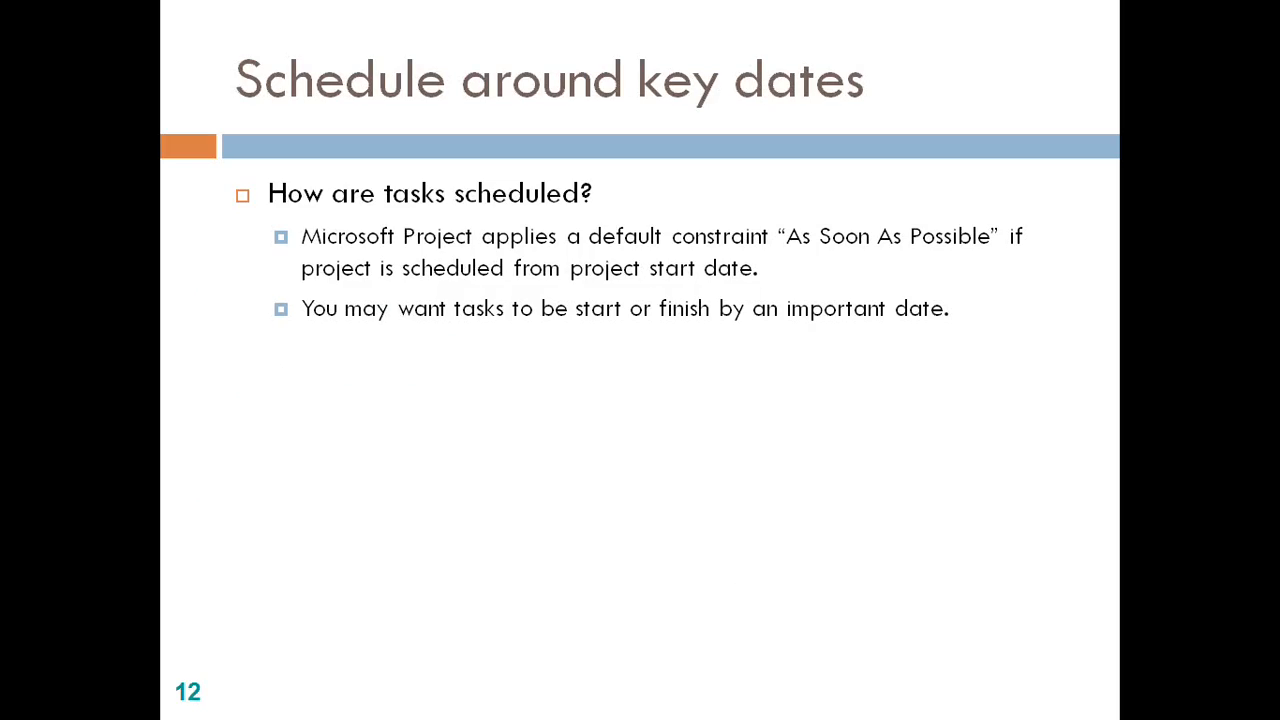
- Switch to Microsoft Project and check the constraint settings of the Identify stakeholders and Status meeting 1 tasks
{"action": "key", "text": "alt+Tab"}
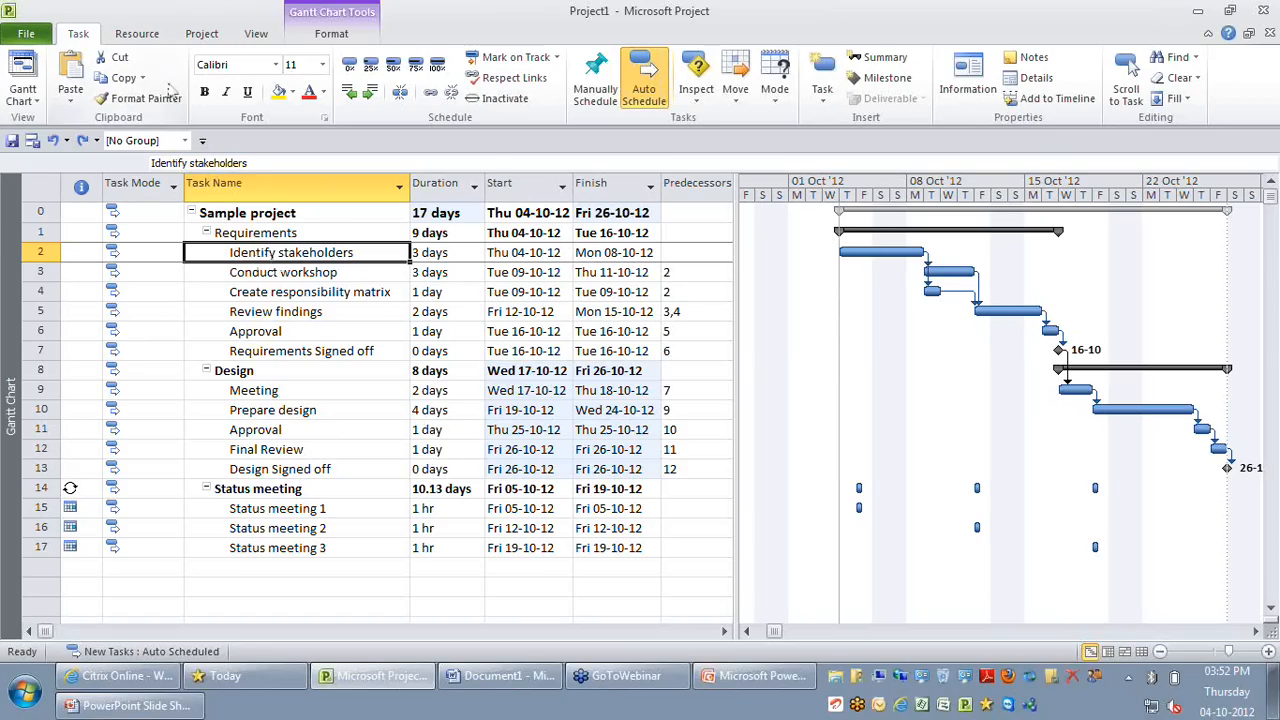
{"action": "left_click", "coordinate": [26, 36]}
{"action": "left_click", "coordinate": [78, 36]}
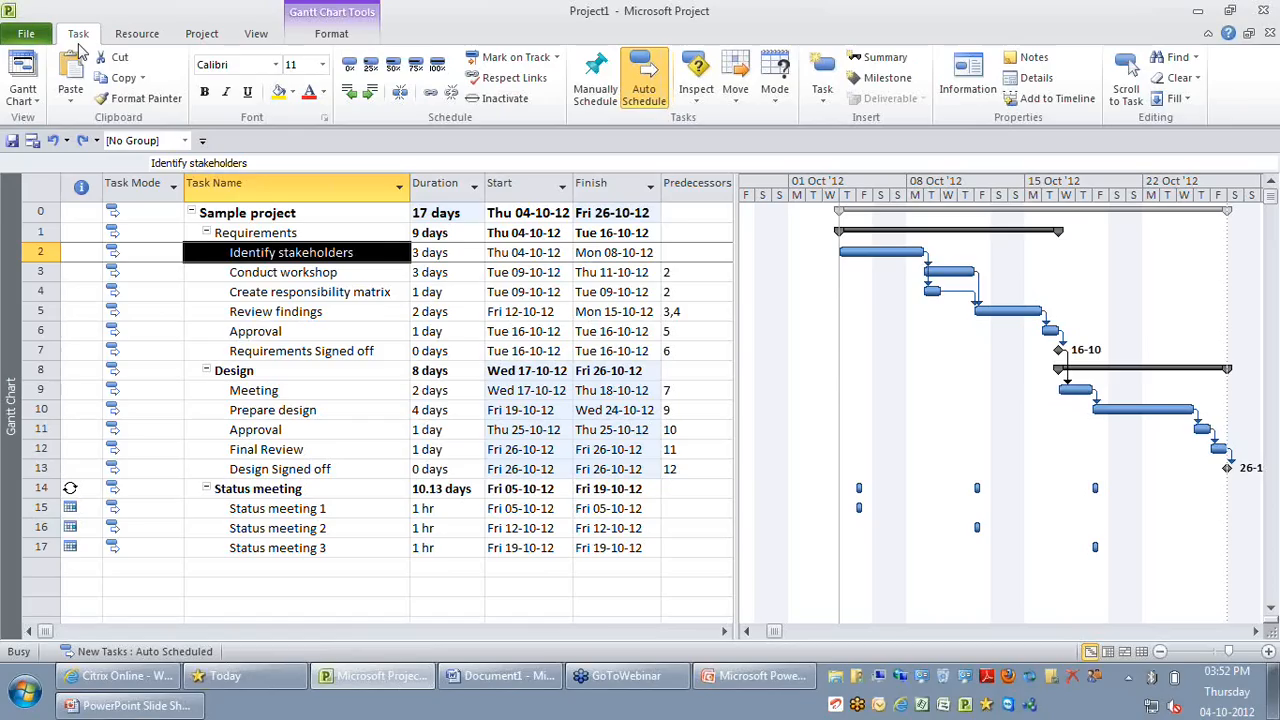
{"action": "double_click", "coordinate": [282, 258]}
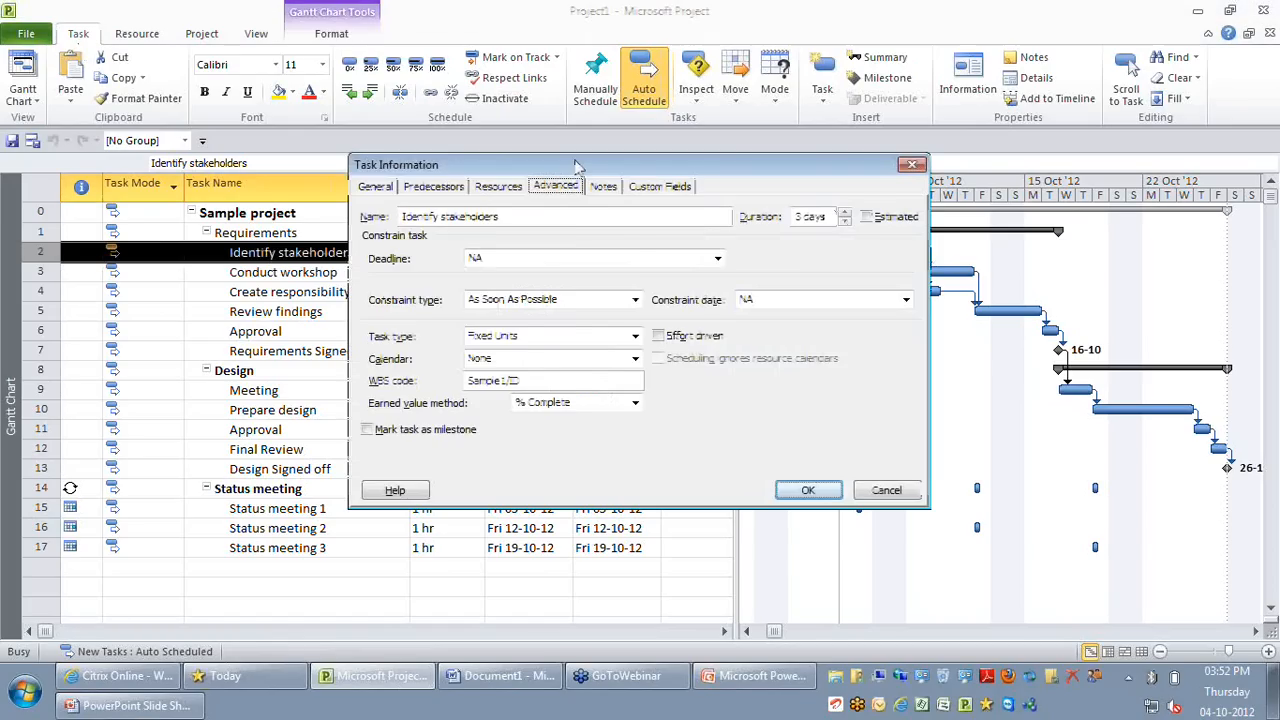
{"action": "left_click_drag", "start_coordinate": [578, 167], "coordinate": [869, 200]}
{"action": "left_click", "coordinate": [1171, 528]}
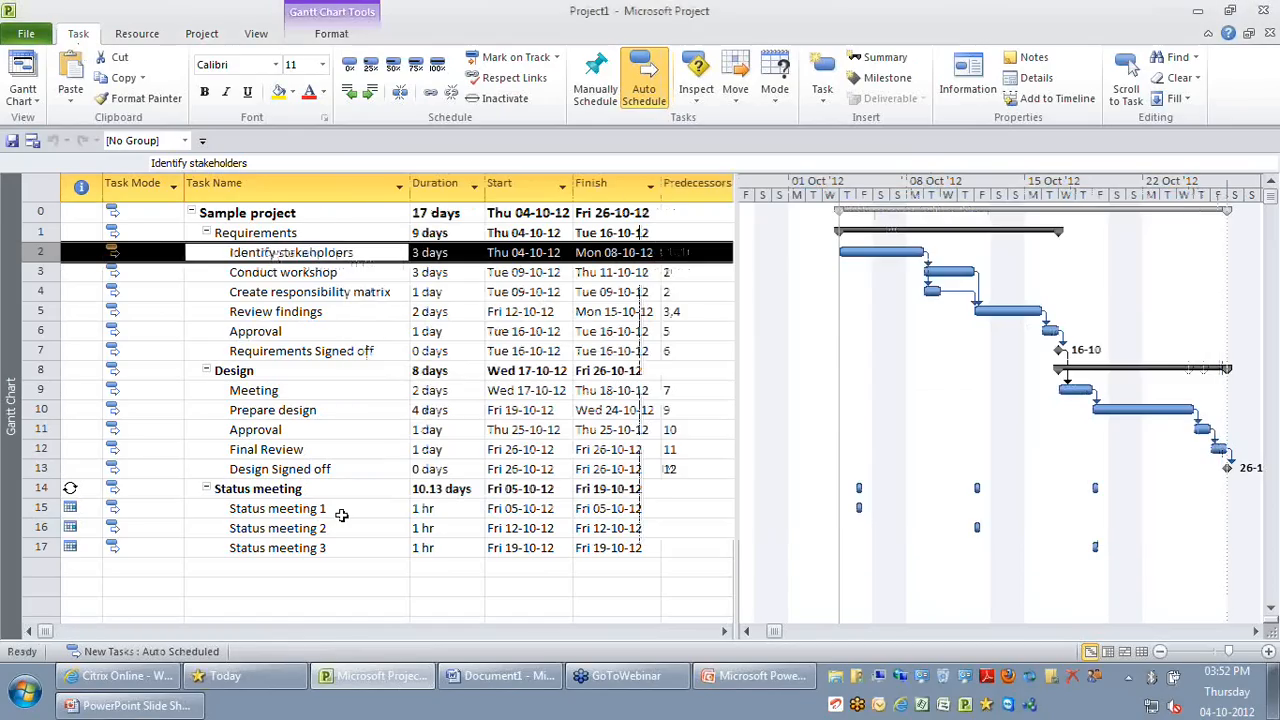
{"action": "double_click", "coordinate": [341, 511]}
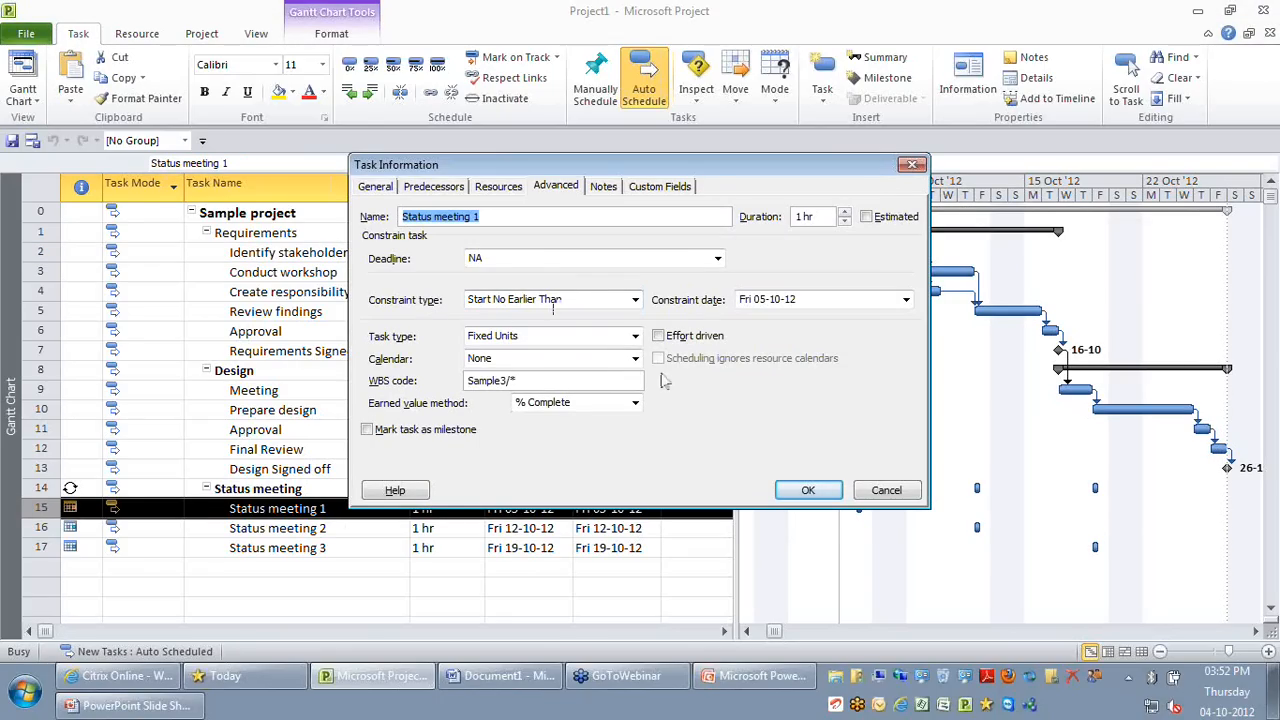
{"action": "left_click", "coordinate": [886, 492]}
- Show the Task Inspector for Conduct workshop and check the factors affecting its start and finish dates
{"action": "left_click", "coordinate": [368, 276]}
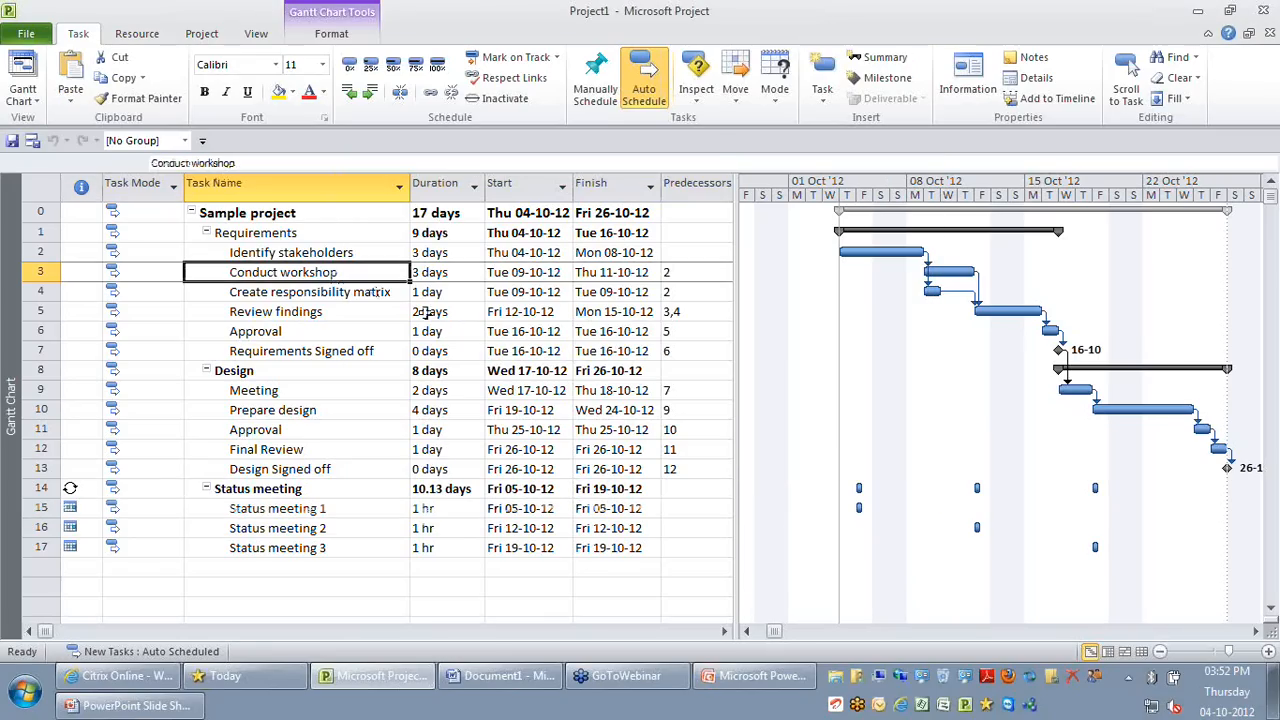
{"action": "left_click", "coordinate": [332, 298]}
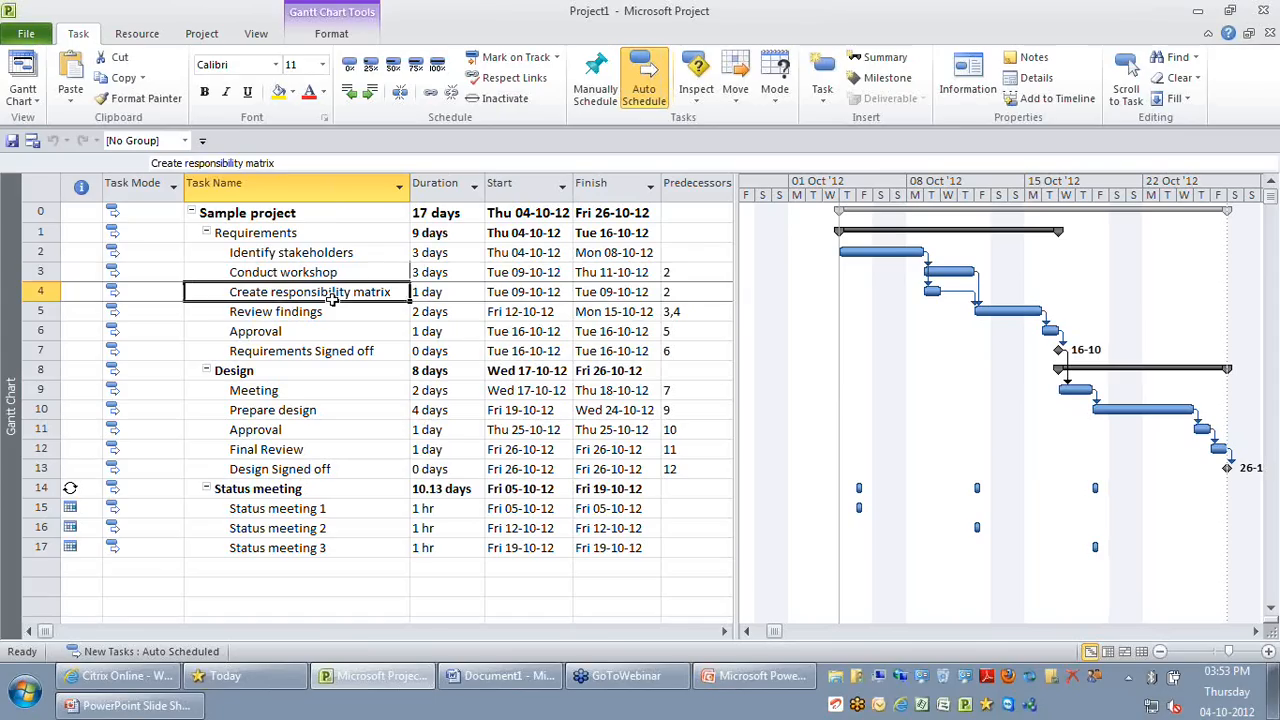
{"action": "left_click", "coordinate": [325, 275]}
{"action": "left_click", "coordinate": [706, 68]}
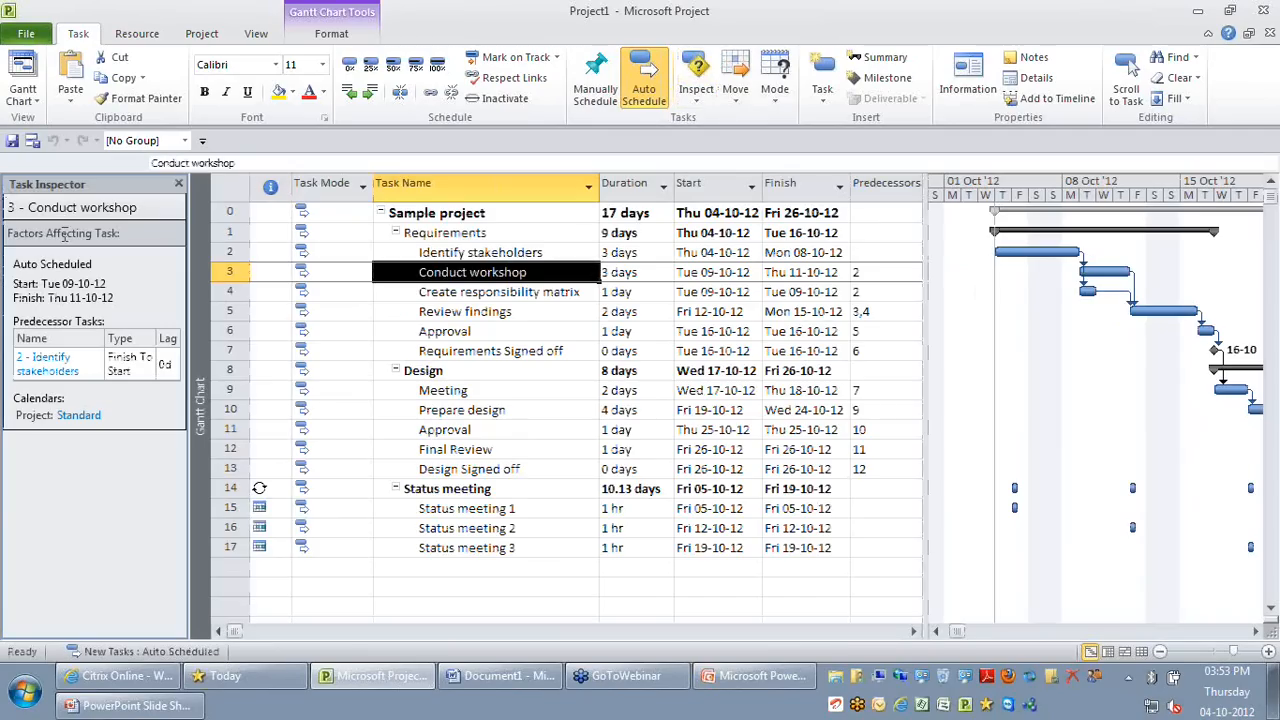
{"action": "left_click_drag", "start_coordinate": [119, 234], "coordinate": [8, 234]}
{"action": "left_click", "coordinate": [700, 277]}
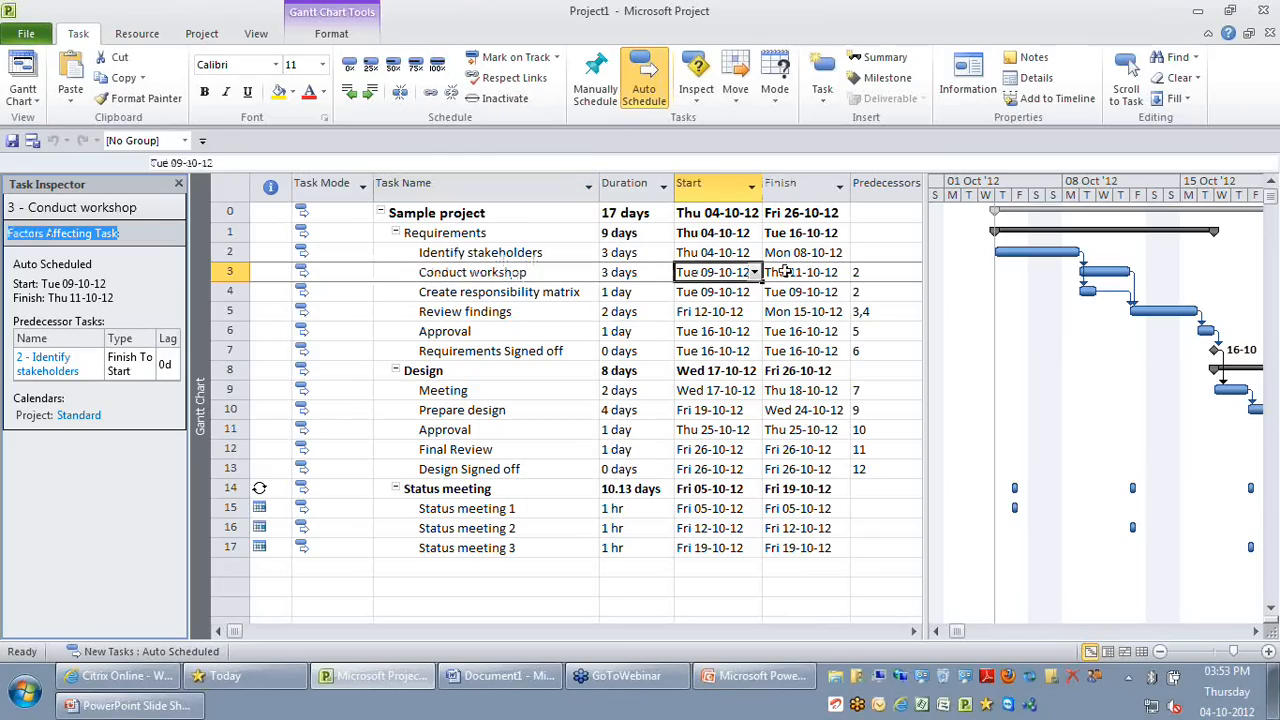
{"action": "left_click", "coordinate": [785, 272]}
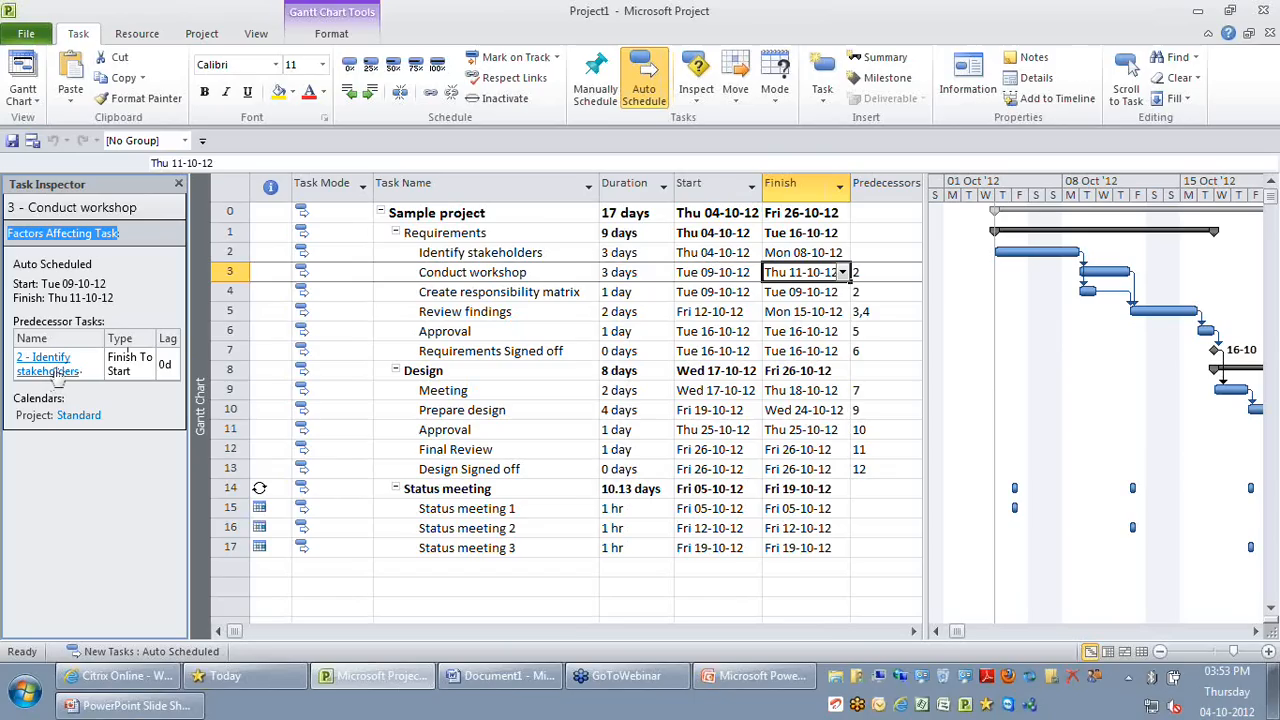
- Set the duration of Identify stakeholders to 4 days and check the dates of Conduct workshop
{"action": "left_click", "coordinate": [632, 253]}
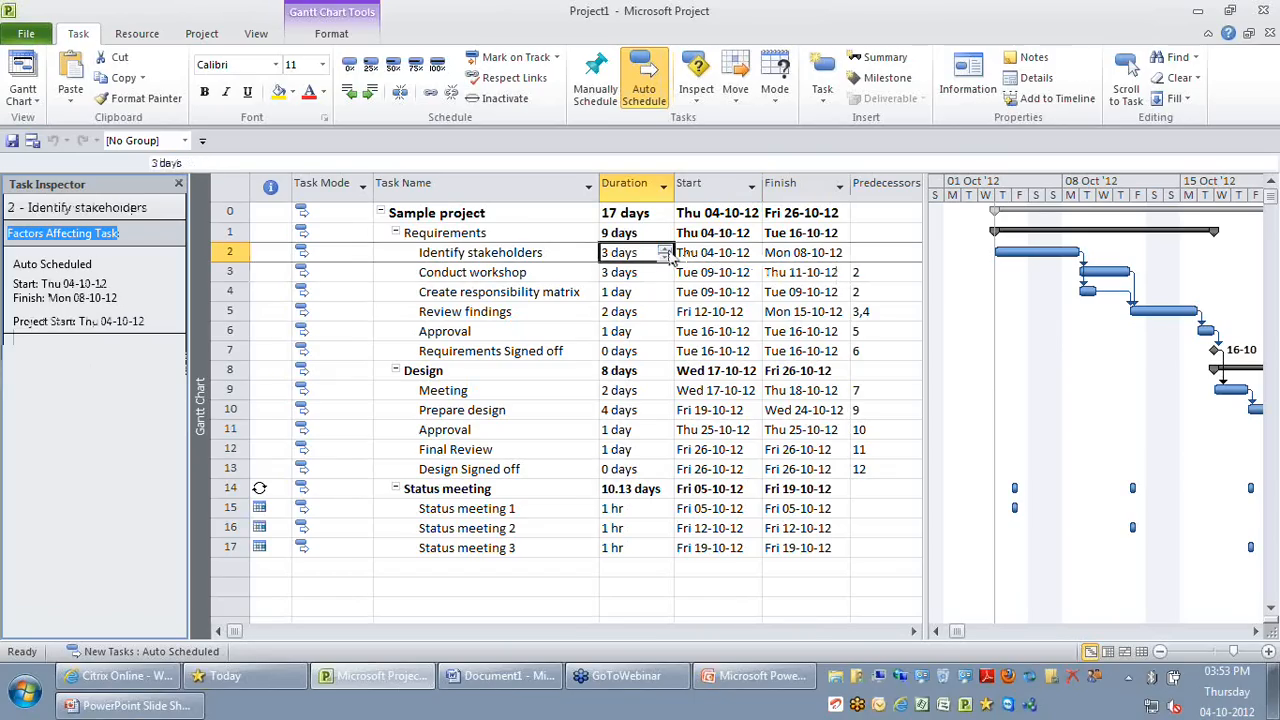
{"action": "left_click", "coordinate": [665, 249]}
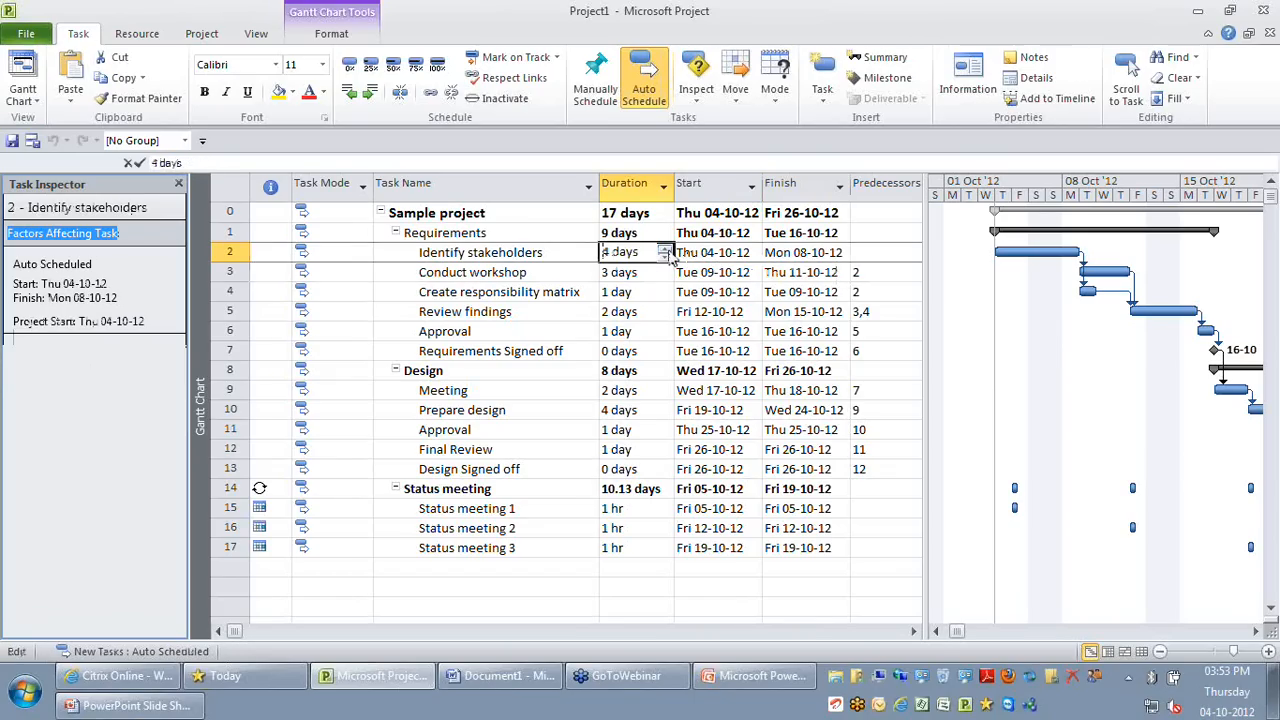
{"action": "key", "text": "Return"}
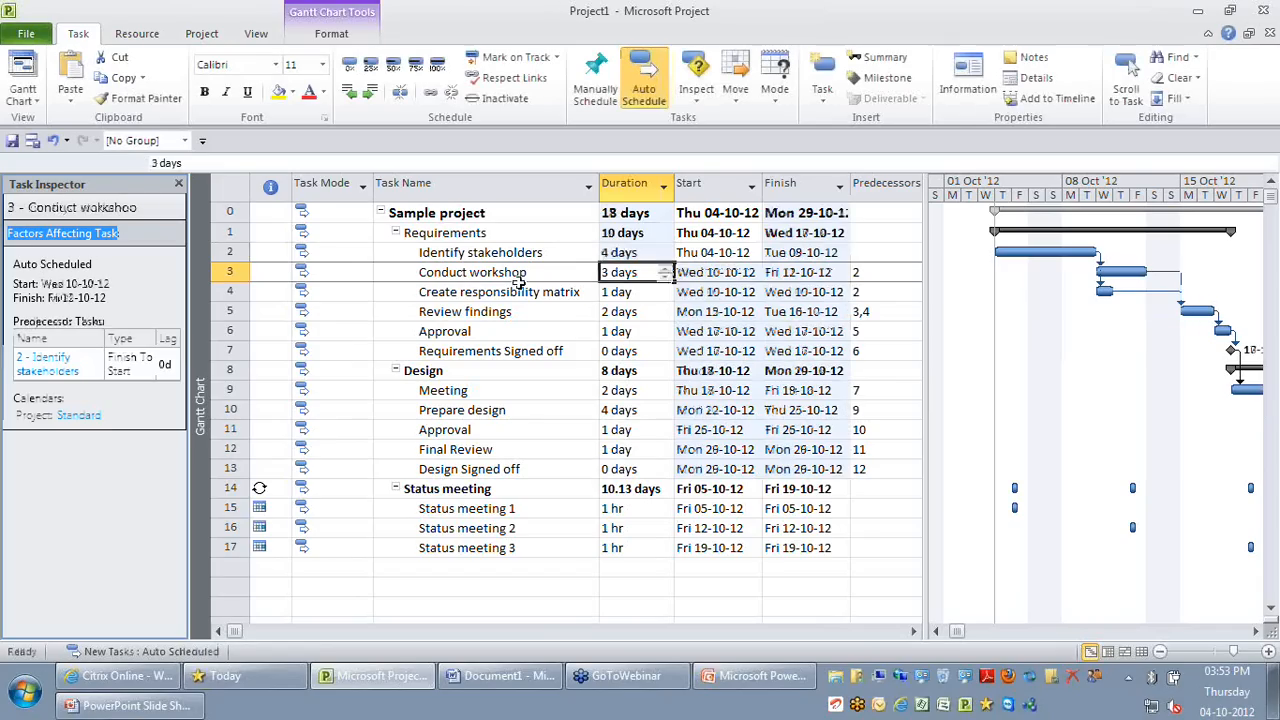
{"action": "key", "text": "Right"}
{"action": "key", "text": "Right"}
- Show the advanced task information of Conduct workshop and review the available constraint types
{"action": "left_click", "coordinate": [530, 275]}
{"action": "double_click", "coordinate": [533, 274]}
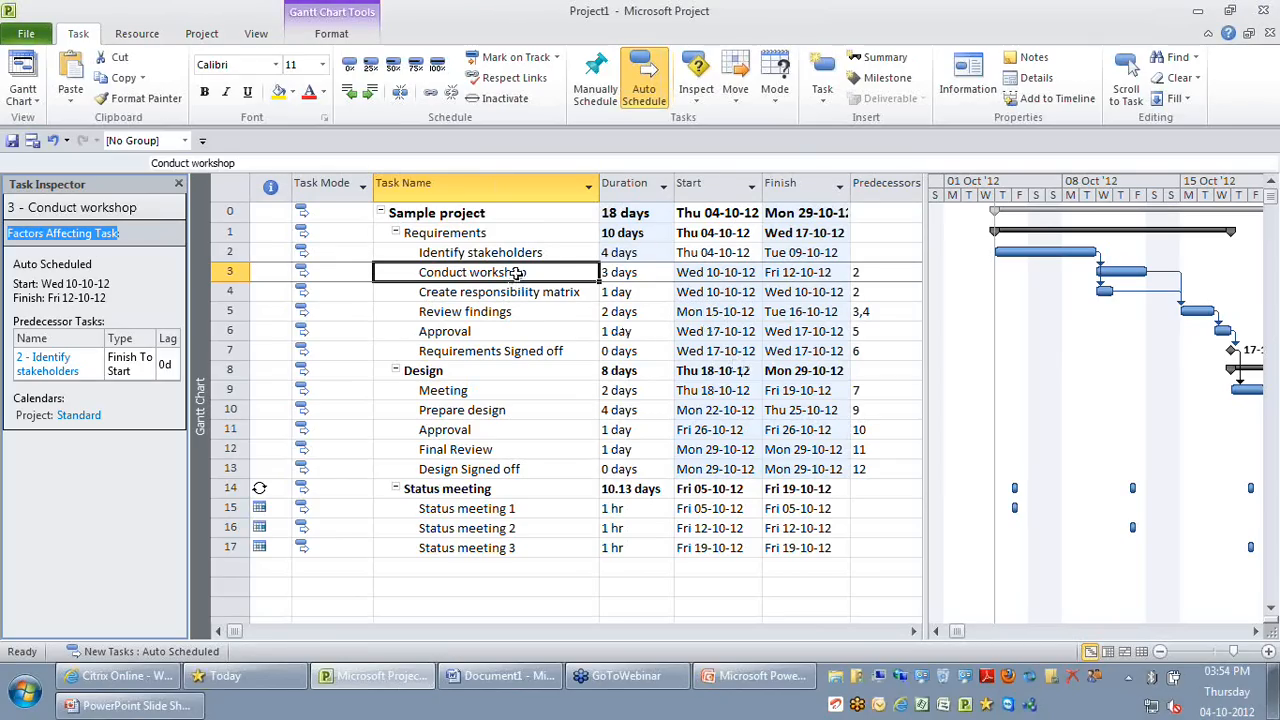
{"action": "left_click_drag", "start_coordinate": [516, 272], "coordinate": [518, 280]}
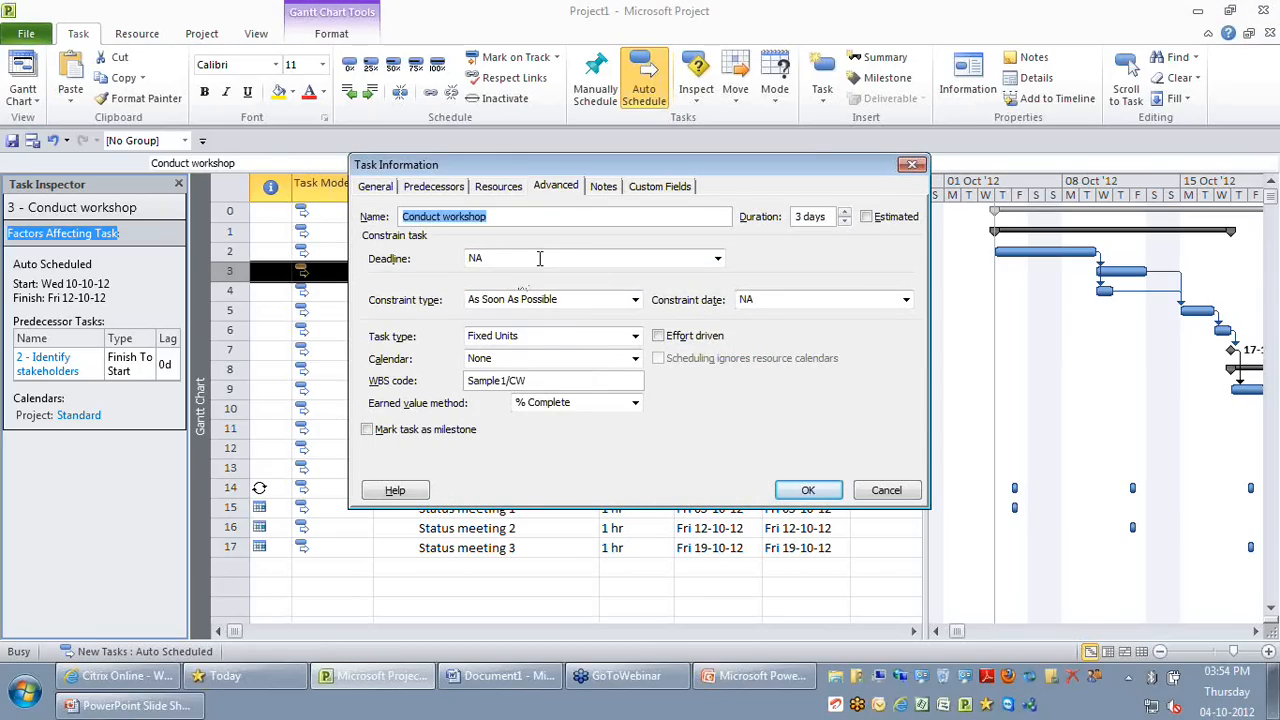
{"action": "left_click", "coordinate": [590, 301]}
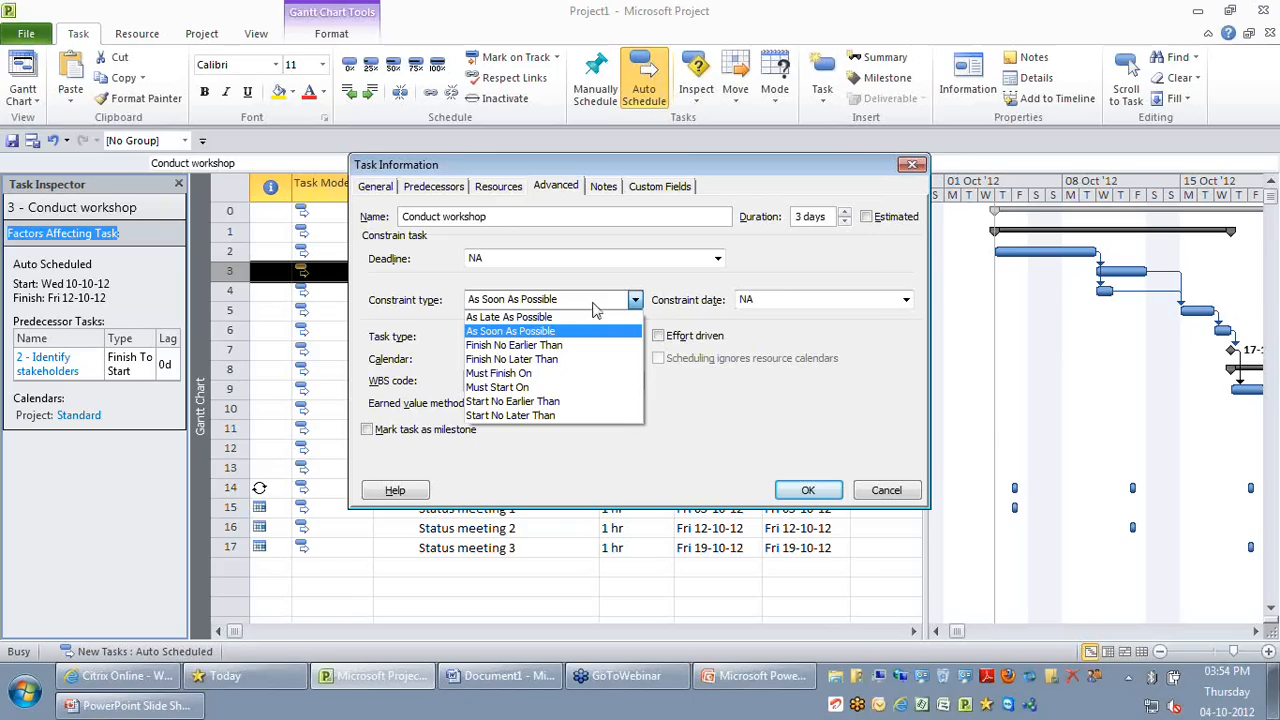
{"action": "left_click", "coordinate": [596, 306]}
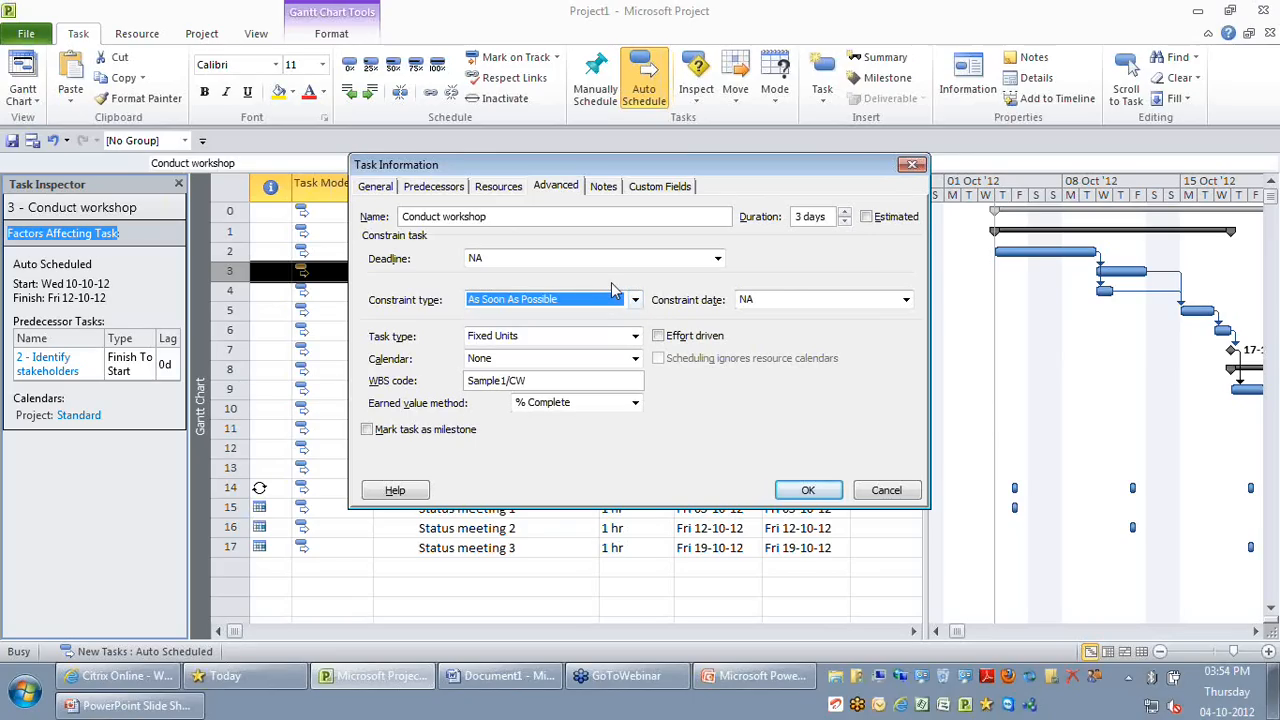
- Choose a Must Start On constraint for Conduct workshop with the constraint date Fri 12-10-12
{"action": "left_click", "coordinate": [602, 302]}
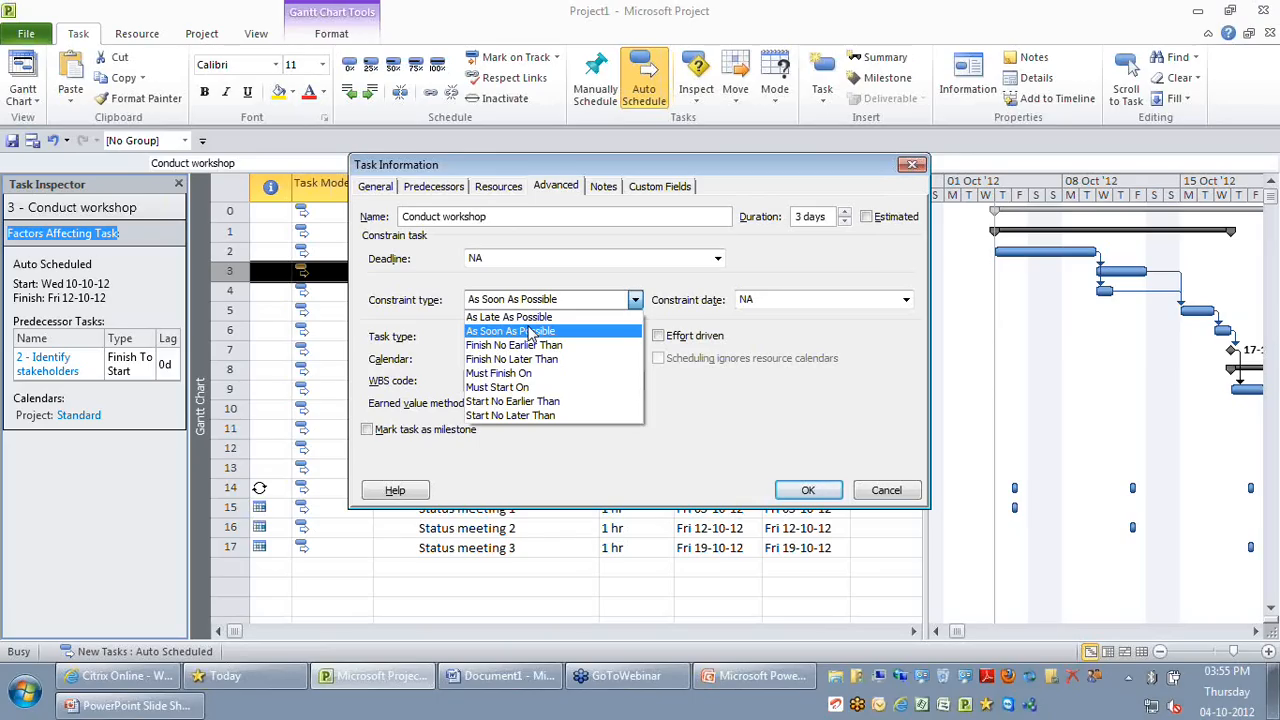
{"action": "left_click", "coordinate": [527, 387]}
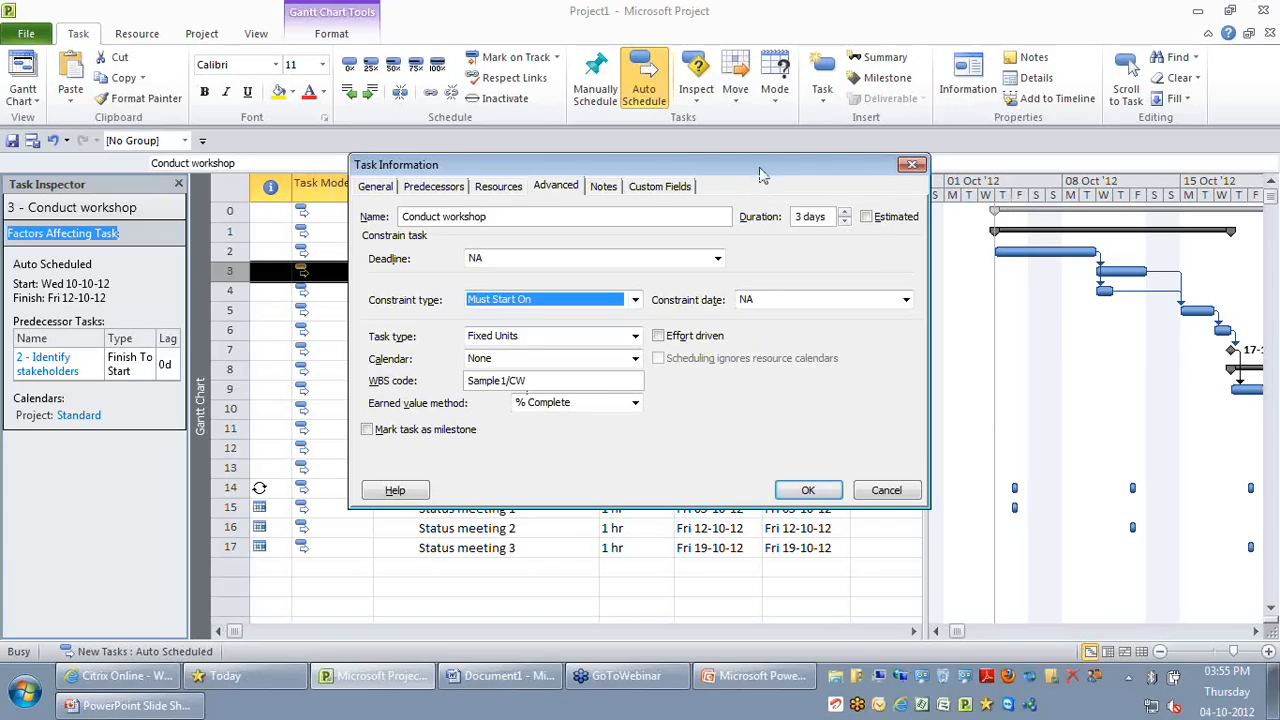
{"action": "left_click_drag", "start_coordinate": [760, 175], "coordinate": [744, 286]}
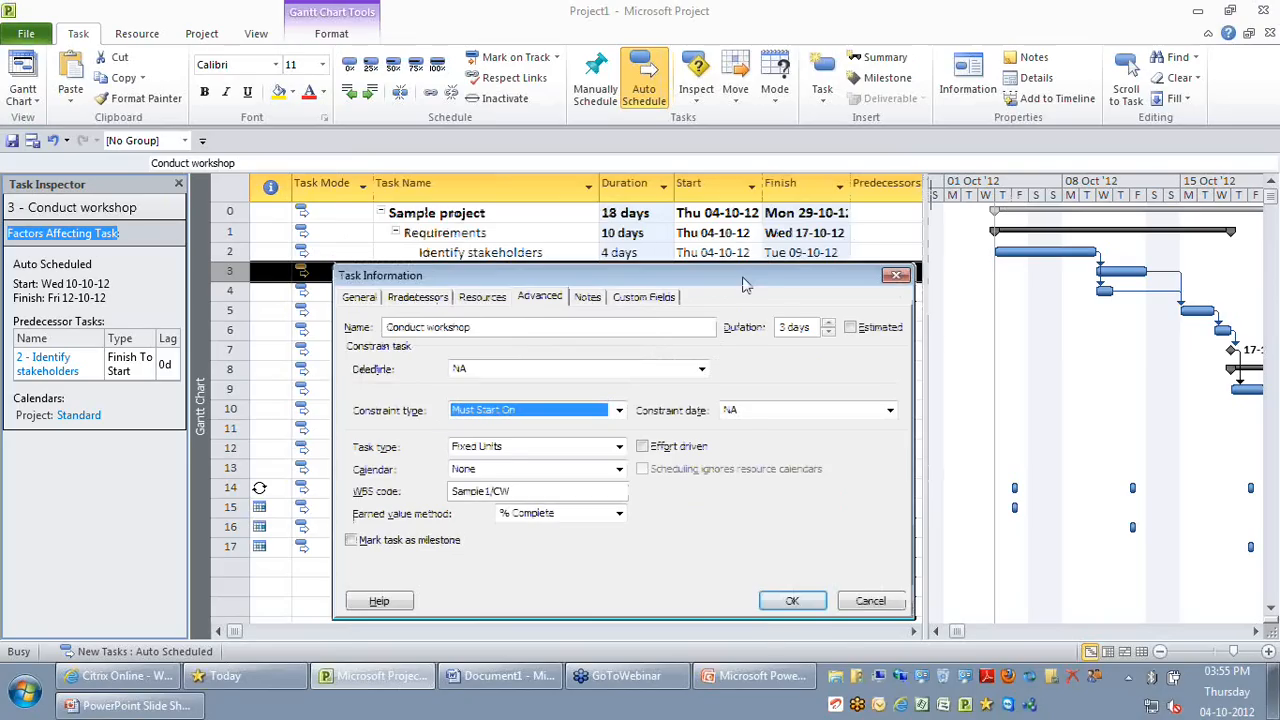
{"action": "left_click_drag", "start_coordinate": [743, 285], "coordinate": [753, 315]}
{"action": "left_click", "coordinate": [900, 441]}
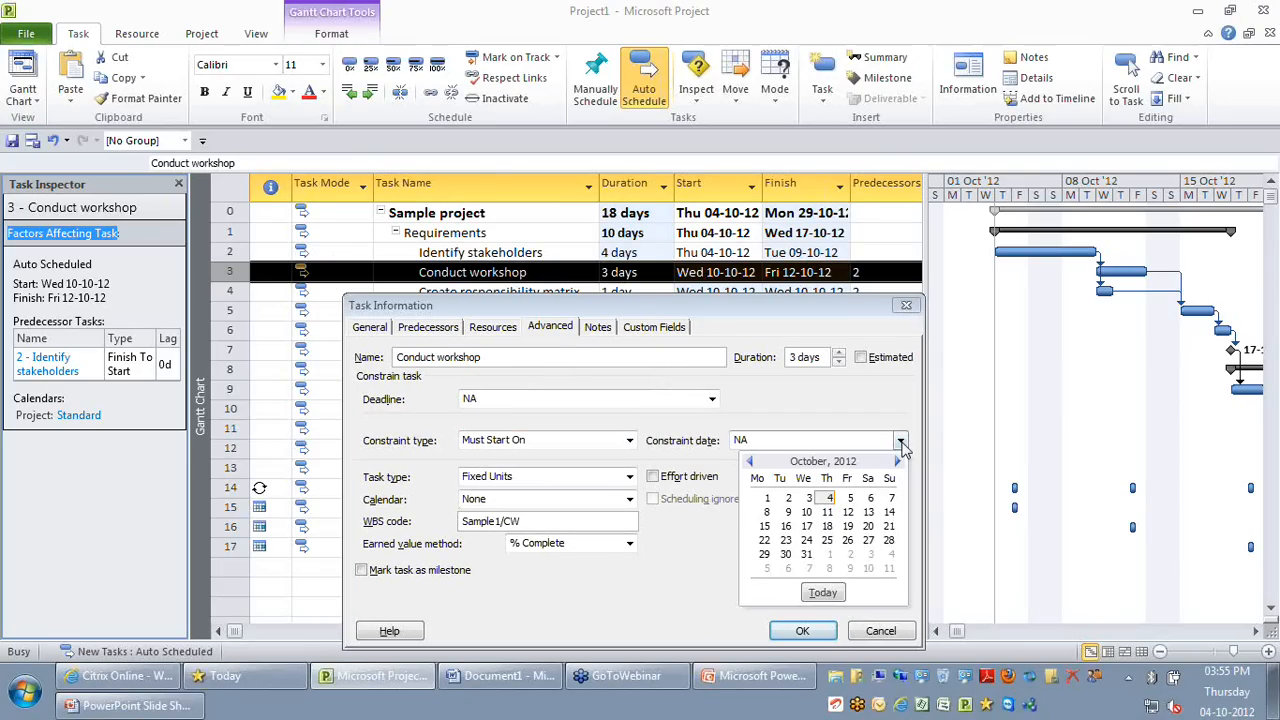
{"action": "left_click", "coordinate": [847, 512]}
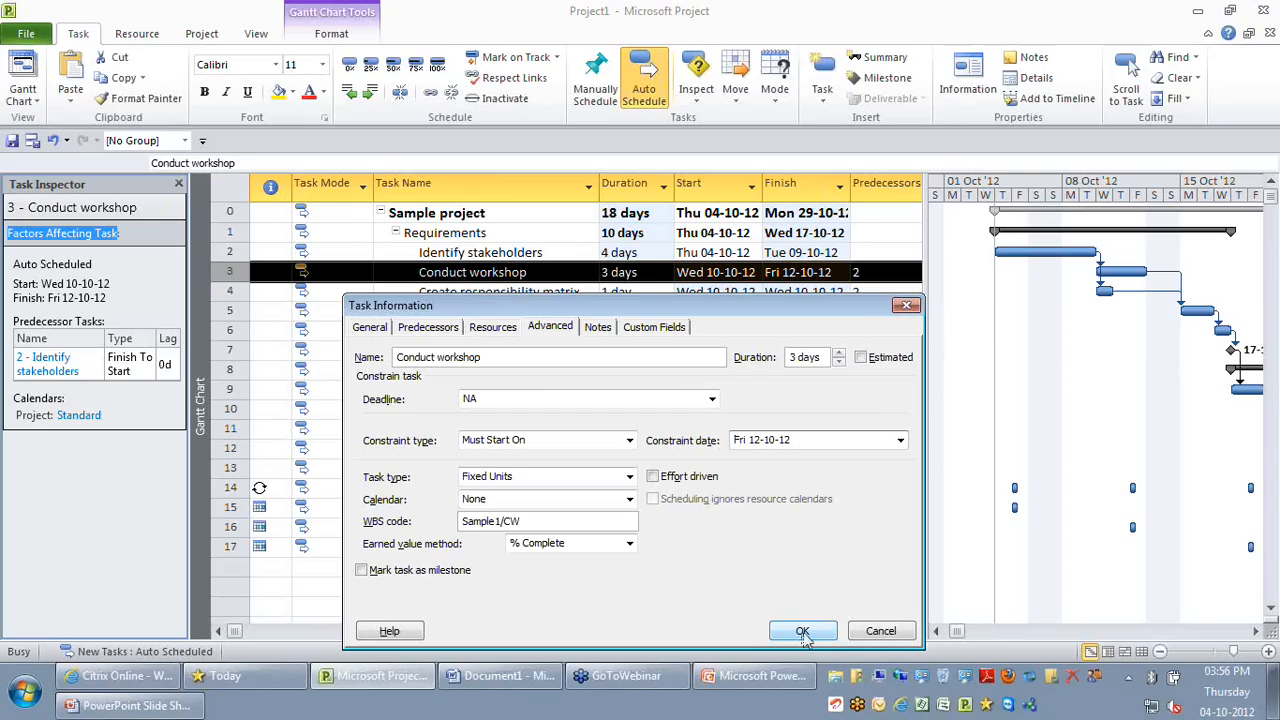
- Apply the task information changes and continue with the Must Start On constraint in the Planning Wizard
{"action": "left_click", "coordinate": [803, 632]}
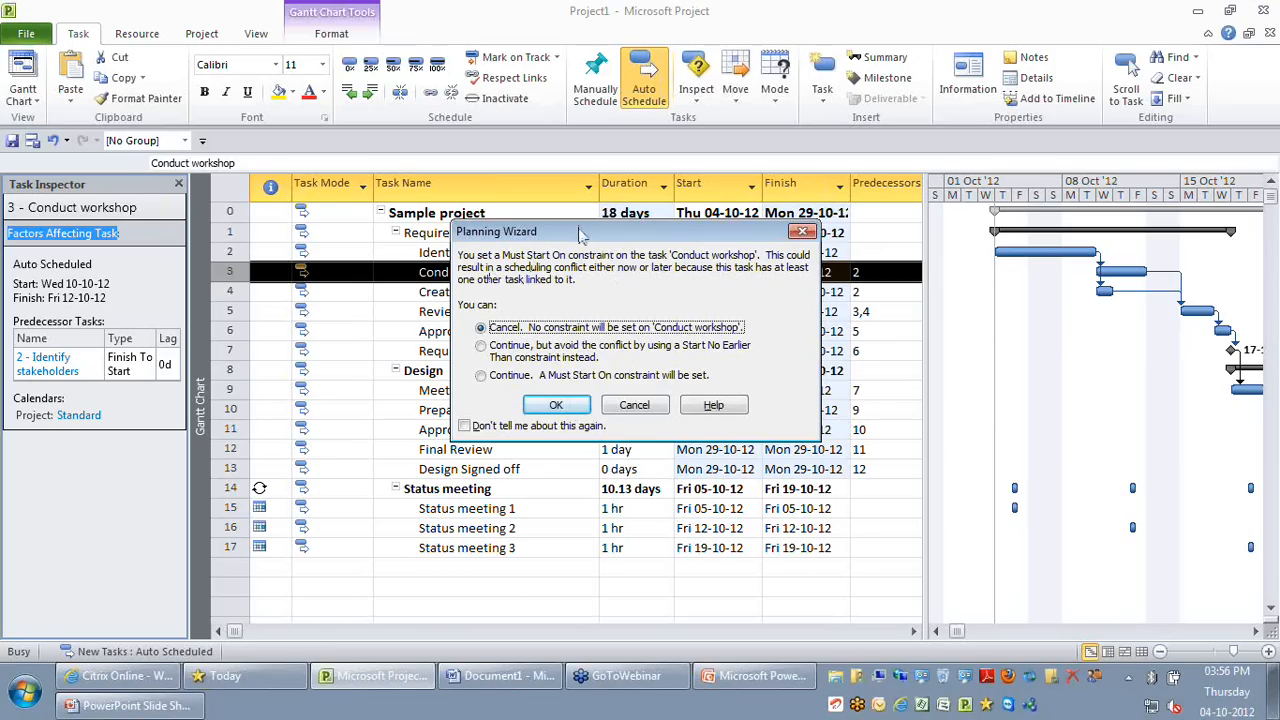
{"action": "left_click_drag", "start_coordinate": [581, 234], "coordinate": [569, 280]}
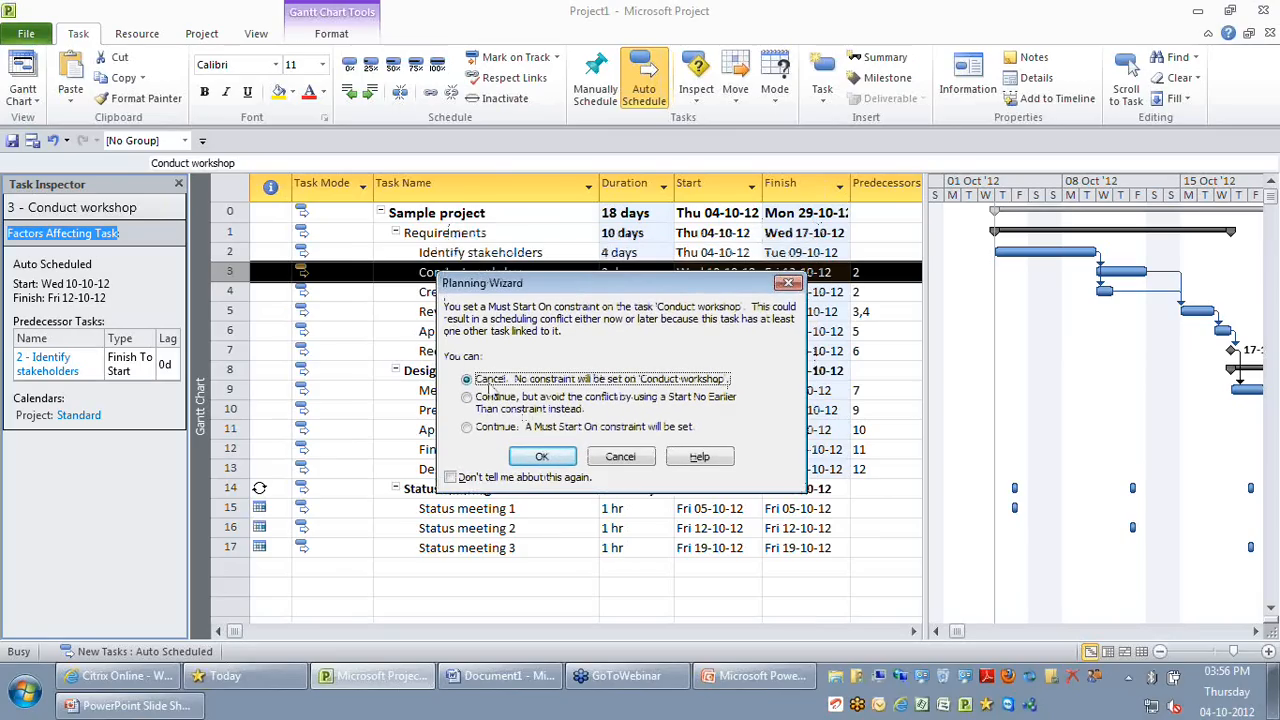
{"action": "left_click", "coordinate": [686, 414]}
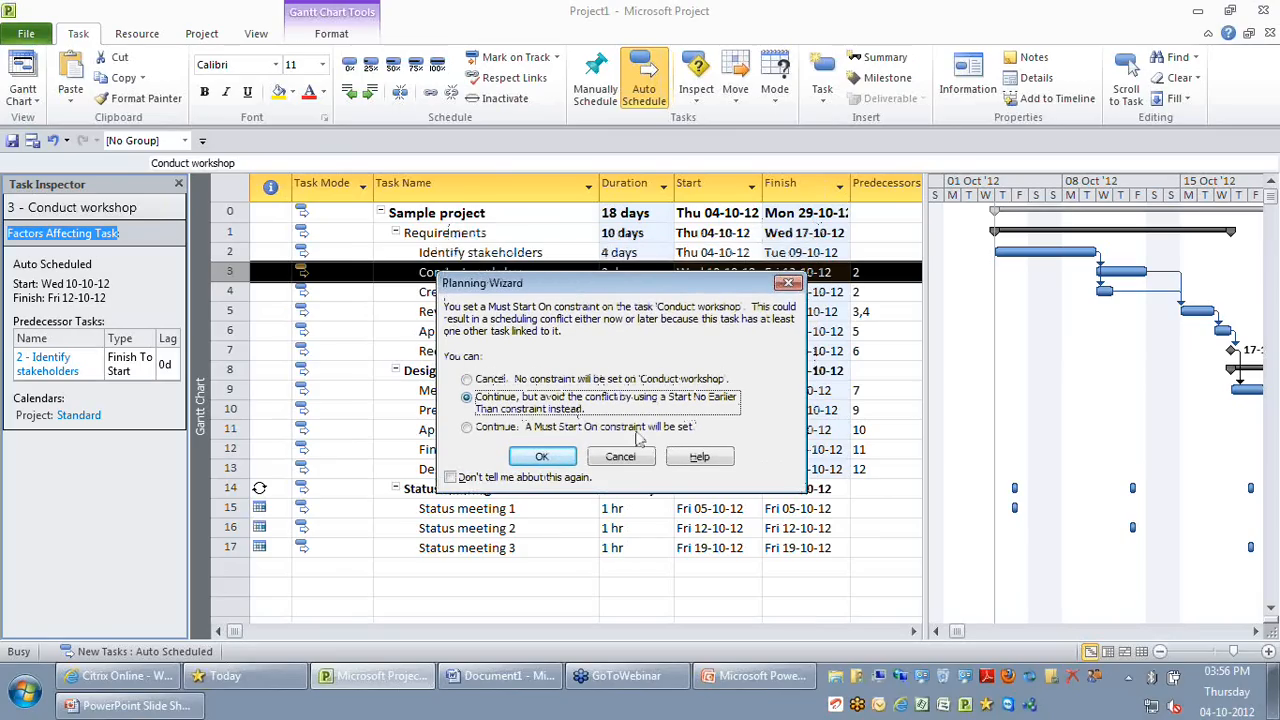
{"action": "left_click", "coordinate": [575, 432]}
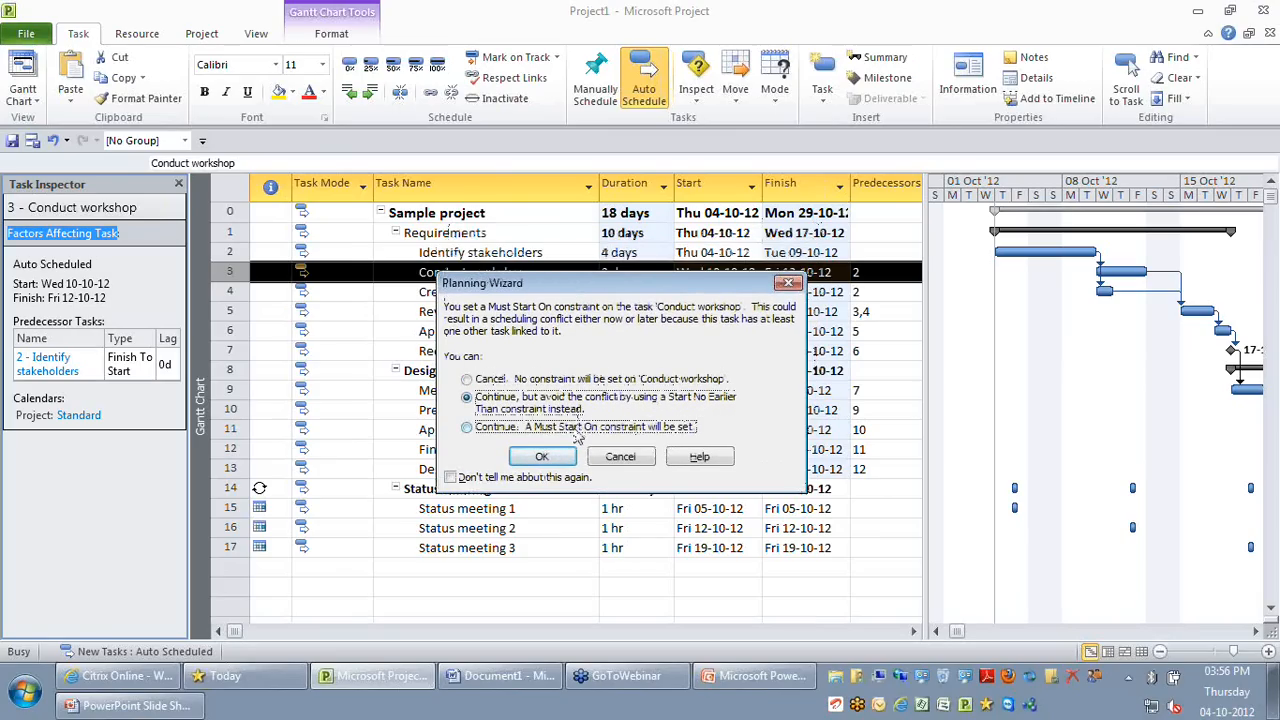
{"action": "left_click", "coordinate": [577, 430]}
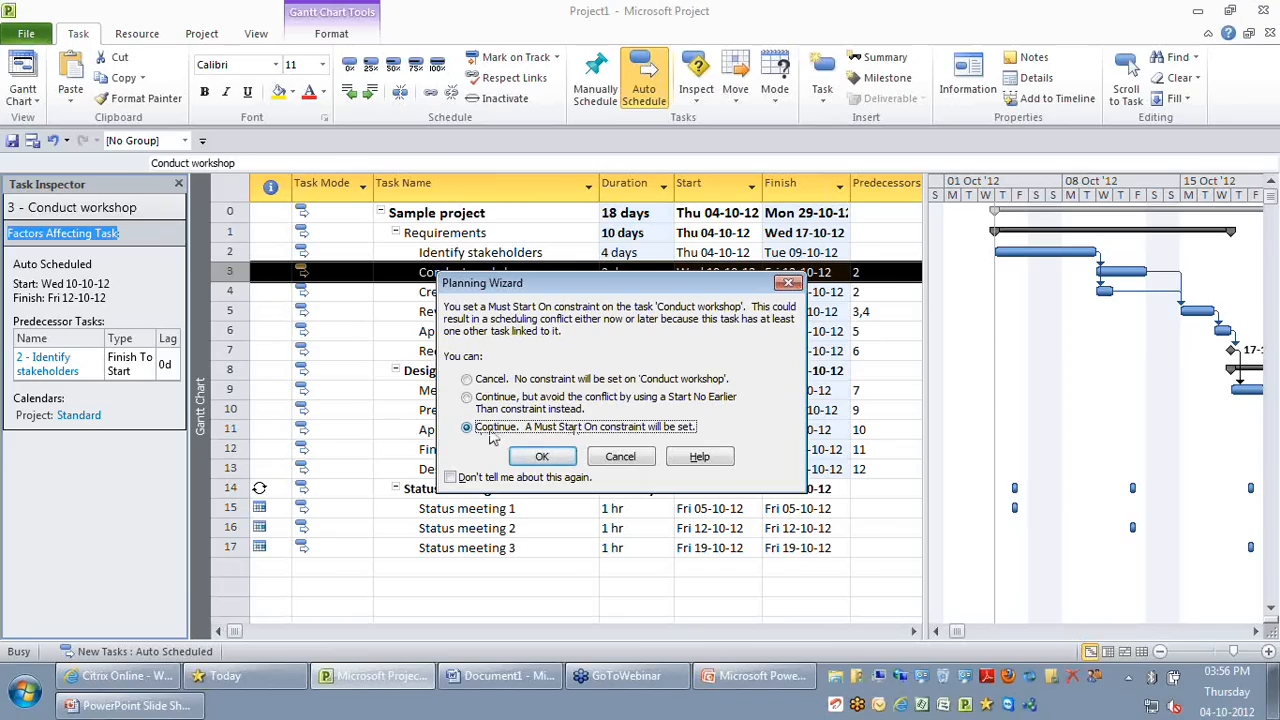
{"action": "left_click", "coordinate": [562, 459]}
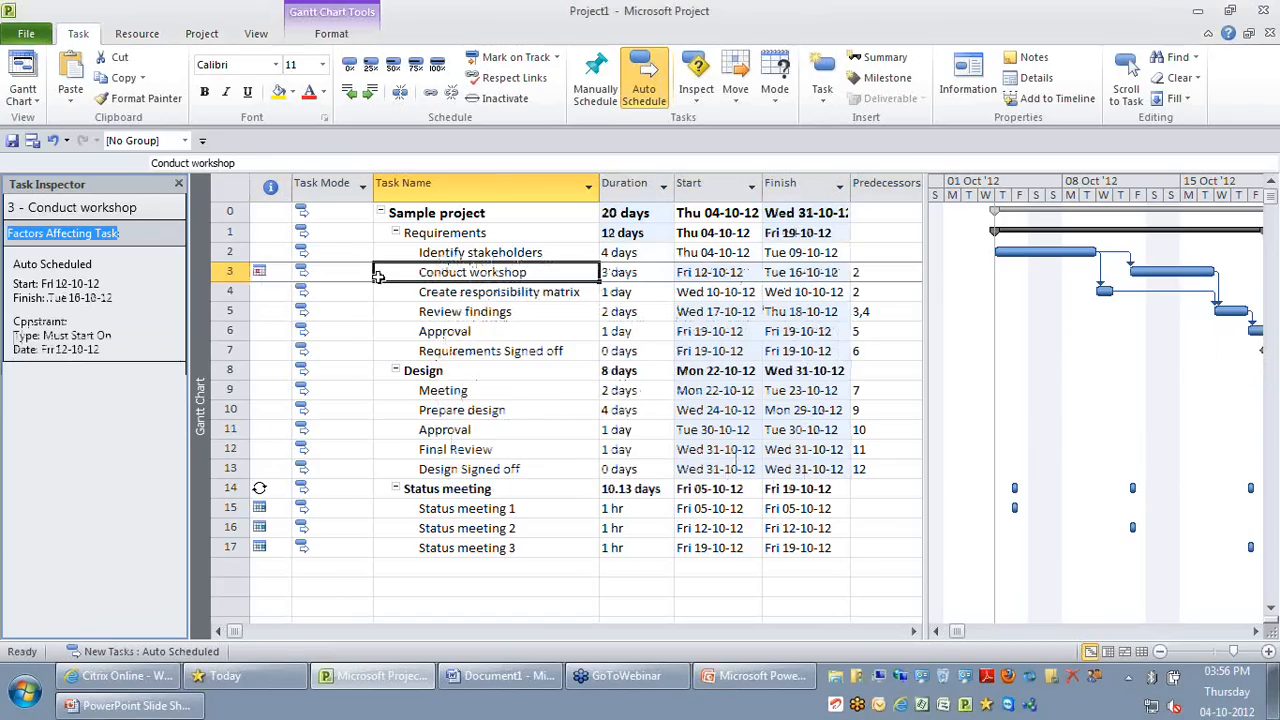
- Set the duration of Identify stakeholders to 10 days and compare its finish date with the start of Conduct workshop
{"action": "left_click", "coordinate": [483, 251]}
{"action": "left_click", "coordinate": [618, 252]}
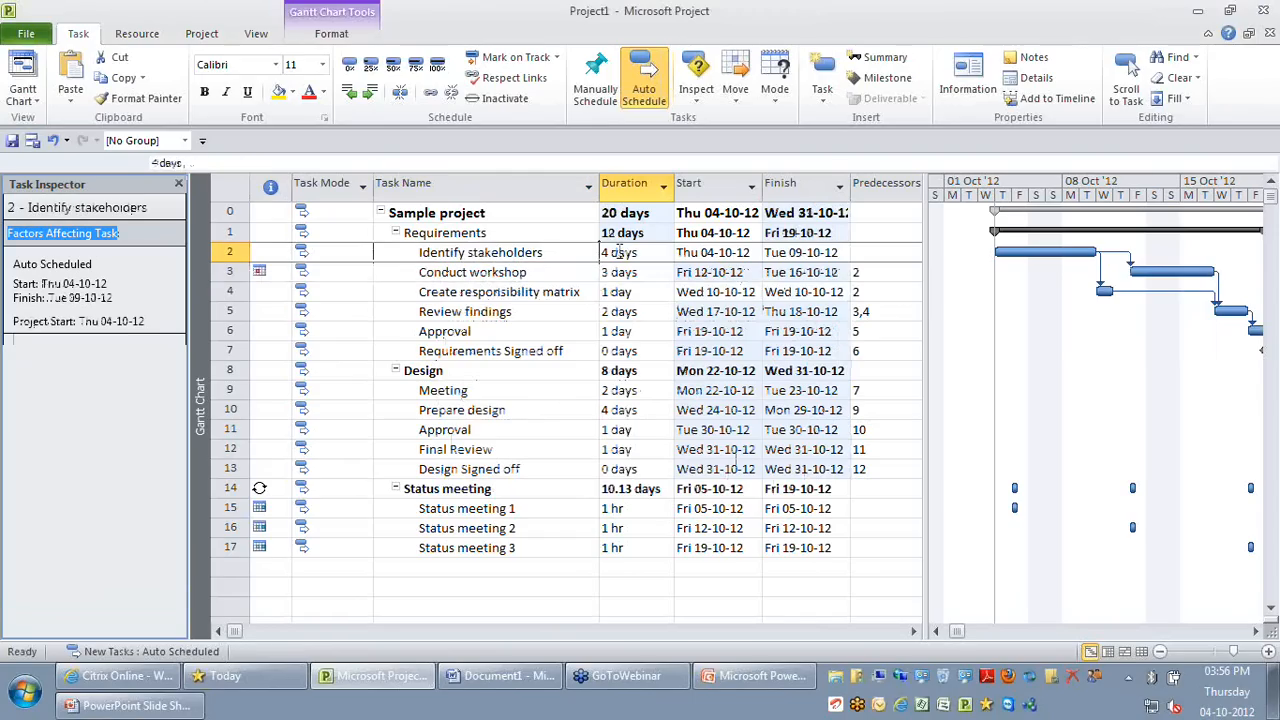
{"action": "left_click", "coordinate": [618, 252]}
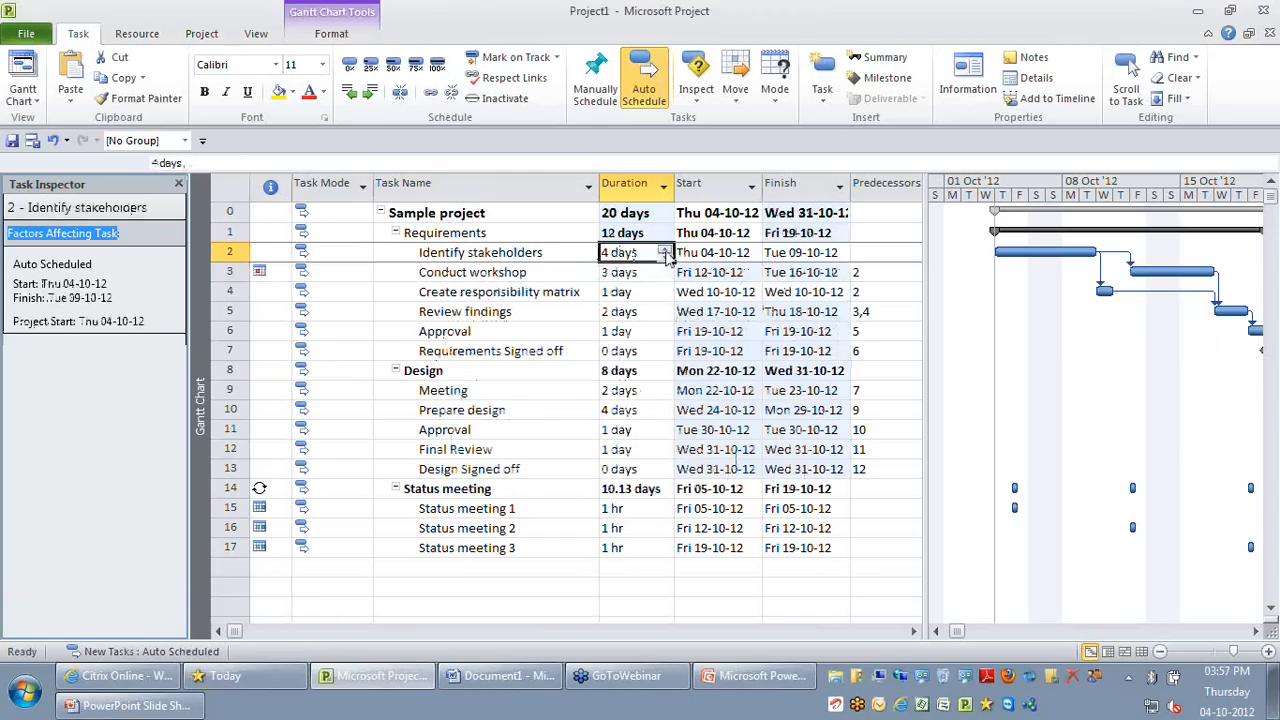
{"action": "left_click", "coordinate": [665, 249]}
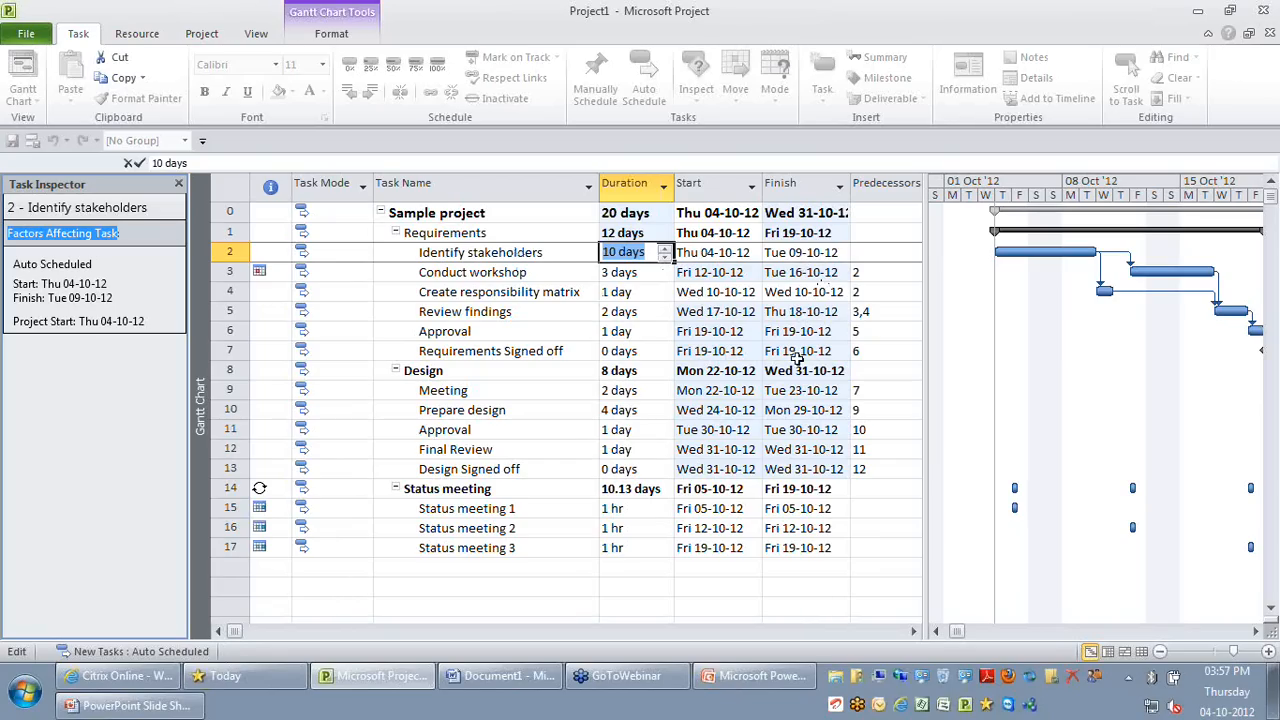
{"action": "key", "text": "Escape"}
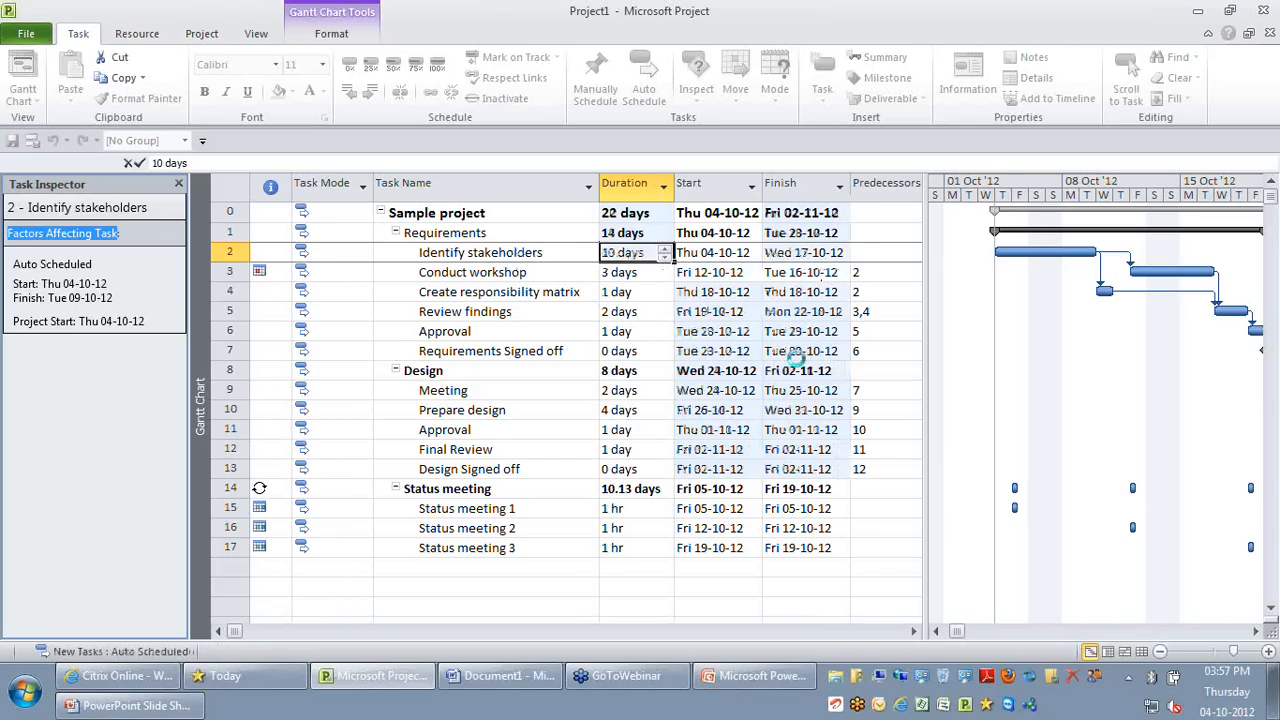
{"action": "left_click", "coordinate": [795, 356]}
{"action": "left_click", "coordinate": [826, 257]}
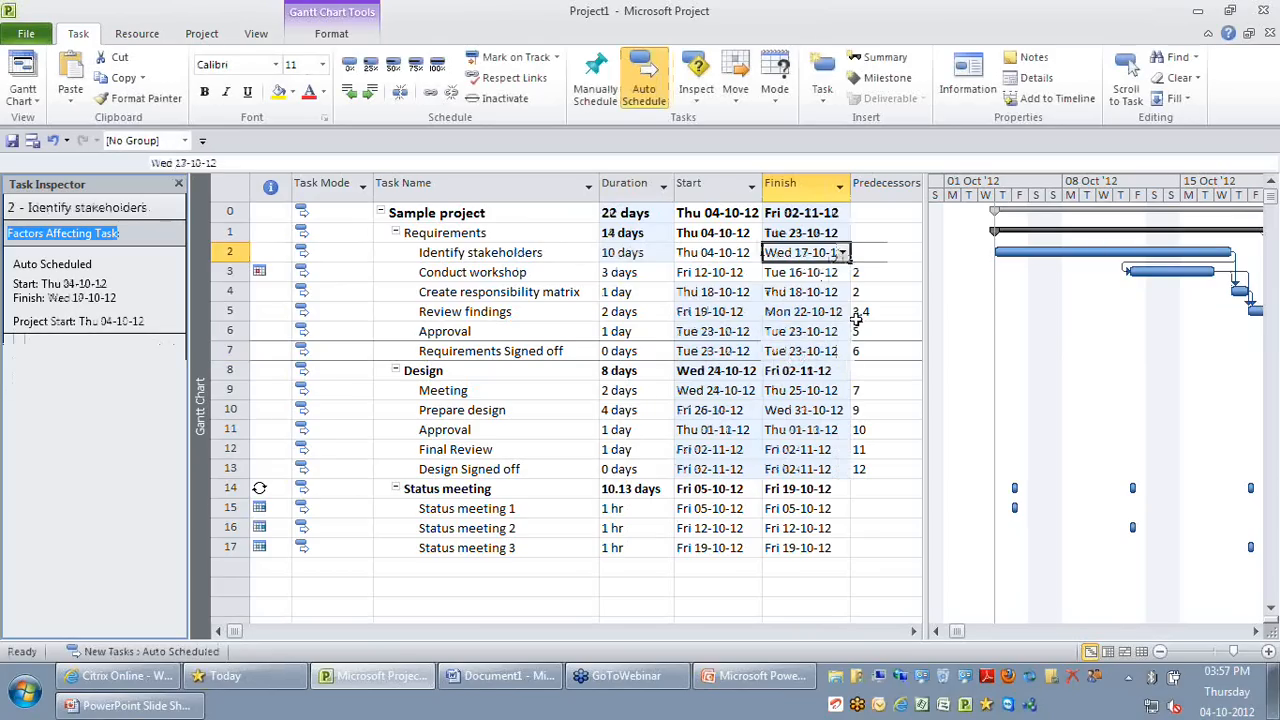
{"action": "left_click", "coordinate": [485, 267]}
{"action": "left_click", "coordinate": [712, 272]}
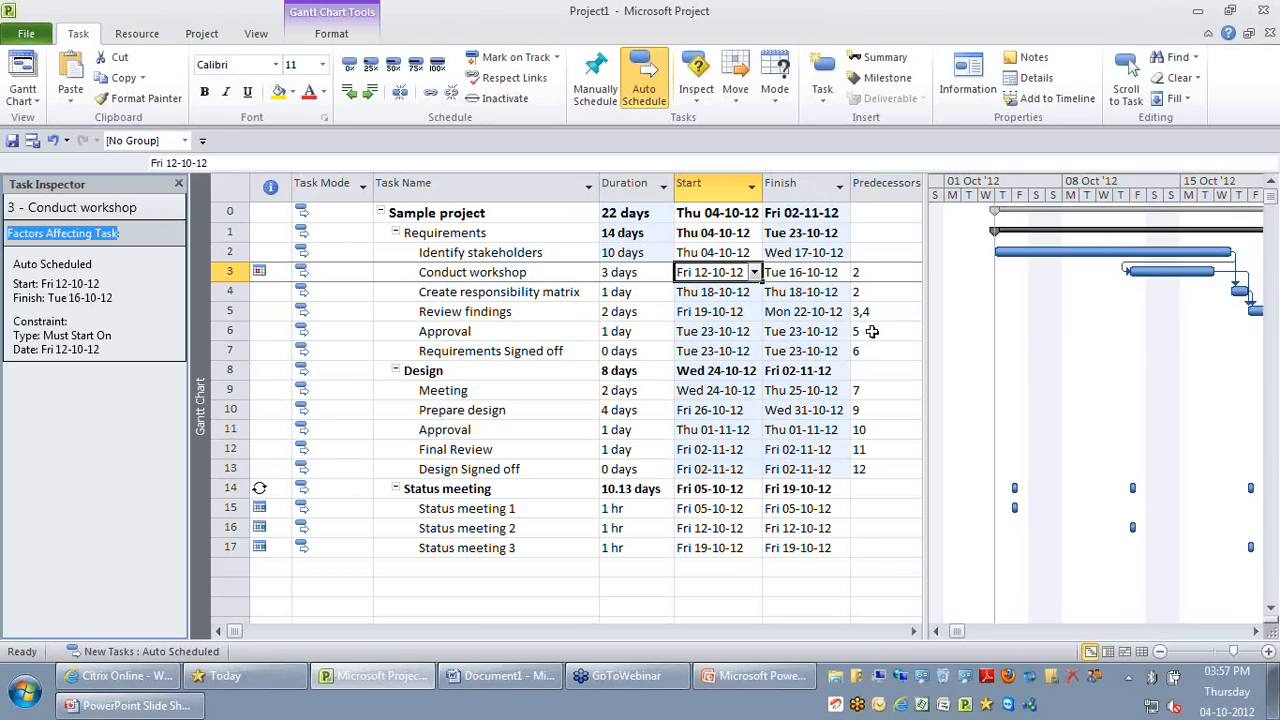
- Undo the last duration change of Identify stakeholders
{"action": "left_click", "coordinate": [511, 249]}
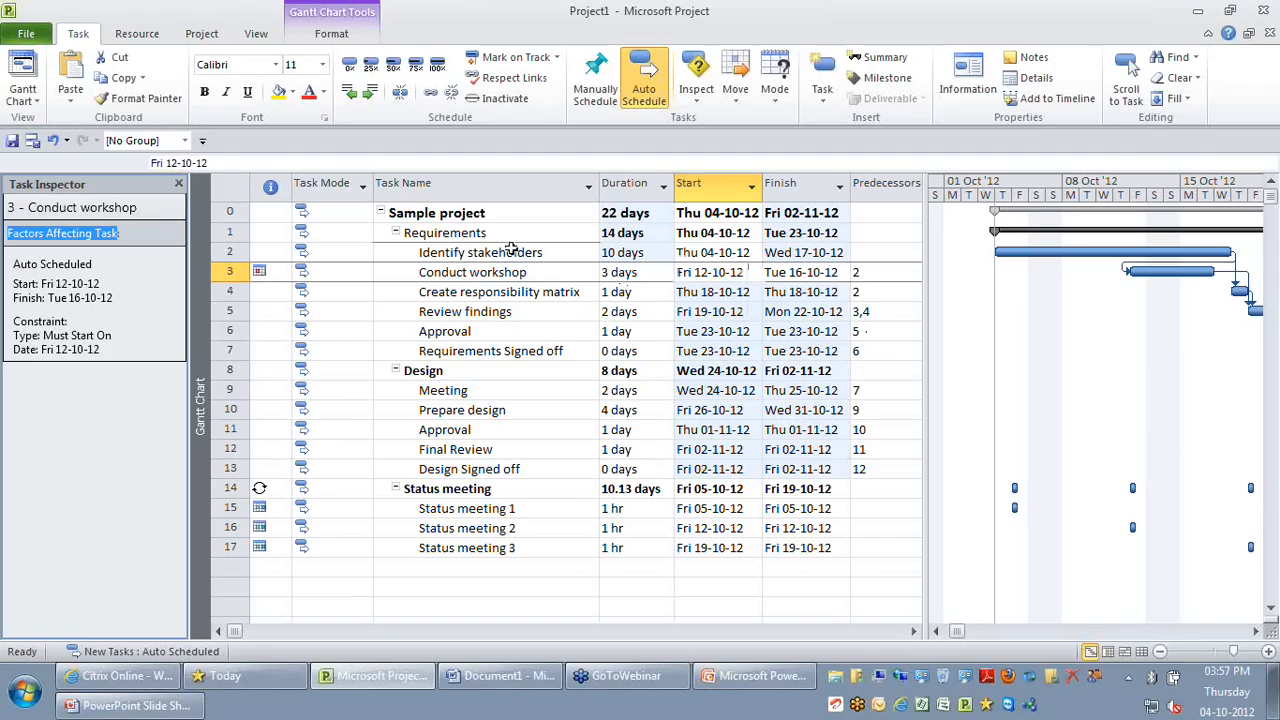
{"action": "left_click", "coordinate": [830, 252]}
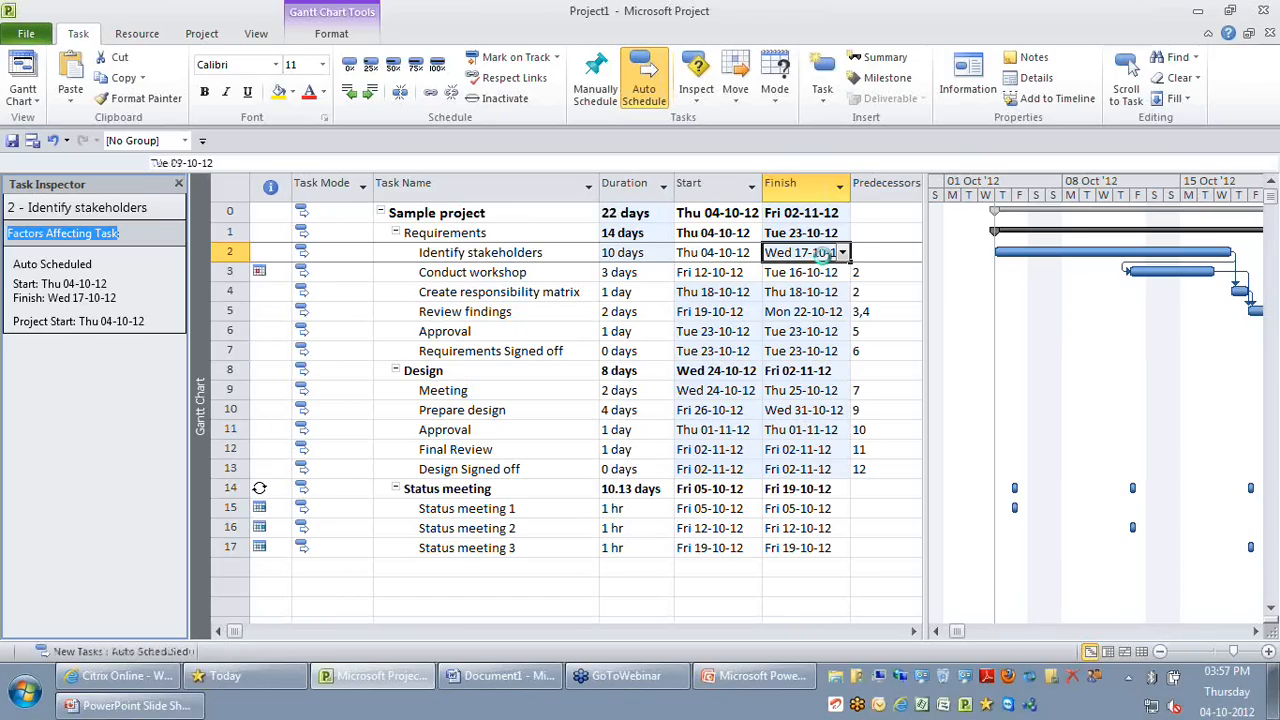
{"action": "left_click", "coordinate": [625, 252]}
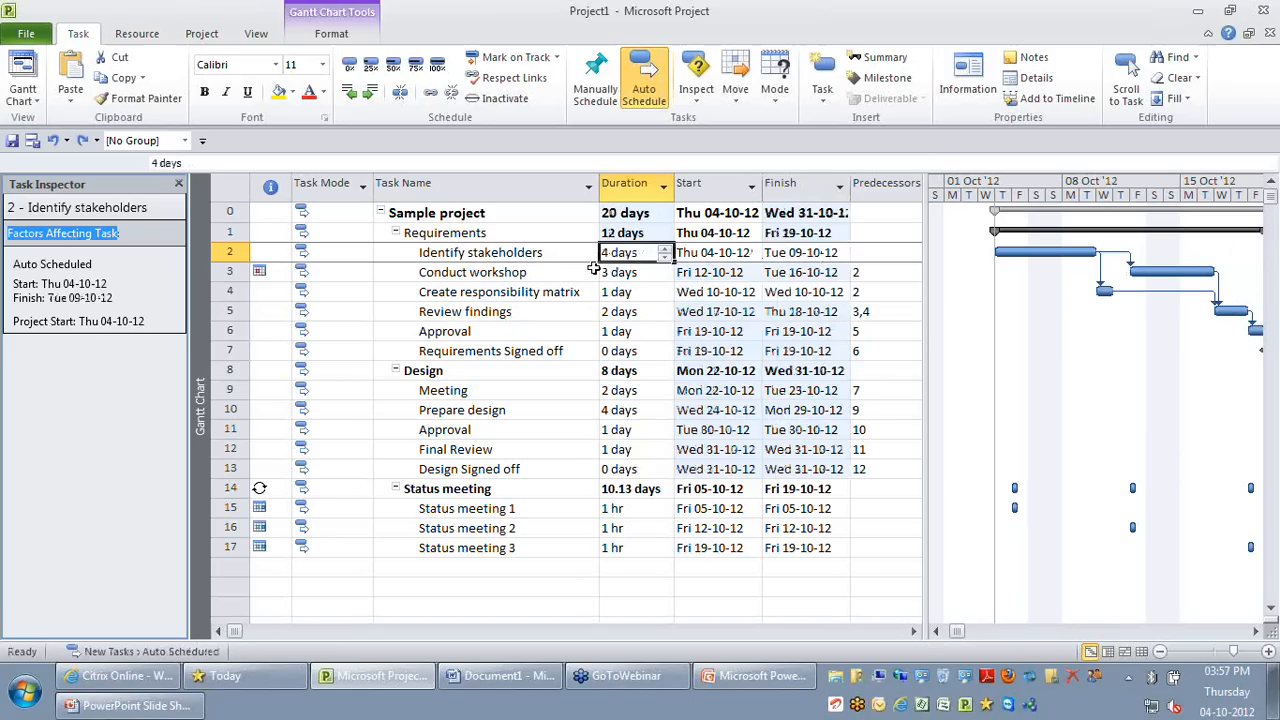
- Change the constraint of Conduct workshop to Start No Earlier Than with the constraint date Fri 12-10-12
{"action": "double_click", "coordinate": [576, 276]}
{"action": "left_click", "coordinate": [632, 300]}
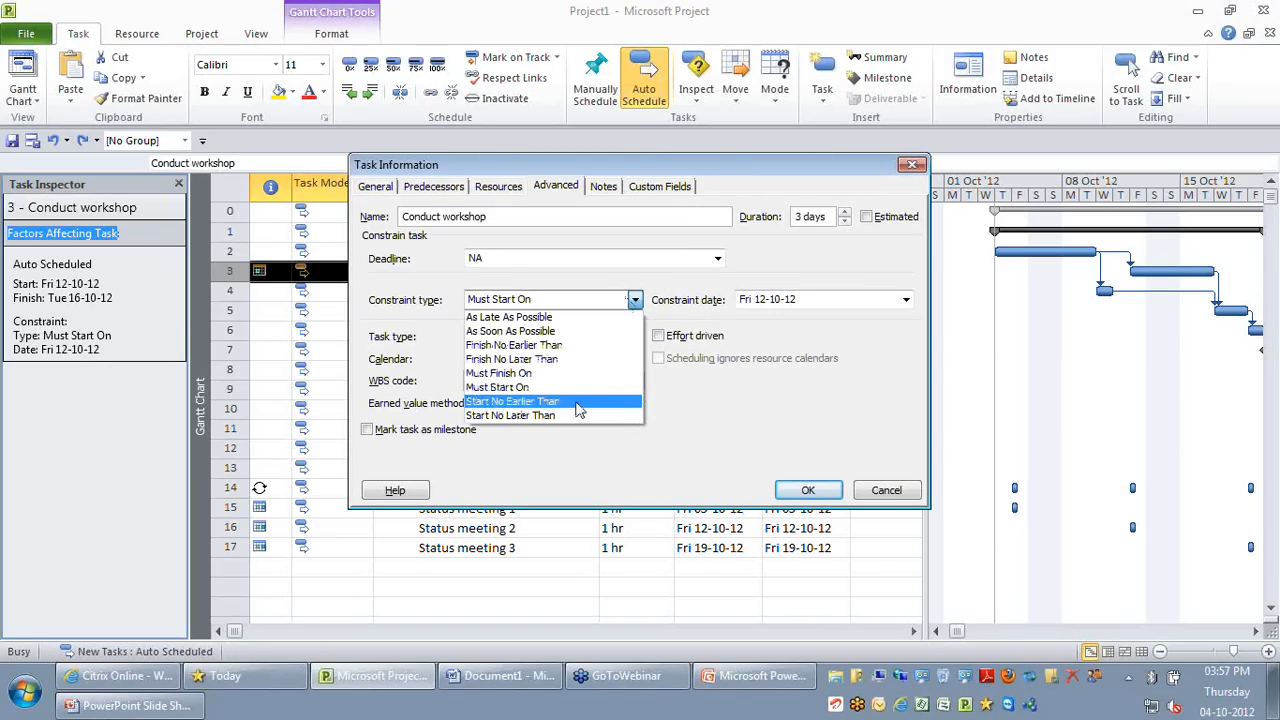
{"action": "left_click", "coordinate": [578, 404]}
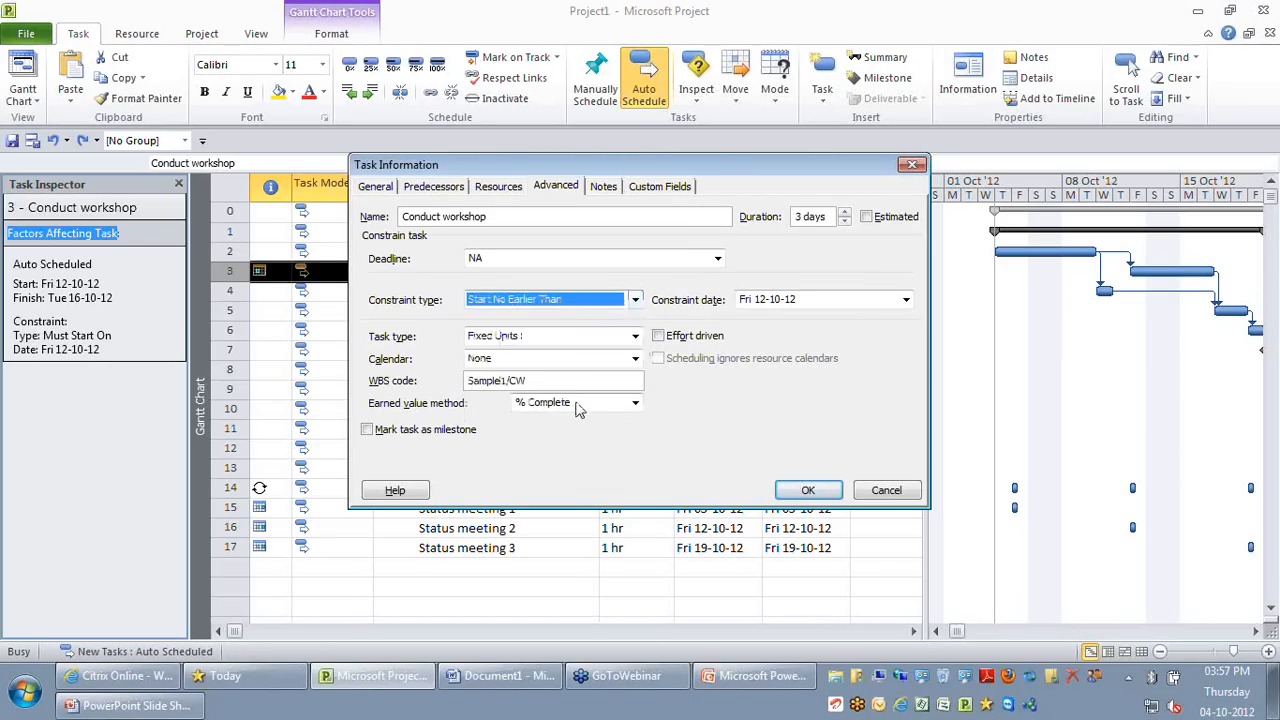
{"action": "left_click", "coordinate": [910, 304]}
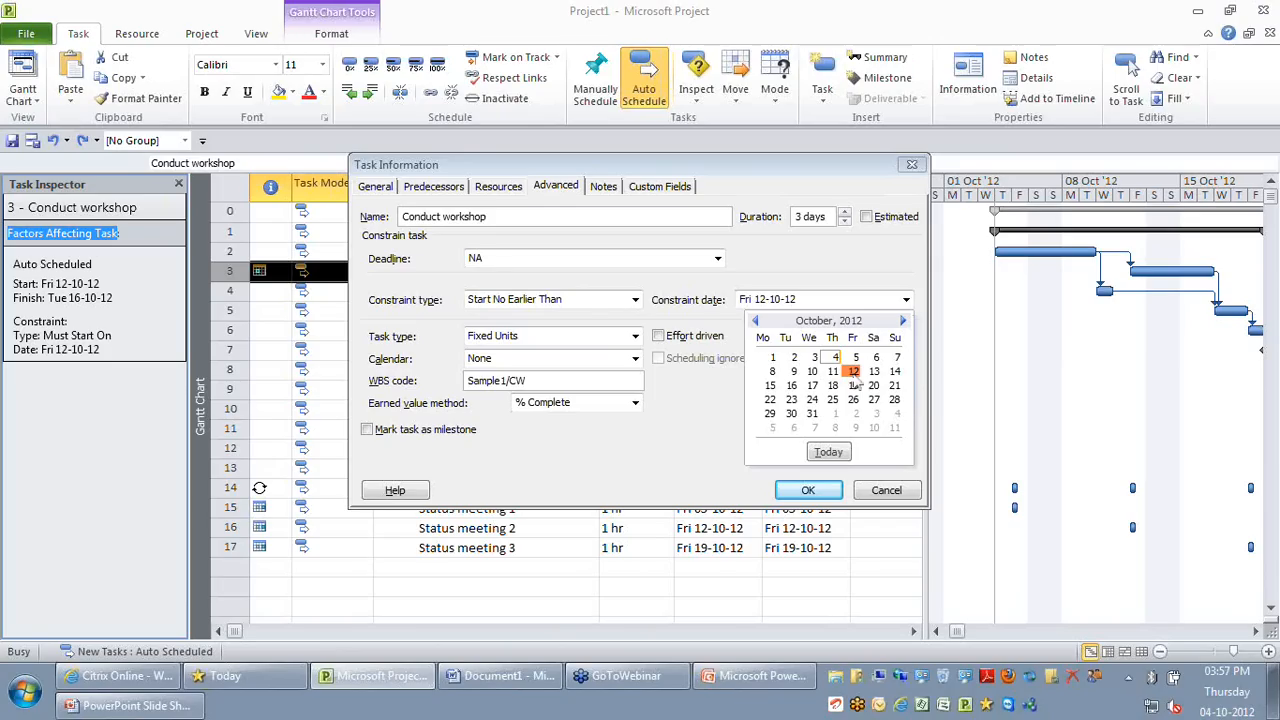
{"action": "left_click", "coordinate": [853, 374]}
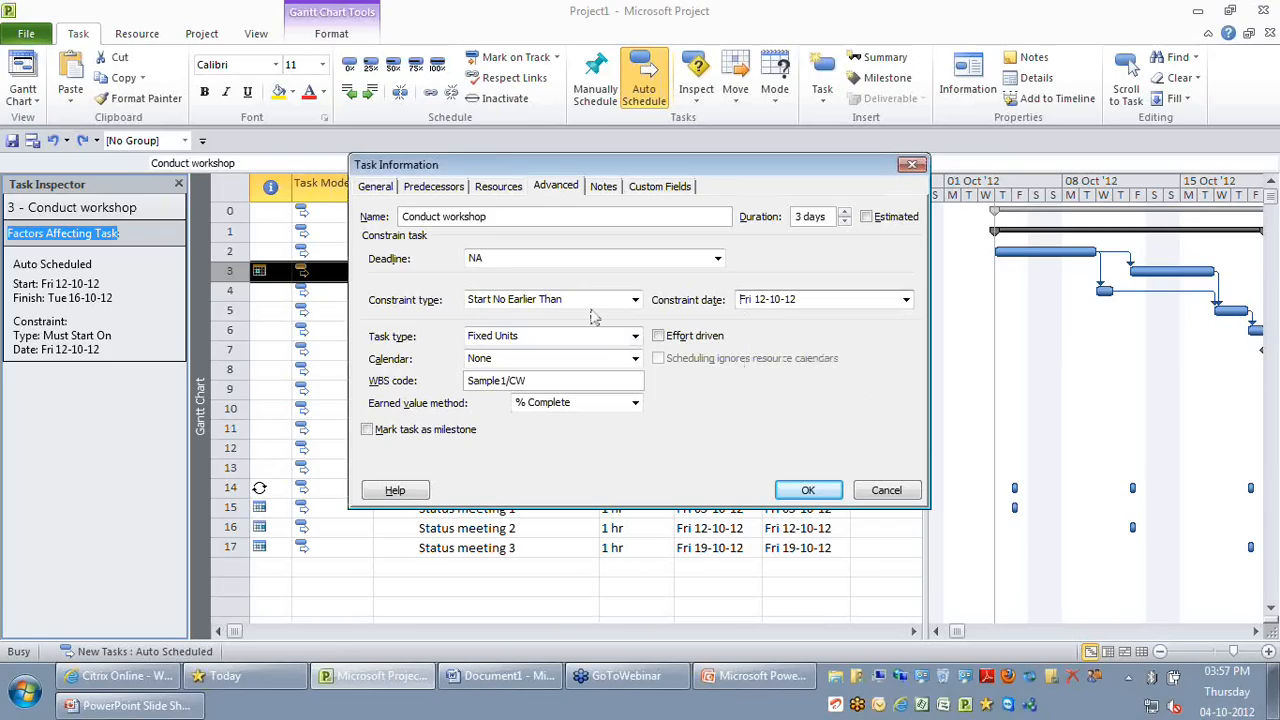
{"action": "left_click", "coordinate": [808, 490]}
- Check the start and finish dates of Conduct workshop and its constraint in the Task Inspector
{"action": "left_click", "coordinate": [728, 272]}
{"action": "left_click", "coordinate": [807, 272]}
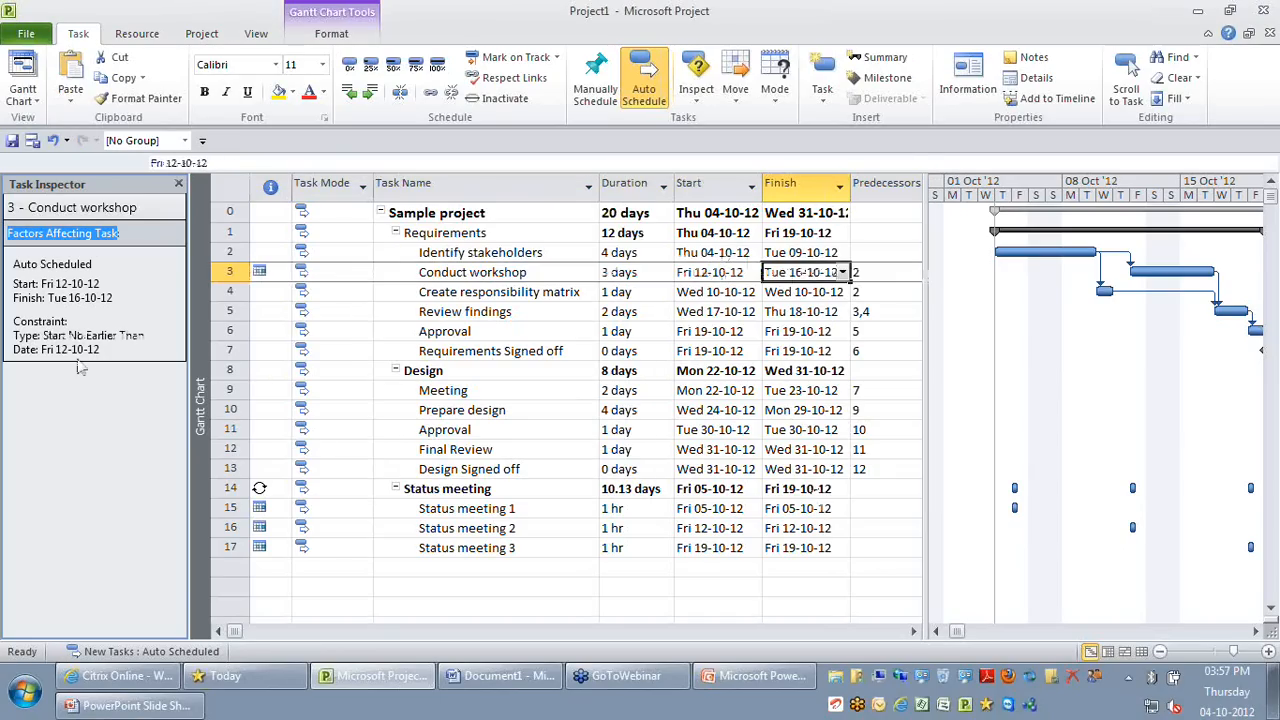
{"action": "left_click", "coordinate": [47, 339]}
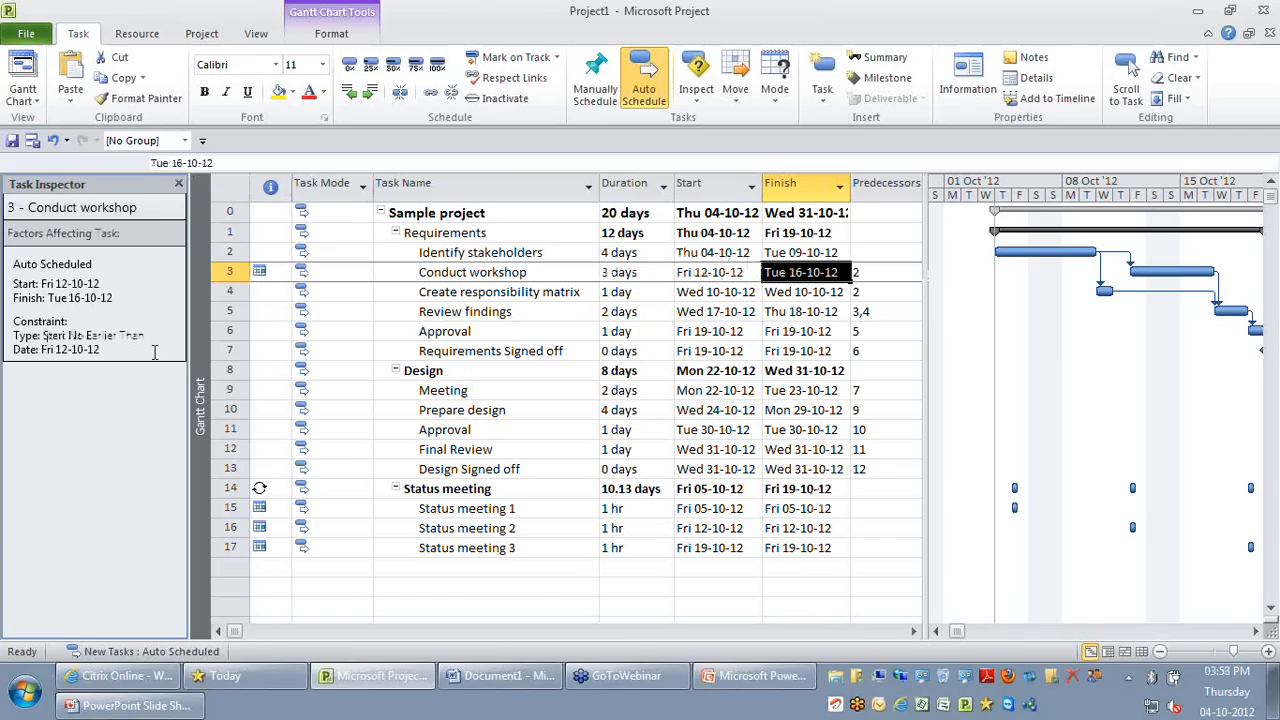
- Extend Identify stakeholders to a duration of 10 days and check the factors affecting Conduct workshop
{"action": "left_click", "coordinate": [491, 256]}
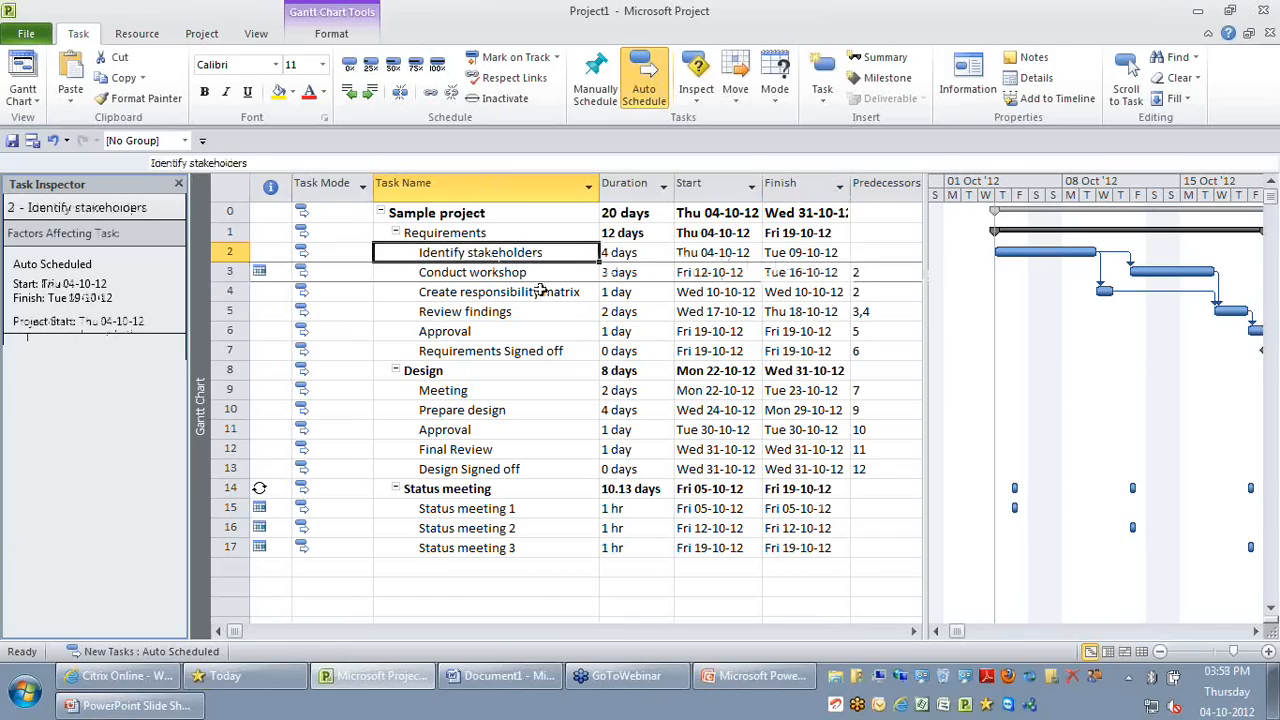
{"action": "left_click", "coordinate": [635, 252]}
{"action": "left_click", "coordinate": [666, 248]}
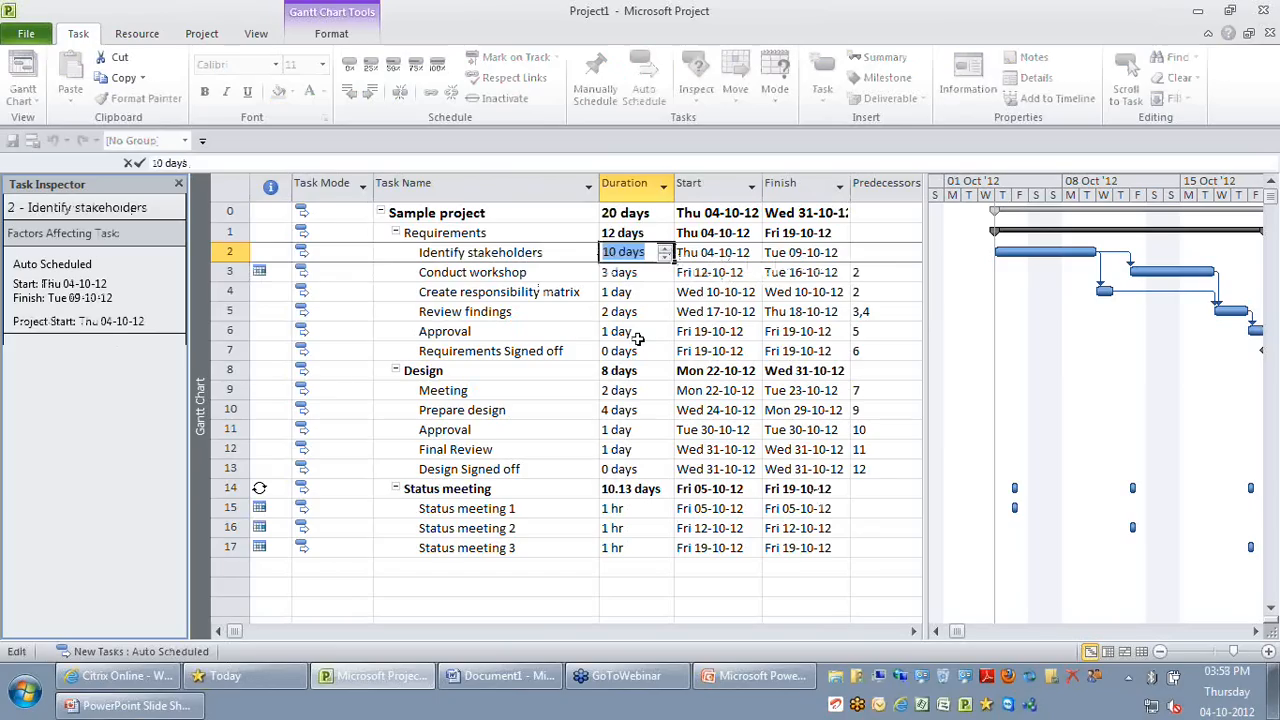
{"action": "left_click", "coordinate": [637, 339]}
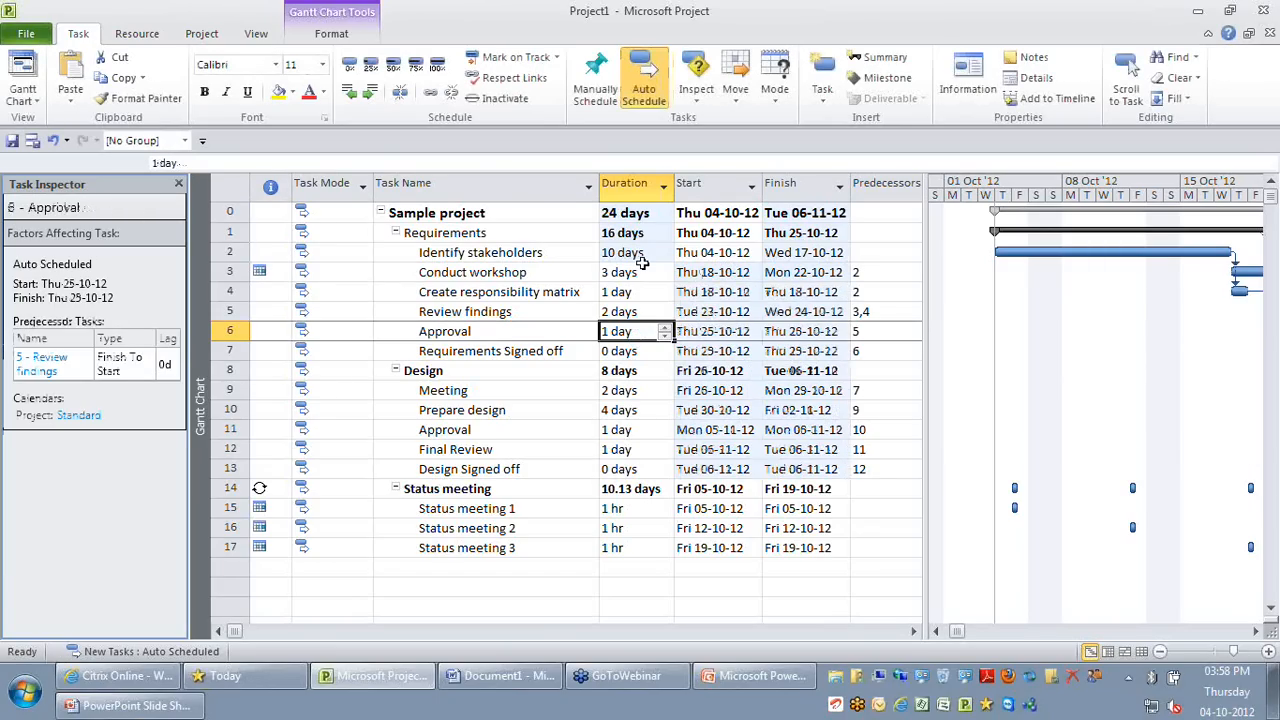
{"action": "left_click", "coordinate": [642, 265]}
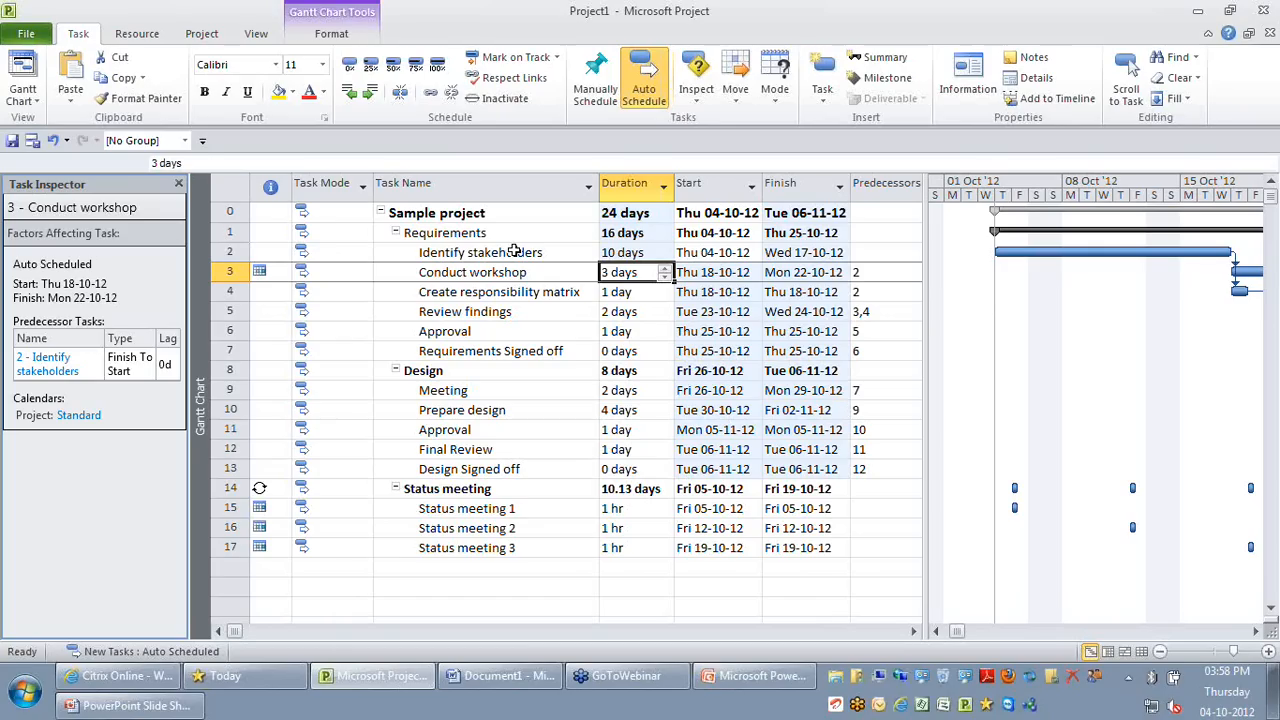
- Switch to the PowerPoint slide show at the Schedule around key dates slide
{"action": "key", "text": "alt+Tab"}
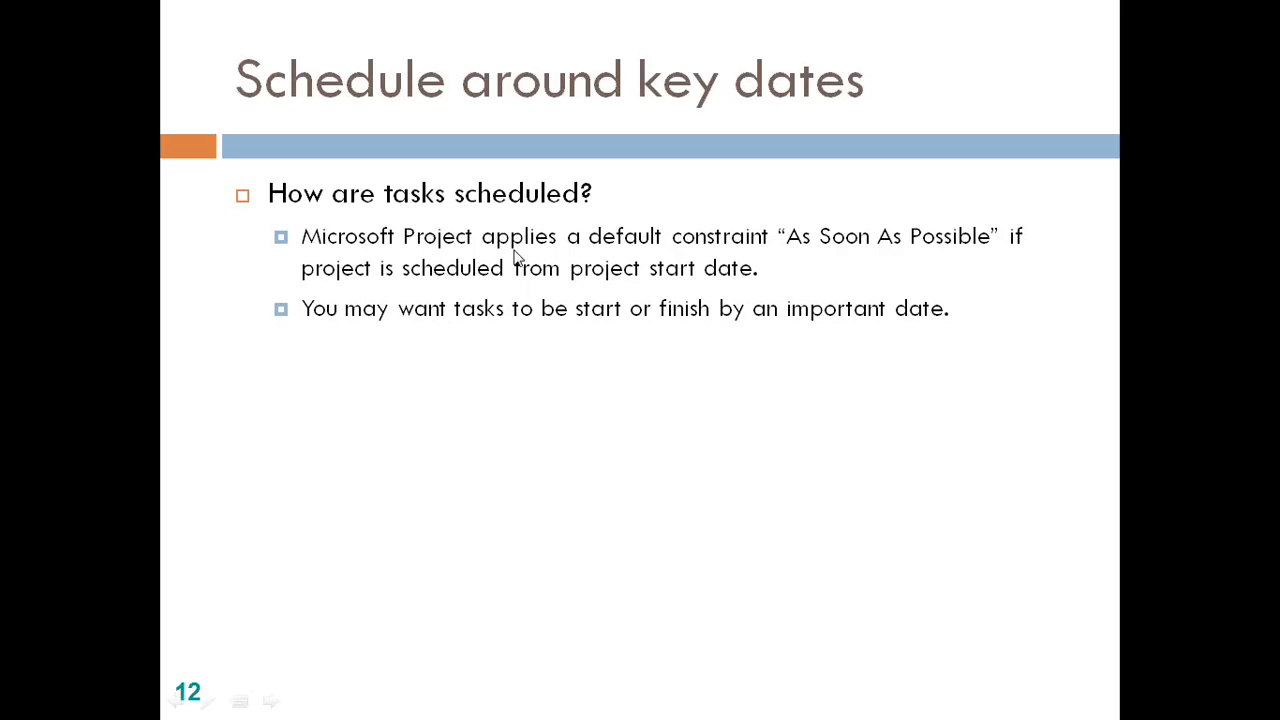
- Advance the slide show past the constraint type points to the Review task dependencies slide
{"action": "left_click", "coordinate": [514, 250]}
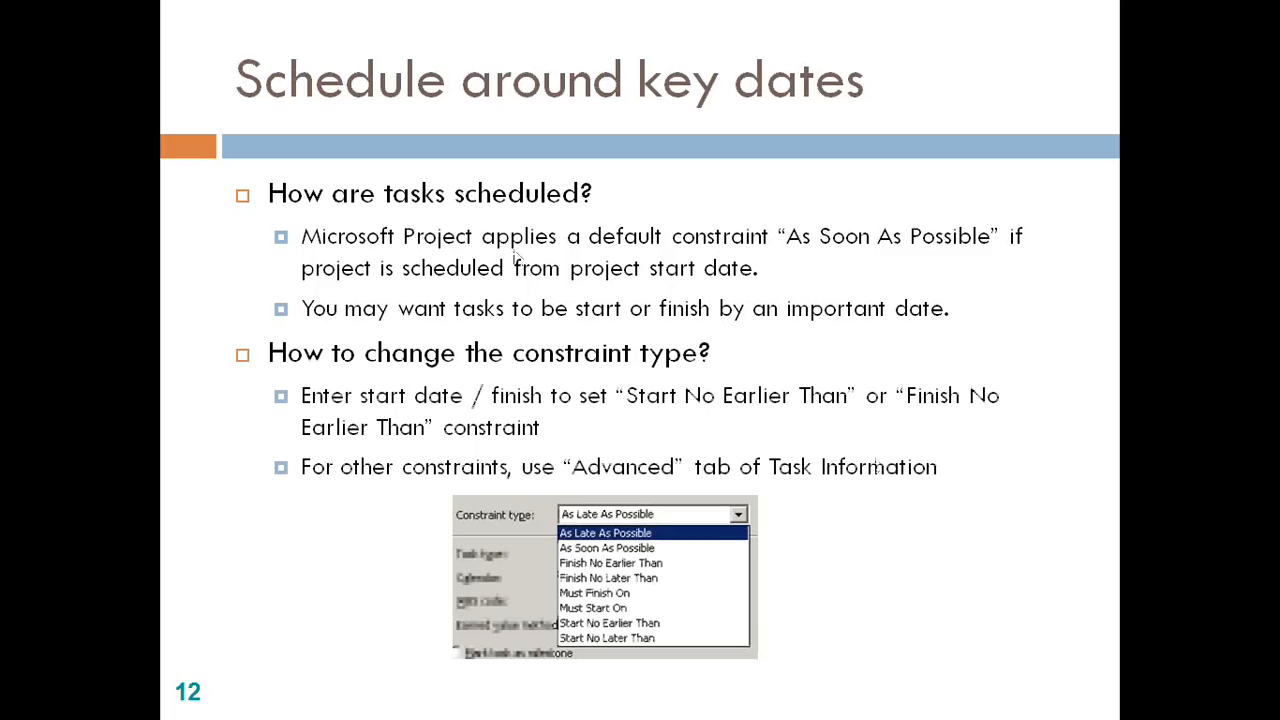
{"action": "left_click", "coordinate": [514, 256]}
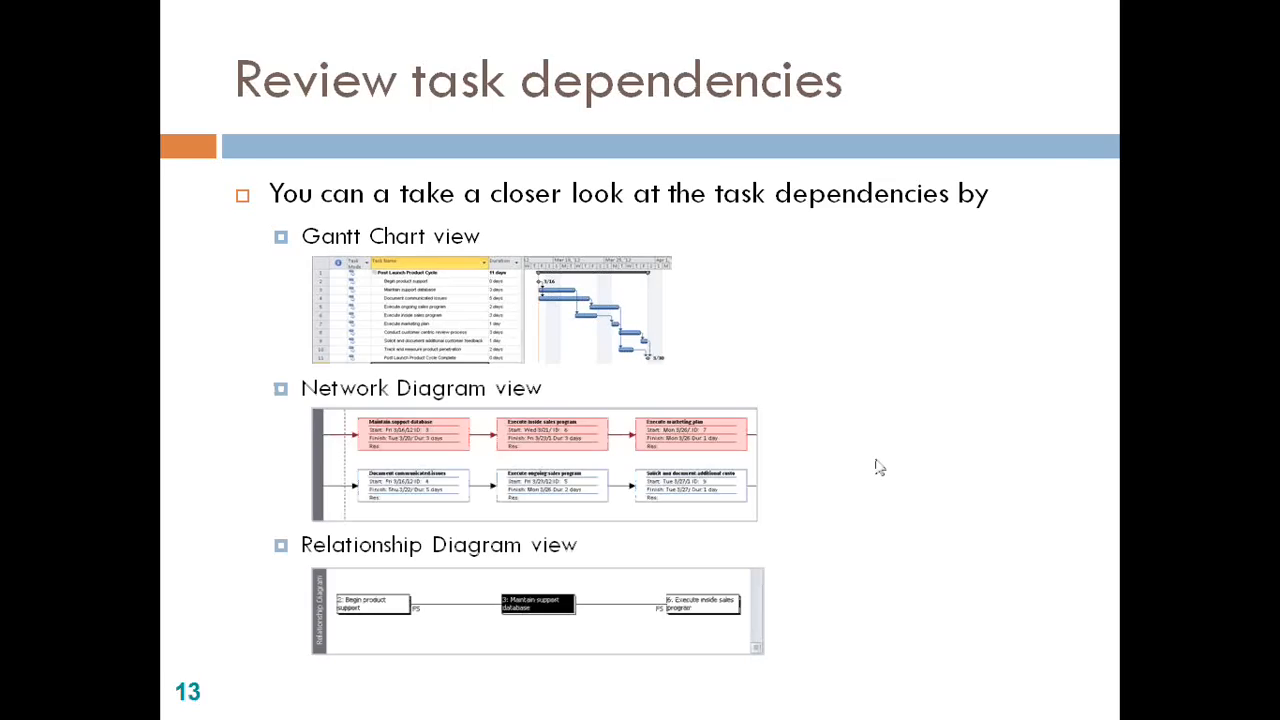
- Switch to Microsoft Project, close the Task Inspector and display the project in the Network Diagram view
{"action": "key", "text": "alt+Tab"}
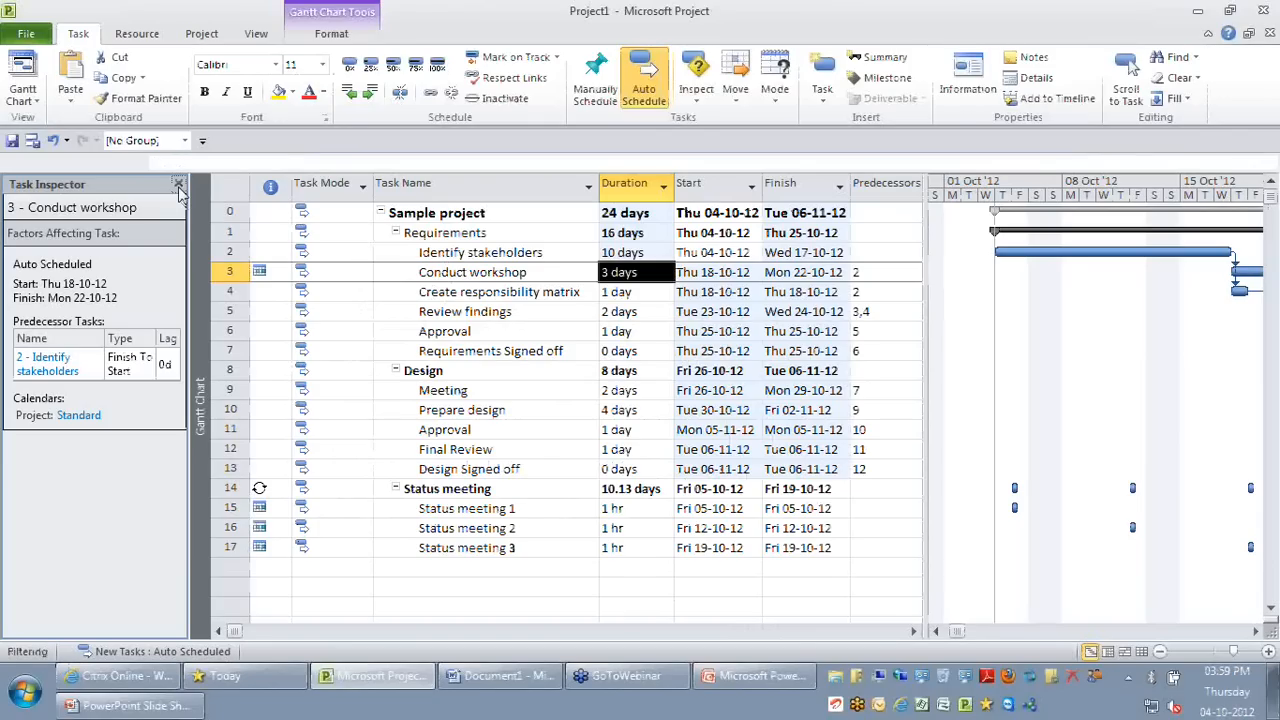
{"action": "left_click", "coordinate": [178, 186]}
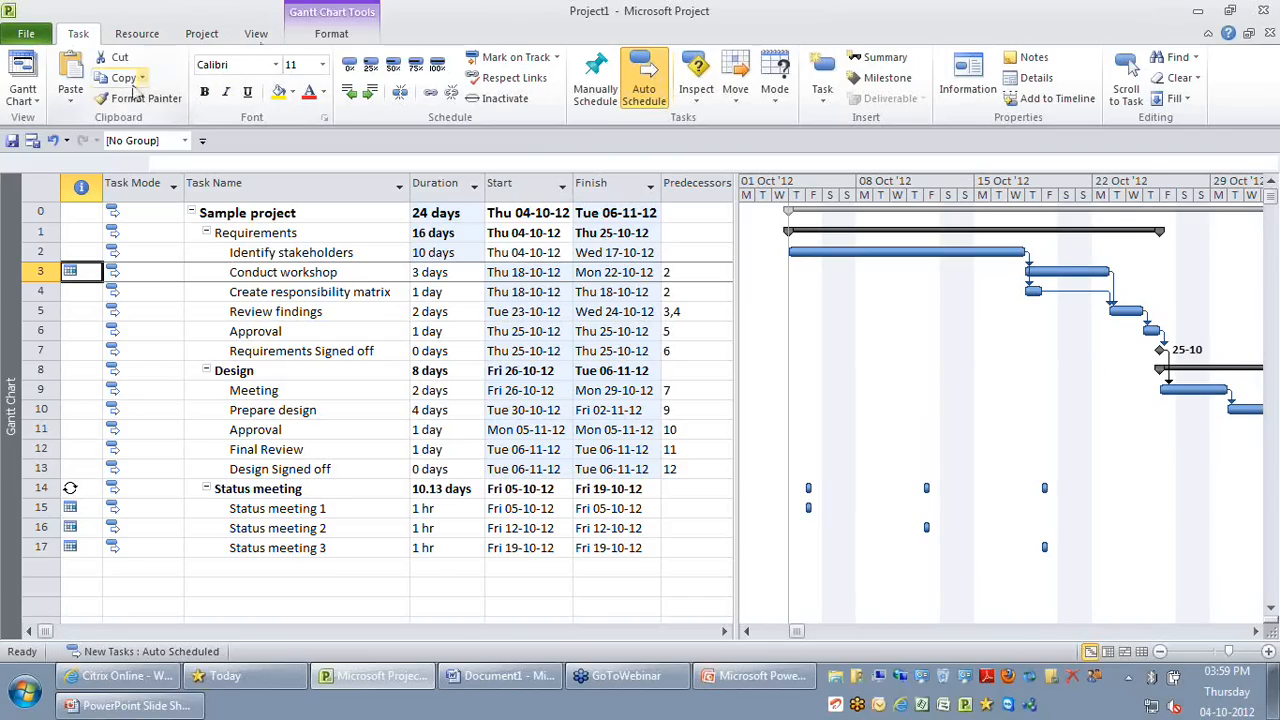
{"action": "left_click", "coordinate": [28, 97]}
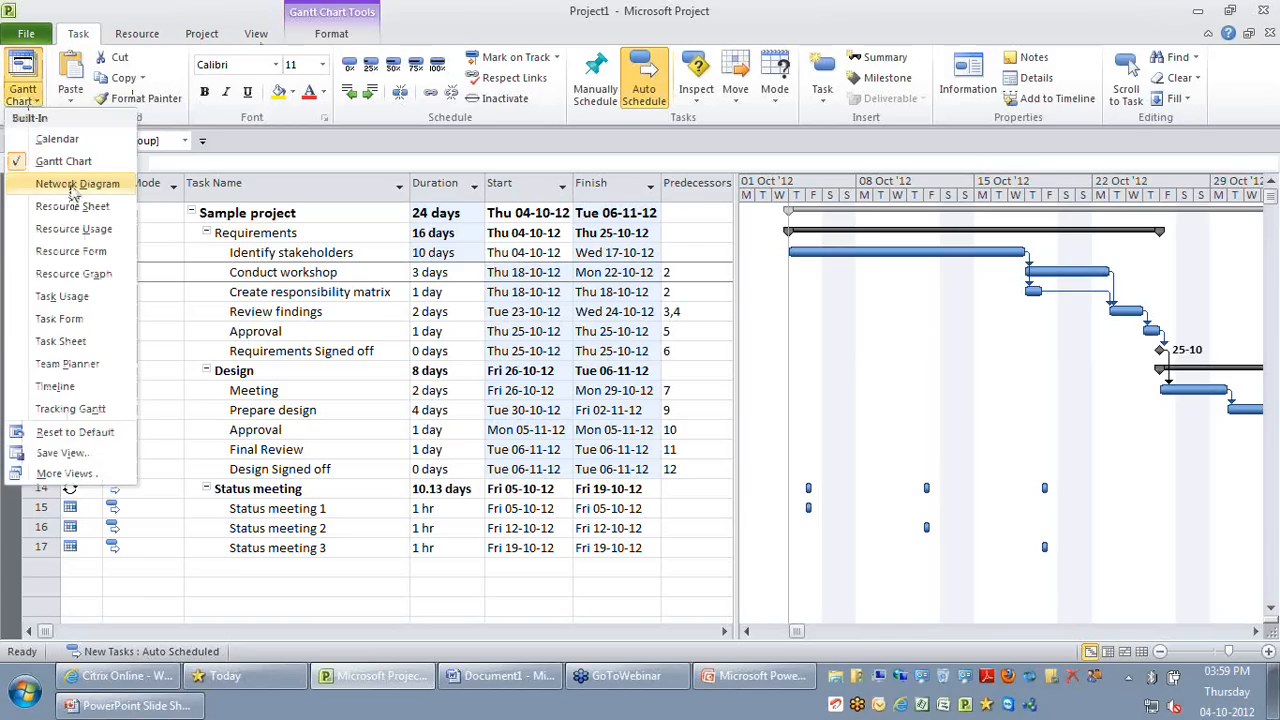
{"action": "left_click", "coordinate": [72, 186]}
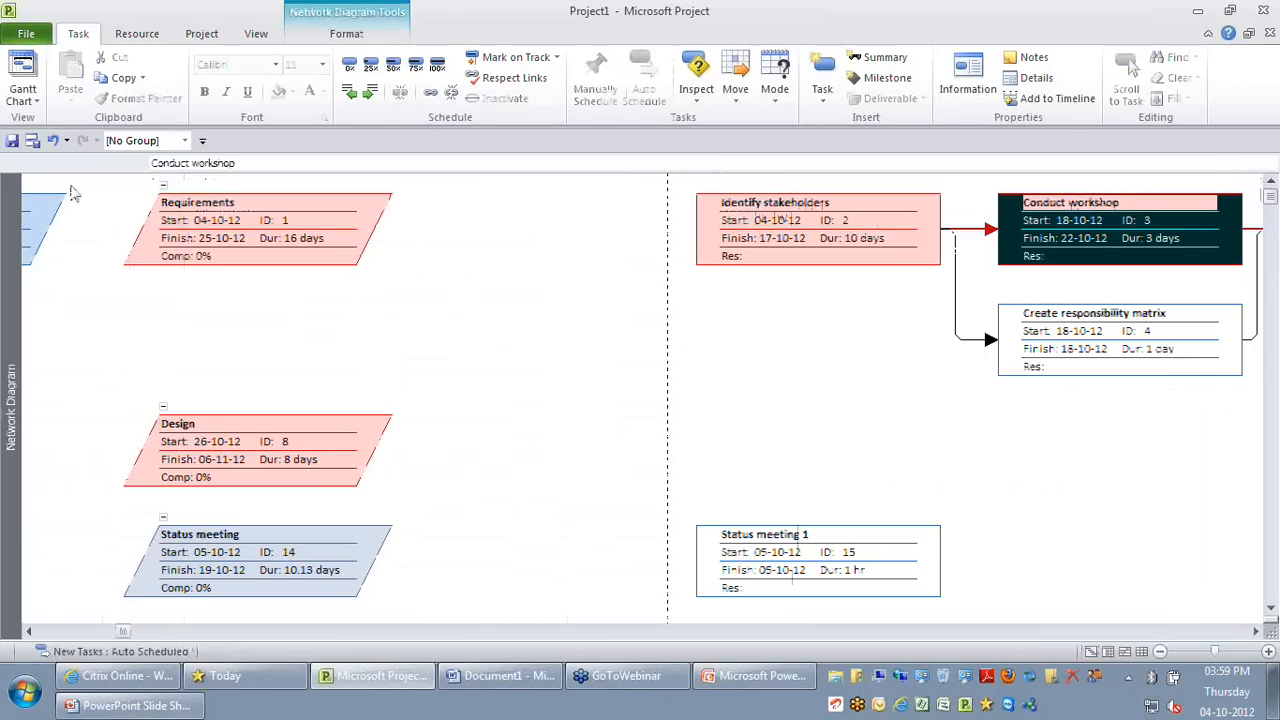
- Examine the network diagram from the summary tasks along the linked tasks to Requirements Signed off, and return to its beginning
{"action": "left_click", "coordinate": [166, 238]}
{"action": "left_click", "coordinate": [450, 238]}
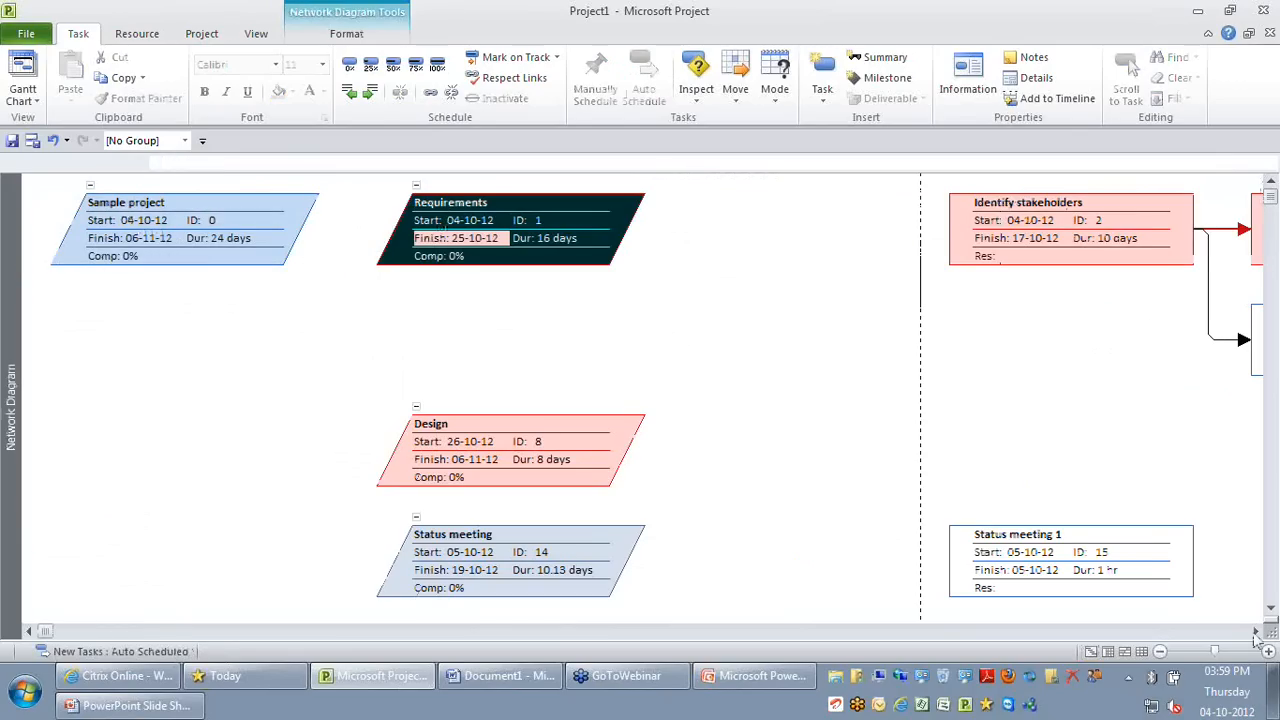
{"action": "left_click", "coordinate": [1257, 632]}
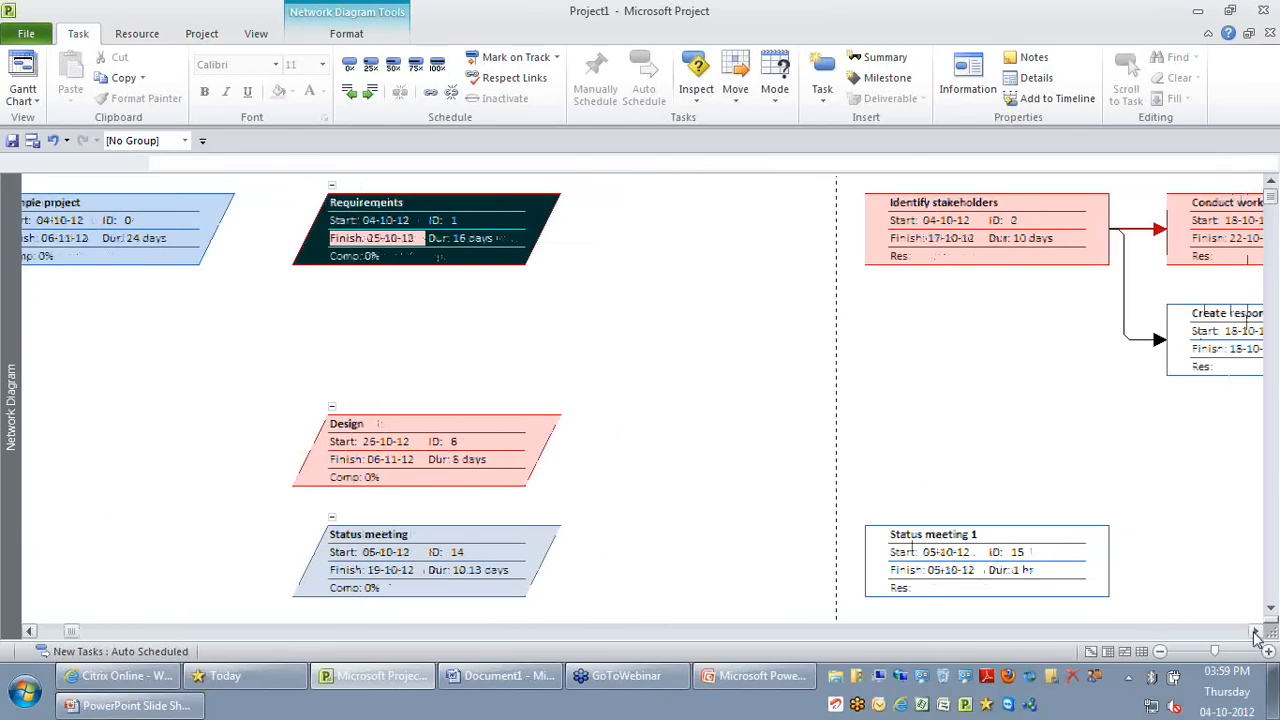
{"action": "left_click", "coordinate": [1257, 632]}
{"action": "left_click", "coordinate": [1257, 632]}
{"action": "left_click", "coordinate": [1257, 632]}
{"action": "left_click", "coordinate": [780, 237]}
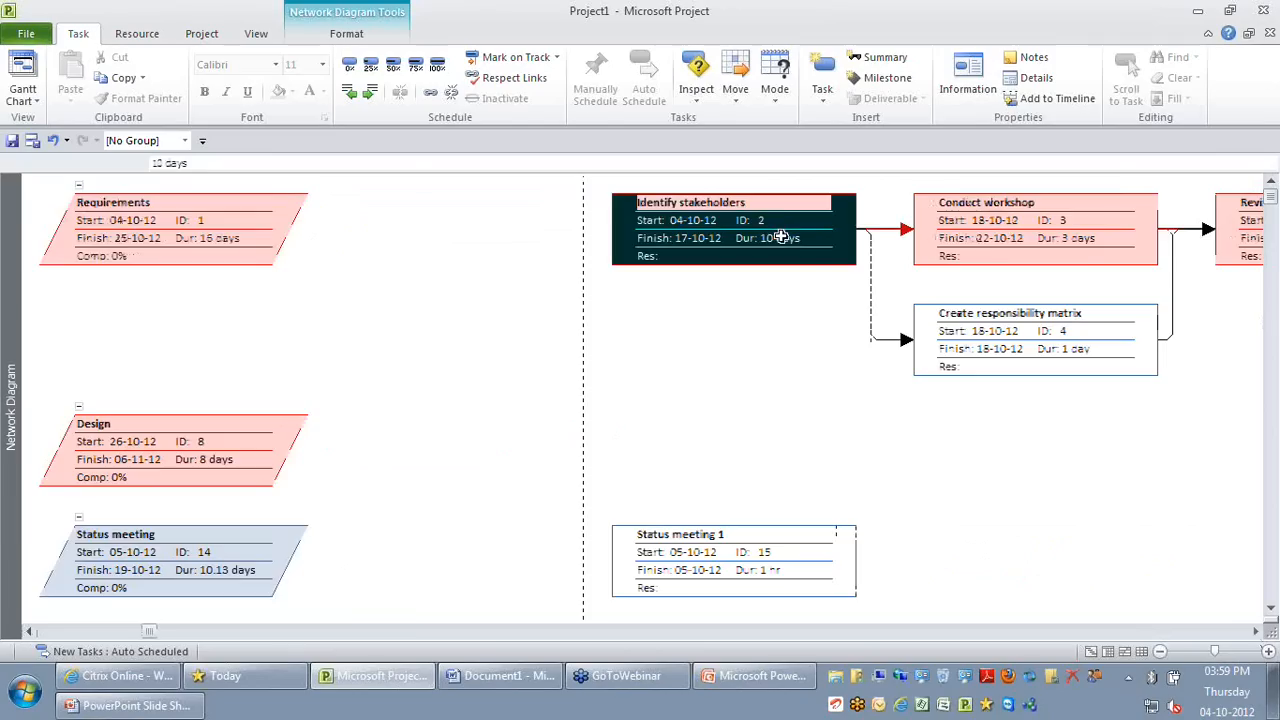
{"action": "left_click", "coordinate": [1257, 632]}
{"action": "left_click", "coordinate": [1257, 632]}
{"action": "left_click", "coordinate": [909, 222]}
{"action": "left_click", "coordinate": [1257, 632]}
{"action": "left_click", "coordinate": [1183, 254]}
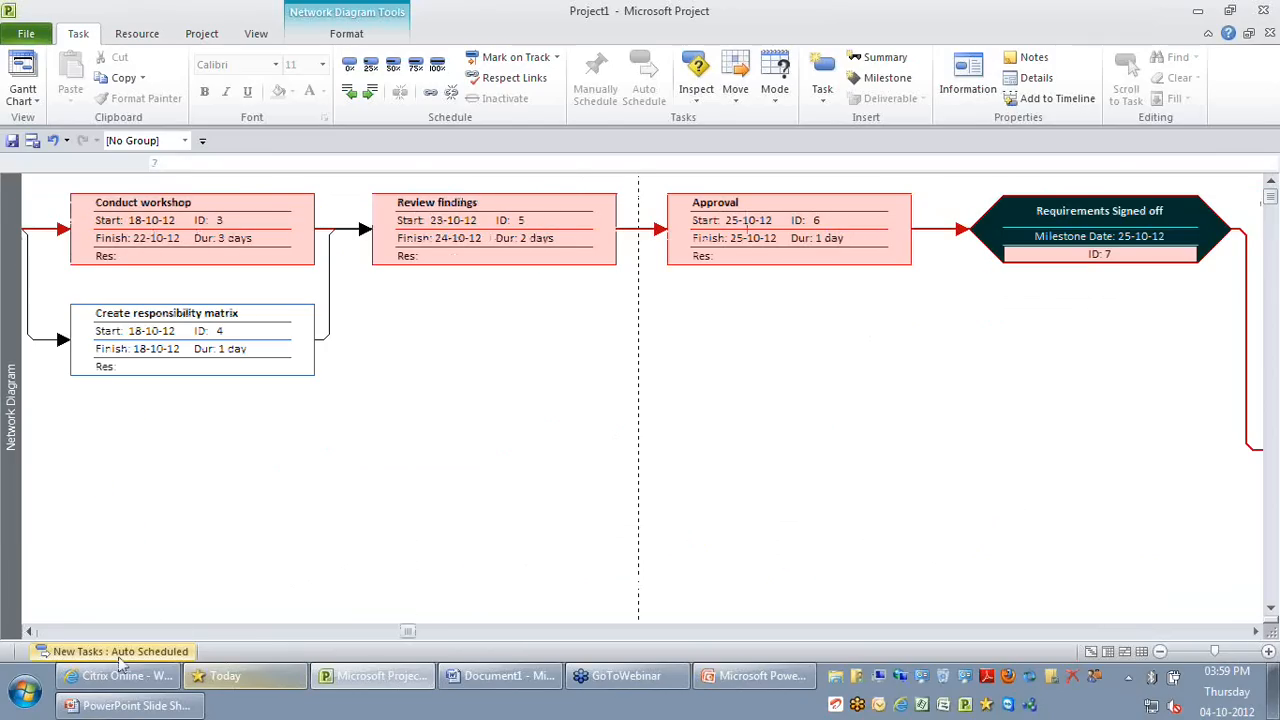
{"action": "left_click", "coordinate": [80, 632]}
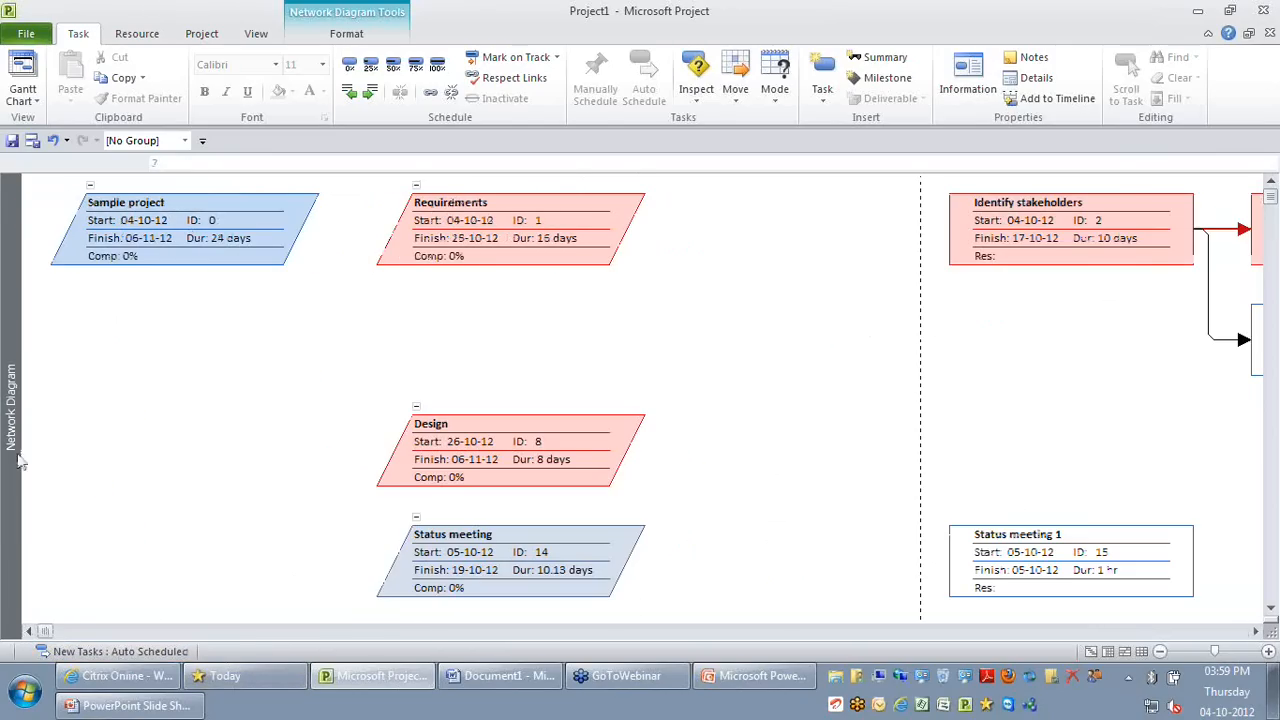
- Review the summary task boxes and hide the summary tasks in the network diagram
{"action": "left_click", "coordinate": [352, 36]}
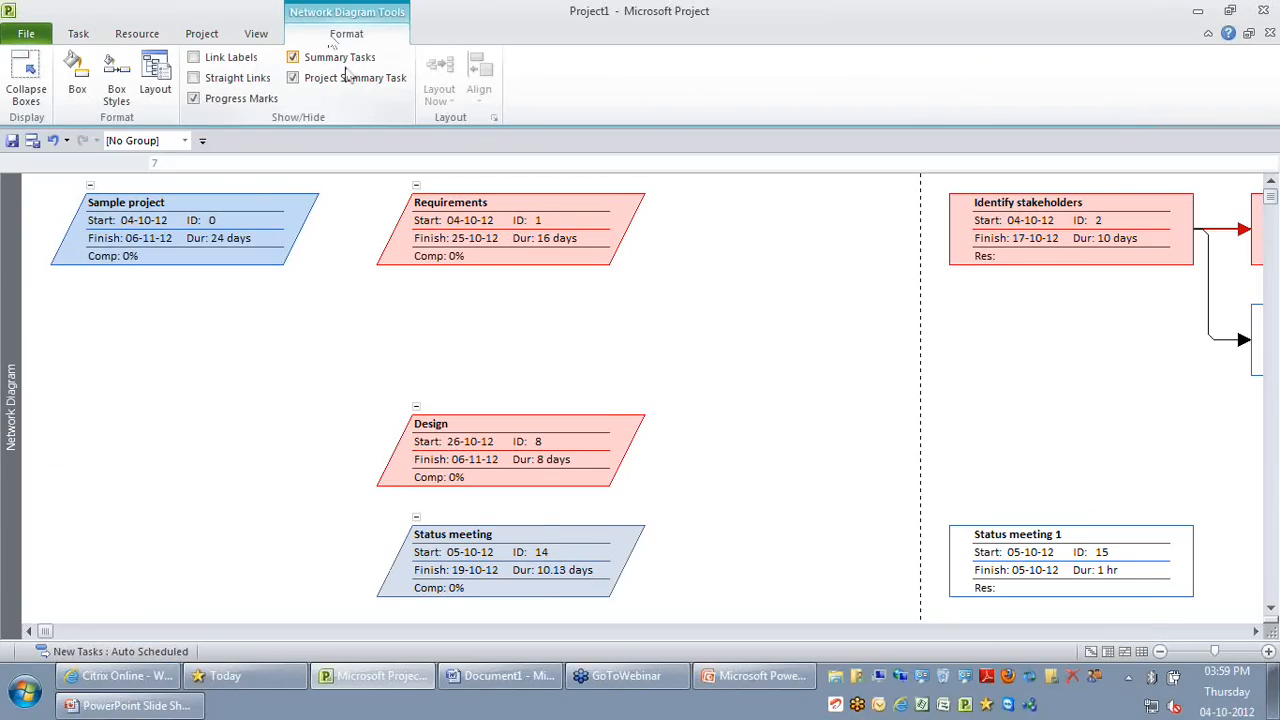
{"action": "left_click", "coordinate": [168, 235]}
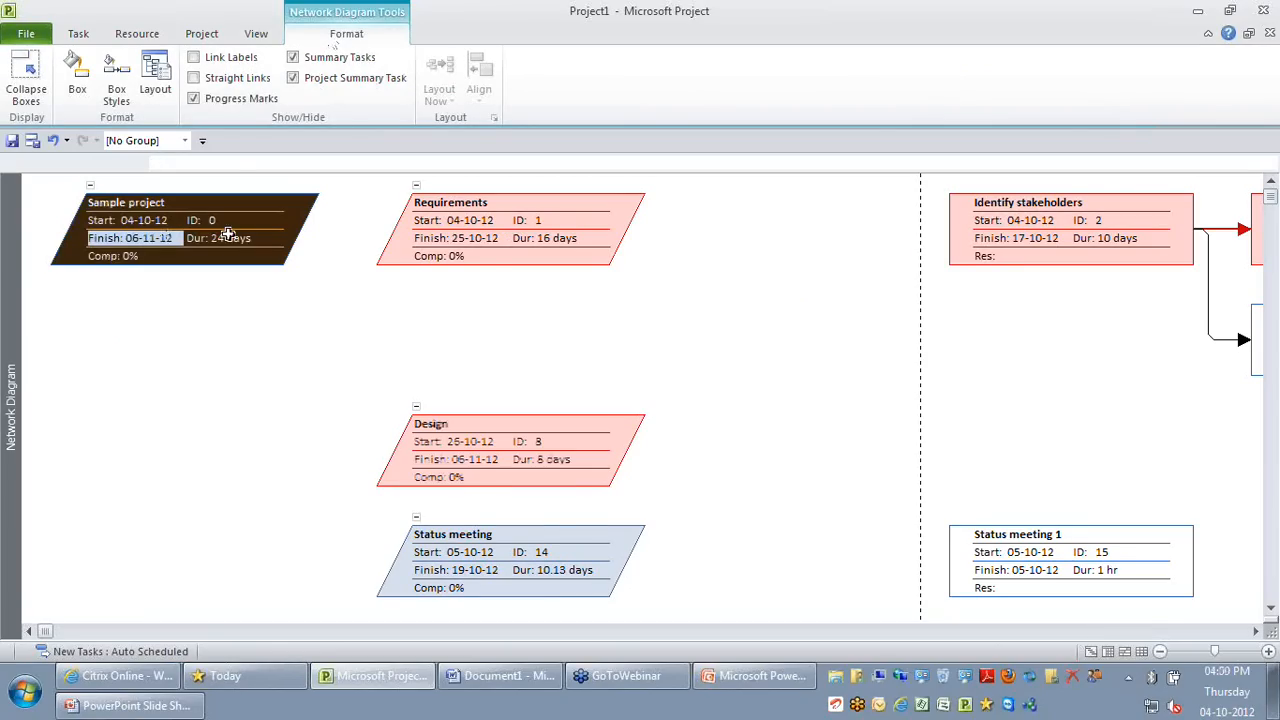
{"action": "left_click", "coordinate": [477, 230]}
{"action": "left_click", "coordinate": [569, 568]}
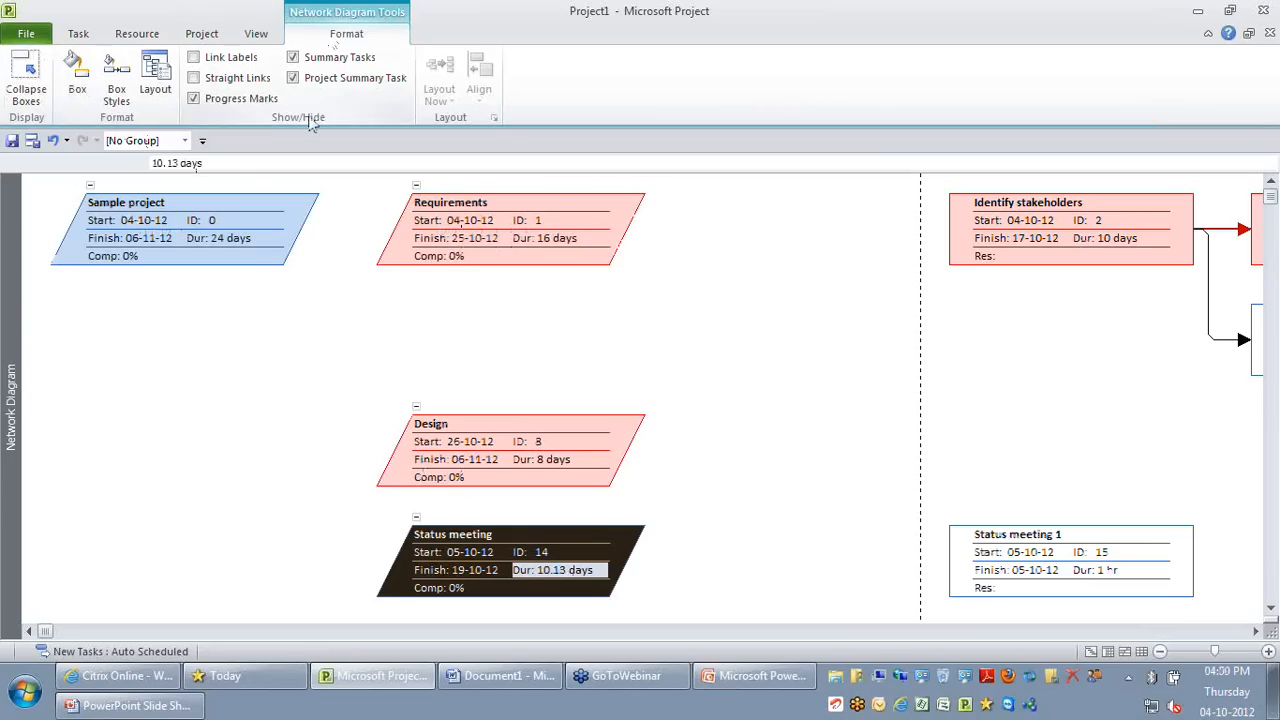
{"action": "left_click", "coordinate": [343, 63]}
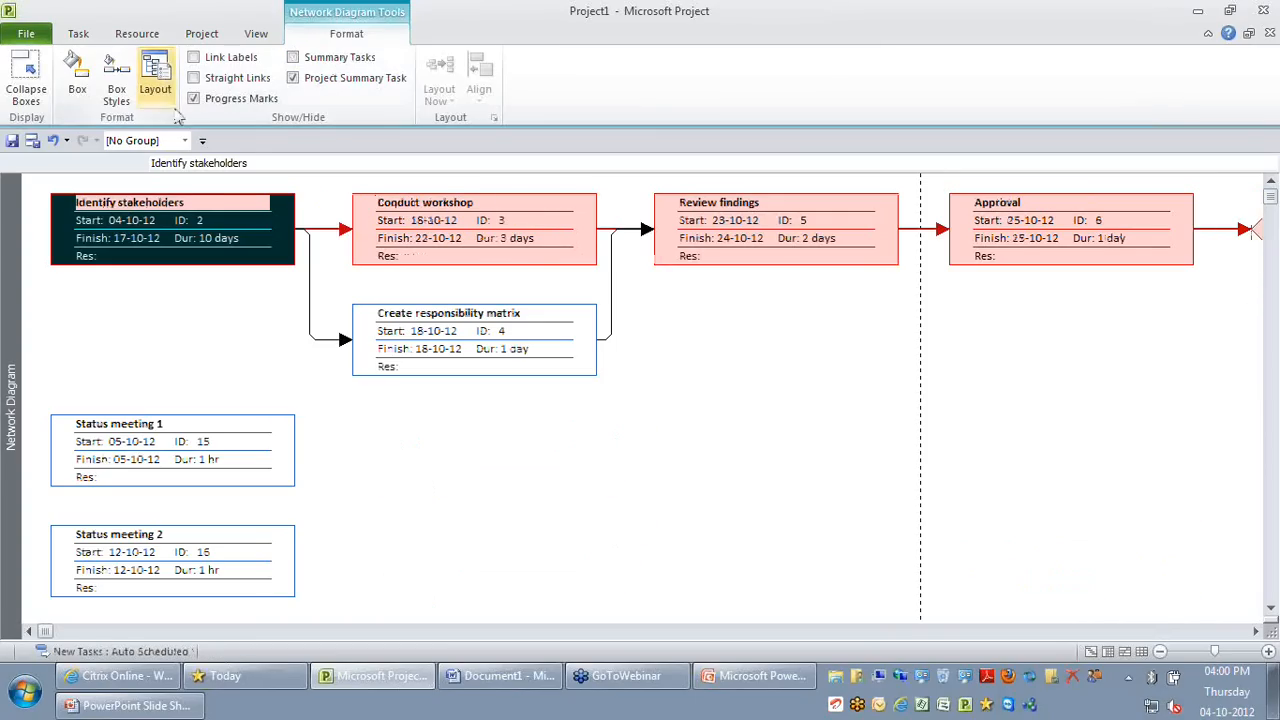
- Collapse the network diagram boxes to task IDs and trace the sequence through tasks 3, 4, 5, 6 and 7
{"action": "left_click", "coordinate": [55, 103]}
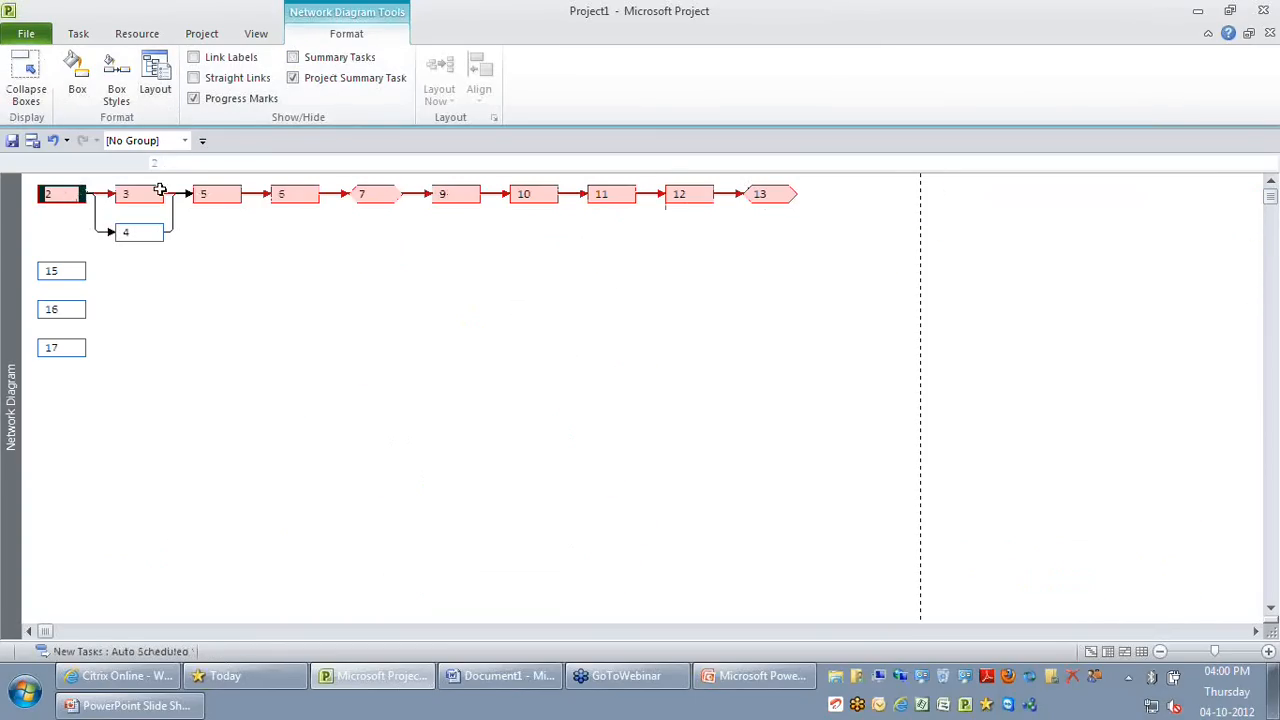
{"action": "left_click", "coordinate": [128, 191]}
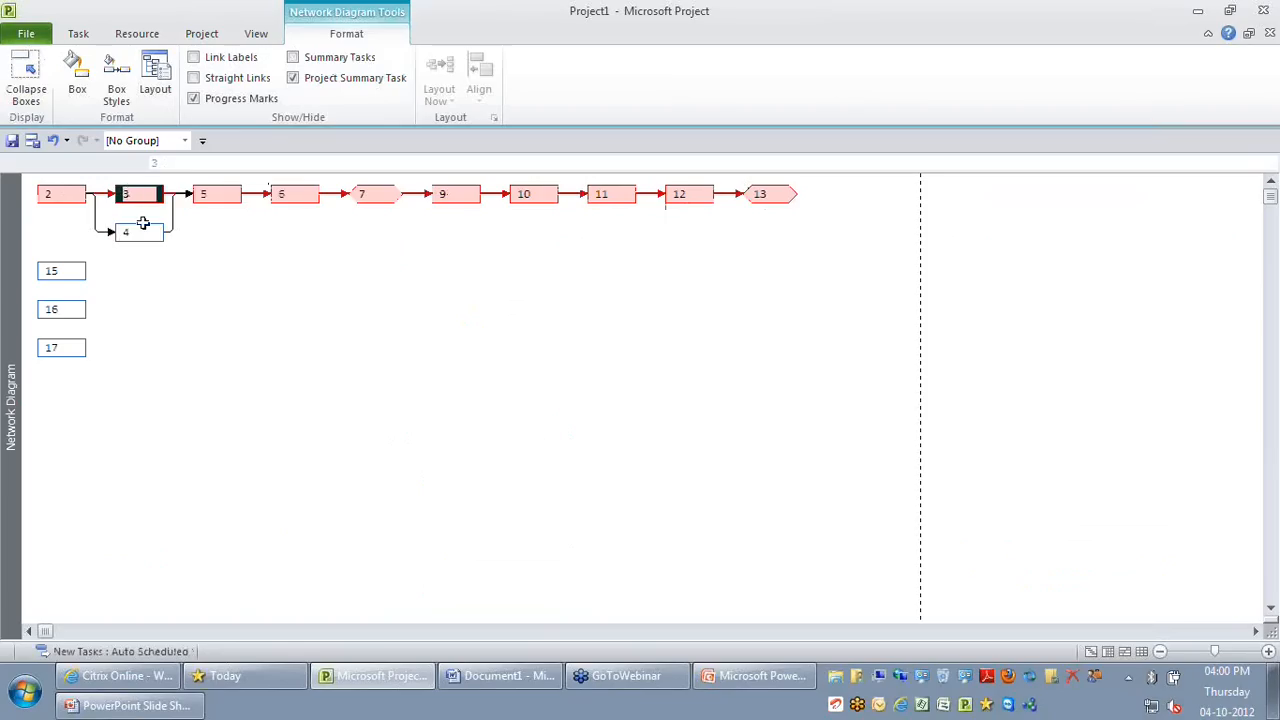
{"action": "left_click", "coordinate": [139, 231]}
{"action": "left_click", "coordinate": [216, 190]}
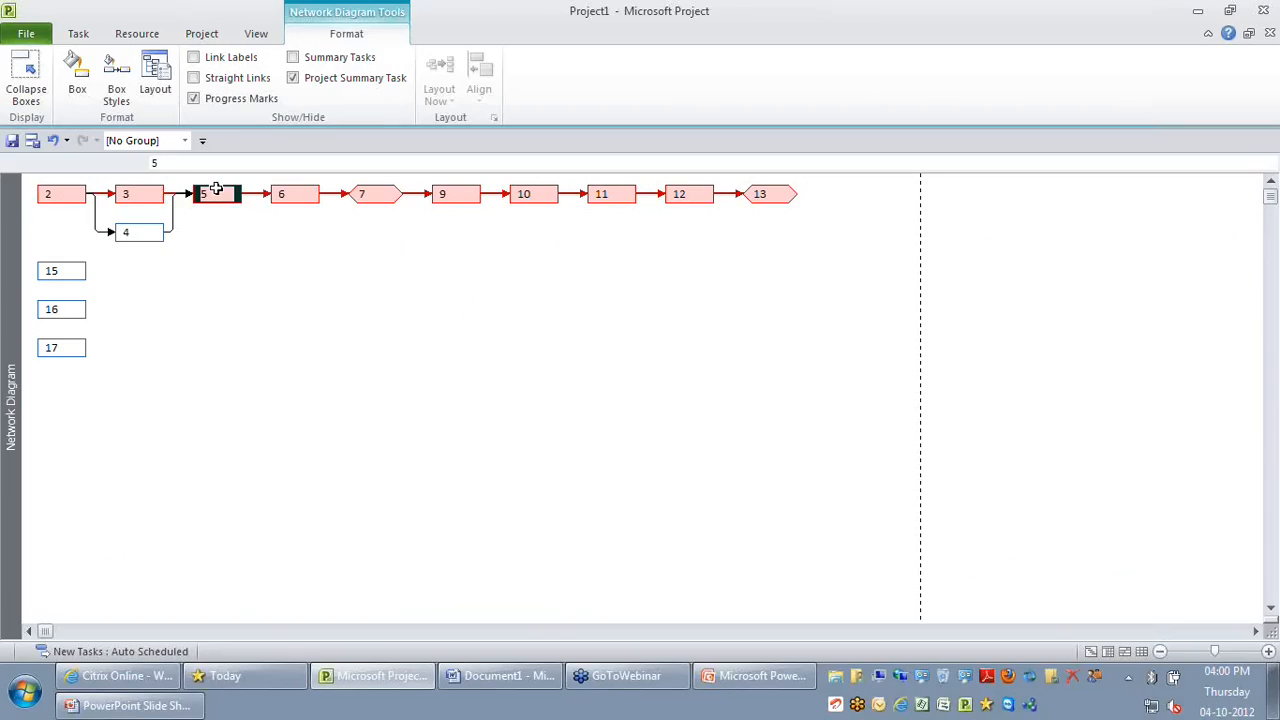
{"action": "left_click", "coordinate": [278, 192]}
{"action": "left_click", "coordinate": [368, 188]}
- Show the Task Form details under the network diagram, check the predecessors of Review findings, and hide the details again
{"action": "left_click", "coordinate": [255, 34]}
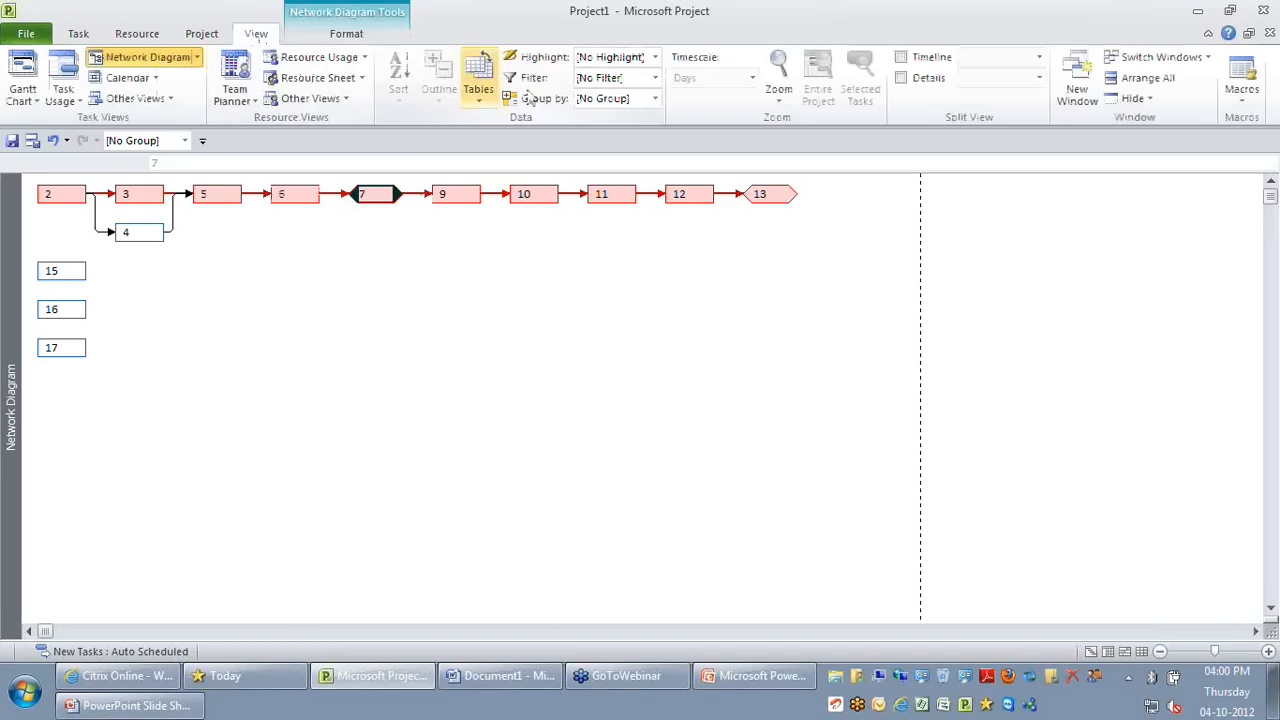
{"action": "left_click", "coordinate": [917, 82]}
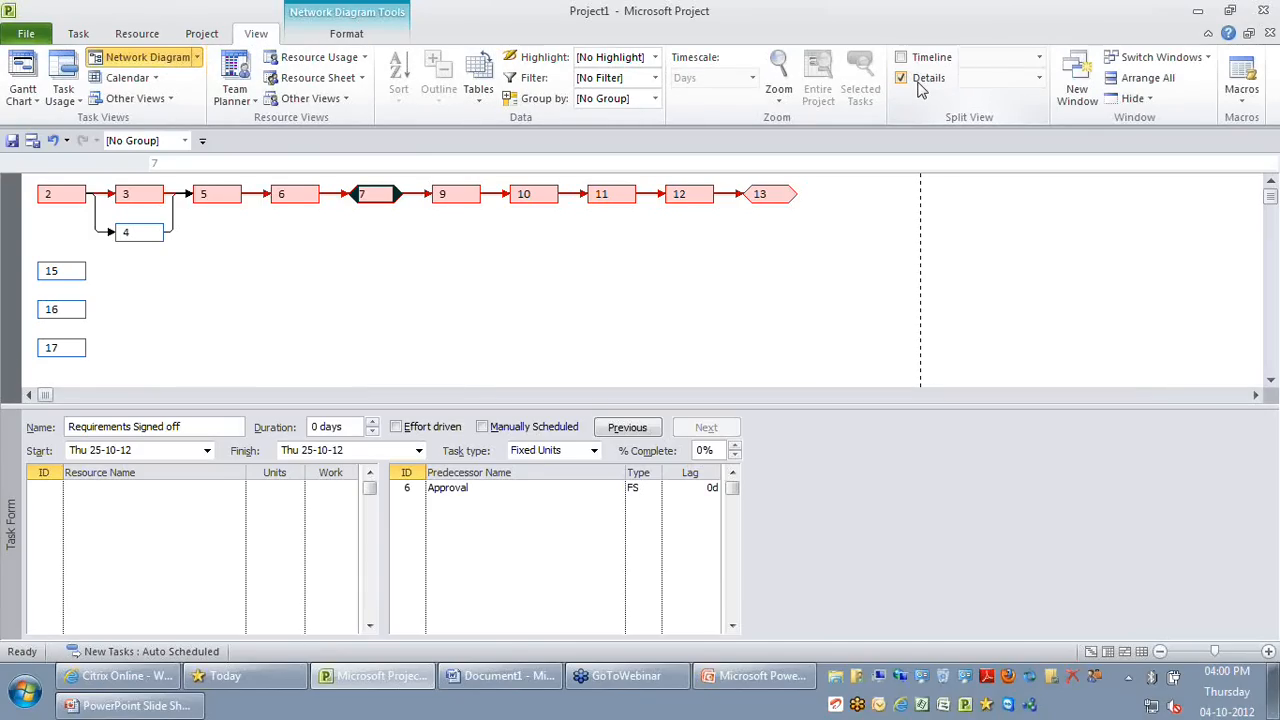
{"action": "left_click", "coordinate": [60, 194]}
{"action": "left_click", "coordinate": [215, 194]}
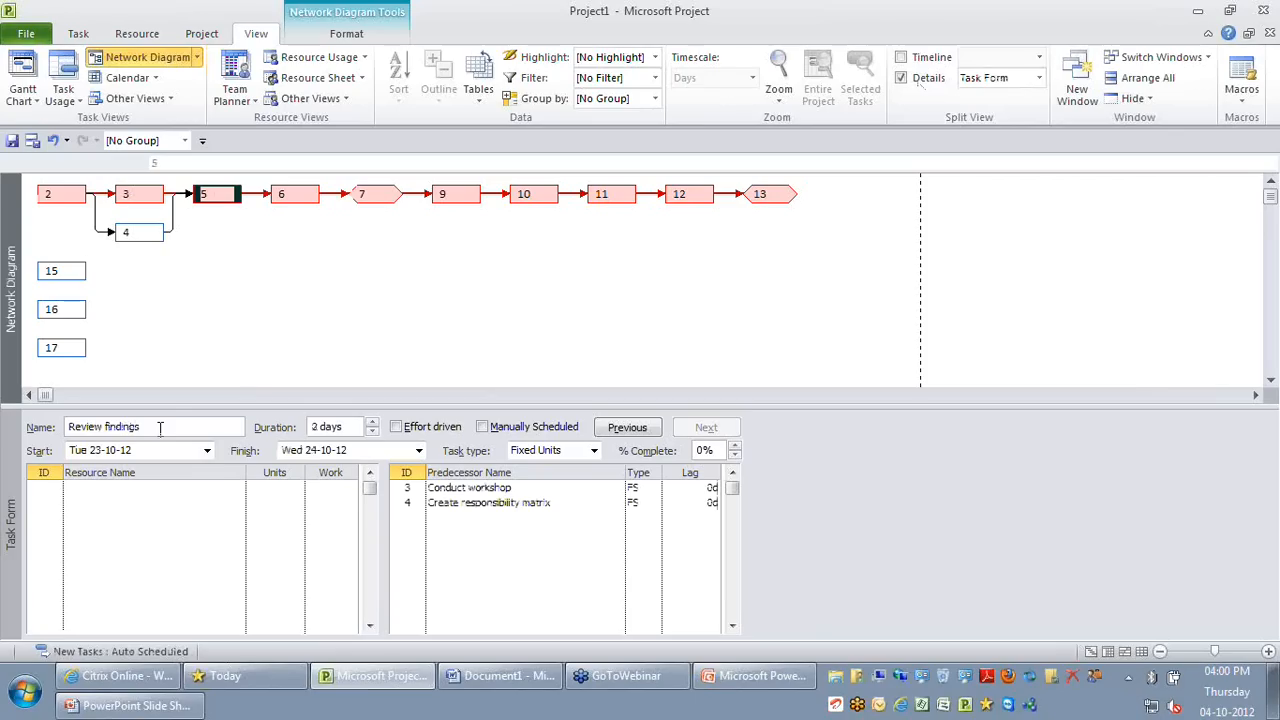
{"action": "left_click", "coordinate": [174, 424]}
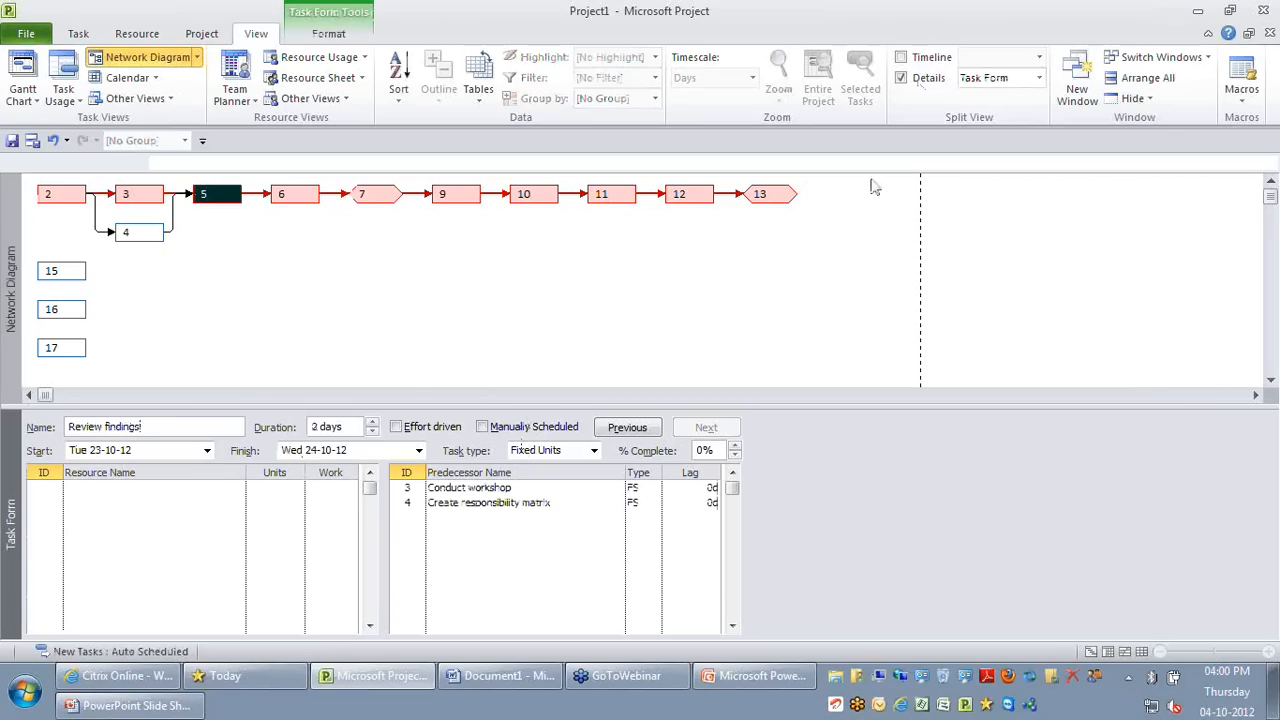
{"action": "left_click", "coordinate": [923, 79]}
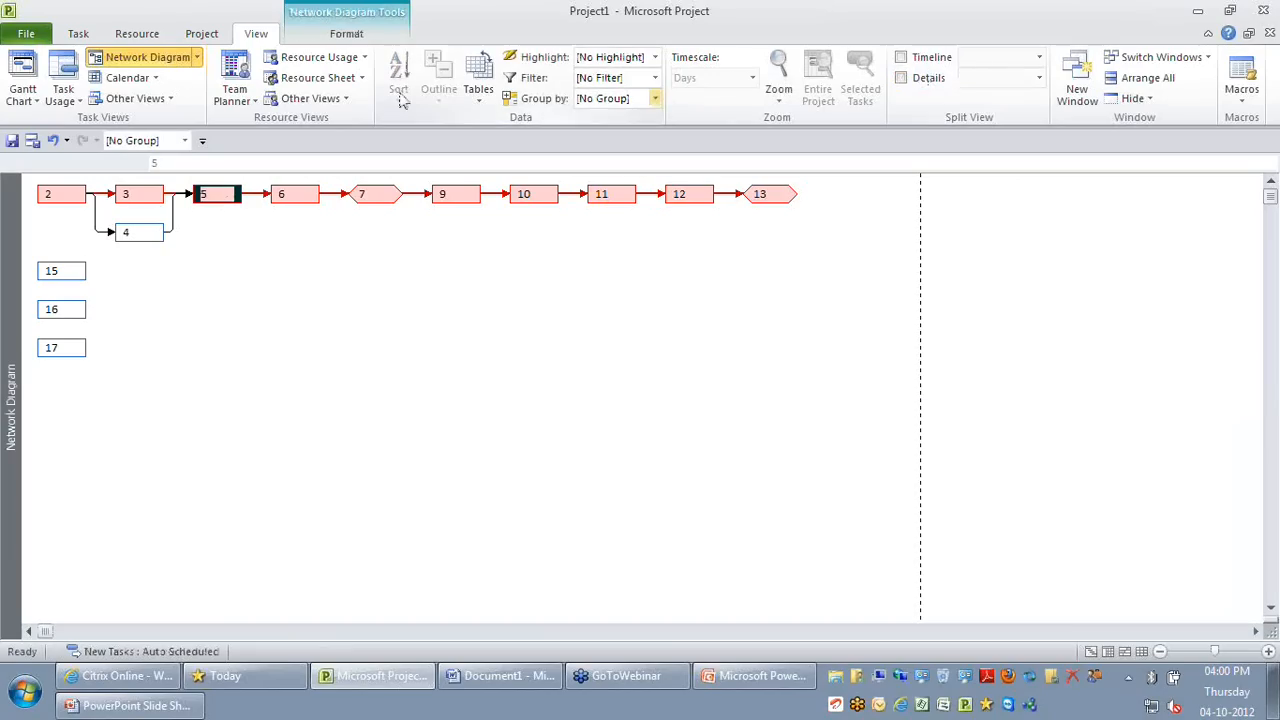
- Return to the Gantt Chart view and show the Task Form details pane below it
{"action": "left_click", "coordinate": [78, 34]}
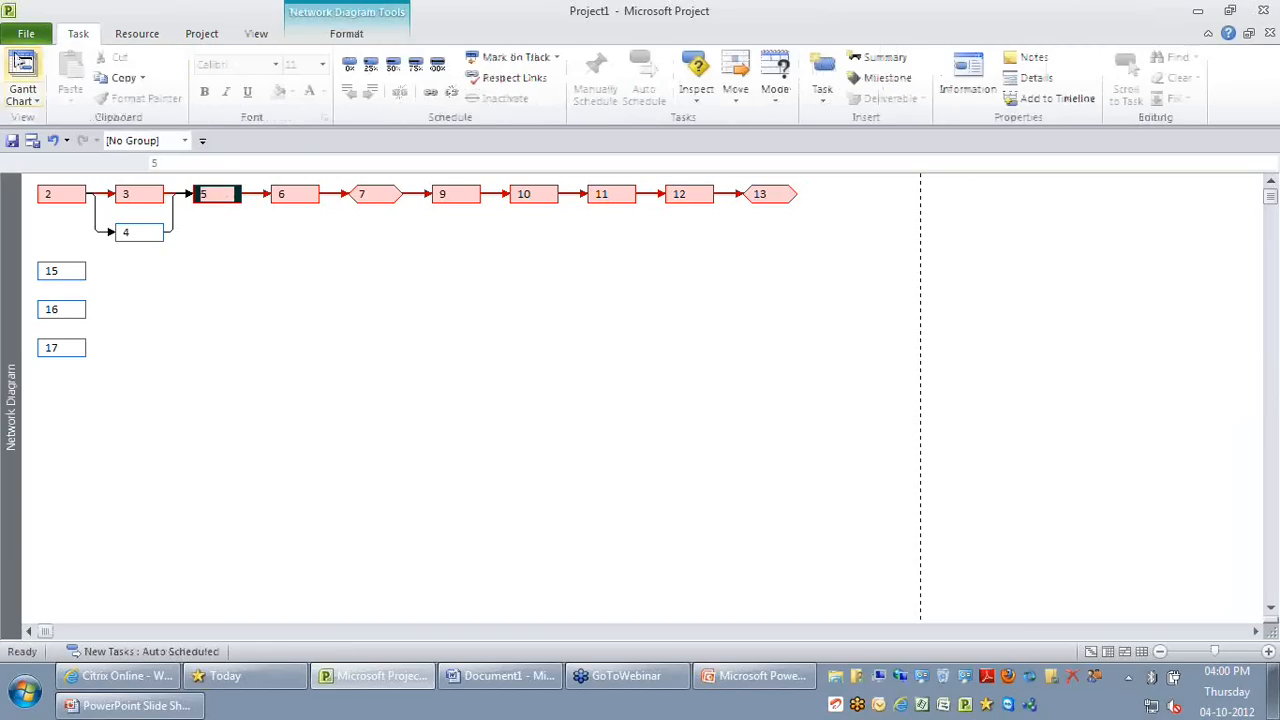
{"action": "left_click", "coordinate": [22, 64]}
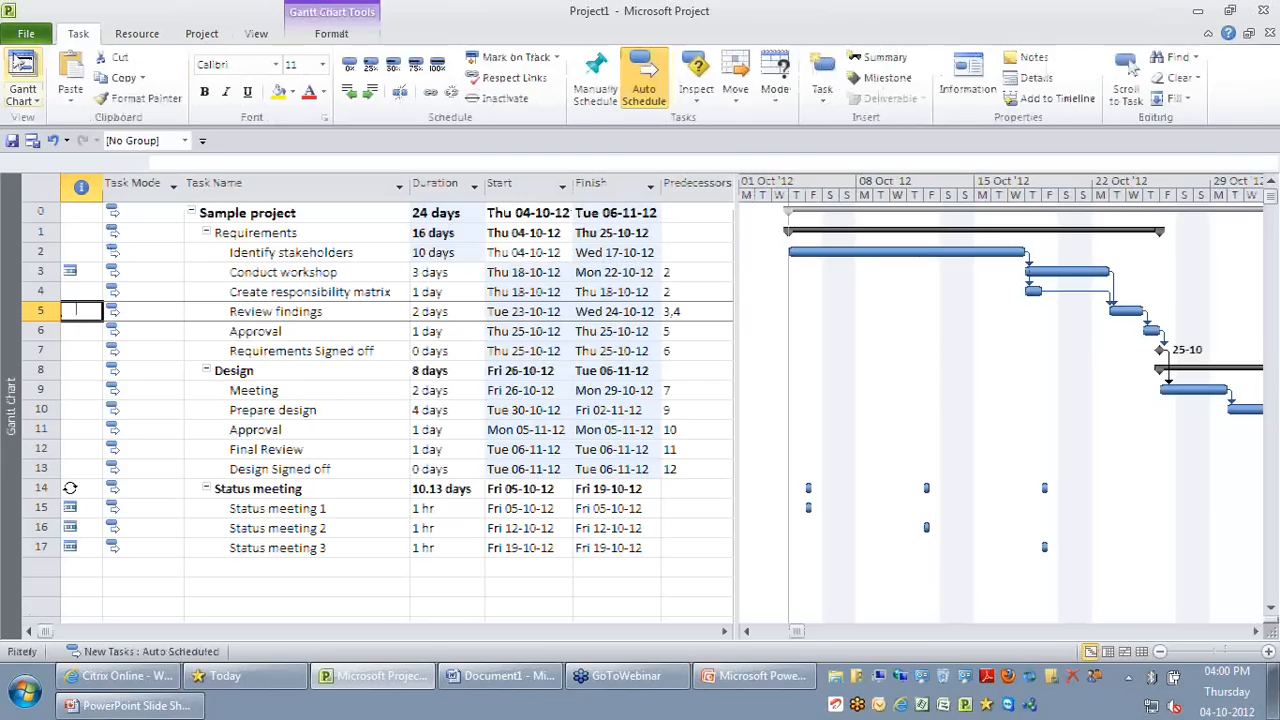
{"action": "left_click", "coordinate": [255, 34]}
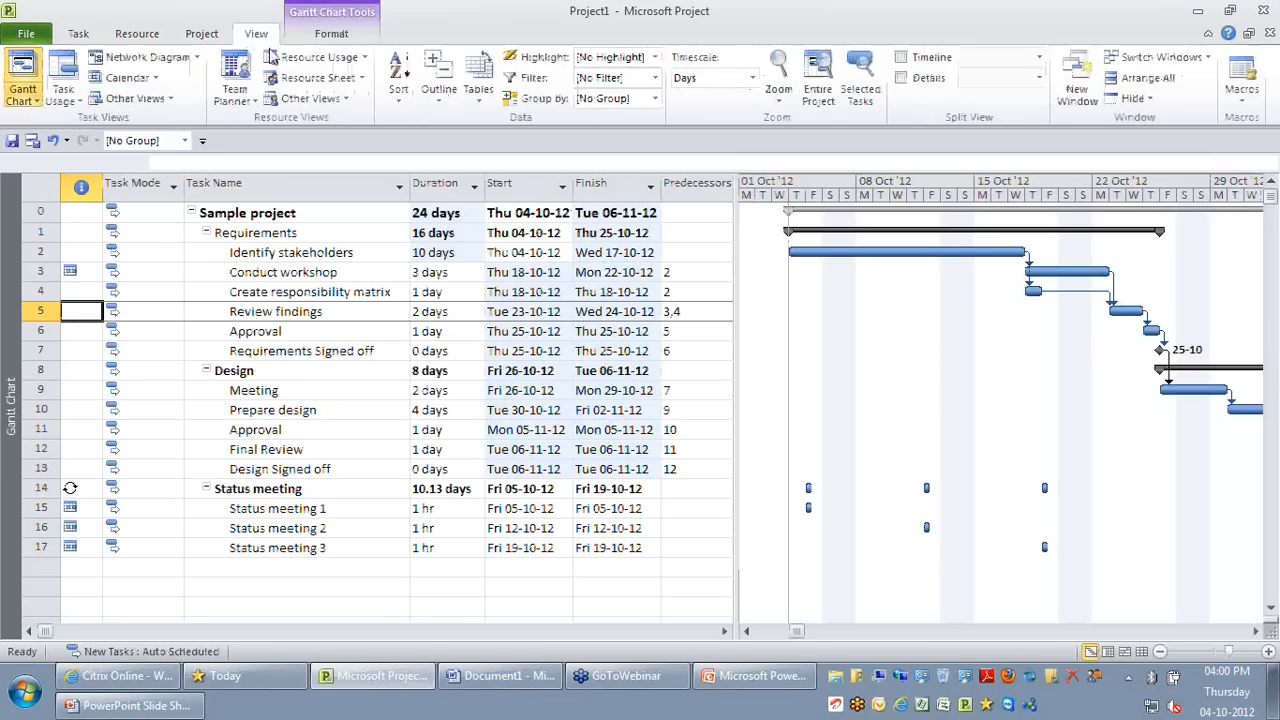
{"action": "left_click", "coordinate": [926, 79]}
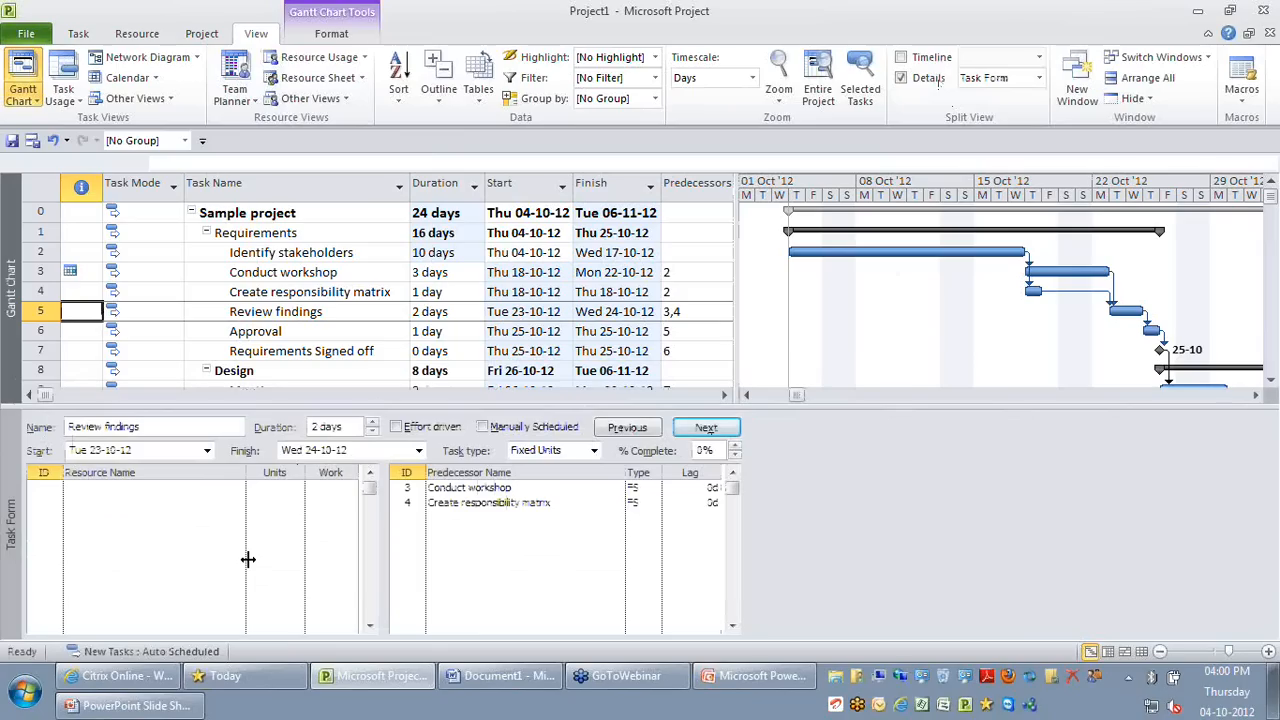
{"action": "left_click", "coordinate": [248, 559]}
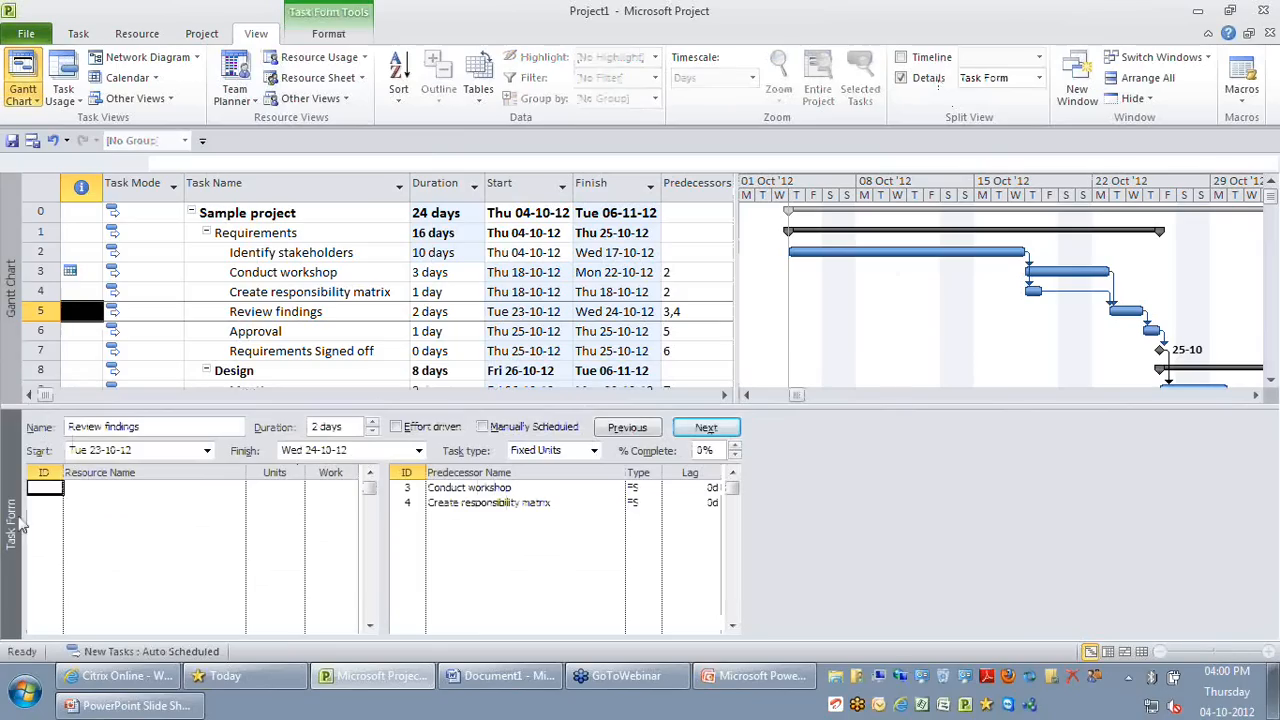
- Change the details pane to the Relationship Diagram view
{"action": "left_click", "coordinate": [1039, 77]}
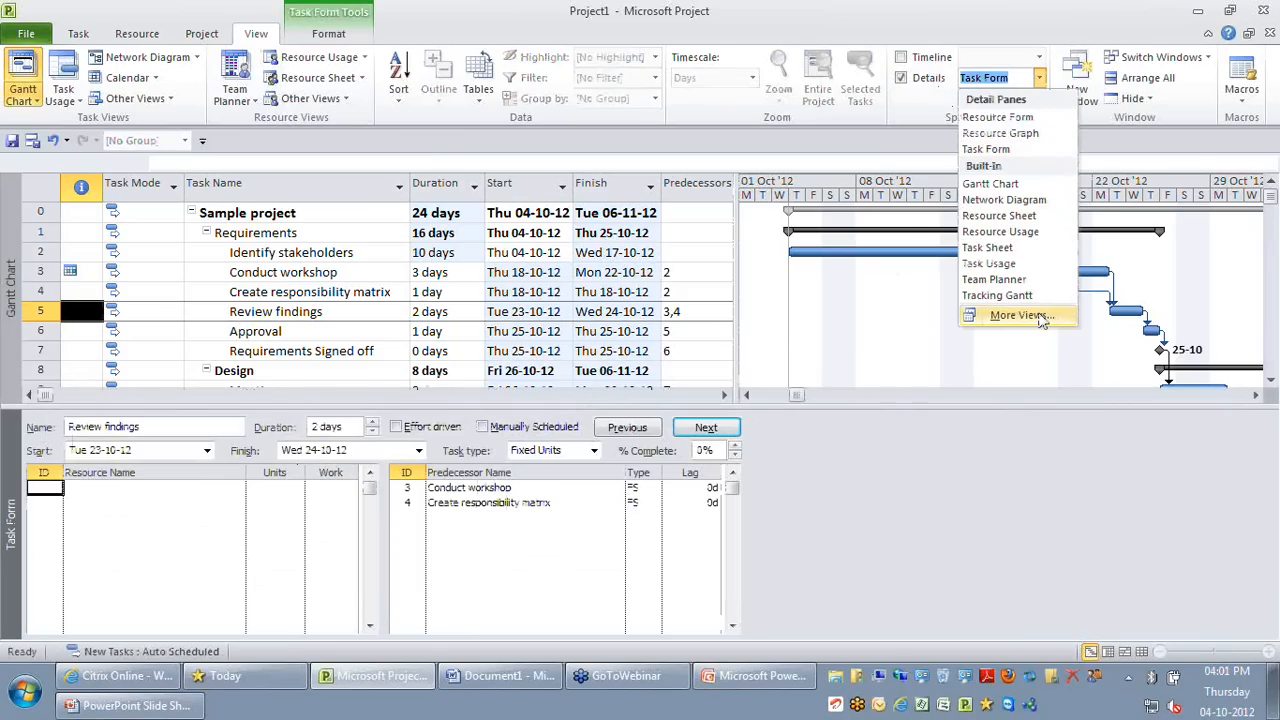
{"action": "left_click", "coordinate": [1040, 316]}
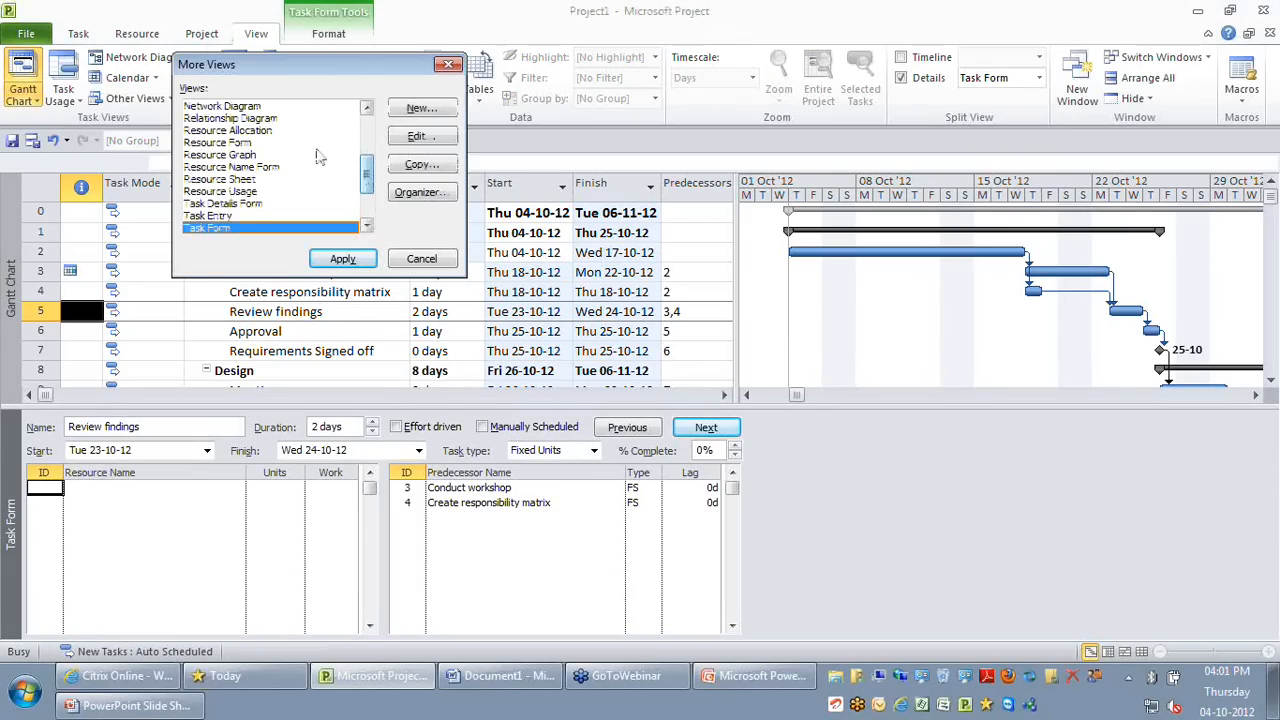
{"action": "left_click", "coordinate": [290, 118]}
{"action": "left_click", "coordinate": [342, 259]}
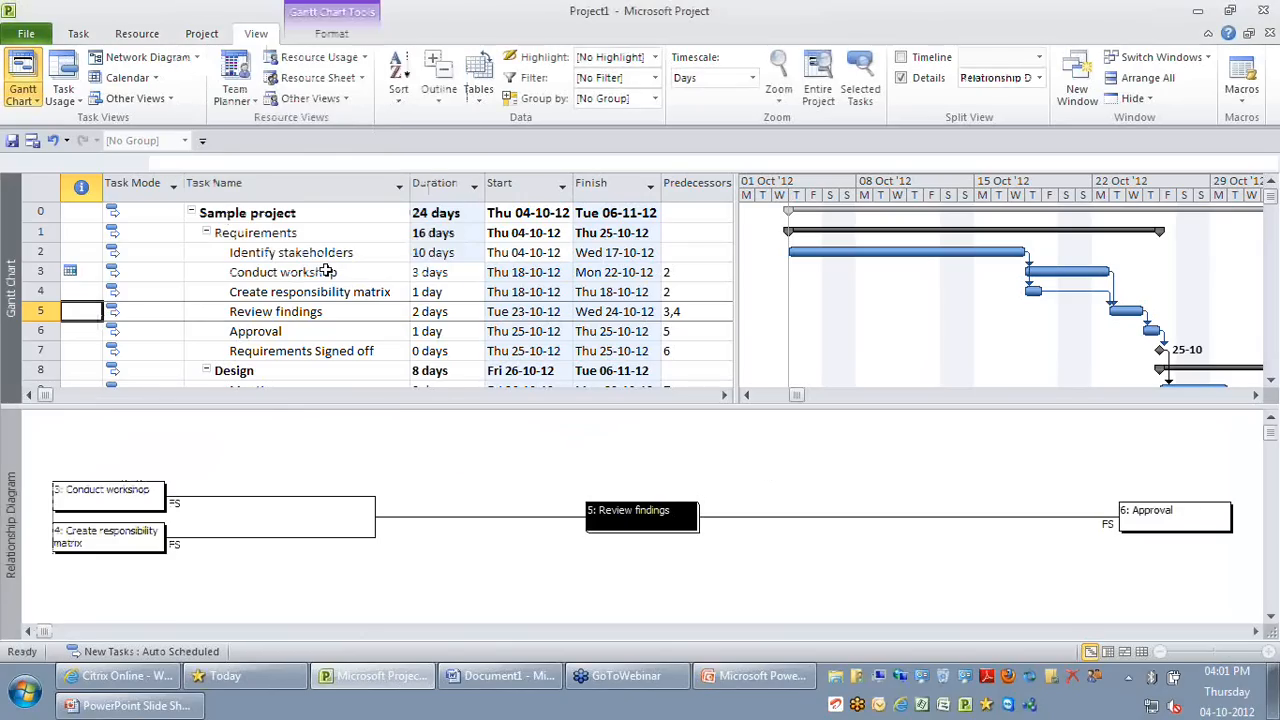
- Check the predecessors and successors of Conduct workshop, Create responsibility matrix and Review findings in the Relationship Diagram
{"action": "left_click", "coordinate": [327, 271]}
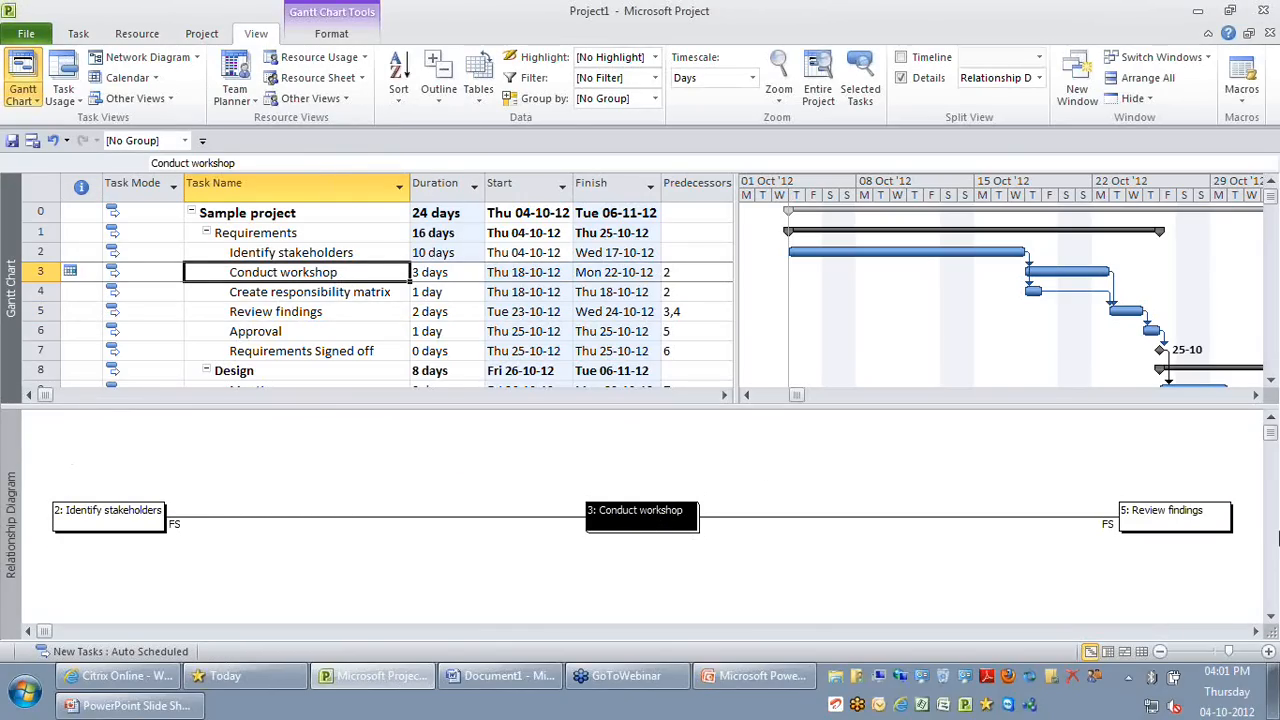
{"action": "left_click", "coordinate": [39, 272]}
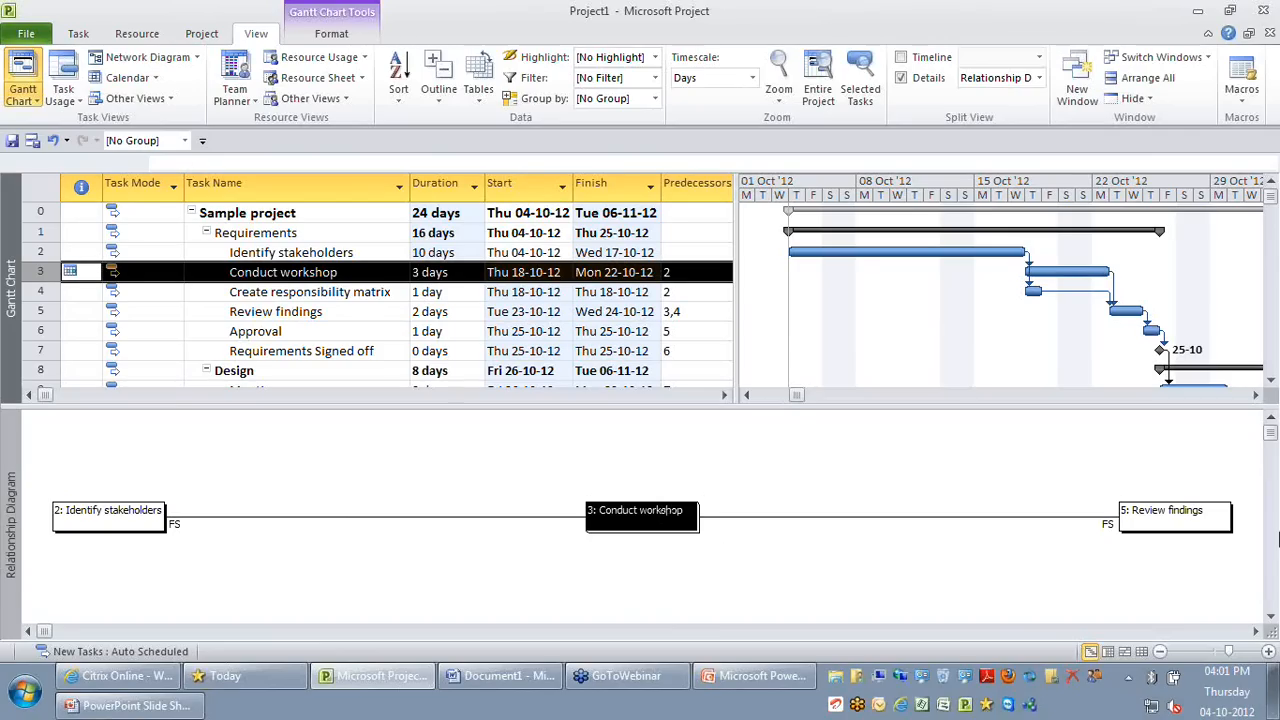
{"action": "left_click", "coordinate": [343, 291]}
{"action": "left_click", "coordinate": [340, 311]}
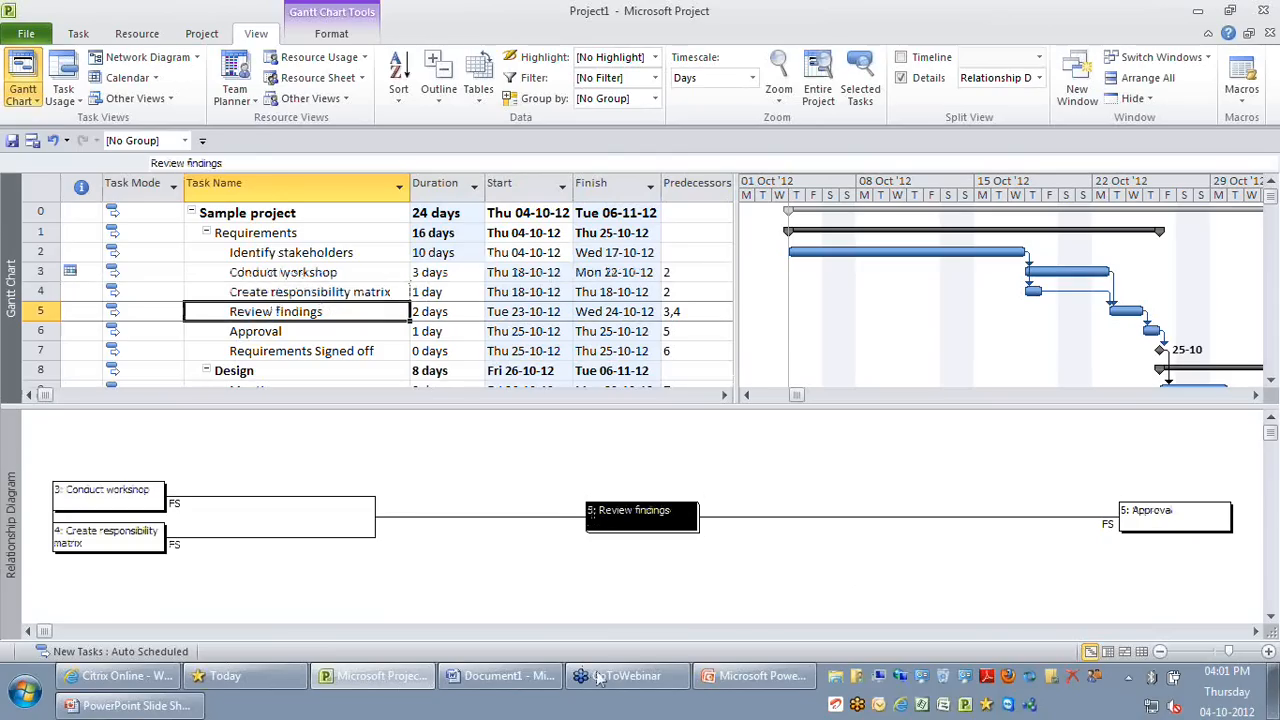
- Switch back to the PowerPoint slide show at the Review task dependencies slide
{"action": "left_click", "coordinate": [735, 683]}
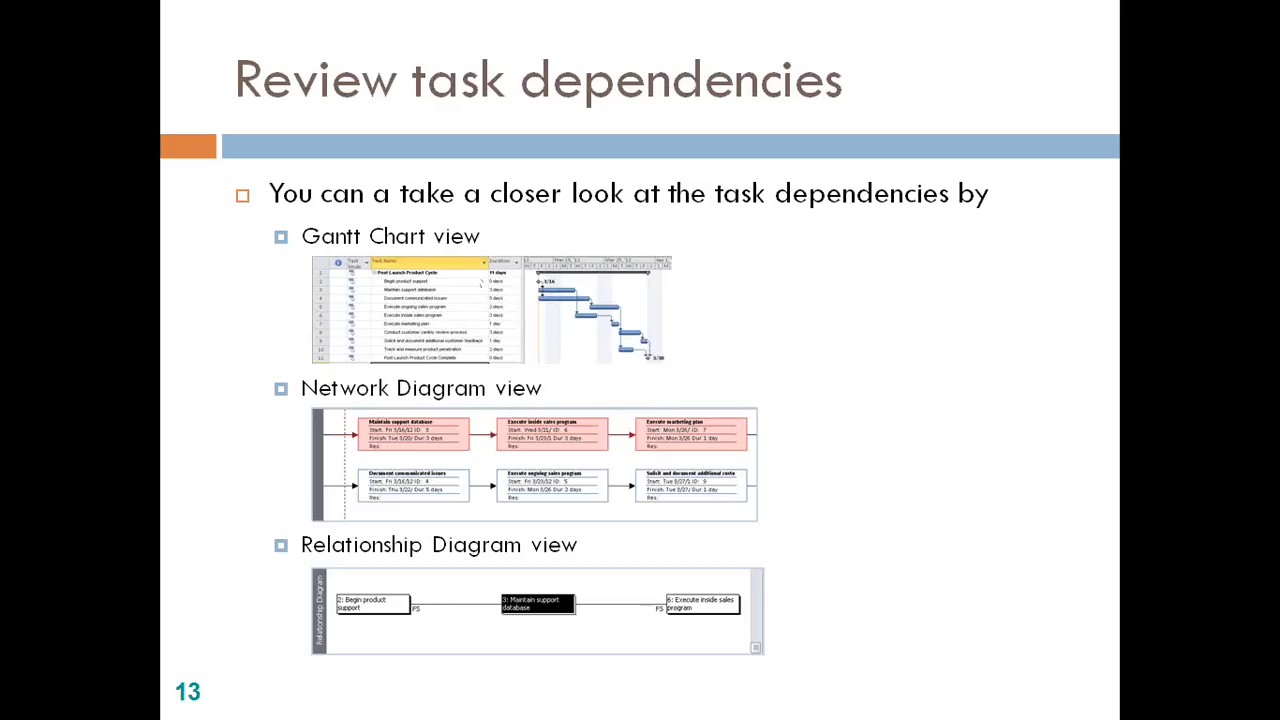
- Advance the slide show to the Summary slide and reveal its points on WBS, task mode and task types
{"action": "key", "text": "Right"}
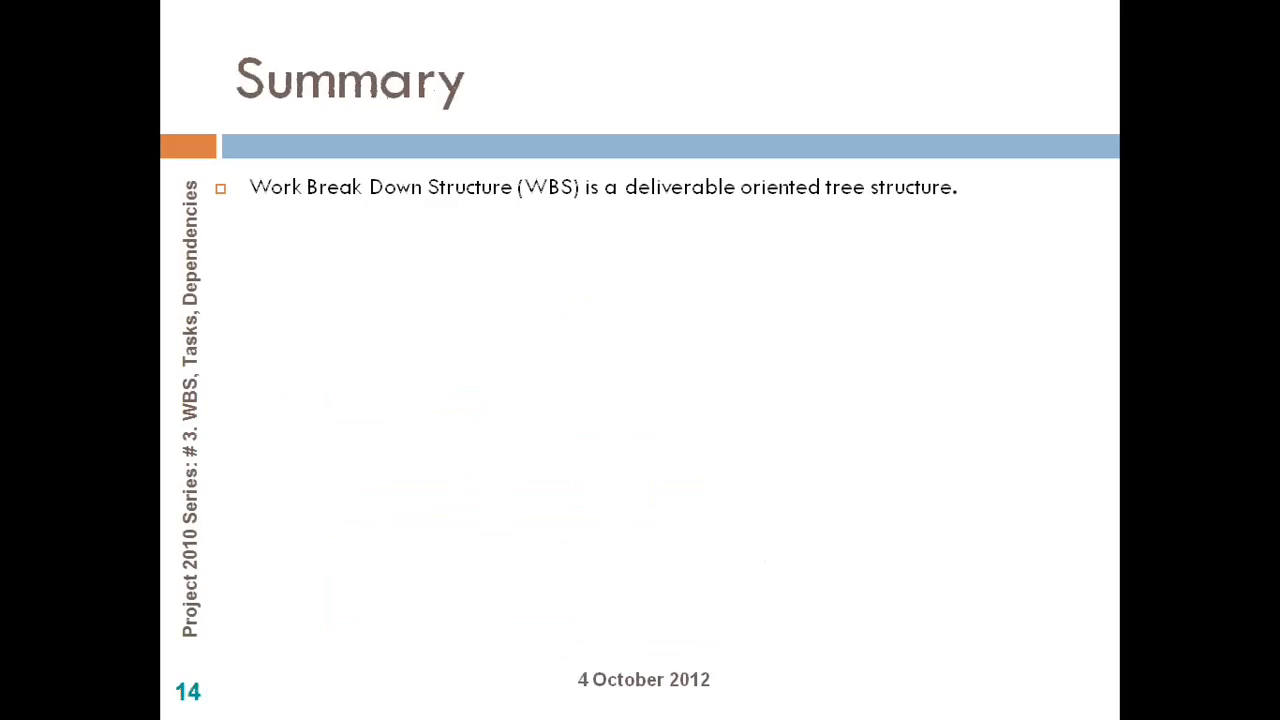
{"action": "key", "text": "Right"}
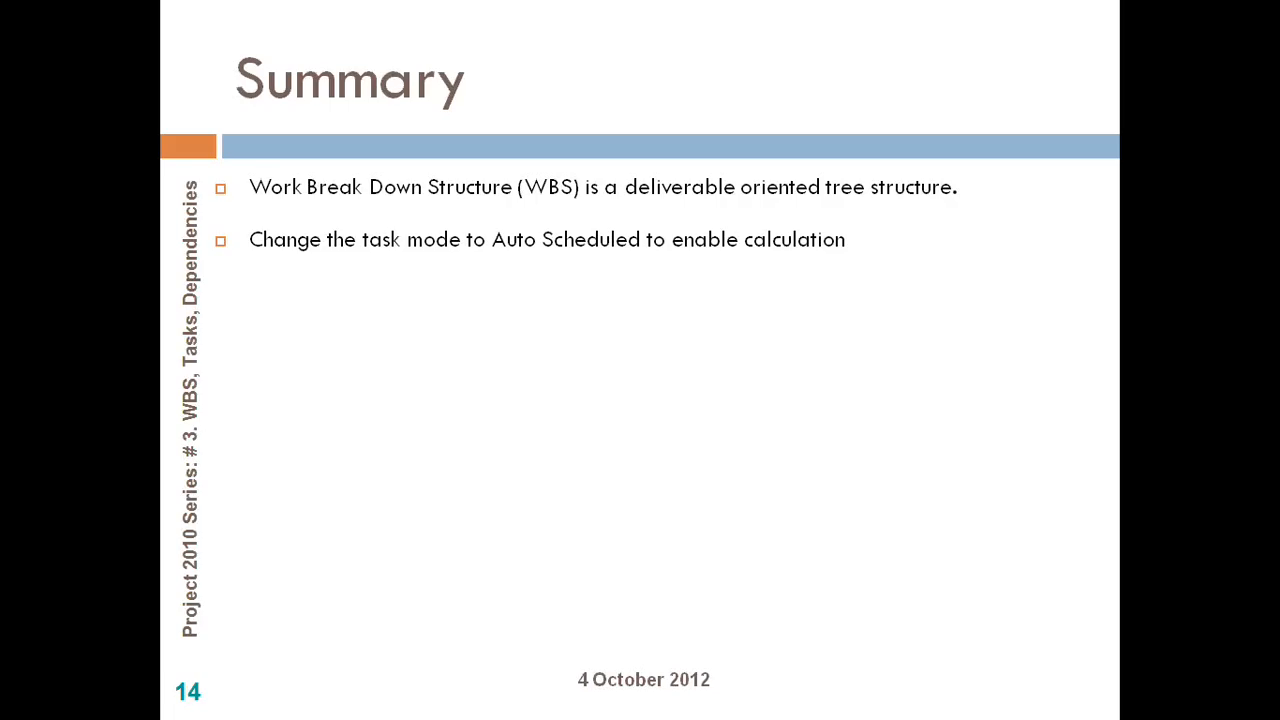
{"action": "key", "text": "Right"}
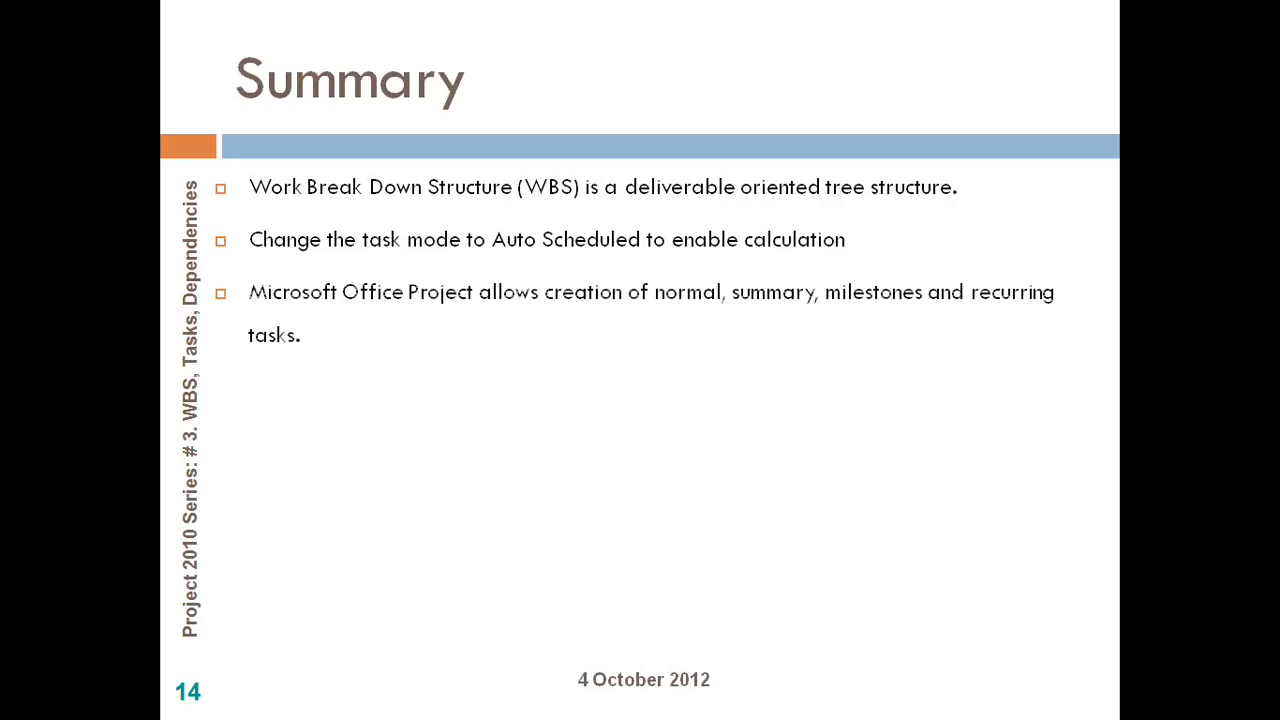
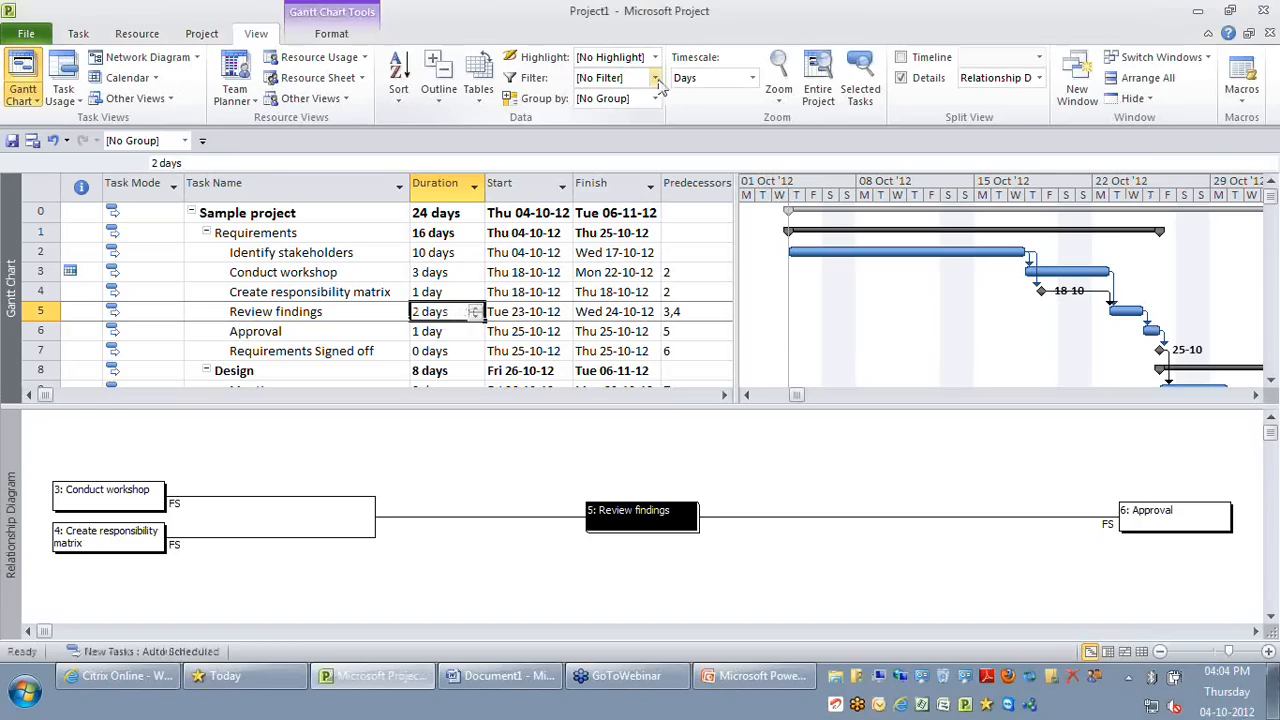
- Filter the Gantt Chart to show only Milestones and check the duration of Create responsibility matrix
{"action": "left_click", "coordinate": [657, 79]}
{"action": "left_click", "coordinate": [612, 246]}
{"action": "left_click", "coordinate": [346, 240]}
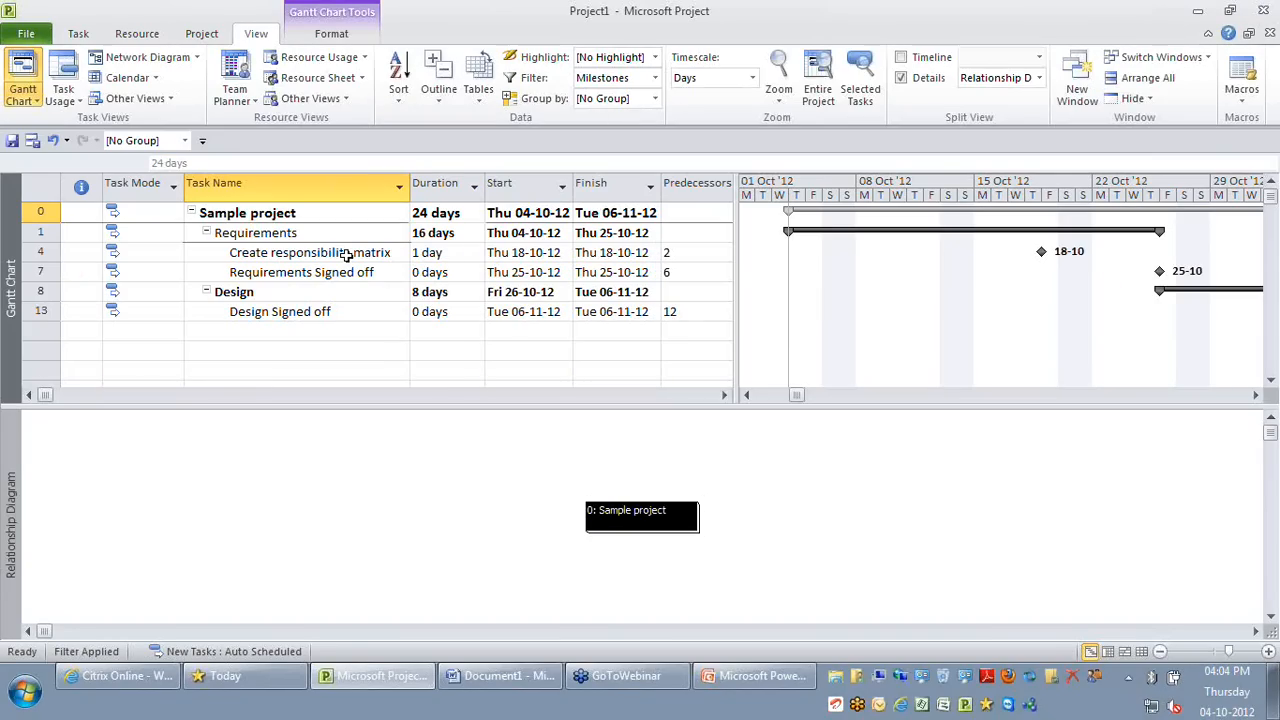
{"action": "left_click", "coordinate": [432, 252]}
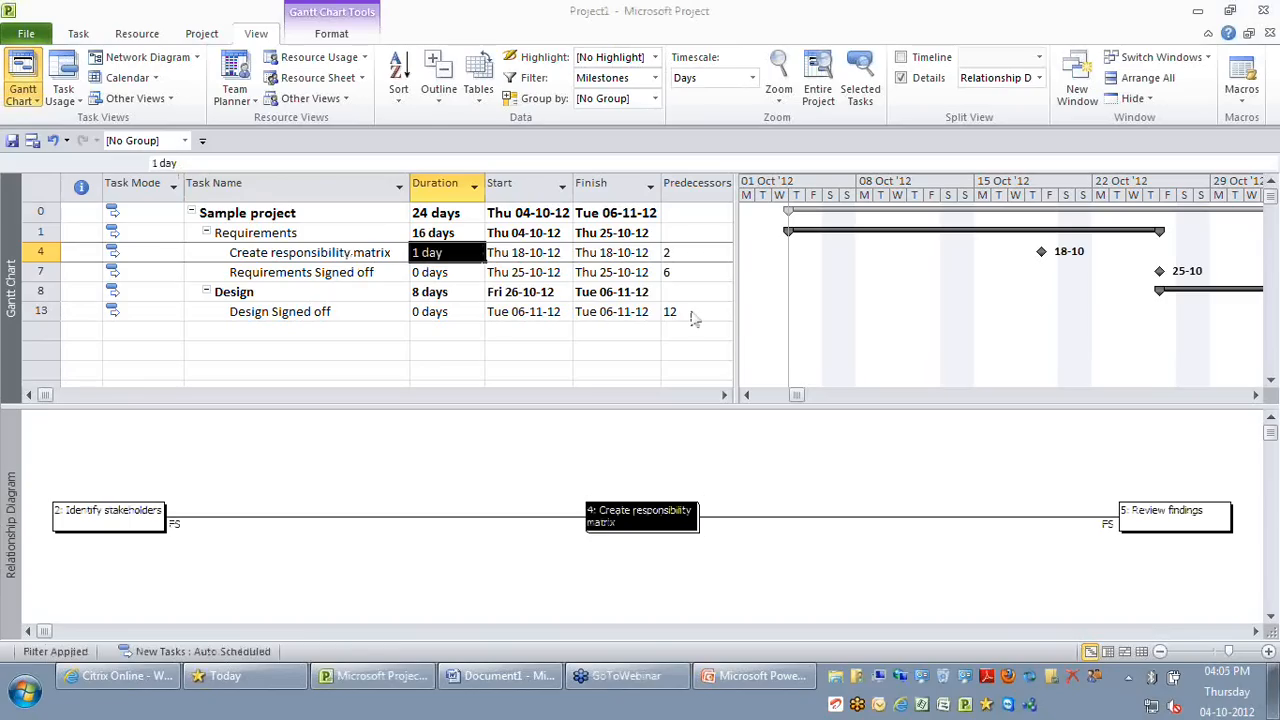
{"action": "left_click", "coordinate": [256, 36]}
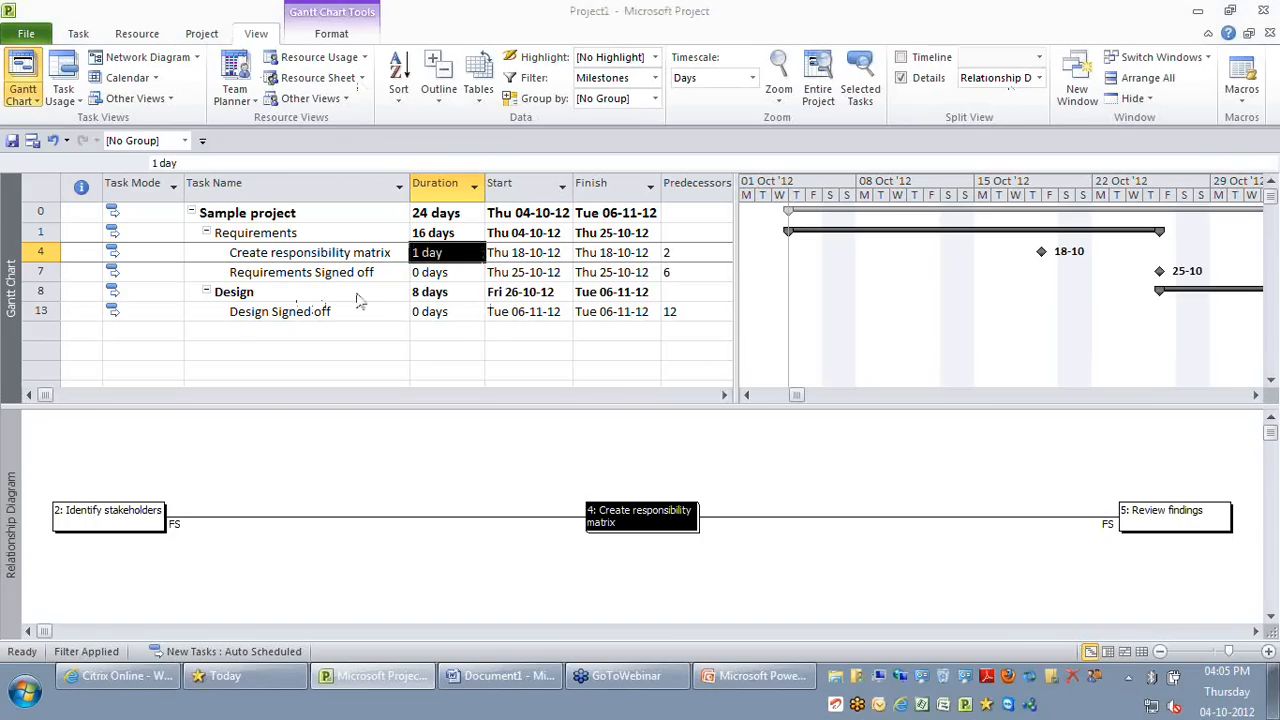
{"action": "left_click", "coordinate": [358, 297]}
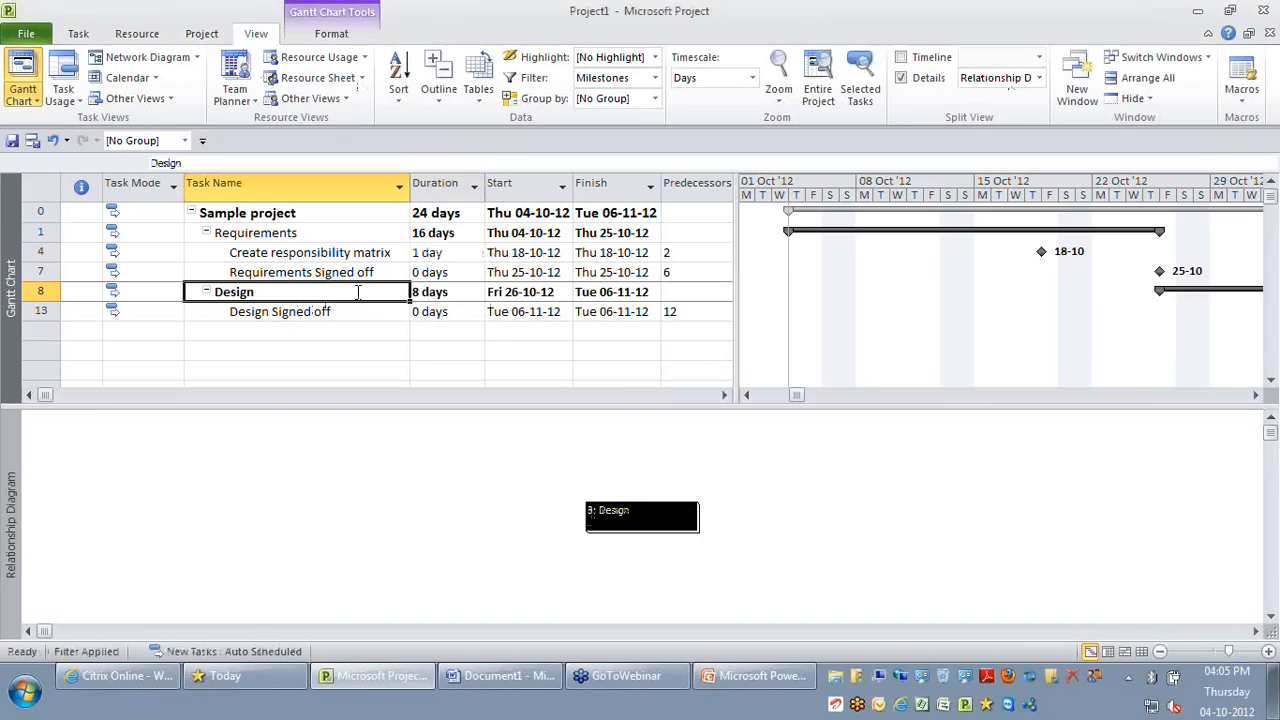
- Clear the Milestones filter and remove the Relationship Diagram details pane so the full task list is shown
{"action": "left_click", "coordinate": [655, 79]}
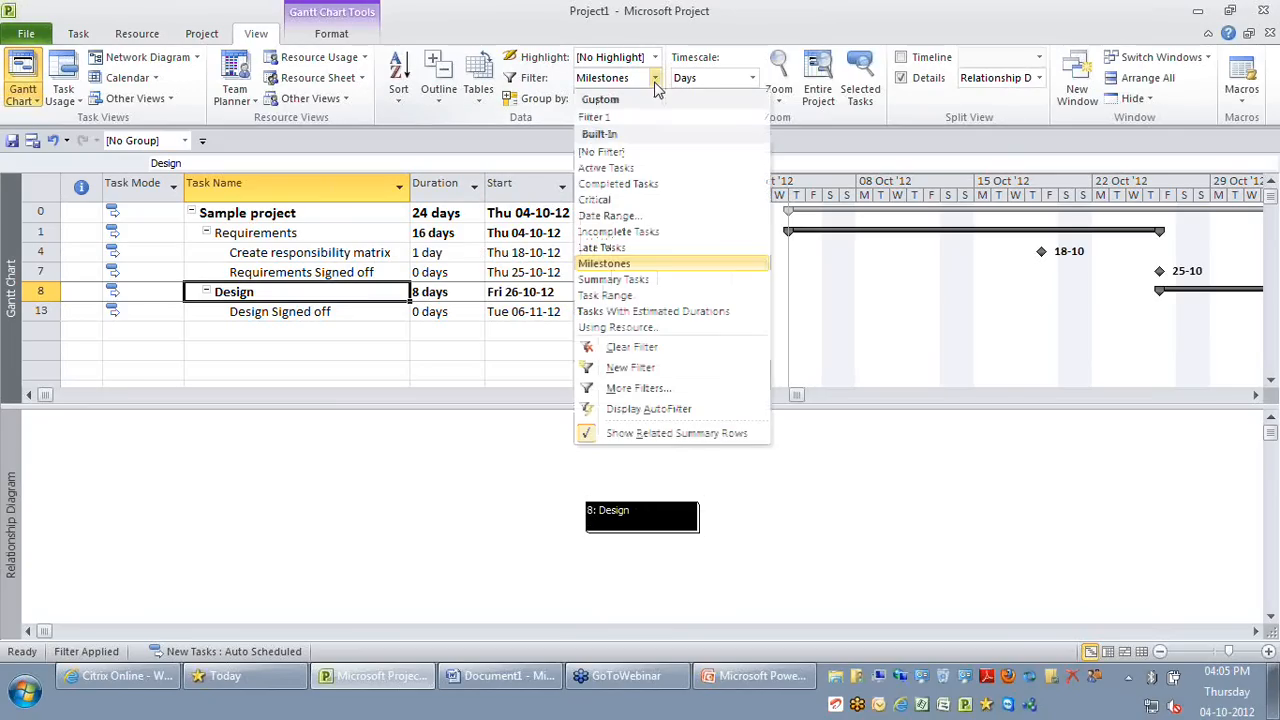
{"action": "left_click", "coordinate": [633, 155]}
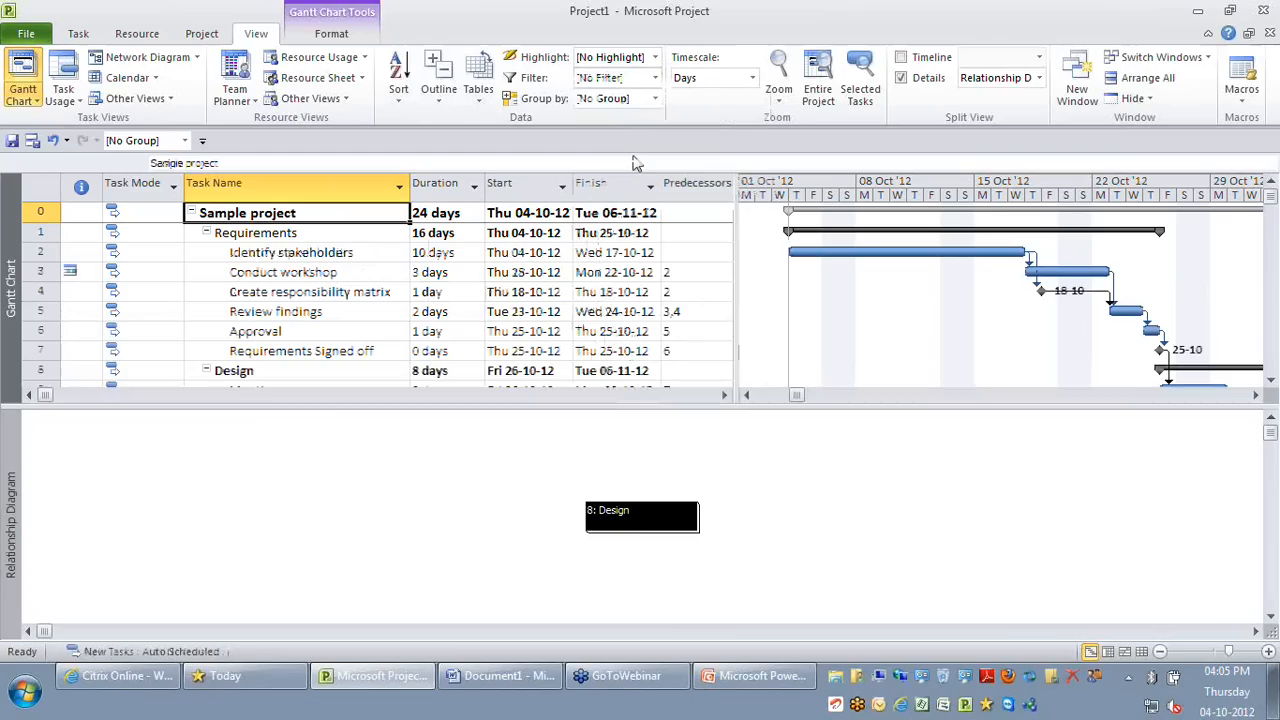
{"action": "double_click", "coordinate": [445, 407]}
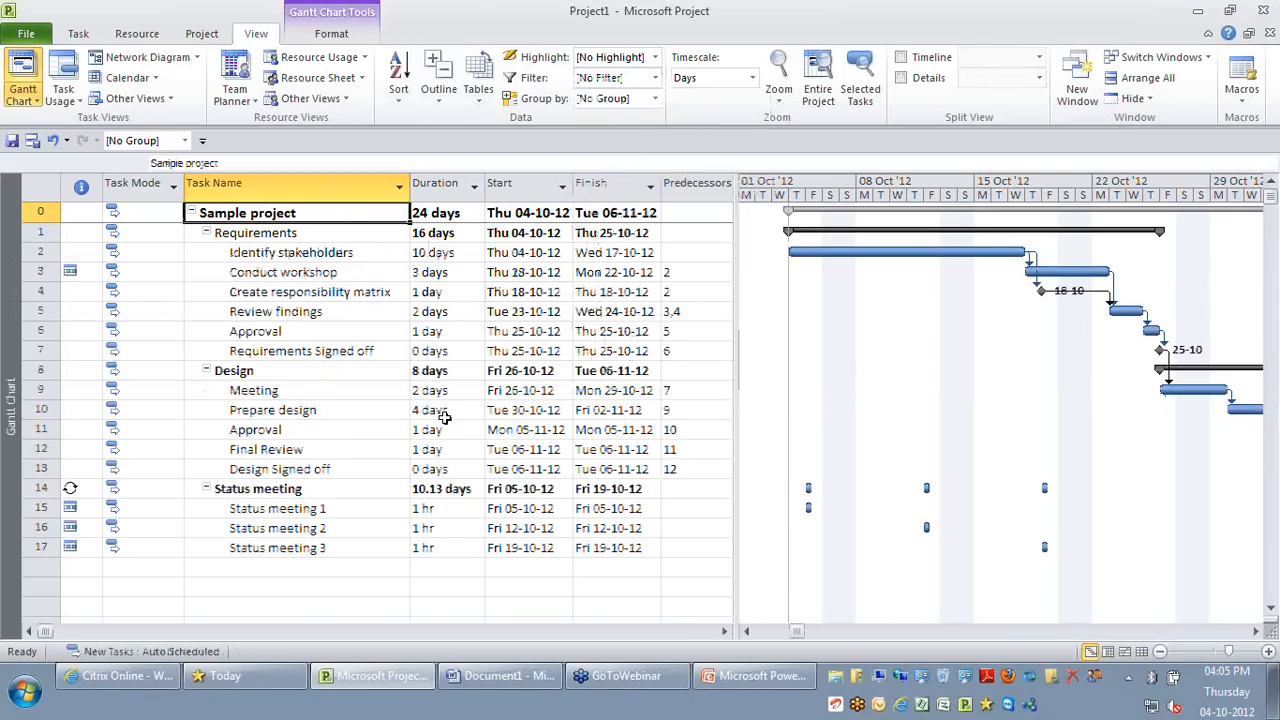
- Examine the duration of the recurring Status meeting task against the start and finish dates of its individual meetings
{"action": "scroll", "coordinate": [445, 418], "scroll_direction": "down", "scroll_amount": 1}
{"action": "left_click", "coordinate": [440, 428]}
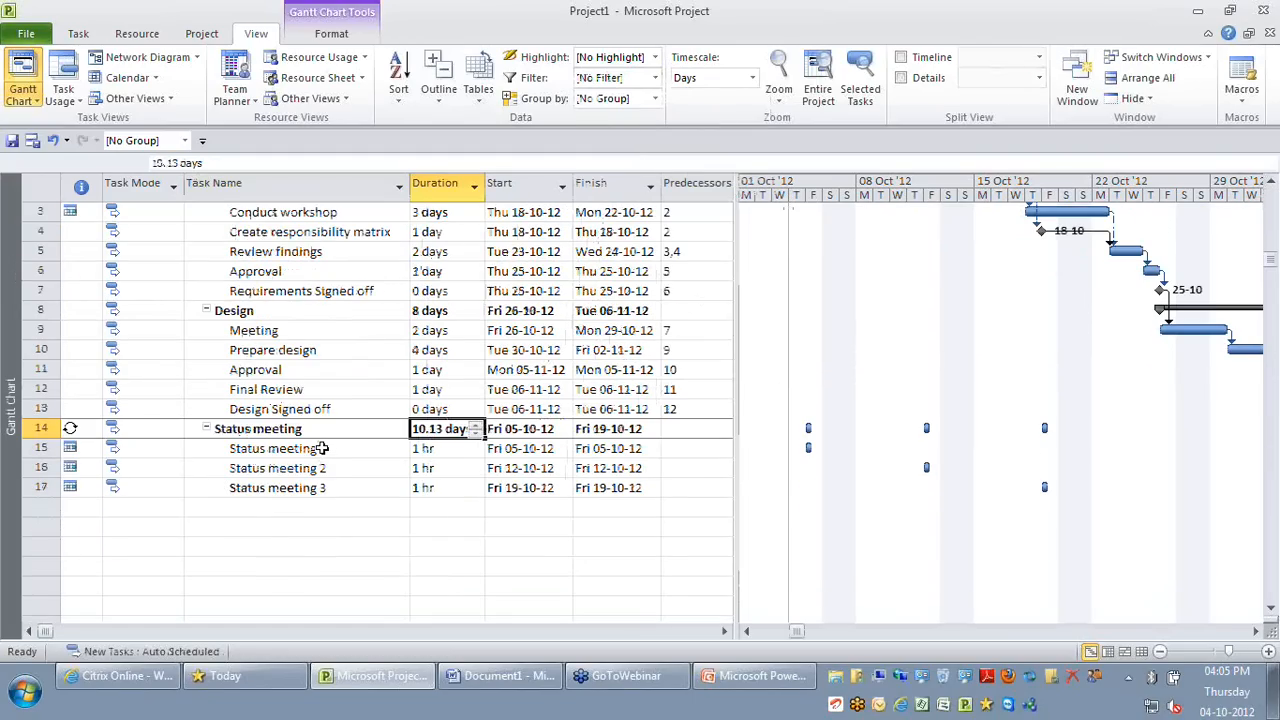
{"action": "left_click", "coordinate": [322, 449]}
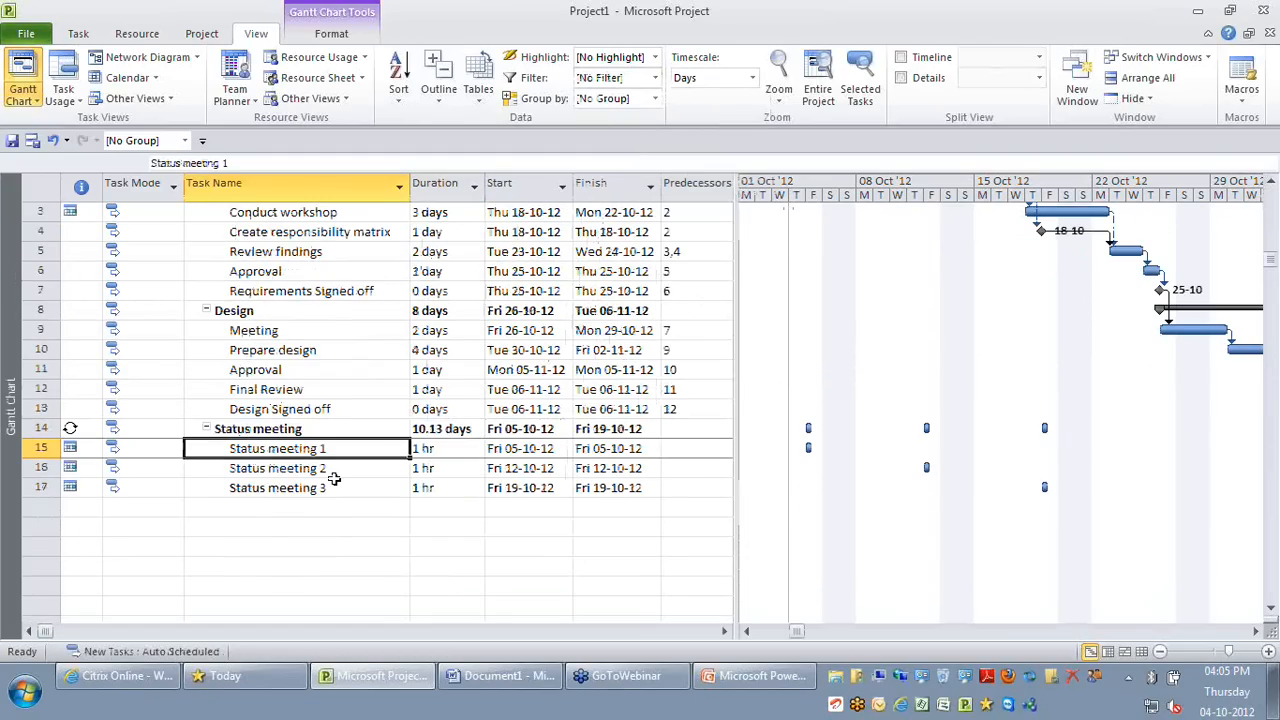
{"action": "left_click", "coordinate": [335, 483]}
{"action": "left_click", "coordinate": [445, 430]}
{"action": "left_click", "coordinate": [257, 428]}
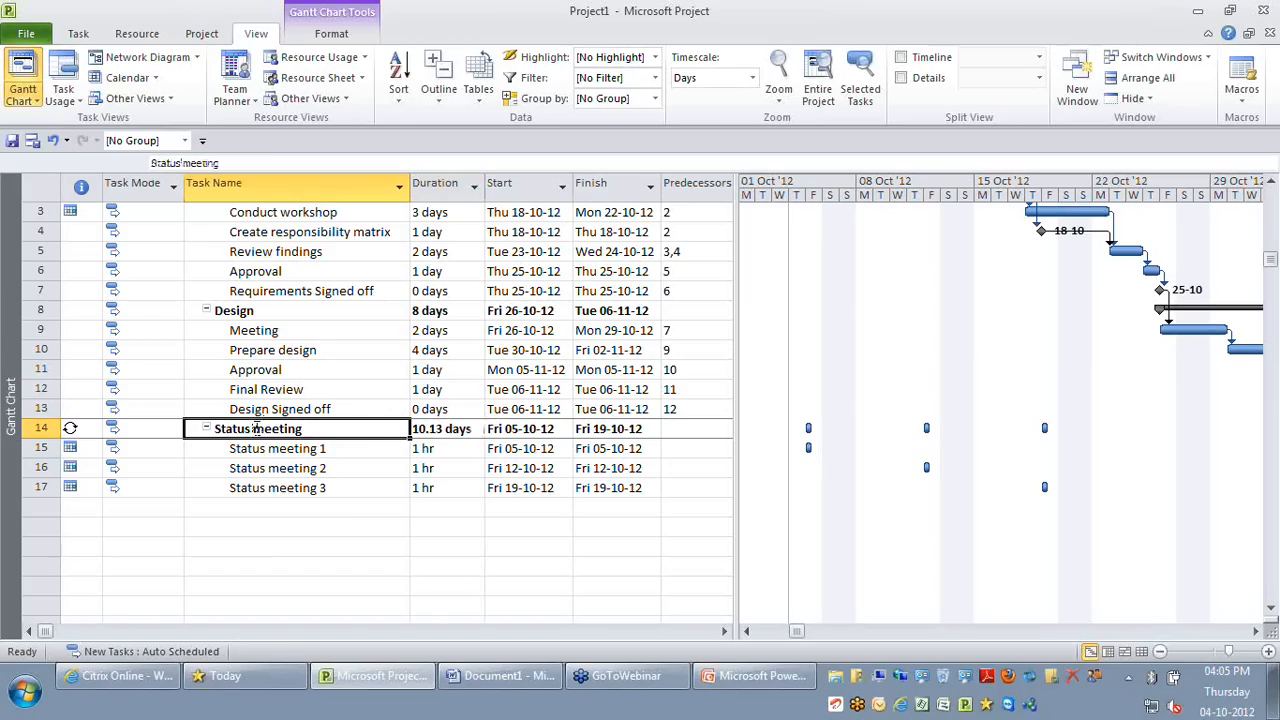
{"action": "left_click", "coordinate": [518, 450]}
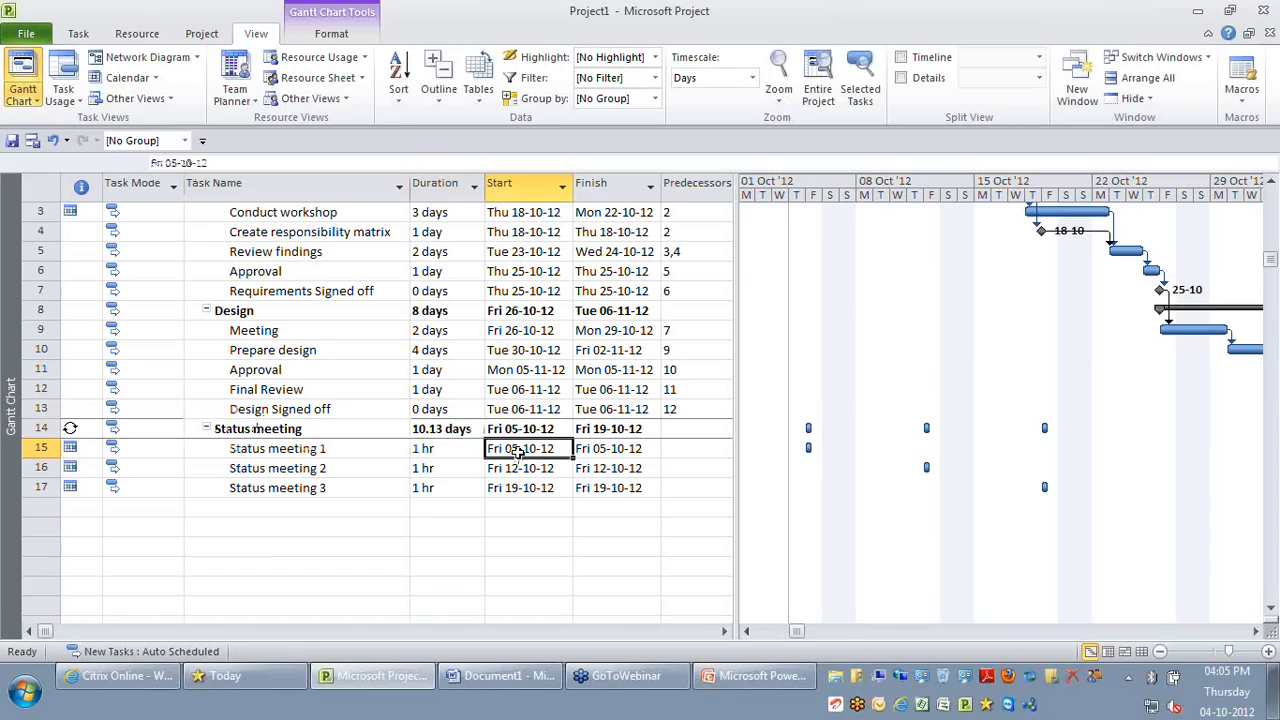
{"action": "left_click", "coordinate": [614, 490]}
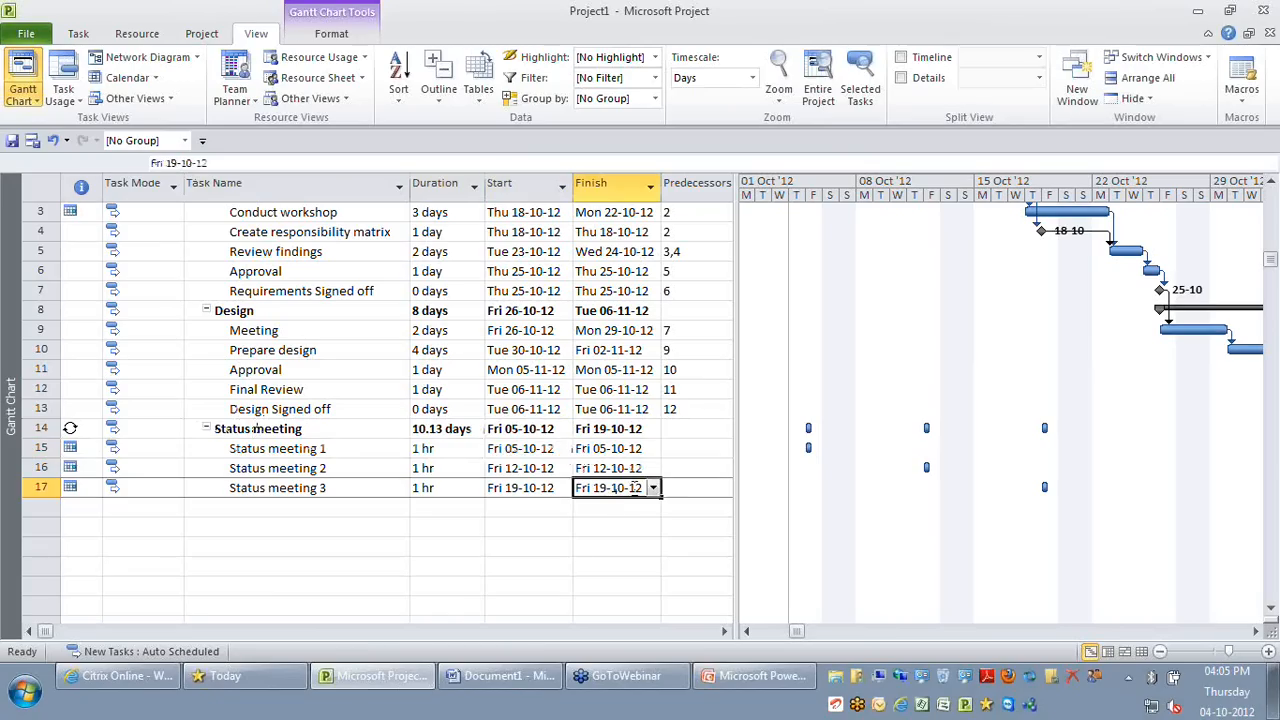
{"action": "left_click", "coordinate": [525, 450]}
{"action": "left_click", "coordinate": [615, 491]}
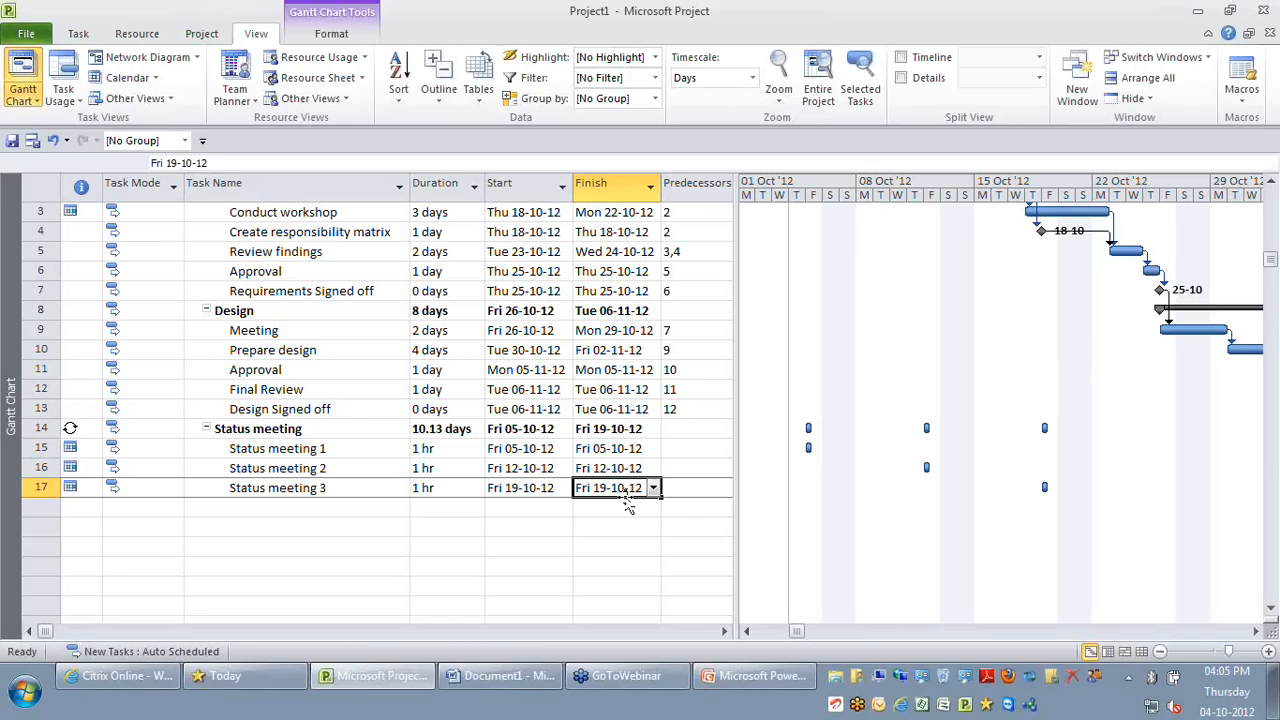
{"action": "left_click", "coordinate": [456, 432]}
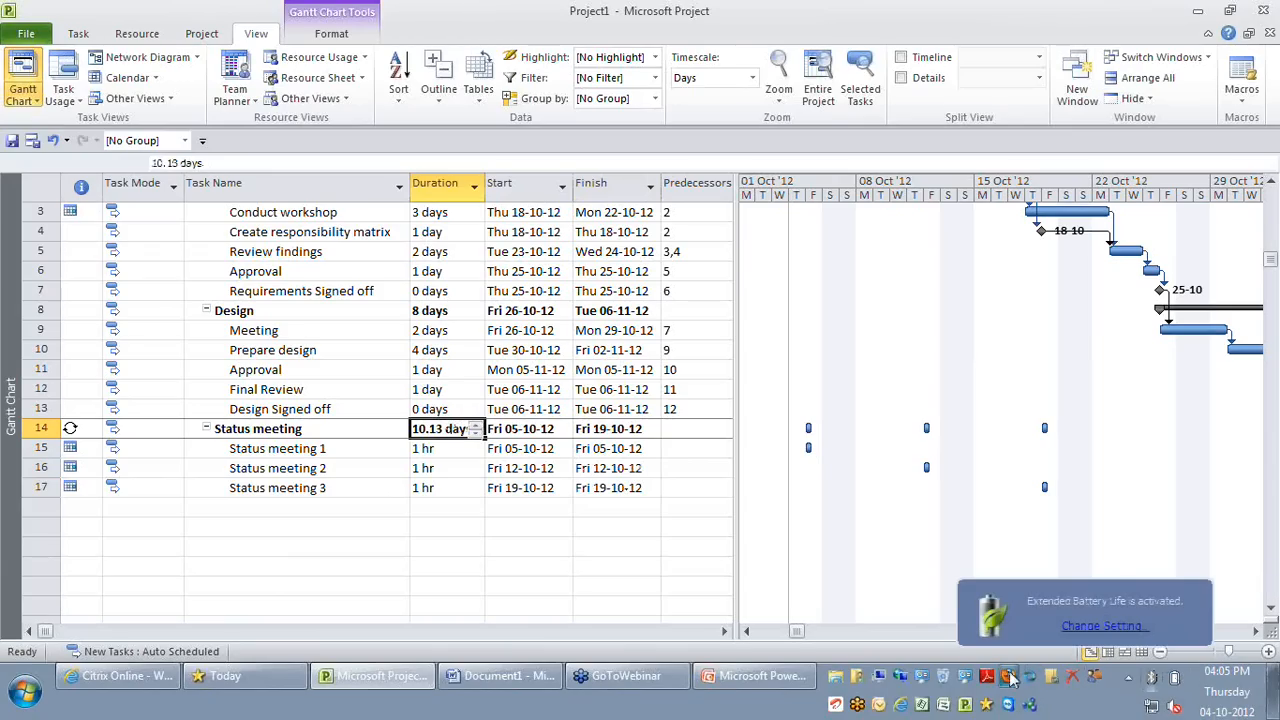
{"action": "left_click", "coordinate": [646, 494]}
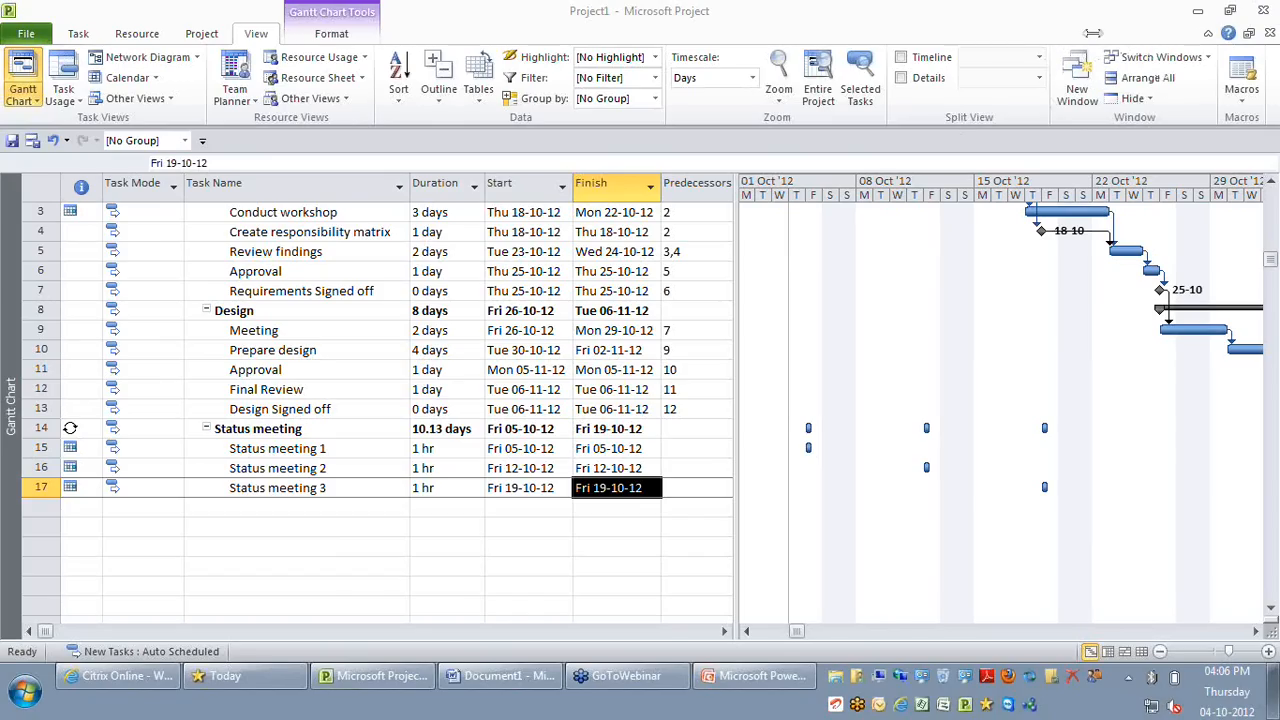
- Check the constraint type and constraint date of Conduct workshop in its advanced task information, leaving them as they are
{"action": "left_click", "coordinate": [367, 334]}
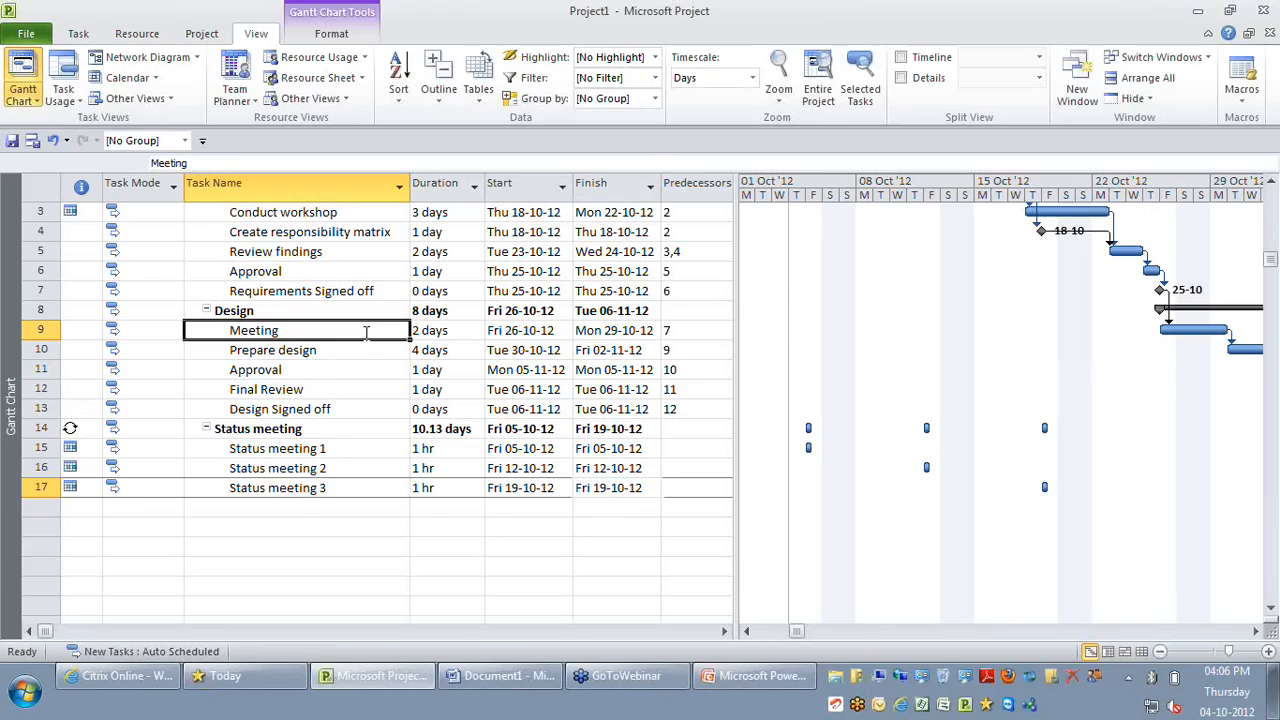
{"action": "scroll", "coordinate": [367, 334], "scroll_direction": "up", "scroll_amount": 1}
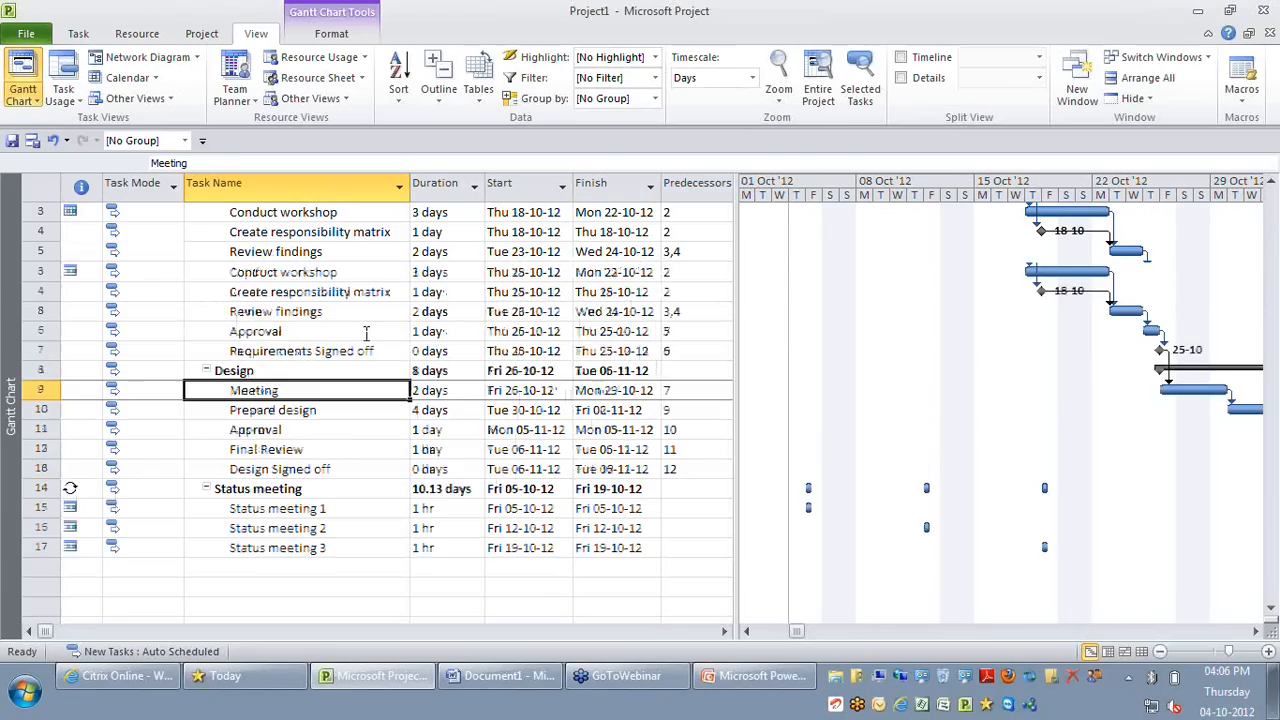
{"action": "left_click", "coordinate": [305, 276]}
{"action": "double_click", "coordinate": [302, 278]}
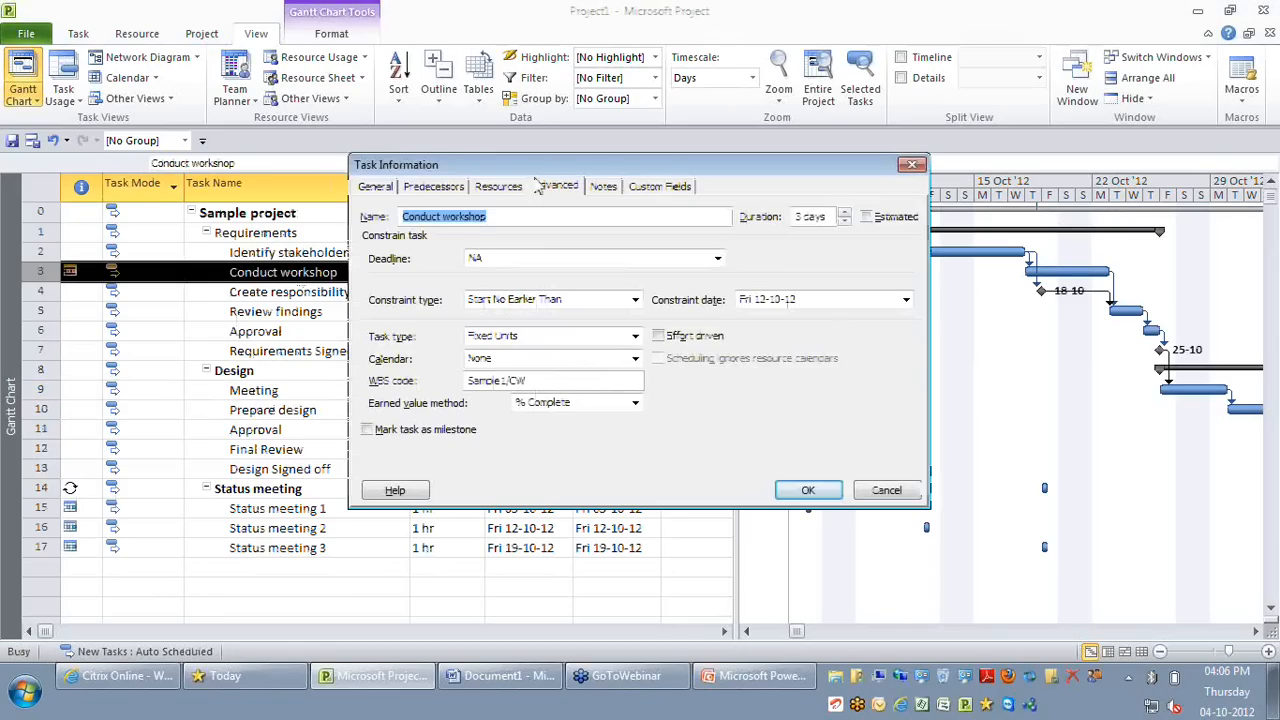
{"action": "left_click_drag", "start_coordinate": [551, 170], "coordinate": [474, 225]}
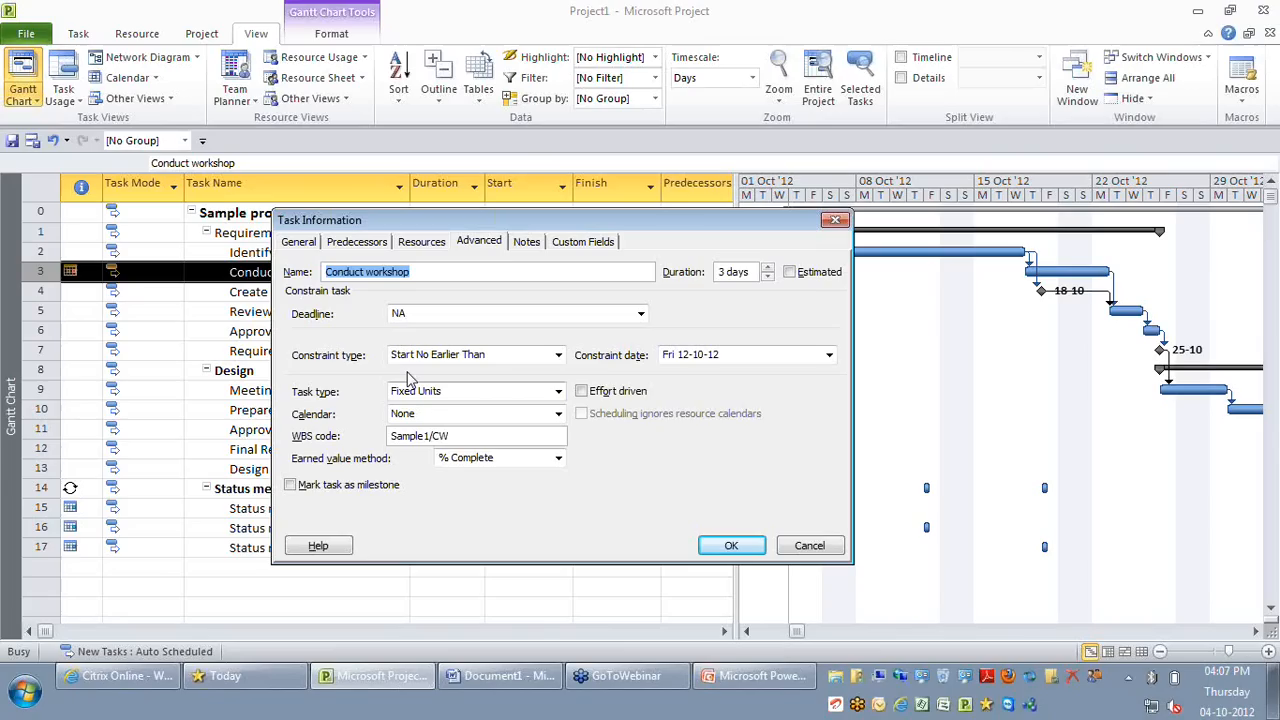
{"action": "left_click_drag", "start_coordinate": [420, 221], "coordinate": [469, 309]}
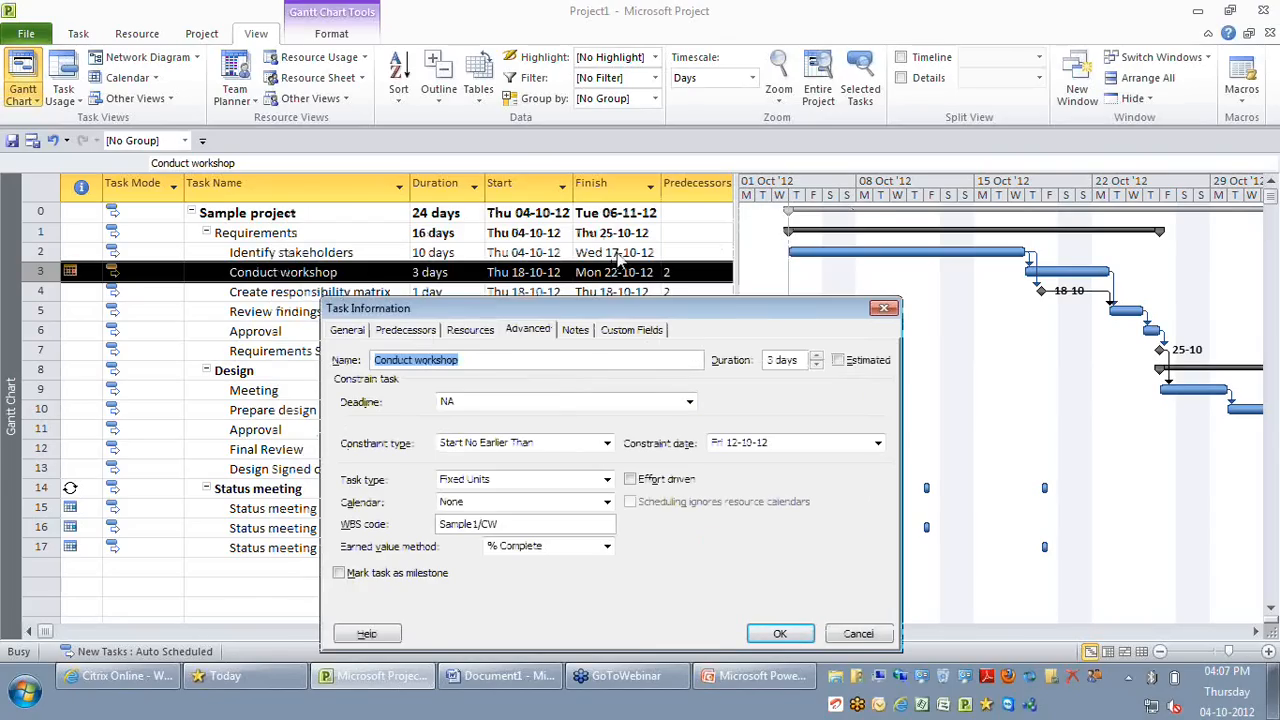
{"action": "left_click", "coordinate": [884, 312]}
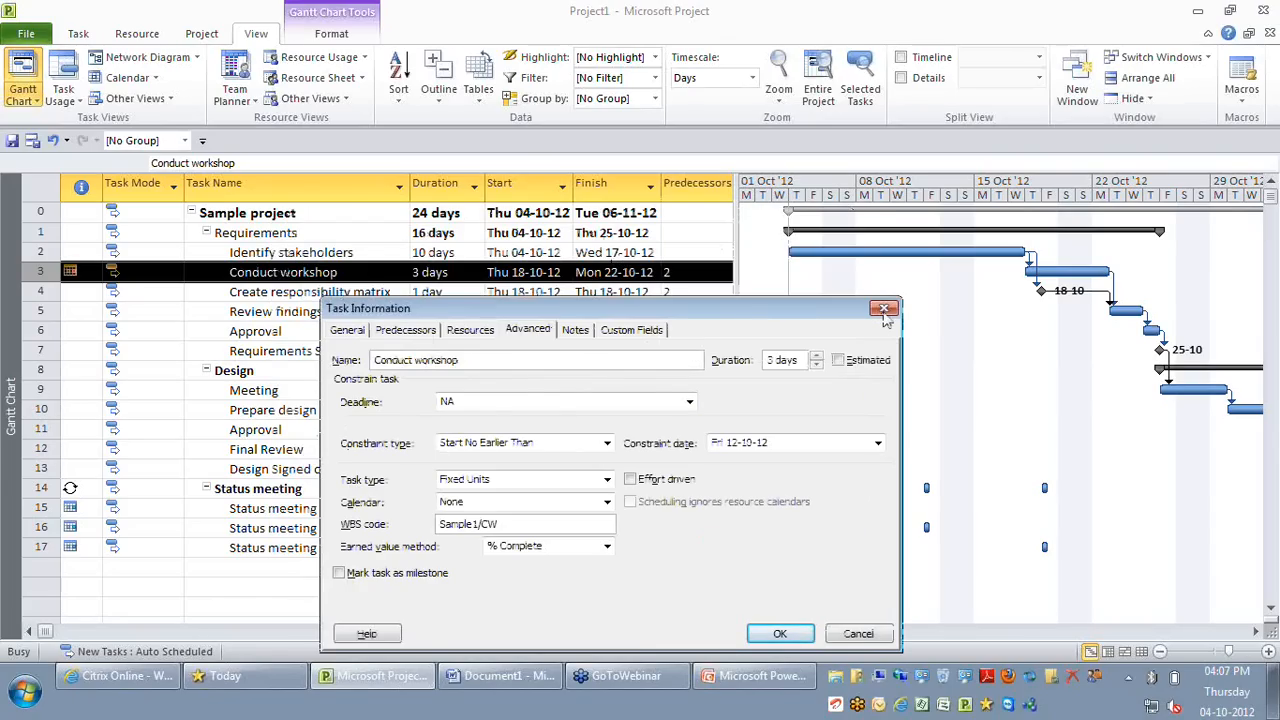
- Set the duration of Identify stakeholders to 3 days and check the start date of Conduct workshop
{"action": "left_click", "coordinate": [440, 253]}
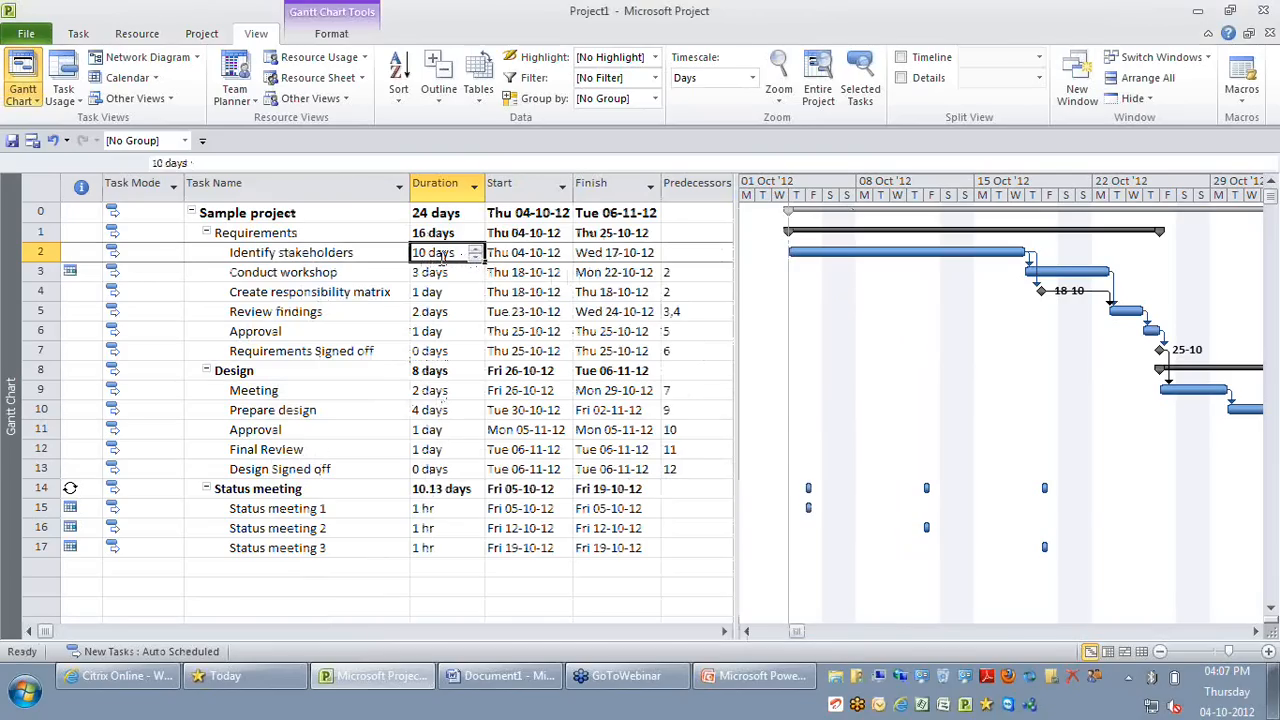
{"action": "type", "text": "3"}
{"action": "key", "text": "Return"}
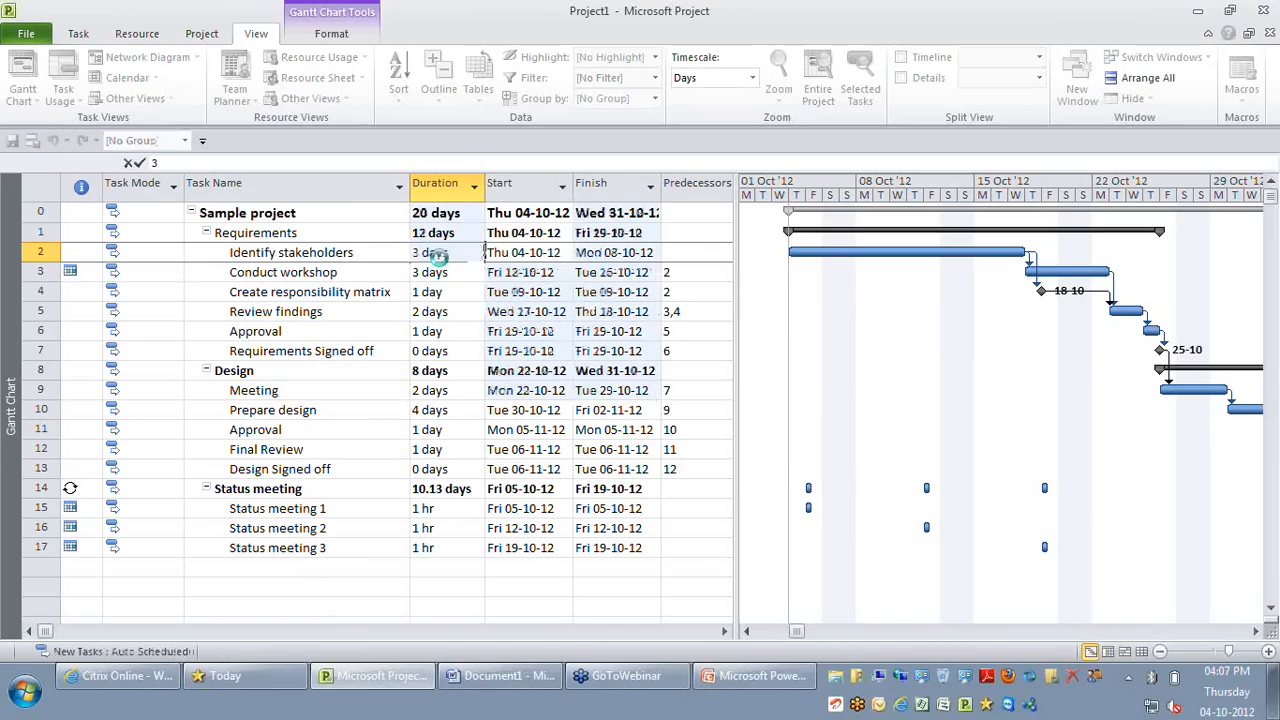
{"action": "left_click", "coordinate": [296, 253]}
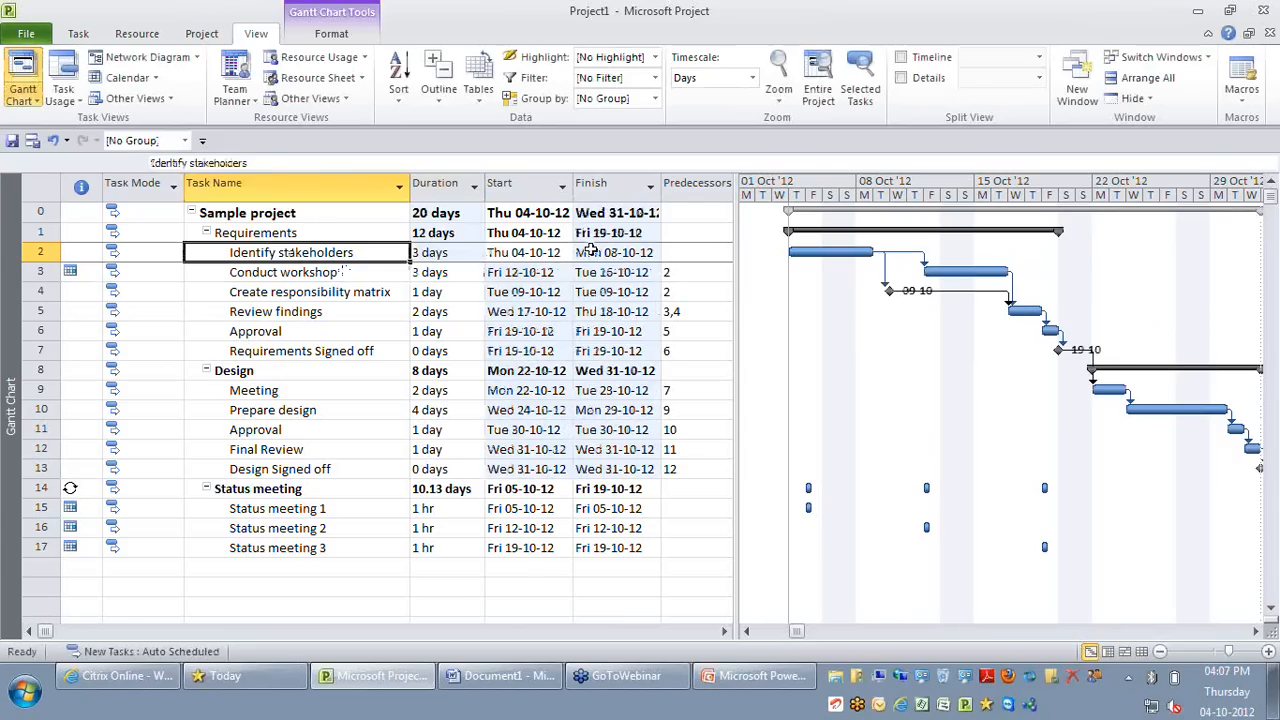
{"action": "key", "text": "Right"}
{"action": "key", "text": "Right"}
{"action": "key", "text": "Right"}
{"action": "left_click", "coordinate": [261, 272]}
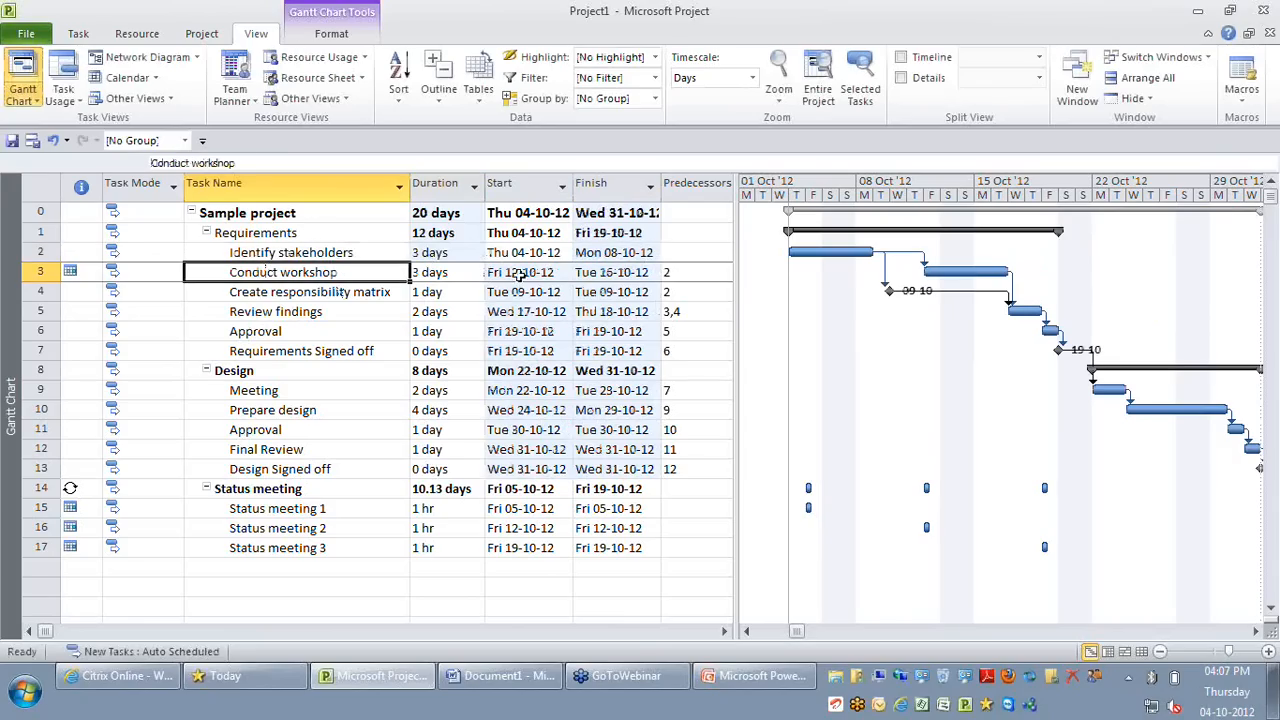
{"action": "left_click", "coordinate": [521, 271]}
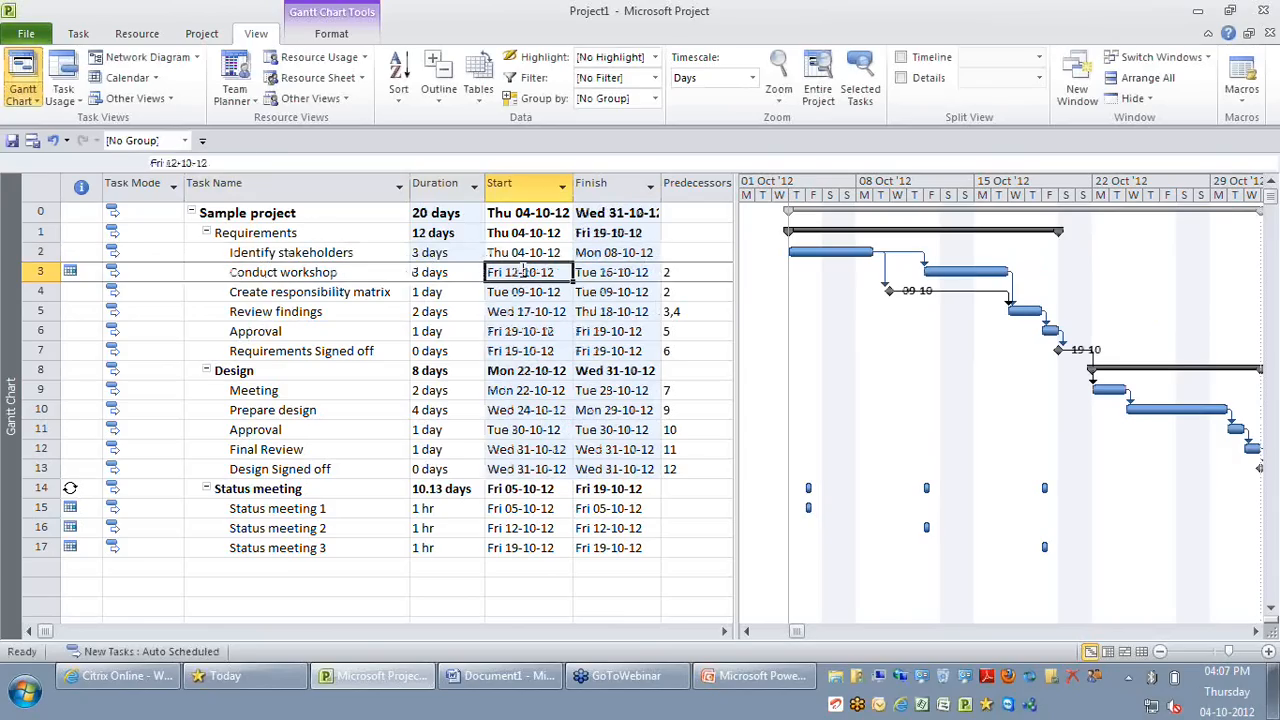
- Change the constraint type of Conduct workshop to Must Start On in its advanced task information
{"action": "double_click", "coordinate": [351, 275]}
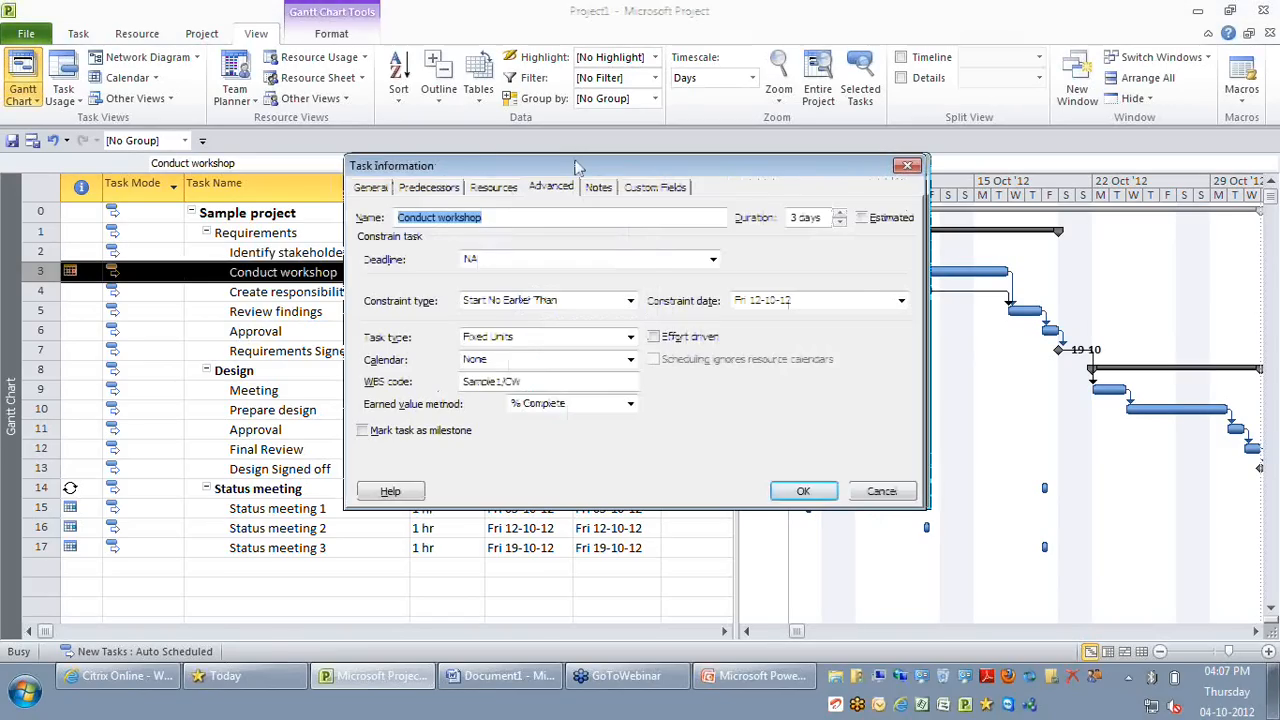
{"action": "left_click_drag", "start_coordinate": [577, 168], "coordinate": [425, 301]}
{"action": "left_click_drag", "start_coordinate": [578, 434], "coordinate": [627, 432]}
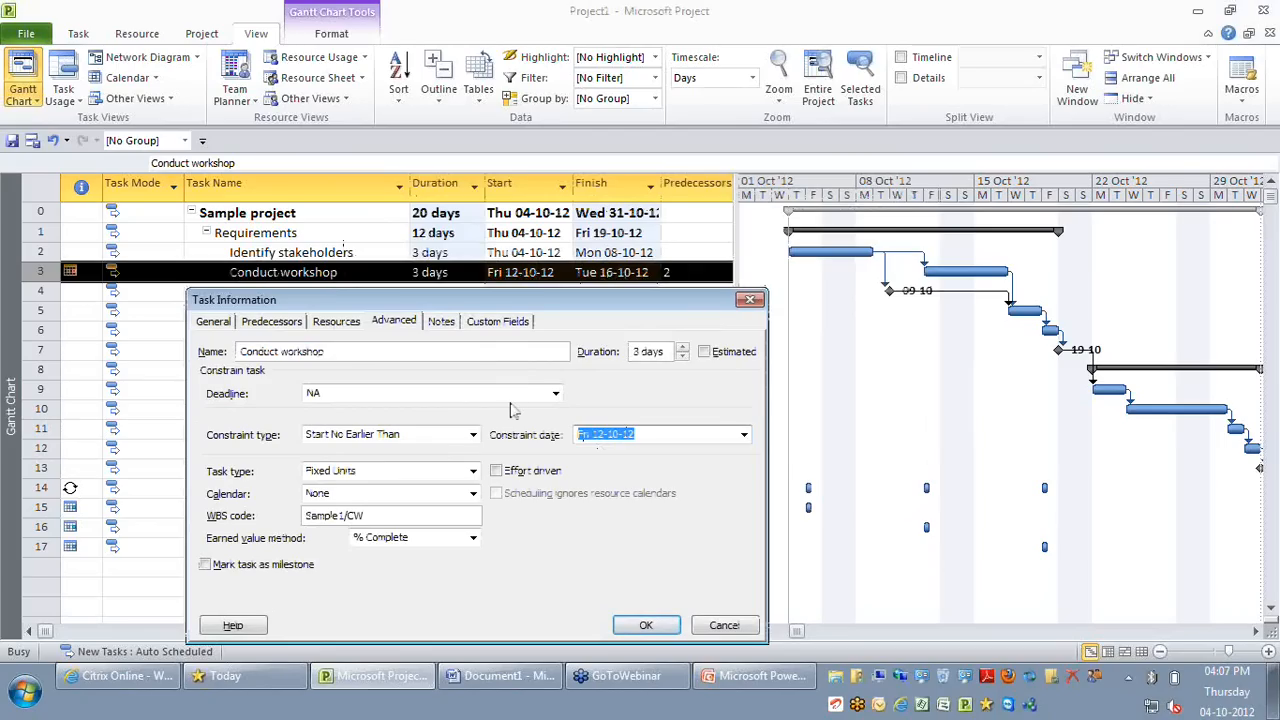
{"action": "left_click", "coordinate": [473, 435]}
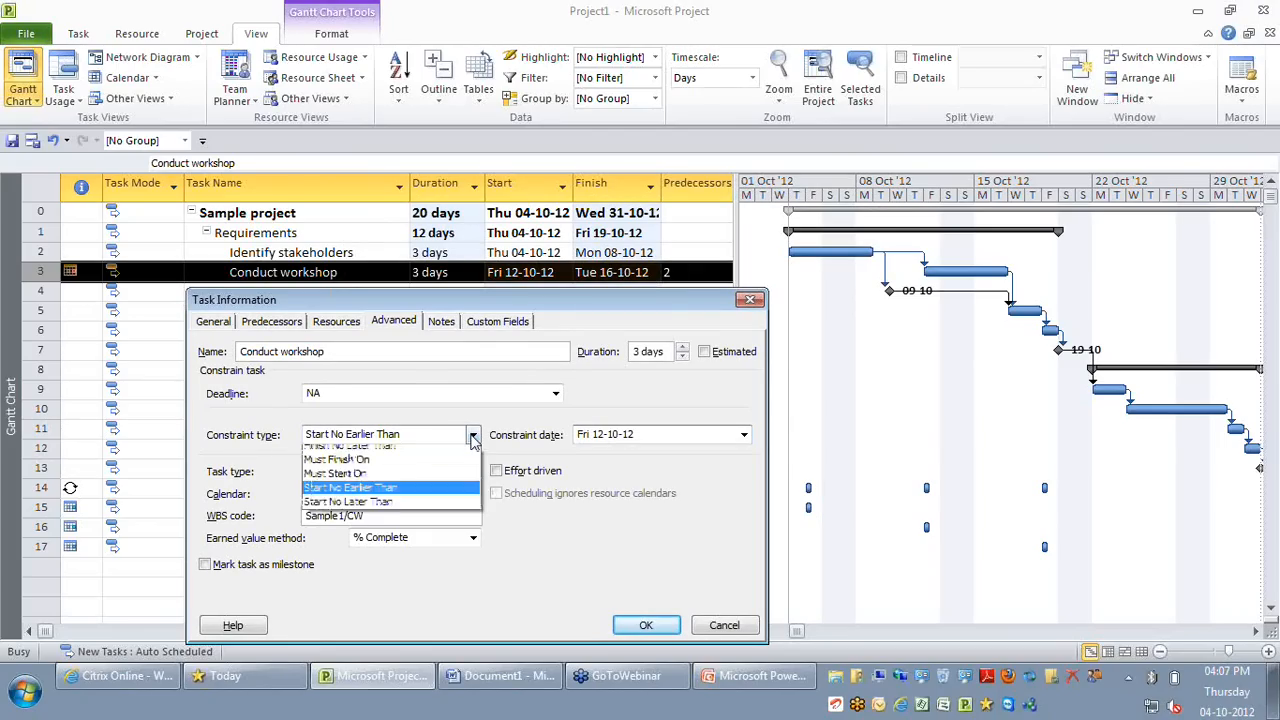
{"action": "left_click", "coordinate": [448, 514]}
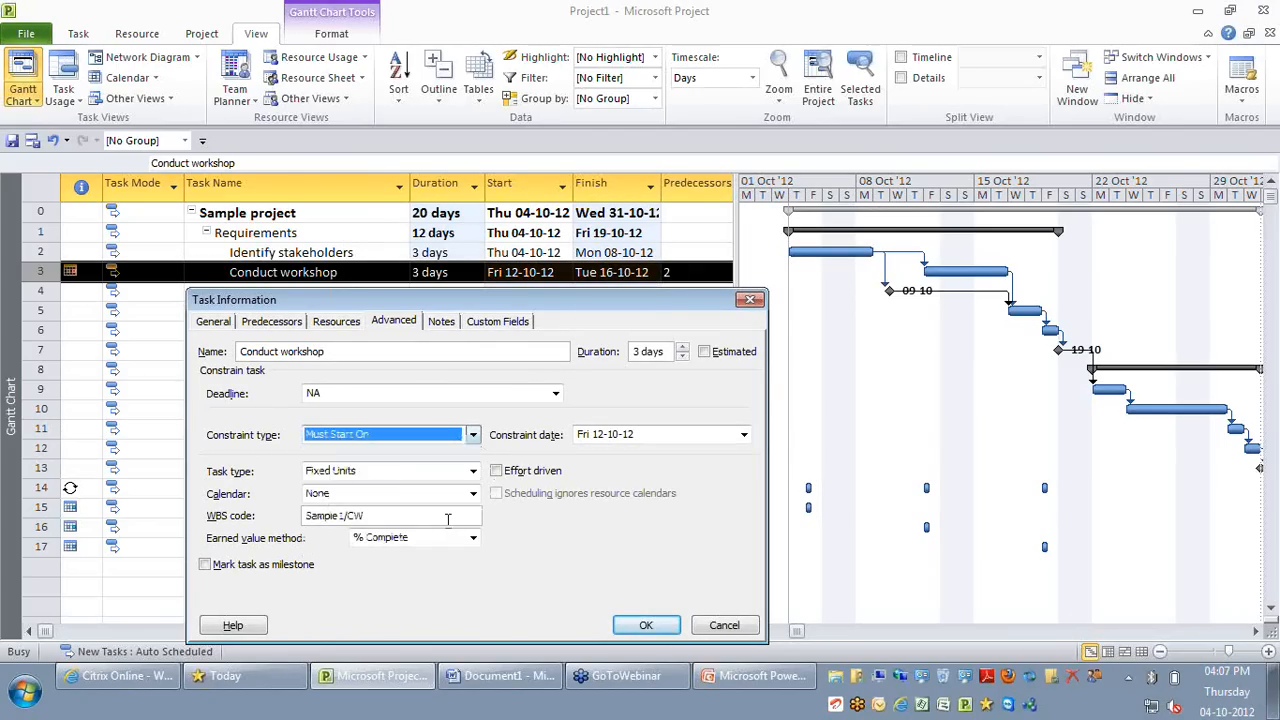
{"action": "left_click", "coordinate": [646, 626]}
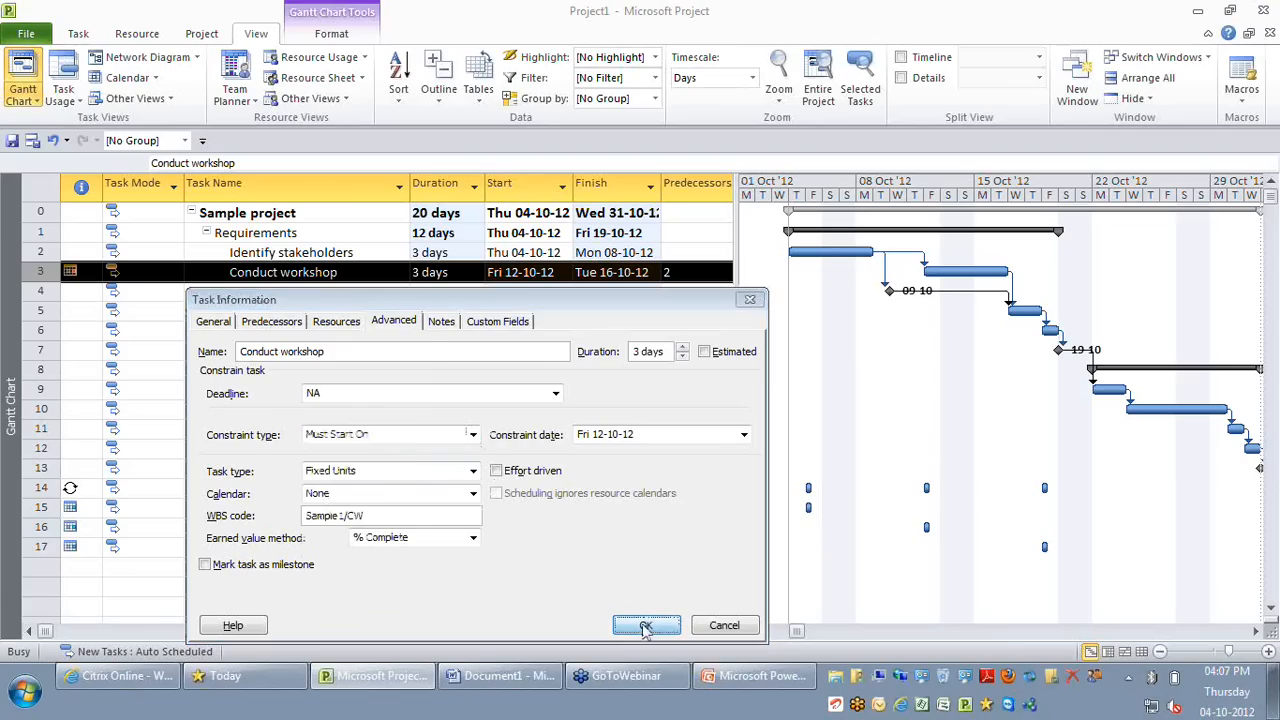
- Keep the Must Start On constraint, set the duration of Identify stakeholders to 10 days and check the dates and indicator of Conduct workshop
{"action": "left_click", "coordinate": [541, 378]}
{"action": "left_click", "coordinate": [557, 405]}
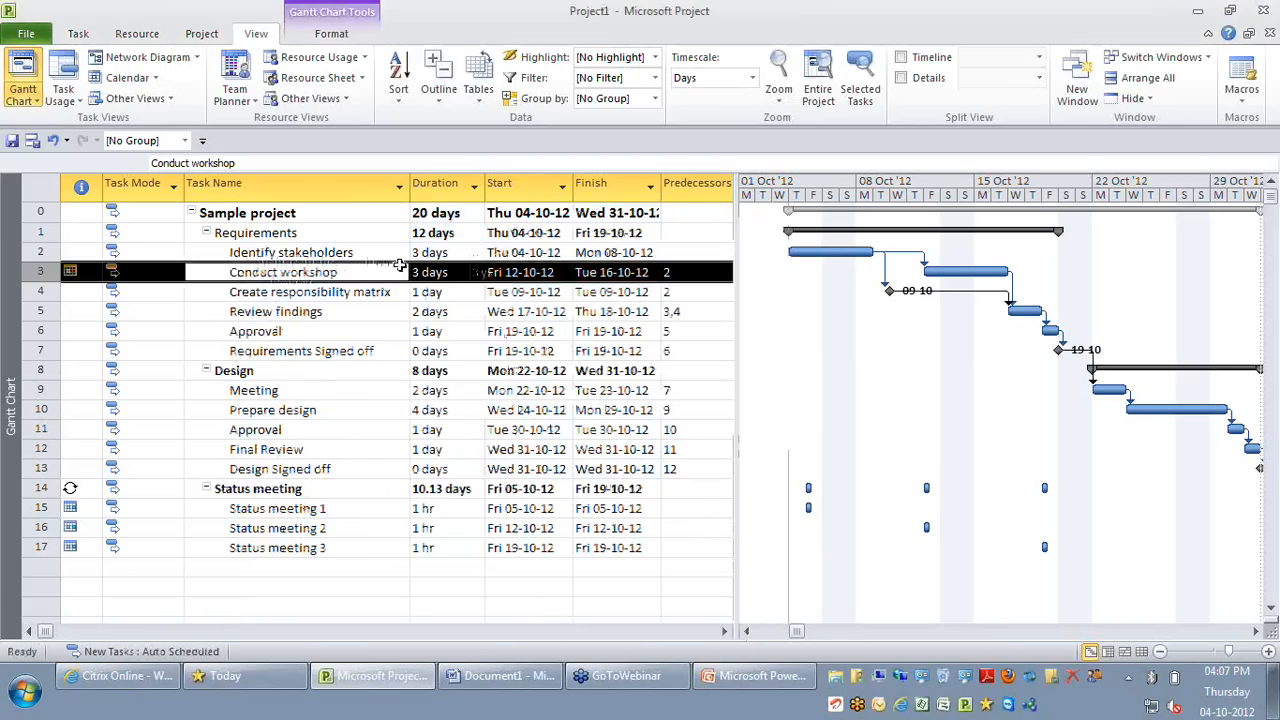
{"action": "left_click", "coordinate": [416, 255]}
{"action": "type", "text": "10"}
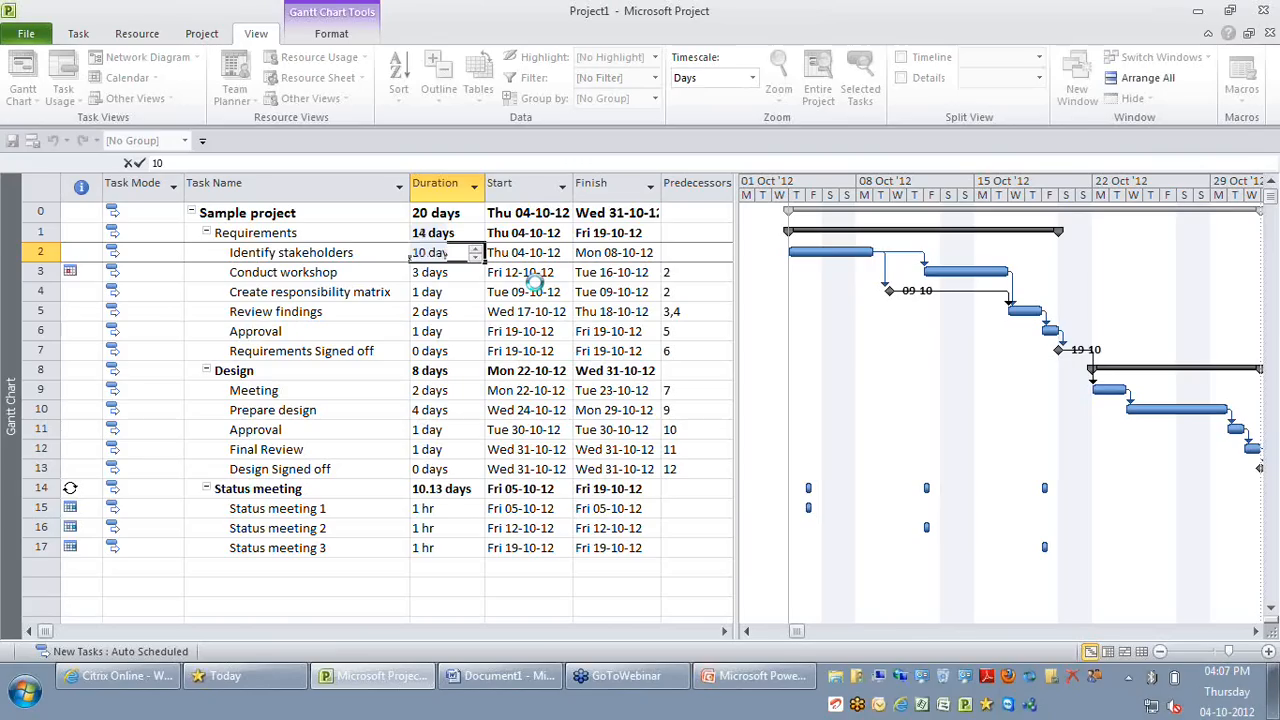
{"action": "key", "text": "Return"}
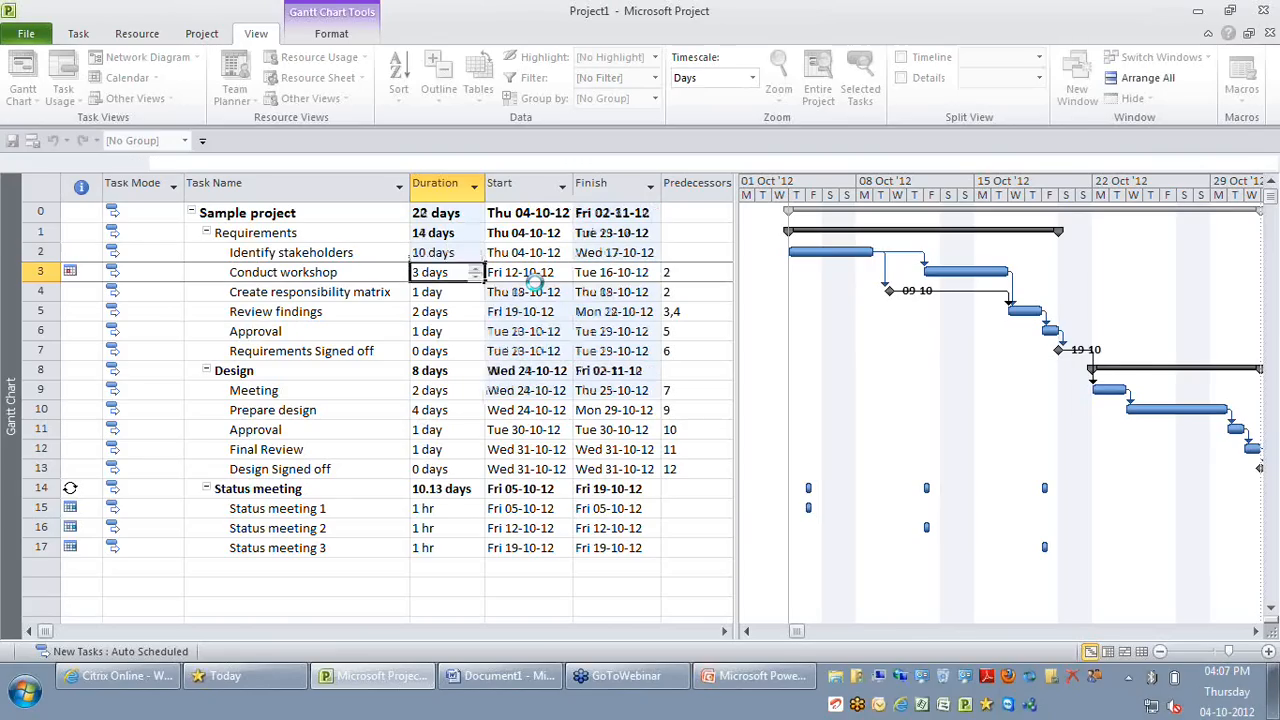
{"action": "key", "text": "Left"}
{"action": "left_click", "coordinate": [534, 272]}
{"action": "left_click", "coordinate": [603, 272]}
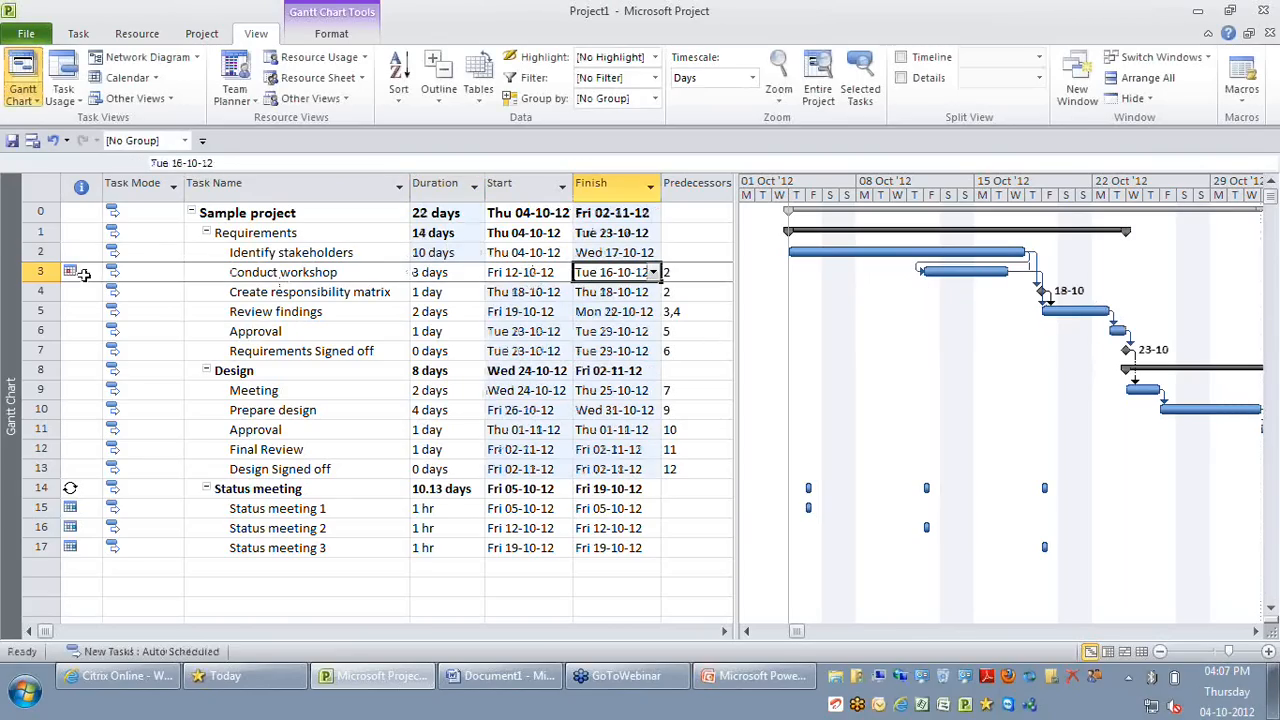
{"action": "mouse_move", "coordinate": [85, 275]}
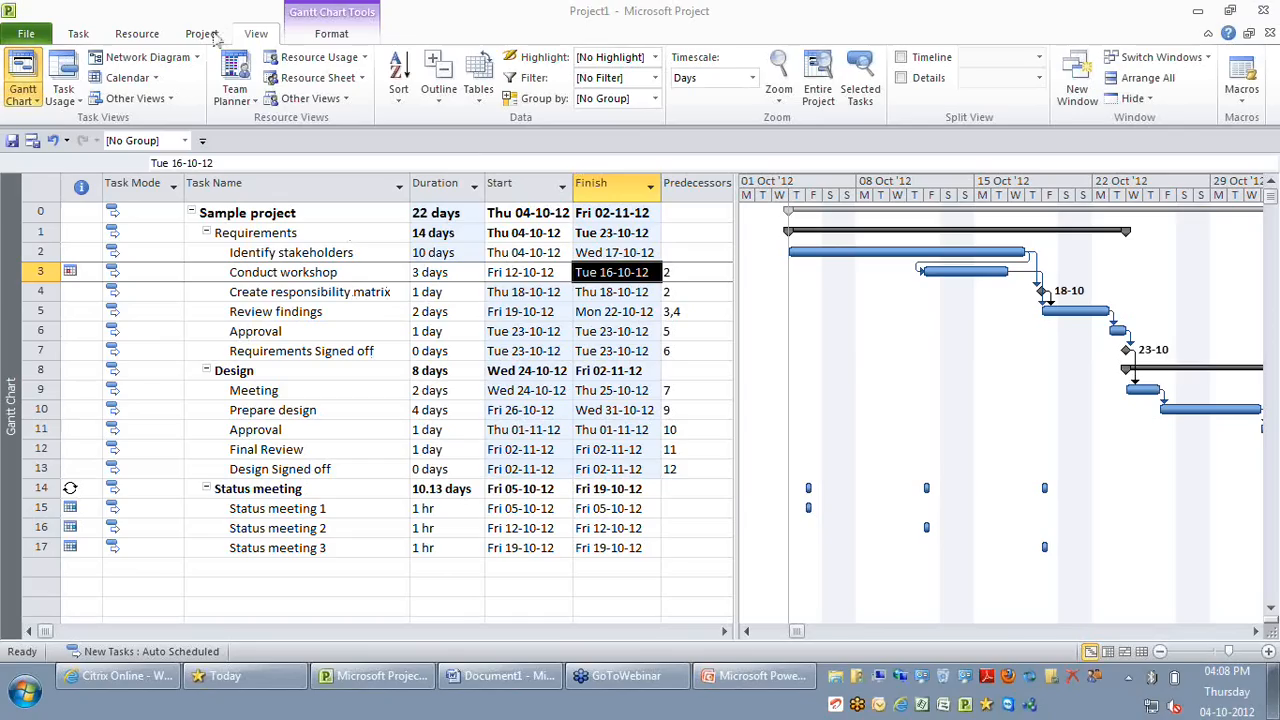
- Check the start date, scheduling basis and calendar in the project information, leaving them as they are
{"action": "left_click", "coordinate": [321, 254]}
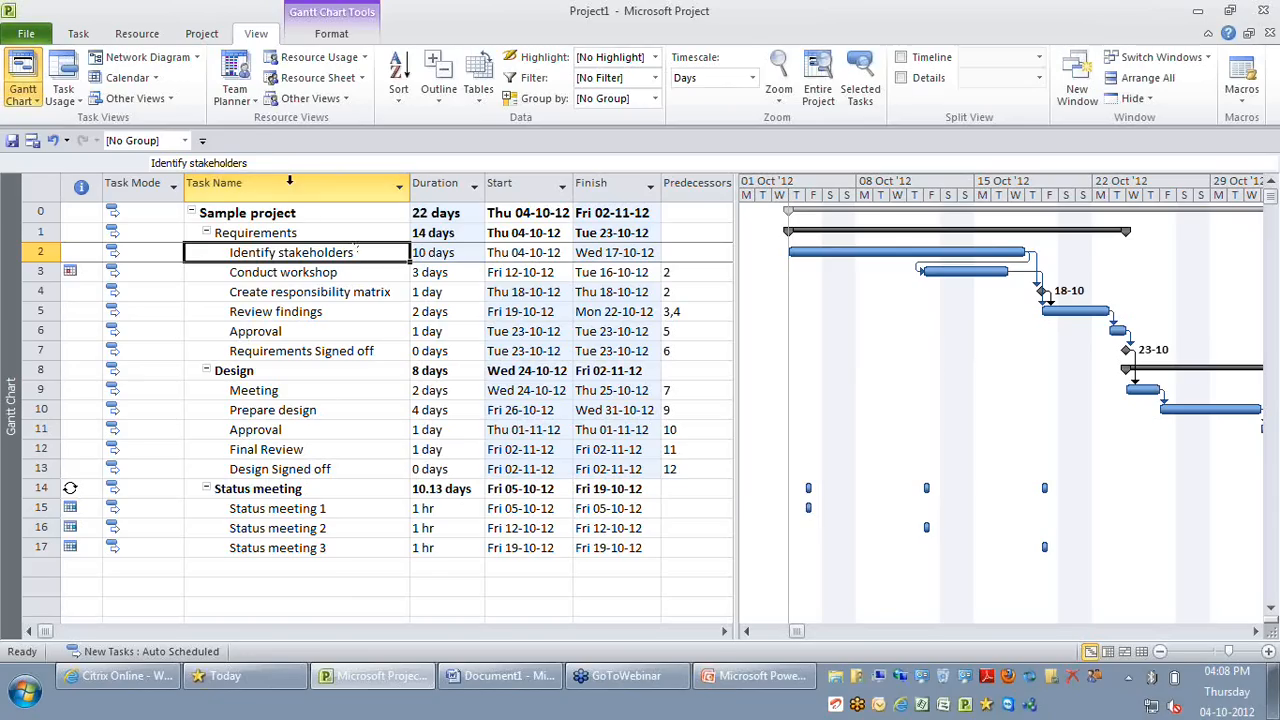
{"action": "left_click", "coordinate": [200, 34]}
{"action": "left_click", "coordinate": [110, 90]}
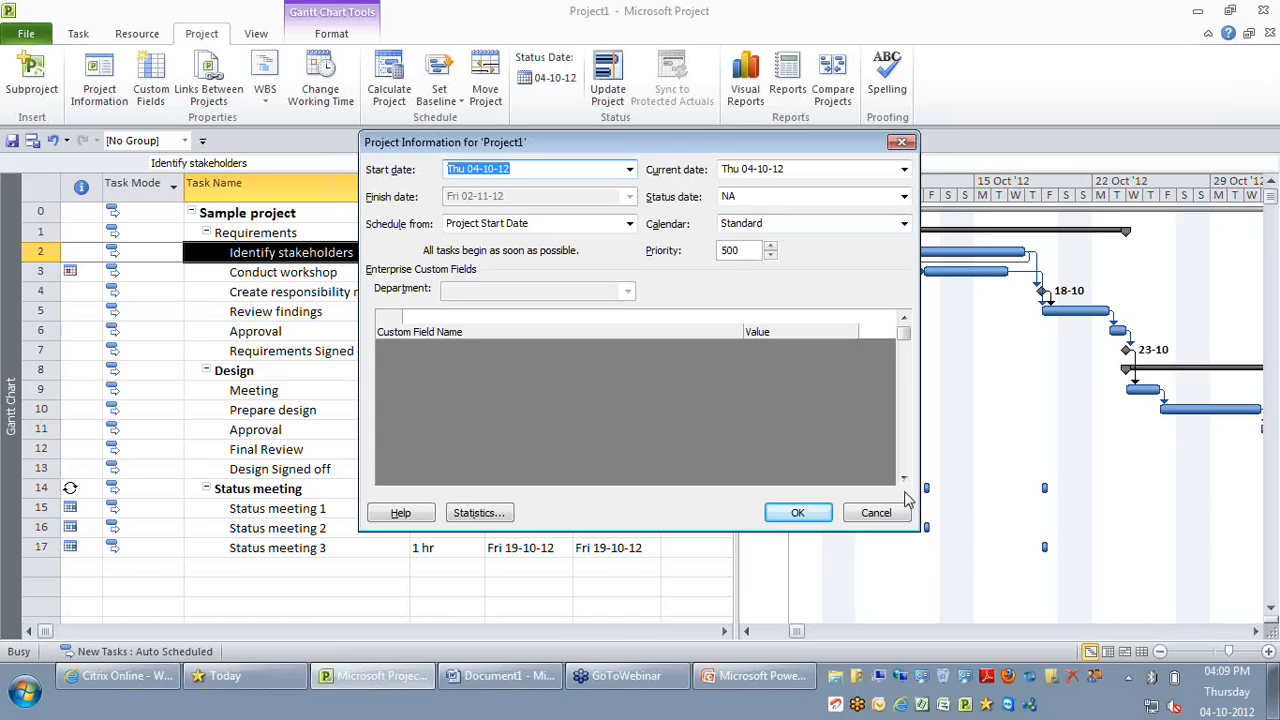
{"action": "left_click", "coordinate": [873, 514]}
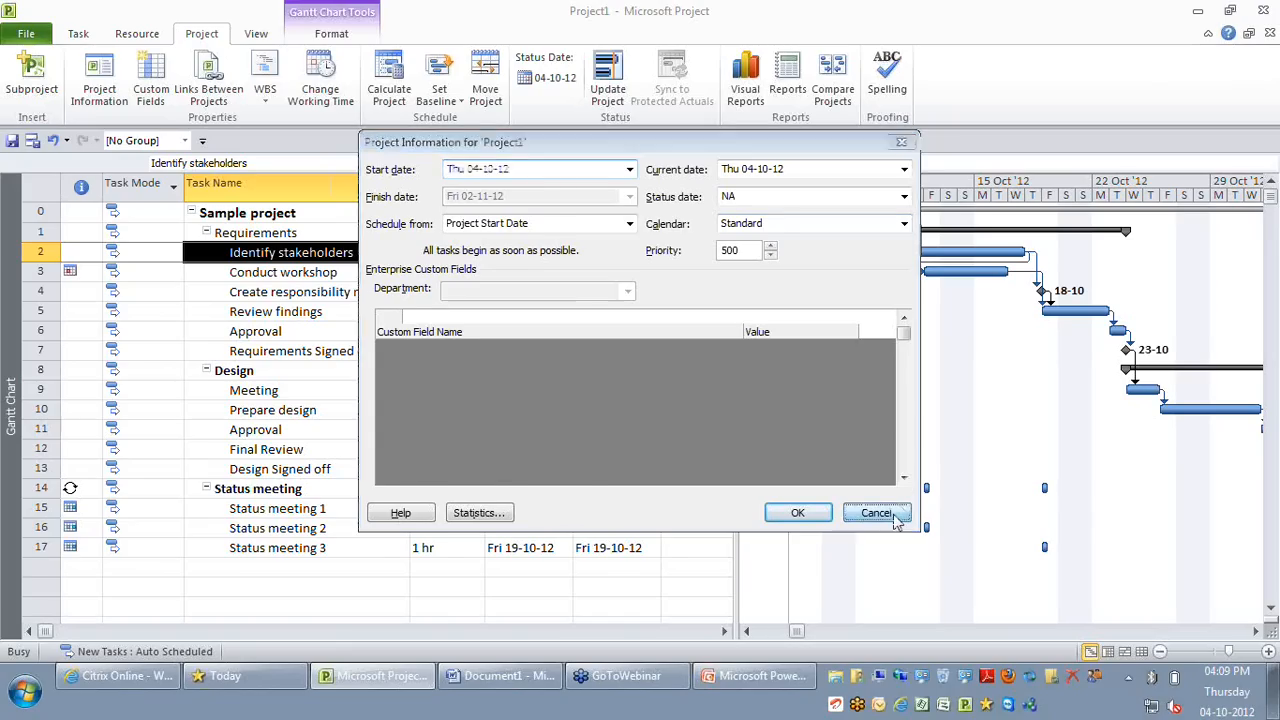
- Inspect the factors affecting the Create responsibility matrix task and open the Standard project calendar that drives it
{"action": "left_click", "coordinate": [78, 34]}
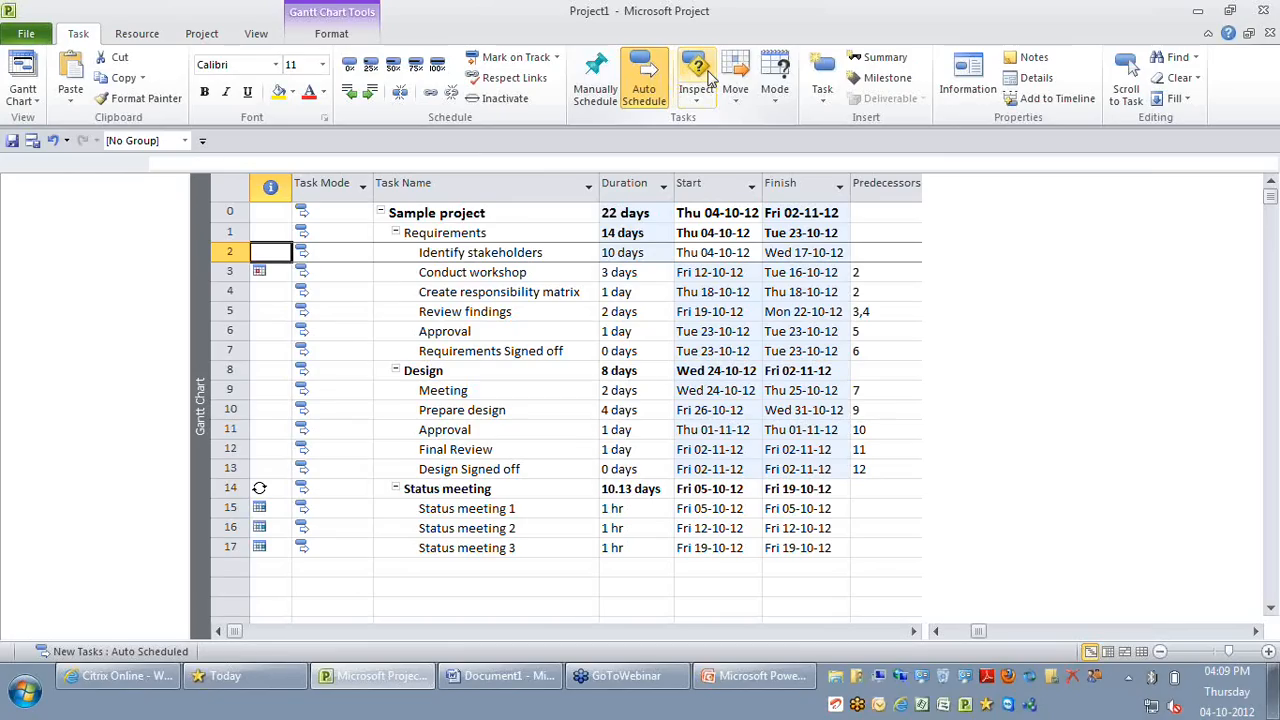
{"action": "left_click", "coordinate": [489, 292]}
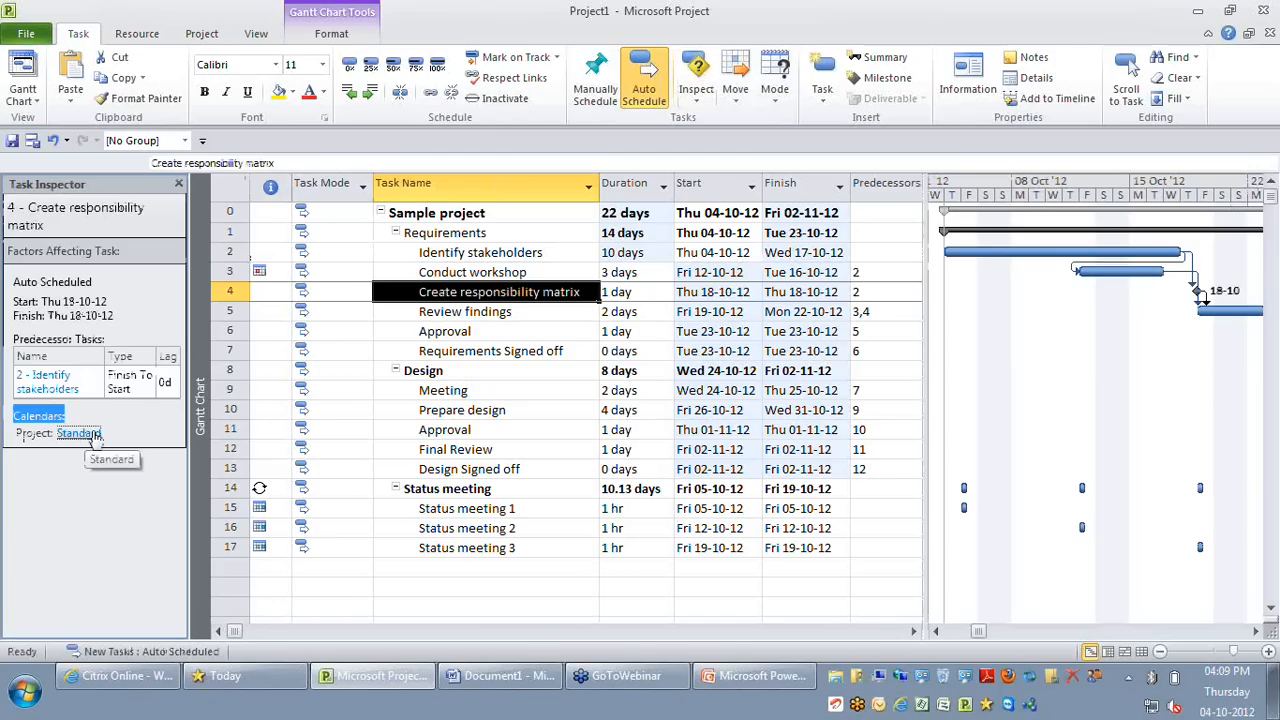
{"action": "left_click", "coordinate": [95, 434]}
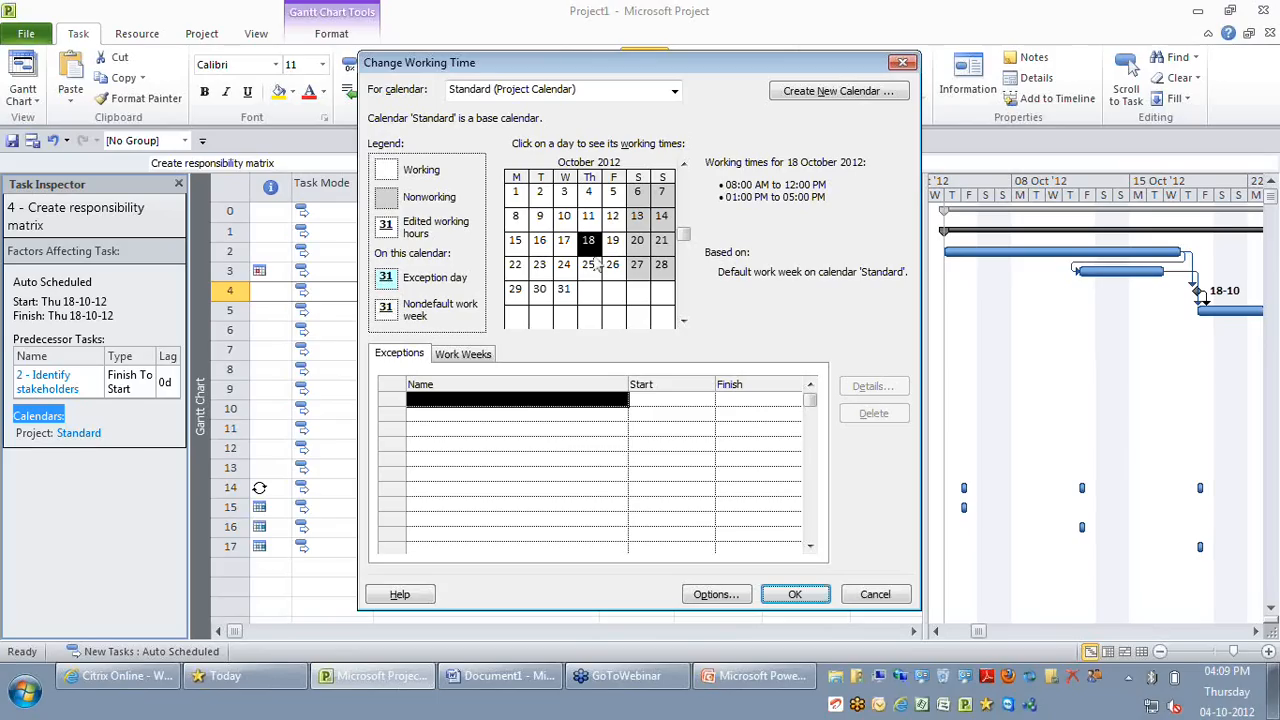
- Add an exception named Holiday on 18 October 2012 to the Standard project calendar
{"action": "left_click", "coordinate": [590, 250]}
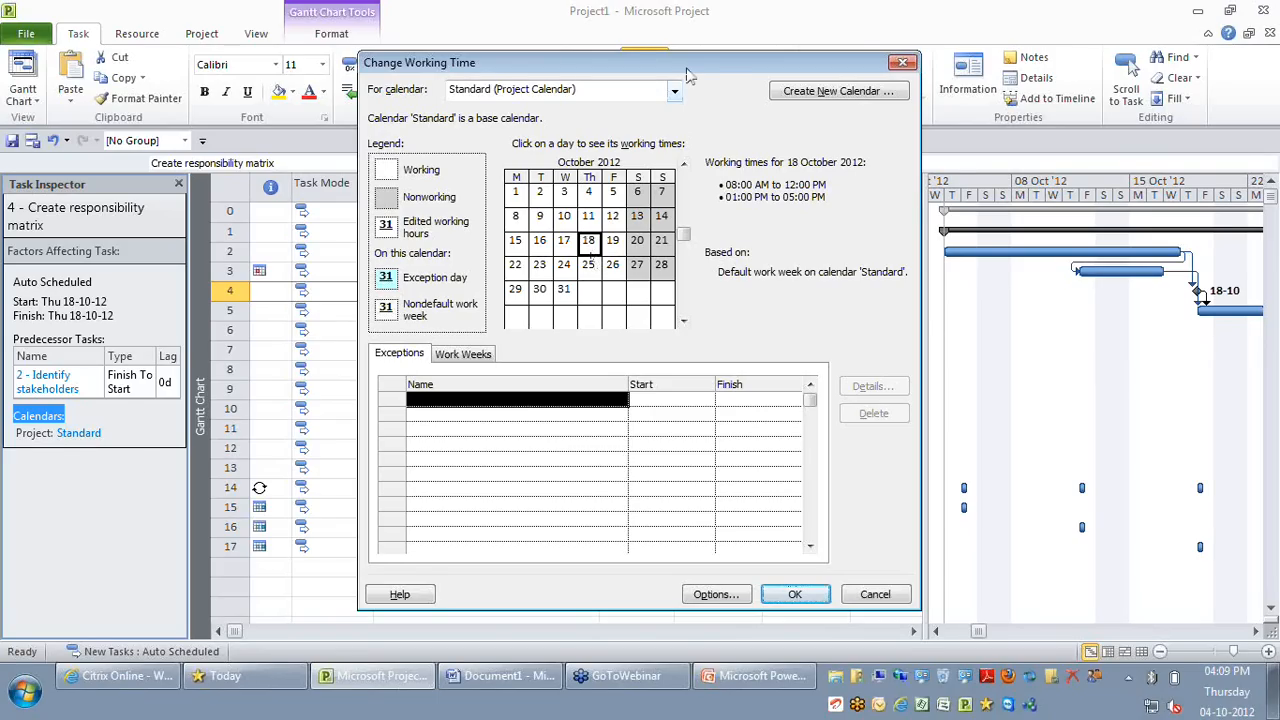
{"action": "left_click_drag", "start_coordinate": [687, 75], "coordinate": [710, 305]}
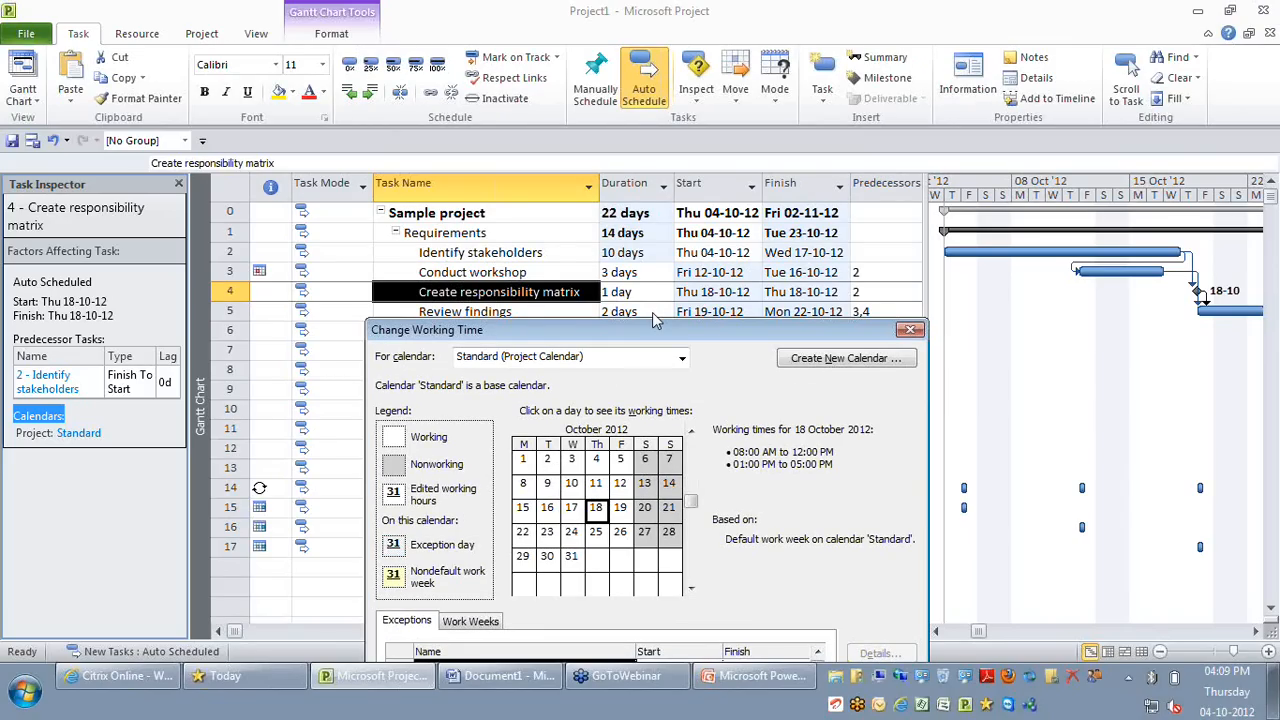
{"action": "left_click_drag", "start_coordinate": [655, 320], "coordinate": [605, 140]}
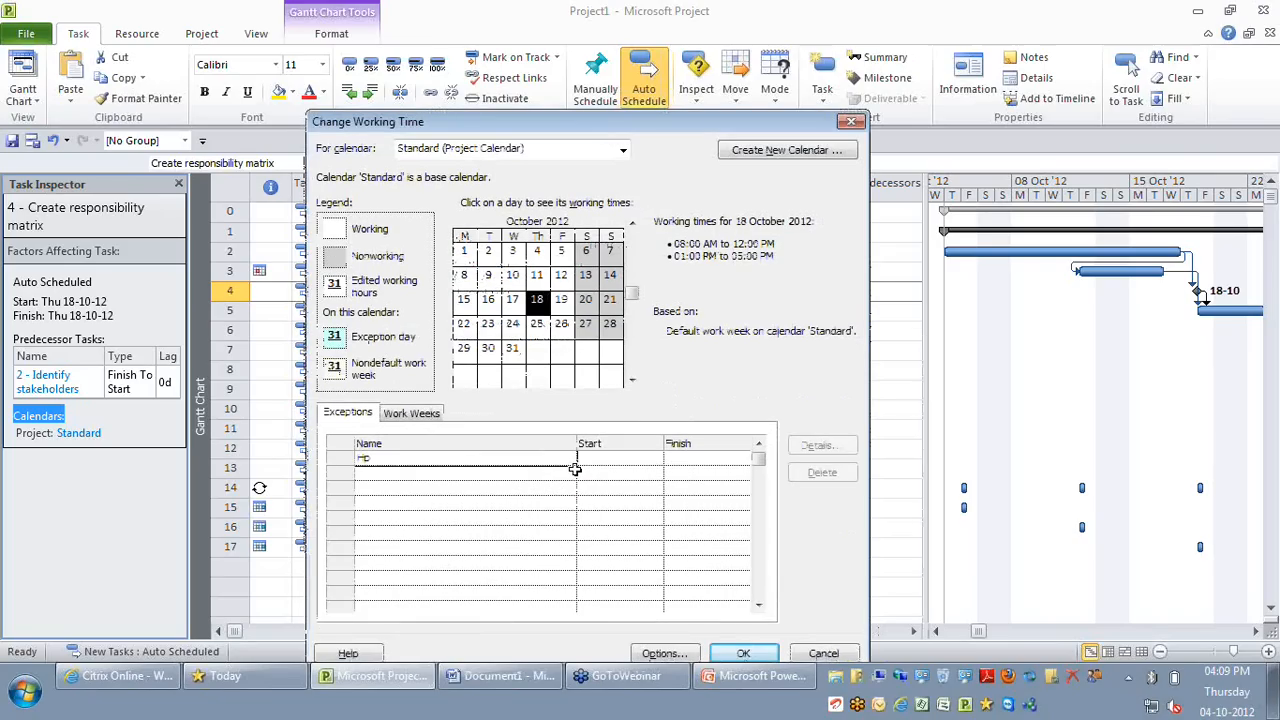
{"action": "left_click", "coordinate": [575, 469]}
{"action": "type", "text": "Holiday"}
{"action": "key", "text": "Return"}
{"action": "left_click", "coordinate": [750, 655]}
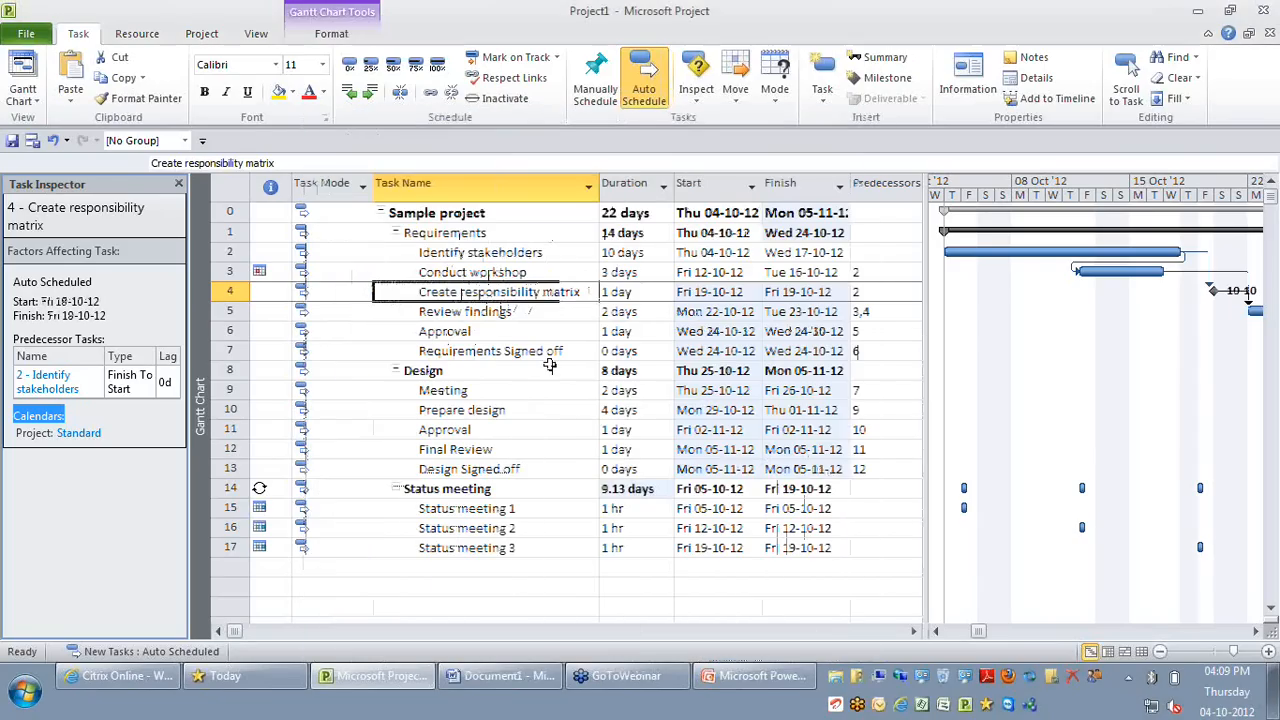
- Check the rescheduled dates of Create responsibility matrix against the Task Inspector, and close the inspector
{"action": "left_click", "coordinate": [550, 368]}
{"action": "left_click", "coordinate": [556, 293]}
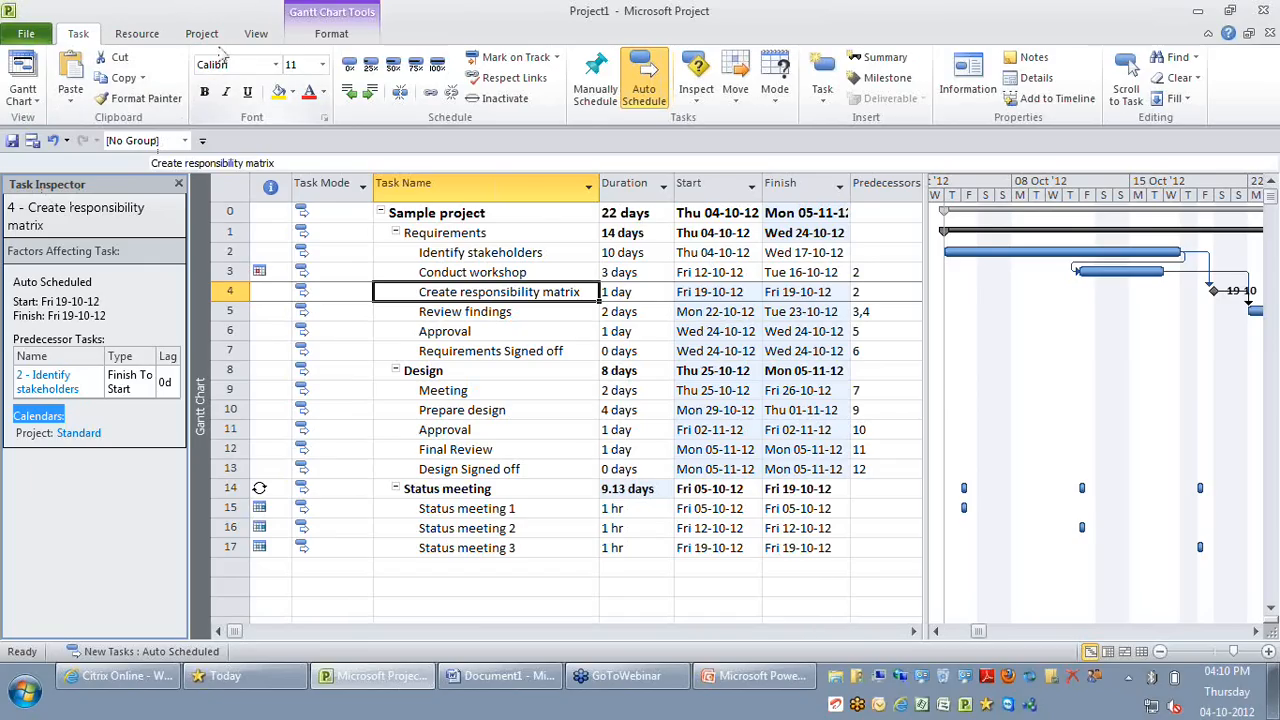
{"action": "left_click", "coordinate": [365, 291]}
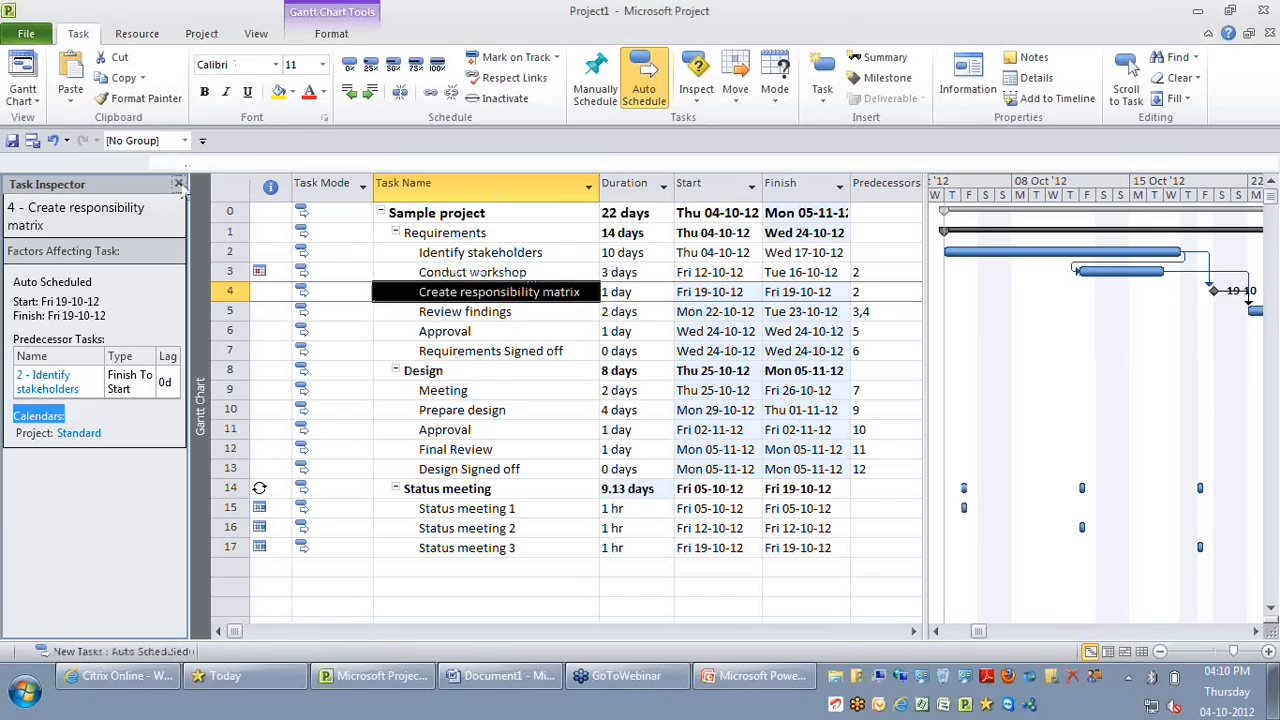
{"action": "left_click", "coordinate": [179, 184]}
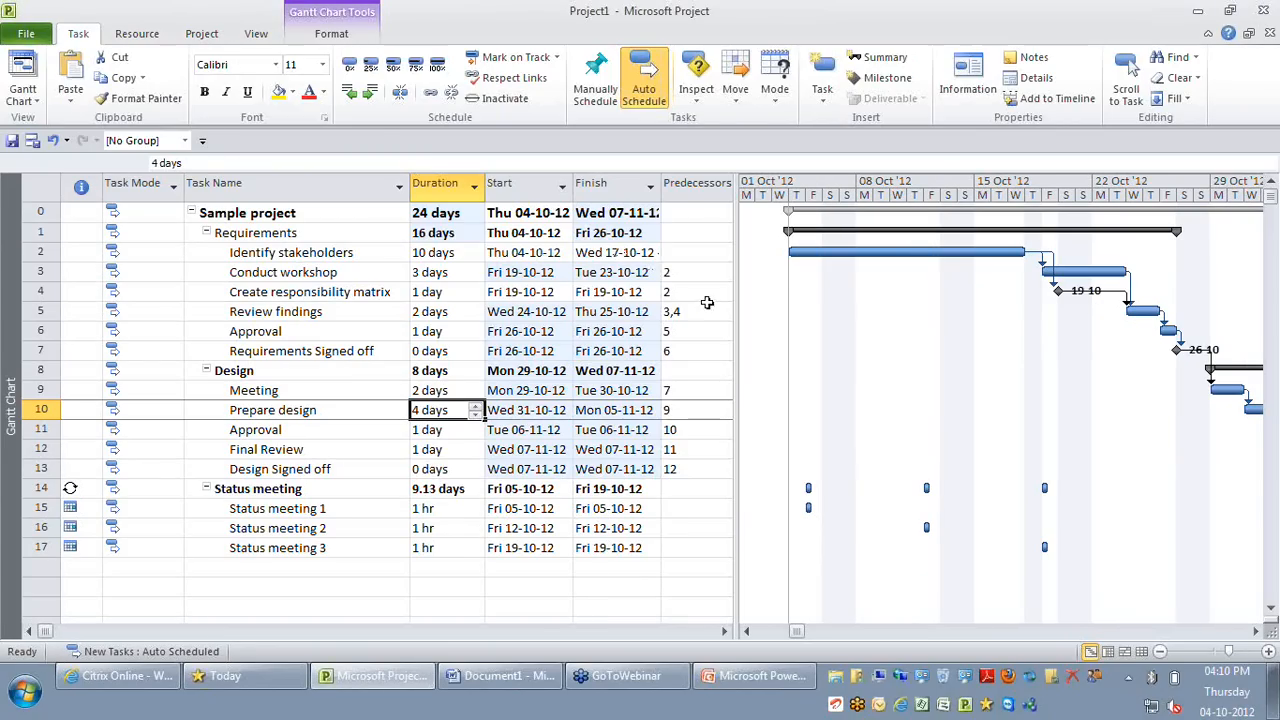
- Set a deadline of 24 October 2012 for Conduct workshop in its advanced task information
{"action": "left_click", "coordinate": [380, 274]}
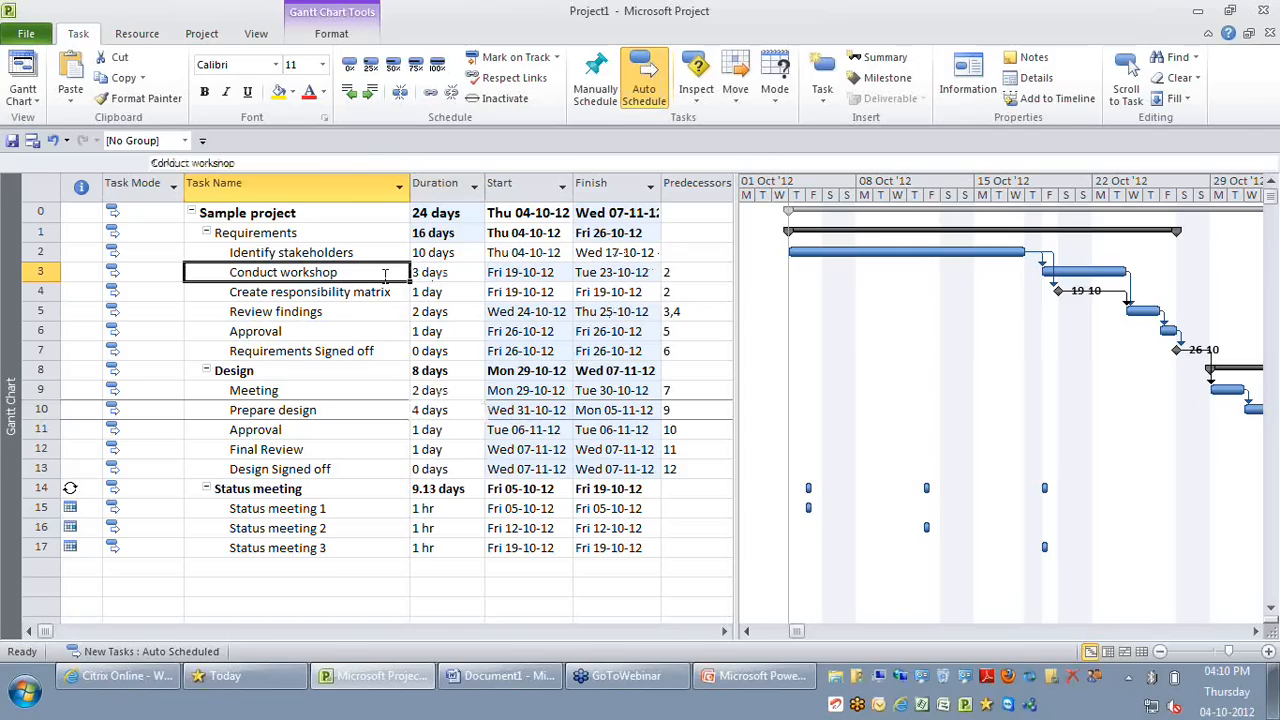
{"action": "left_click", "coordinate": [520, 272]}
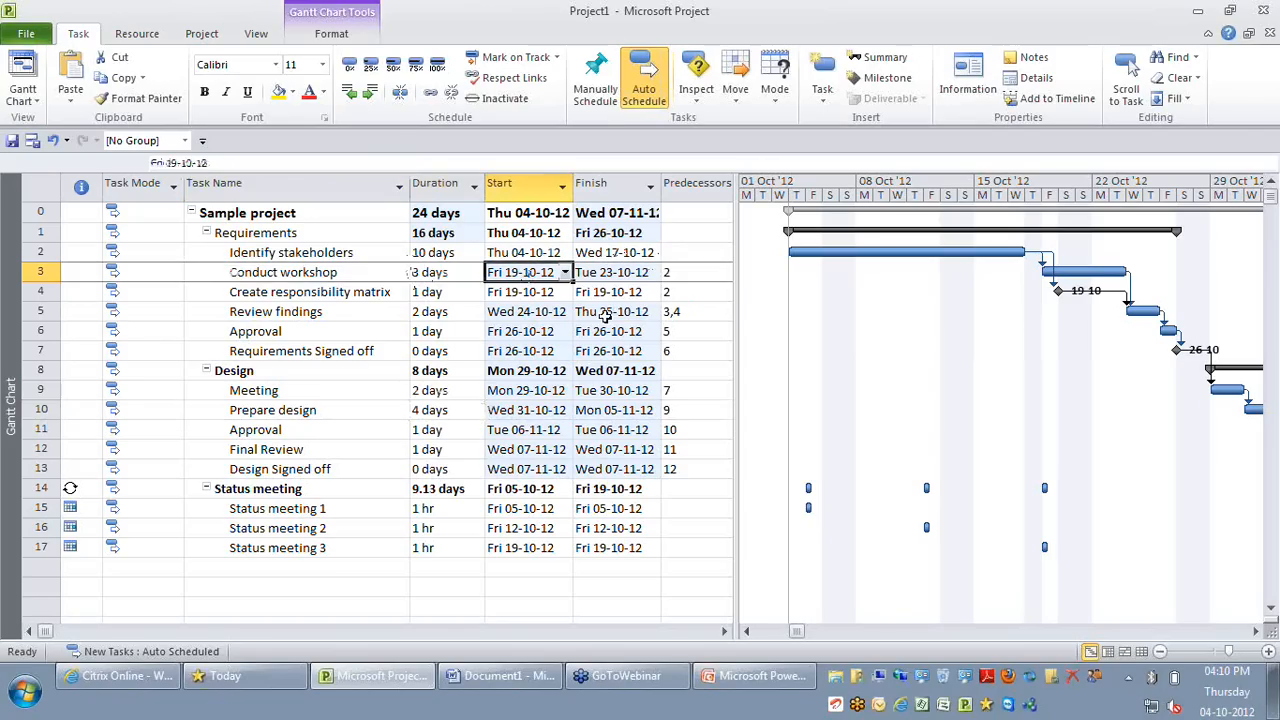
{"action": "left_click", "coordinate": [268, 272]}
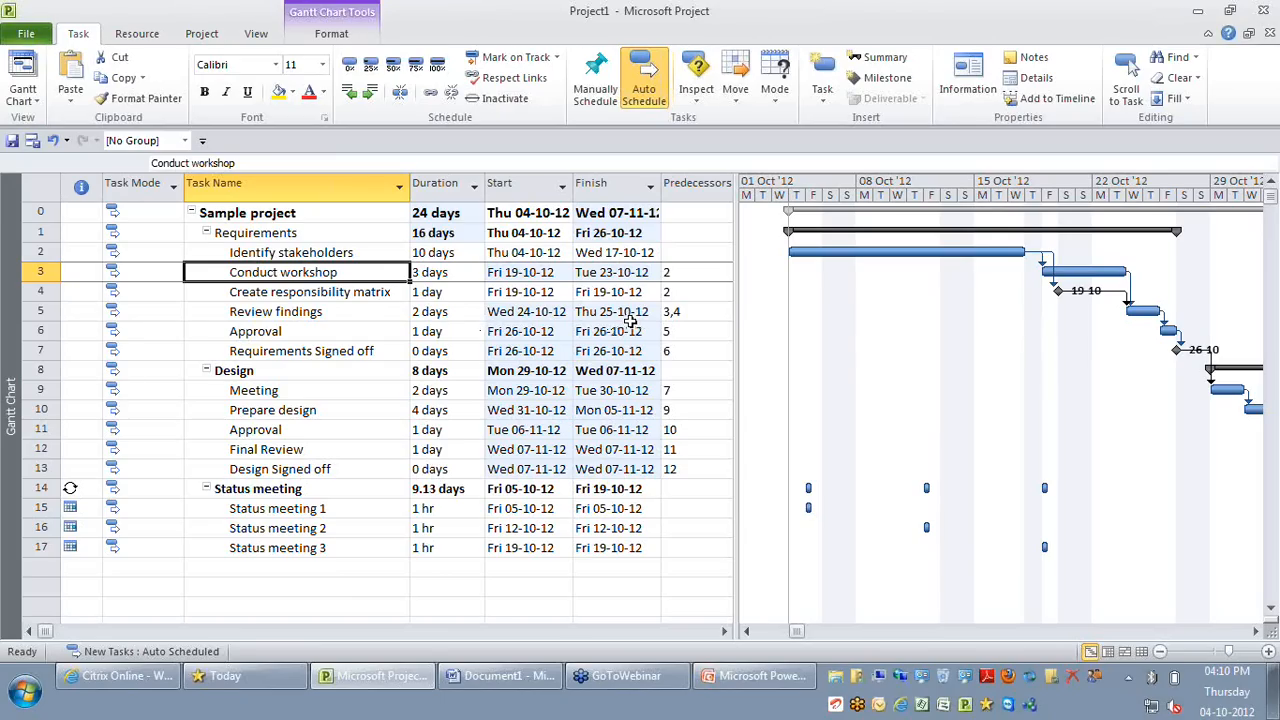
{"action": "double_click", "coordinate": [315, 274]}
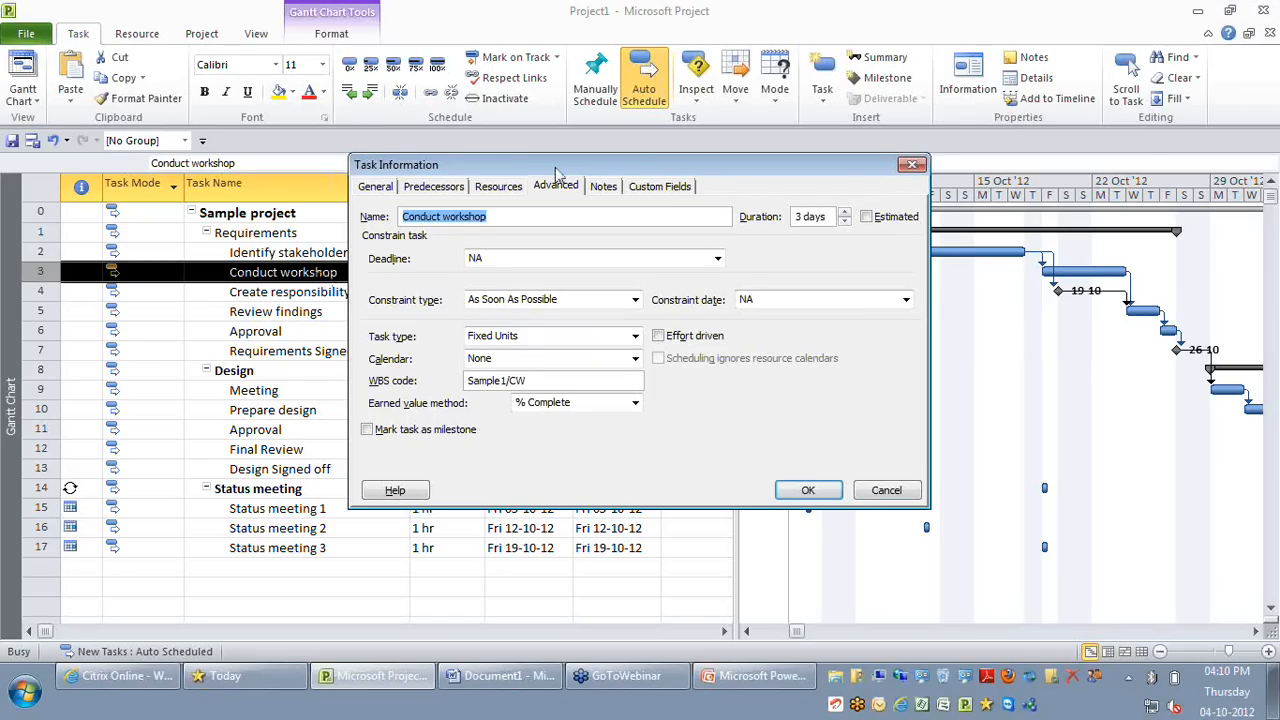
{"action": "left_click_drag", "start_coordinate": [555, 172], "coordinate": [549, 175]}
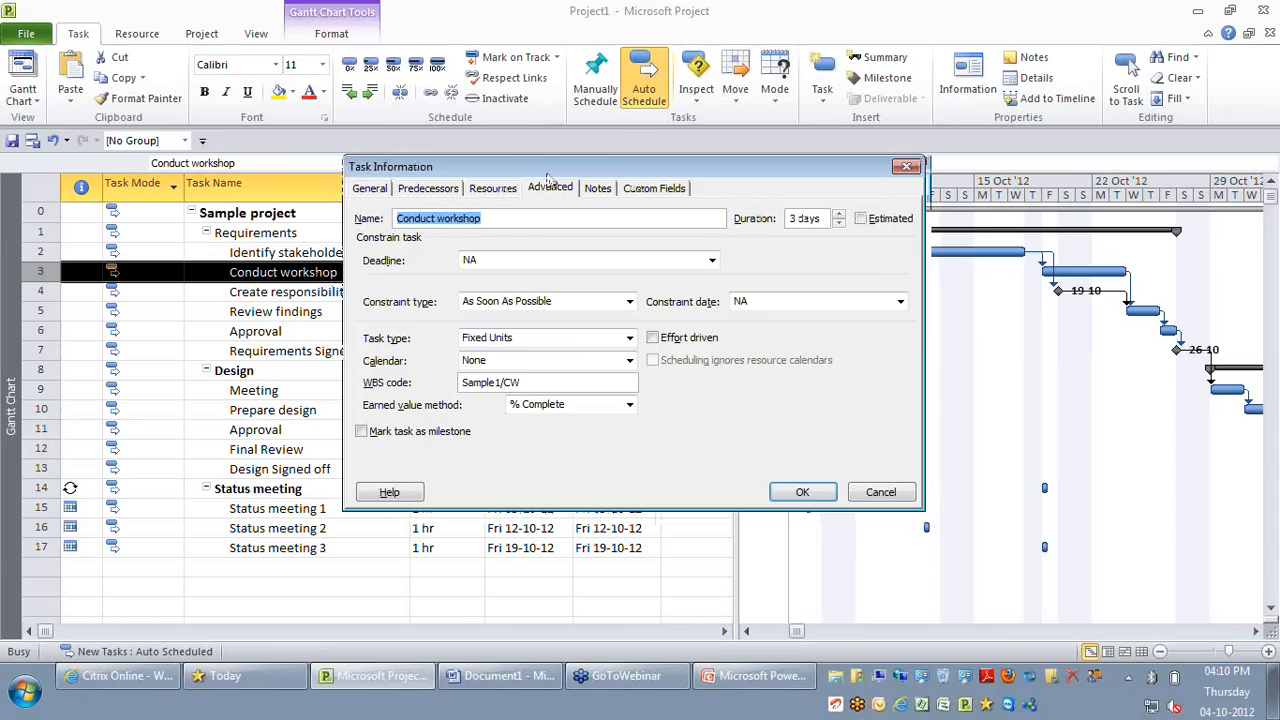
{"action": "left_click_drag", "start_coordinate": [547, 177], "coordinate": [396, 200]}
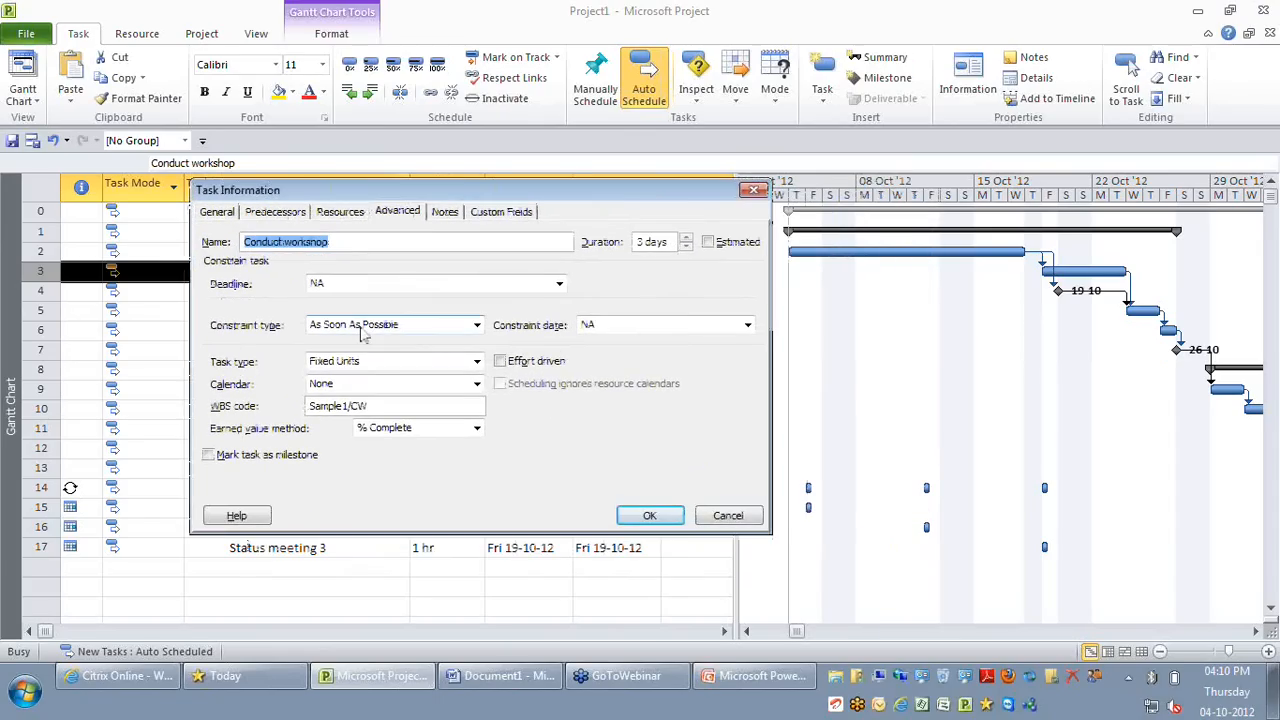
{"action": "left_click", "coordinate": [559, 285]}
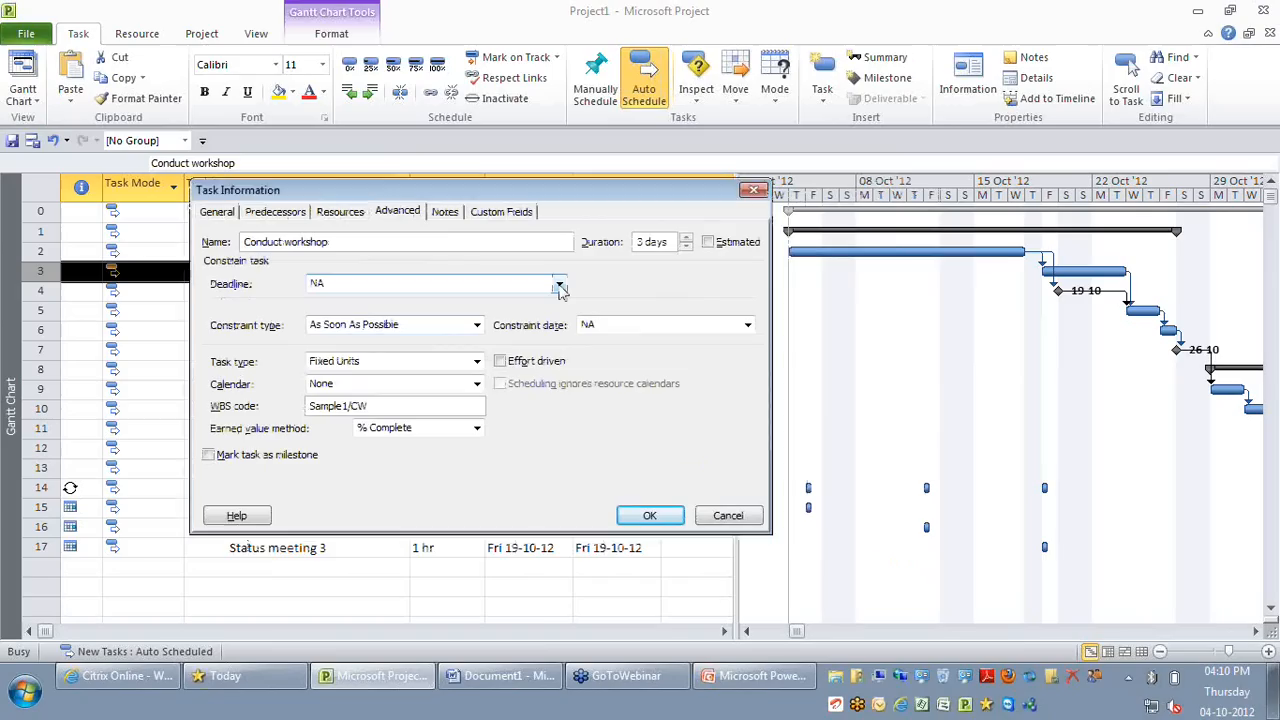
{"action": "left_click", "coordinate": [560, 290]}
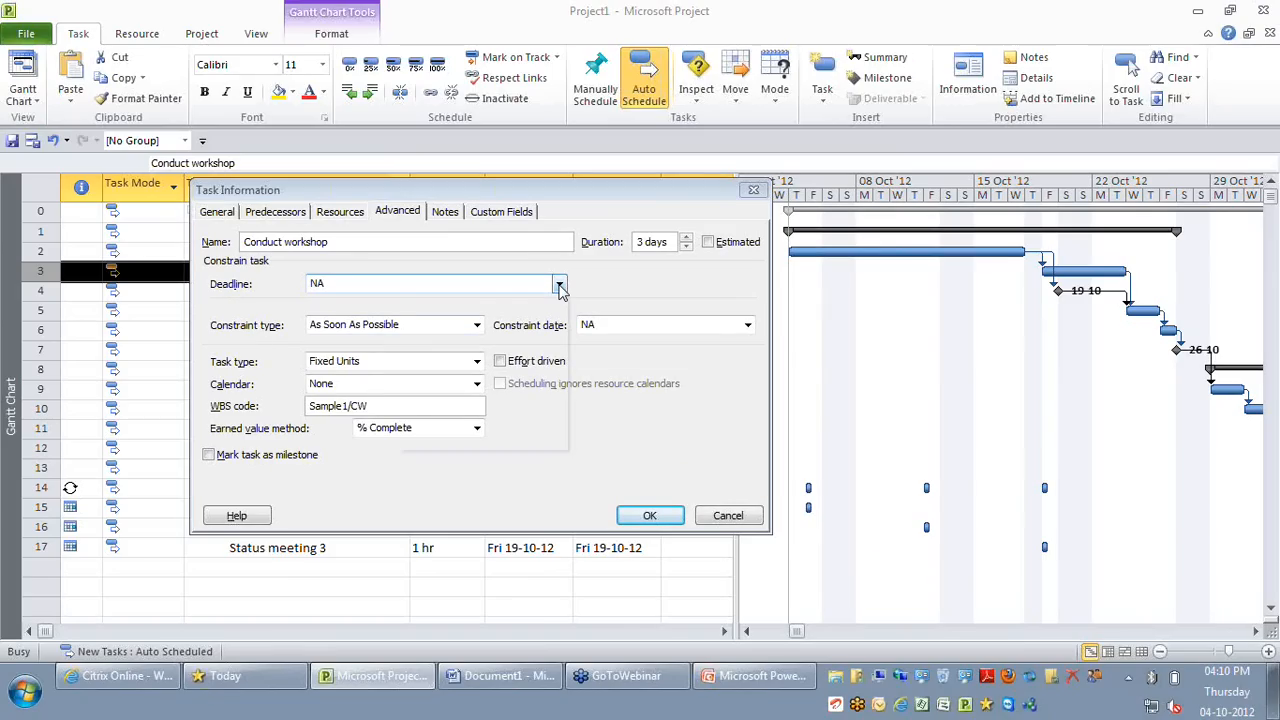
{"action": "left_click", "coordinate": [557, 202]}
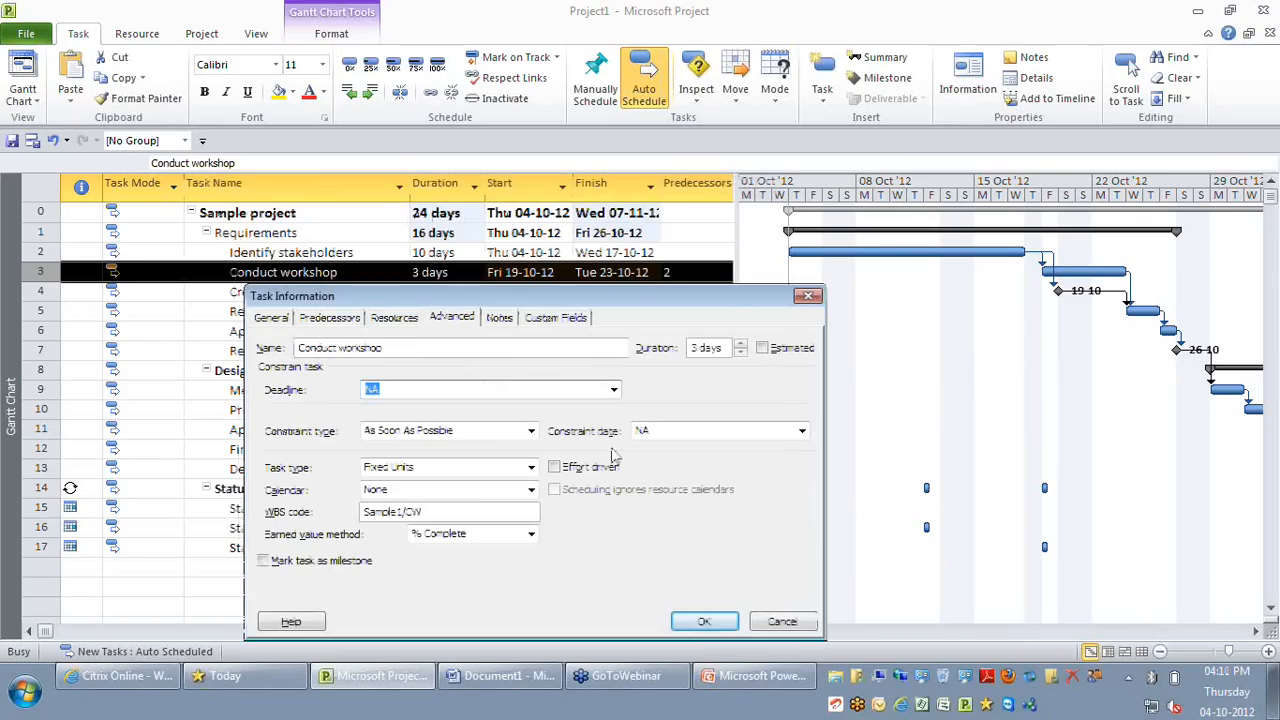
{"action": "left_click", "coordinate": [614, 389]}
{"action": "left_click", "coordinate": [494, 498]}
{"action": "left_click", "coordinate": [705, 622]}
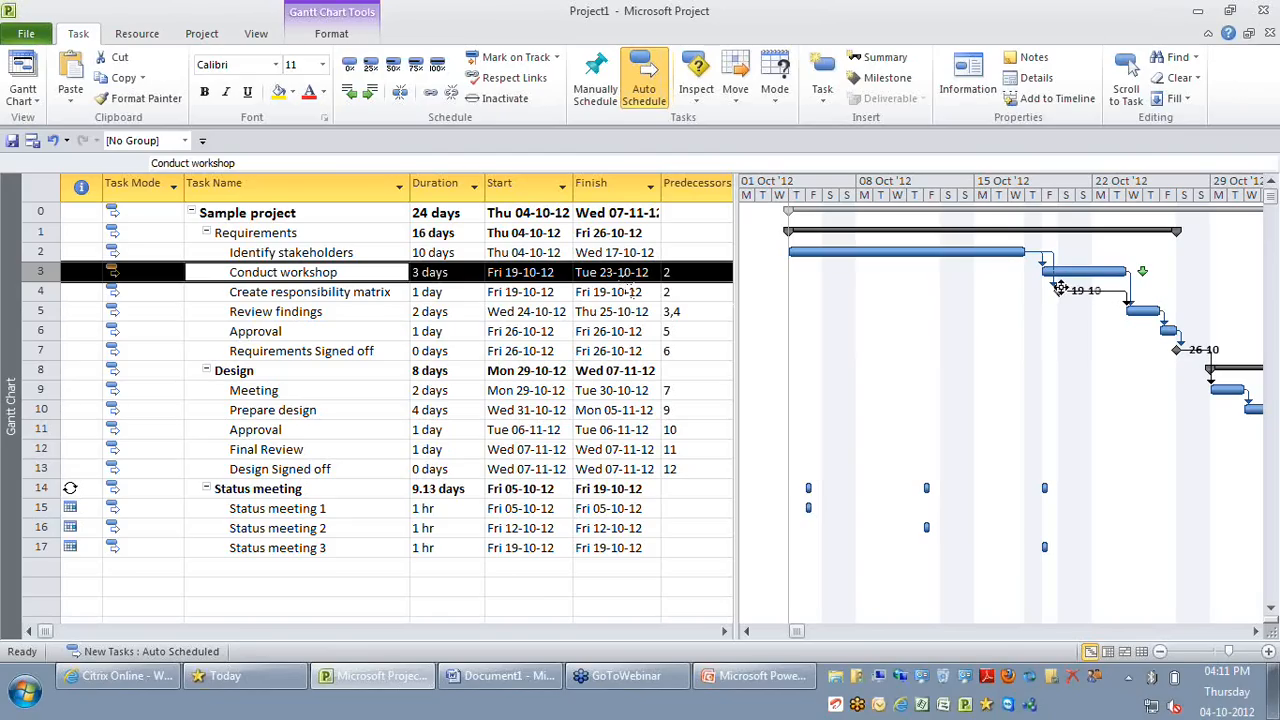
- Set the duration of Identify stakeholders to 13 days and check the deadline indicator of Conduct workshop
{"action": "left_click", "coordinate": [328, 254]}
{"action": "left_click", "coordinate": [468, 253]}
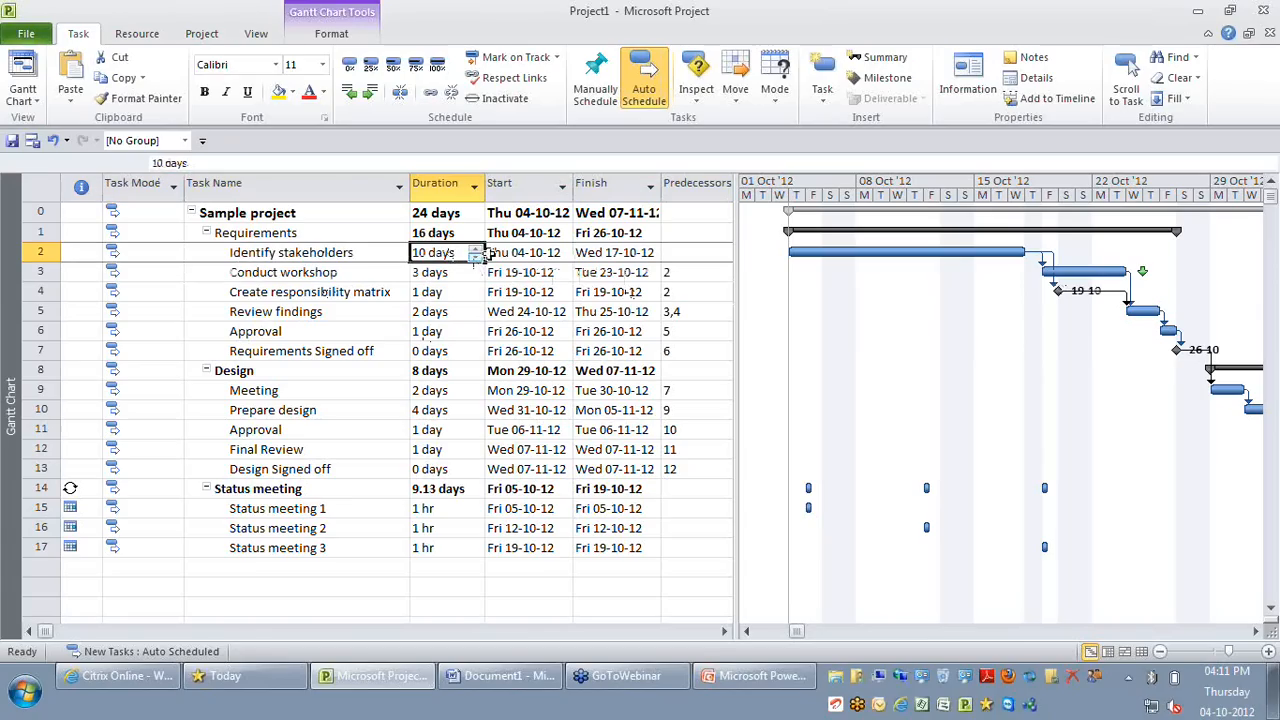
{"action": "left_click", "coordinate": [480, 249]}
{"action": "left_click", "coordinate": [480, 249]}
{"action": "left_click", "coordinate": [480, 249]}
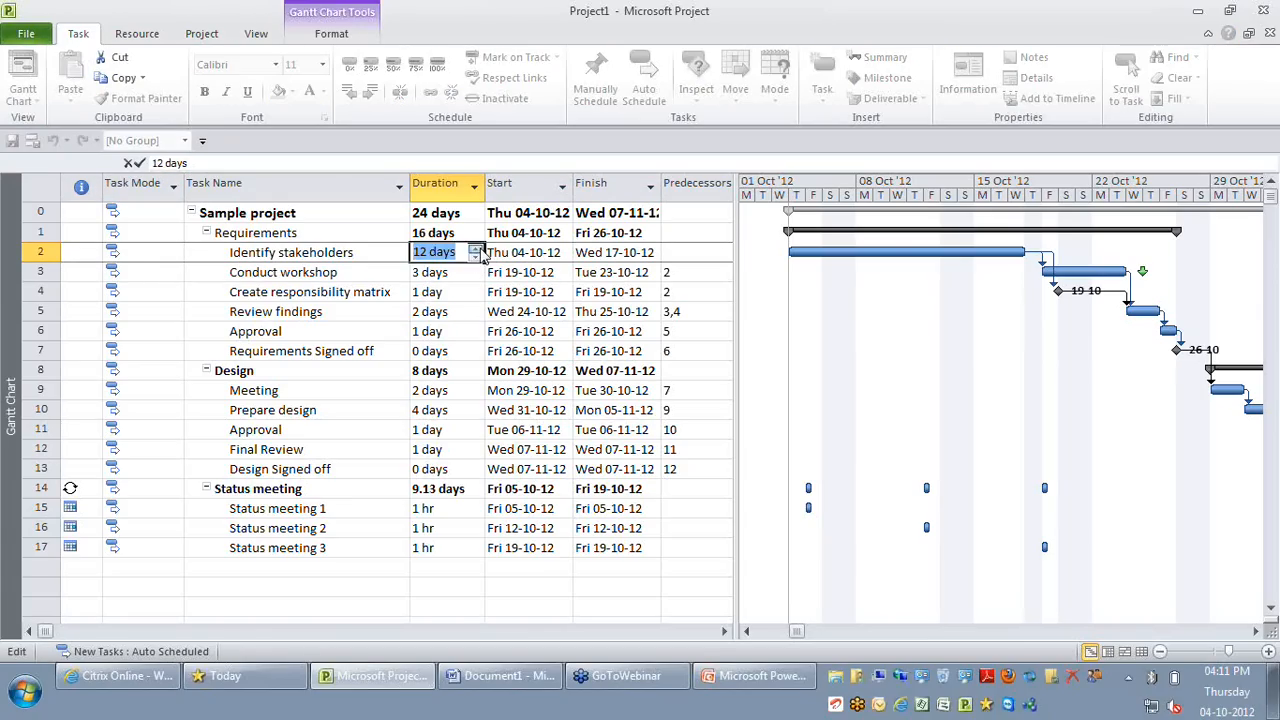
{"action": "left_click", "coordinate": [457, 311]}
{"action": "left_click", "coordinate": [320, 273]}
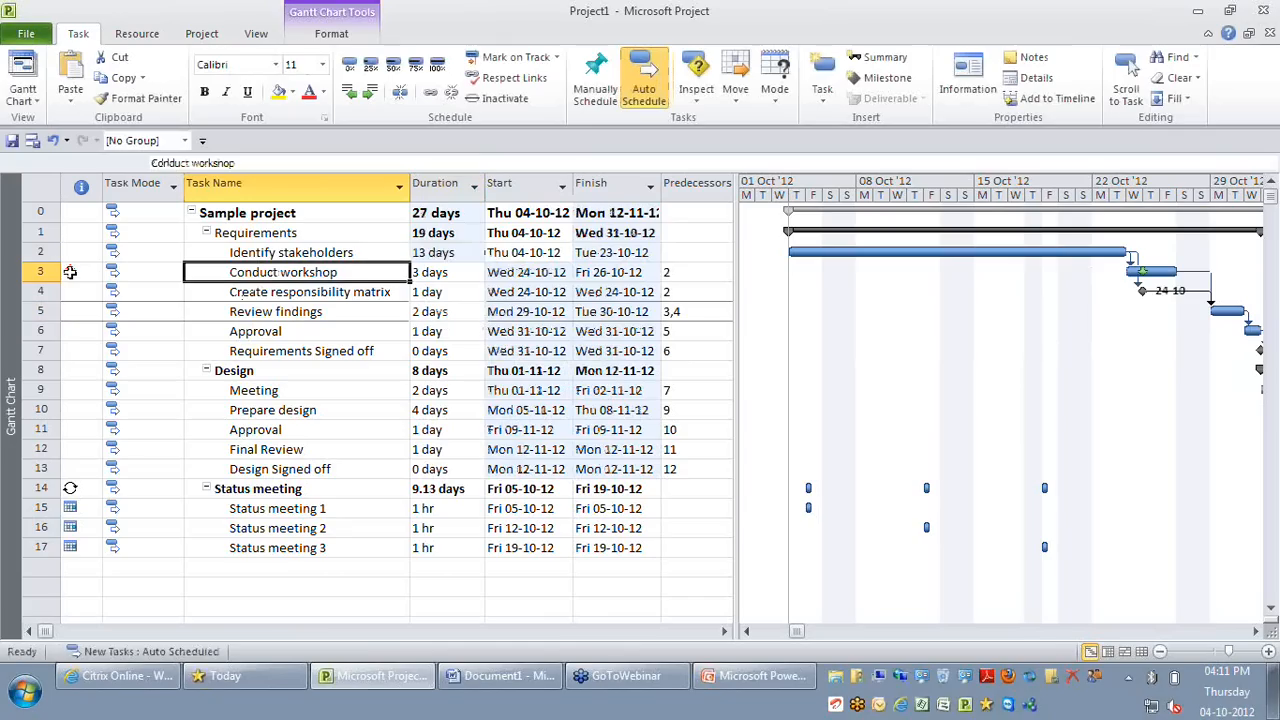
{"action": "mouse_move", "coordinate": [70, 272]}
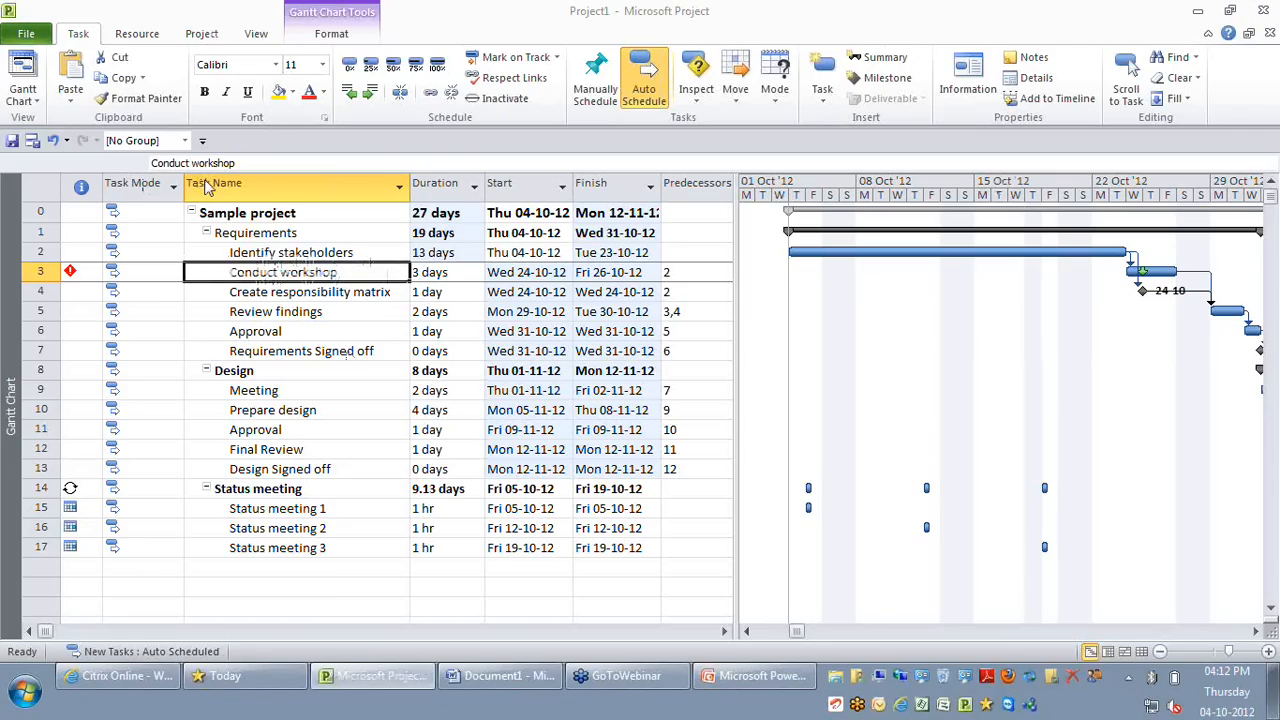
- Insert a WBS column before the task names and select the WBS code of Identify stakeholders
{"action": "left_click", "coordinate": [206, 187]}
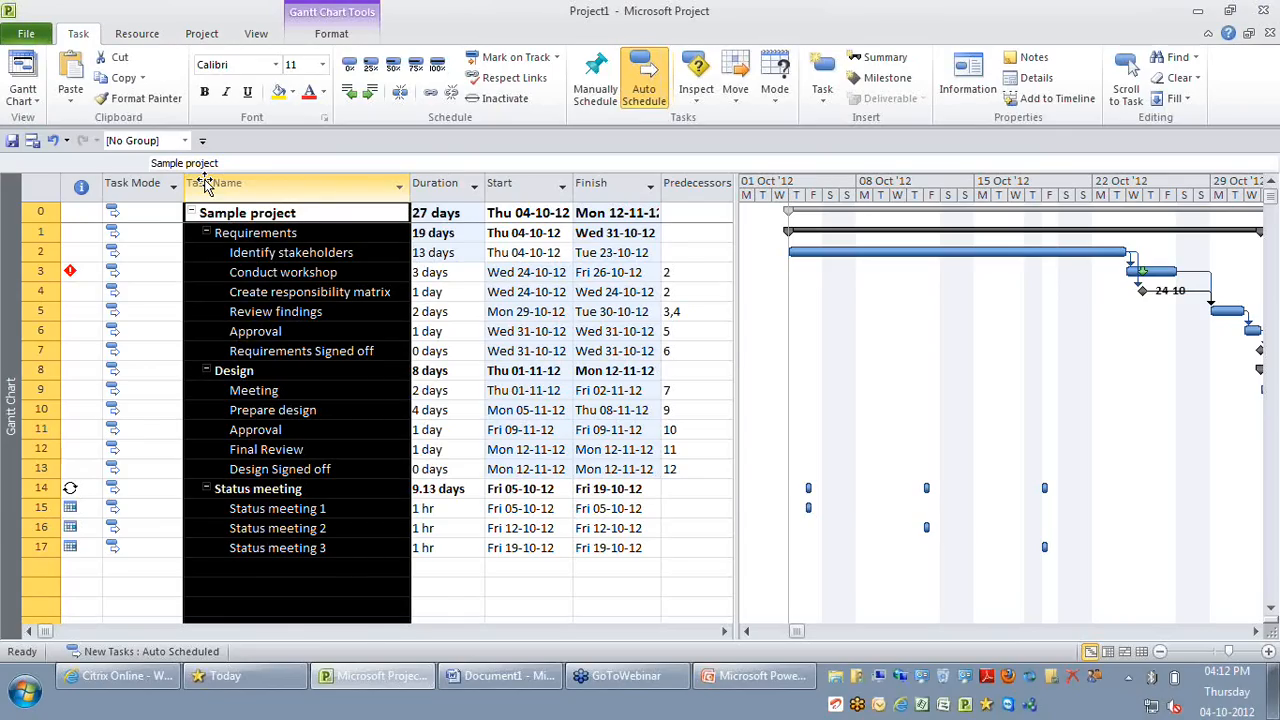
{"action": "key", "text": "Insert"}
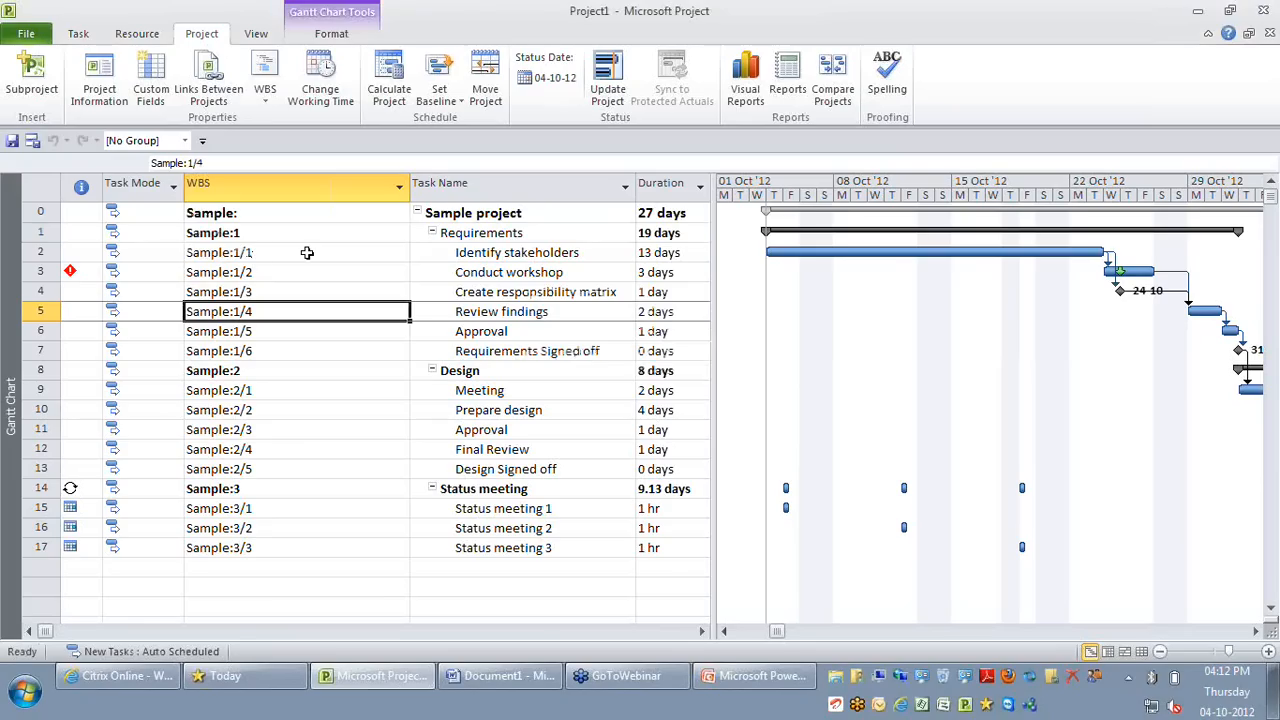
{"action": "left_click", "coordinate": [307, 253]}
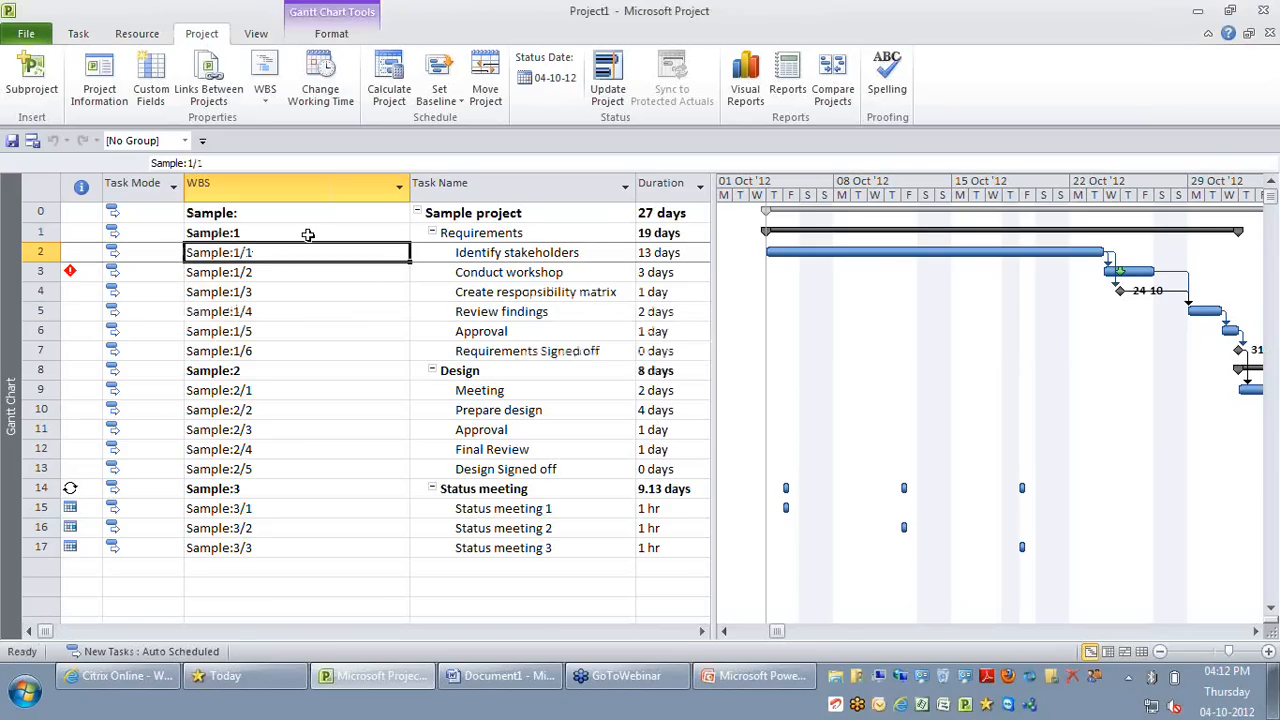
- Try to change the WBS code of Conduct workshop to Sample:1/1, duplicating the code of Identify stakeholders
{"action": "left_click", "coordinate": [311, 232]}
{"action": "left_click", "coordinate": [366, 351]}
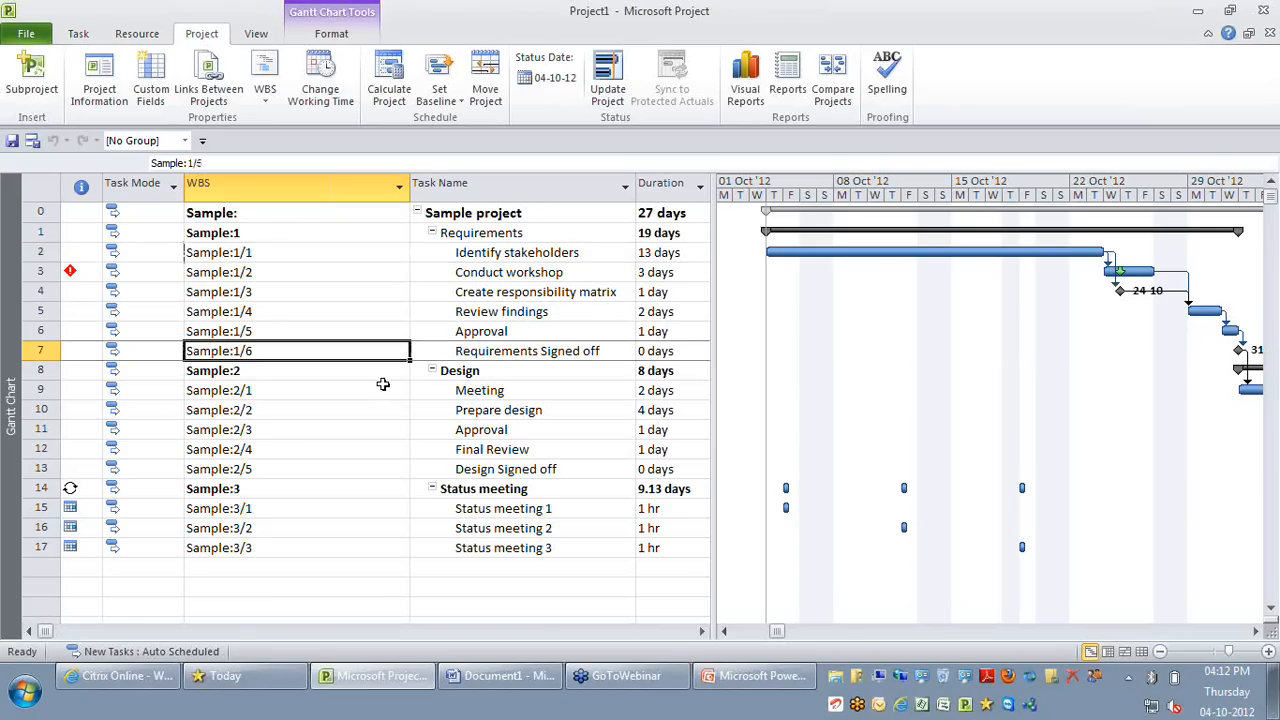
{"action": "left_click", "coordinate": [321, 272]}
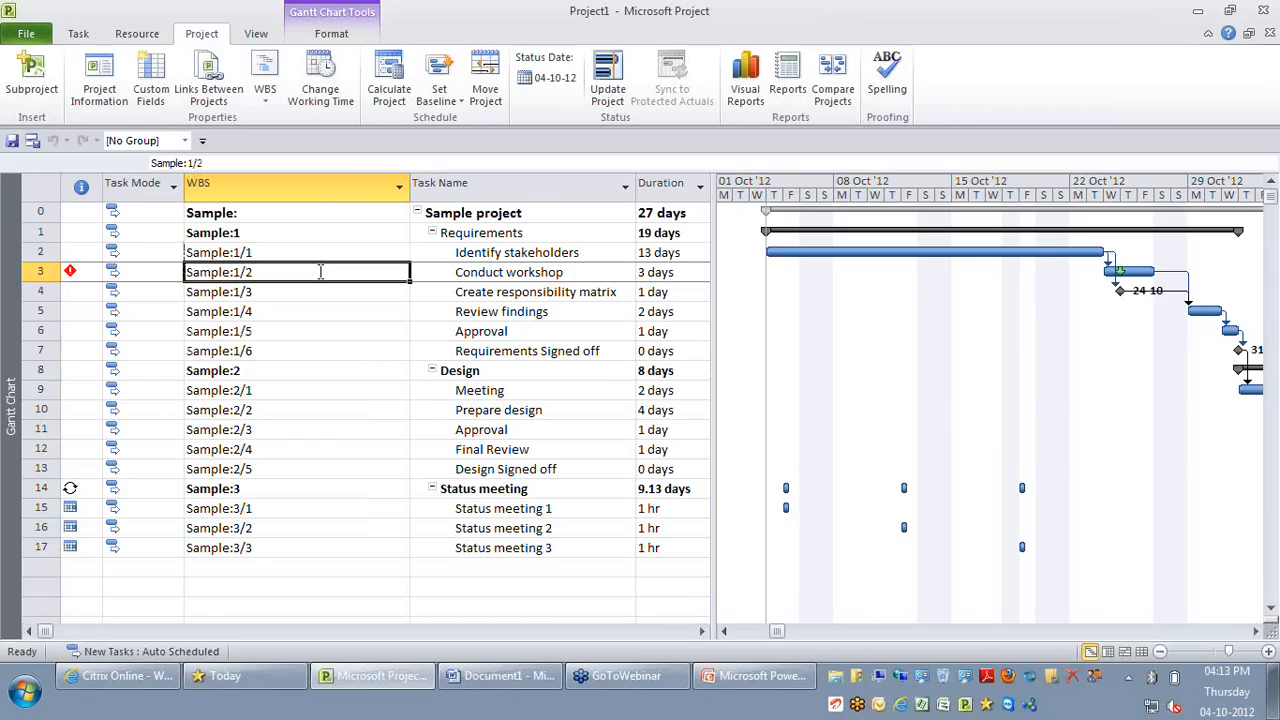
{"action": "left_click", "coordinate": [321, 272]}
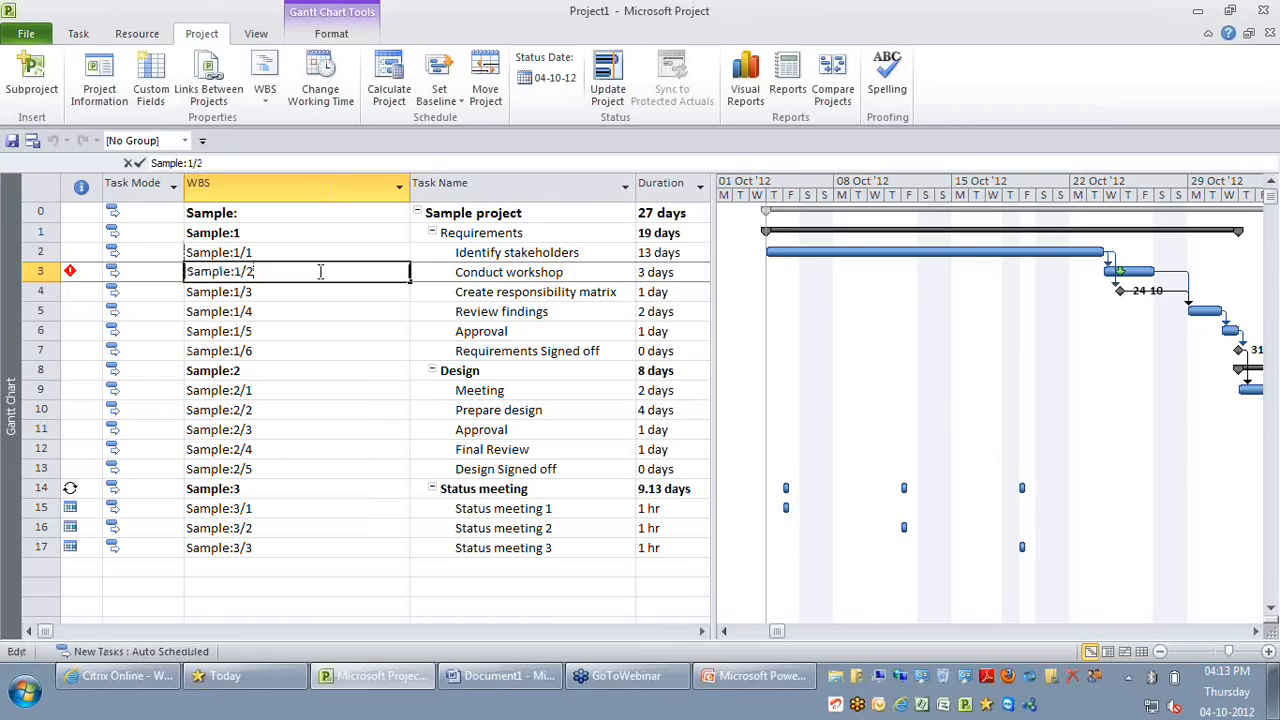
{"action": "double_click", "coordinate": [321, 272]}
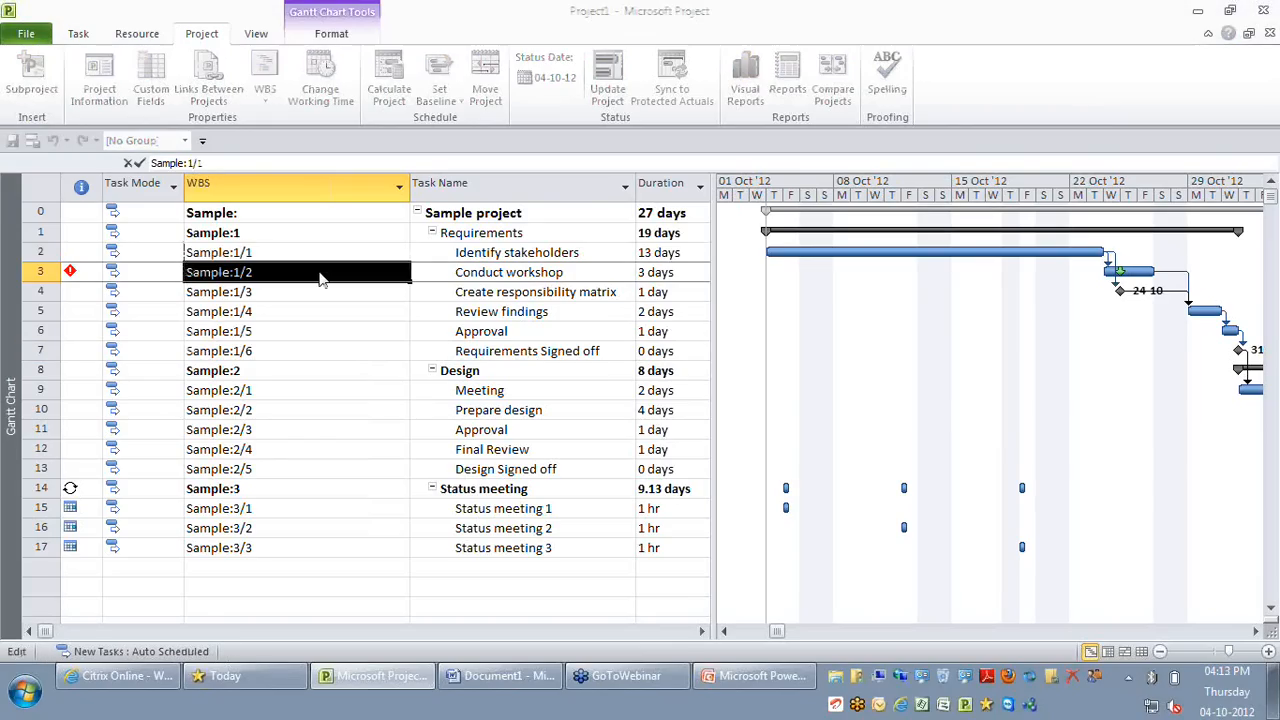
{"action": "key", "text": "Return"}
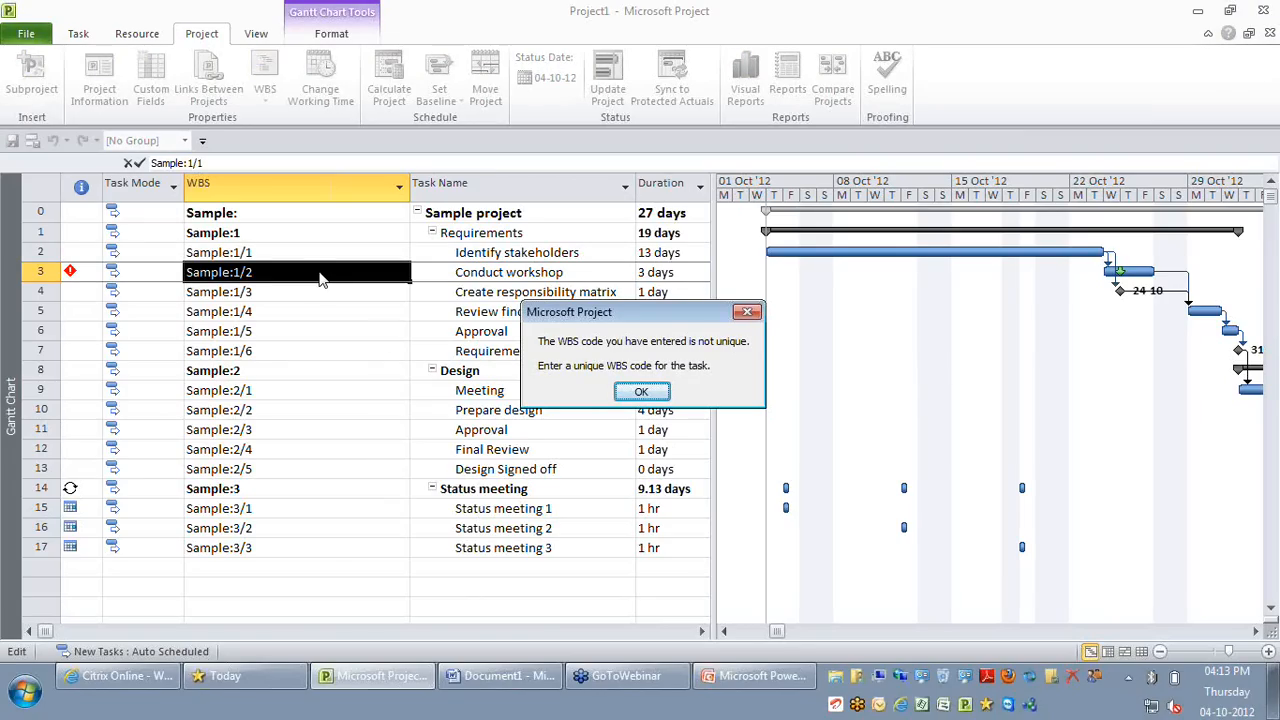
{"action": "key", "text": "Return"}
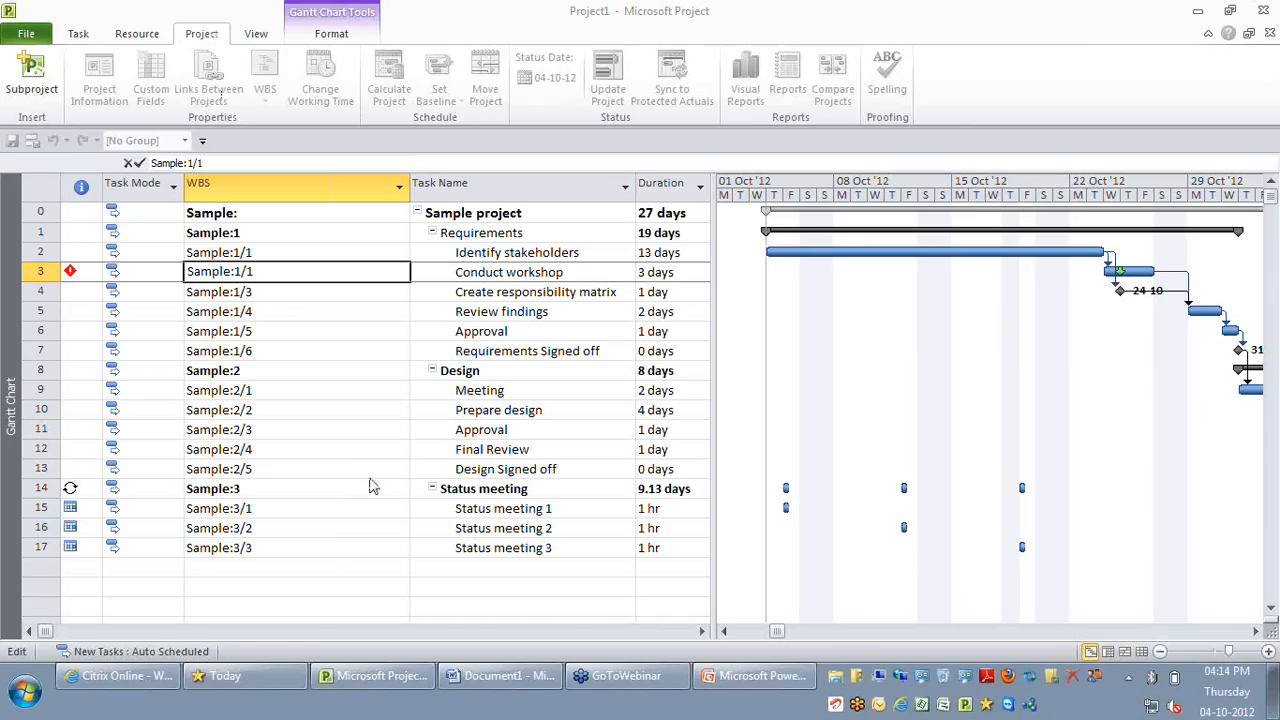
{"action": "left_click", "coordinate": [80, 36]}
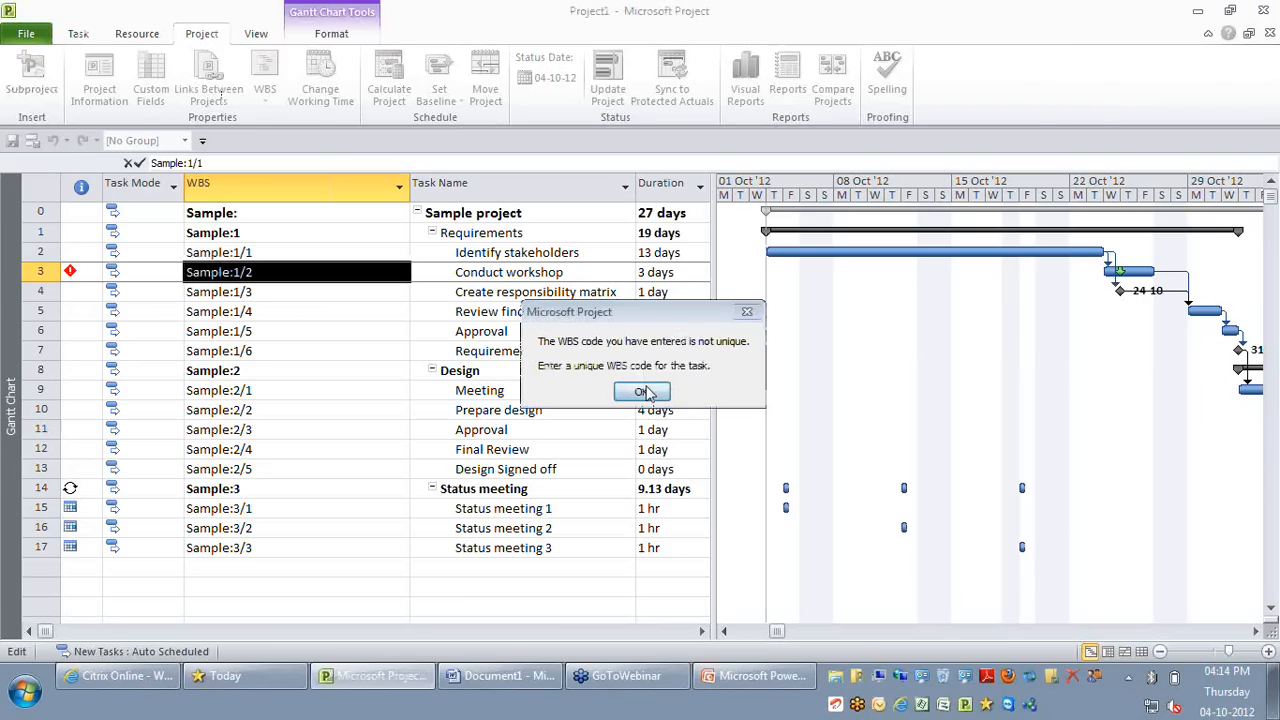
{"action": "left_click", "coordinate": [642, 391]}
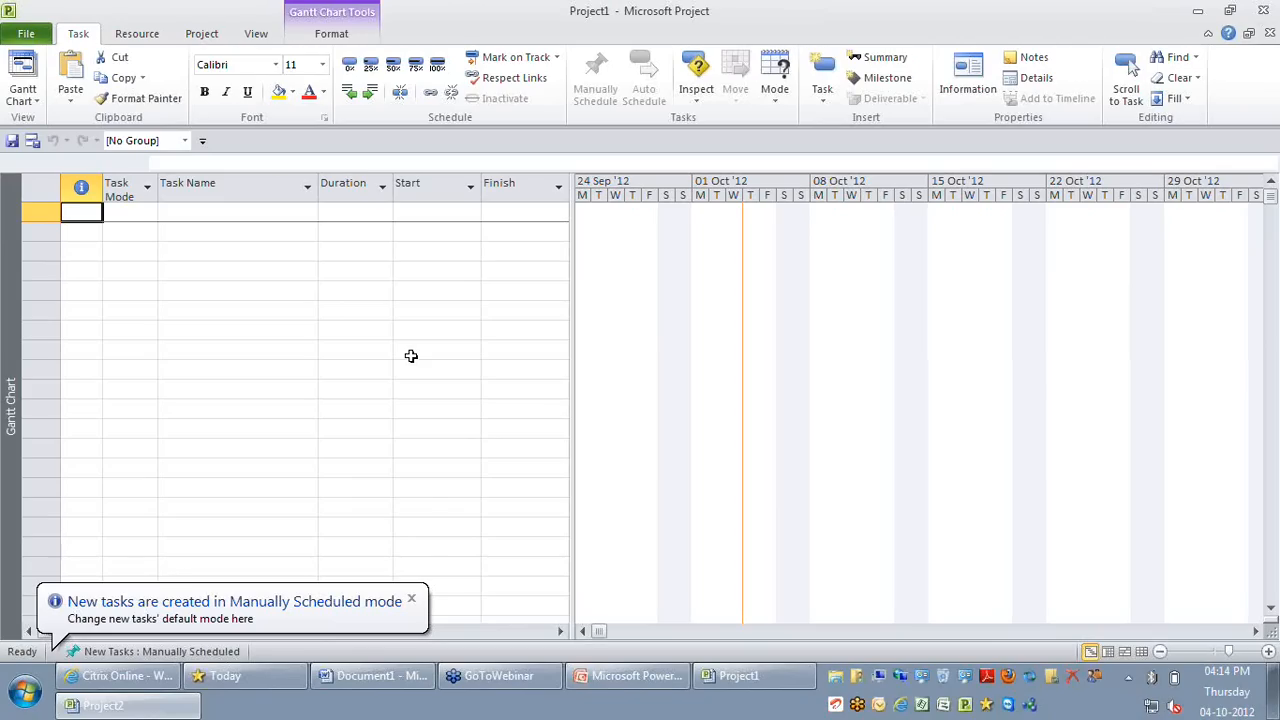
- Enter the tasks Block Training Room, Registration and Workshop in a new blank project
{"action": "type", "text": "P"}
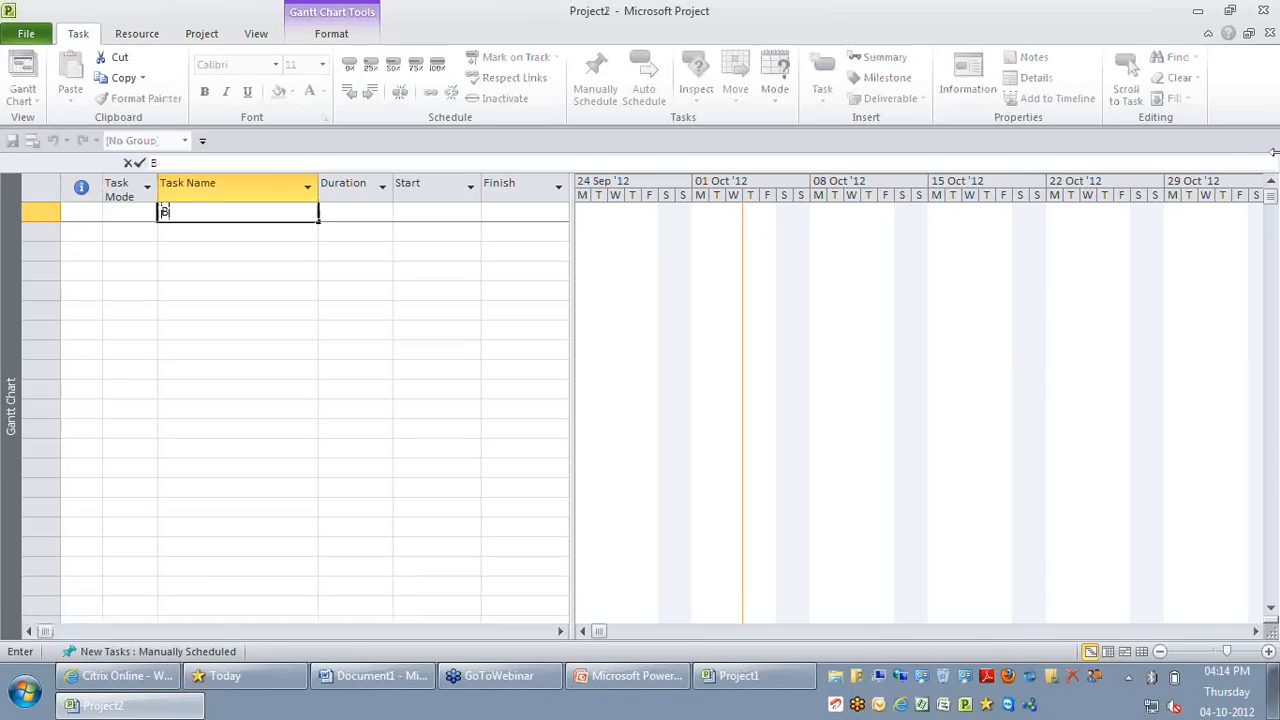
{"action": "type", "text": "lock Tra"}
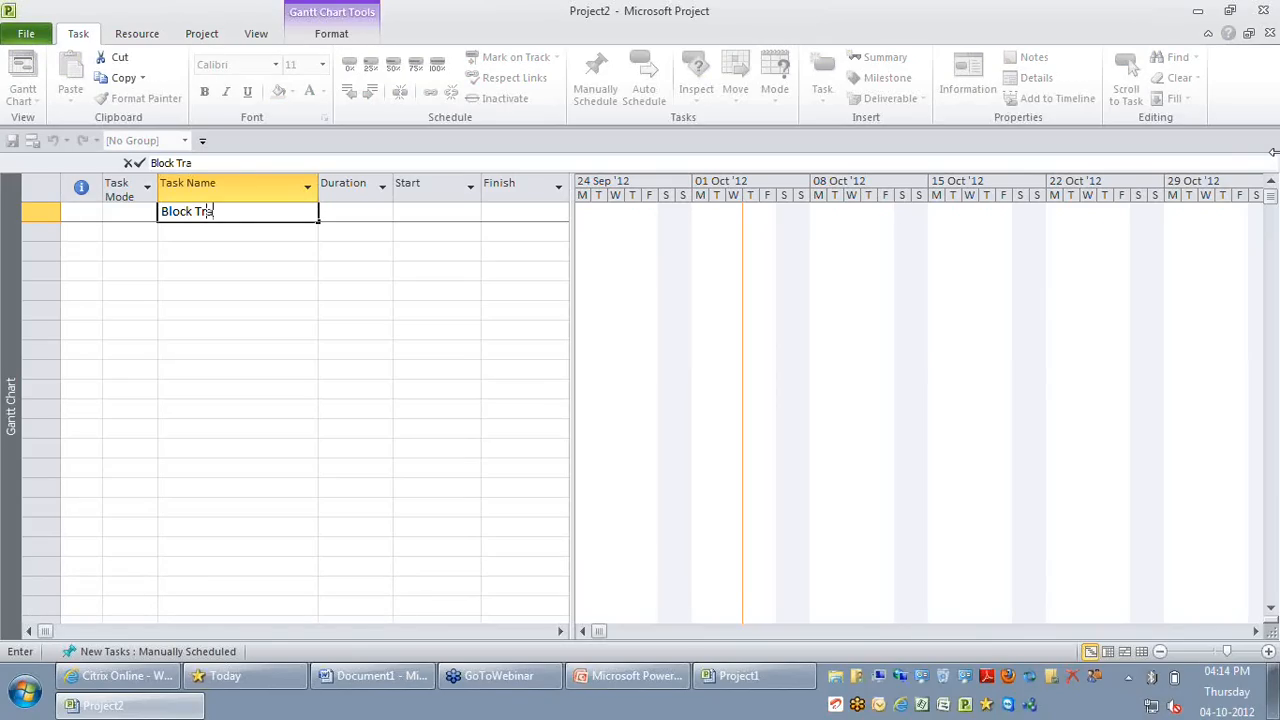
{"action": "type", "text": "ining Room"}
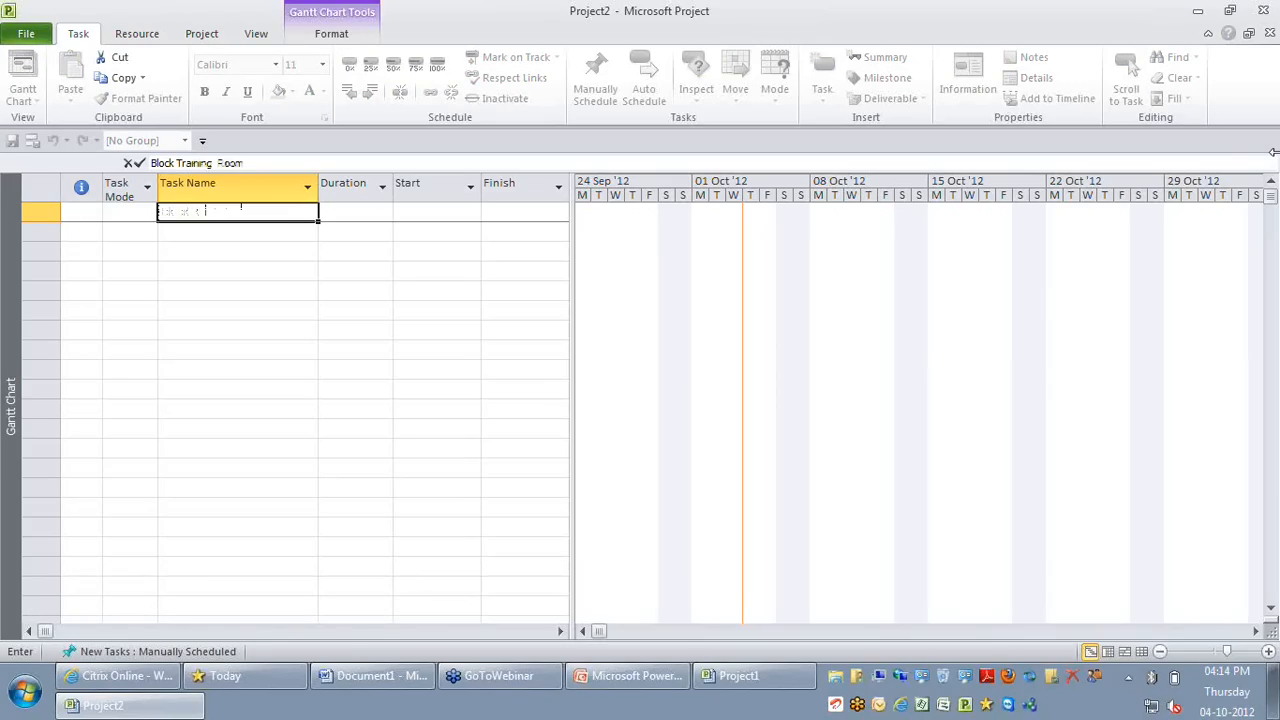
{"action": "key", "text": "Return"}
{"action": "type", "text": "Registration"}
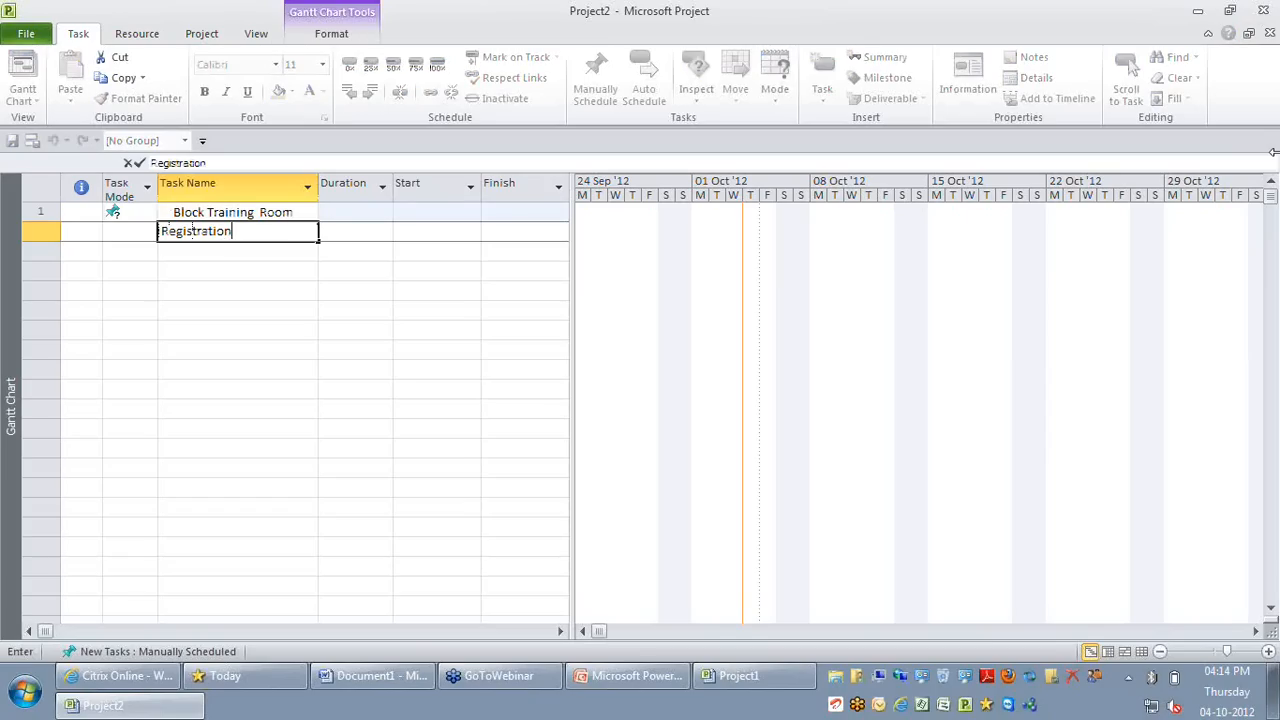
{"action": "key", "text": "Return"}
{"action": "type", "text": "Wo"}
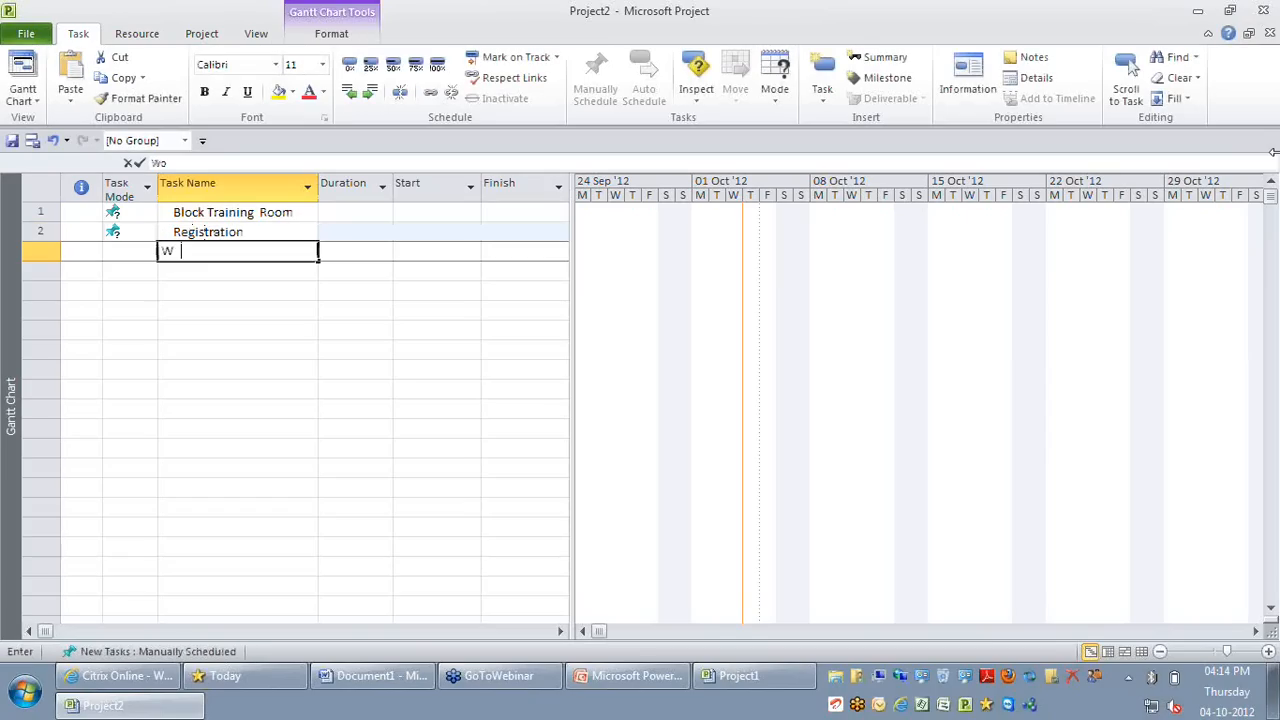
{"action": "type", "text": "rksho"}
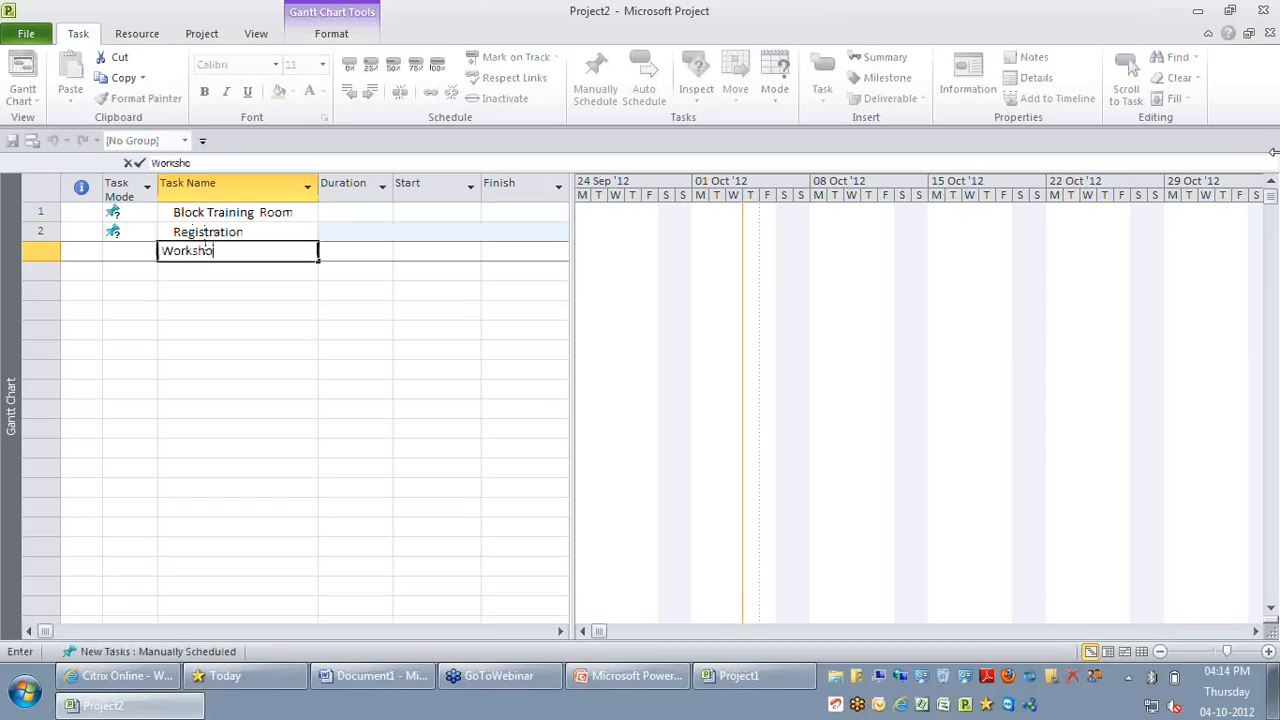
{"action": "type", "text": "p"}
{"action": "key", "text": "Return"}
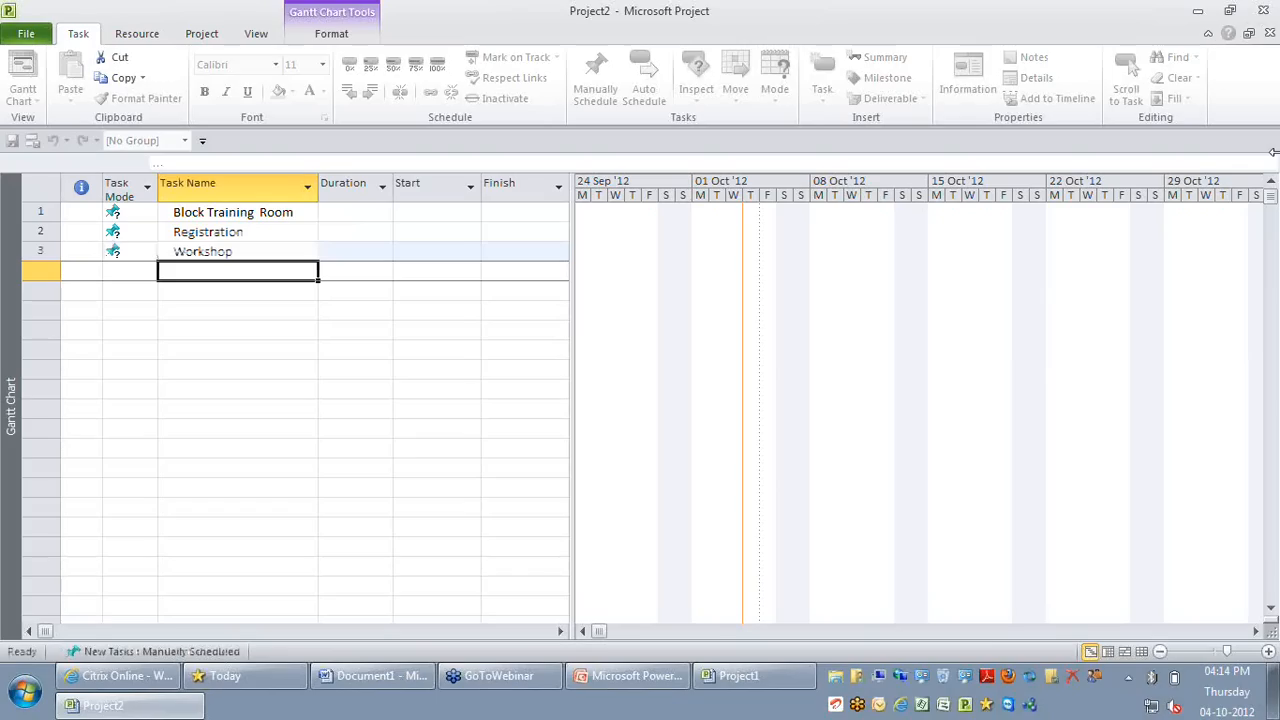
- Switch all three tasks to automatic scheduling and set the duration of Block Training Room to 5 days
{"action": "left_click", "coordinate": [49, 187]}
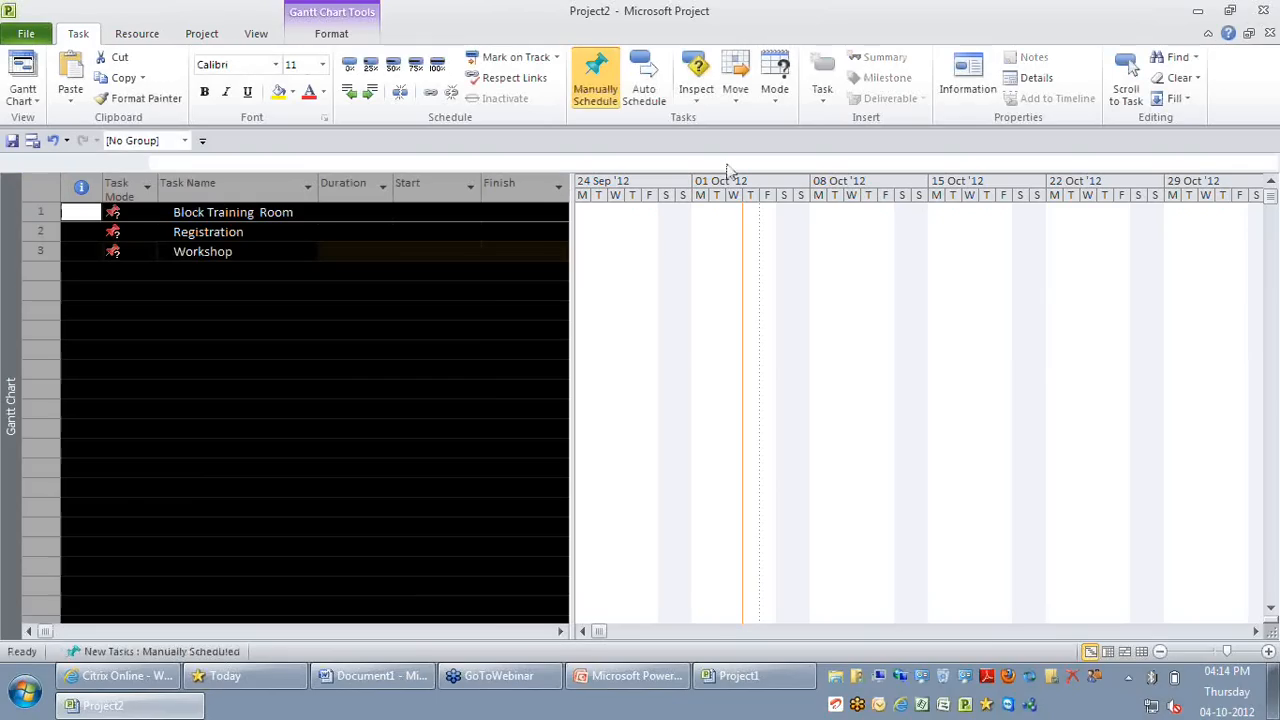
{"action": "left_click", "coordinate": [644, 78]}
{"action": "left_click", "coordinate": [355, 212]}
{"action": "left_click", "coordinate": [384, 208]}
{"action": "left_click", "coordinate": [384, 208]}
{"action": "left_click", "coordinate": [384, 208]}
{"action": "left_click", "coordinate": [384, 208]}
- Set the duration of Registration to 2 days and that of Workshop to 5 days
{"action": "left_click", "coordinate": [370, 232]}
{"action": "left_click", "coordinate": [384, 228]}
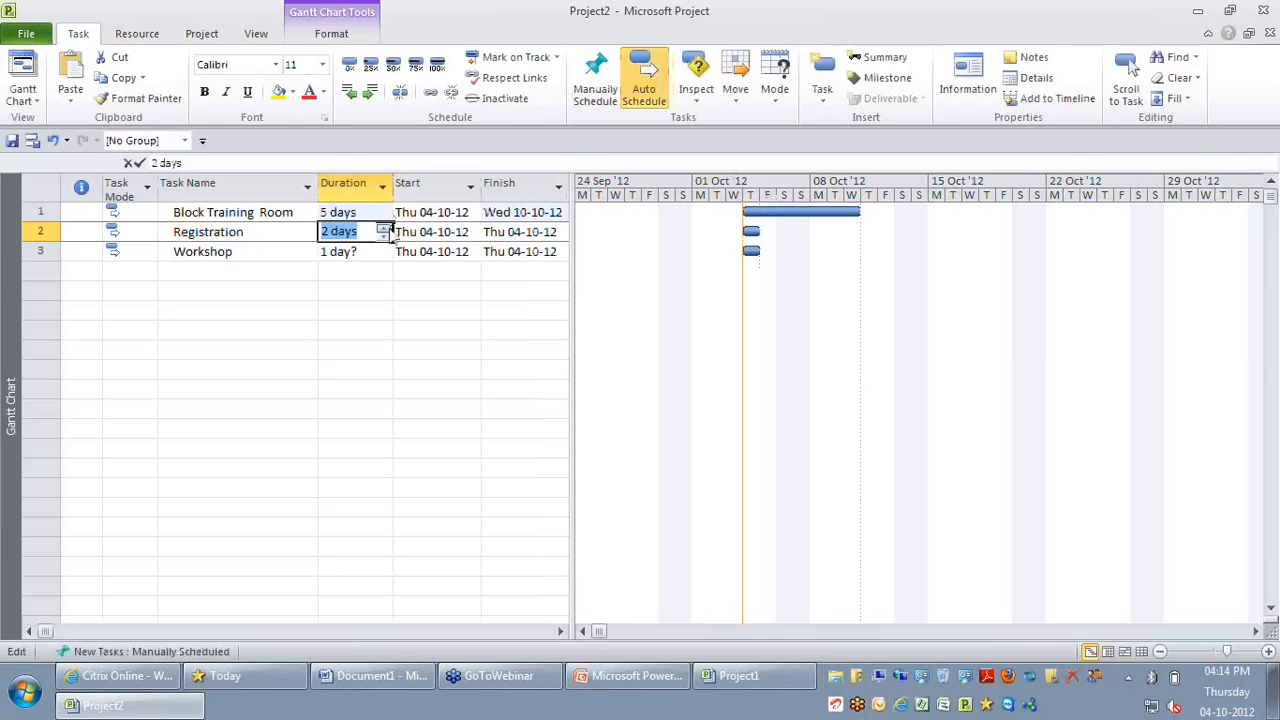
{"action": "left_click", "coordinate": [355, 252]}
{"action": "left_click", "coordinate": [384, 248]}
{"action": "left_click", "coordinate": [384, 248]}
{"action": "left_click", "coordinate": [384, 248]}
{"action": "left_click", "coordinate": [384, 248]}
{"action": "left_click", "coordinate": [380, 289]}
- Link Block Training Room and Registration as predecessors of Workshop, and widen the table to show the Predecessors column
{"action": "left_click_drag", "start_coordinate": [780, 212], "coordinate": [887, 257]}
{"action": "left_click_drag", "start_coordinate": [887, 258], "coordinate": [892, 265]}
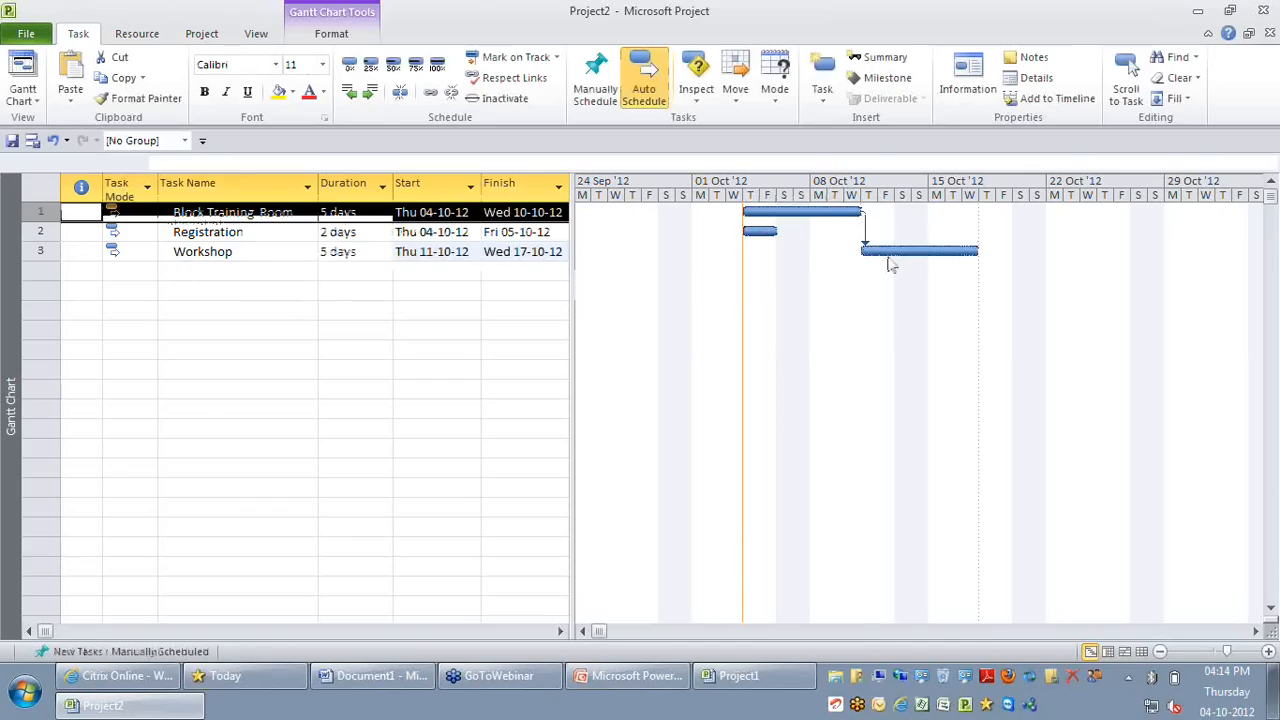
{"action": "left_click", "coordinate": [202, 251]}
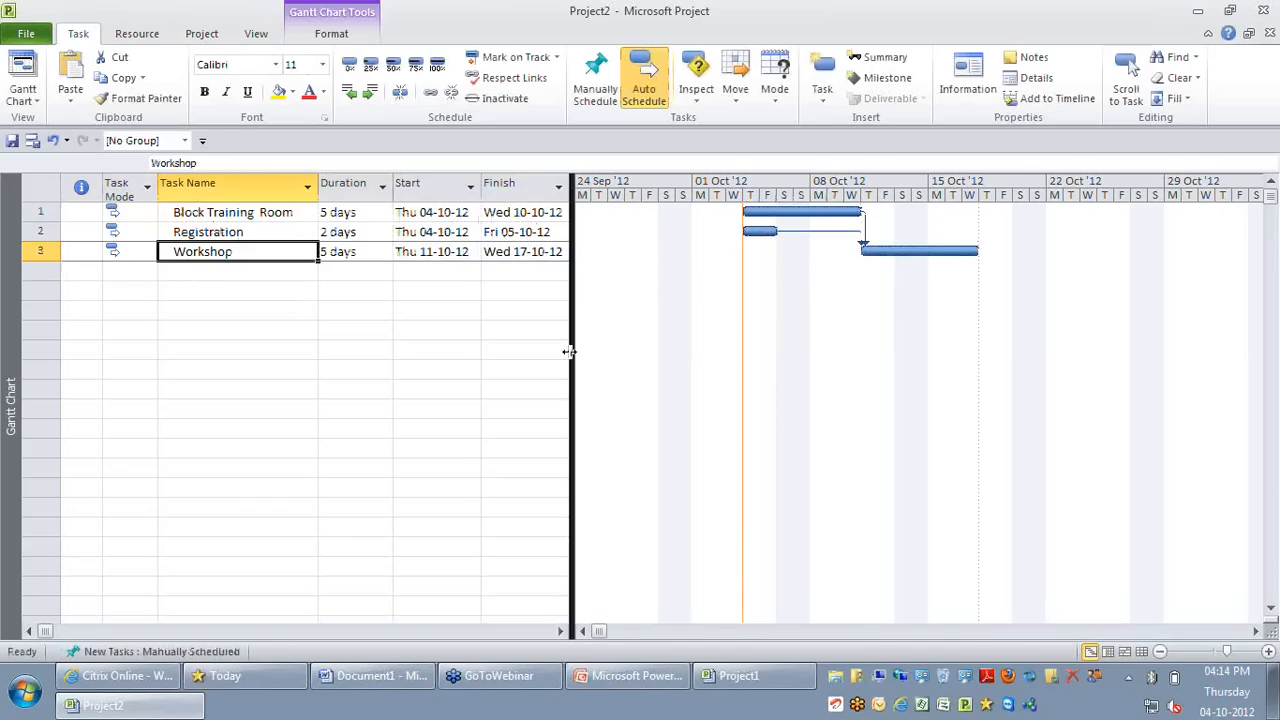
{"action": "left_click_drag", "start_coordinate": [567, 350], "coordinate": [679, 348]}
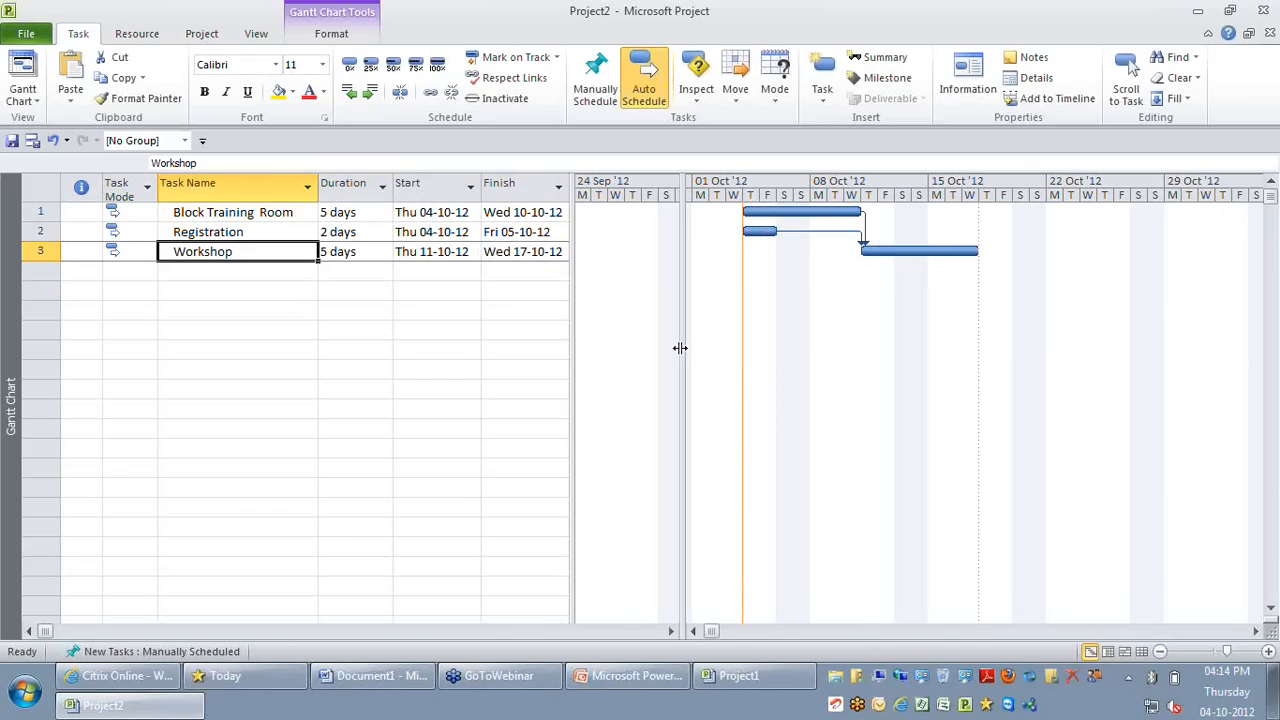
- Try a duration of 6 days for Block Training Room to check its effect on Workshop, and restore it to 5 days
{"action": "left_click", "coordinate": [377, 211]}
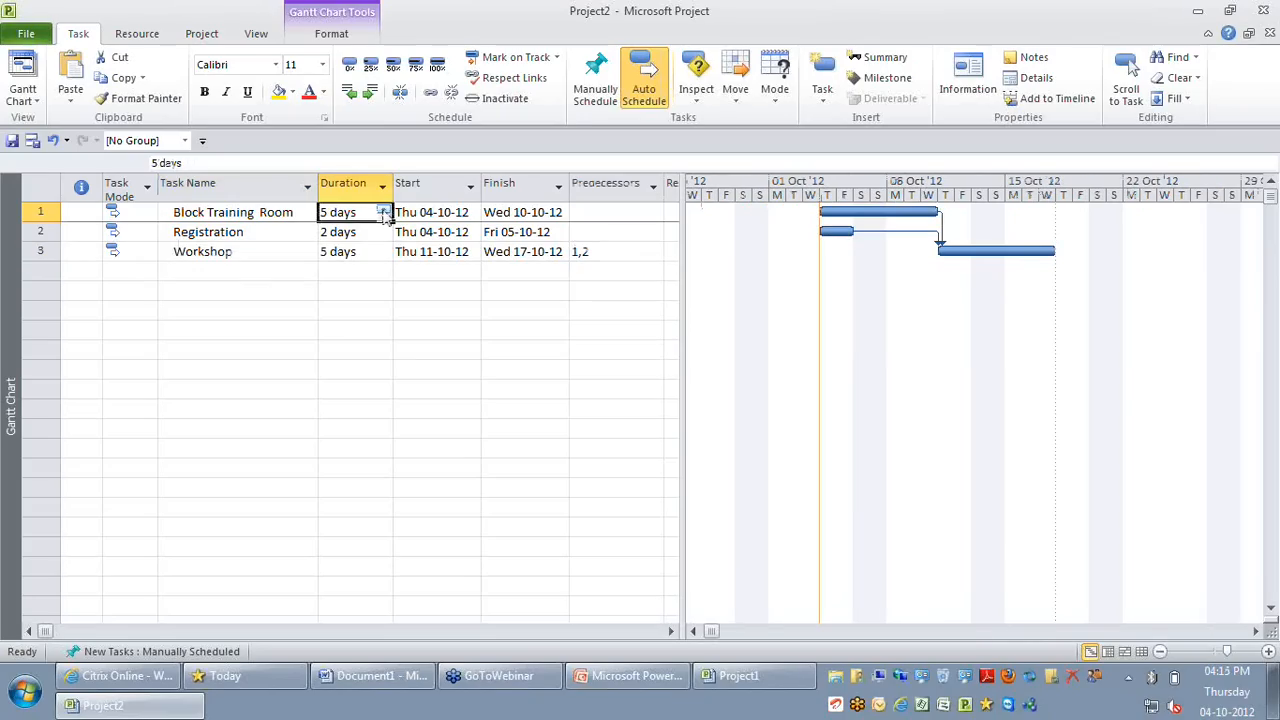
{"action": "left_click", "coordinate": [383, 210]}
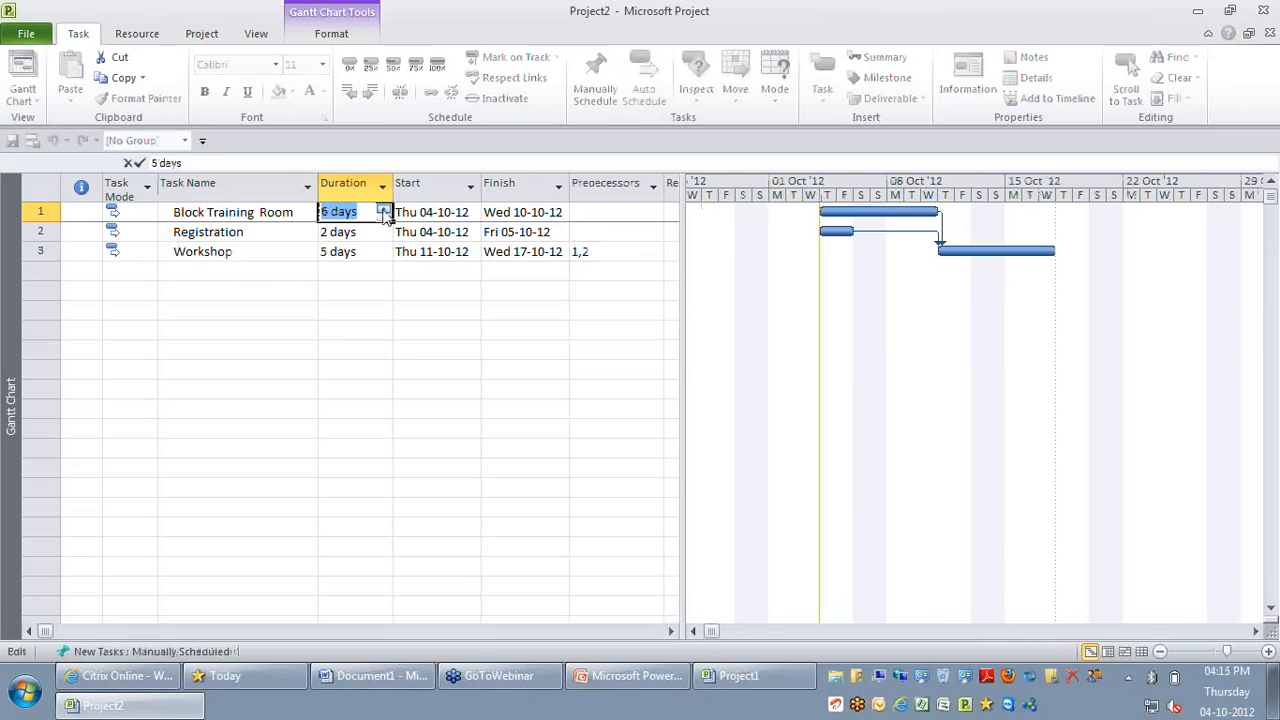
{"action": "left_click", "coordinate": [380, 313]}
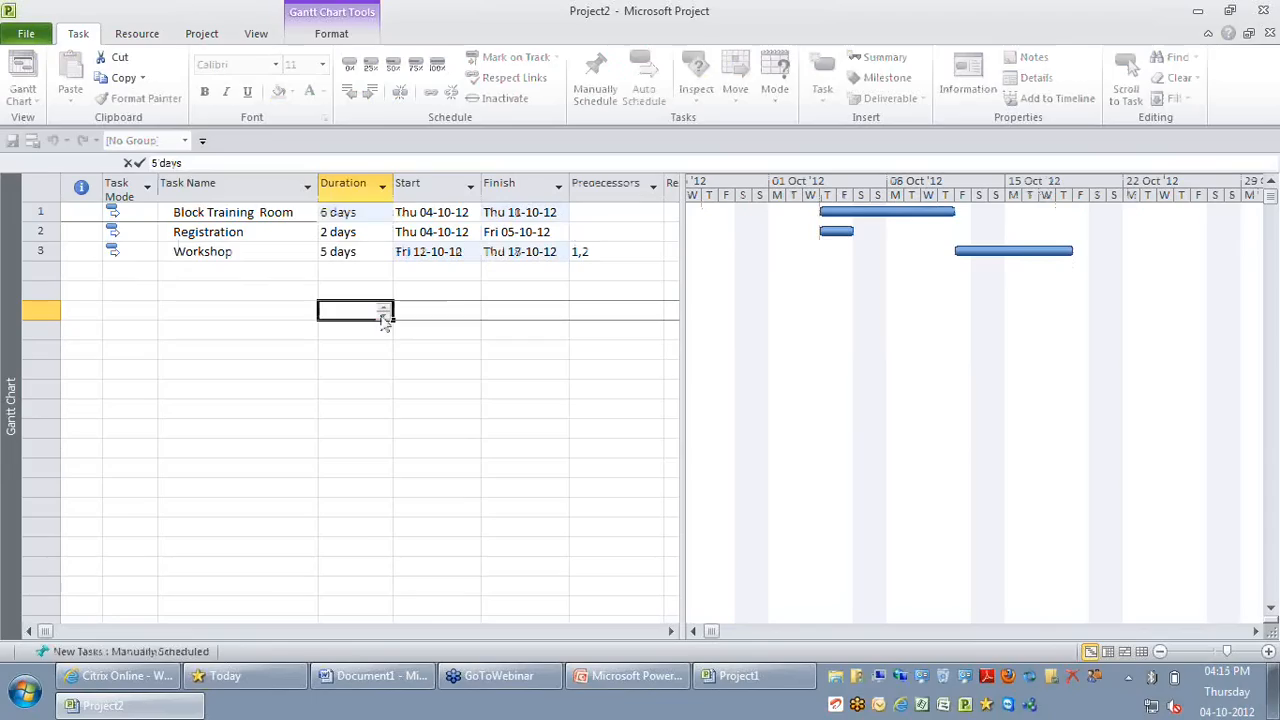
{"action": "left_click", "coordinate": [352, 210]}
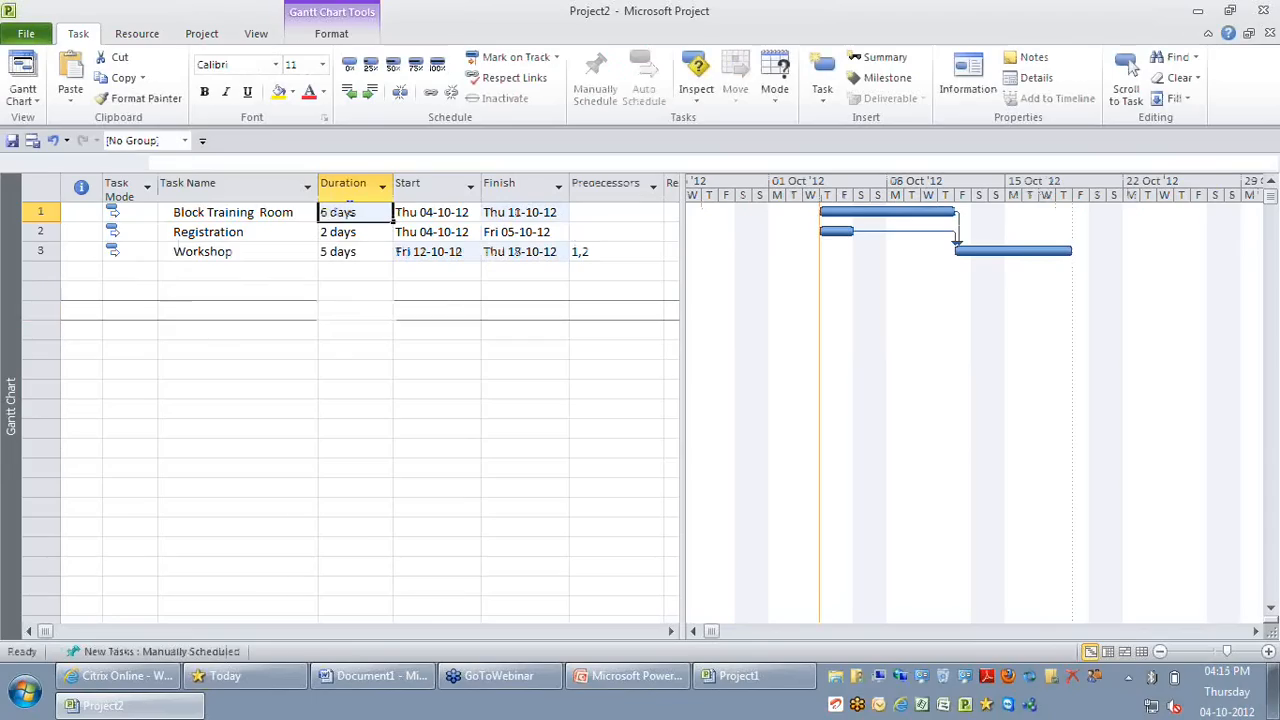
{"action": "type", "text": "5"}
{"action": "left_click", "coordinate": [352, 330]}
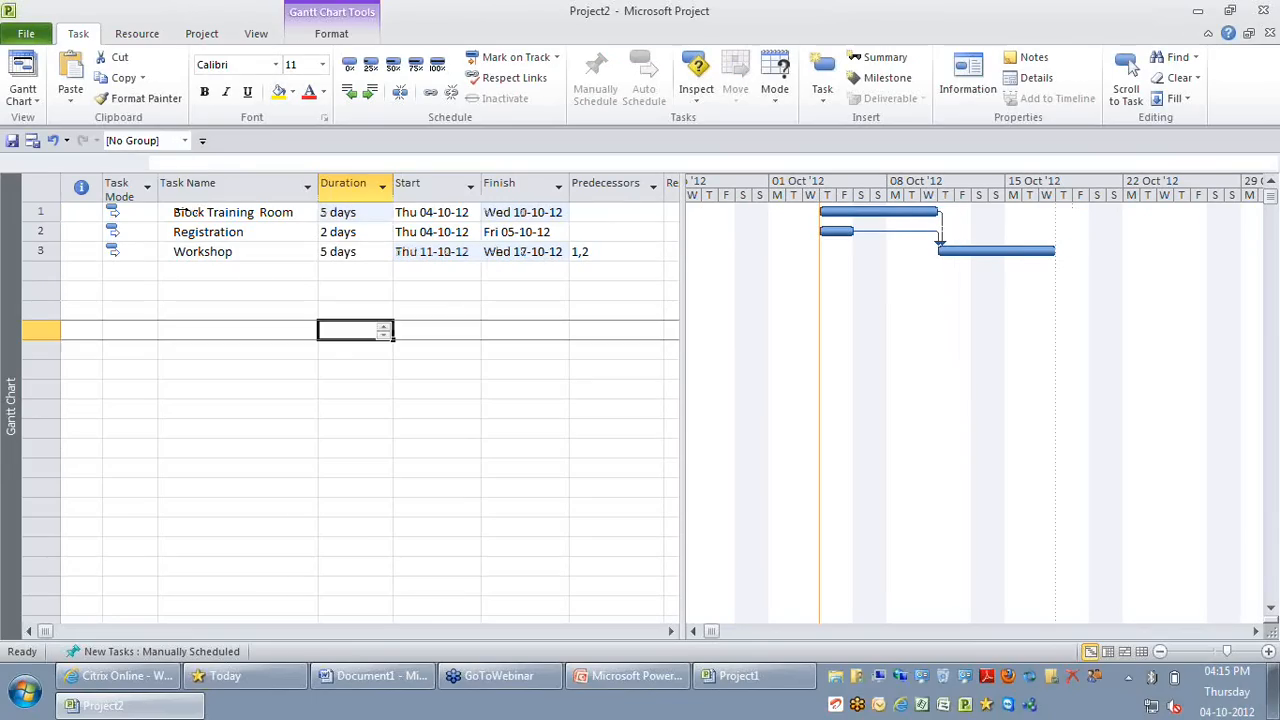
- Examine how the durations and dates of Block Training Room and Registration drive the start of Workshop
{"action": "left_click", "coordinate": [181, 212]}
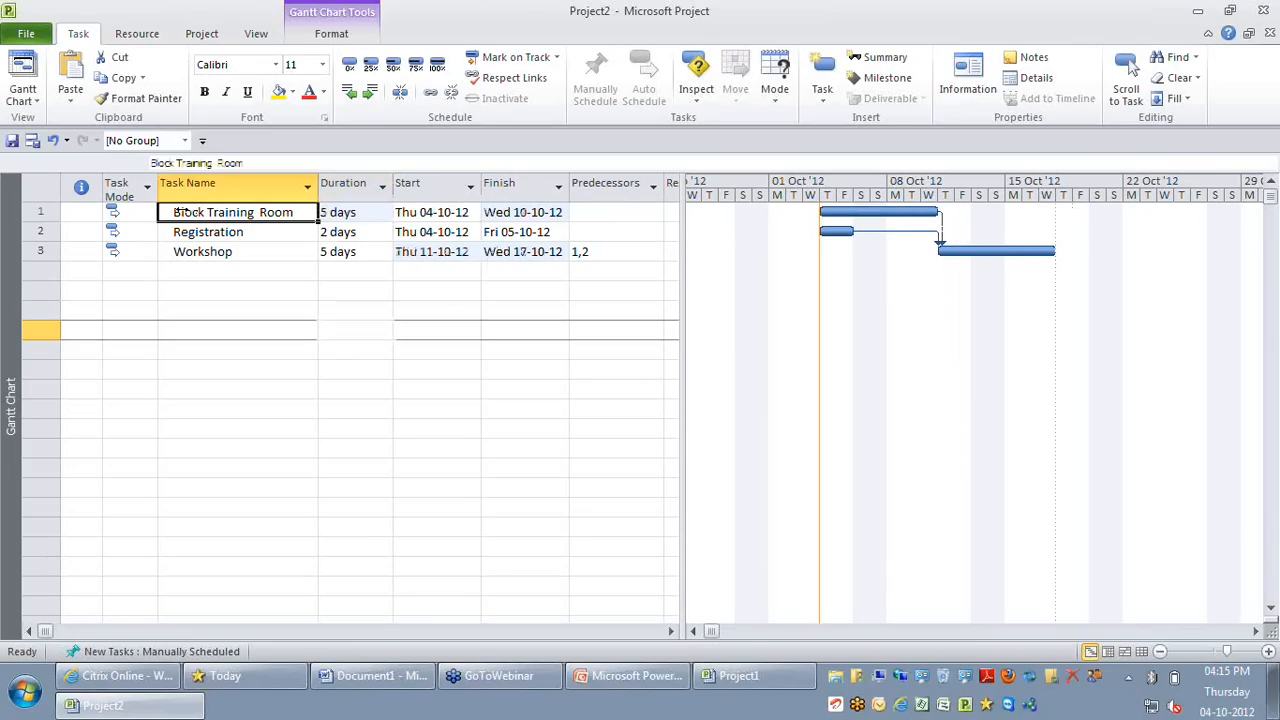
{"action": "left_click", "coordinate": [232, 251]}
{"action": "left_click", "coordinate": [228, 232]}
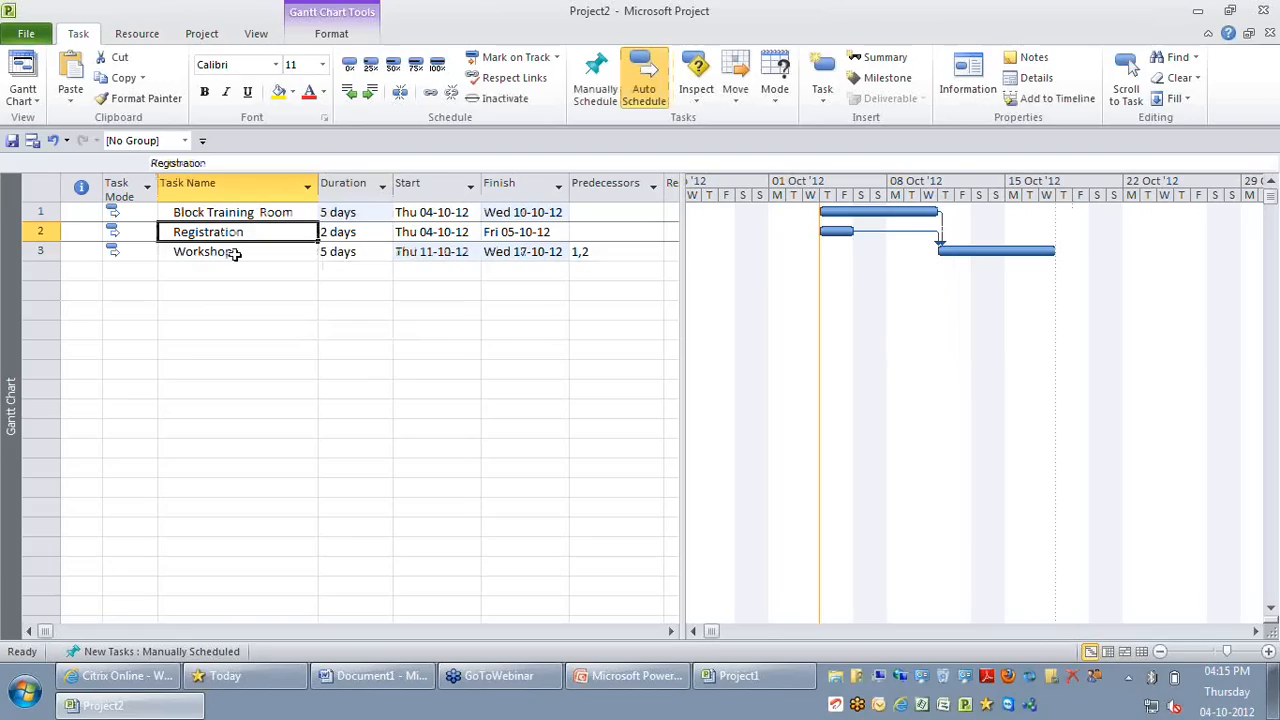
{"action": "left_click", "coordinate": [232, 252]}
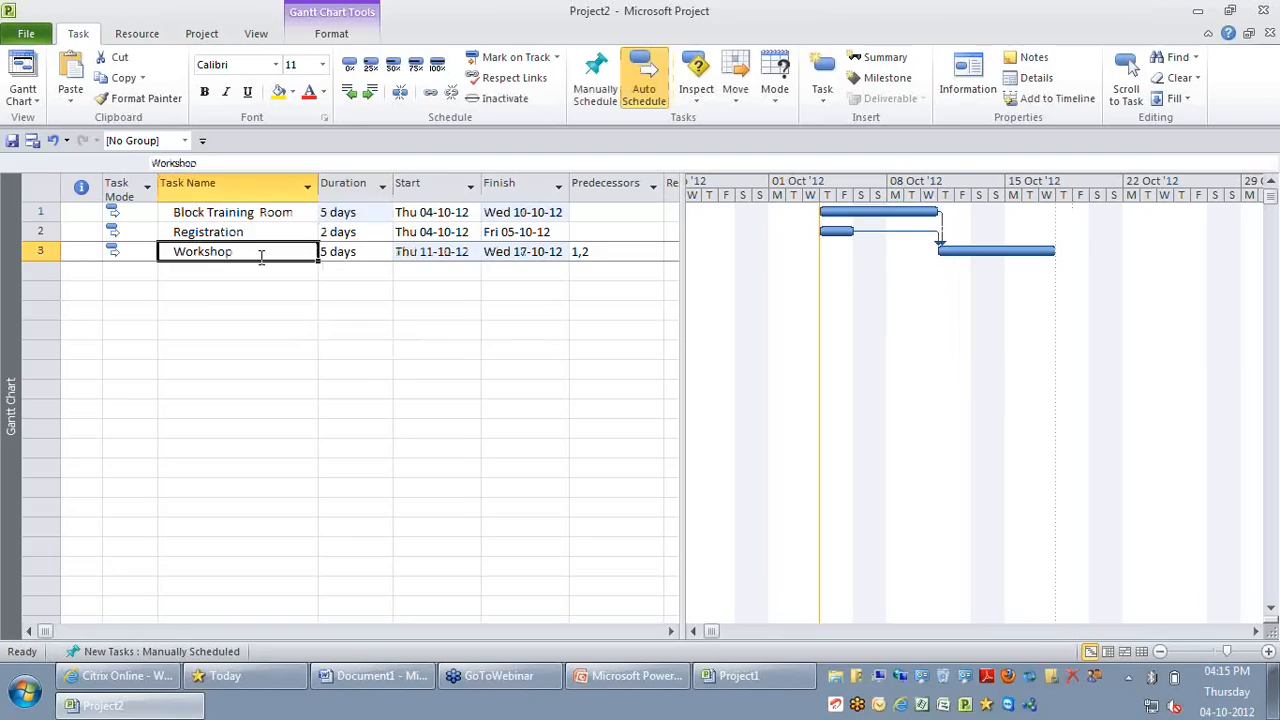
{"action": "left_click", "coordinate": [228, 234]}
{"action": "left_click", "coordinate": [325, 231]}
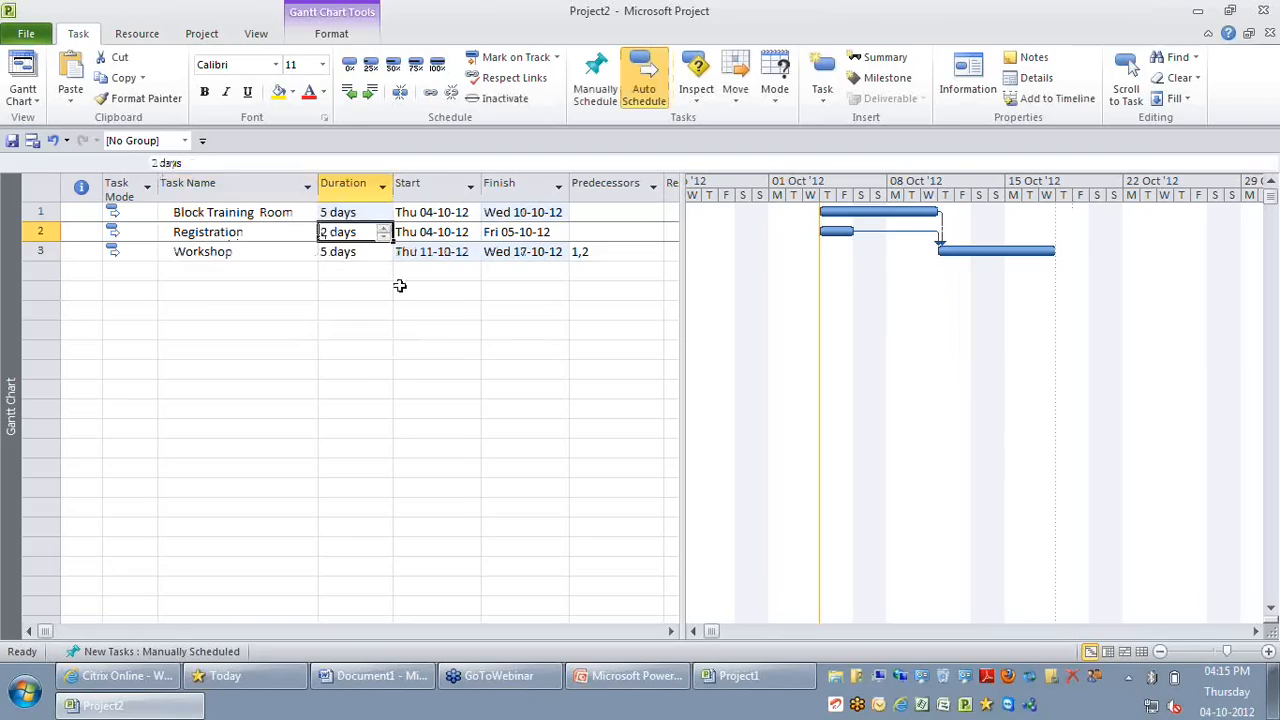
{"action": "left_click", "coordinate": [272, 251]}
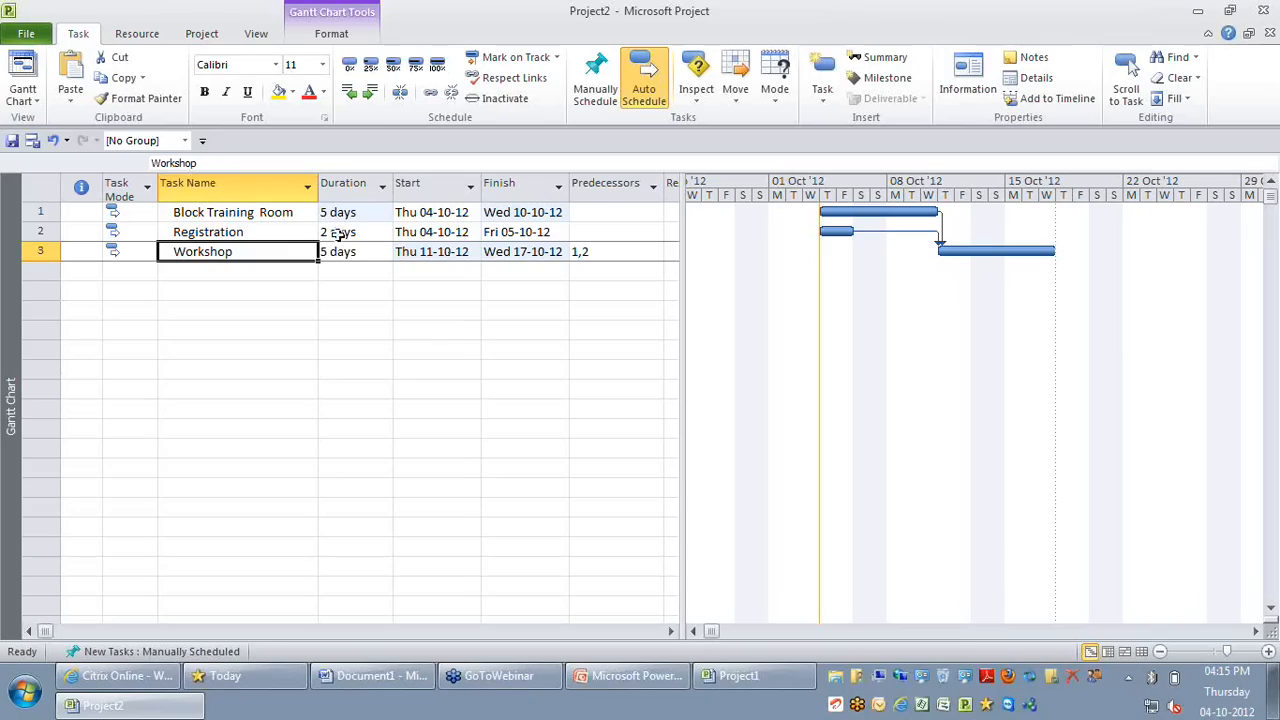
{"action": "left_click", "coordinate": [268, 211]}
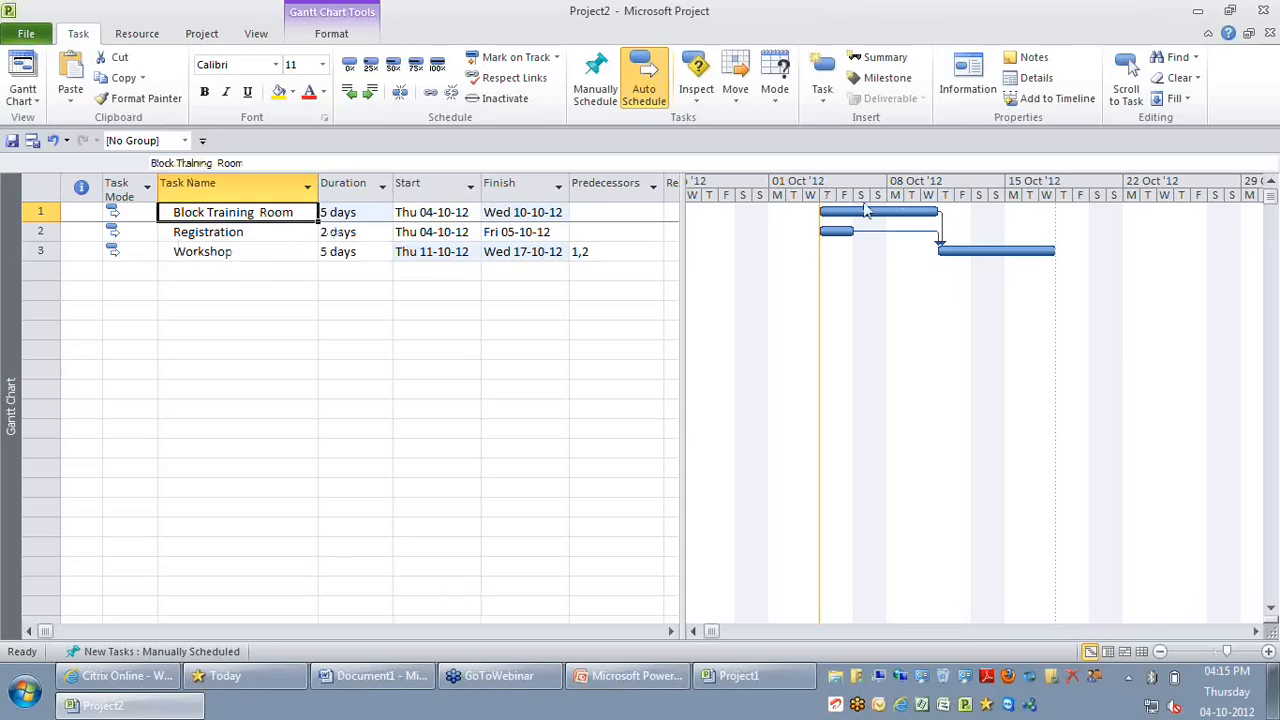
{"action": "left_click", "coordinate": [280, 235]}
{"action": "left_click", "coordinate": [294, 331]}
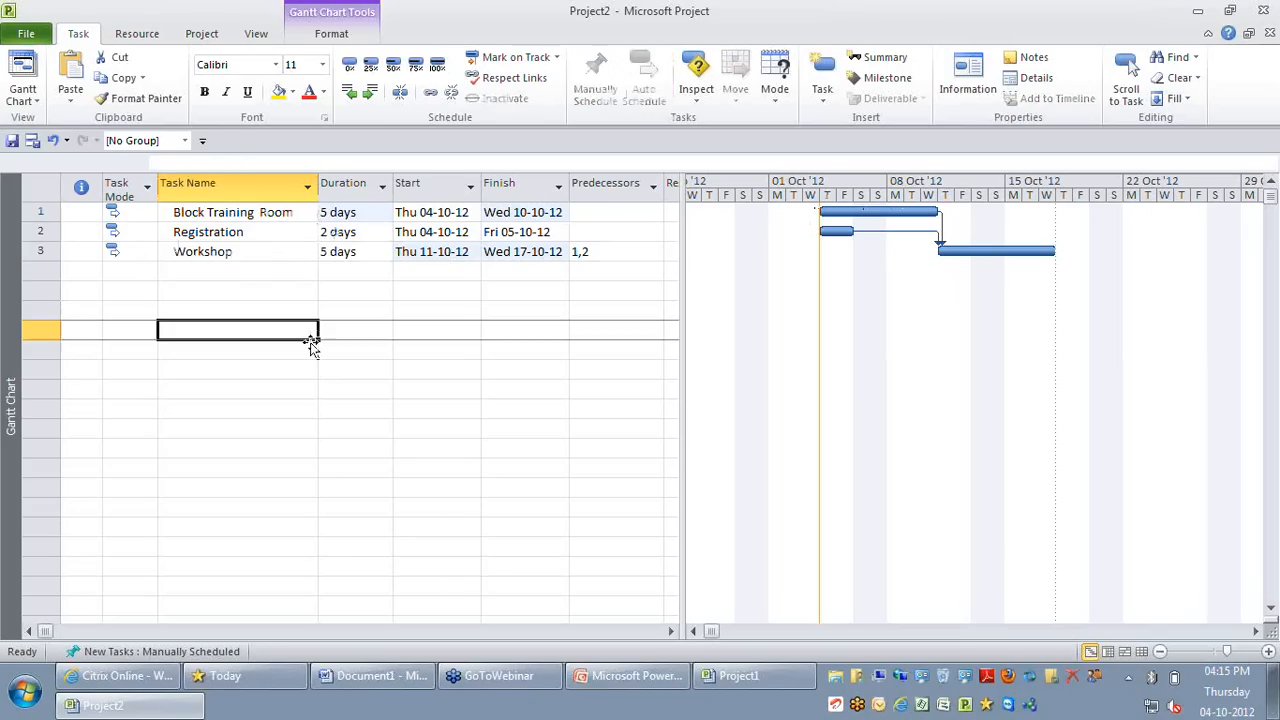
{"action": "left_click", "coordinate": [248, 234]}
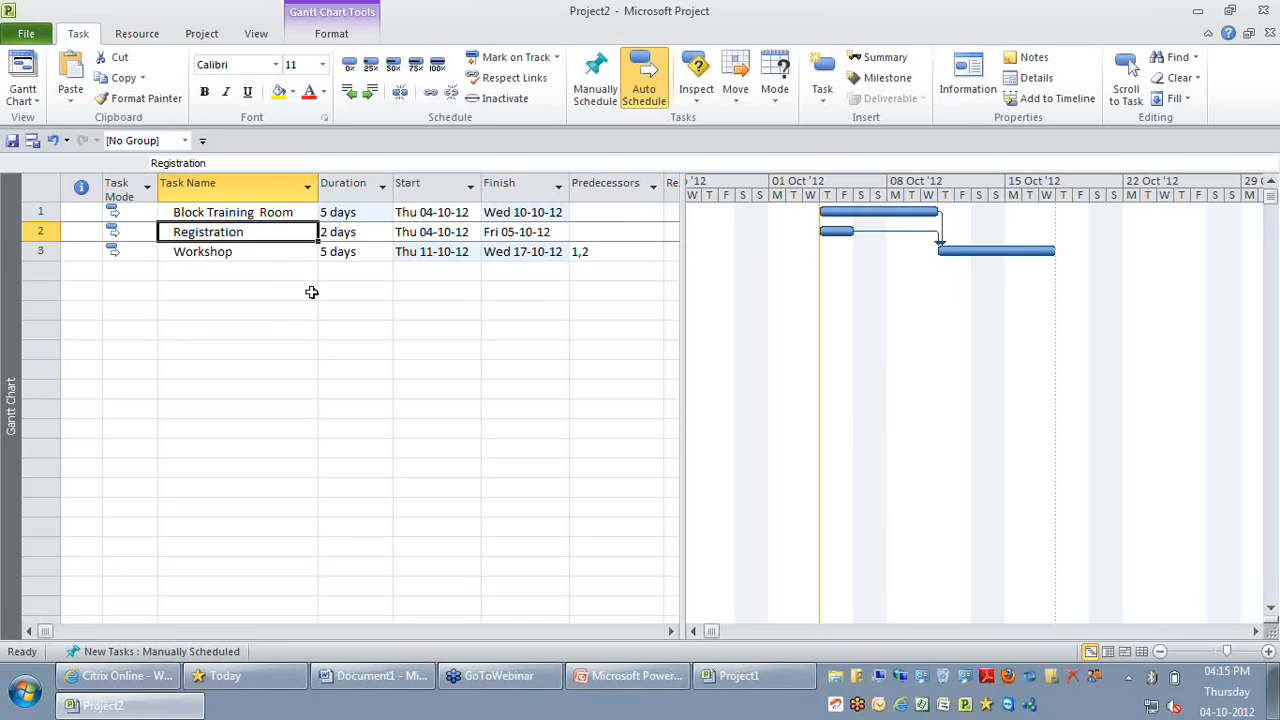
{"action": "left_click", "coordinate": [238, 260]}
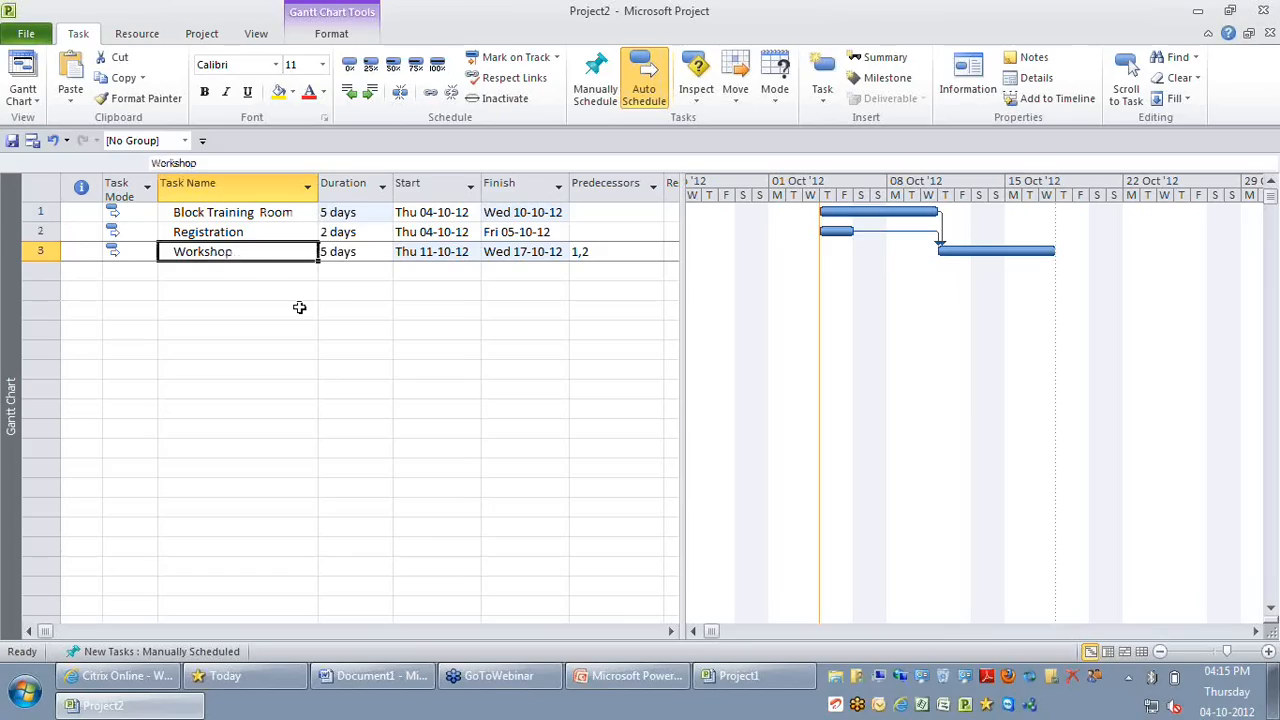
{"action": "left_click", "coordinate": [195, 234]}
{"action": "left_click", "coordinate": [345, 234]}
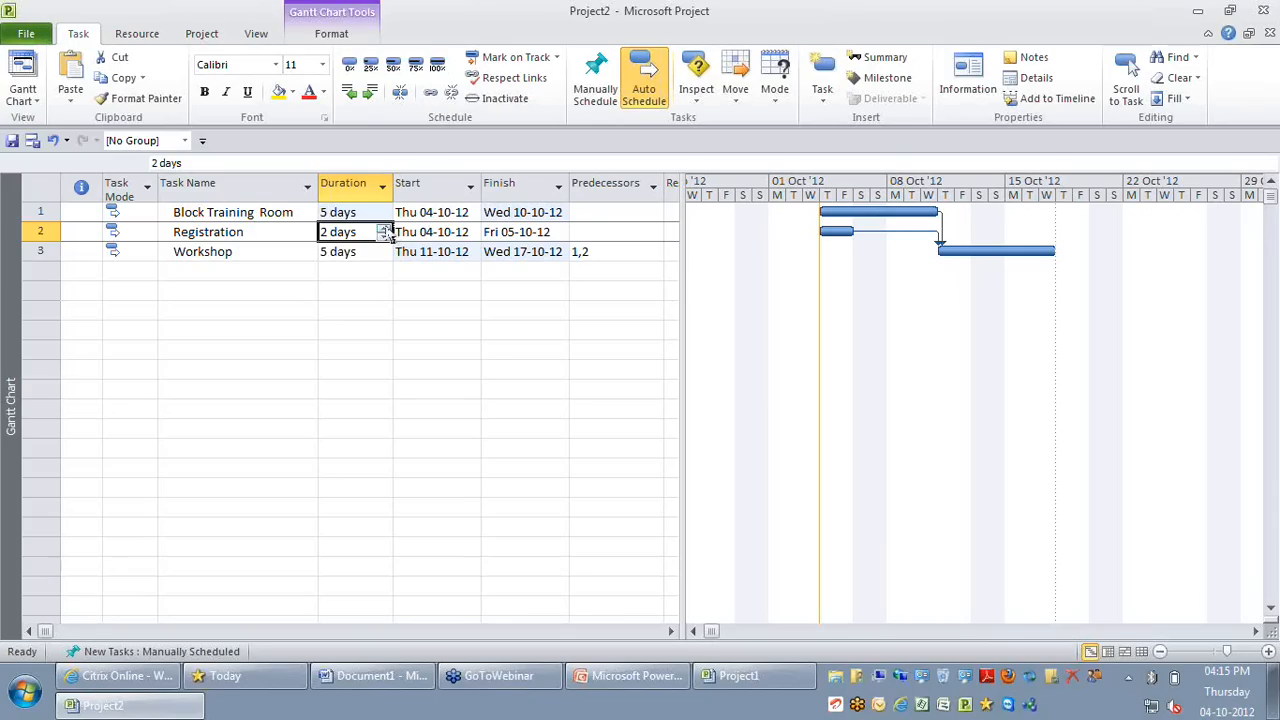
- Try a duration of 8 days for Registration to check its effect on Workshop, and set it to 3 days
{"action": "double_click", "coordinate": [385, 229]}
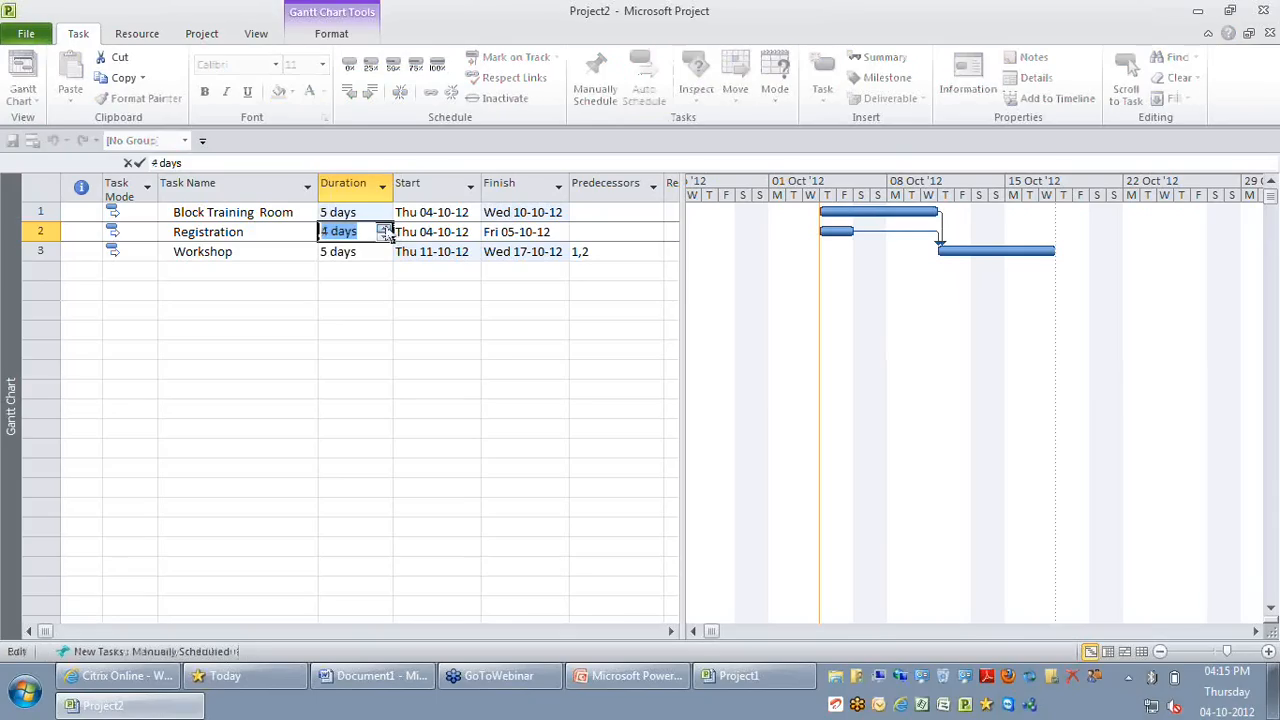
{"action": "left_click", "coordinate": [385, 229]}
{"action": "left_click", "coordinate": [244, 251]}
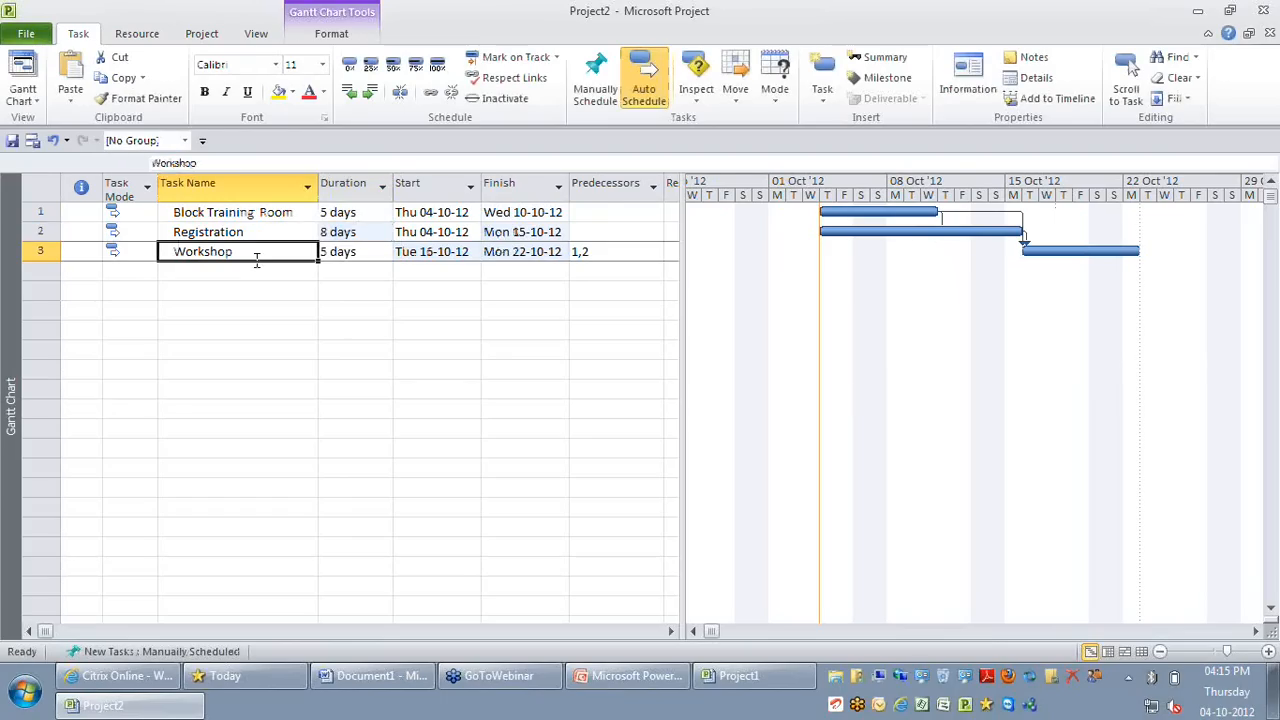
{"action": "left_click", "coordinate": [236, 229]}
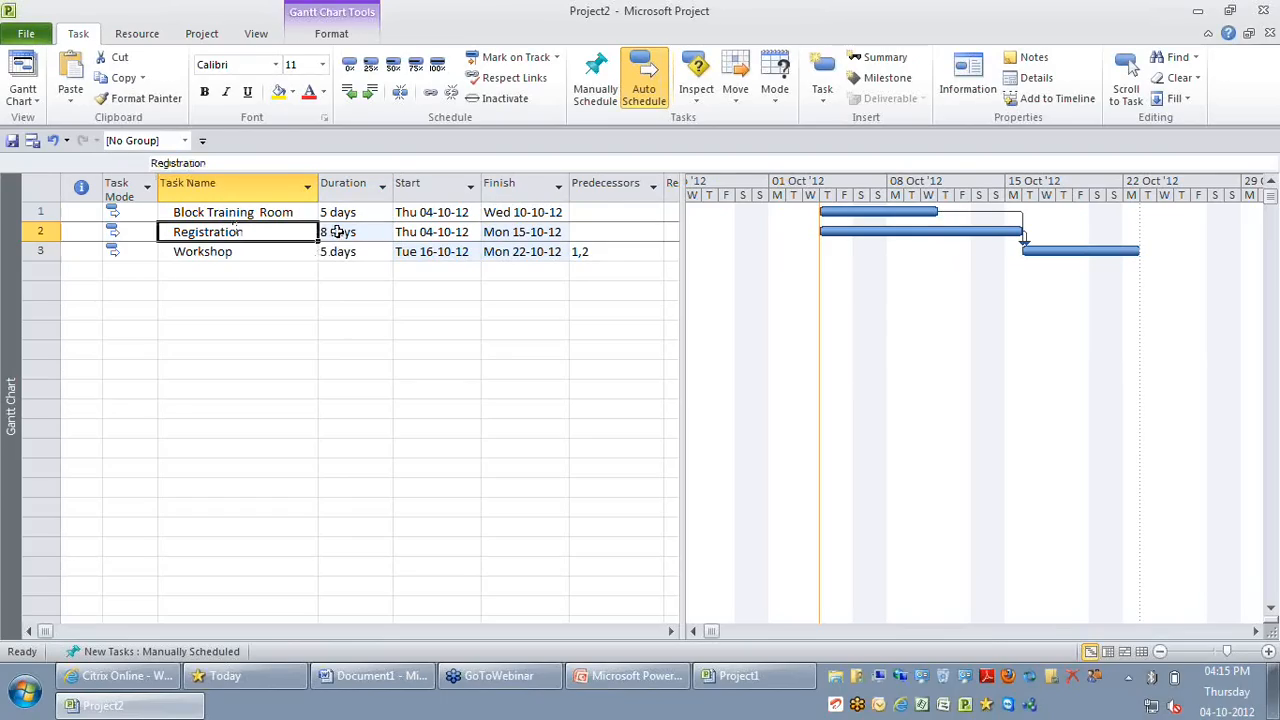
{"action": "key", "text": "Tab"}
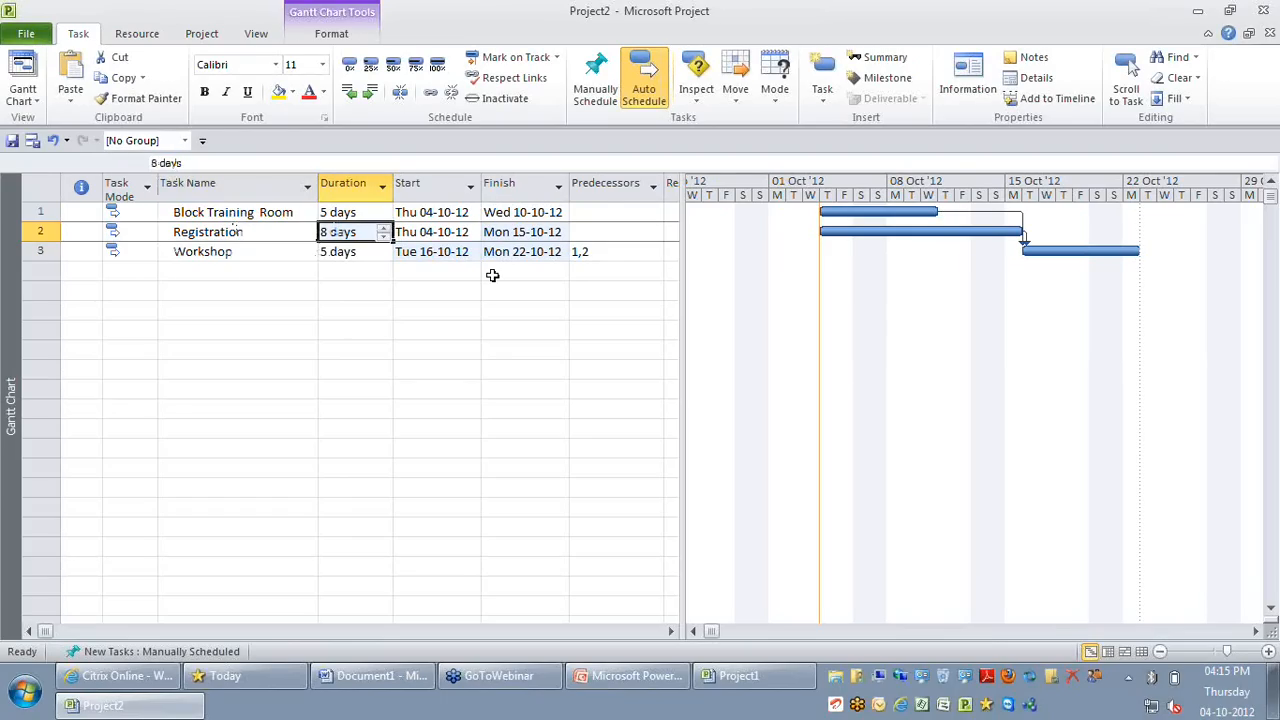
{"action": "type", "text": "3"}
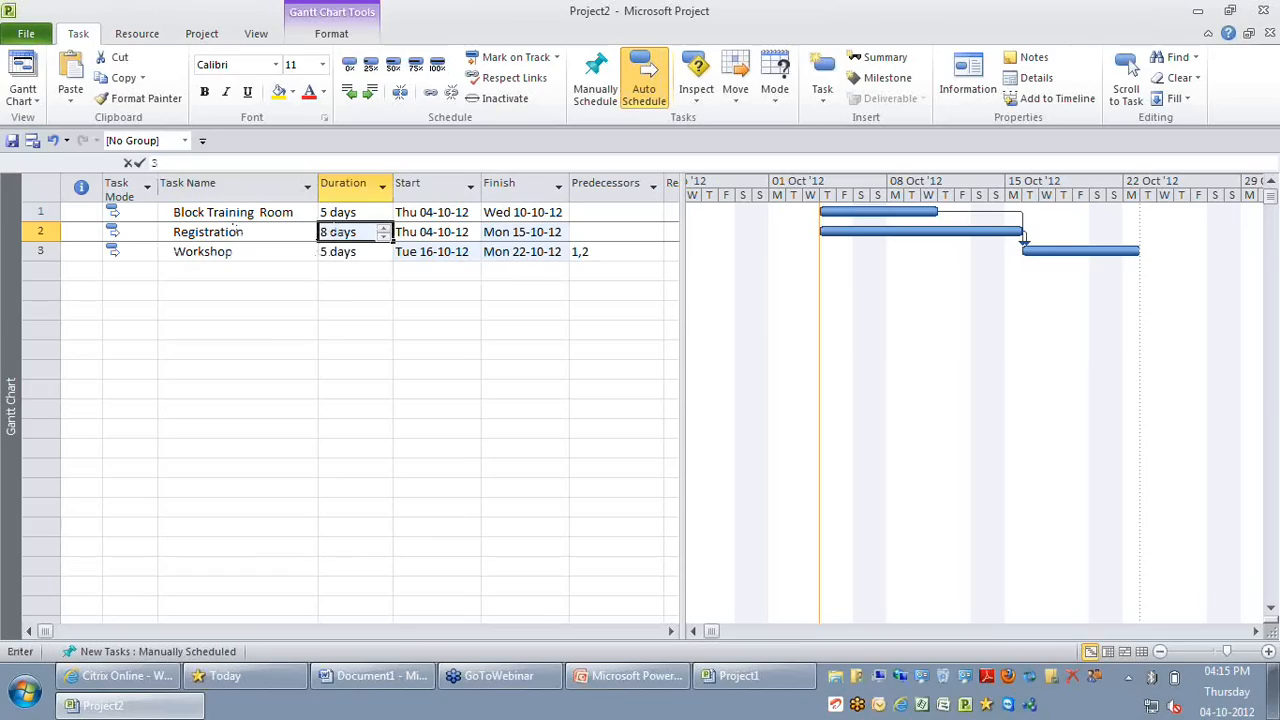
{"action": "key", "text": "Return"}
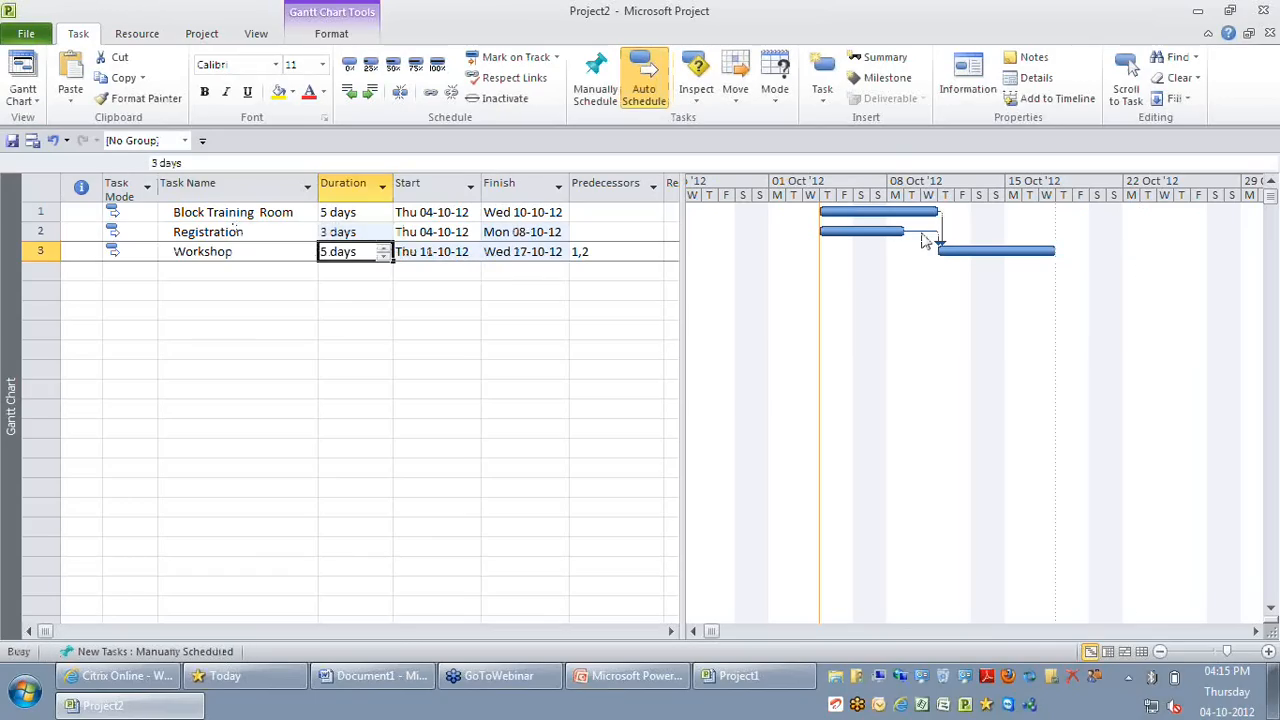
- Delete the Finish-to-Start dependency from Registration to Workshop
{"action": "double_click", "coordinate": [924, 240]}
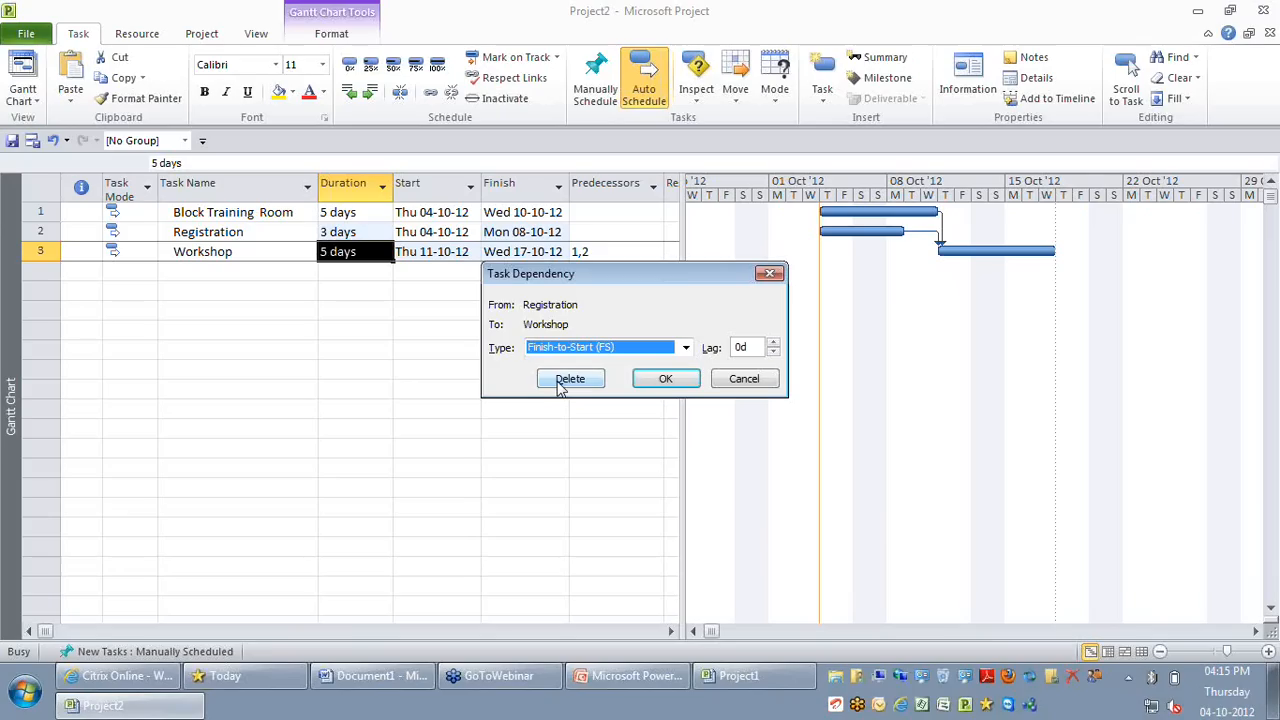
{"action": "left_click", "coordinate": [565, 380]}
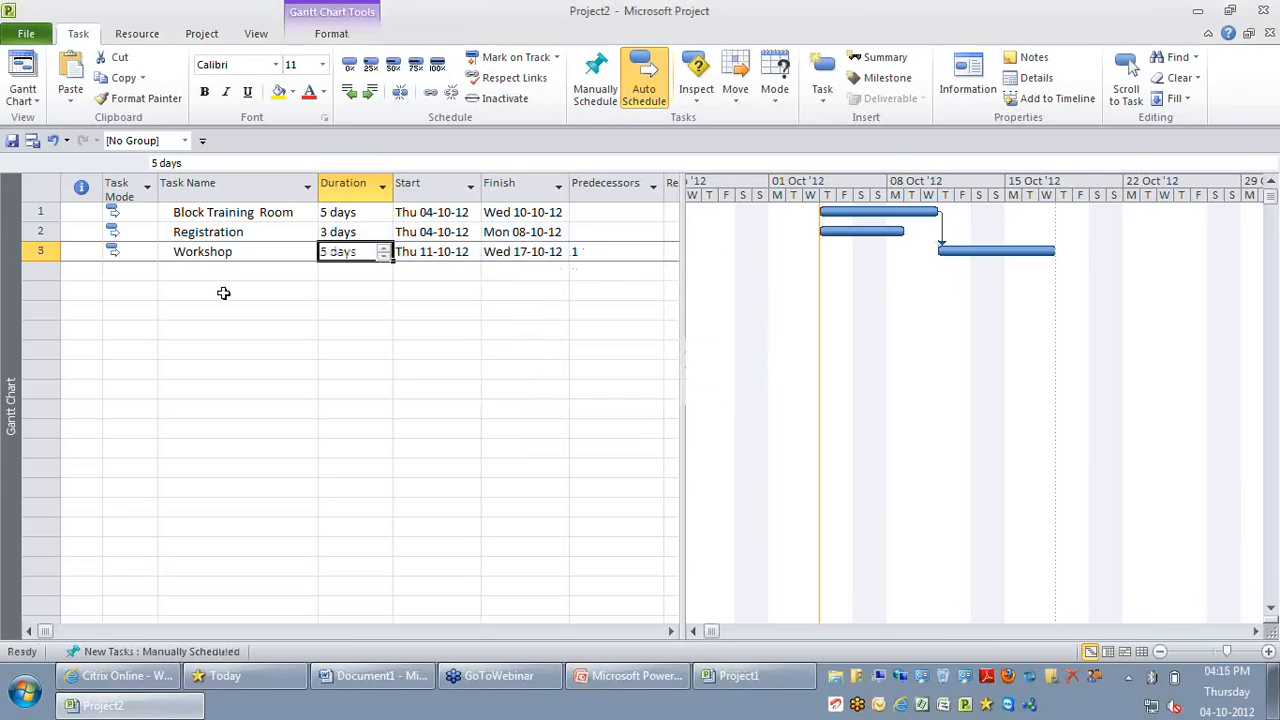
{"action": "left_click", "coordinate": [223, 289]}
- Add Workshop as a predecessor of Registration with a Start-to-Finish (SF) link
{"action": "left_click", "coordinate": [244, 232]}
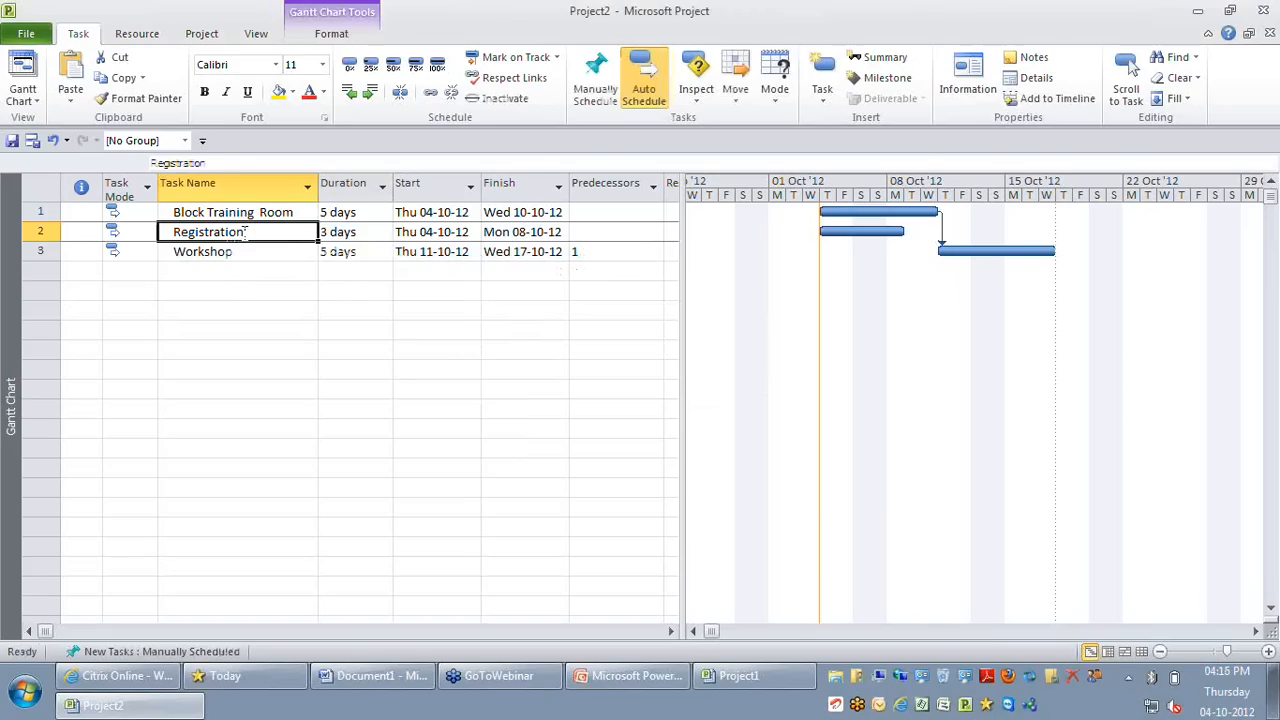
{"action": "double_click", "coordinate": [244, 232]}
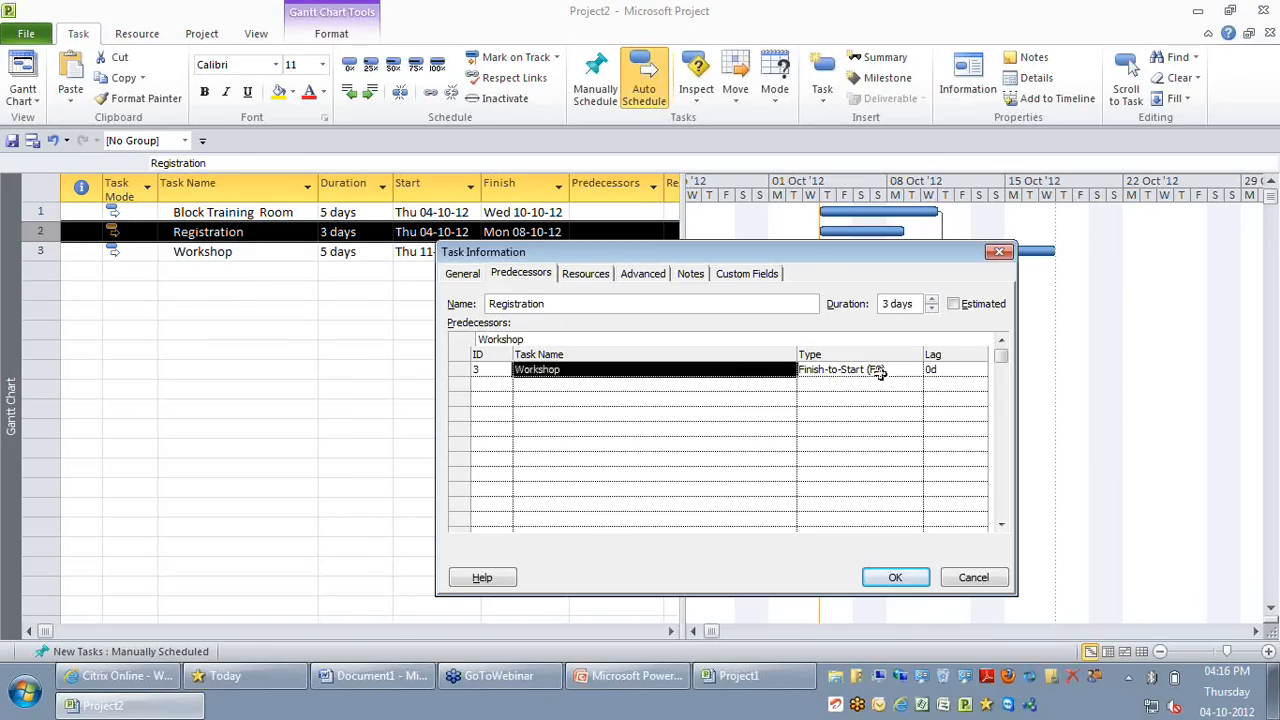
{"action": "left_click", "coordinate": [878, 371]}
{"action": "left_click", "coordinate": [840, 398]}
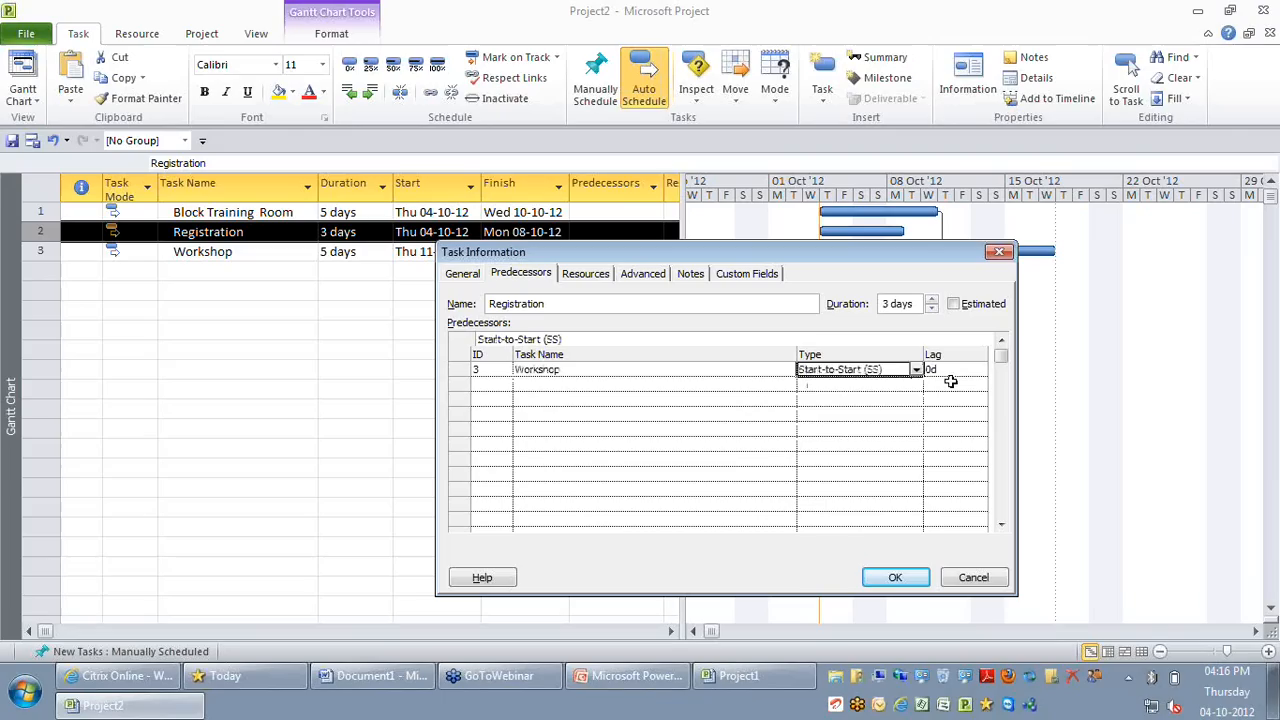
{"action": "left_click", "coordinate": [915, 370]}
{"action": "left_click", "coordinate": [893, 428]}
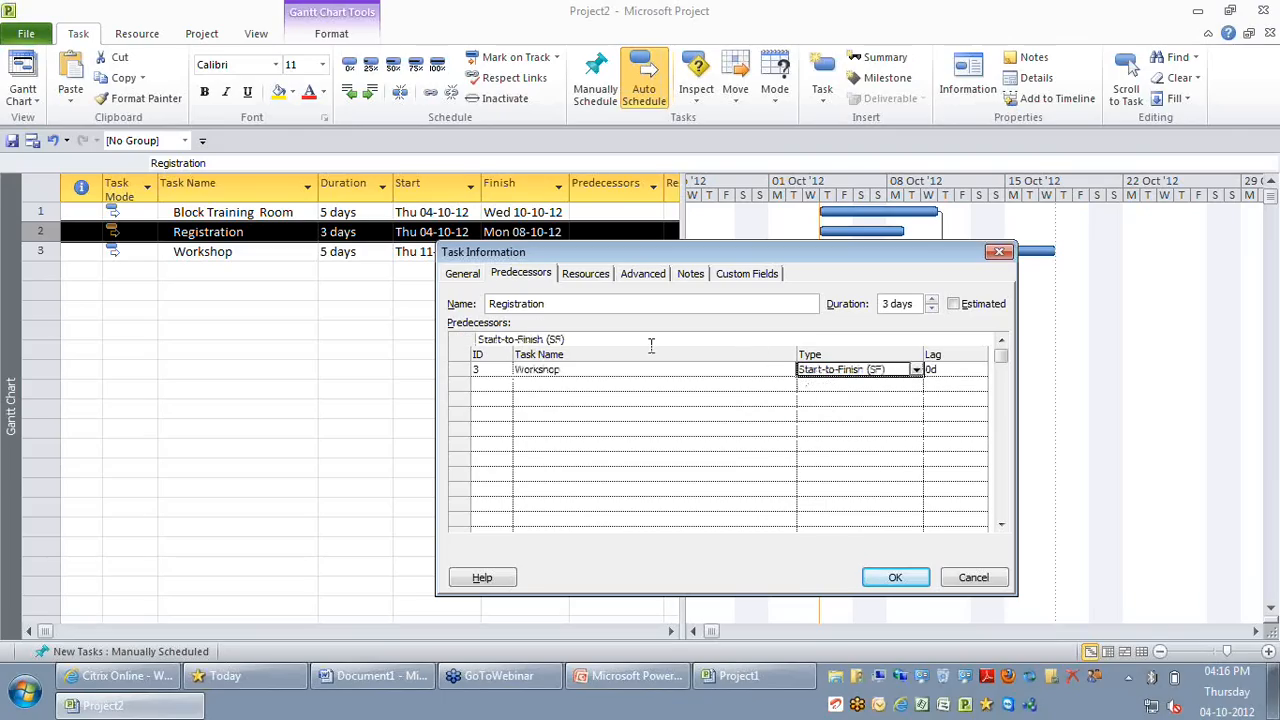
{"action": "left_click", "coordinate": [860, 372]}
{"action": "left_click", "coordinate": [569, 372]}
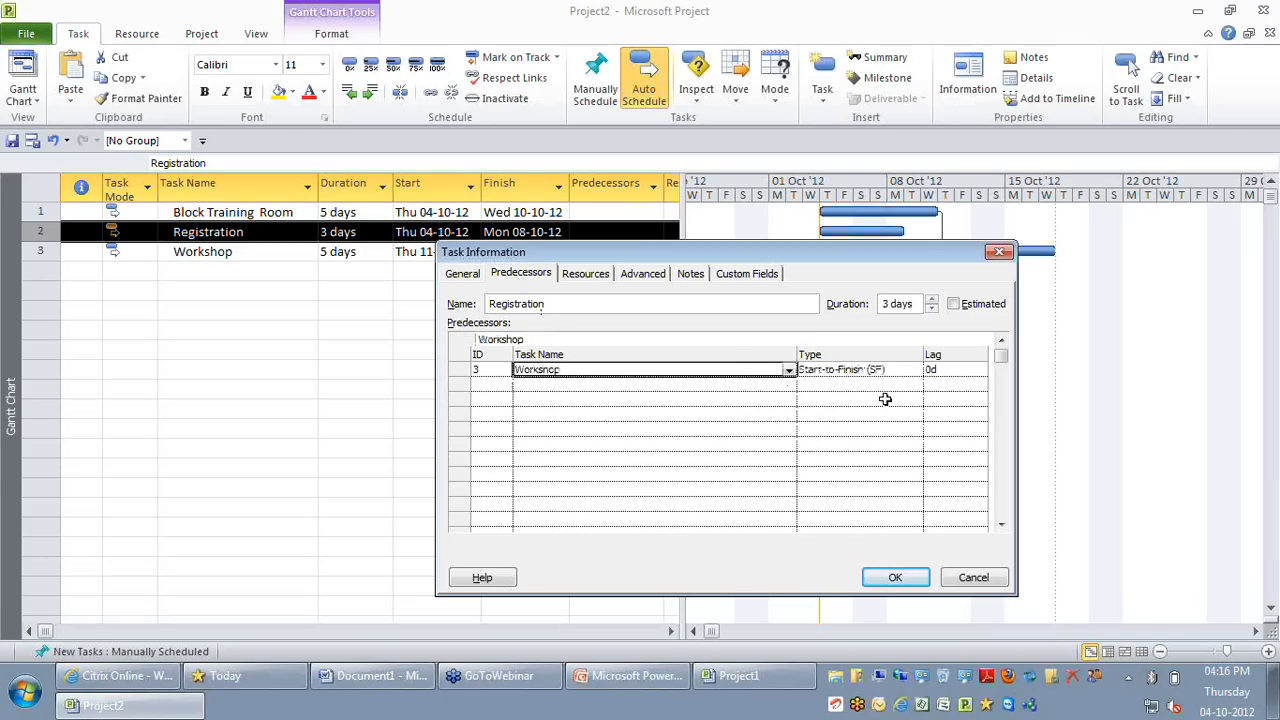
{"action": "left_click", "coordinate": [541, 305]}
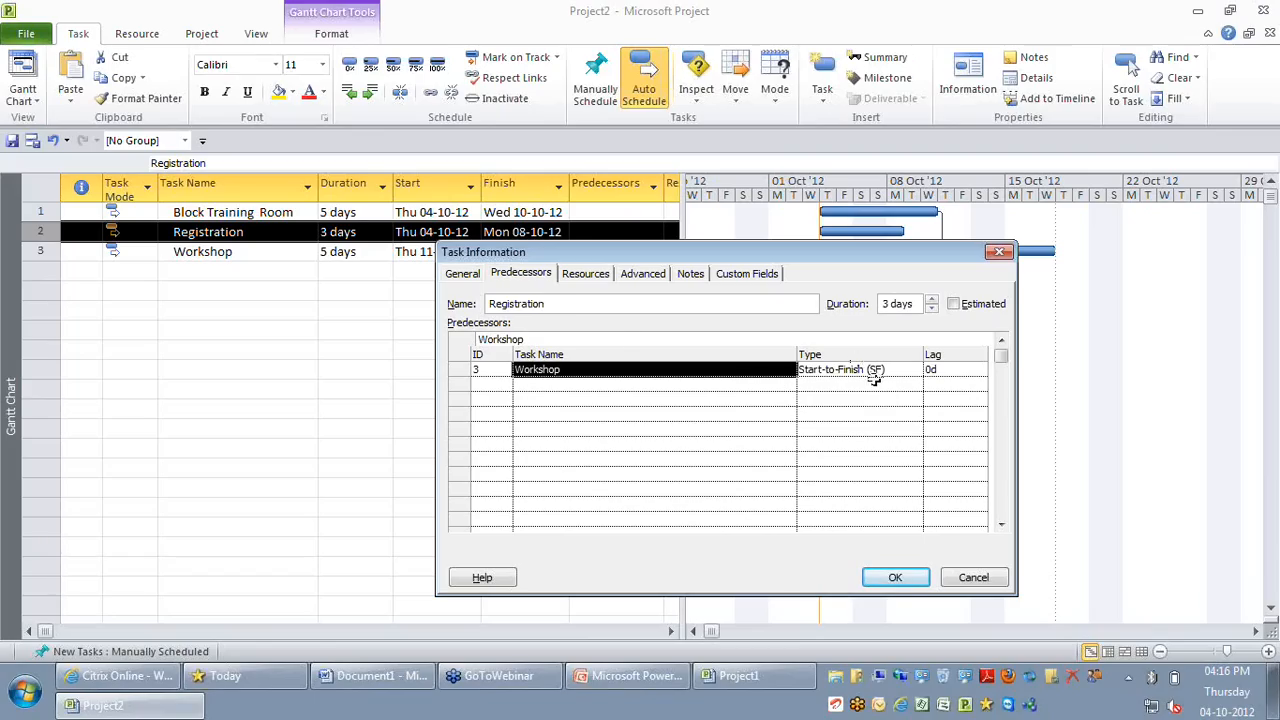
{"action": "left_click", "coordinate": [896, 585]}
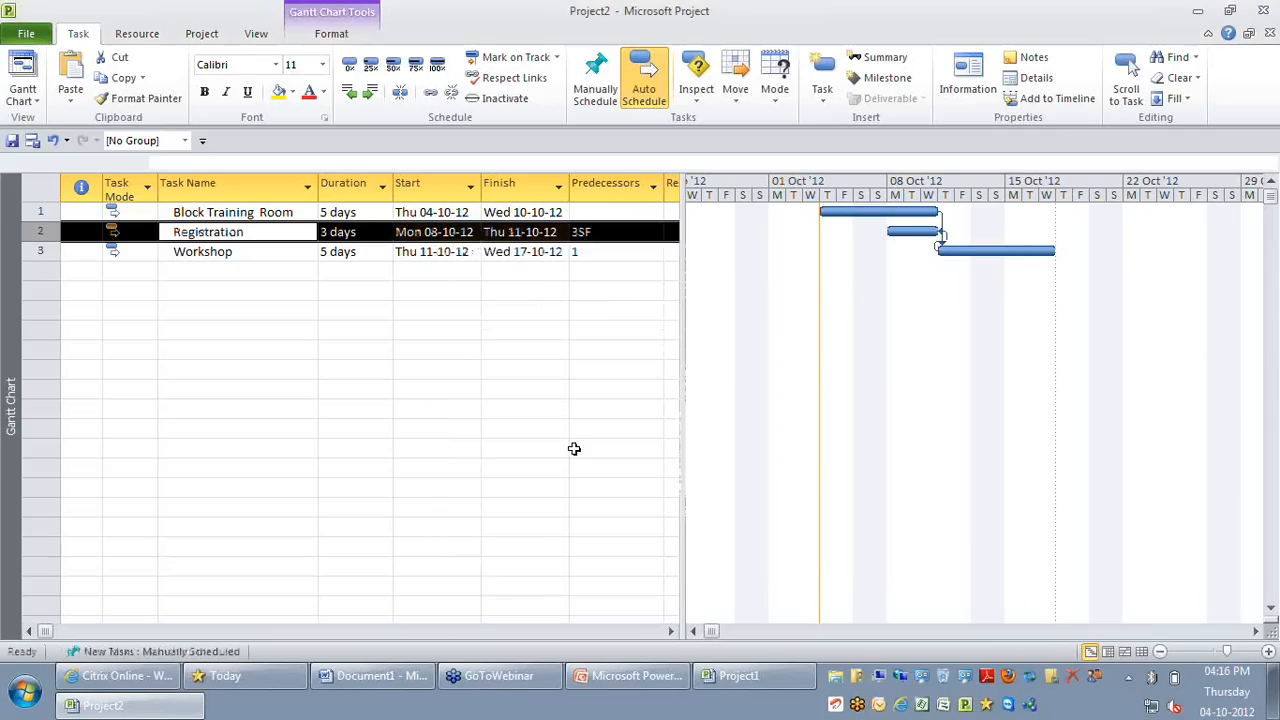
{"action": "left_click", "coordinate": [574, 448]}
- Set the duration of Block Training Room to 7 days to check how Registration follows Workshop's start
{"action": "left_click", "coordinate": [230, 212]}
{"action": "left_click", "coordinate": [370, 212]}
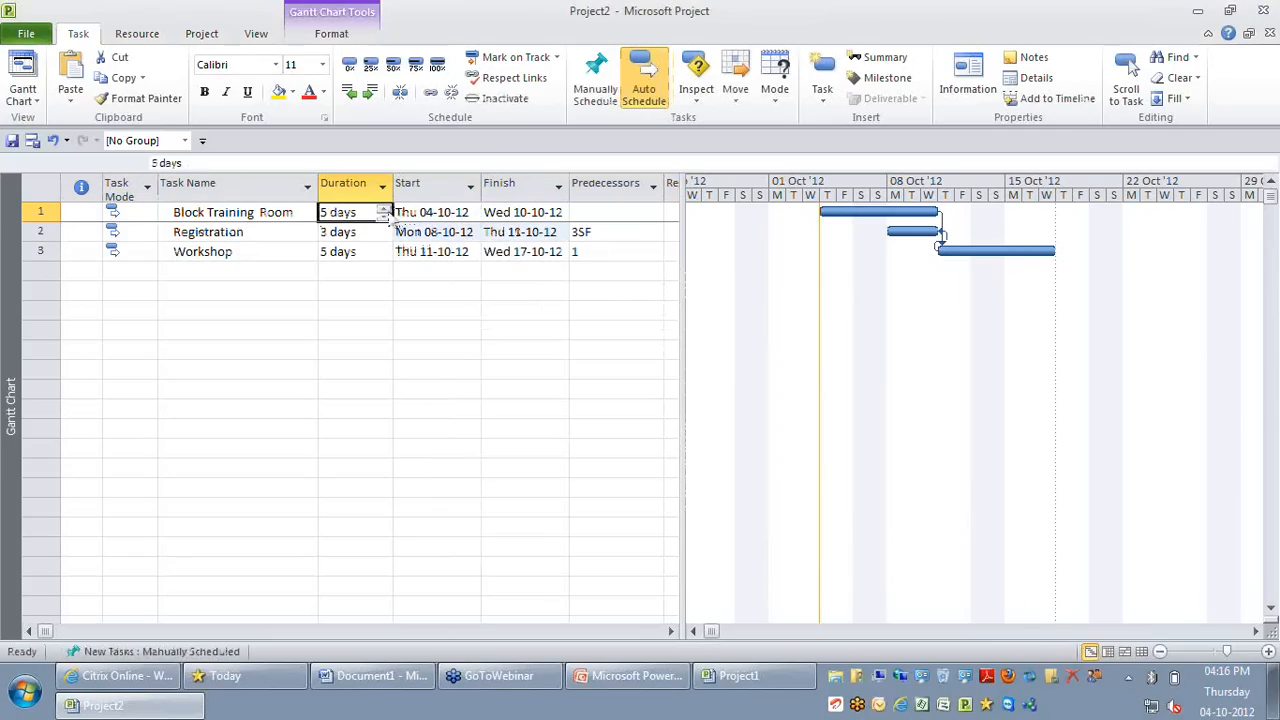
{"action": "double_click", "coordinate": [383, 209]}
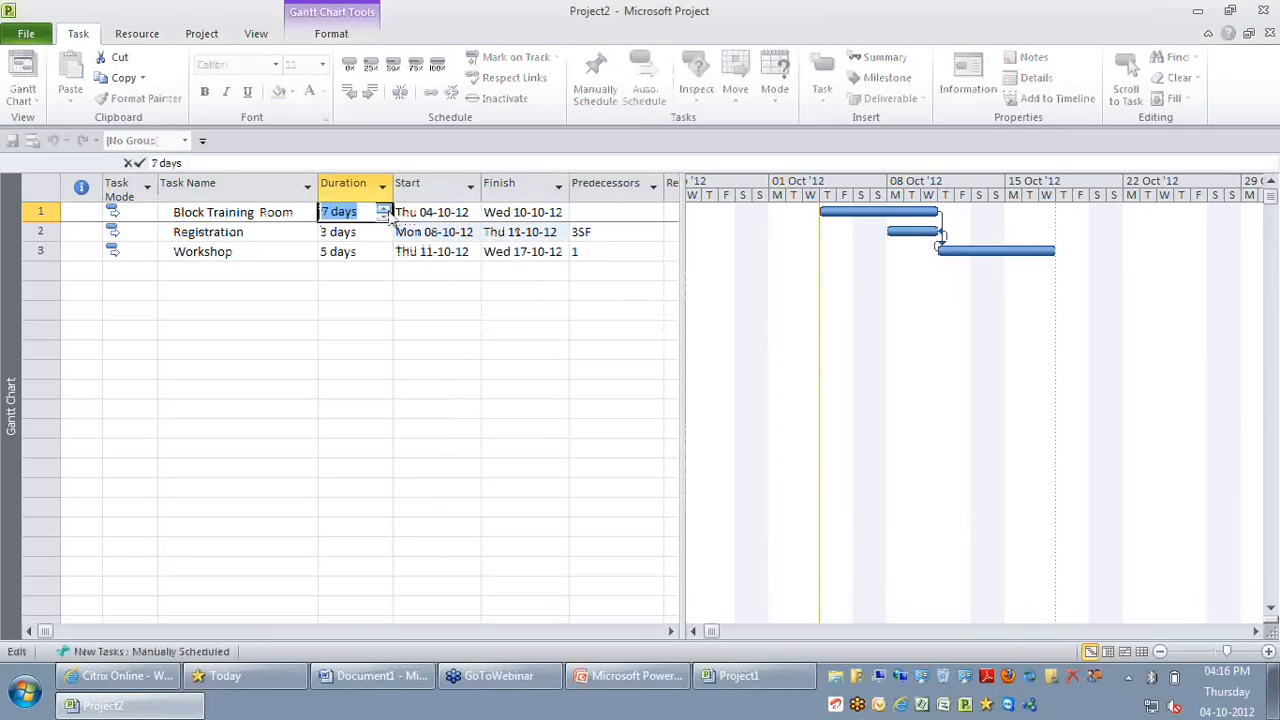
{"action": "key", "text": "Return"}
{"action": "left_click", "coordinate": [263, 237]}
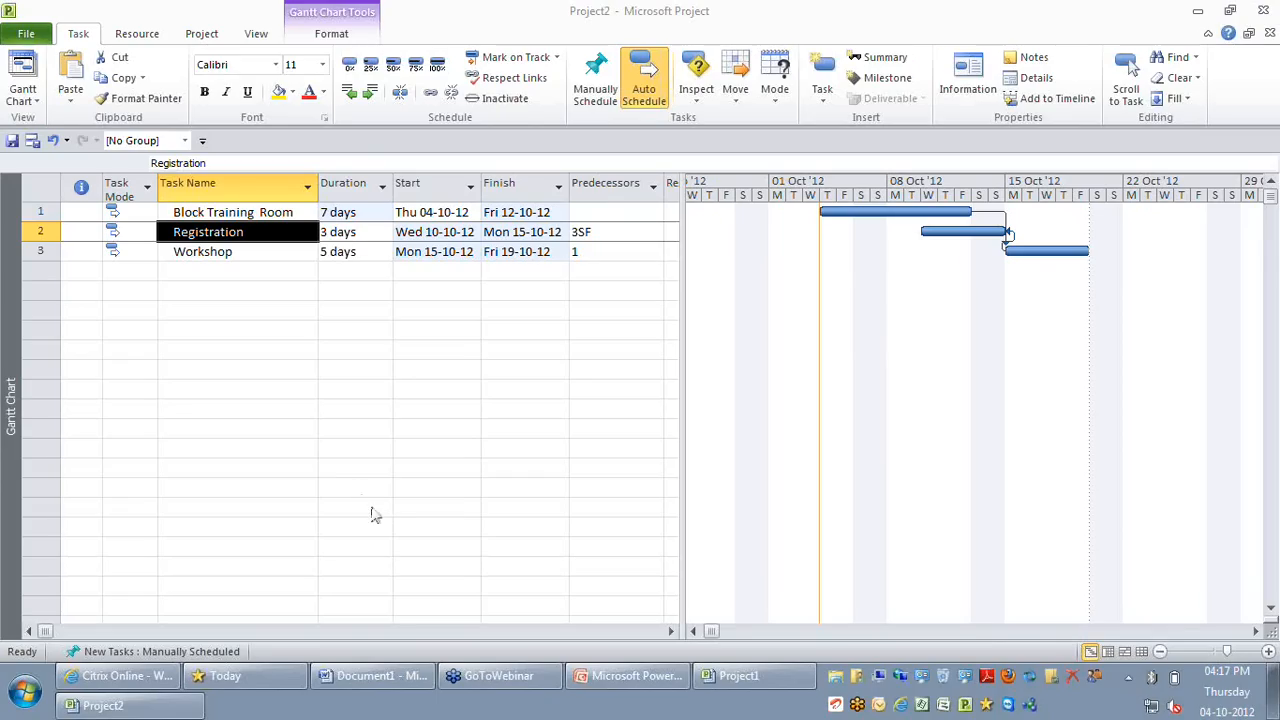
{"action": "left_click", "coordinate": [167, 372]}
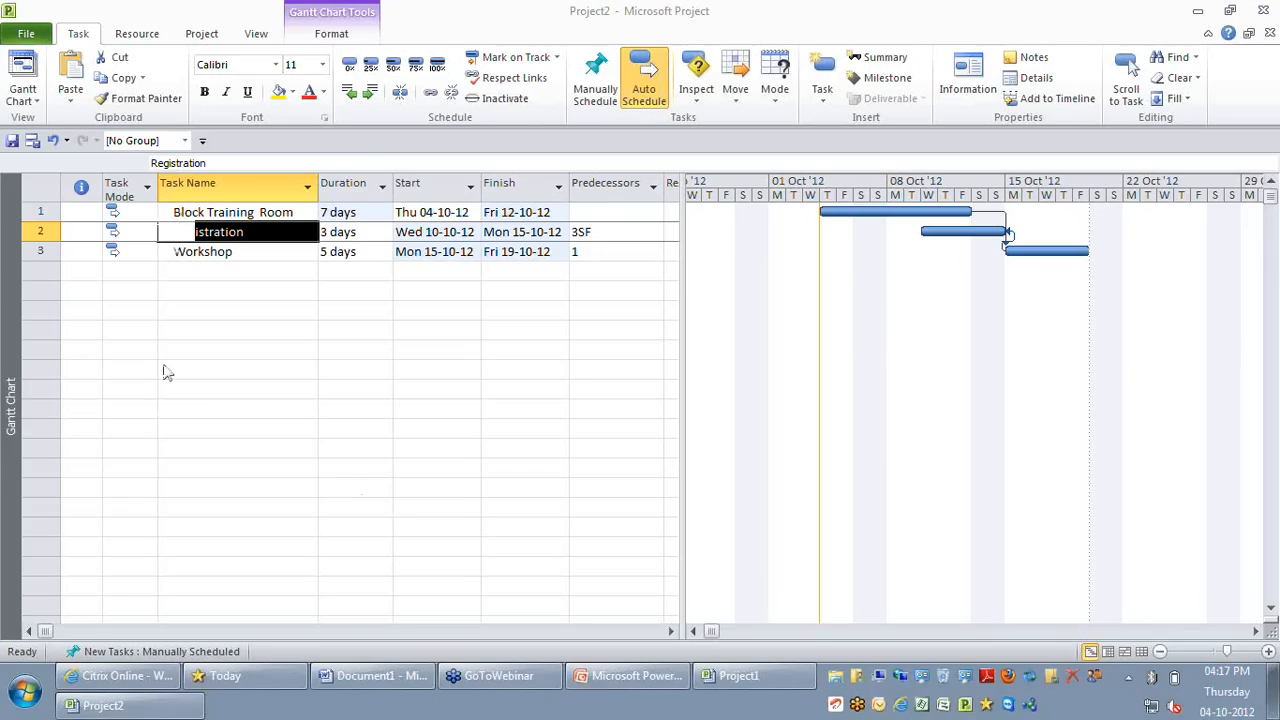
{"action": "left_click", "coordinate": [143, 304]}
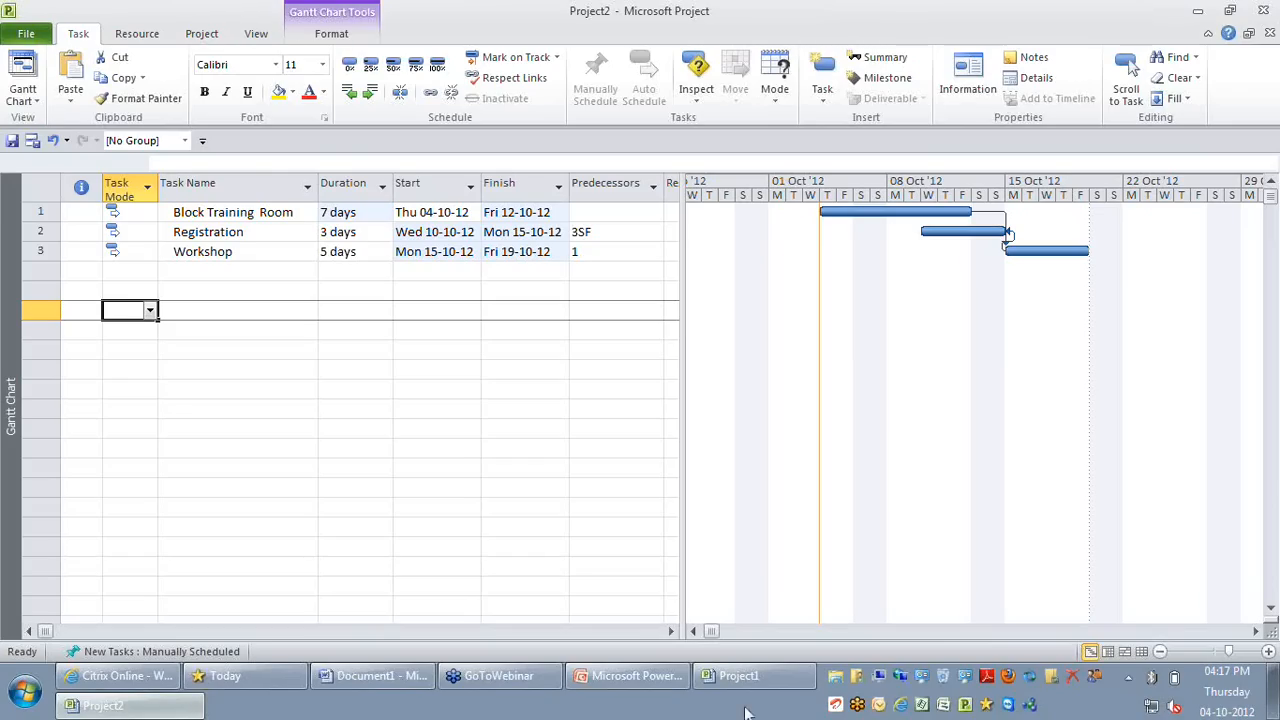
- Switch to Project1 and examine the Task Form display options and the form details of Requirements and Conduct workshop
{"action": "left_click", "coordinate": [773, 680]}
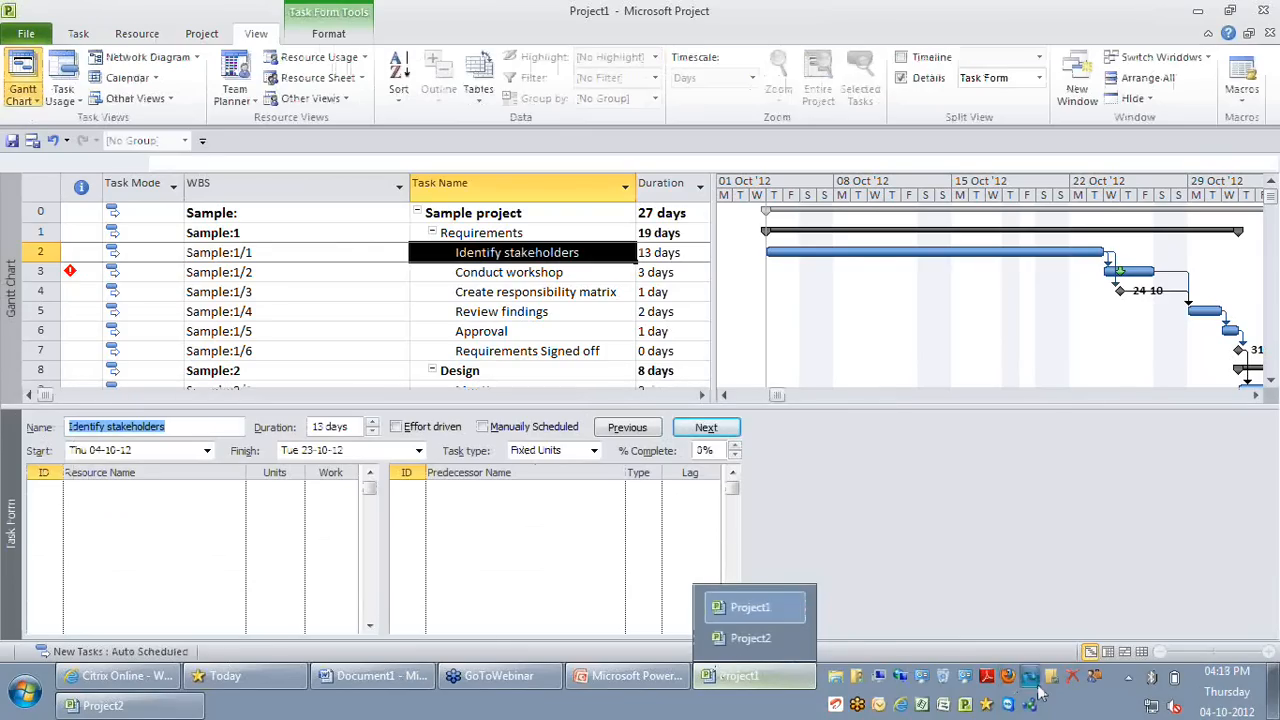
{"action": "right_click", "coordinate": [808, 451]}
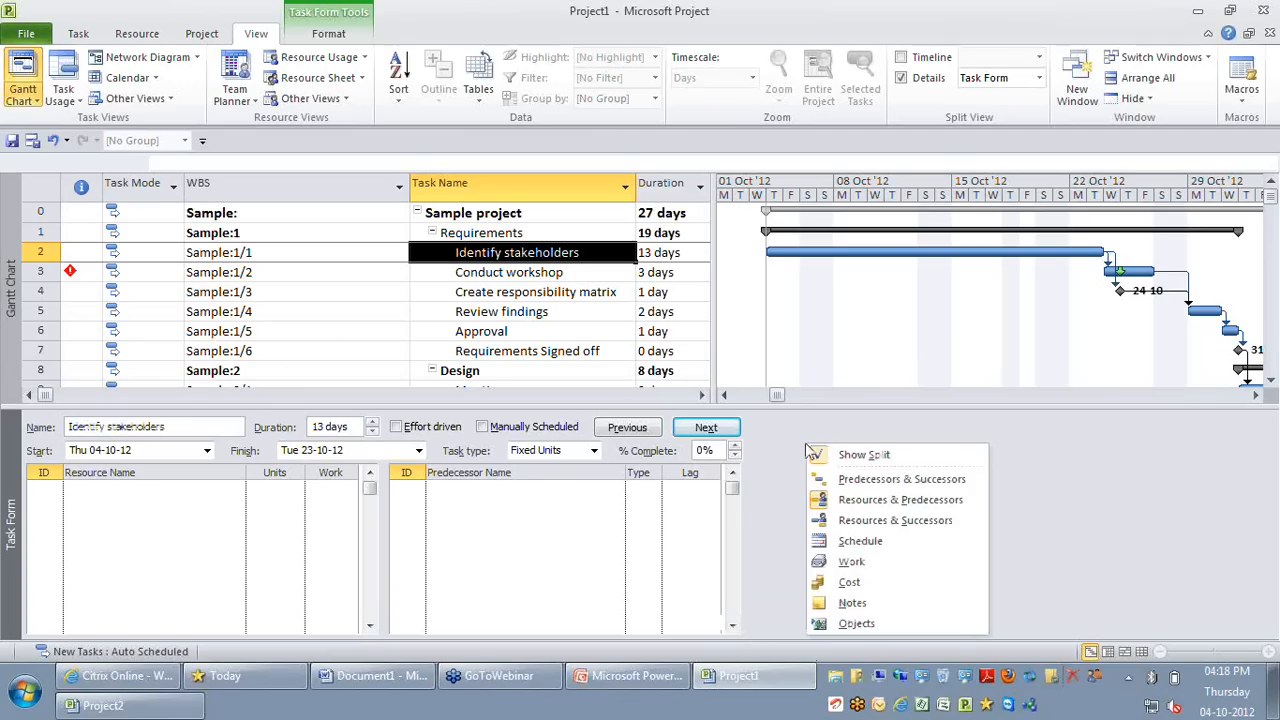
{"action": "left_click", "coordinate": [329, 401]}
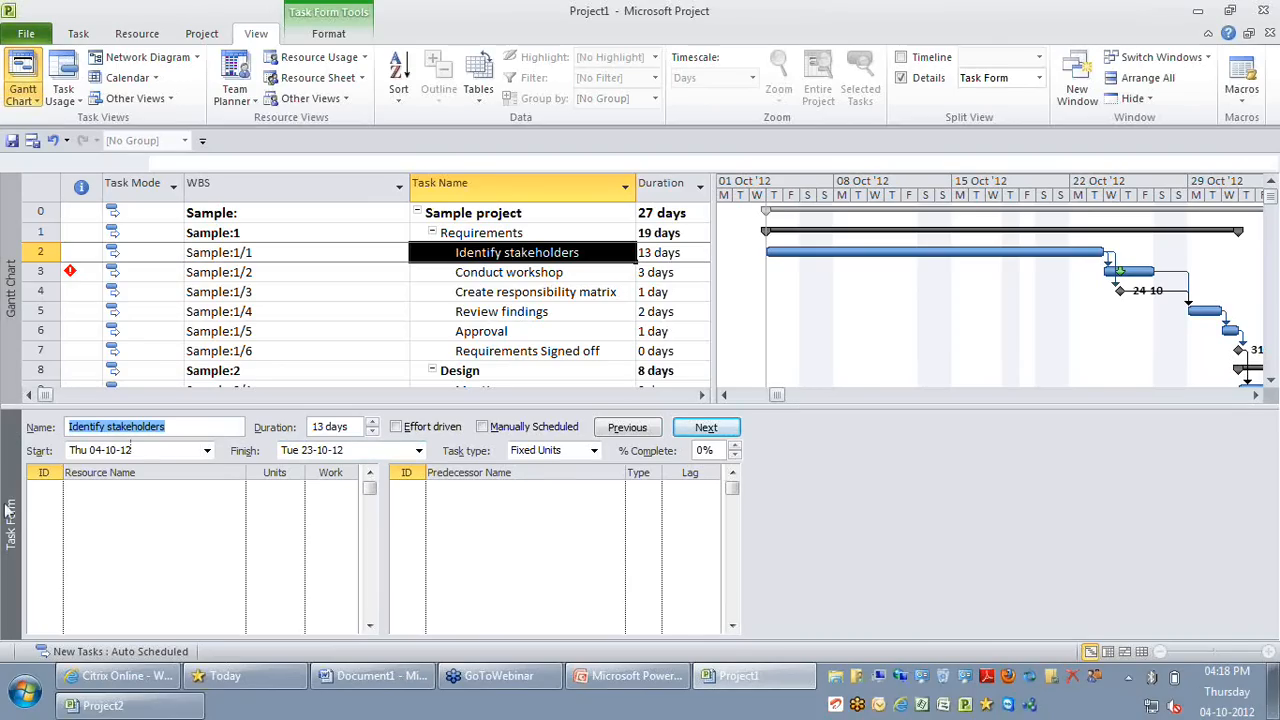
{"action": "left_click", "coordinate": [505, 234]}
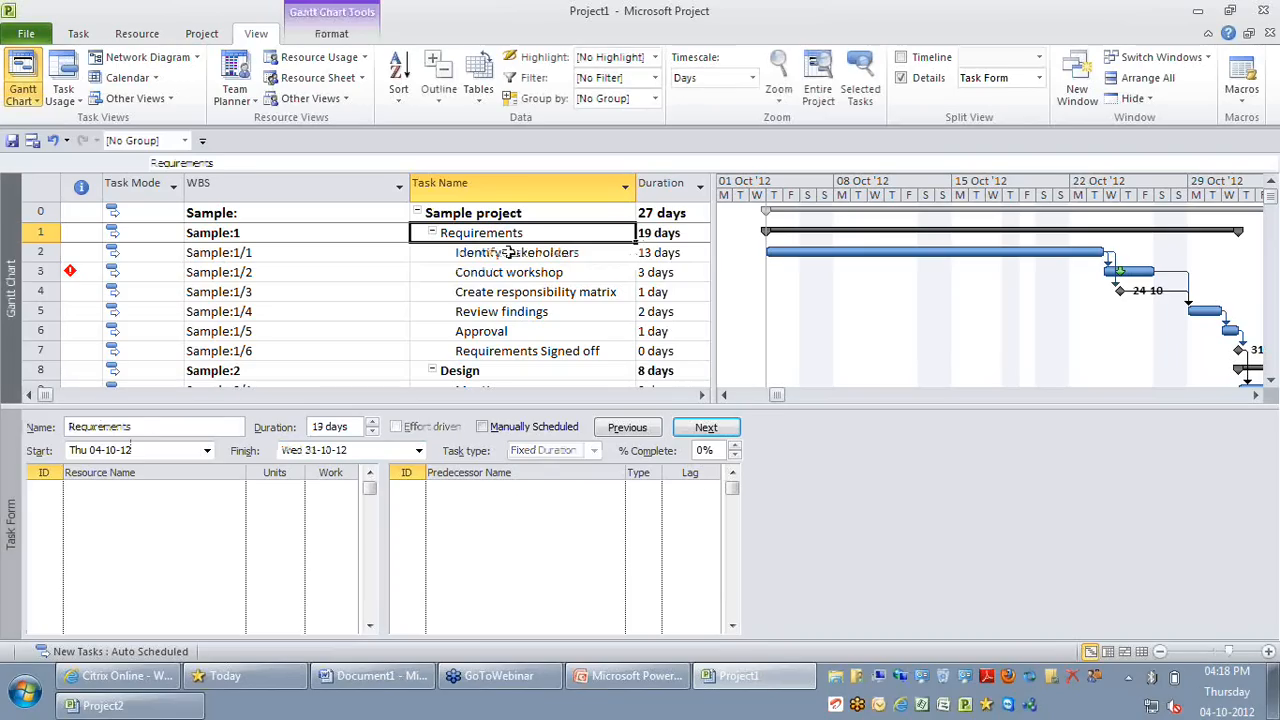
{"action": "left_click", "coordinate": [525, 272]}
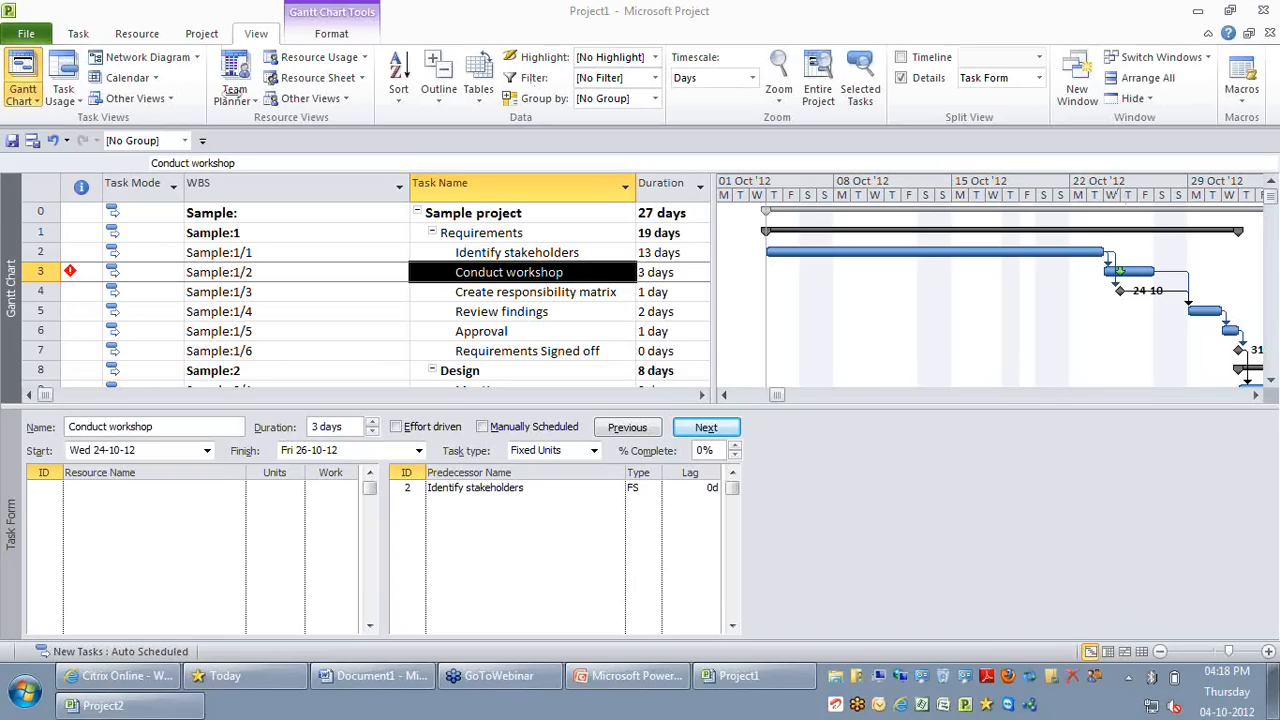
- Switch to the PowerPoint presentation
{"action": "left_click", "coordinate": [632, 679]}
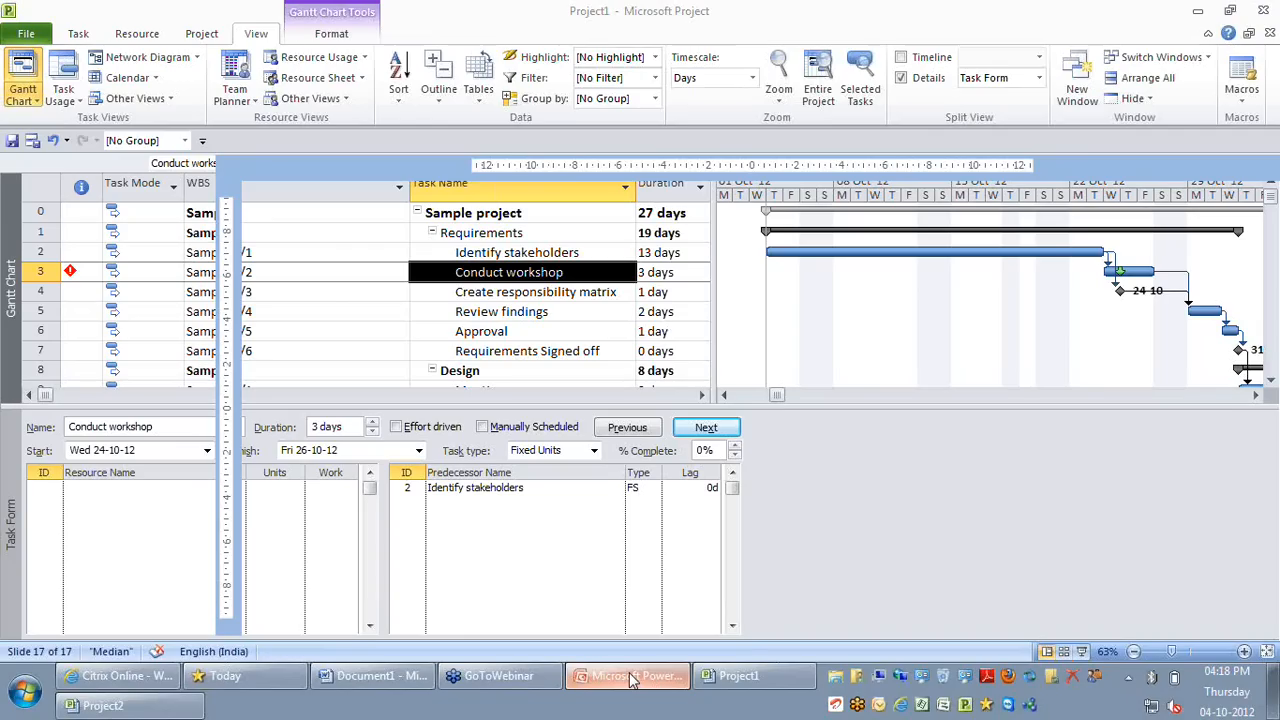